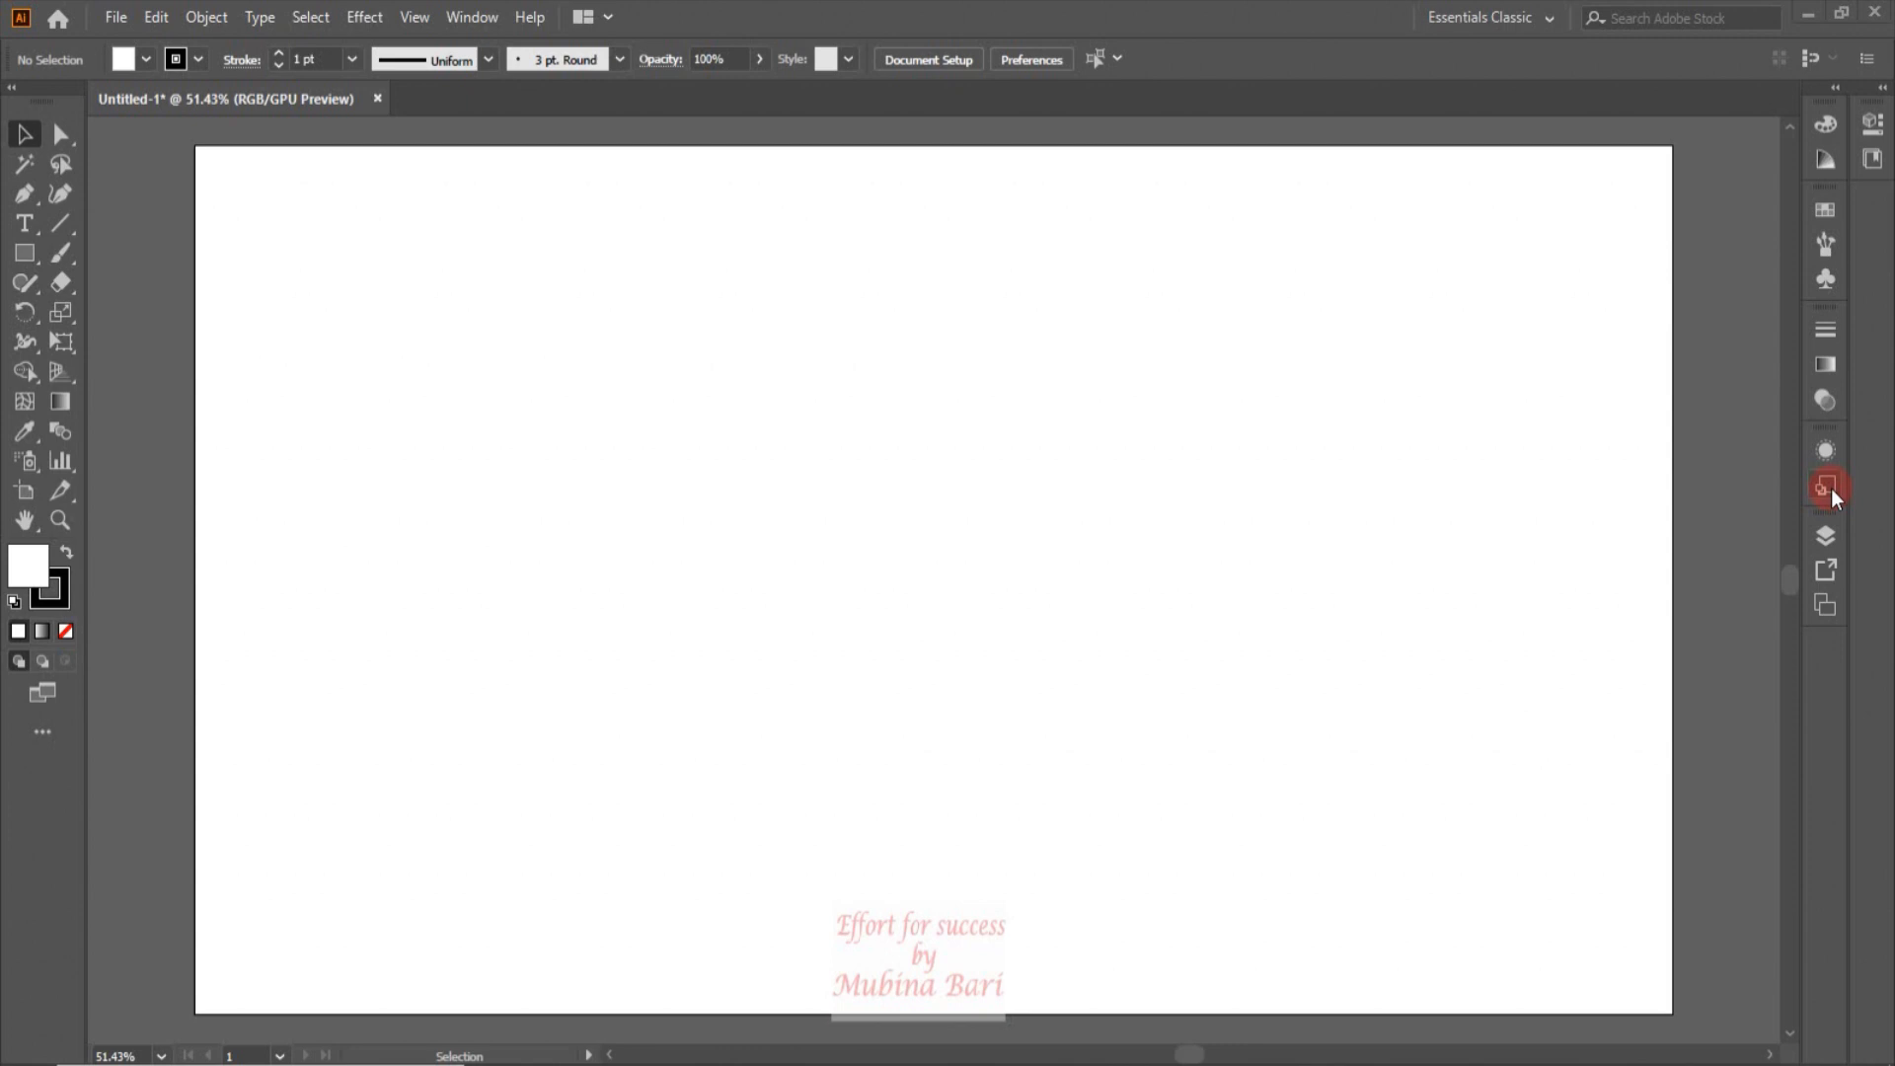
Step: Open the Graphic Styles panel and check its entry among the available panels
click(1825, 485)
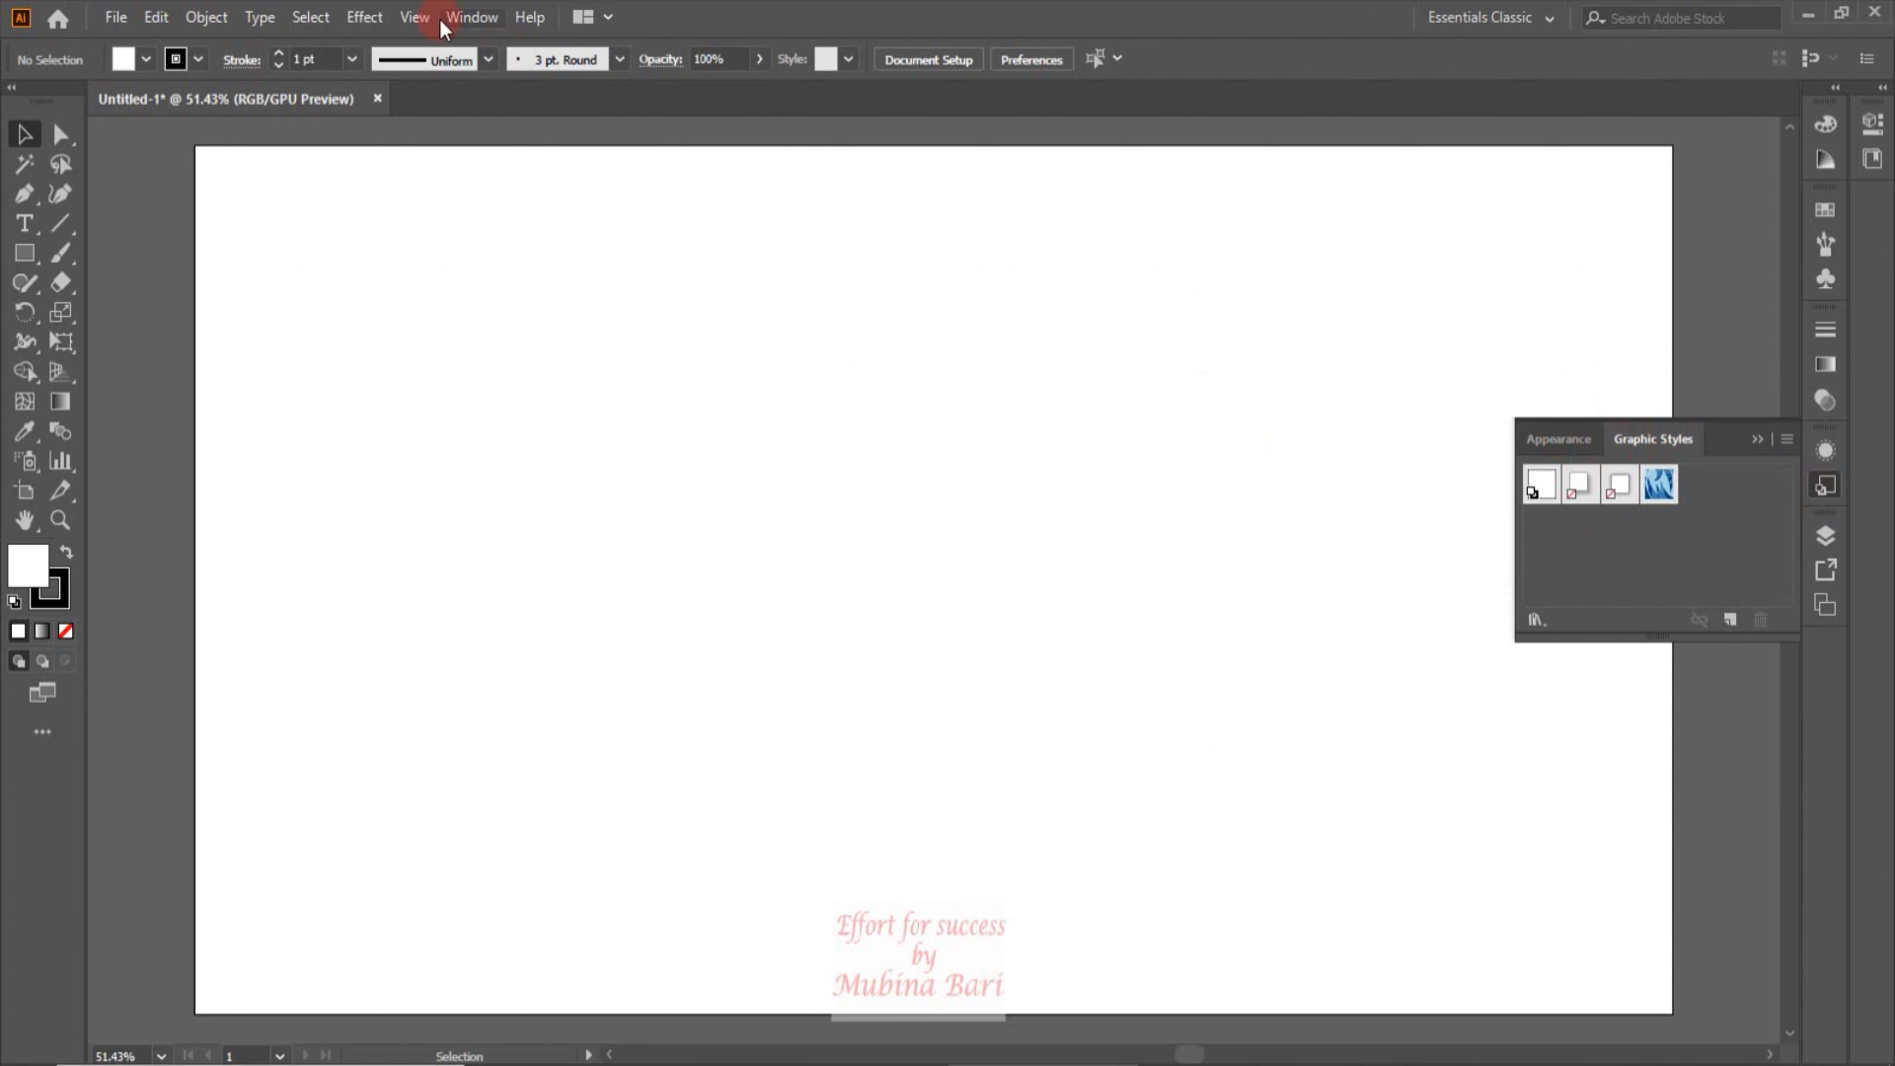
click(467, 19)
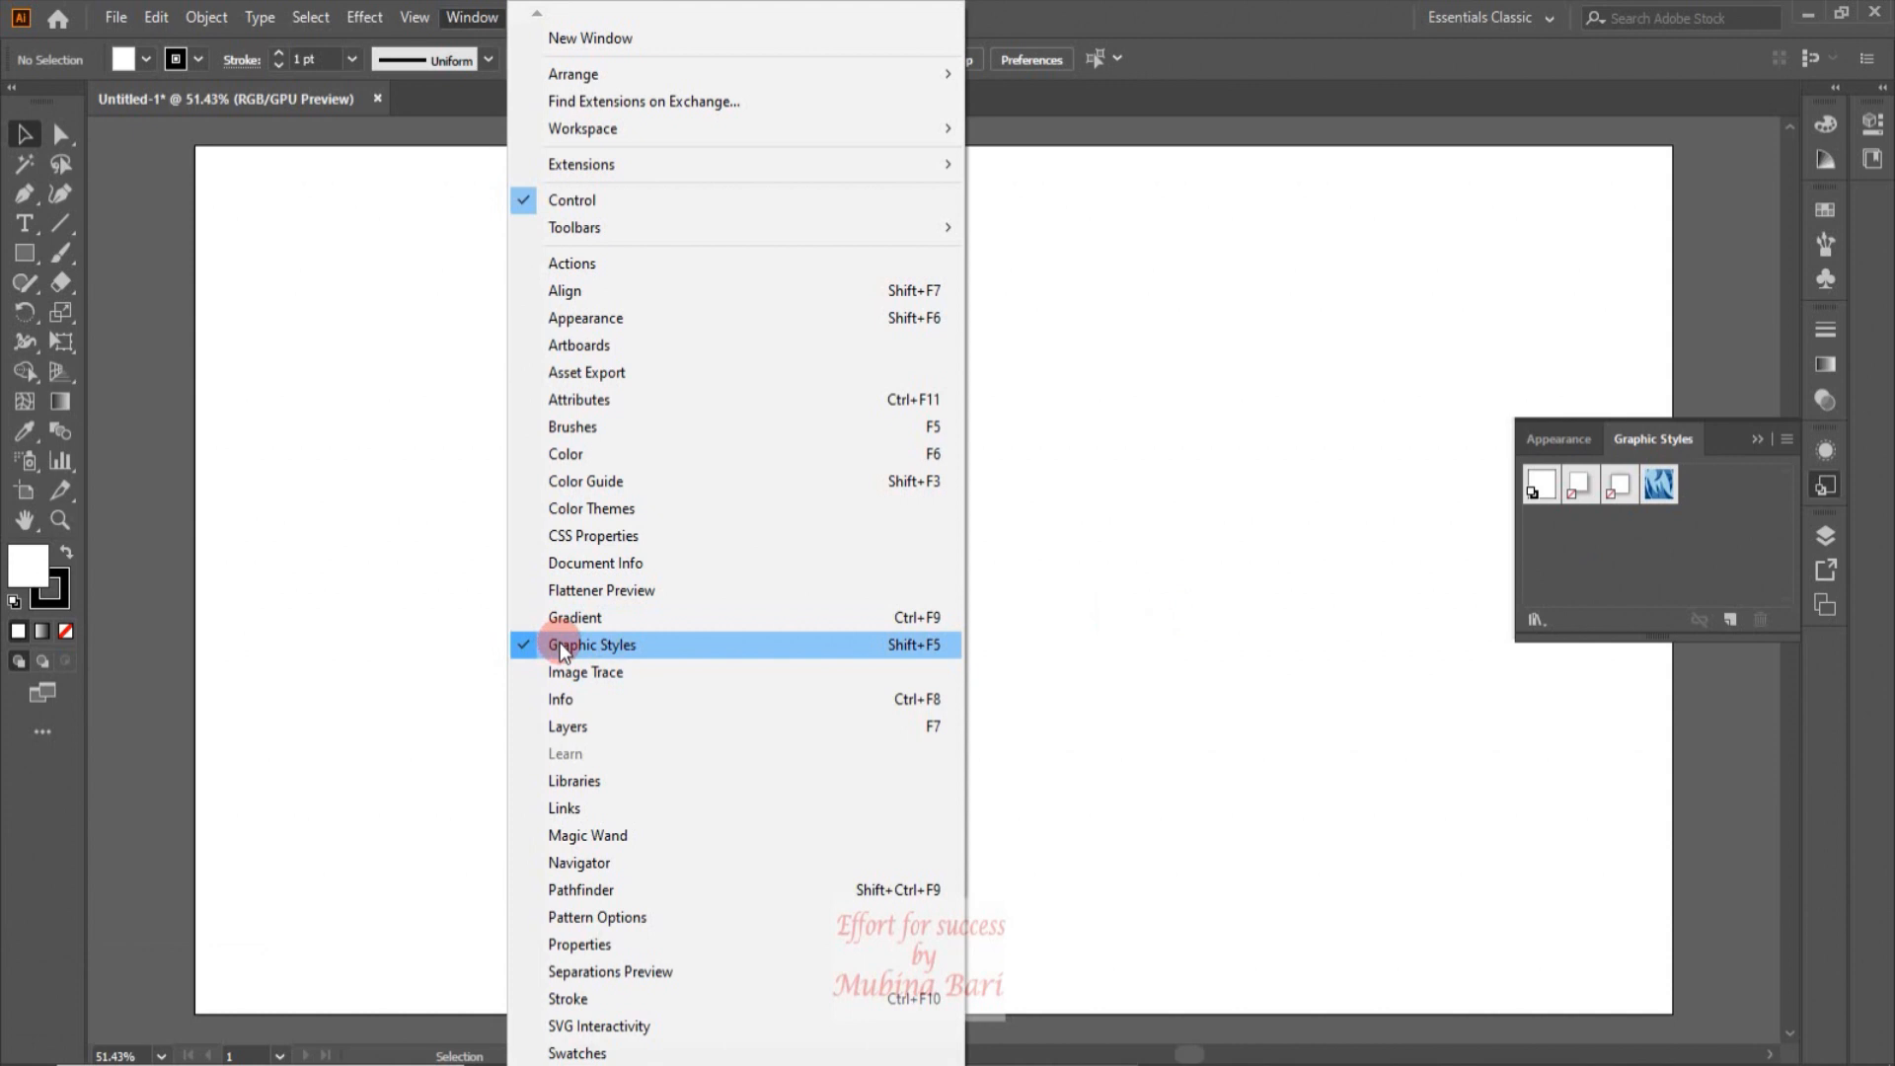
click(1222, 492)
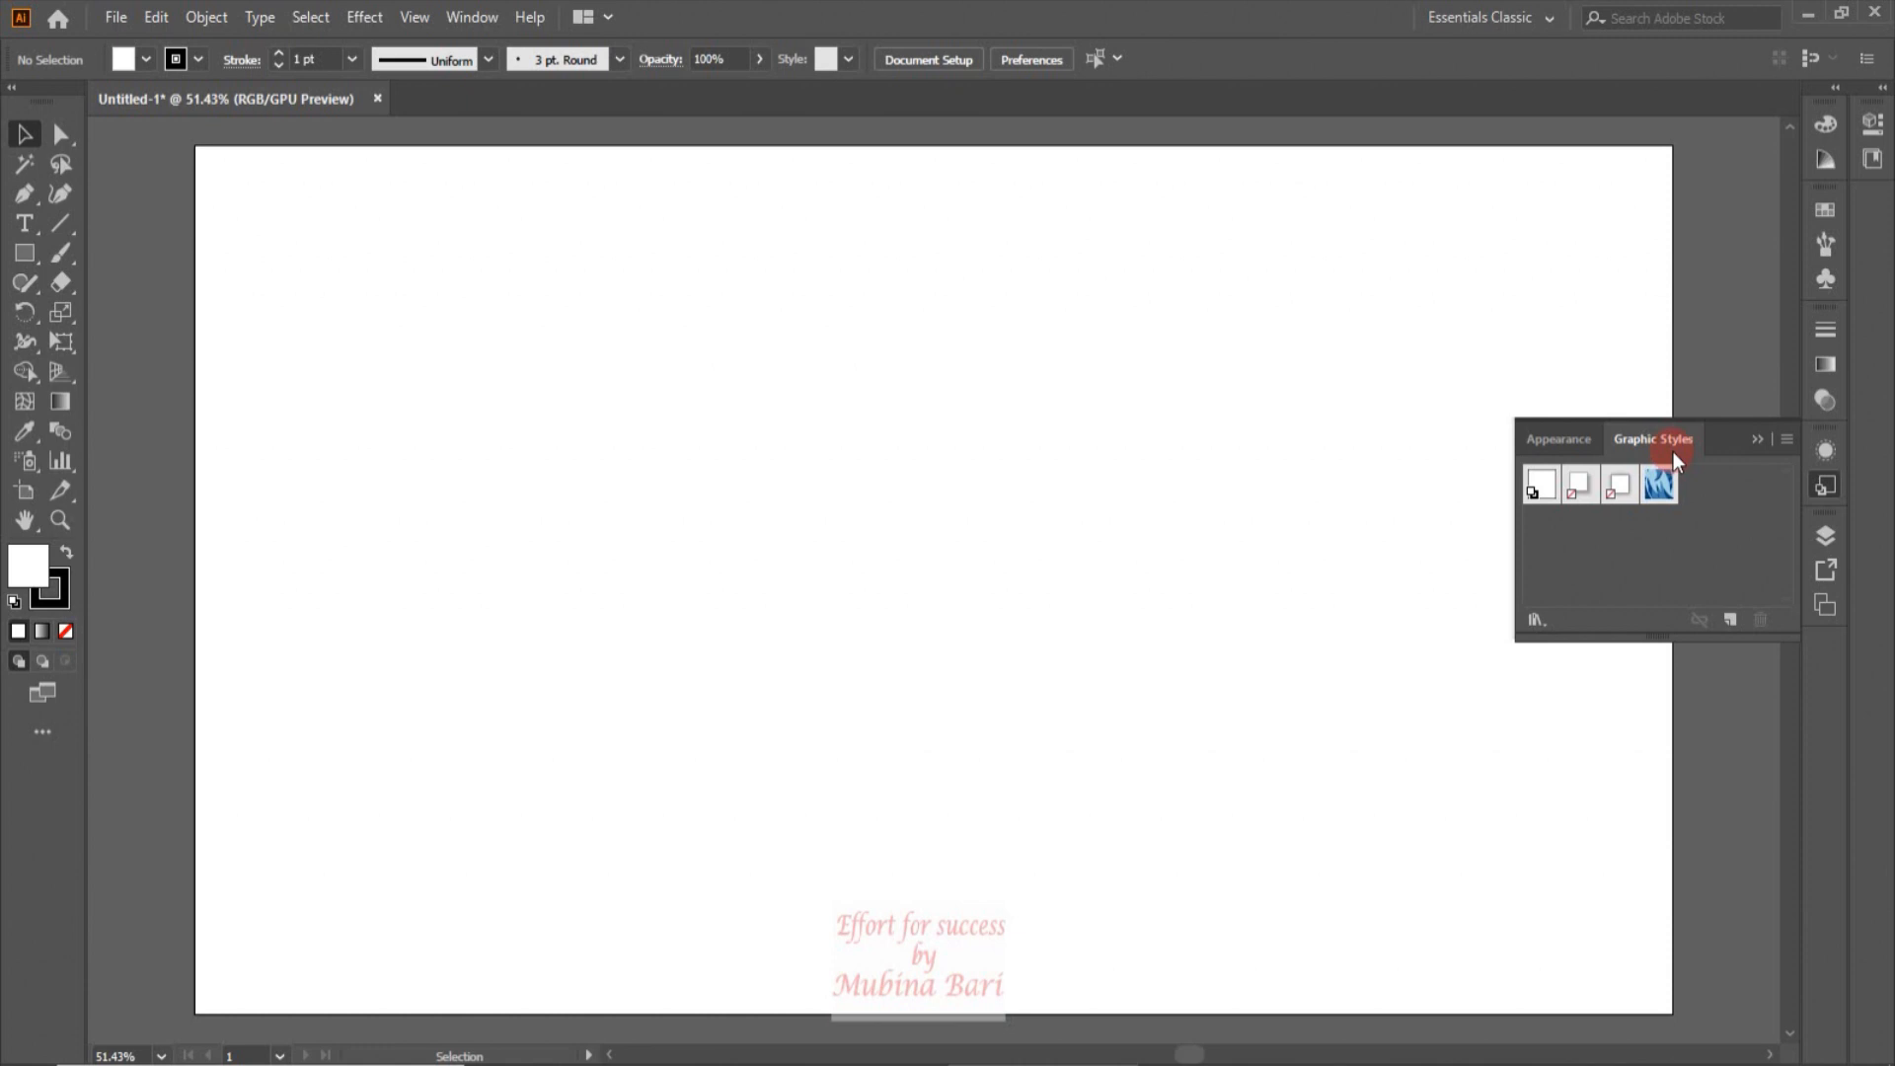
Step: Undock the Graphic Styles and Appearance panels and stack them as one floating group with Graphic Styles above Appearance
drag(1651, 445, 1224, 256)
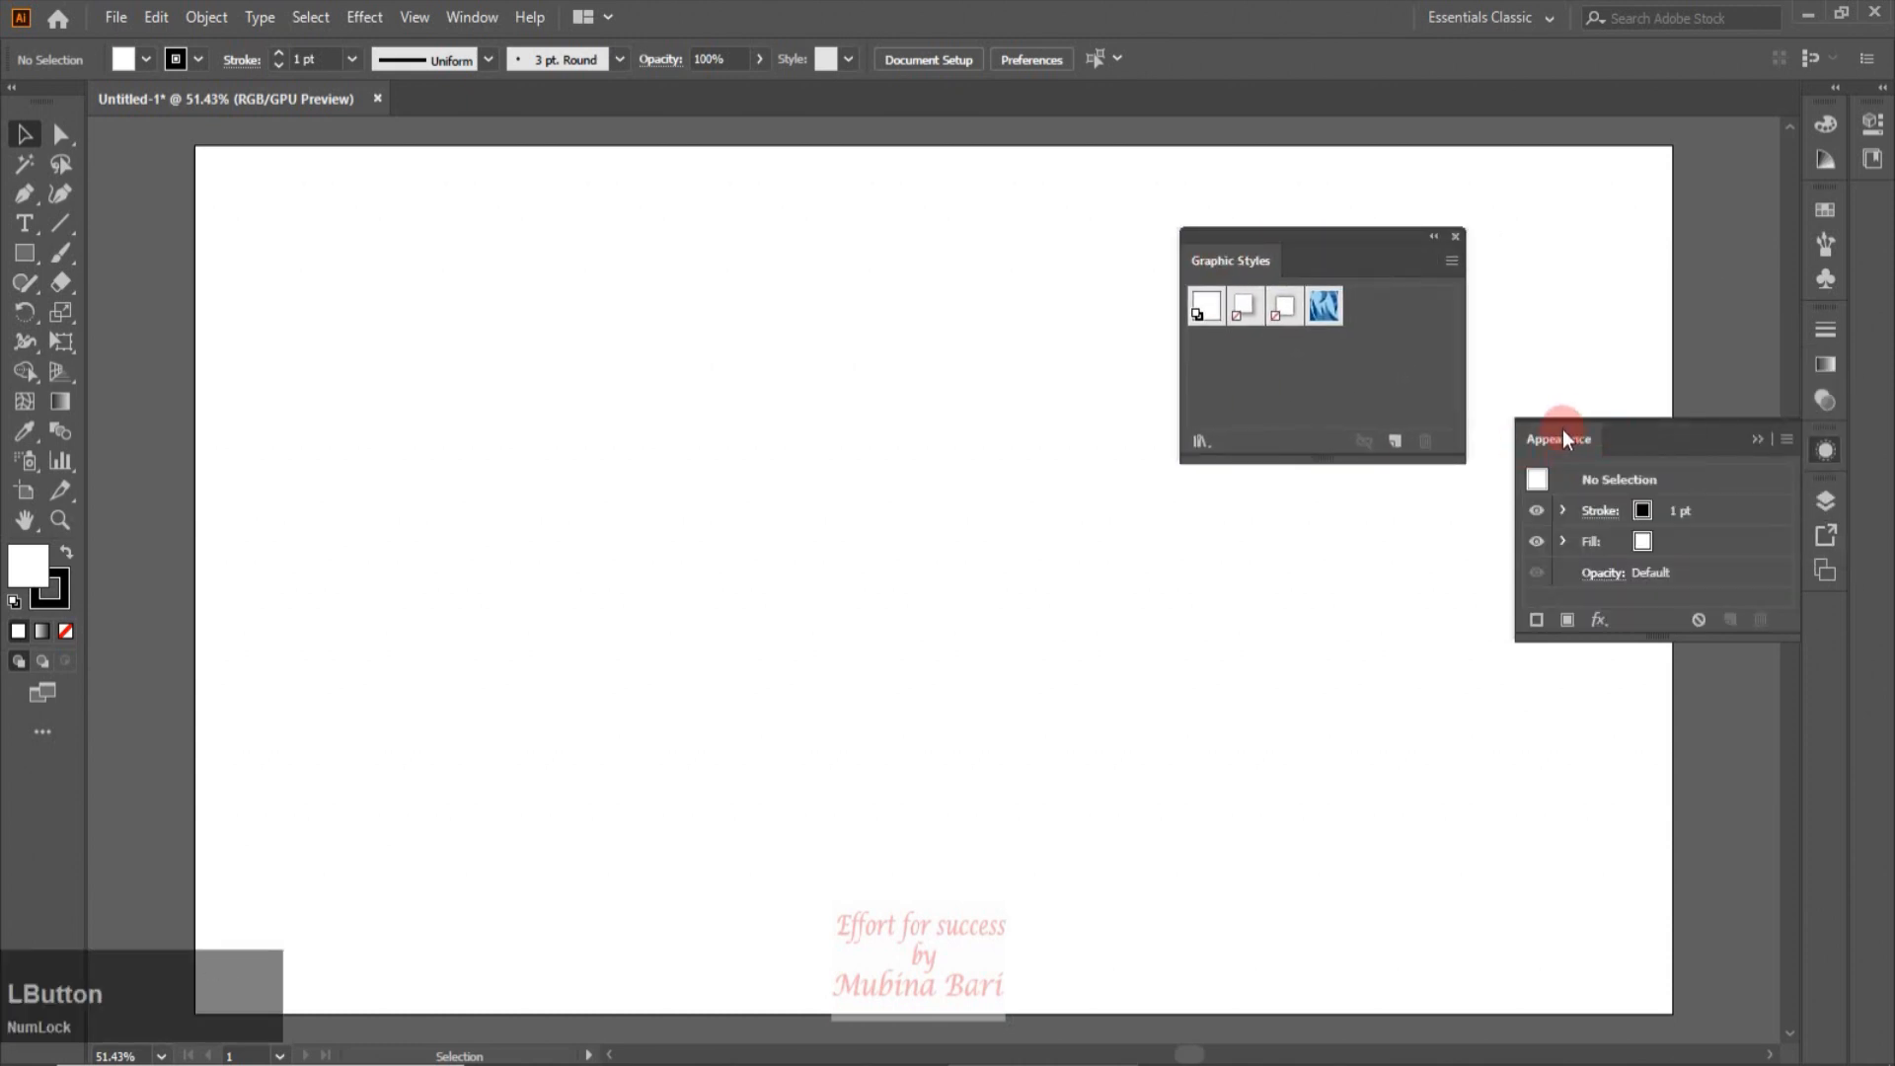
drag(1549, 434, 1354, 577)
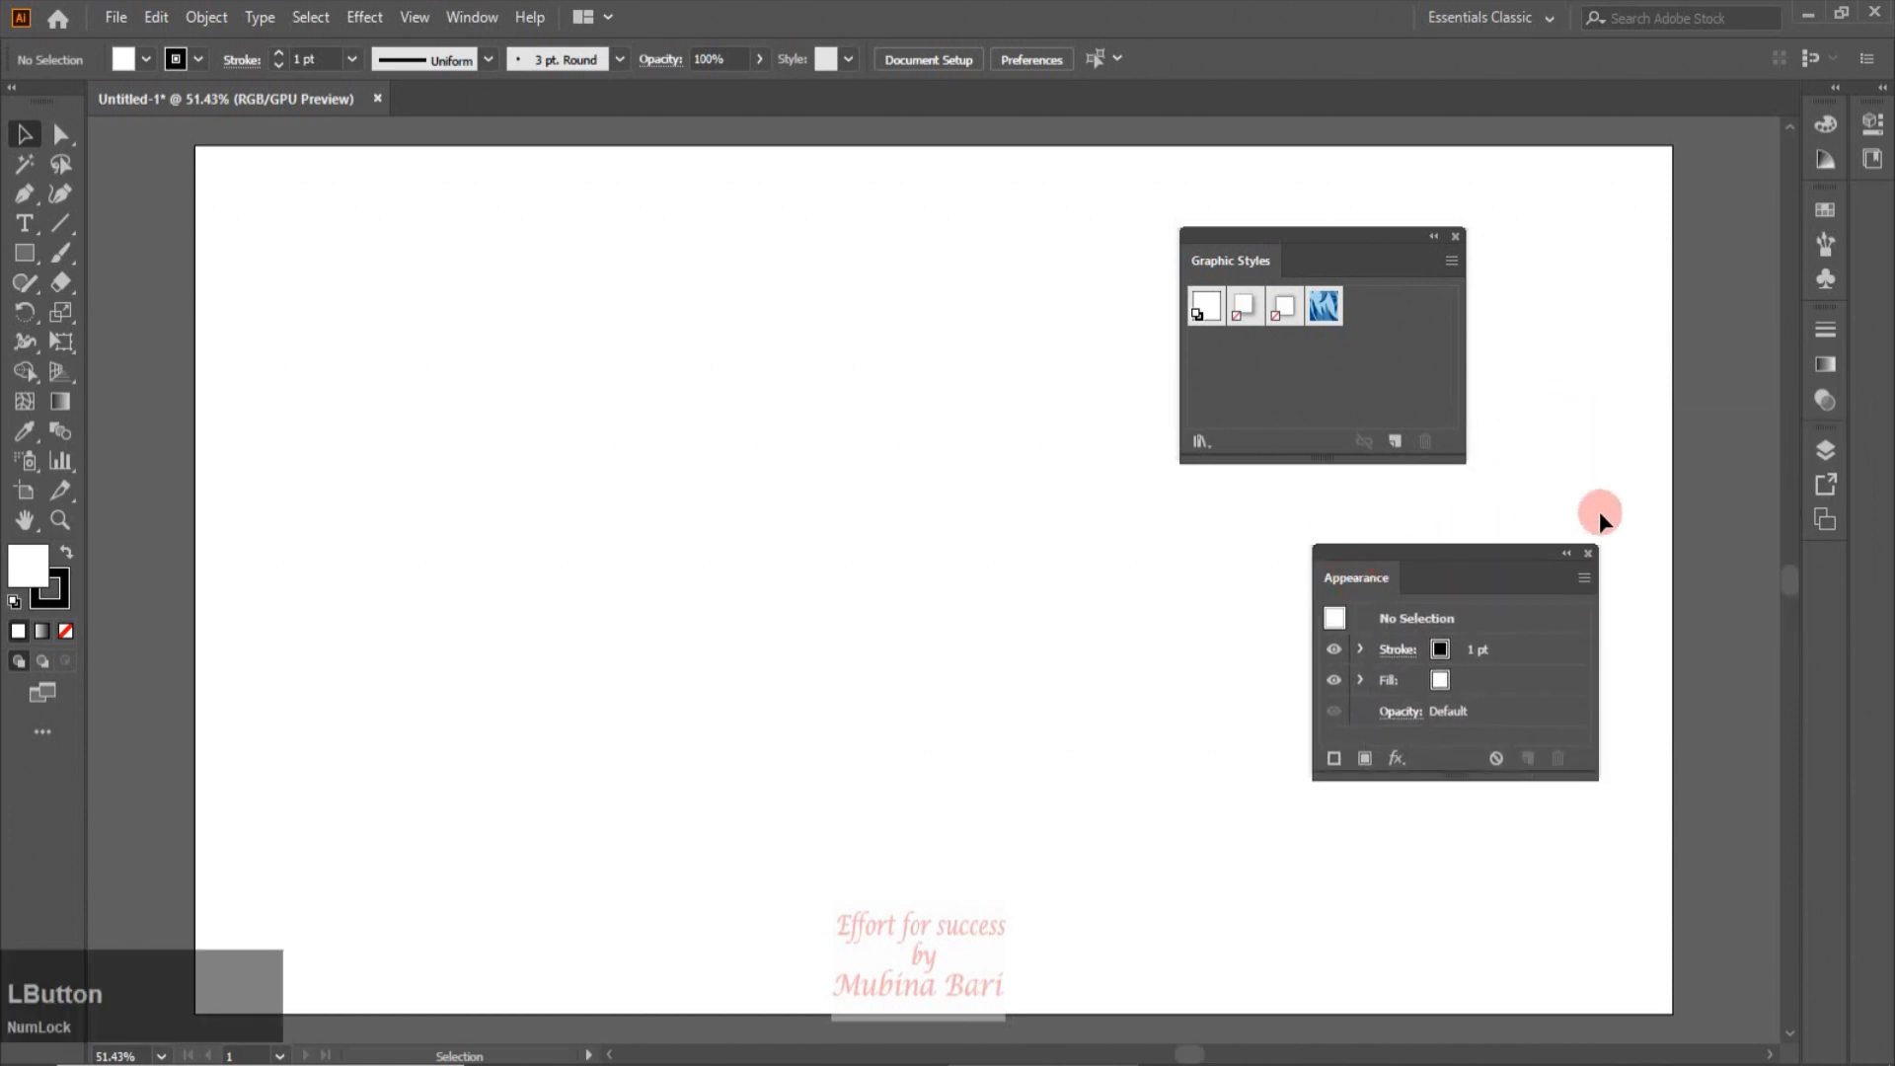
drag(1461, 549, 1614, 557)
drag(1307, 227, 1645, 531)
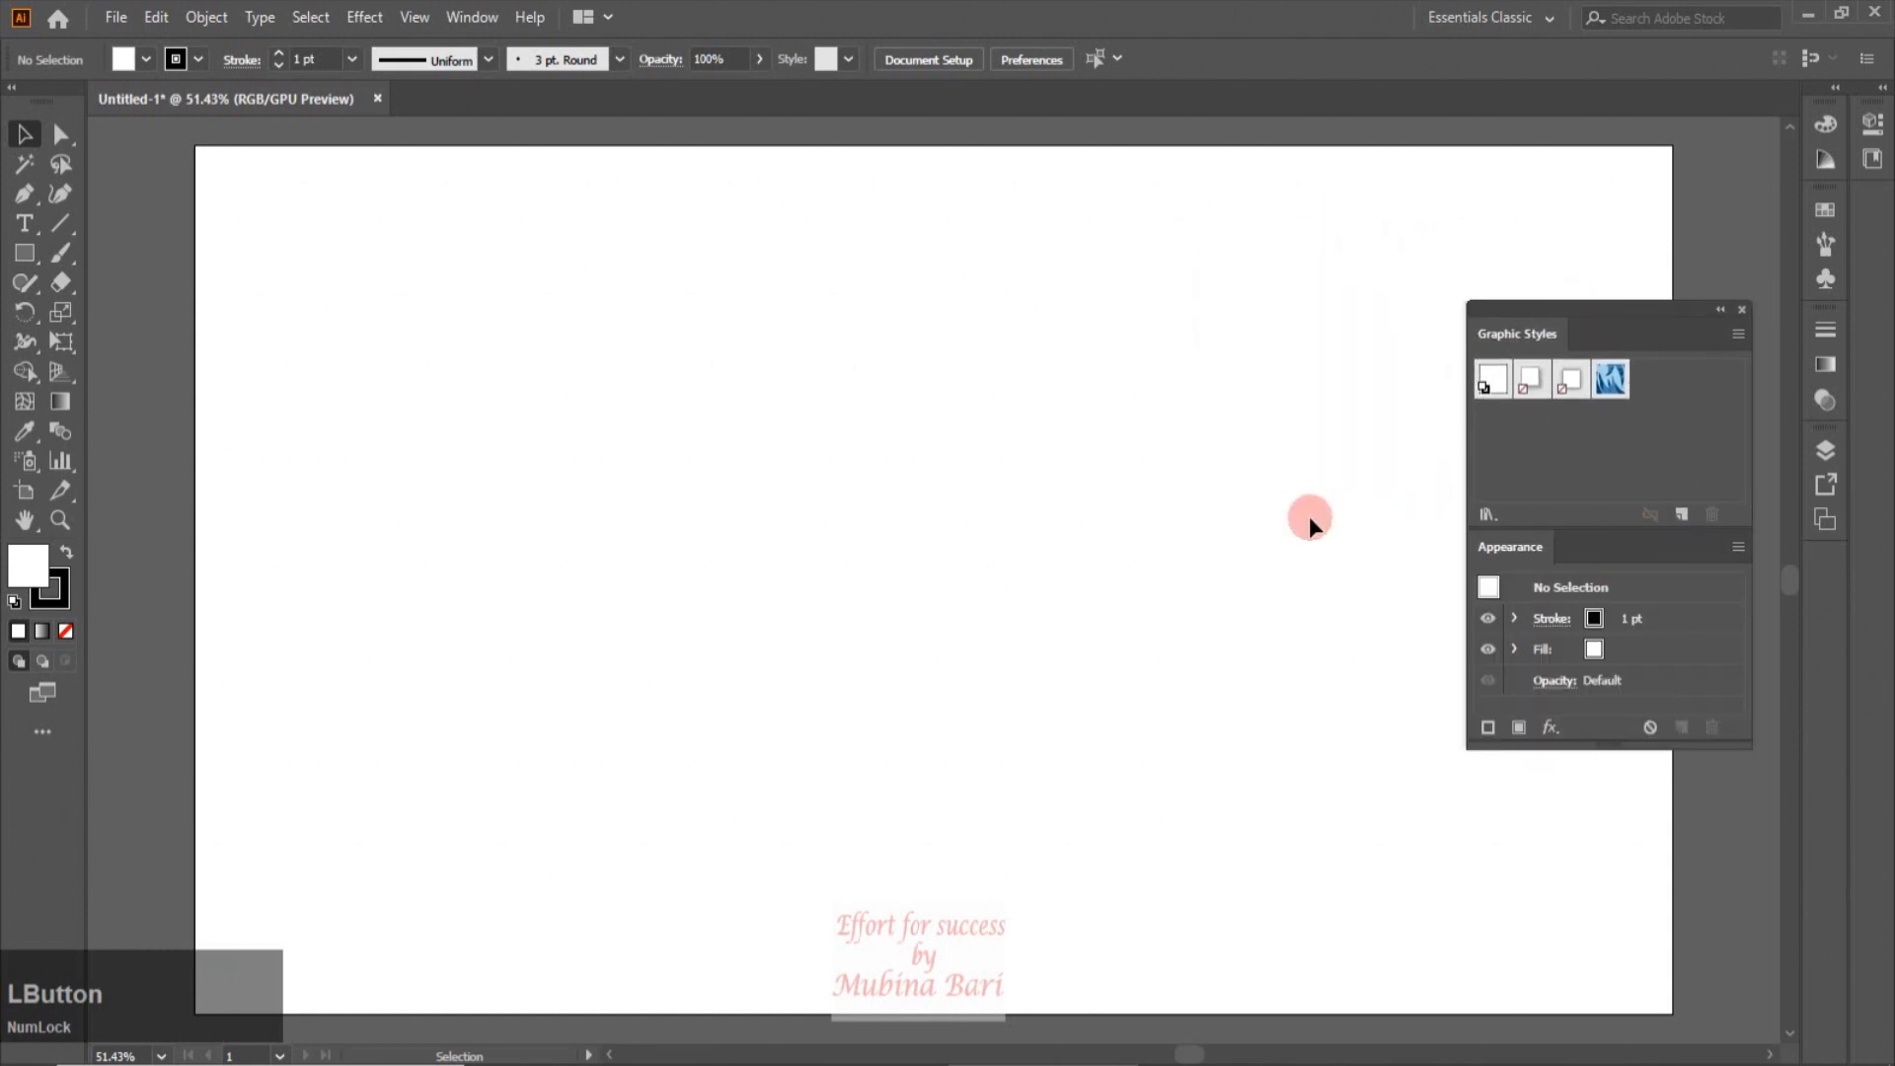
click(1635, 310)
mouse_move(1635, 304)
mouse_down()
mouse_move(1415, 326)
mouse_move(1642, 306)
mouse_up()
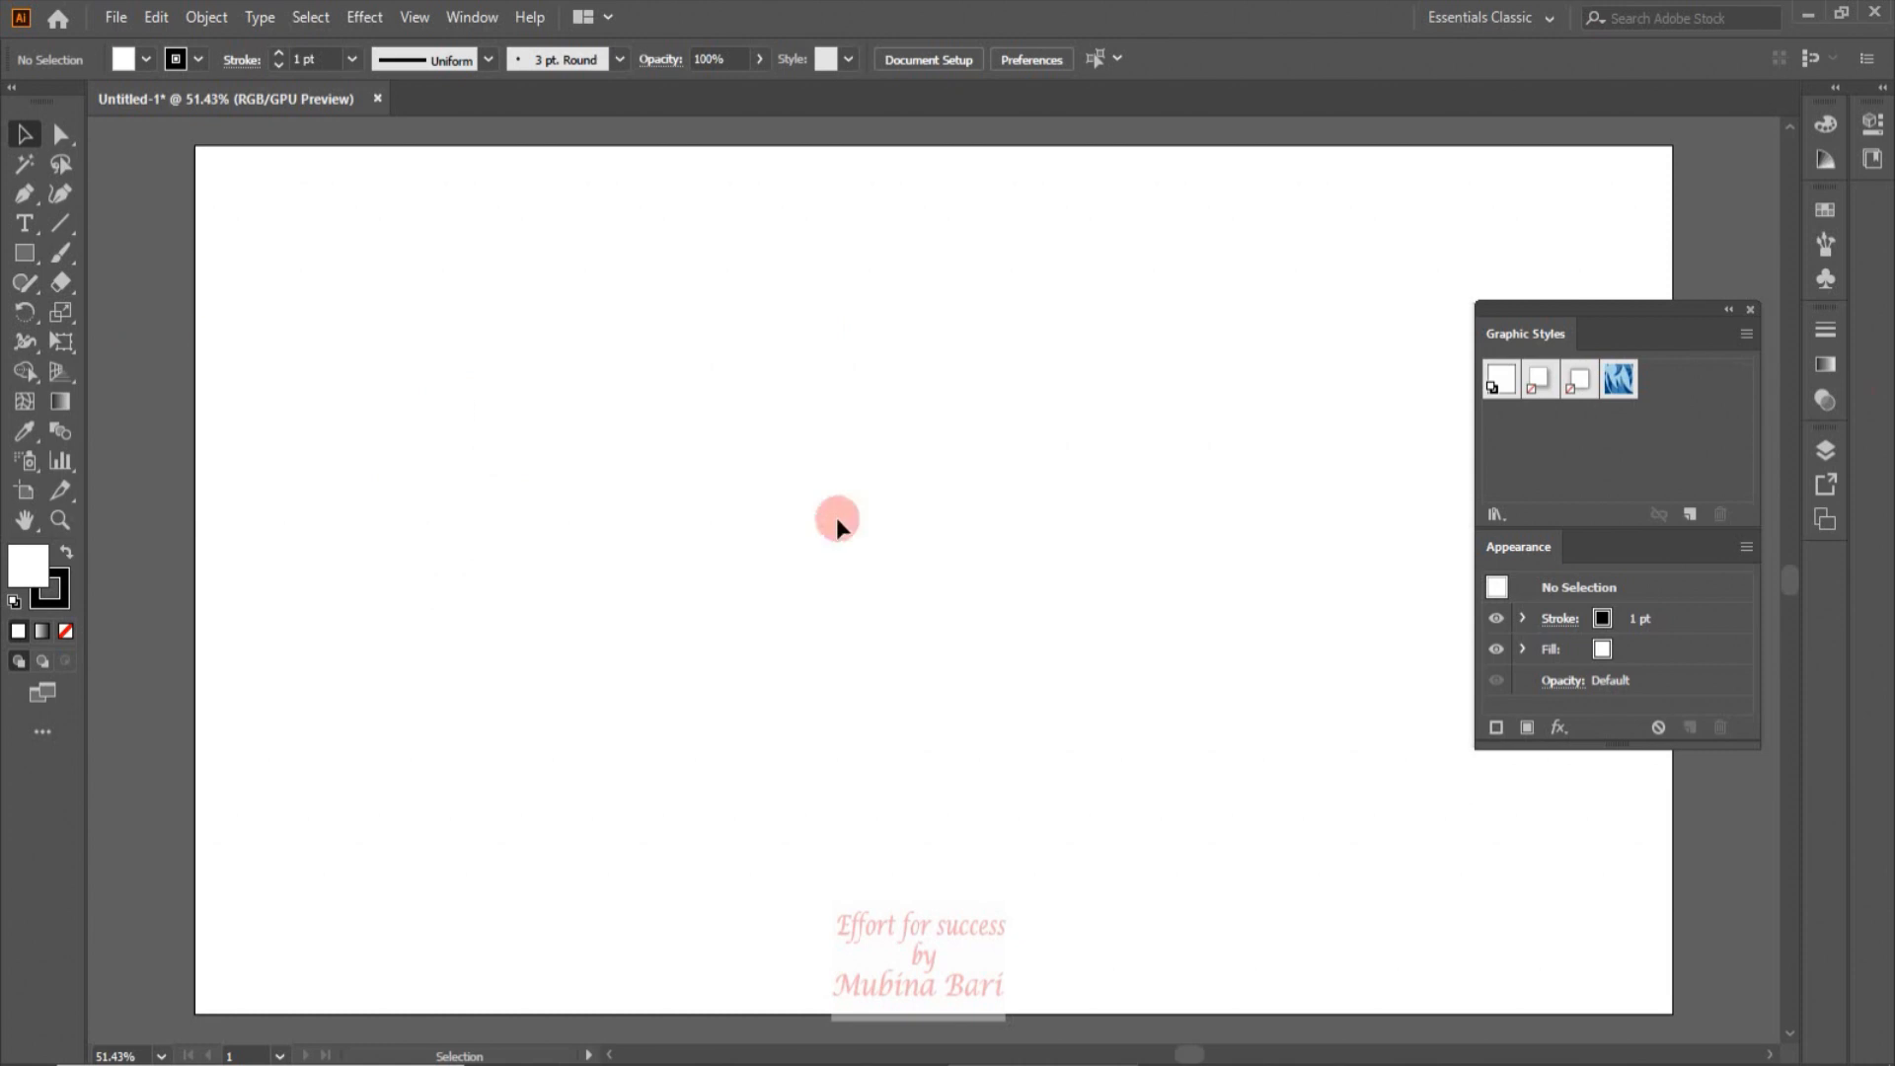
Step: Draw a rectangle about 171 by 154 px on the artboard and fill it with teal
click(25, 253)
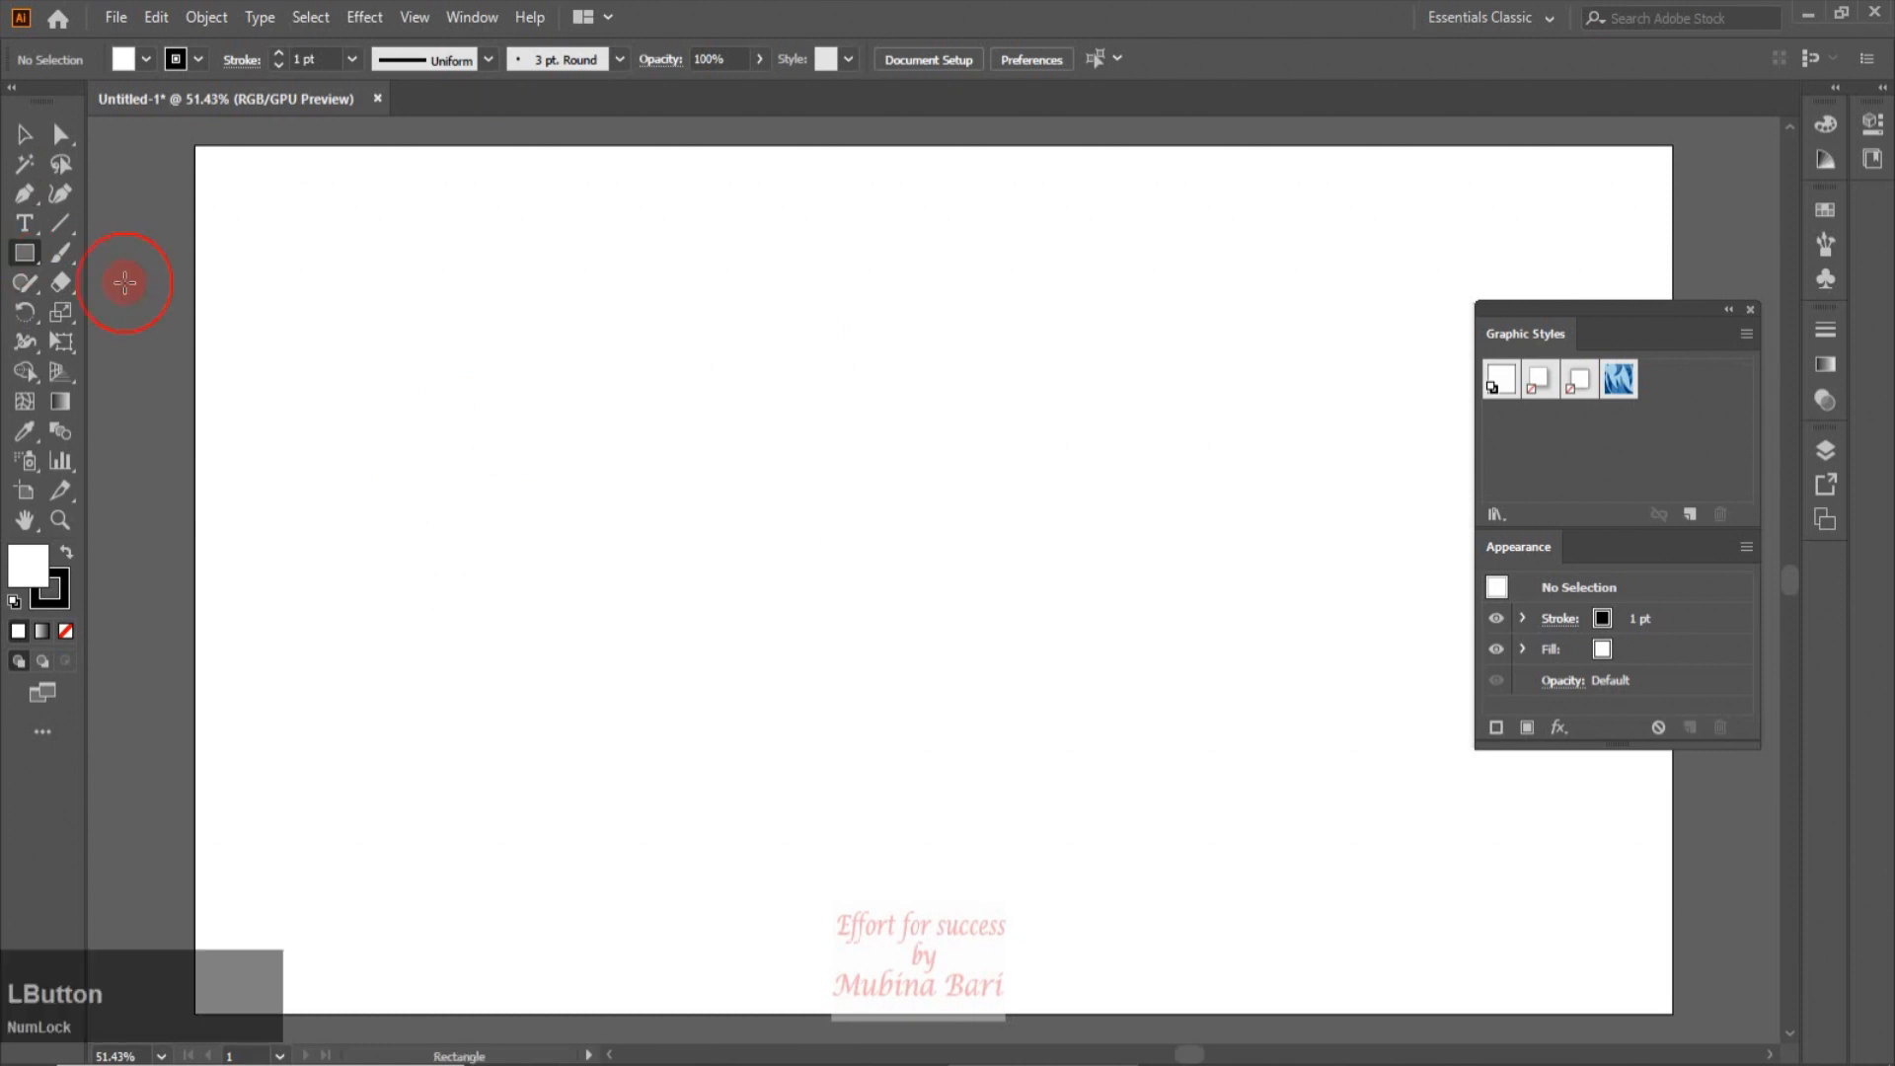
drag(444, 362, 576, 485)
click(146, 58)
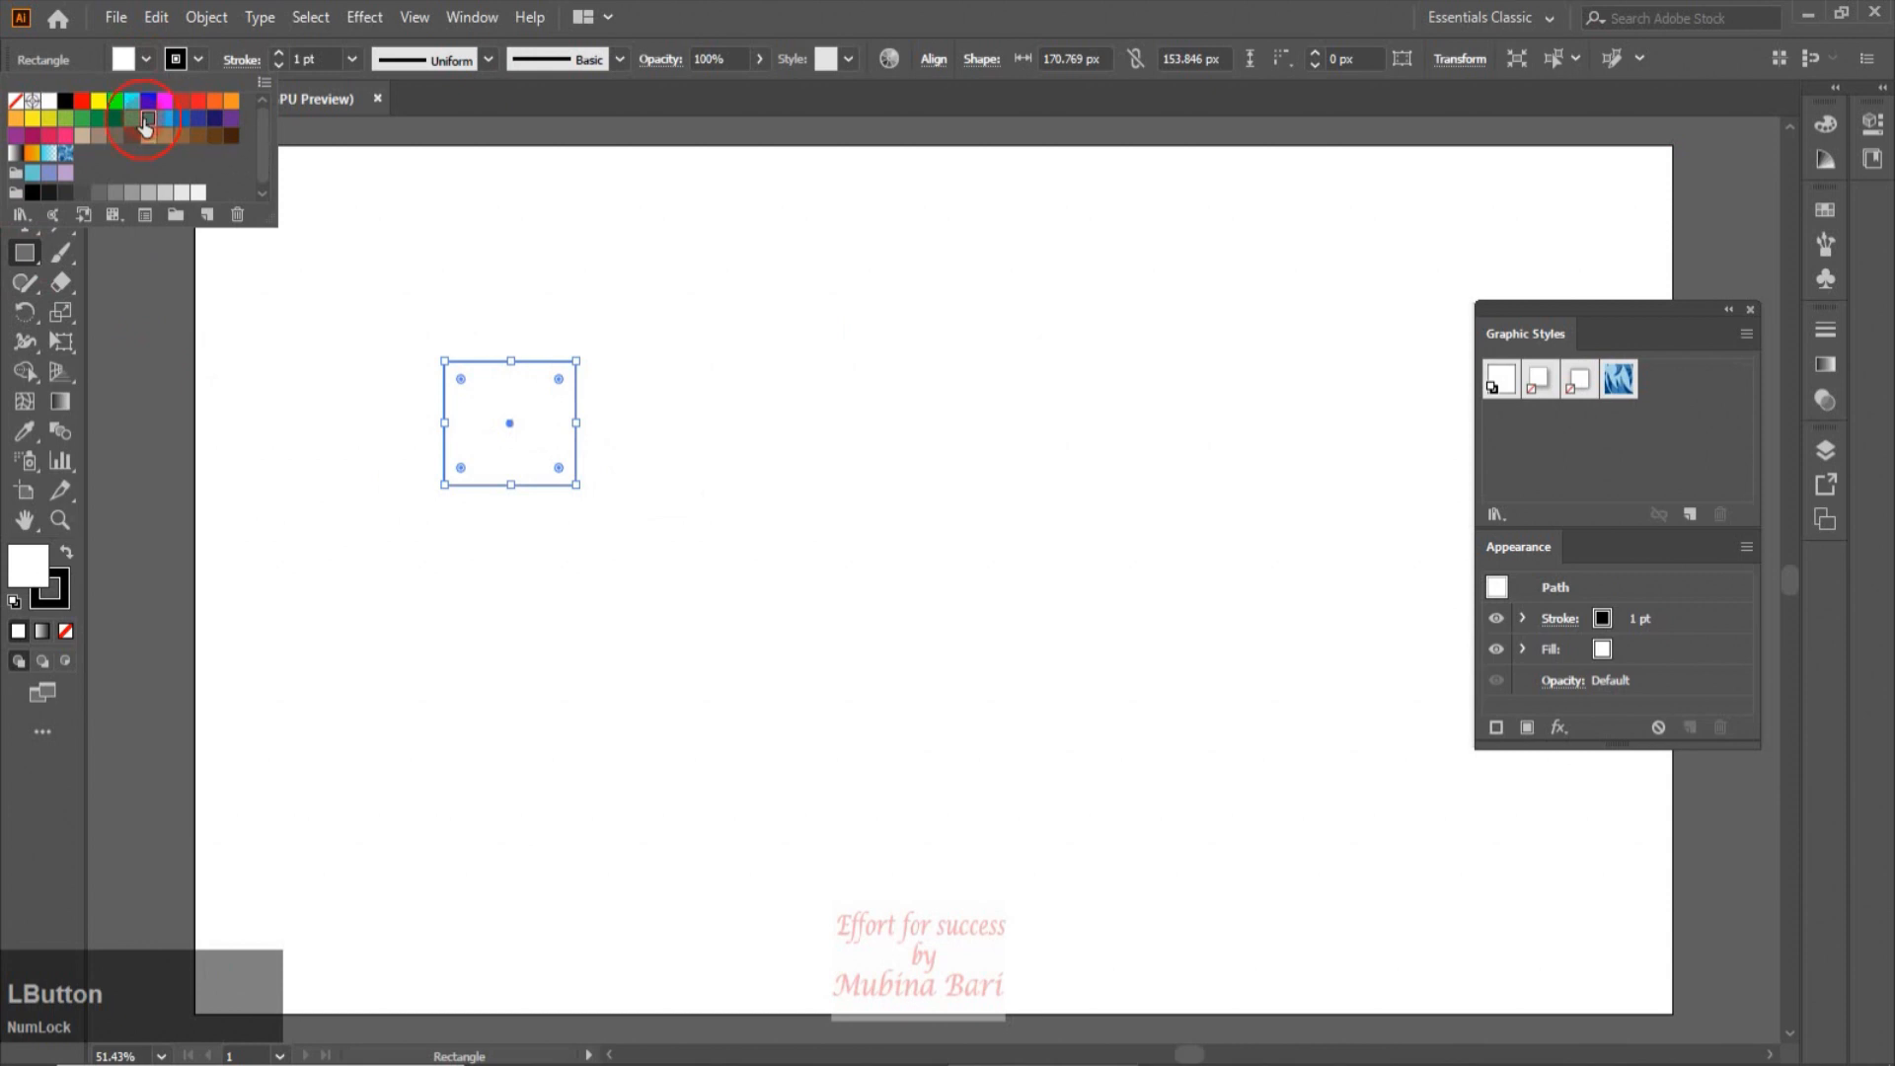
click(143, 126)
click(440, 262)
Step: Add the teal rectangle's appearance to the graphic styles, and delete the rectangle from the artboard
click(30, 138)
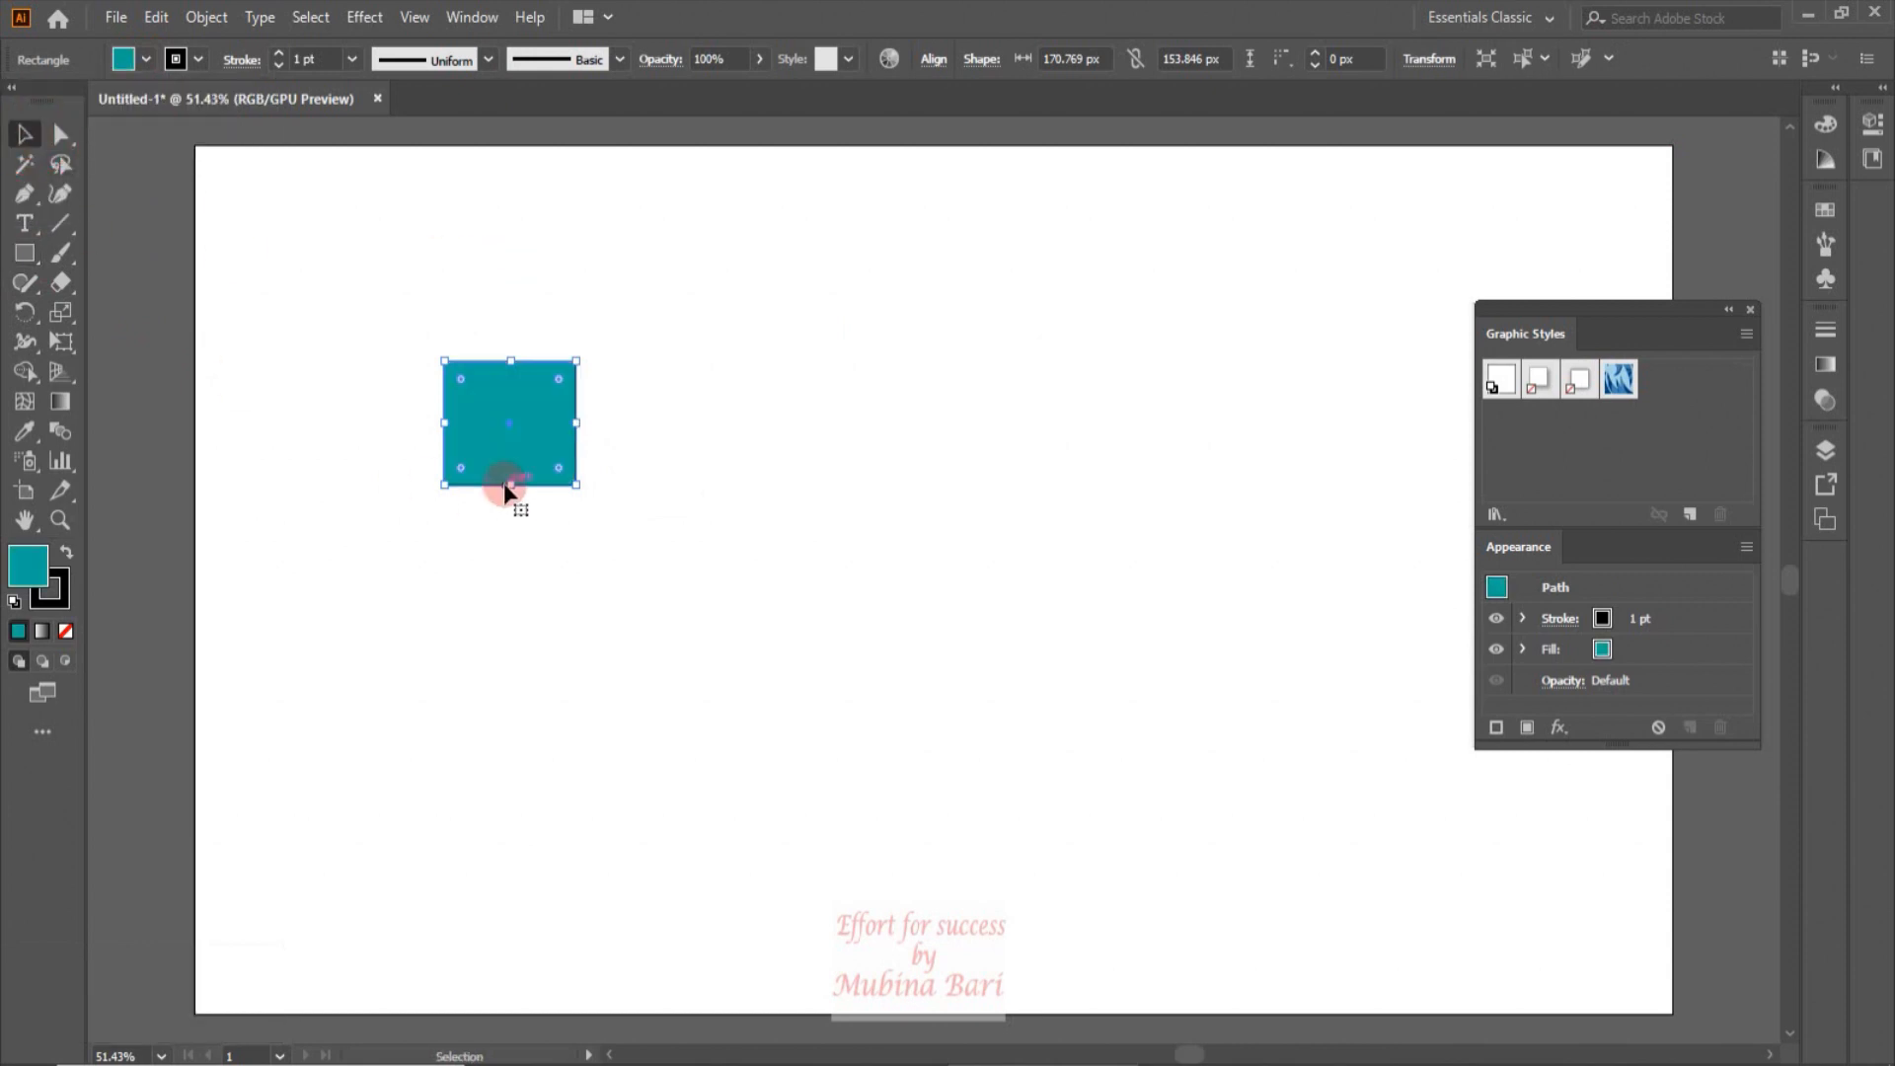
drag(503, 452, 1688, 396)
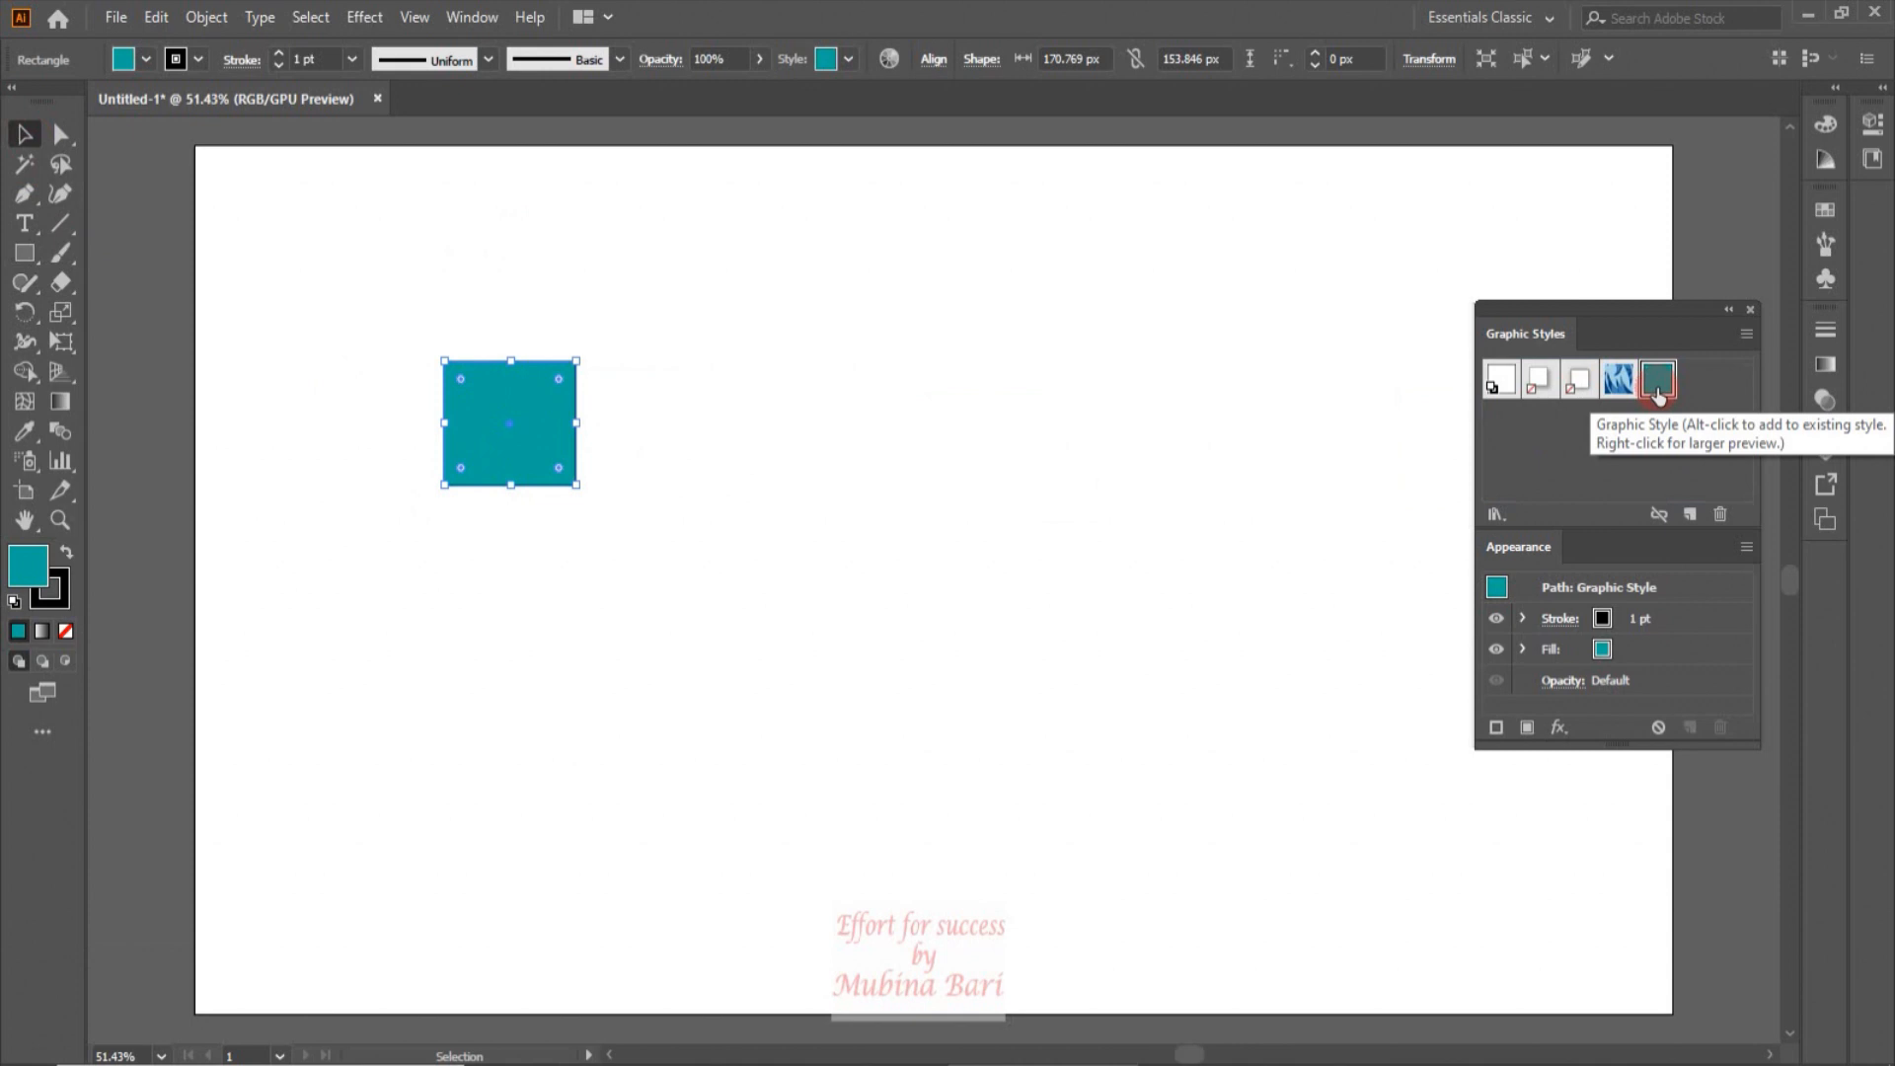
key(Delete)
Step: Draw a five-pointed star about 230 by 237 px and fill it with blue
drag(25, 253, 126, 376)
drag(424, 378, 496, 408)
click(146, 59)
click(148, 101)
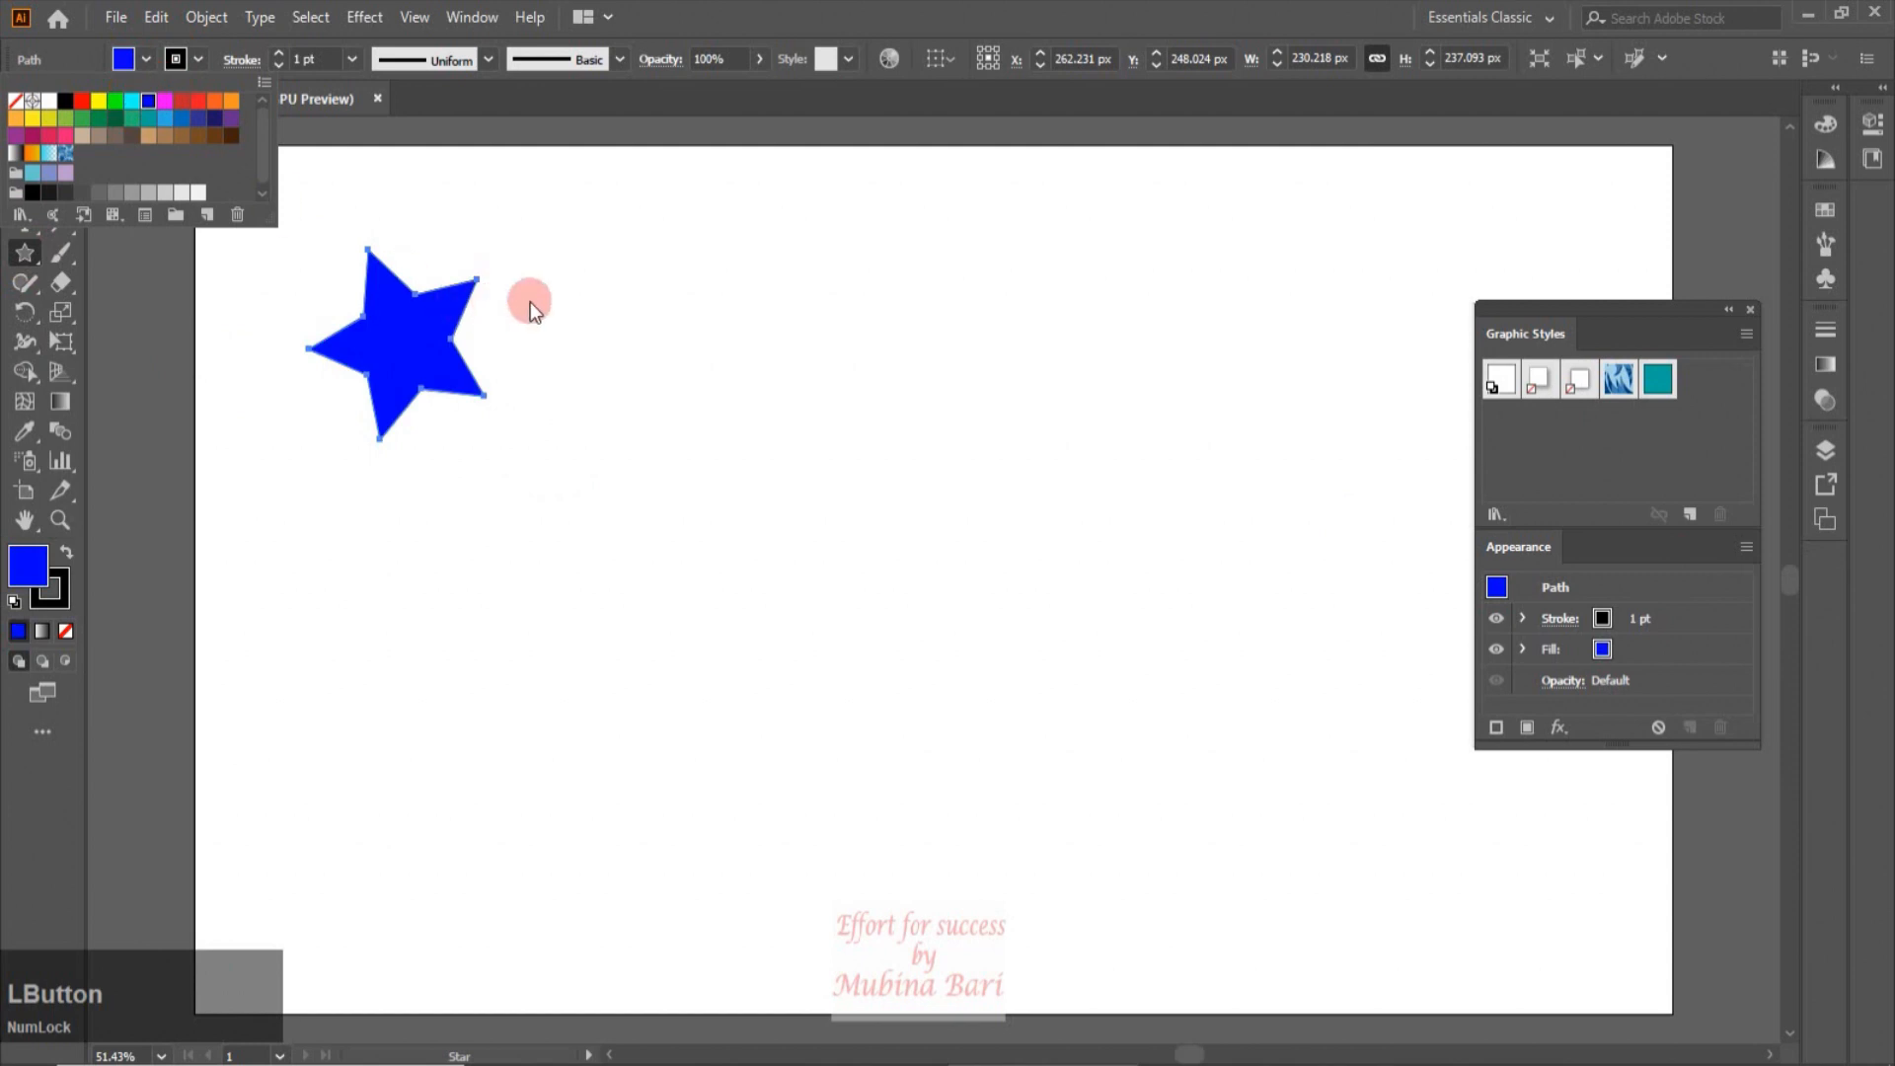
click(494, 300)
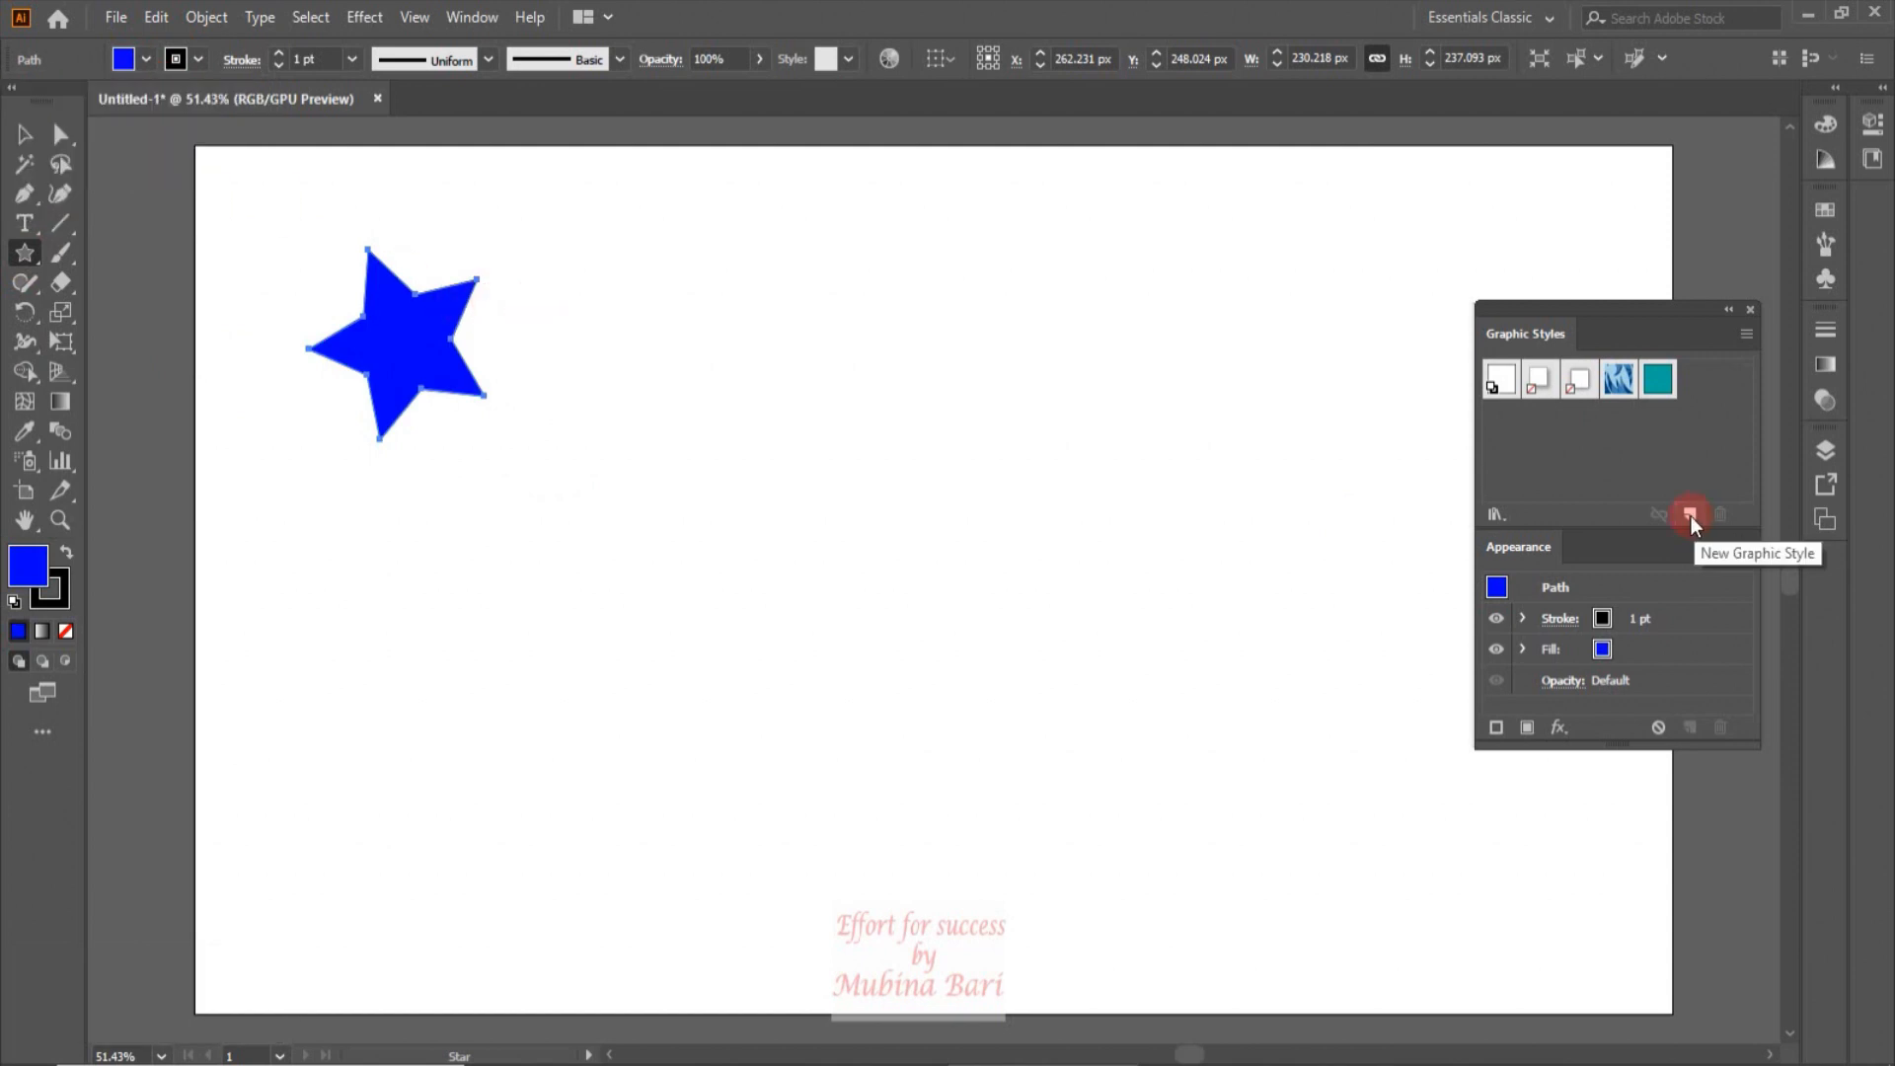
Step: Save the blue star's appearance as a new graphic style
click(1690, 515)
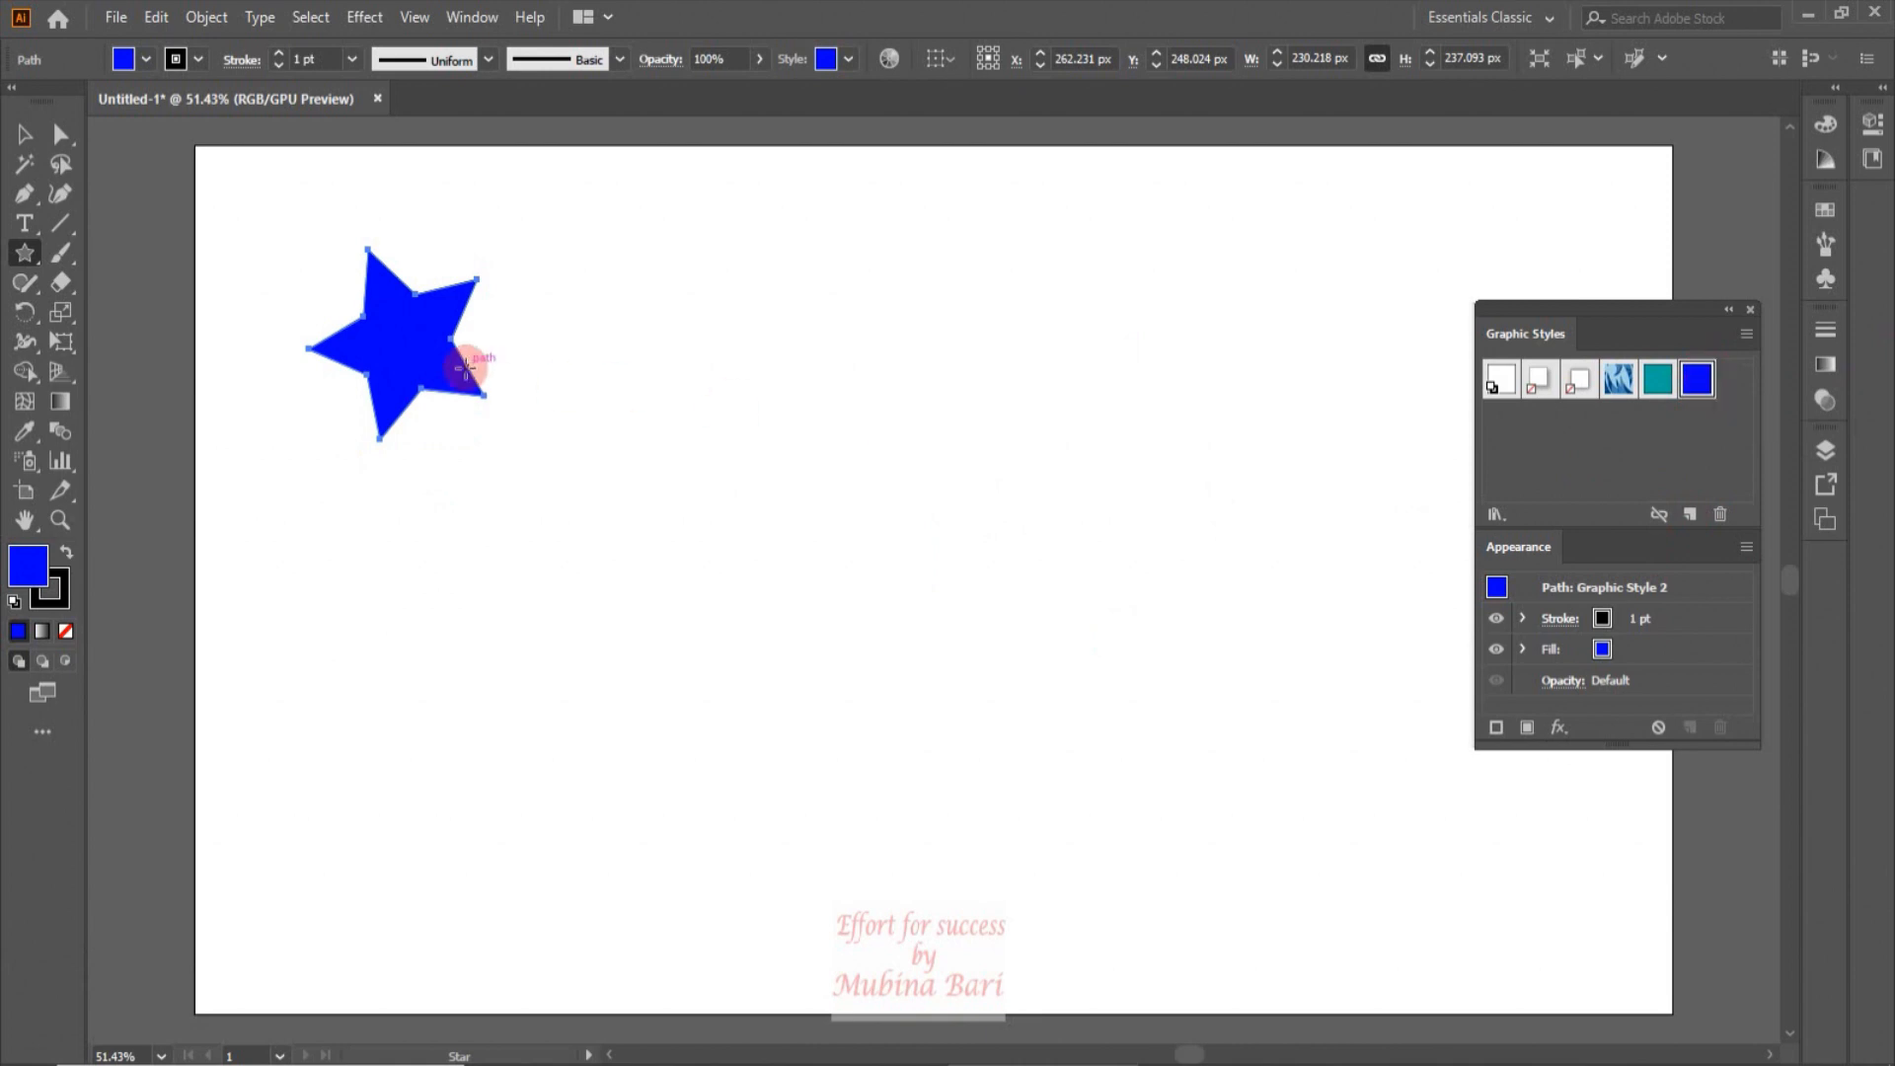
click(25, 133)
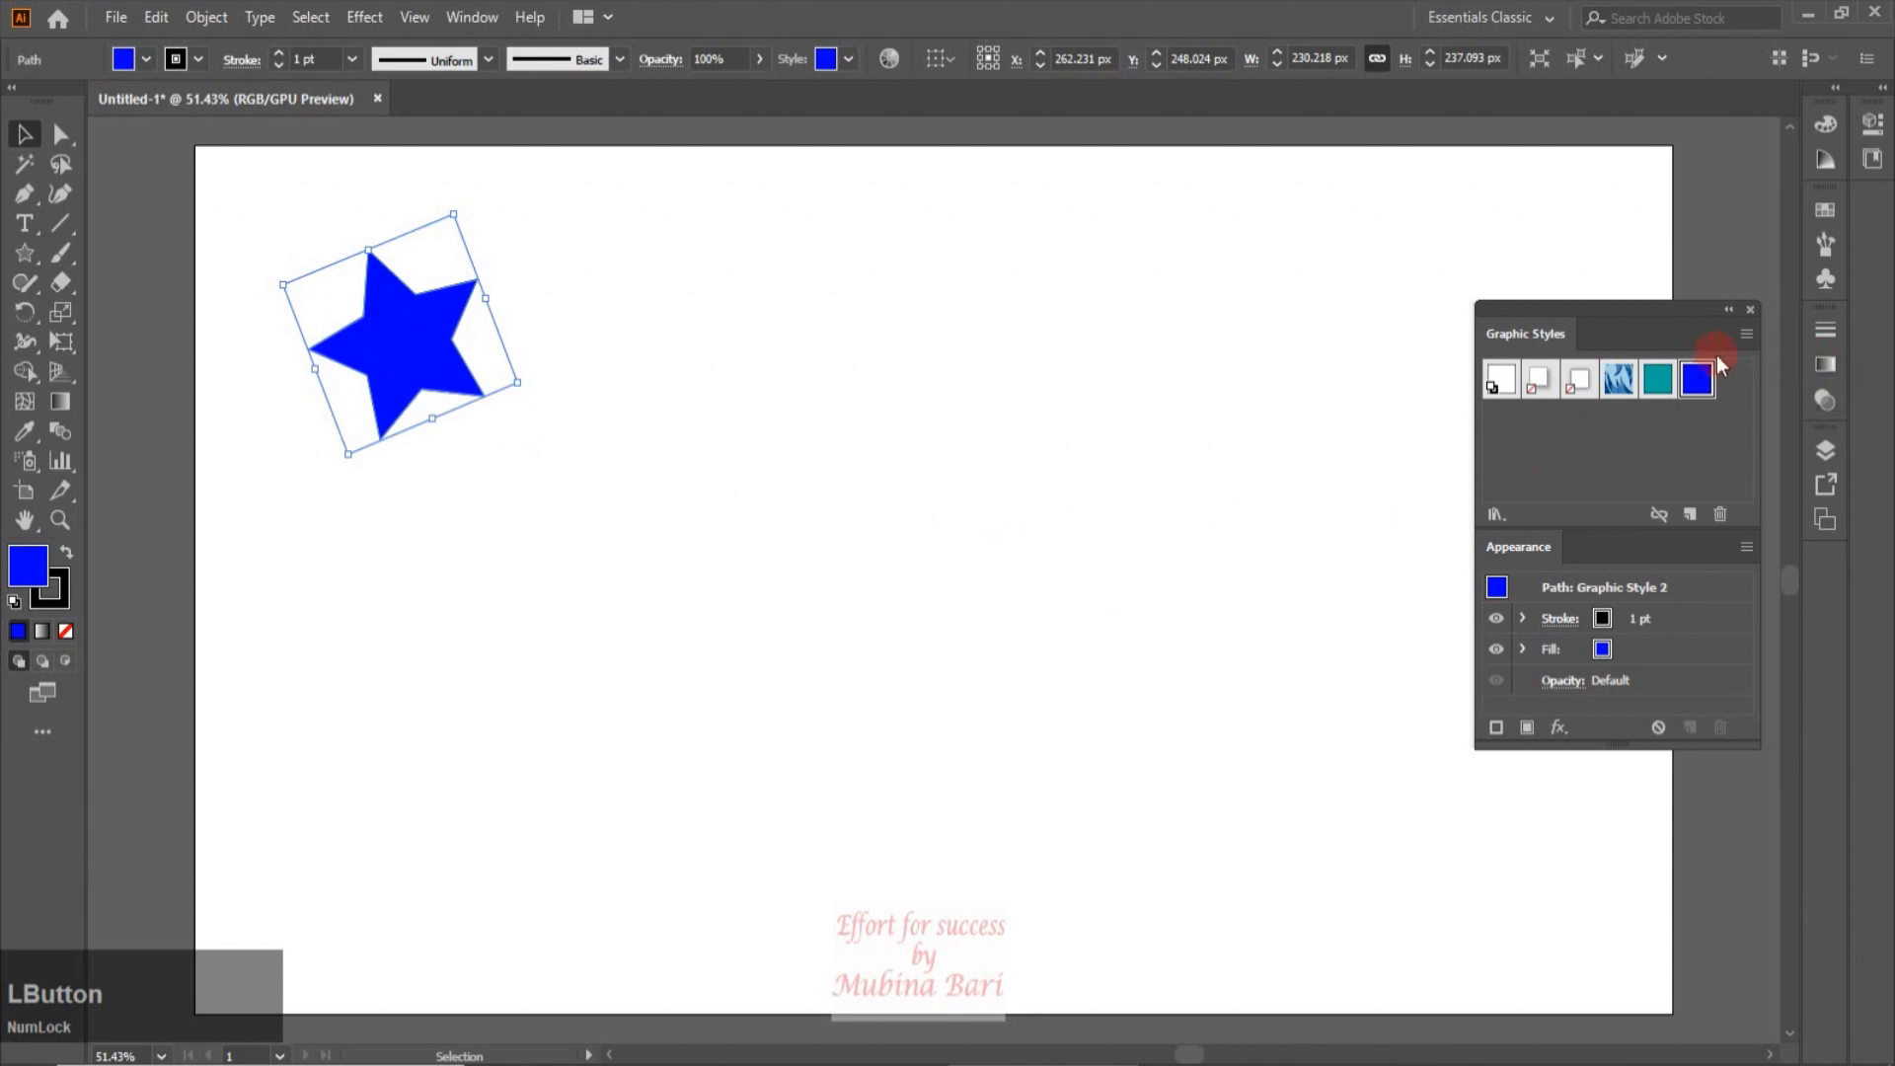
click(1697, 392)
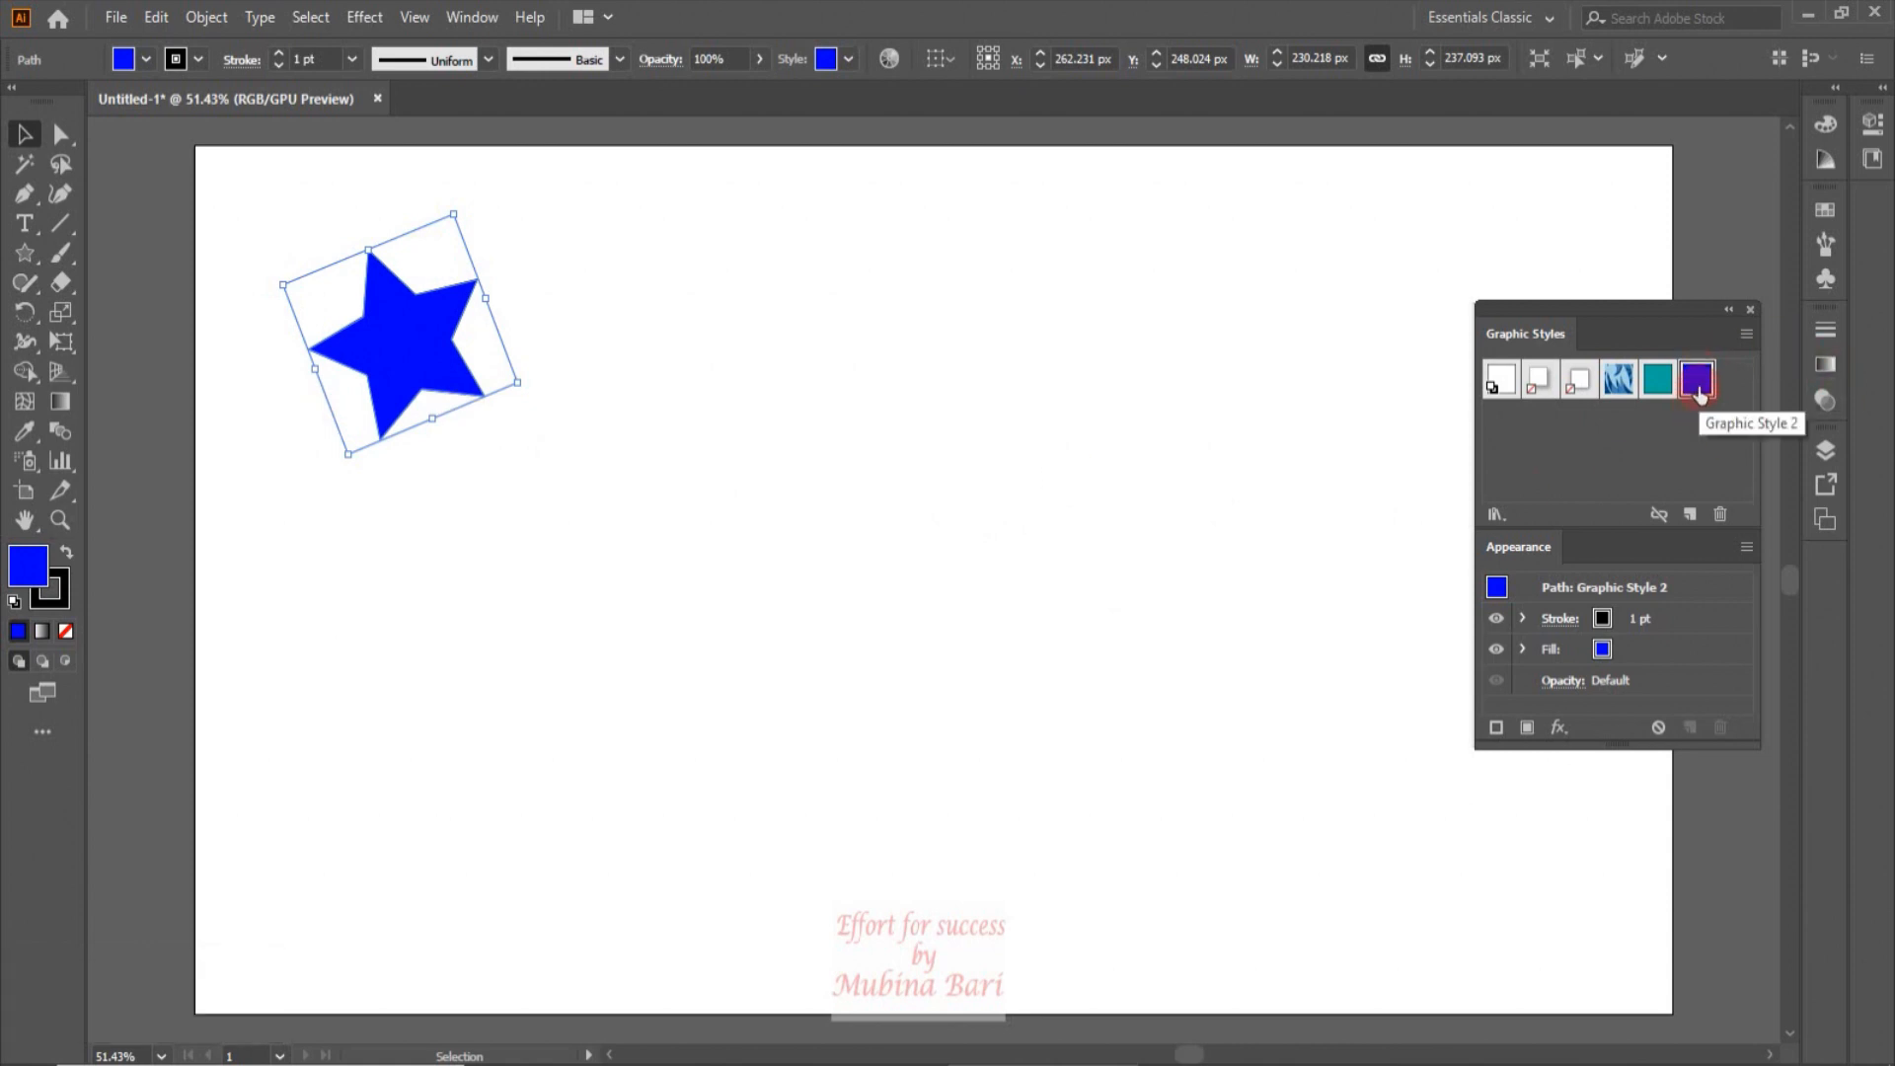
Step: Give the star a red stroke with a weight of 10 pt
click(176, 60)
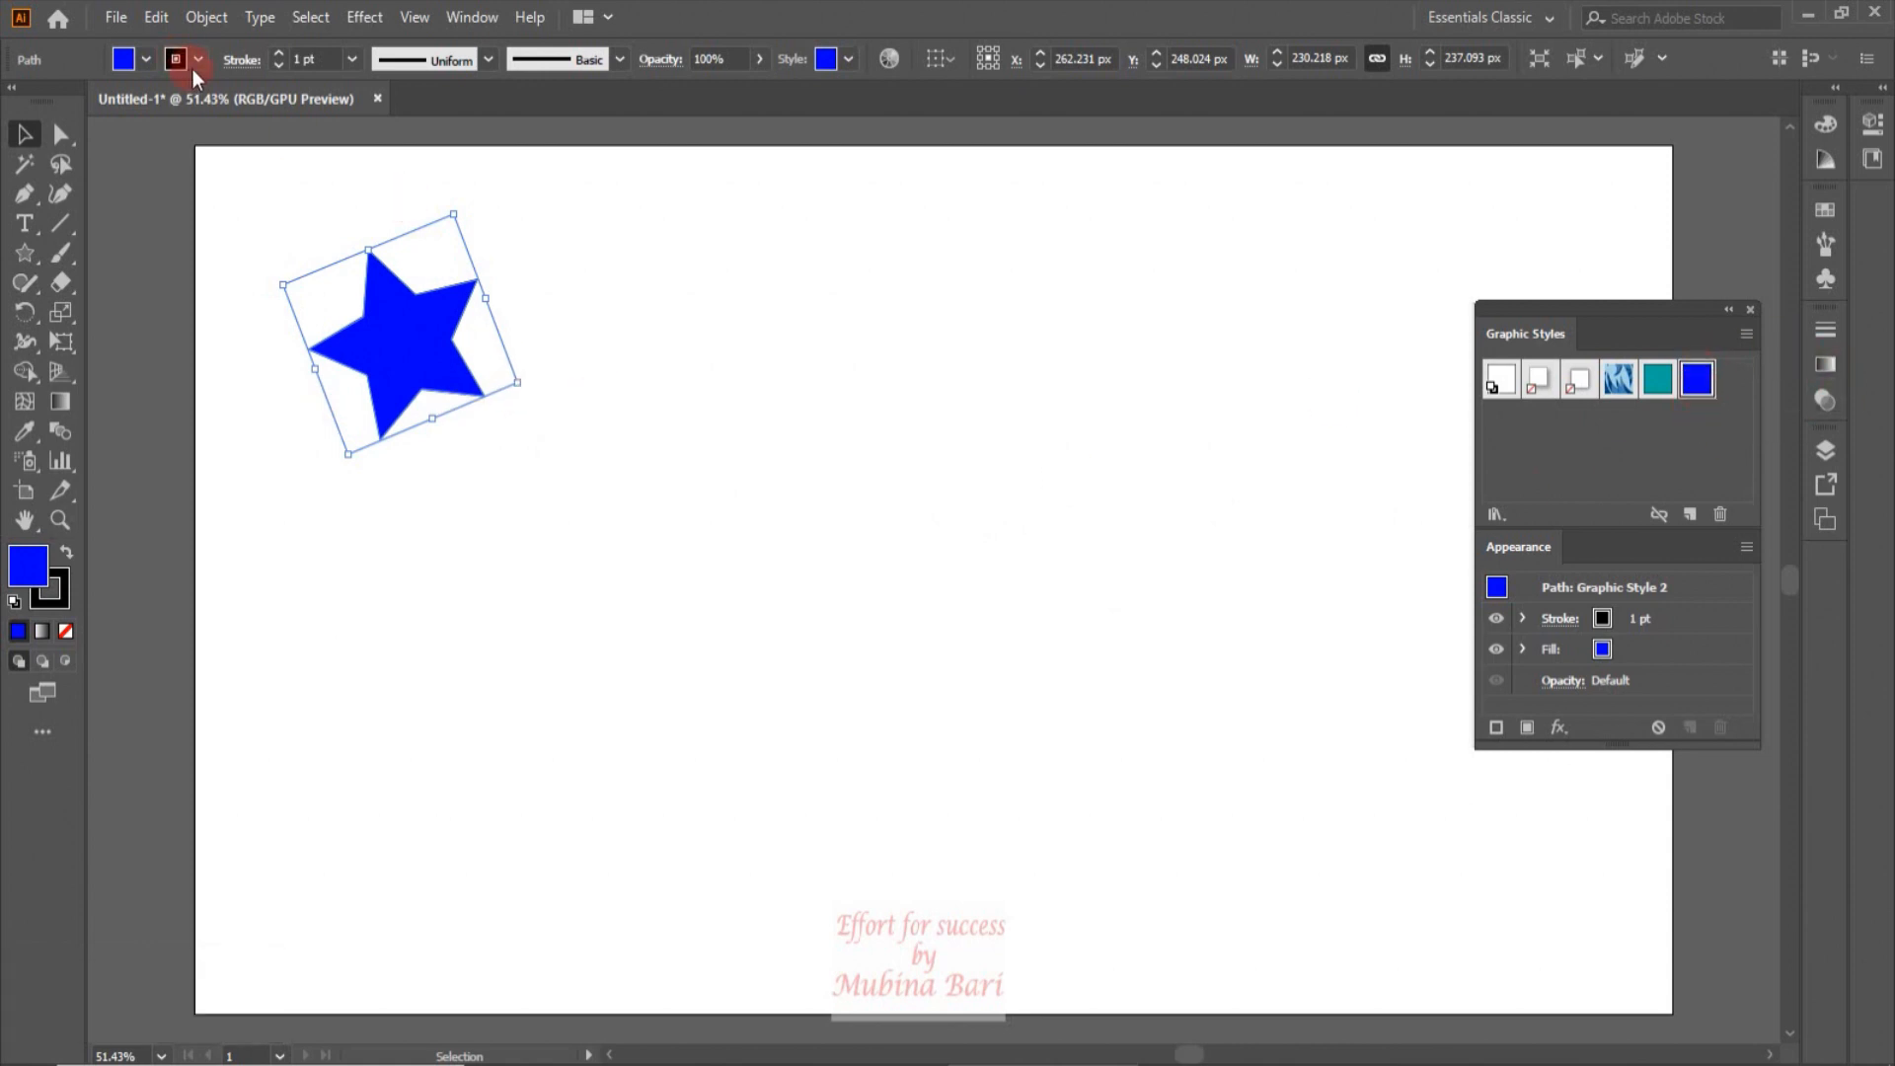
click(198, 64)
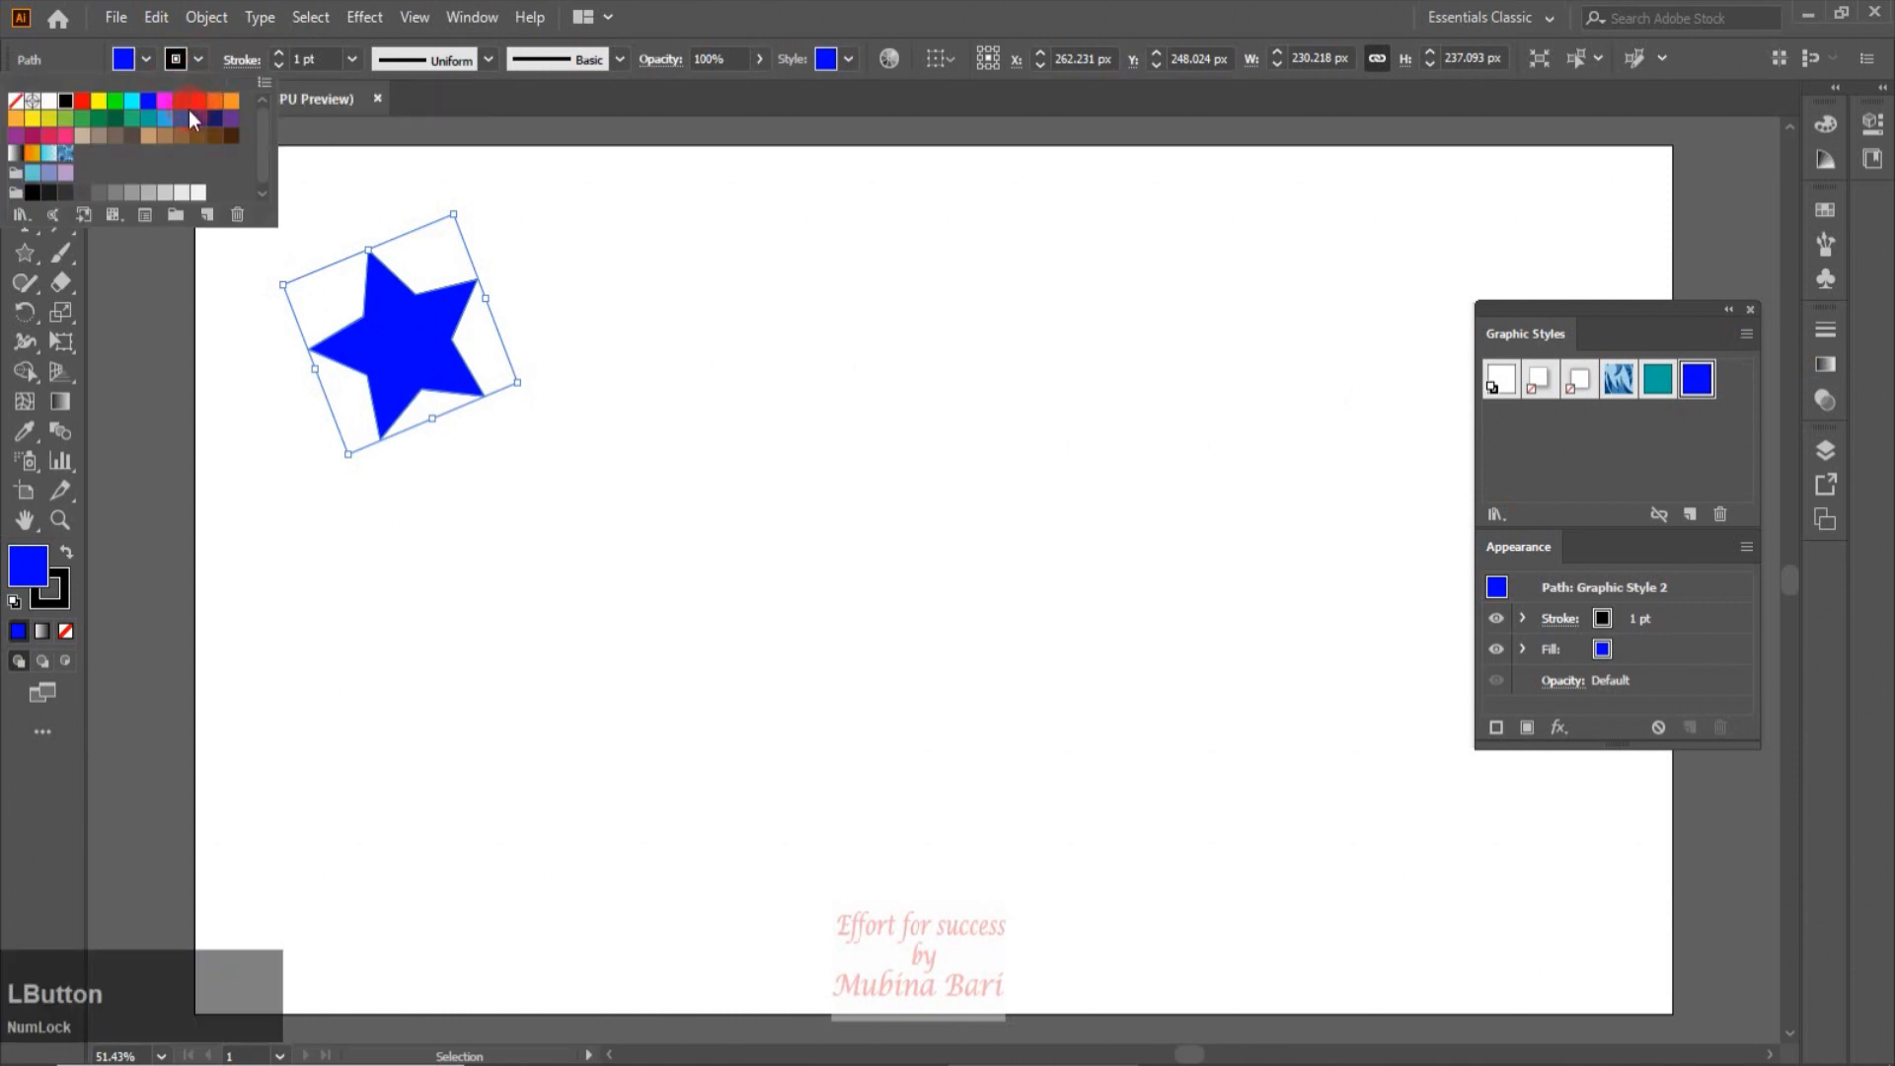
click(182, 102)
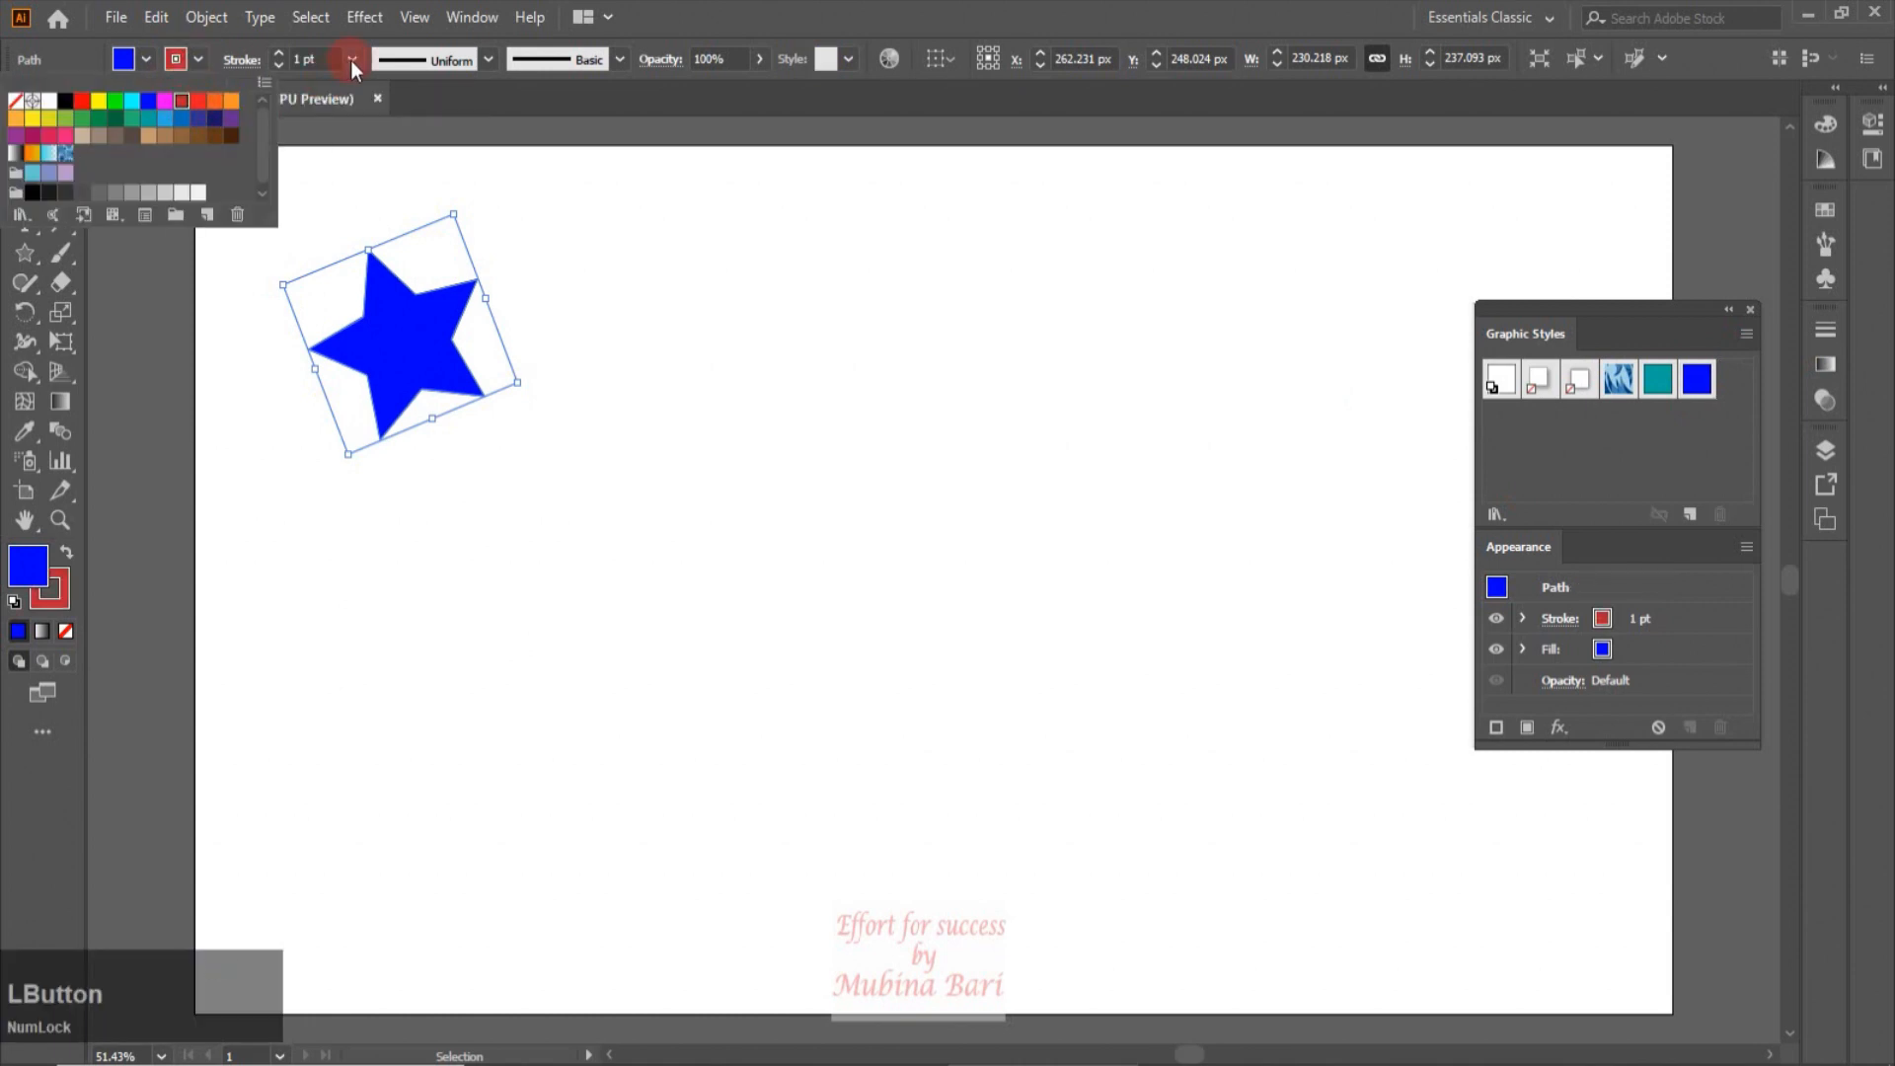
click(352, 61)
click(352, 61)
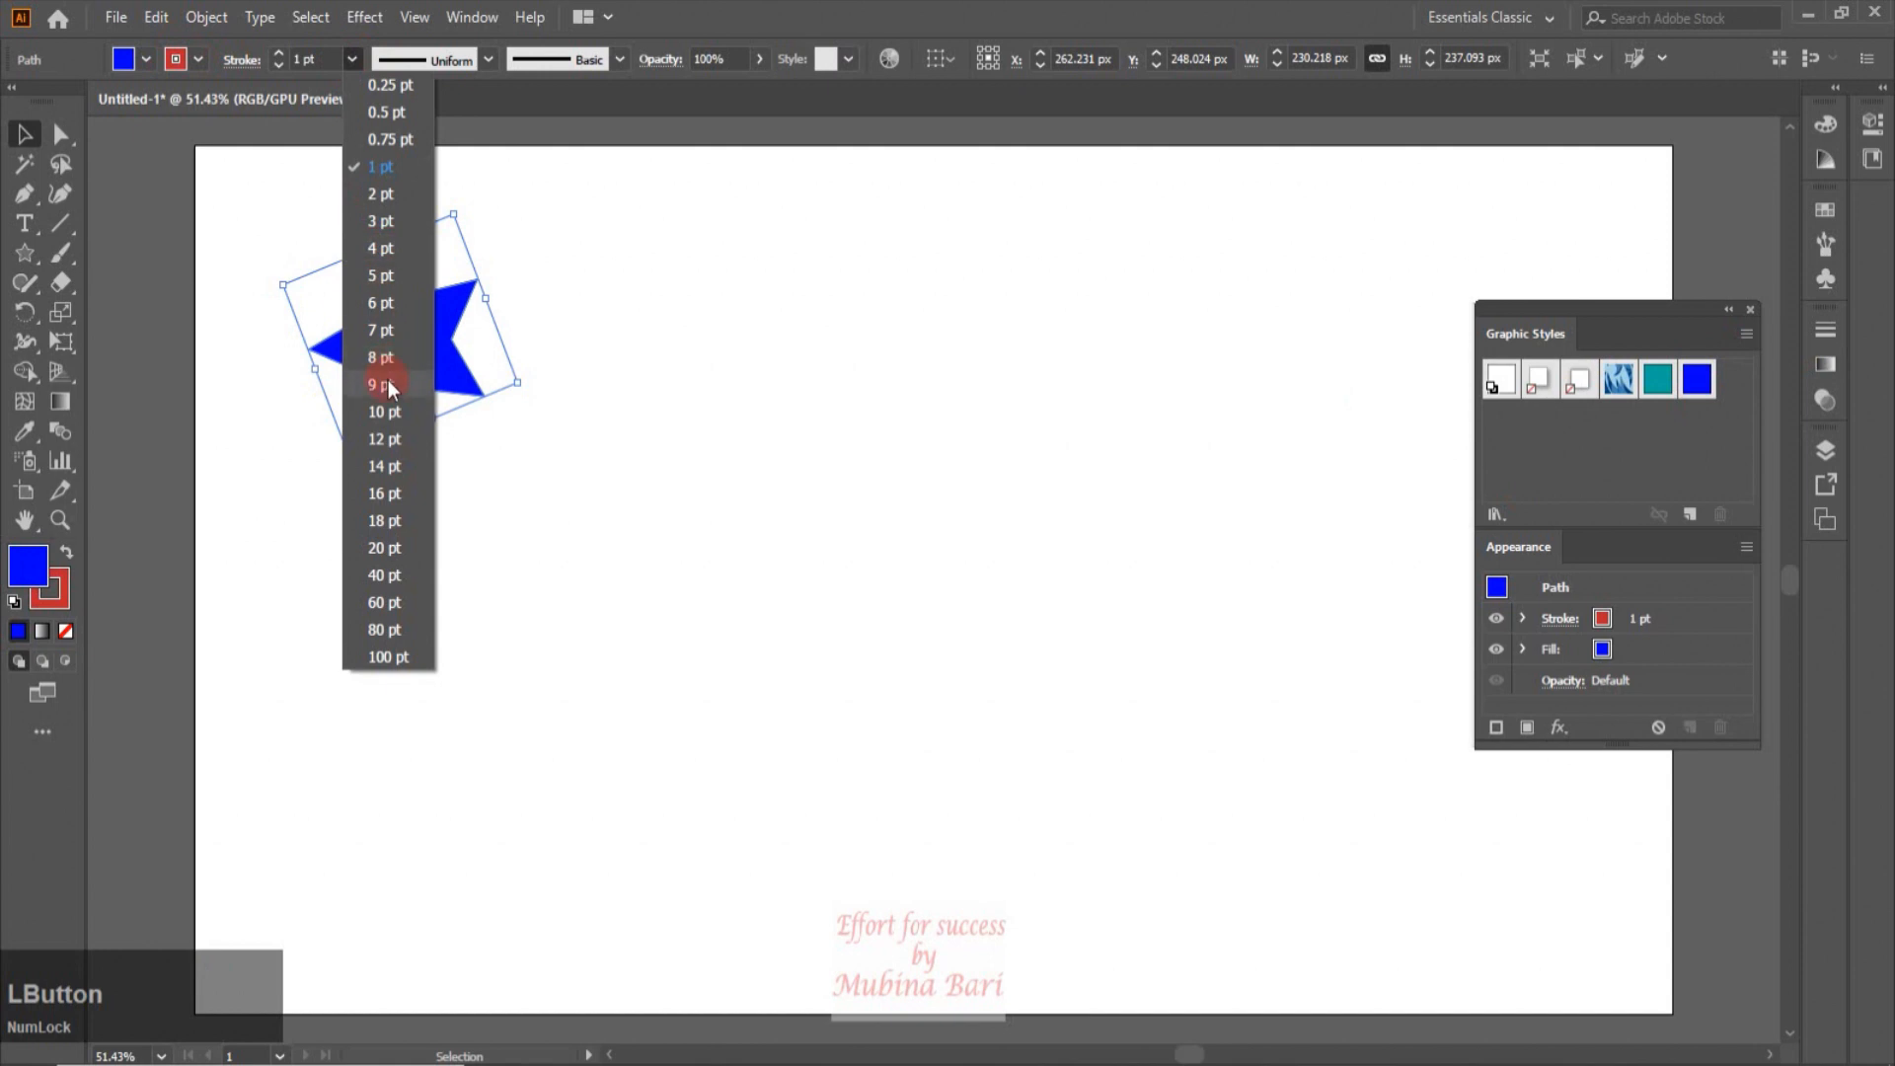
click(388, 412)
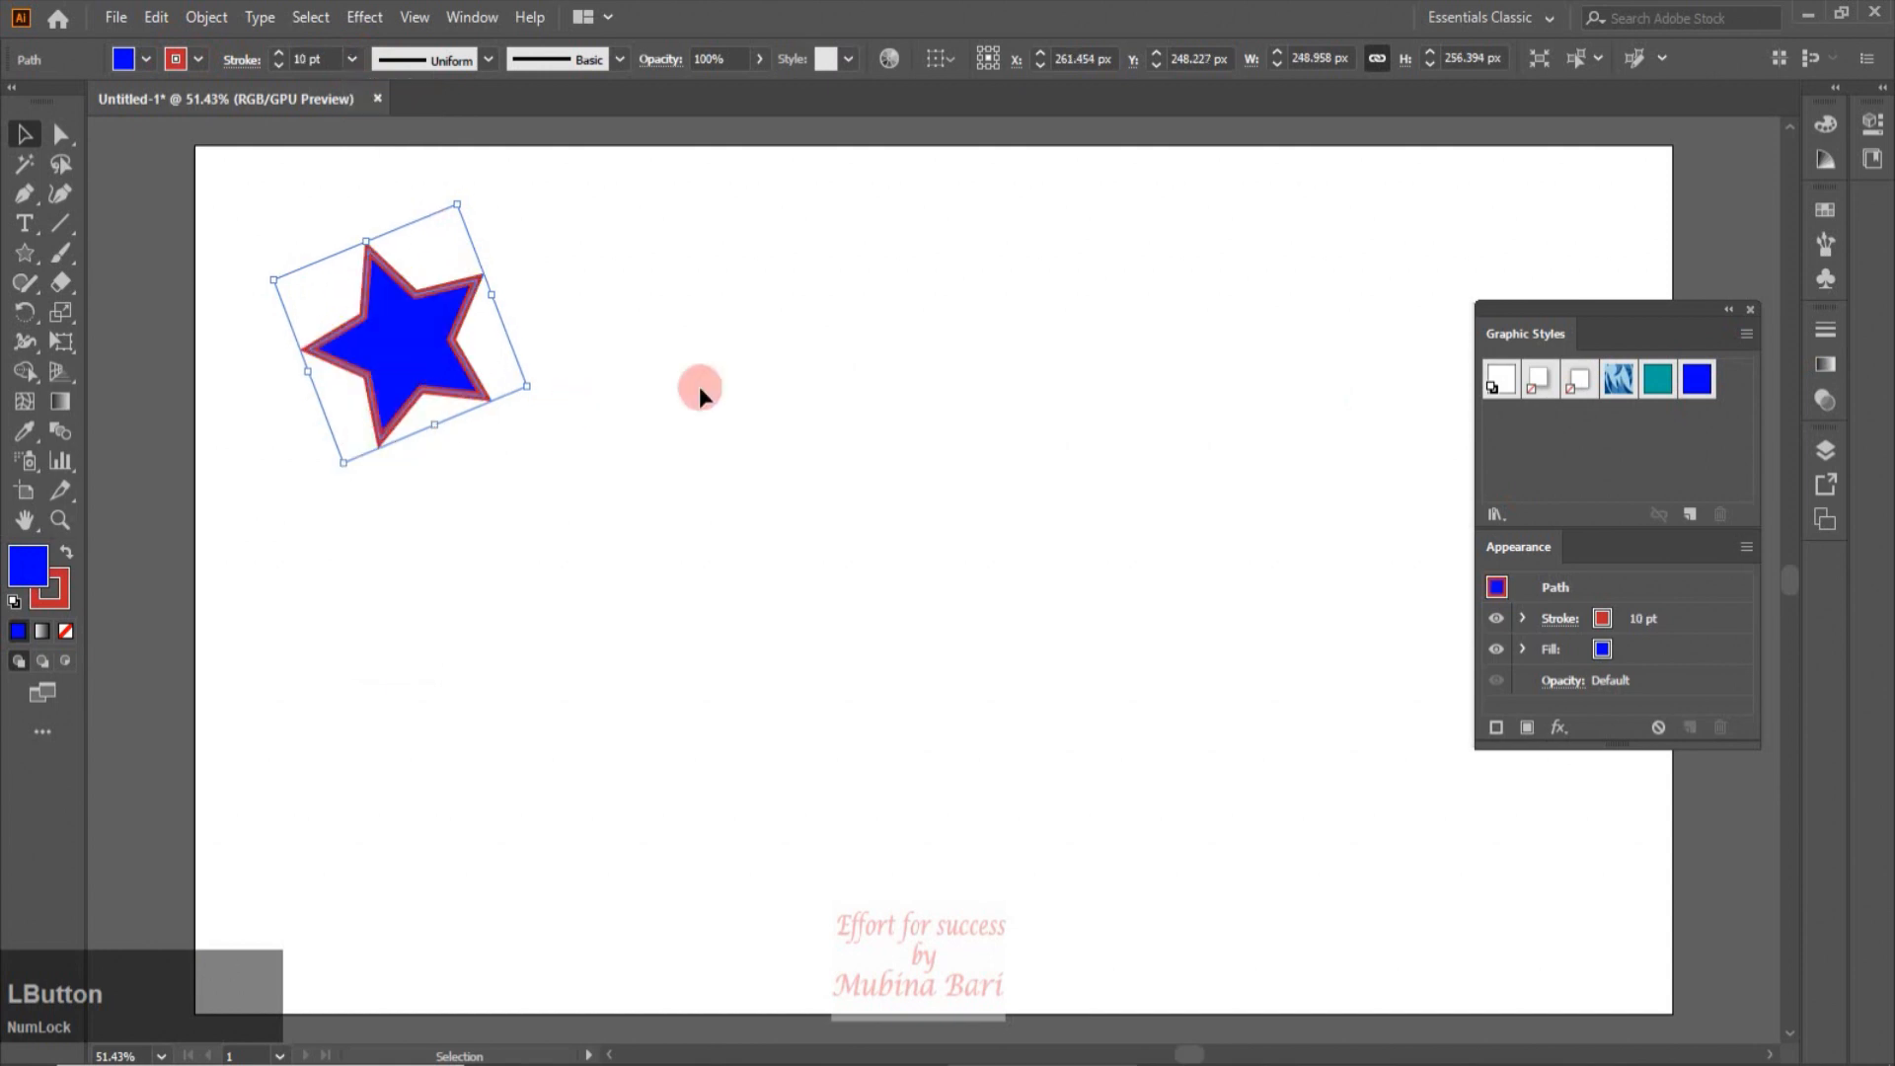
Step: Create a new graphic style from the red-outlined star with the default style name, and deselect the star
click(1746, 332)
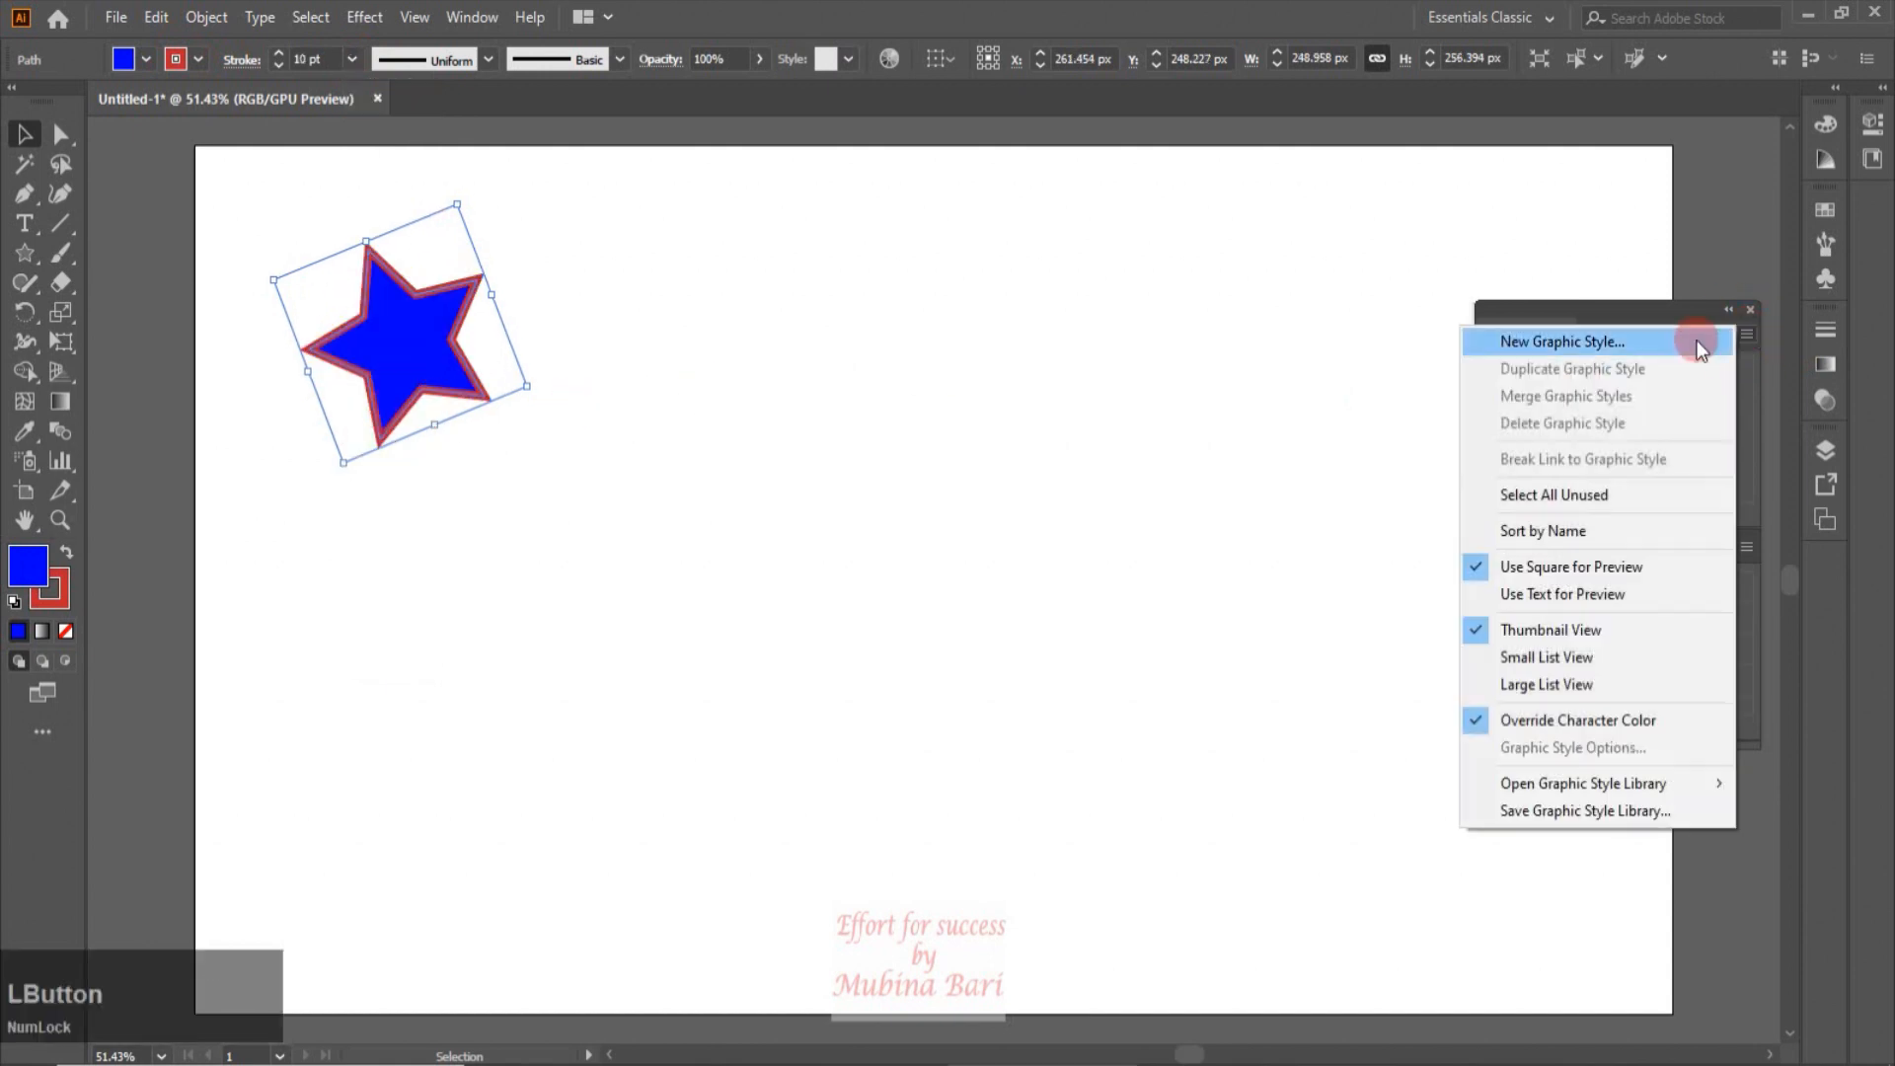
click(1532, 338)
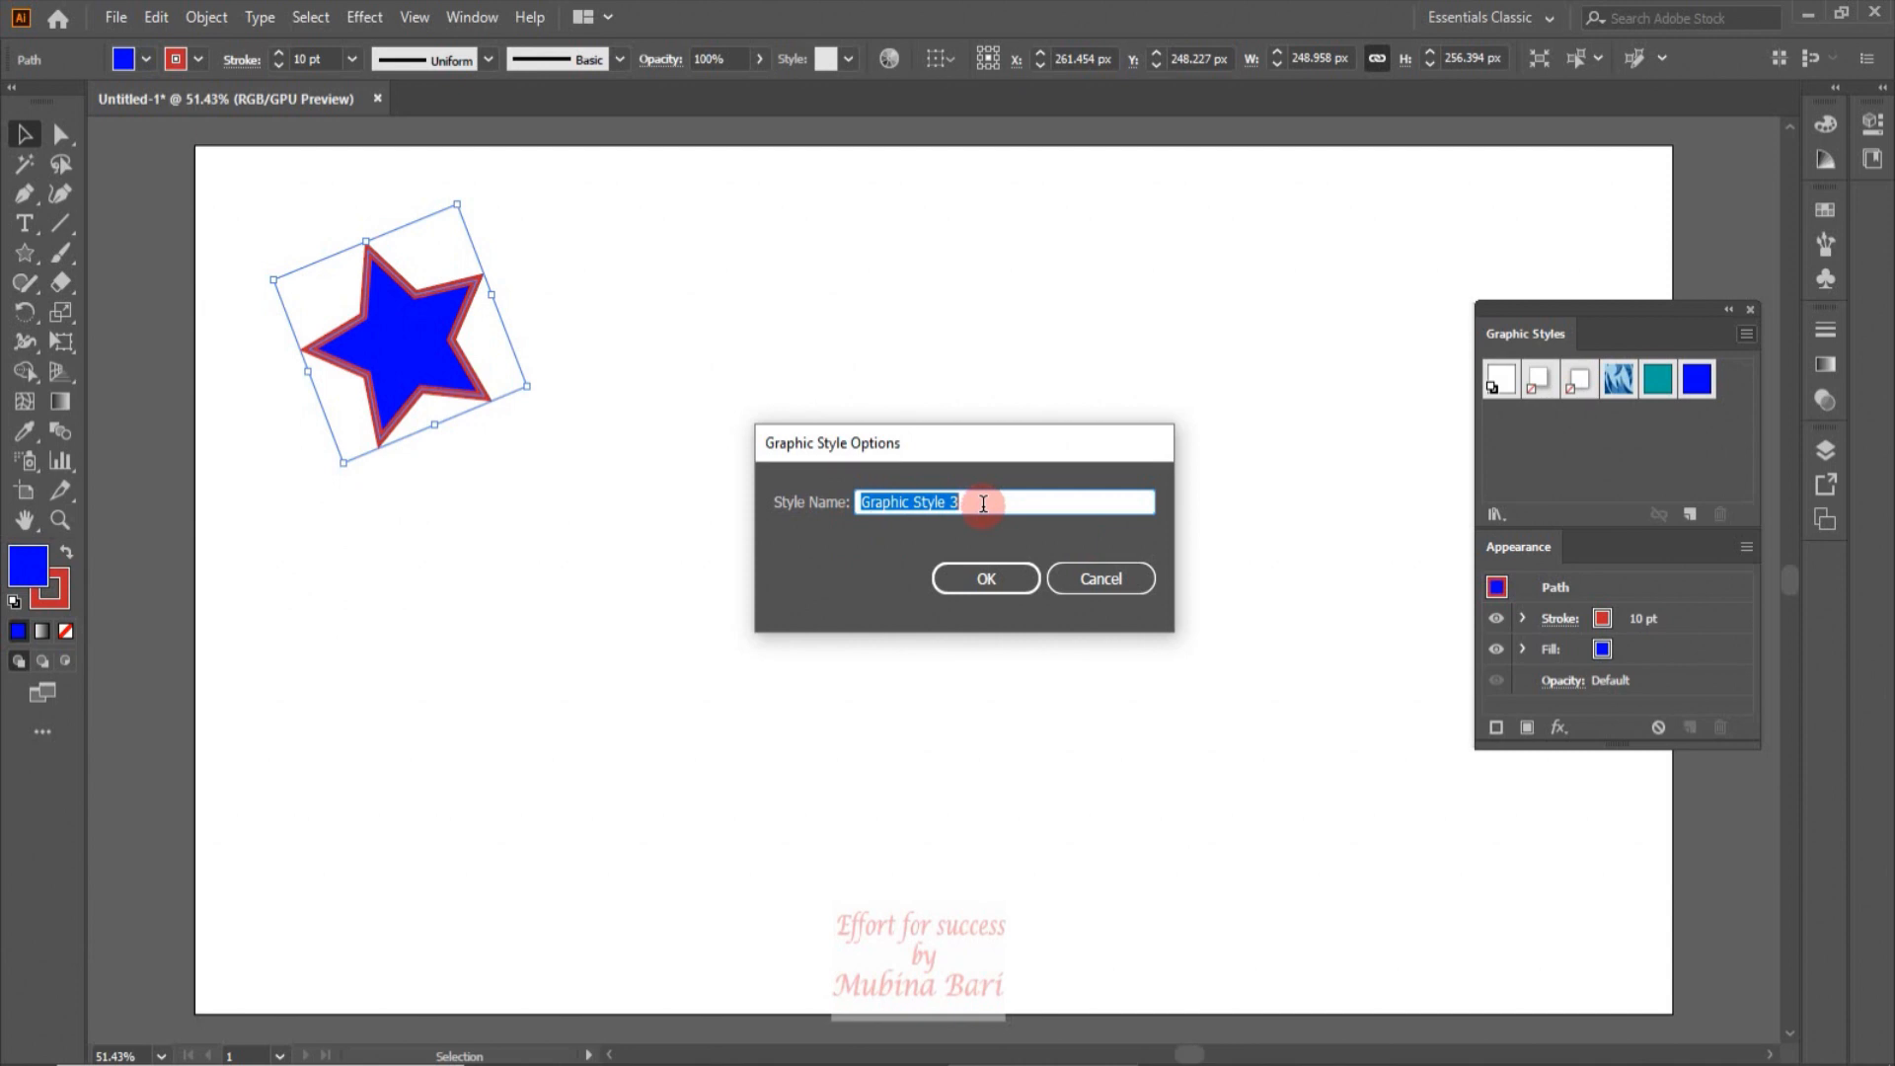
click(977, 578)
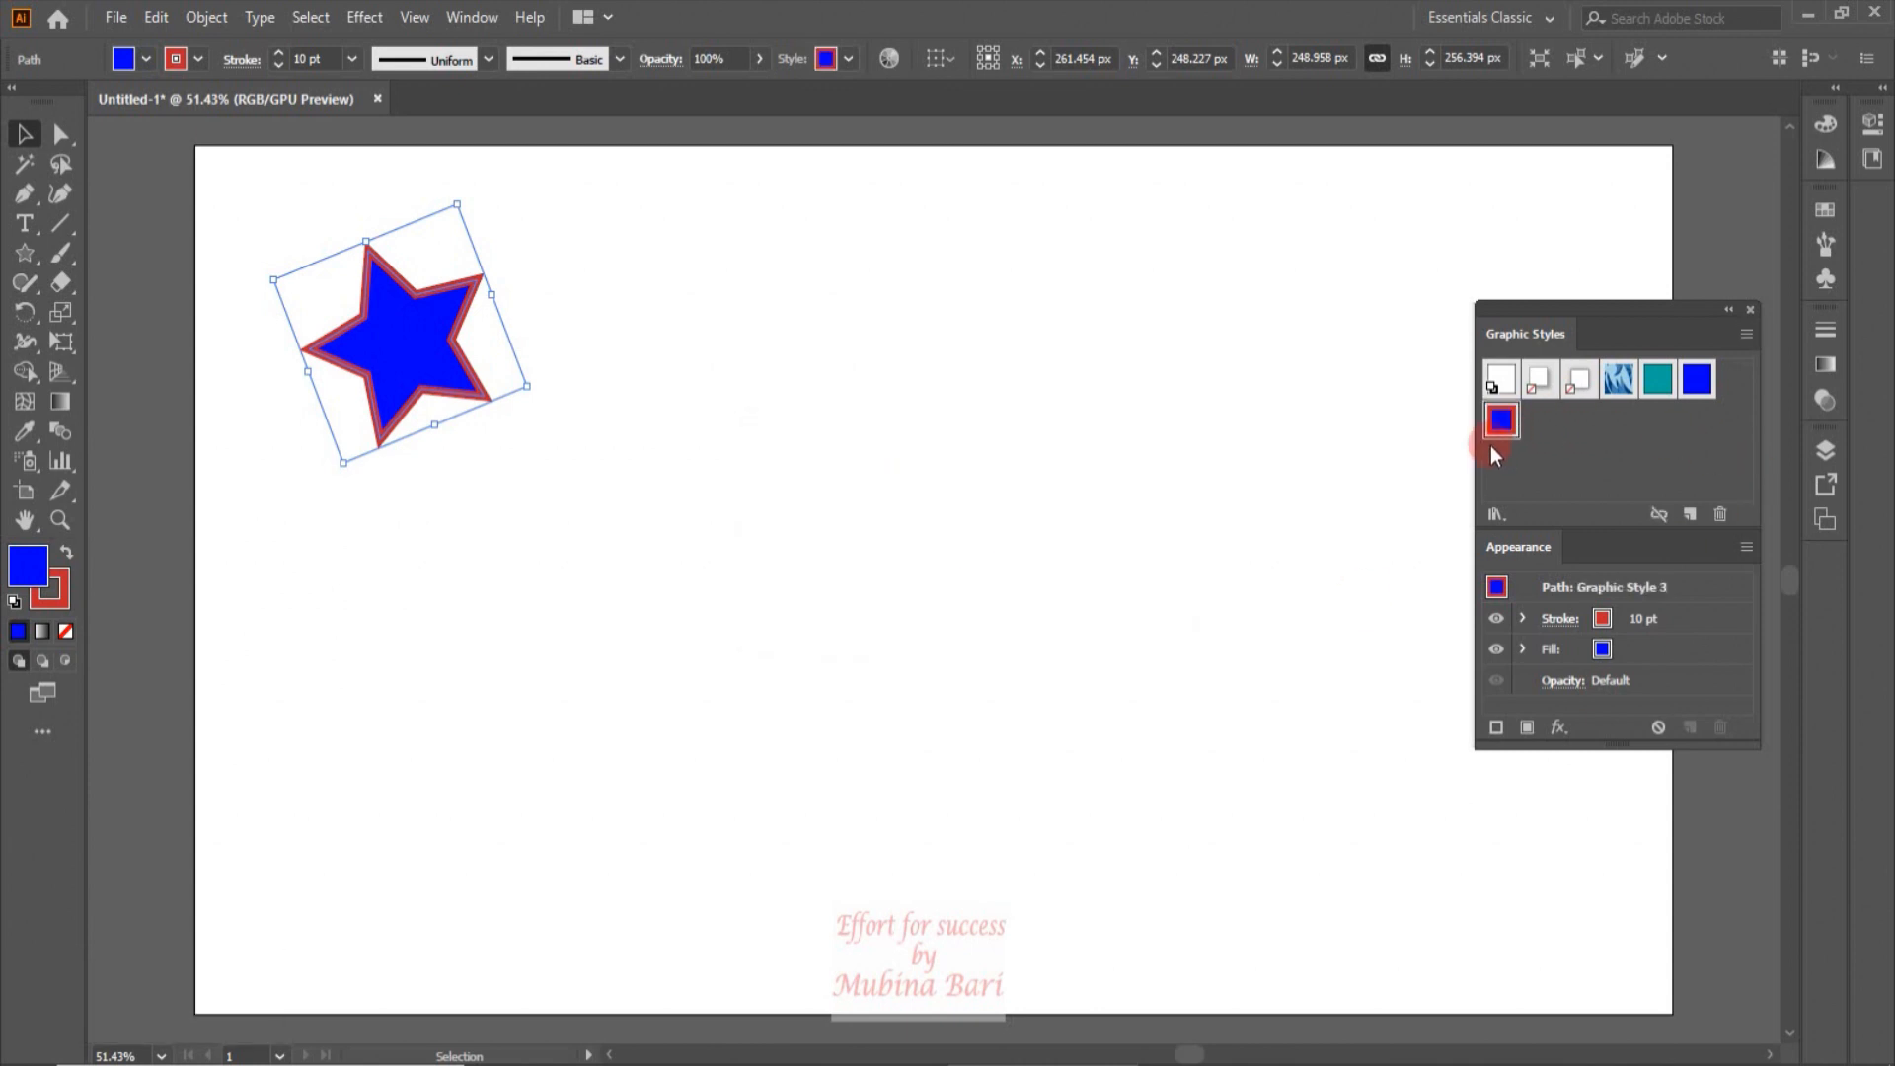
click(156, 257)
Step: Reset to the default fill and stroke and draw a rounded rectangle about 166 by 137 px beside the star
click(15, 600)
click(25, 253)
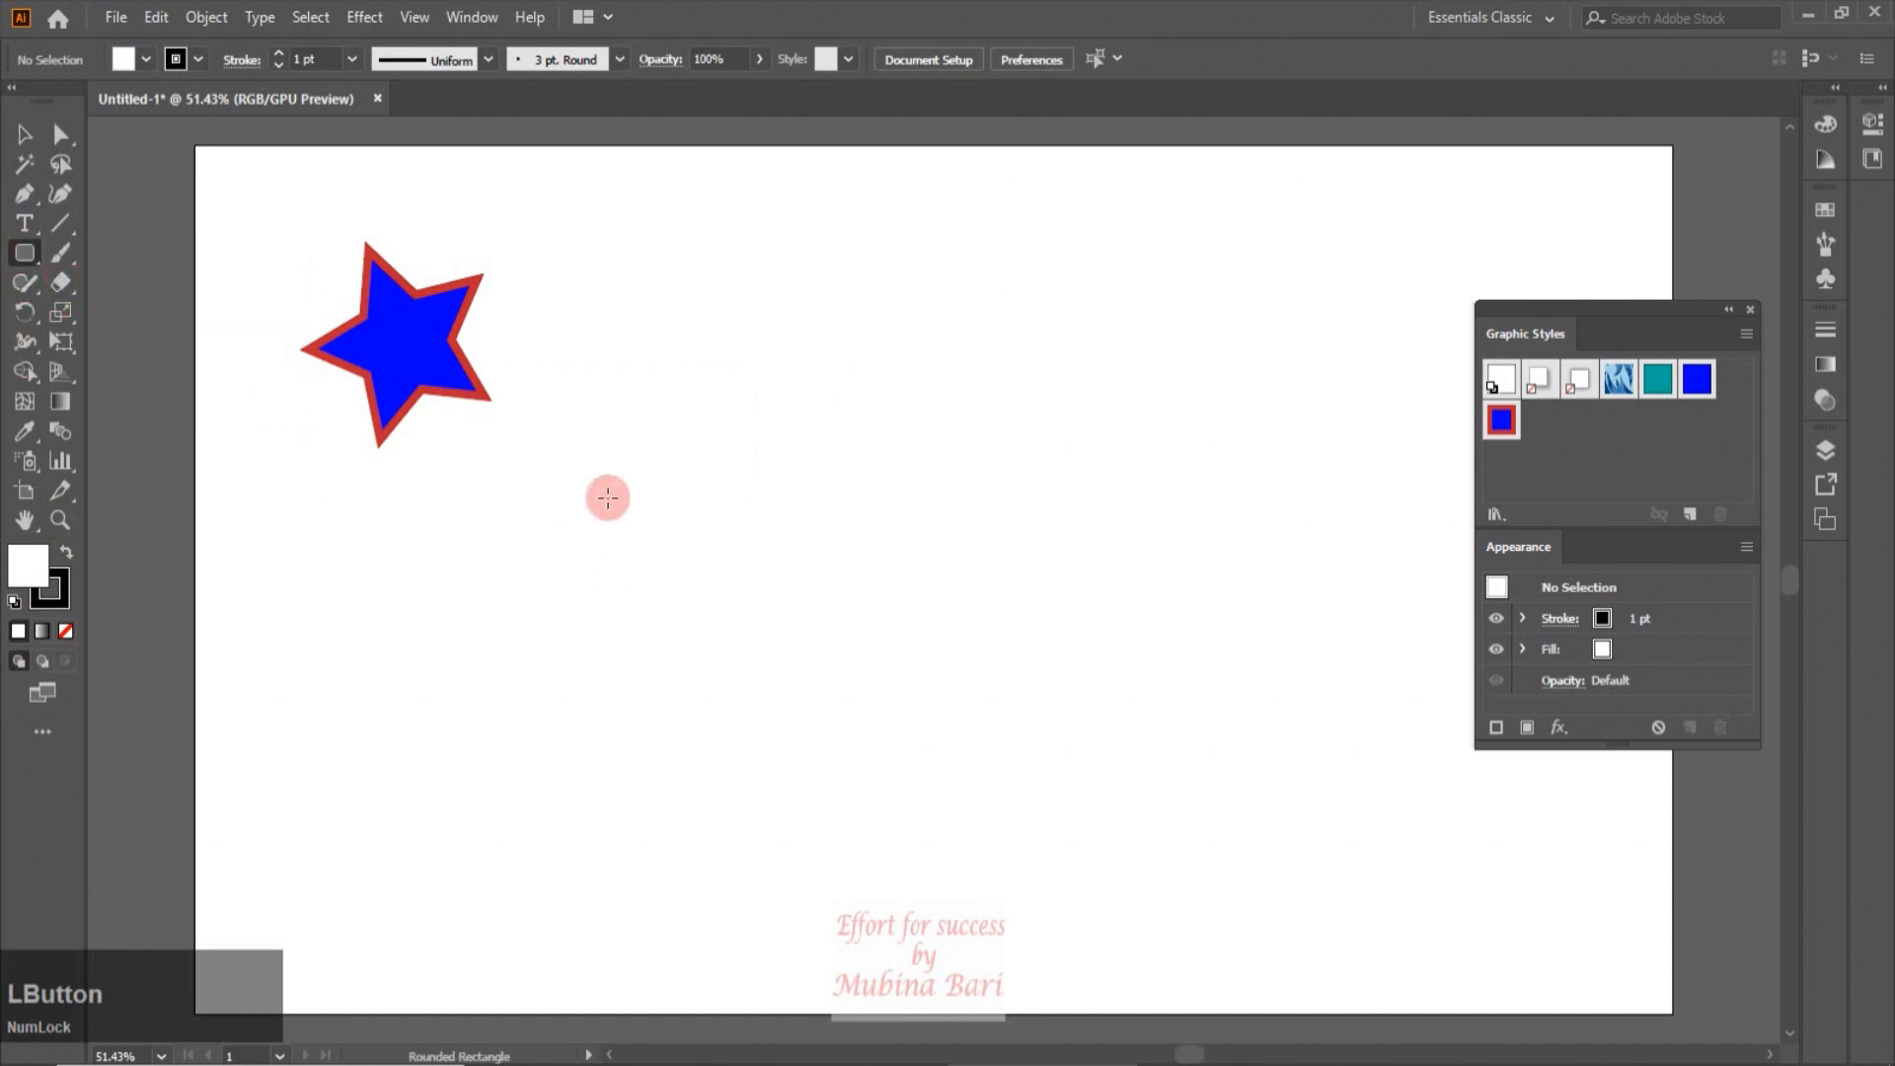
drag(738, 414, 866, 524)
key(v)
Step: Apply the red-outlined blue, plain blue and teal graphic styles in turn to the rounded rectangle
click(1502, 419)
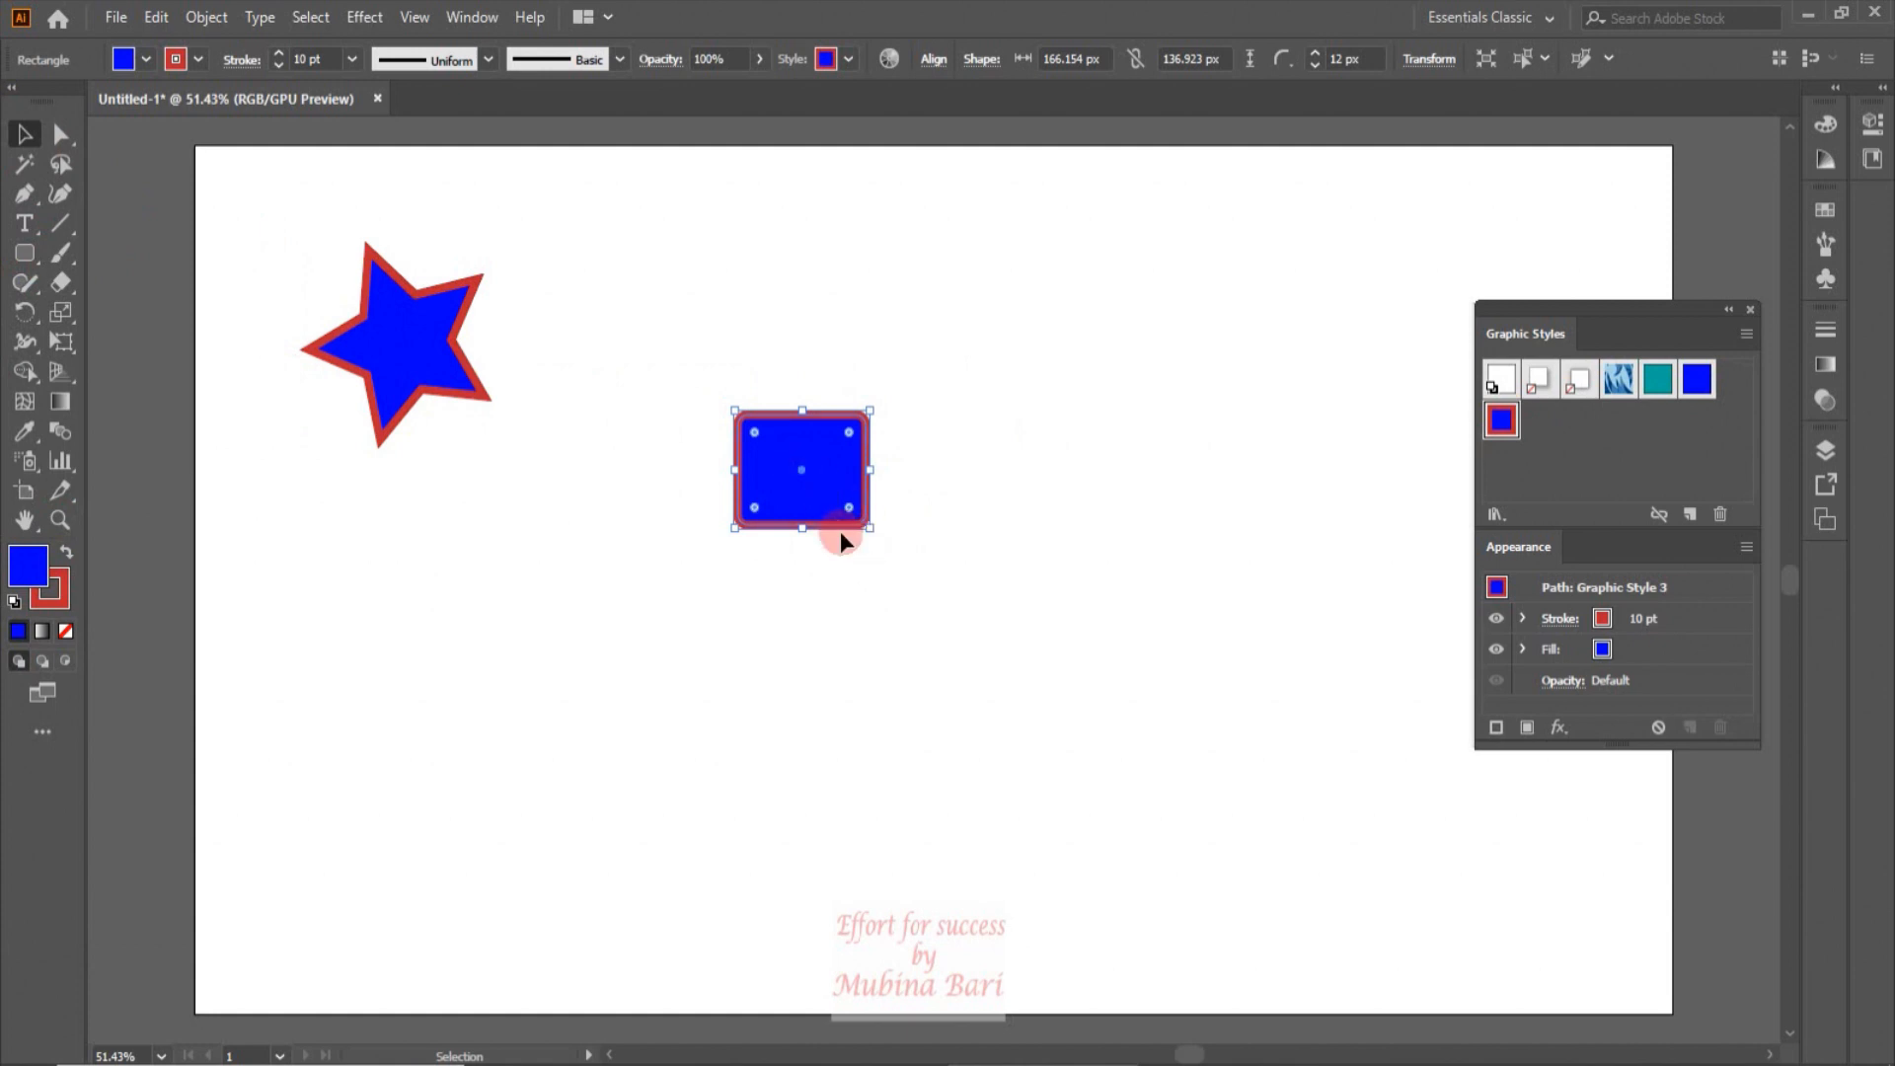
click(1700, 393)
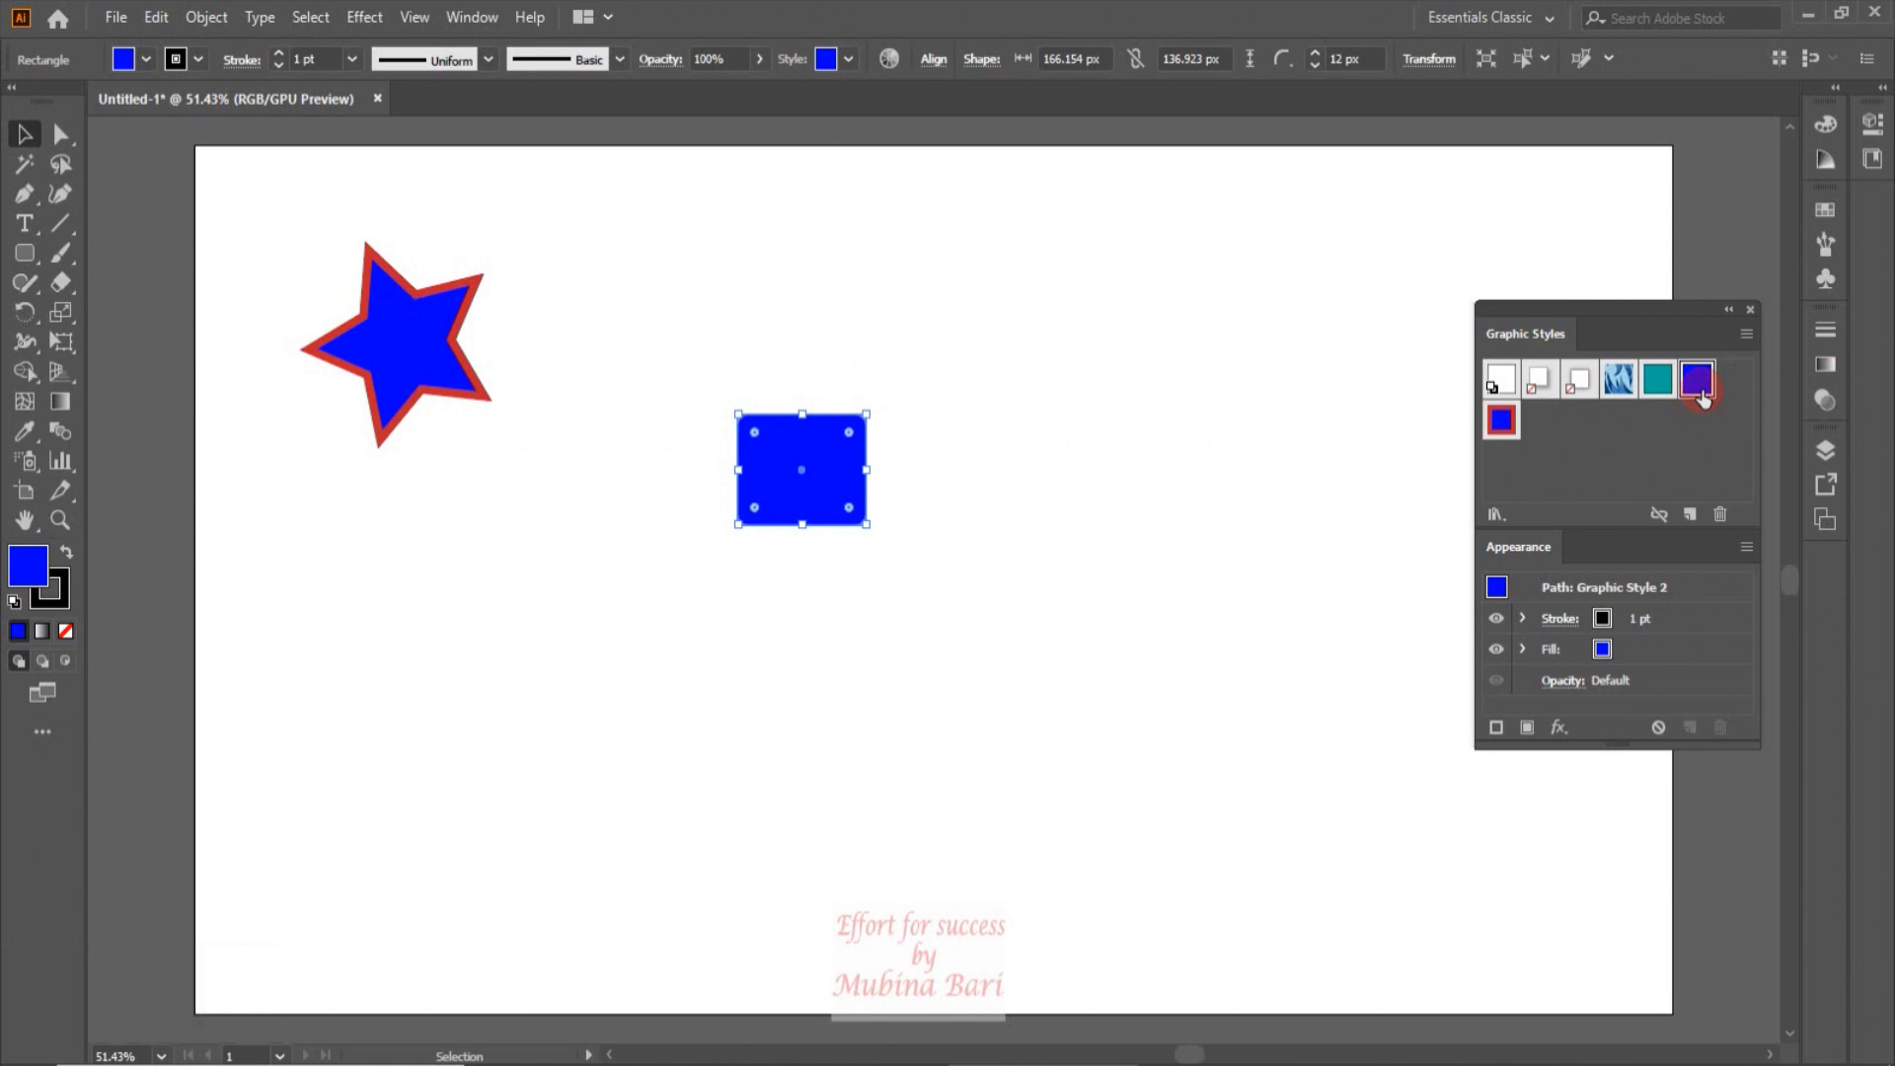
click(1658, 379)
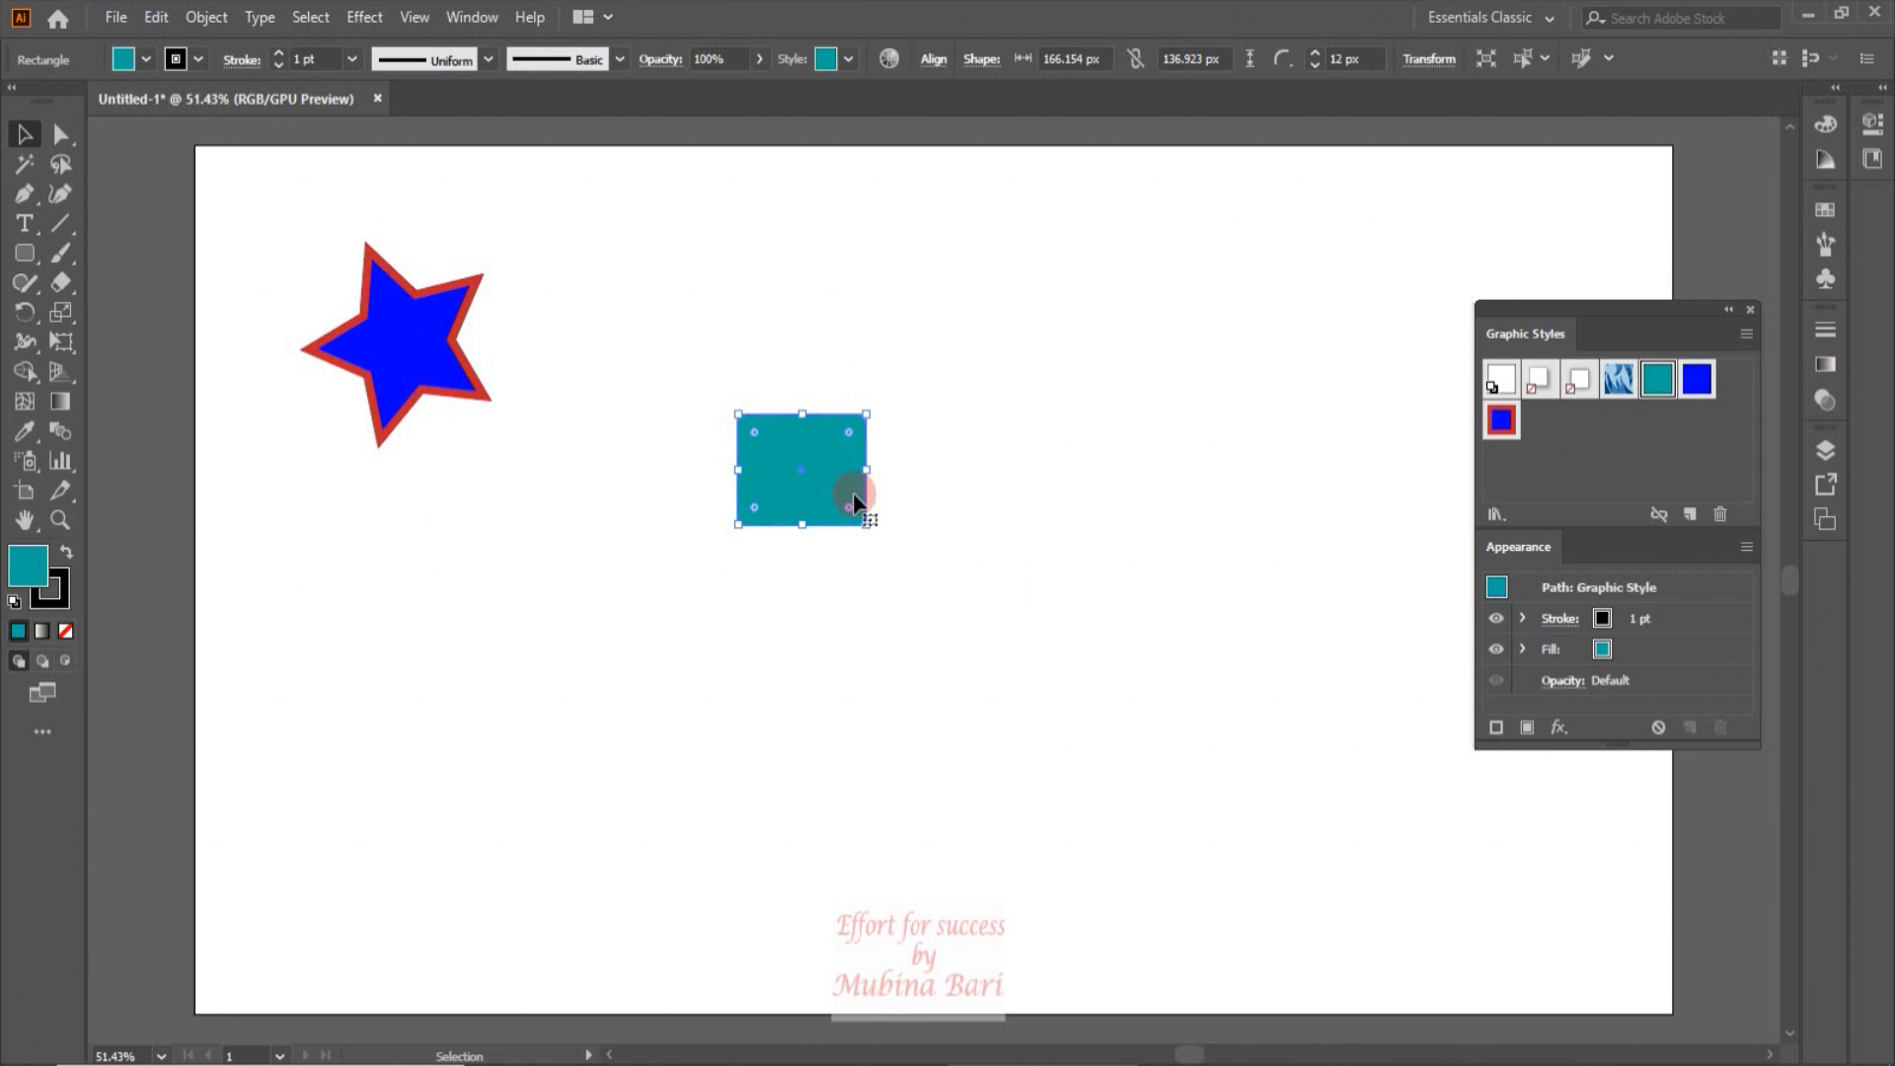
Step: Delete the teal rounded rectangle and the star from the artboard
key(Delete)
click(431, 389)
key(Delete)
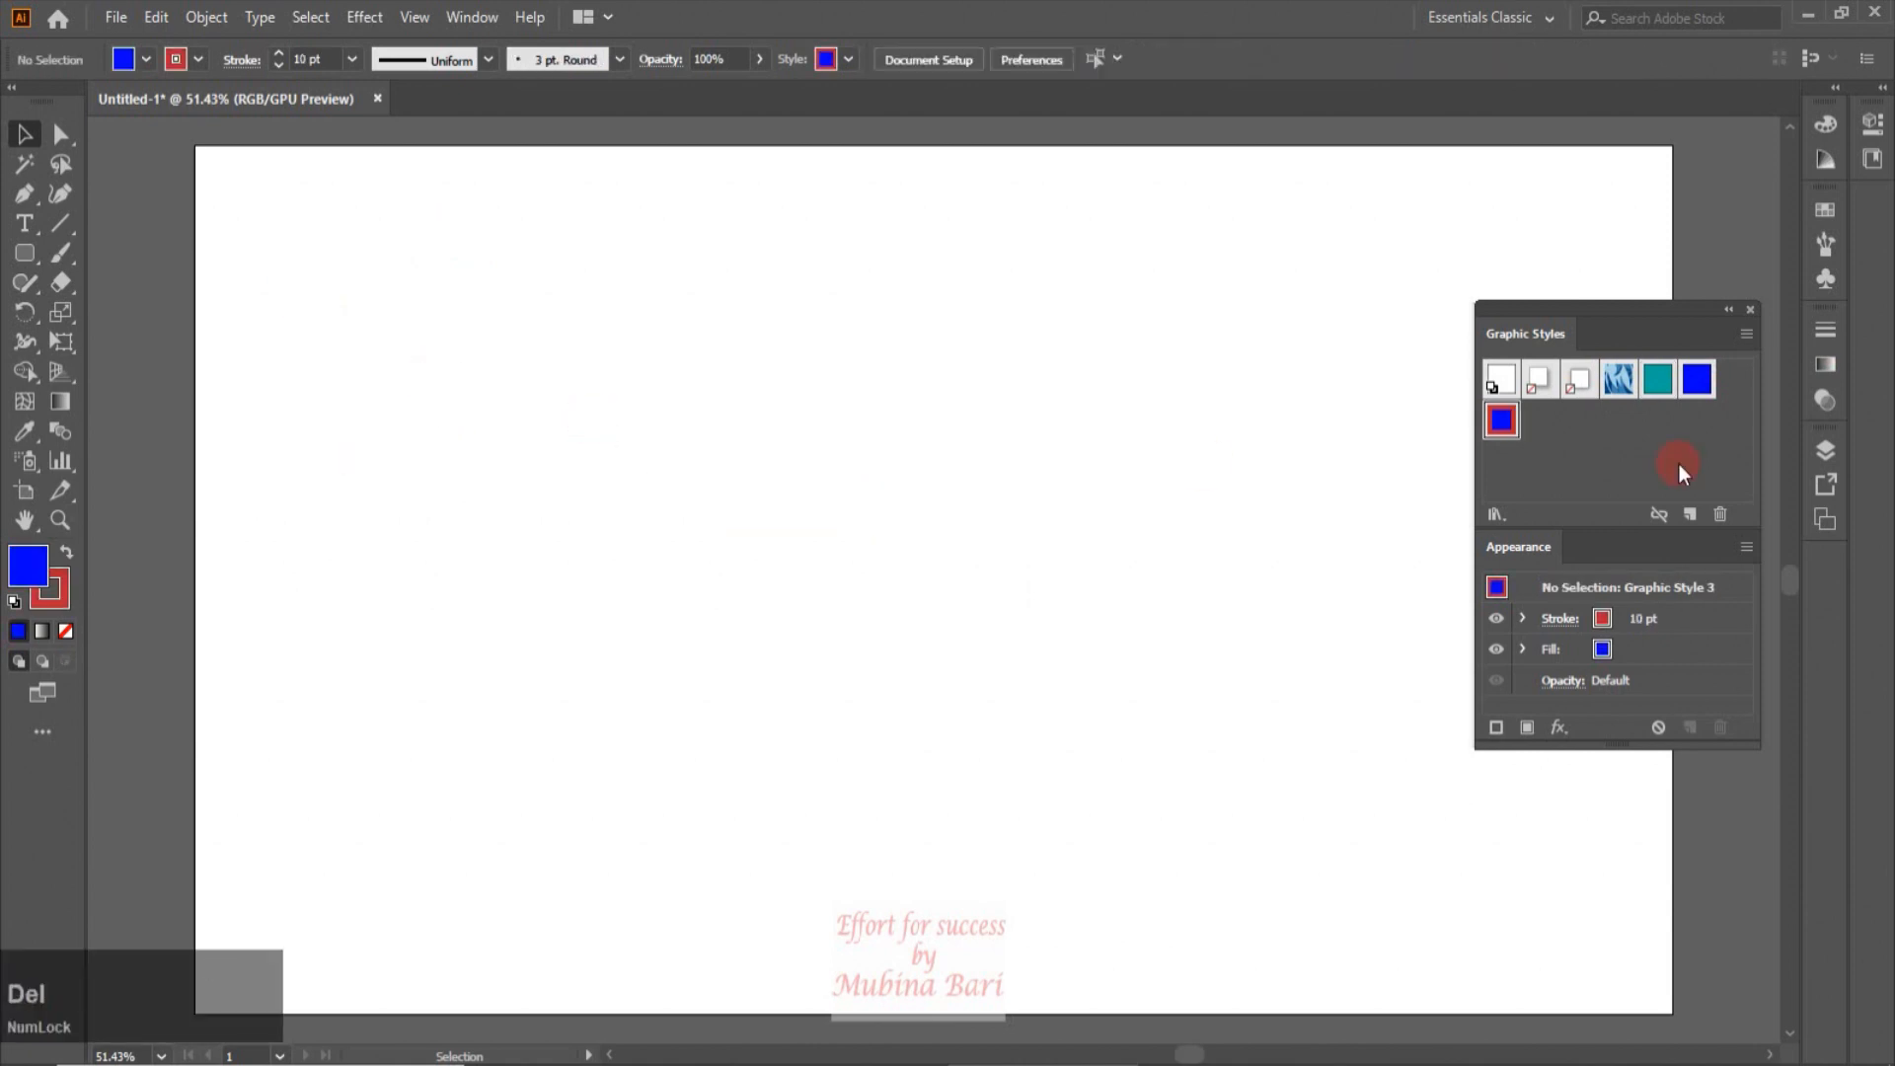
Step: Delete the blue graphic style with the red stroke from the Graphic Styles panel
drag(1499, 423, 1698, 514)
click(1718, 518)
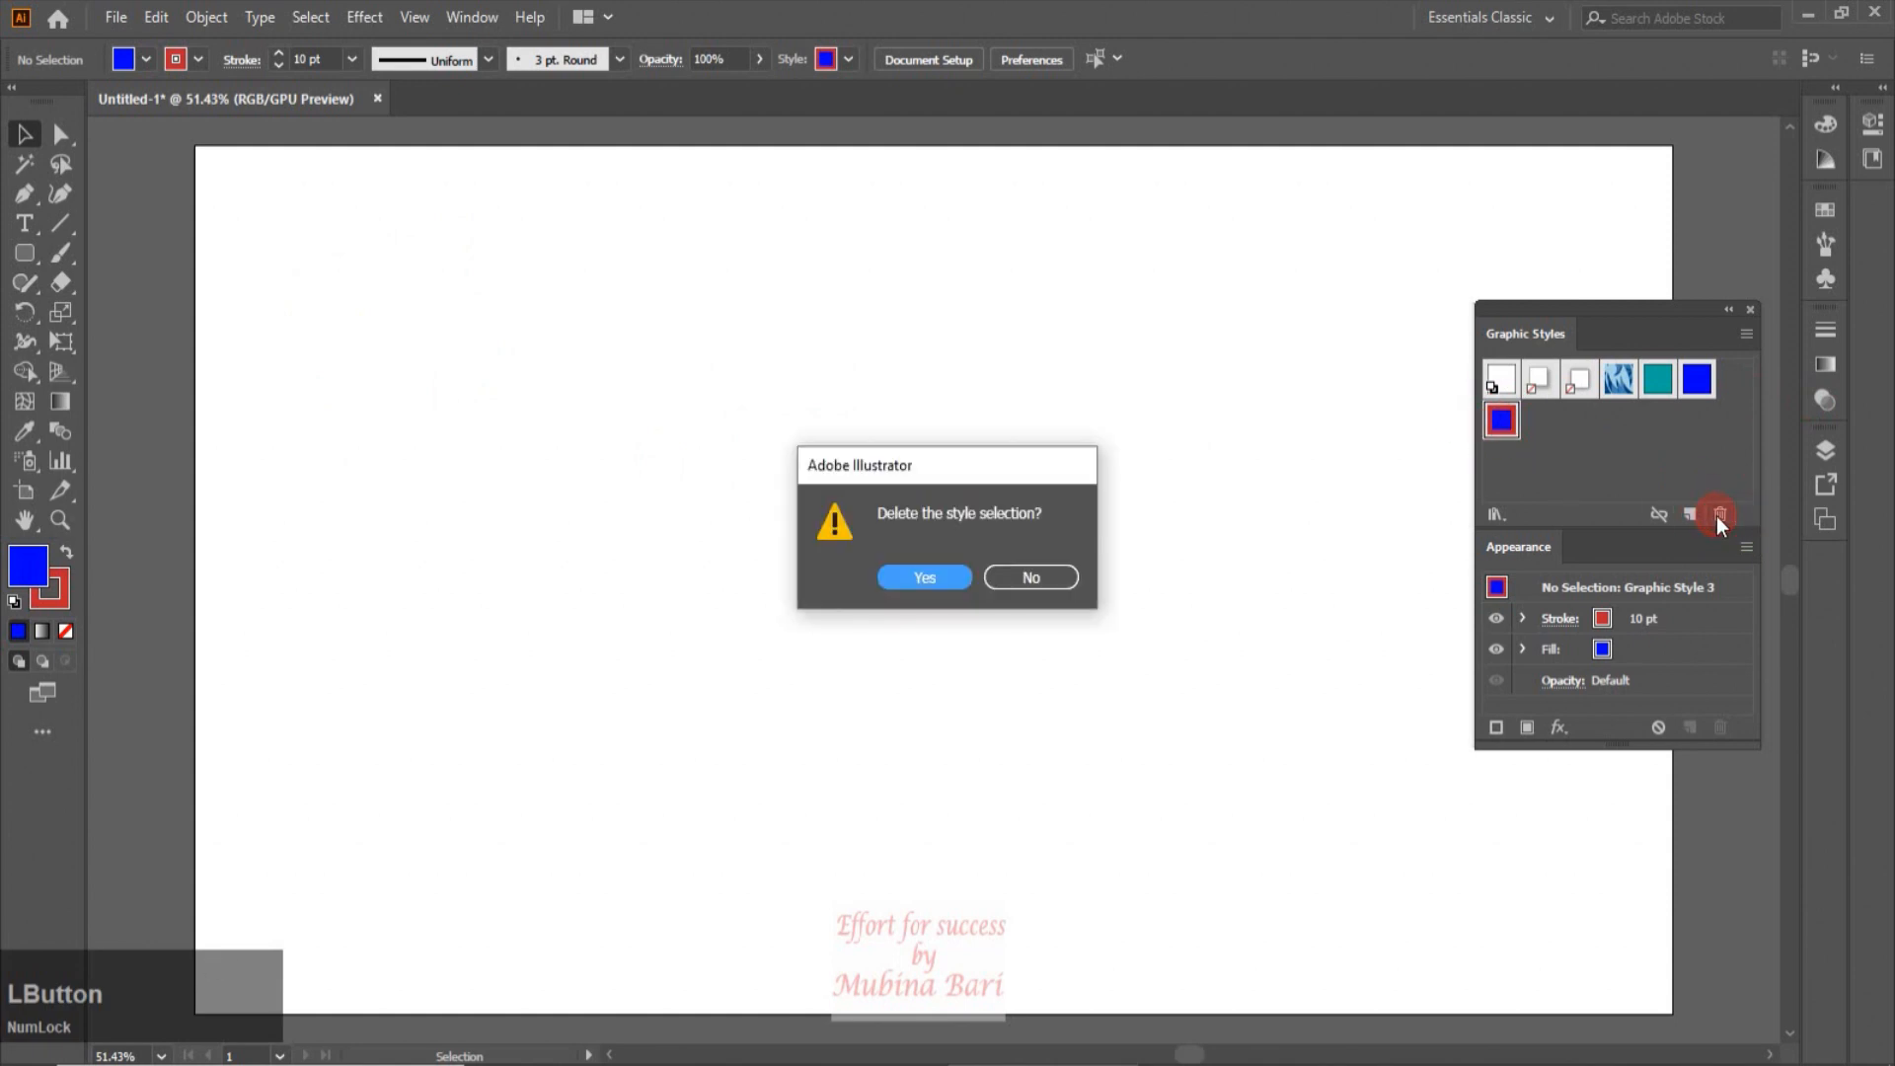
click(945, 579)
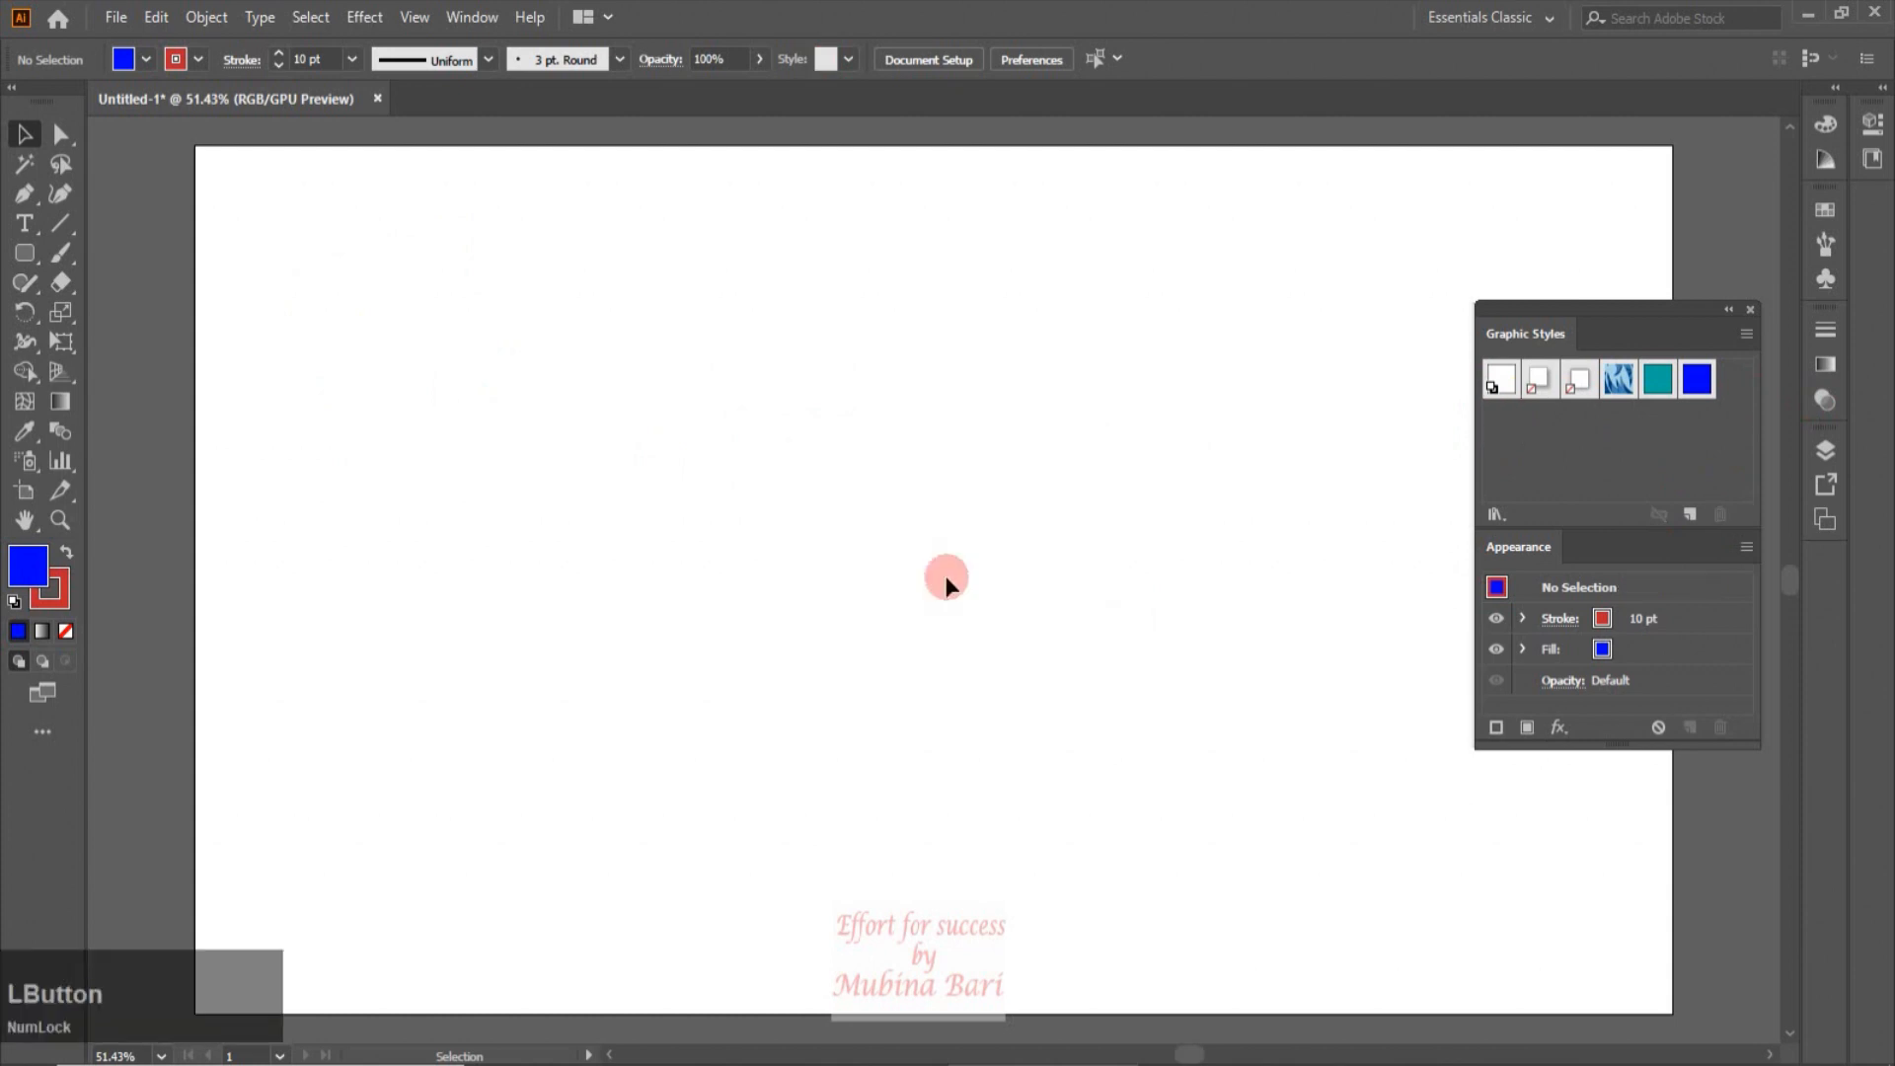
Step: Delete the plain blue and teal graphic styles together
click(1703, 389)
ctrl+click(1656, 381)
click(1719, 515)
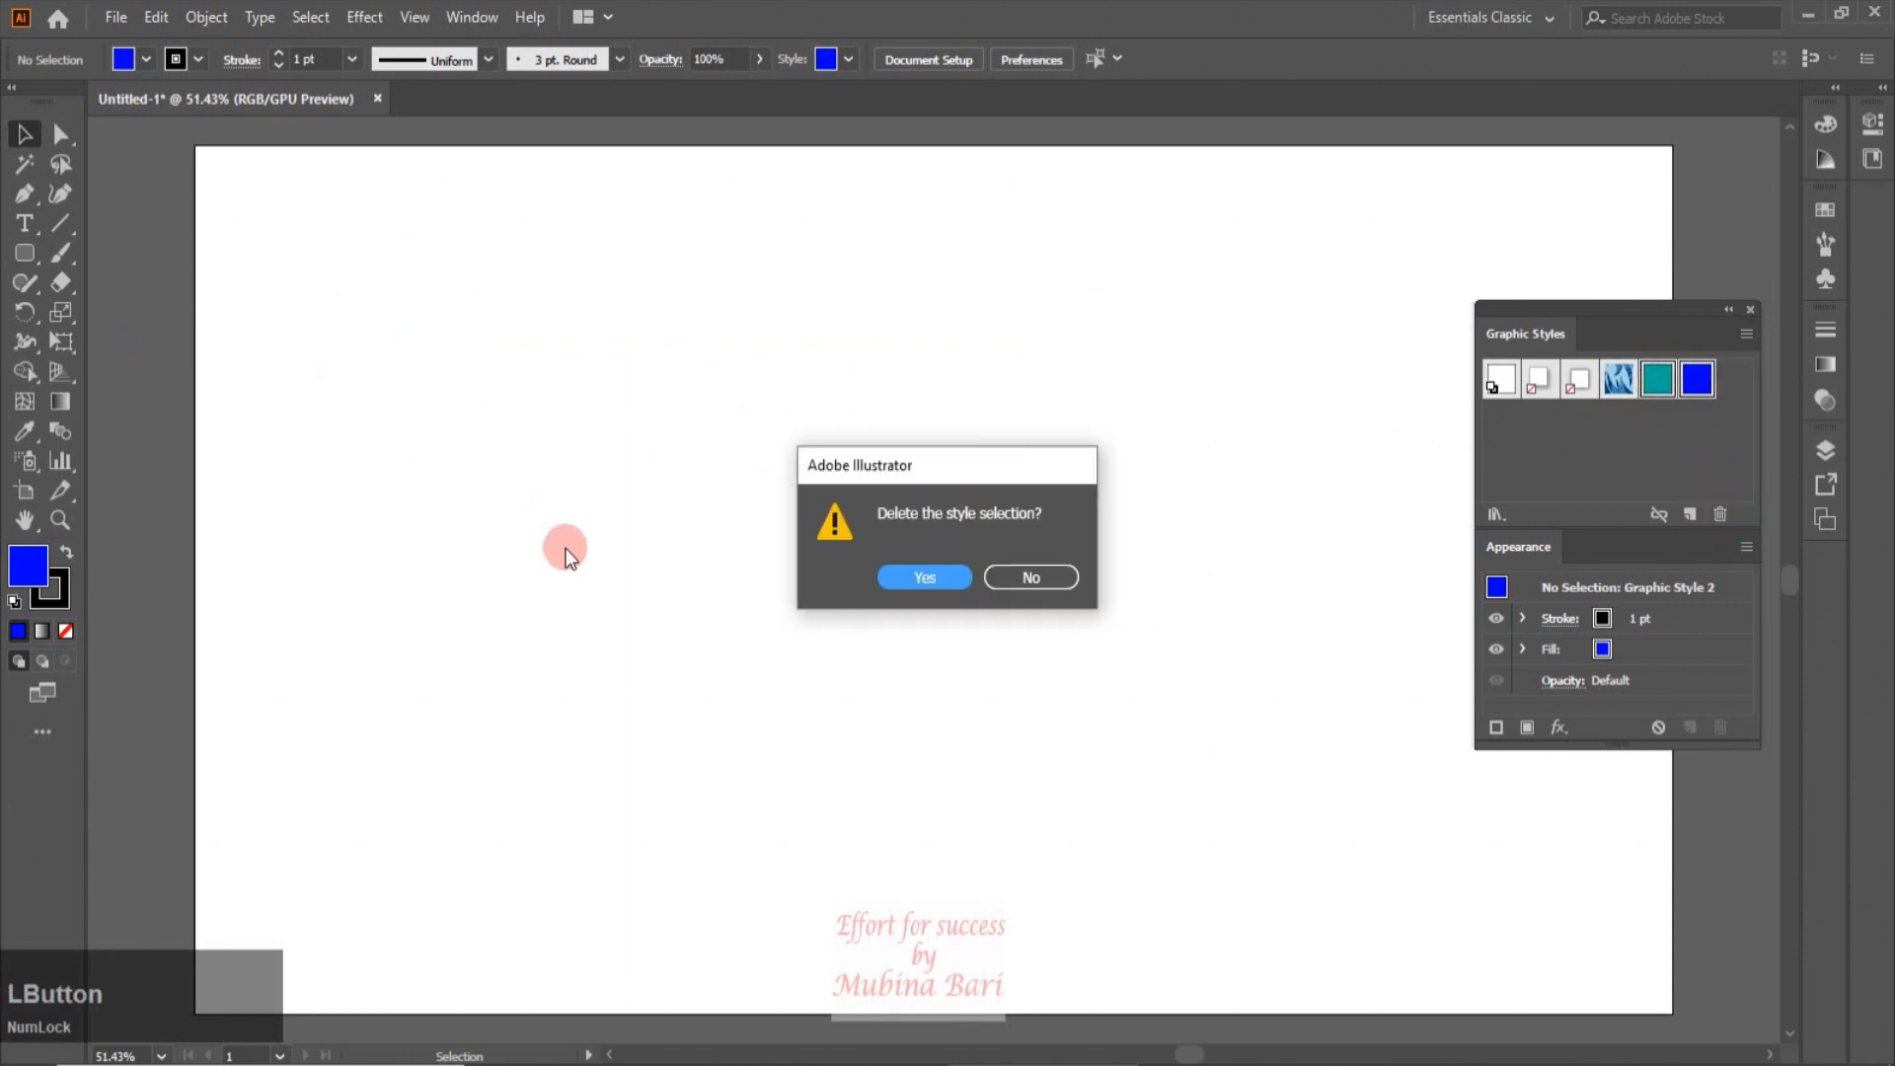
click(918, 577)
Step: Draw a blue rounded rectangle about 169 by 152 px and set its stroke weight to 3 pt
key(m)
drag(487, 394, 618, 516)
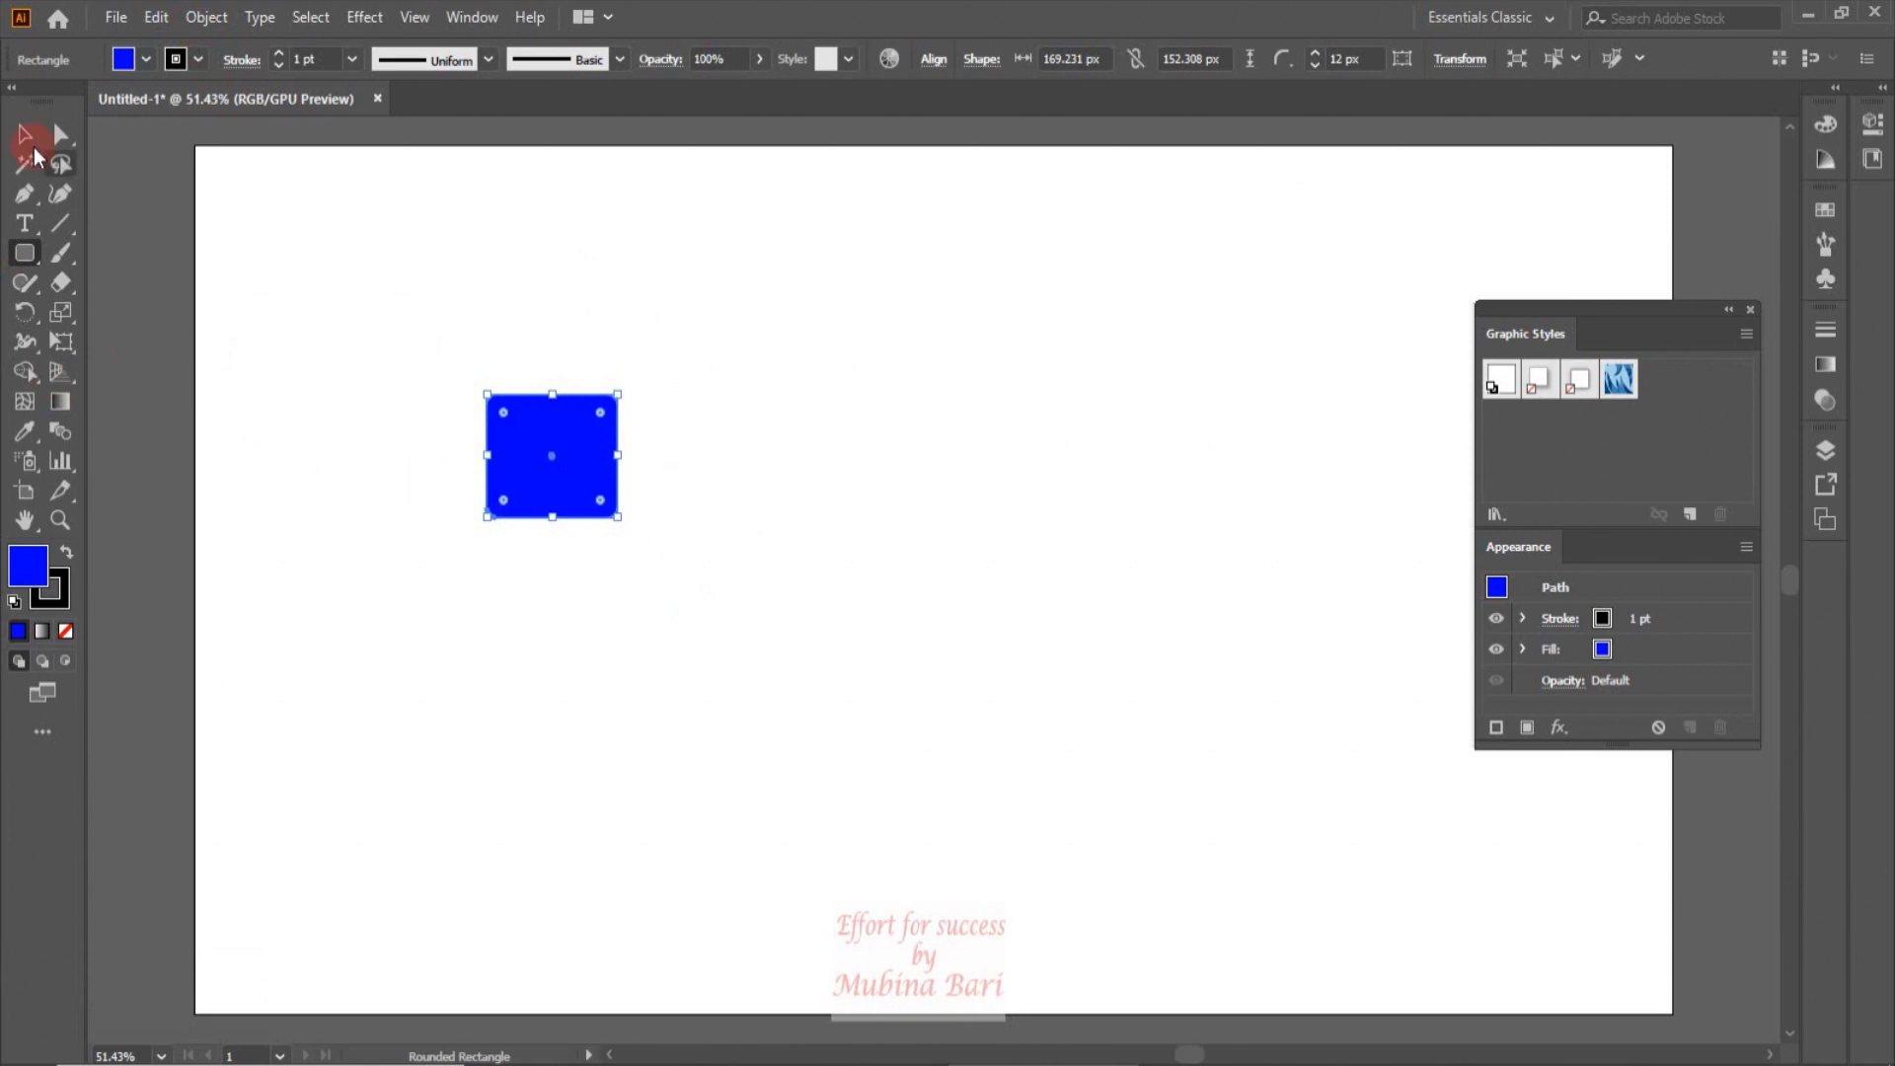
click(359, 63)
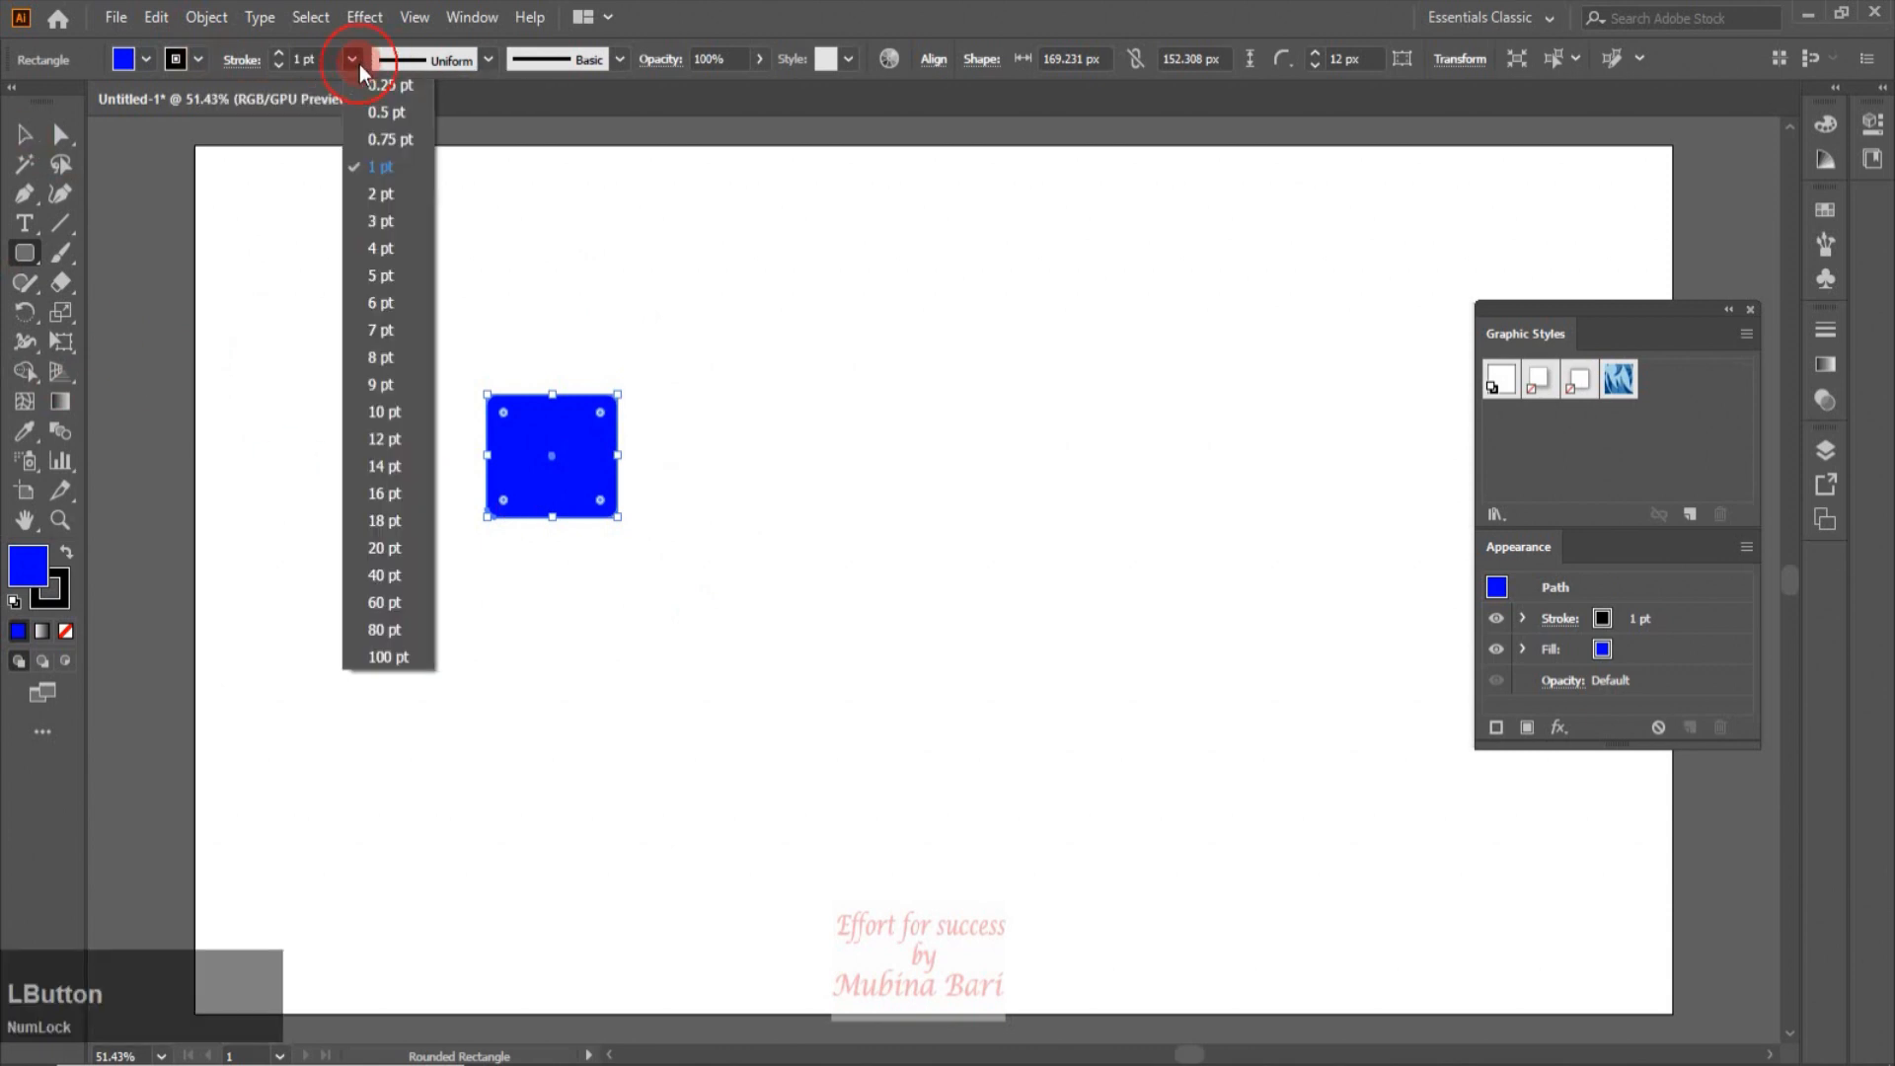
click(397, 221)
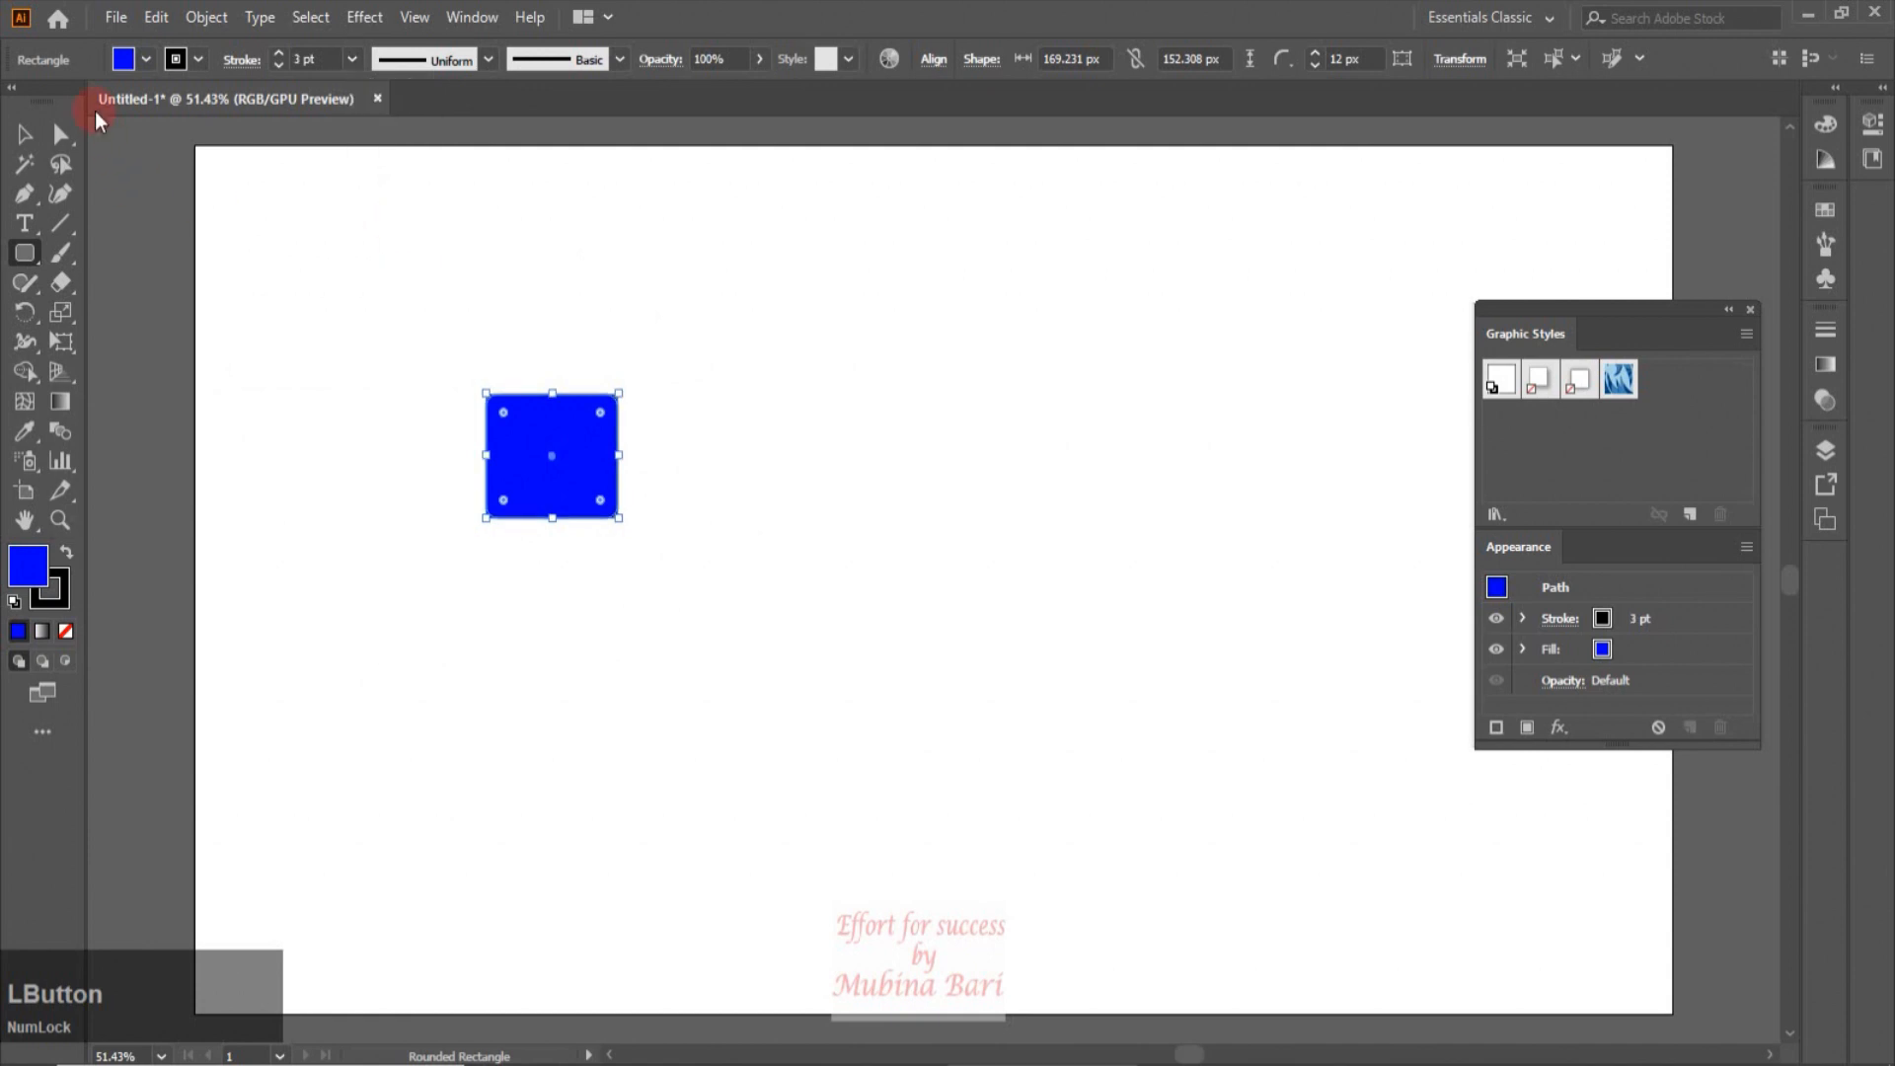
Step: Change the blue rounded rectangle's fill to the cyan swatch
click(144, 61)
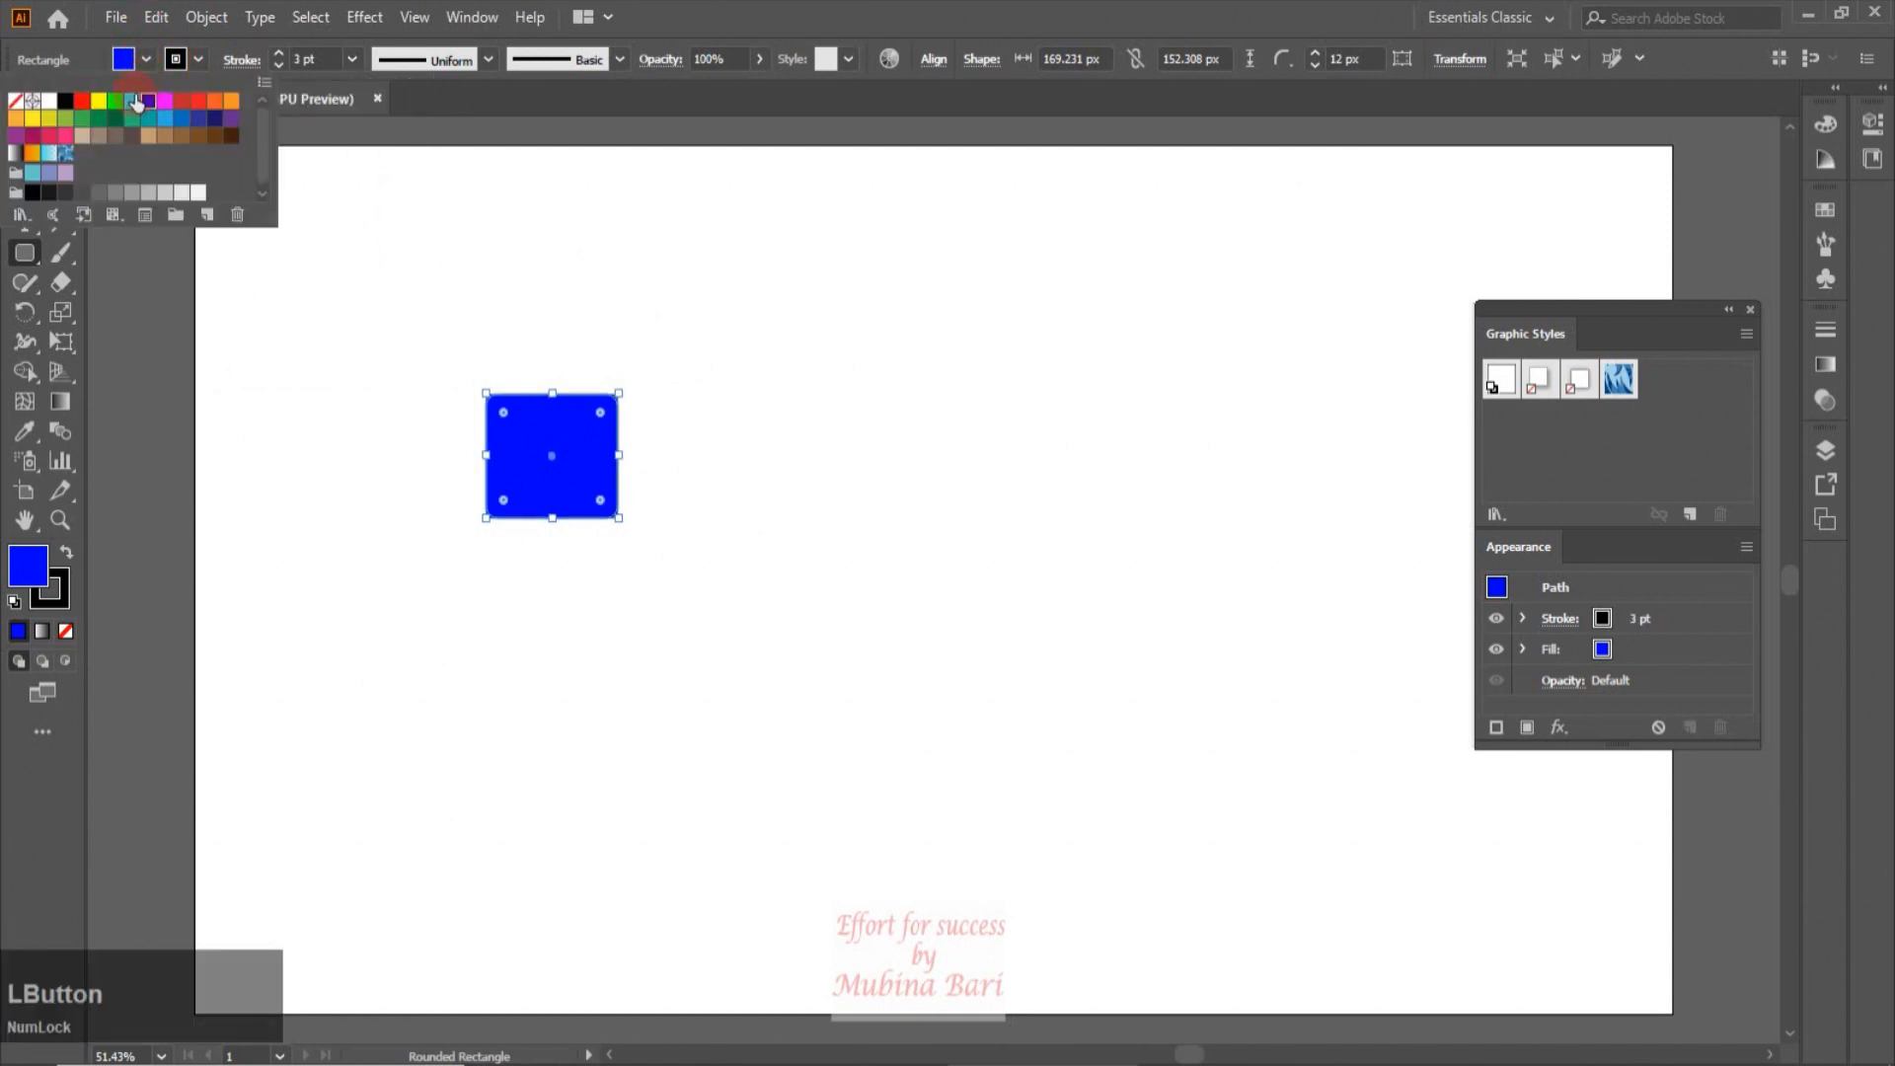
click(129, 109)
click(318, 393)
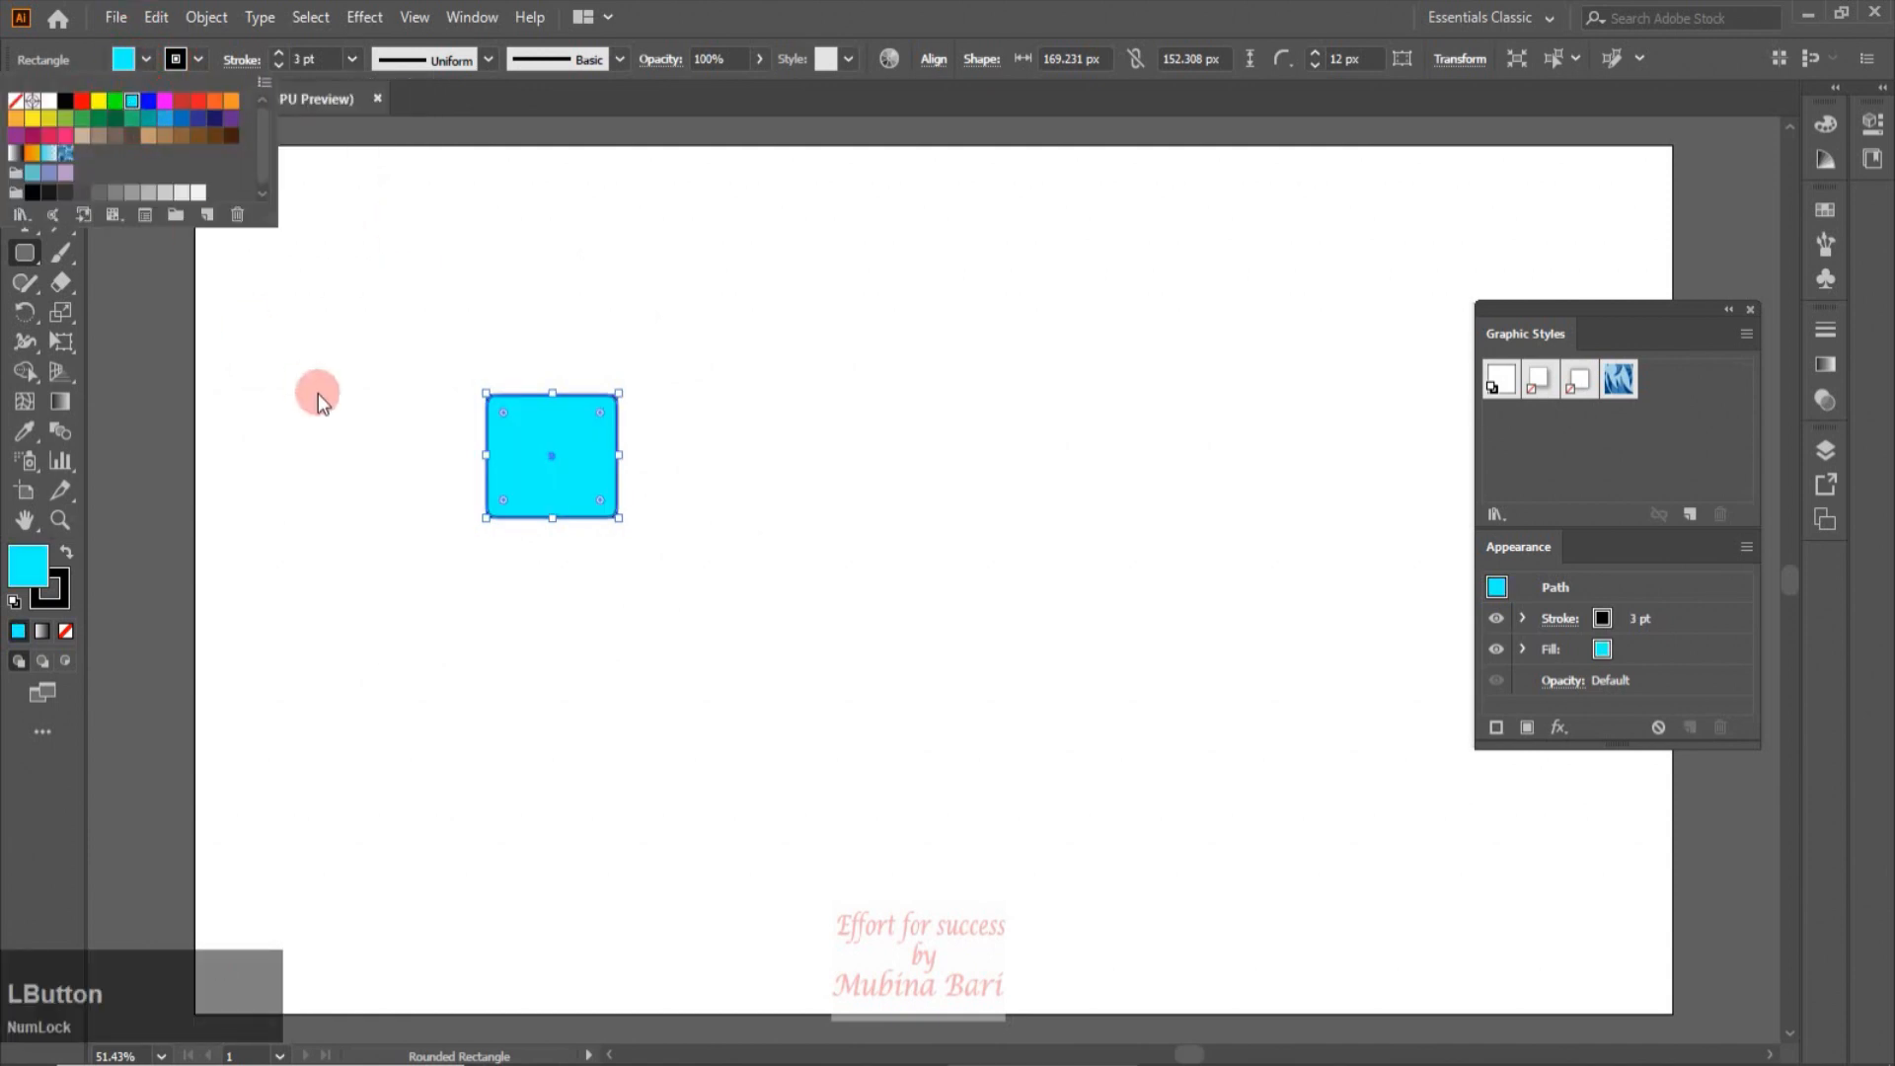
Step: Rotate a copy of the cyan rectangle slightly clockwise about its center and repeat the transformation four times to build a rosette
click(25, 312)
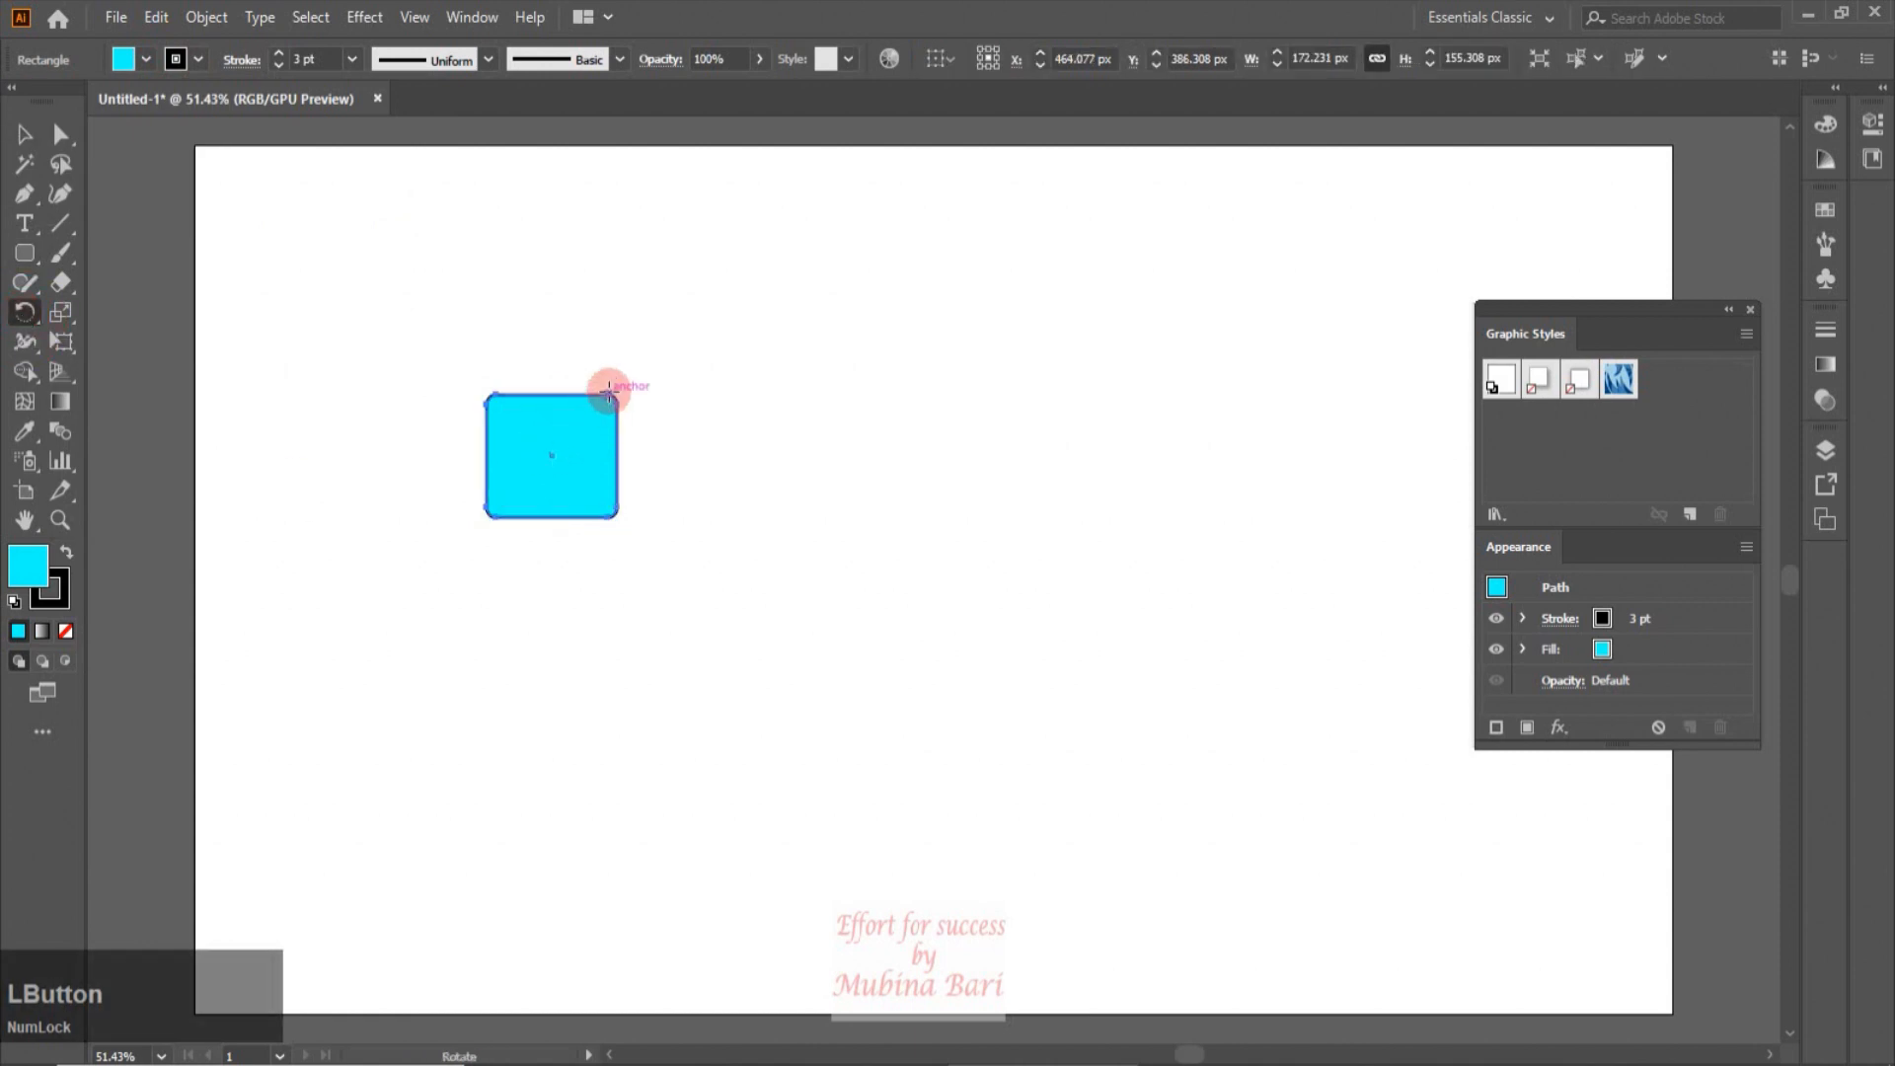
drag(624, 385, 636, 412)
key(ctrl)
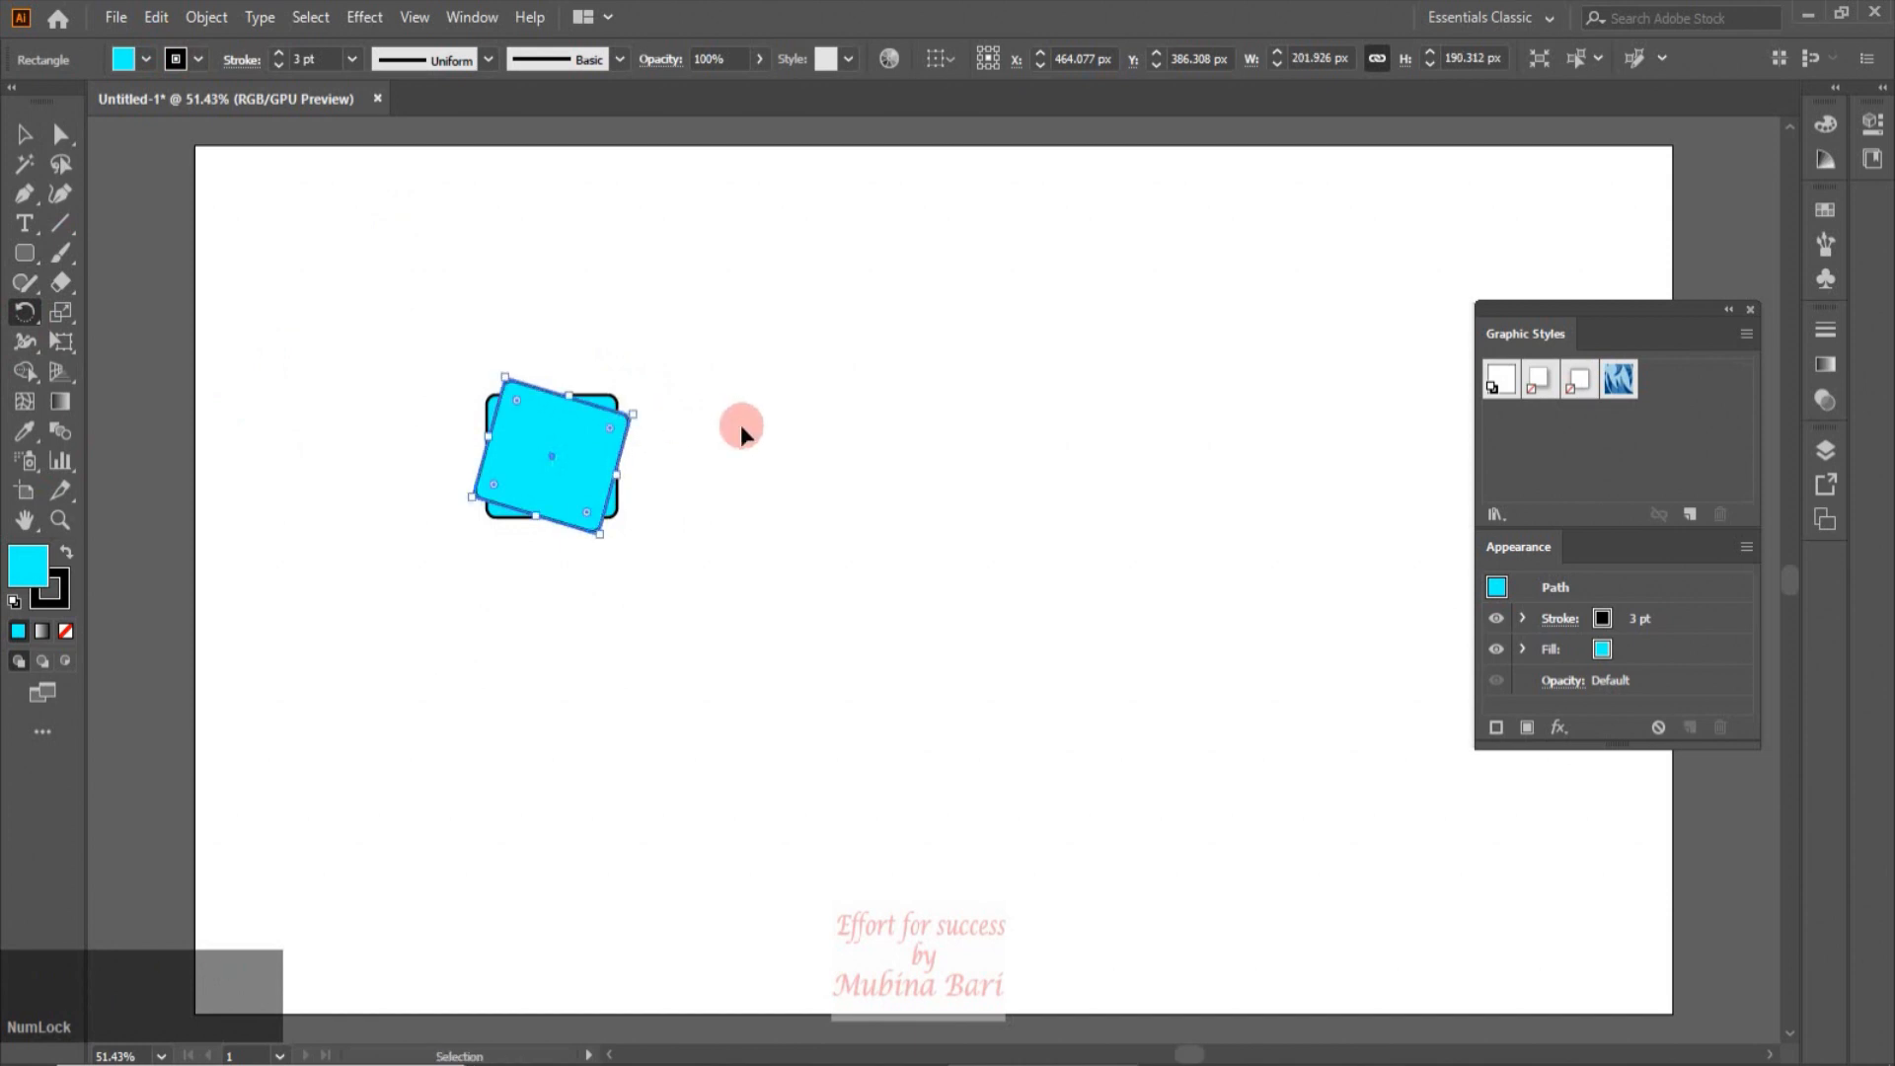
key(ctrl+d)
key(ctrl+d)
key(ctrl+d)
key(ctrl+d)
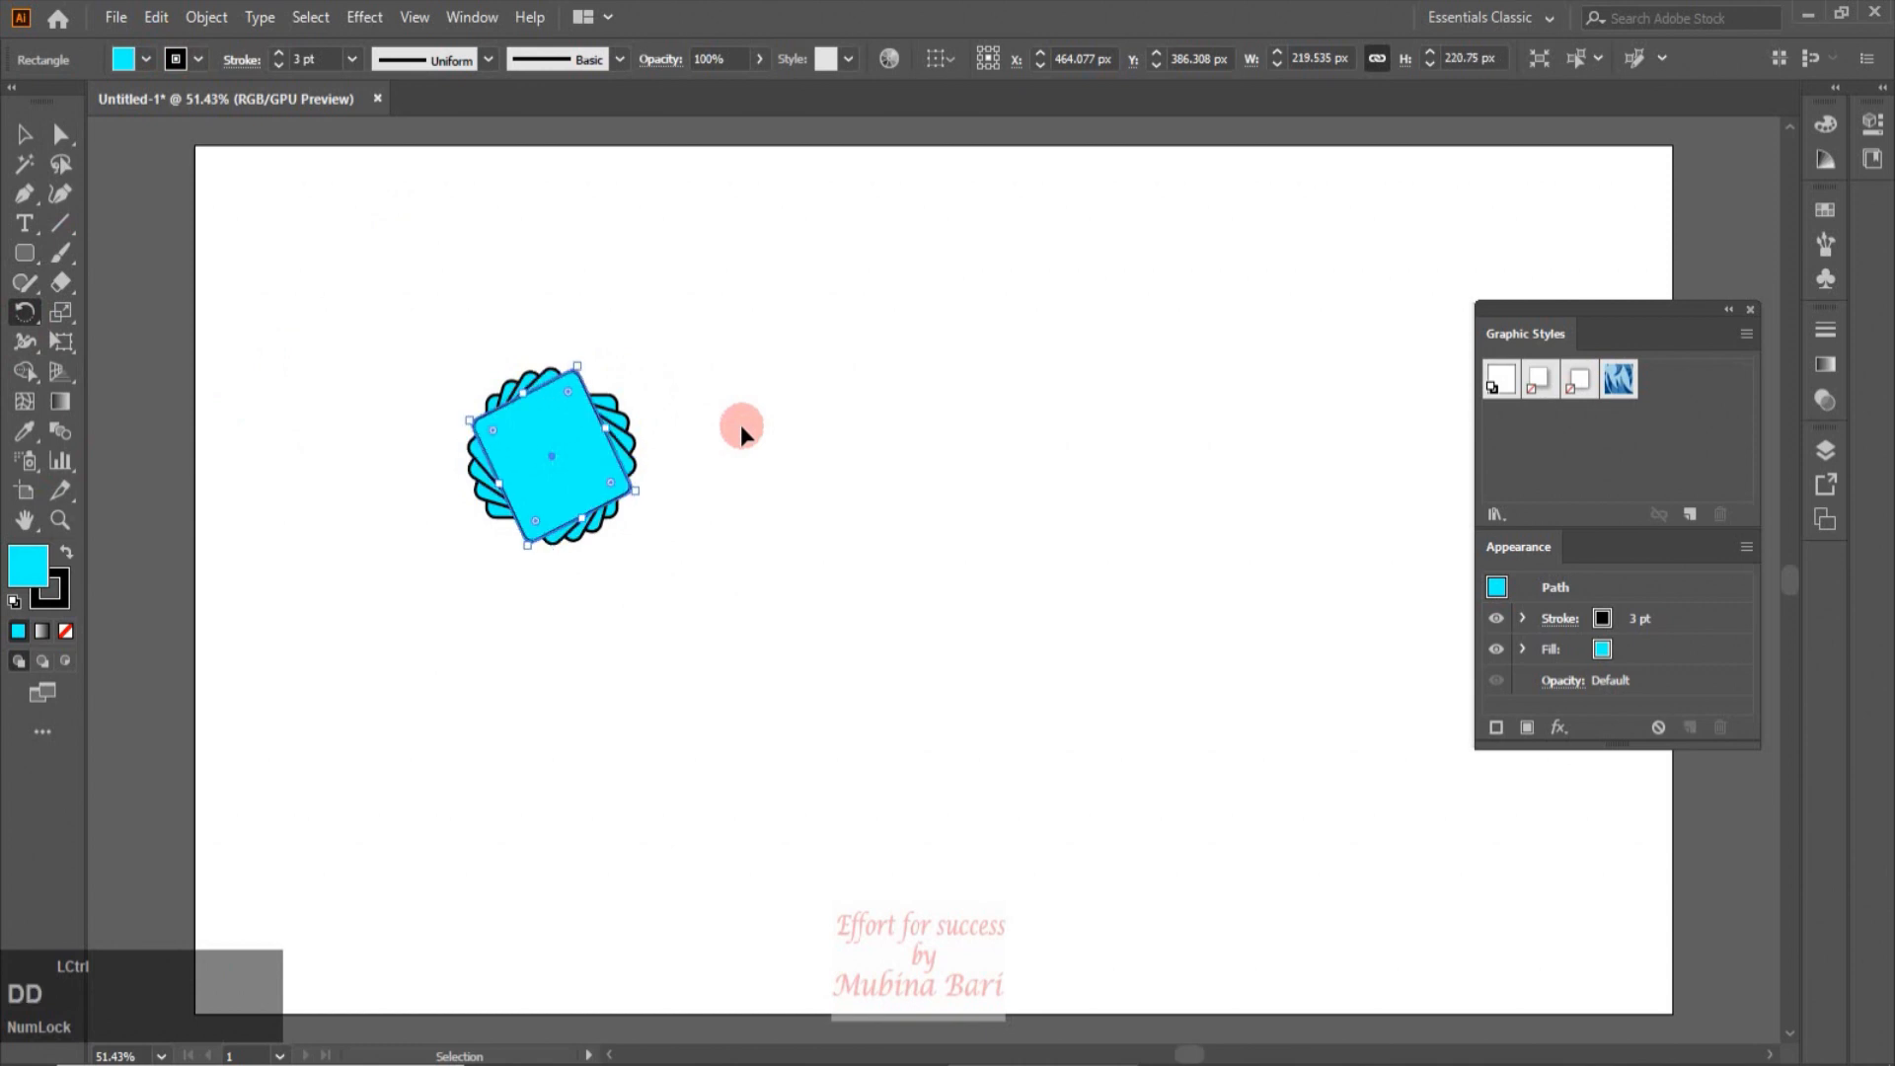
Step: Select all the rotated rectangles together and add their appearance to the Graphic Styles panel as a new style
click(24, 134)
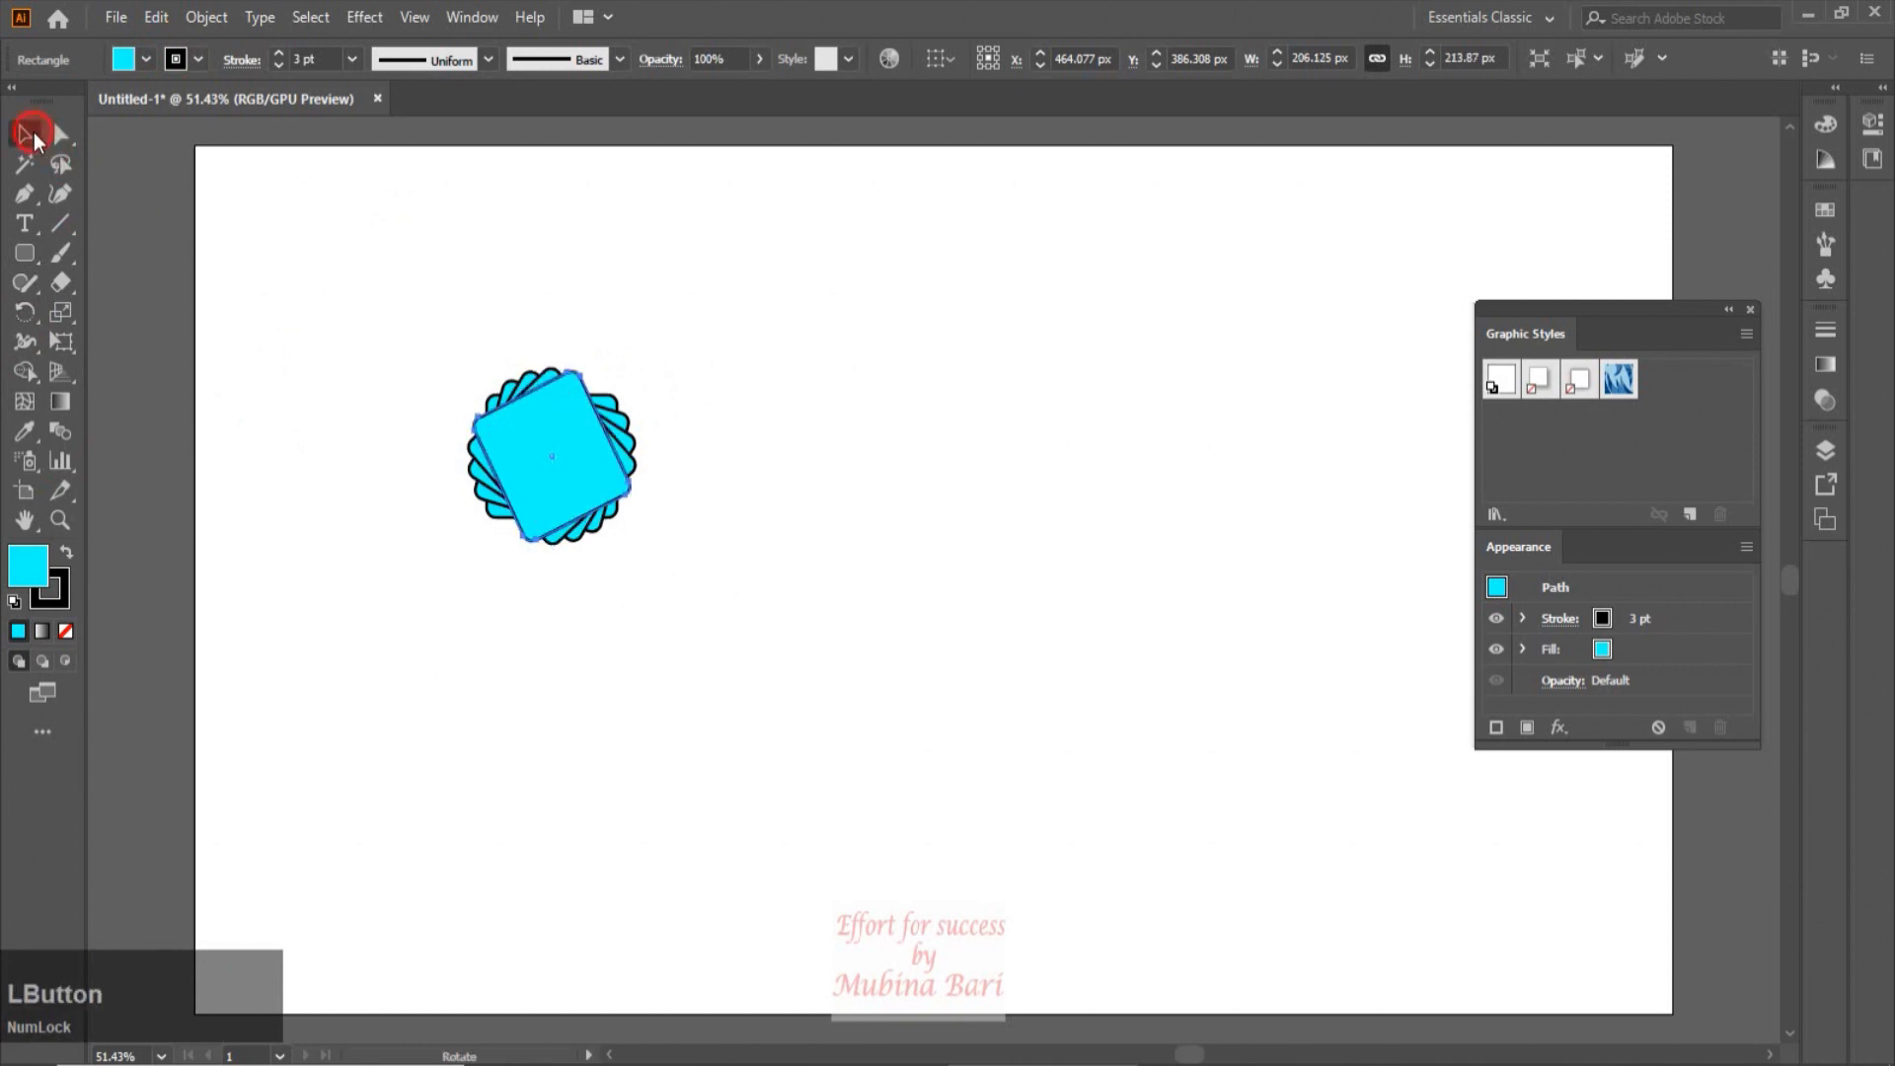
click(704, 583)
drag(427, 339, 699, 573)
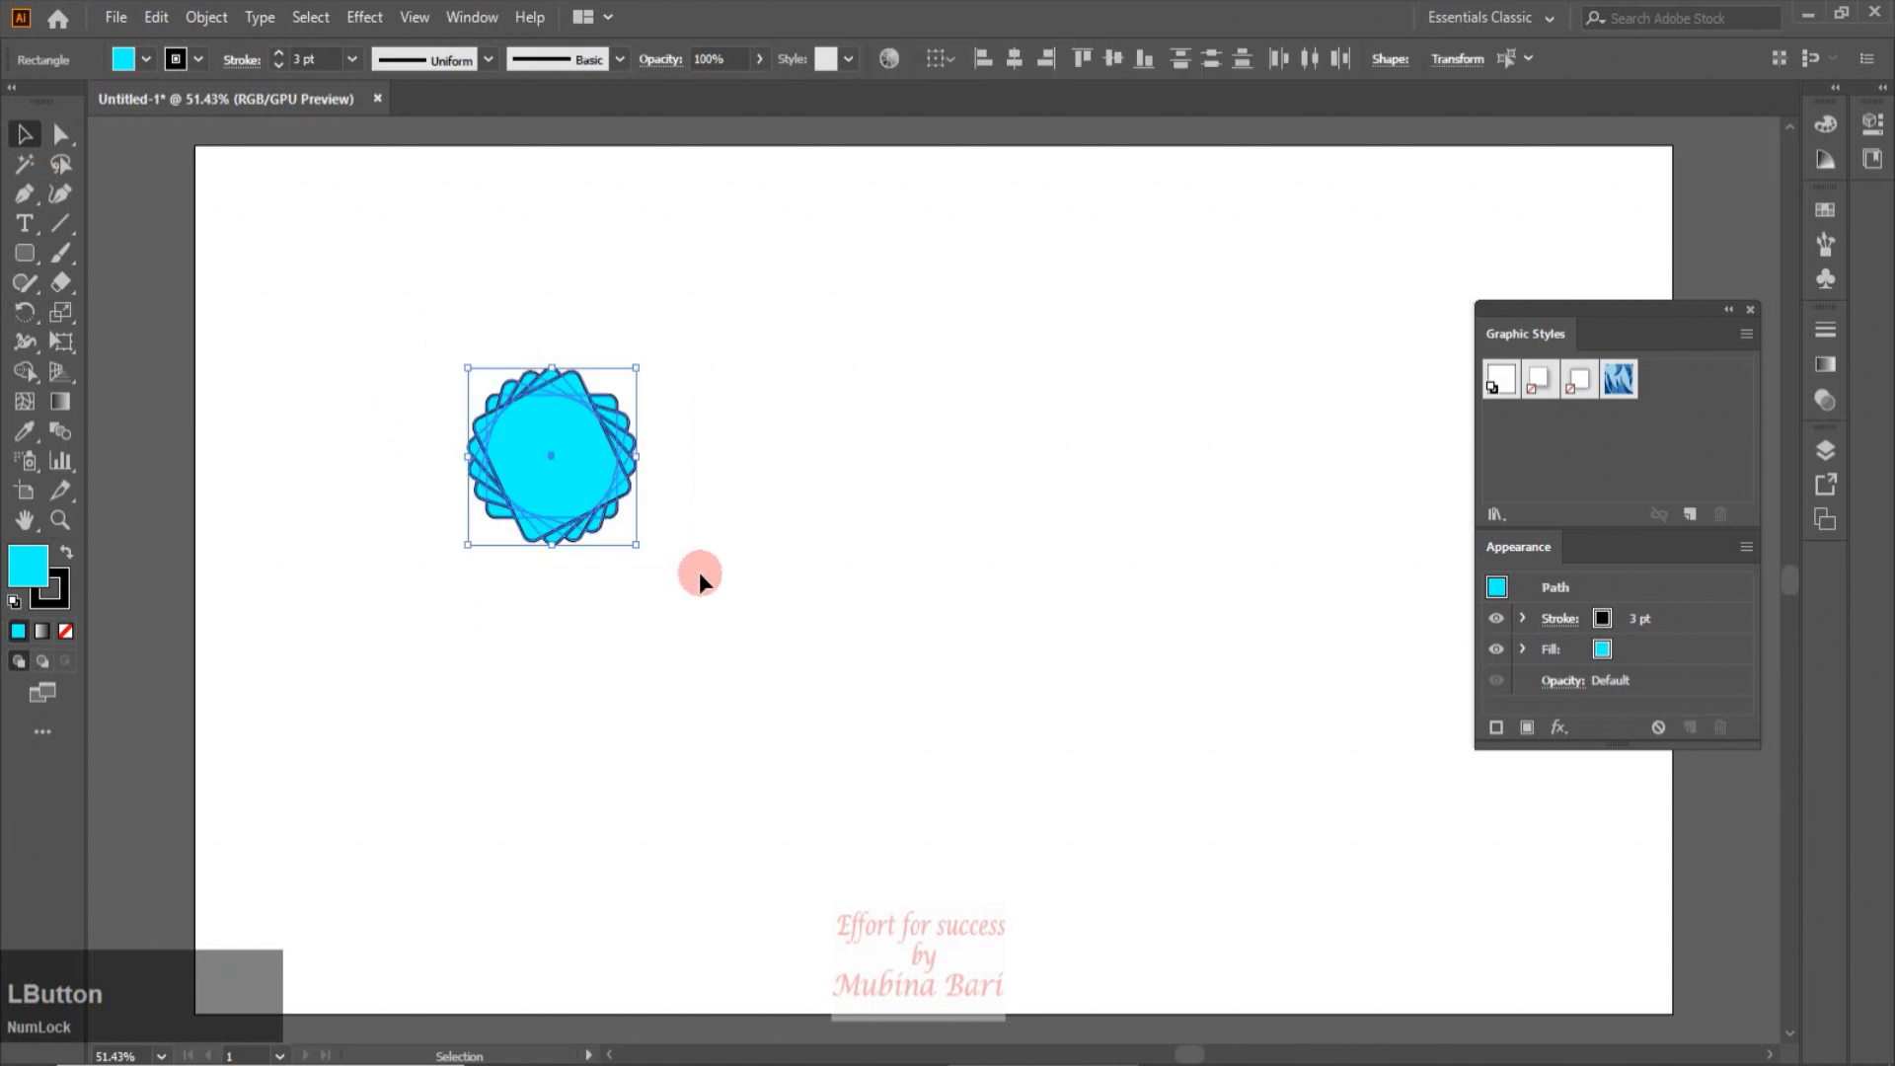
drag(561, 484, 1543, 417)
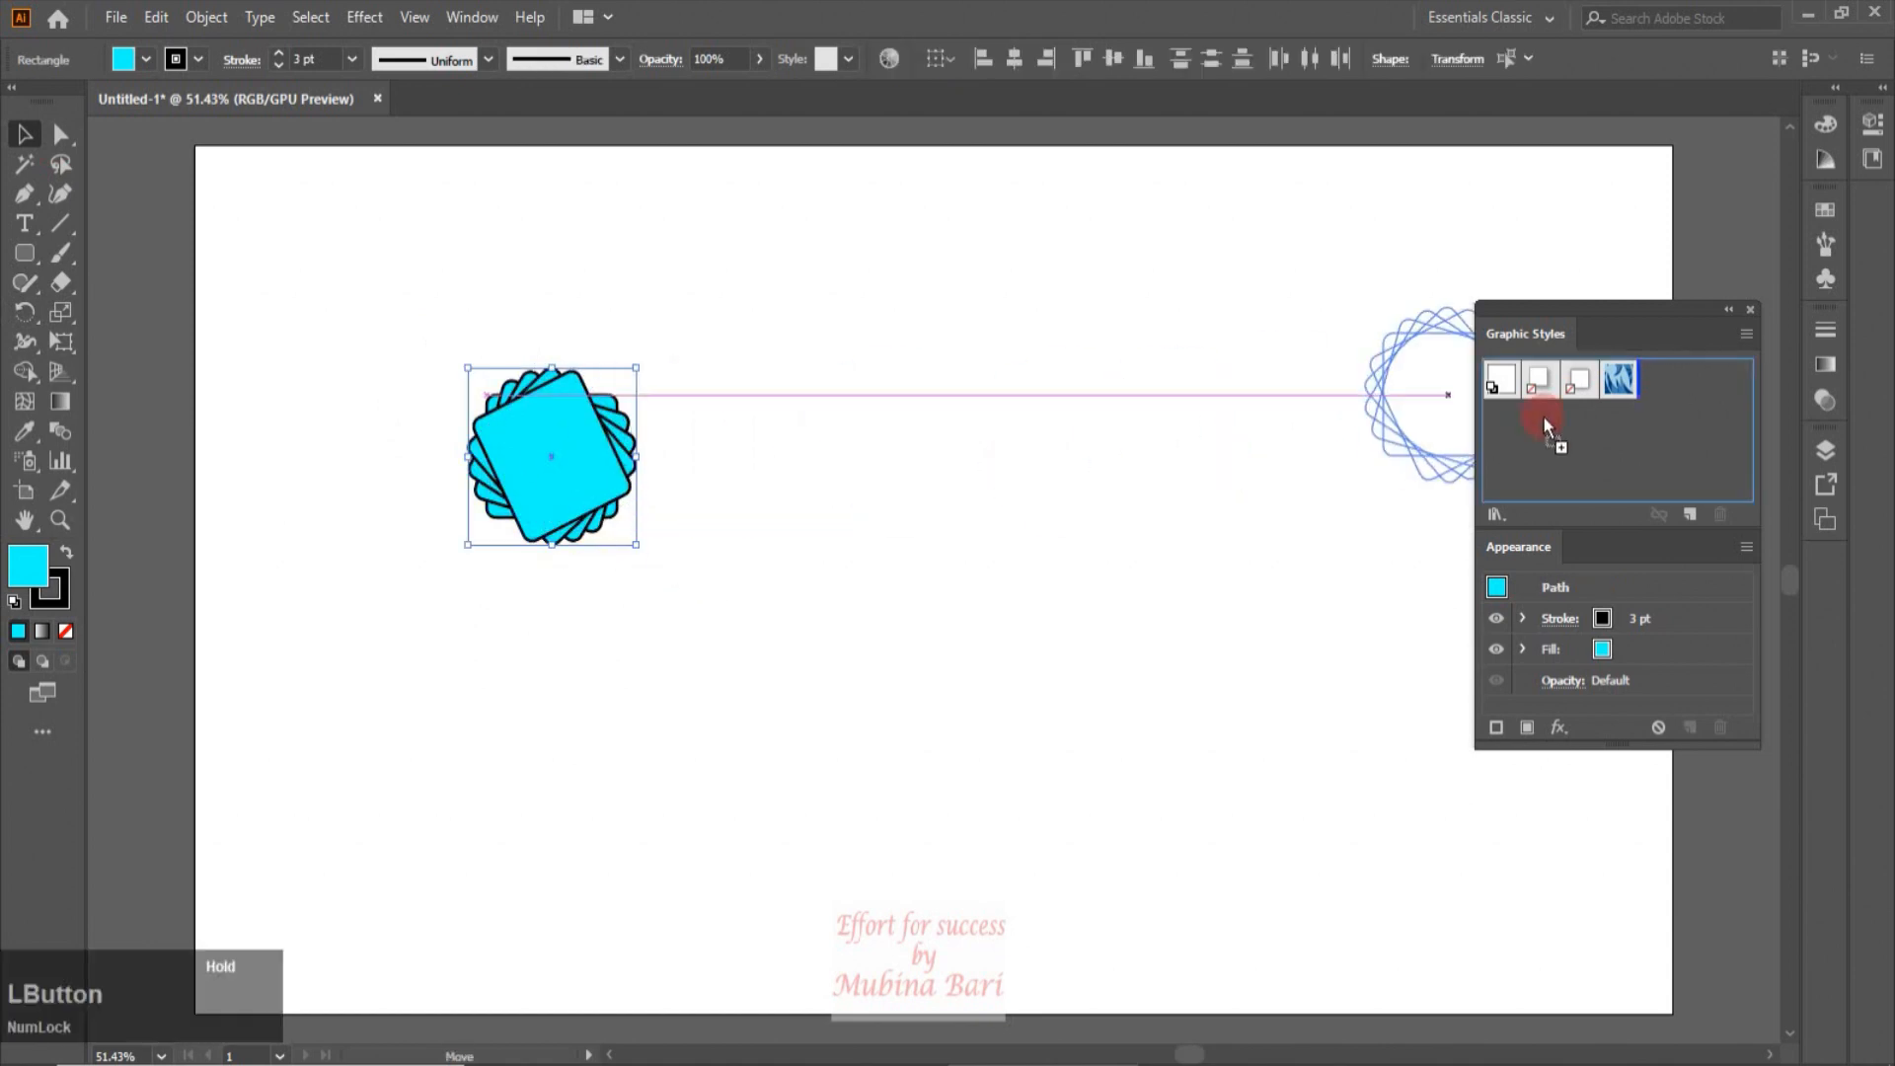
drag(1666, 373, 1666, 373)
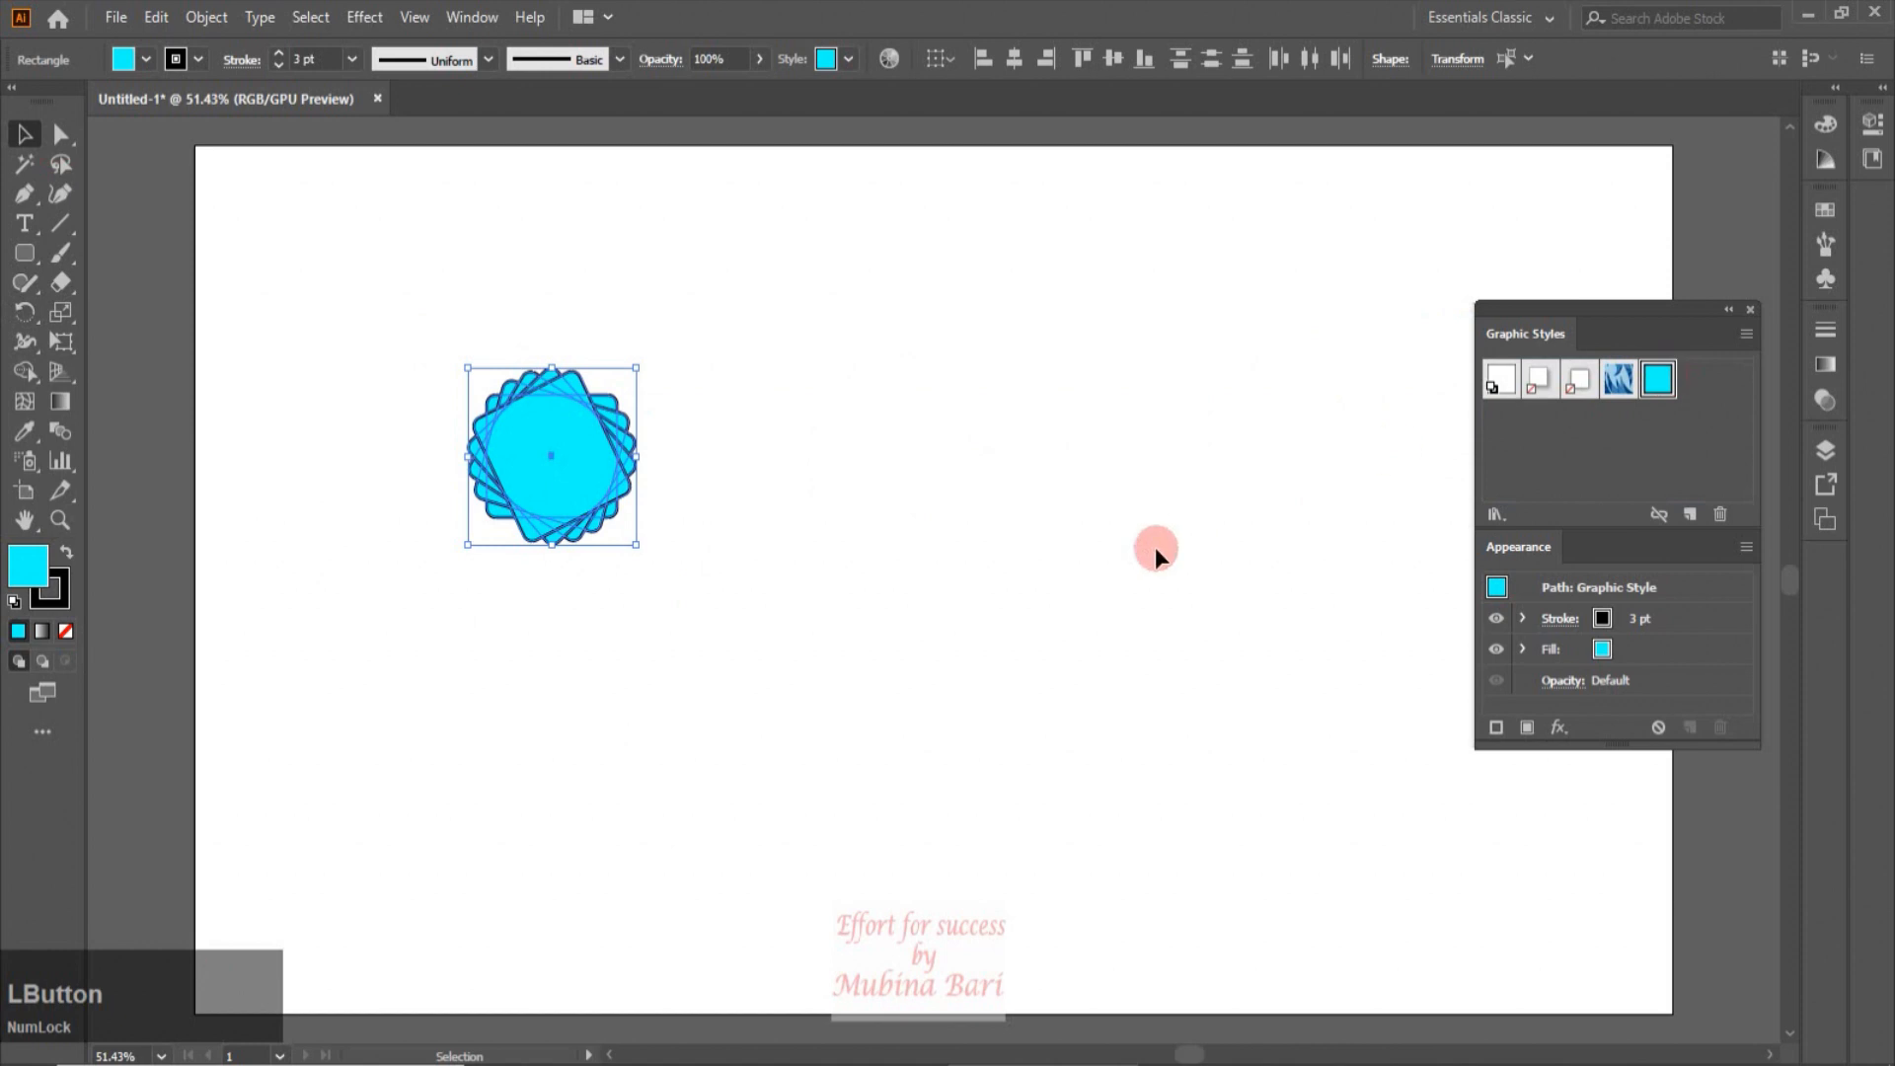
Step: Draw a rounded rectangle about 177 by 102 px beside the rosette with default colors and apply the new cyan graphic style
click(1070, 522)
click(14, 601)
click(24, 256)
drag(728, 330, 865, 413)
click(1659, 382)
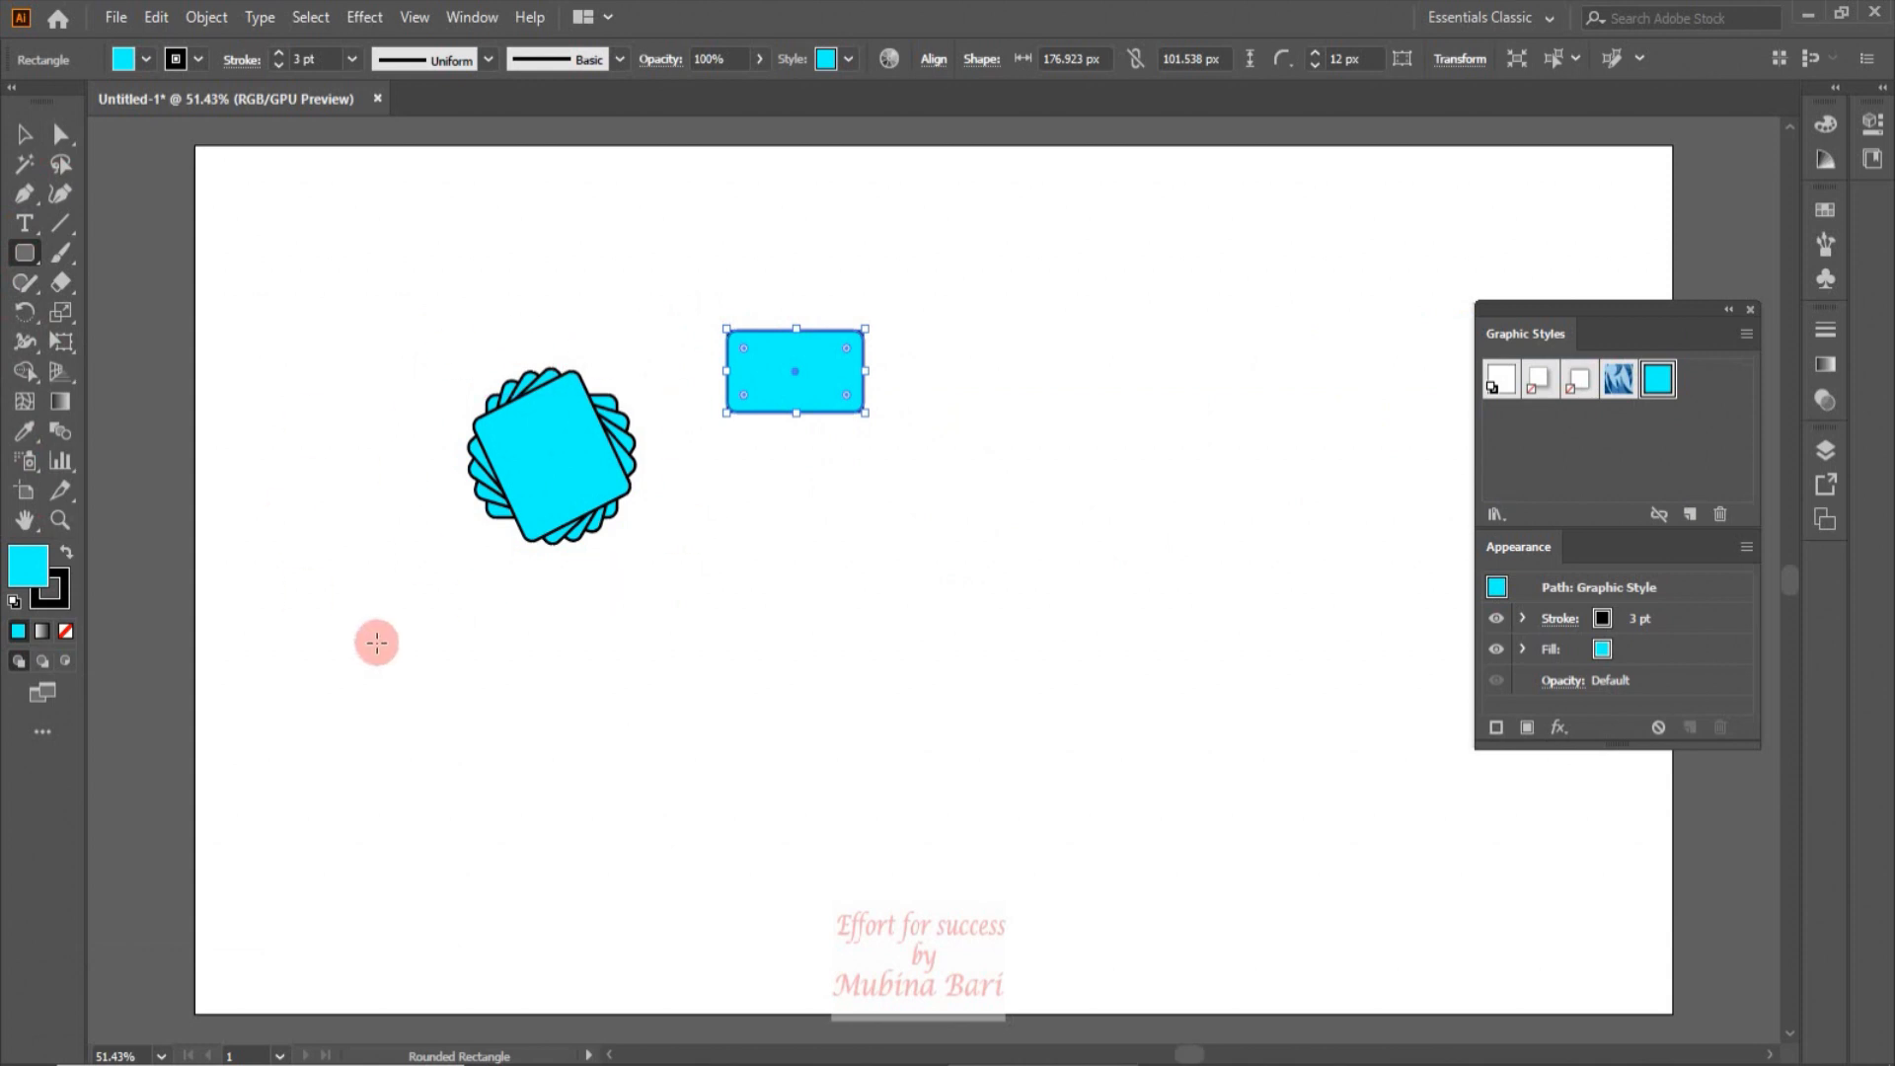
Step: Clear the shapes from the artboard and draw a cyan rounded square about 187 px wide
key(Delete)
drag(428, 389, 572, 539)
Step: Start a Distort & Transform > Transform effect on the rounded square with preview on and a rotation angle of 343°
click(383, 15)
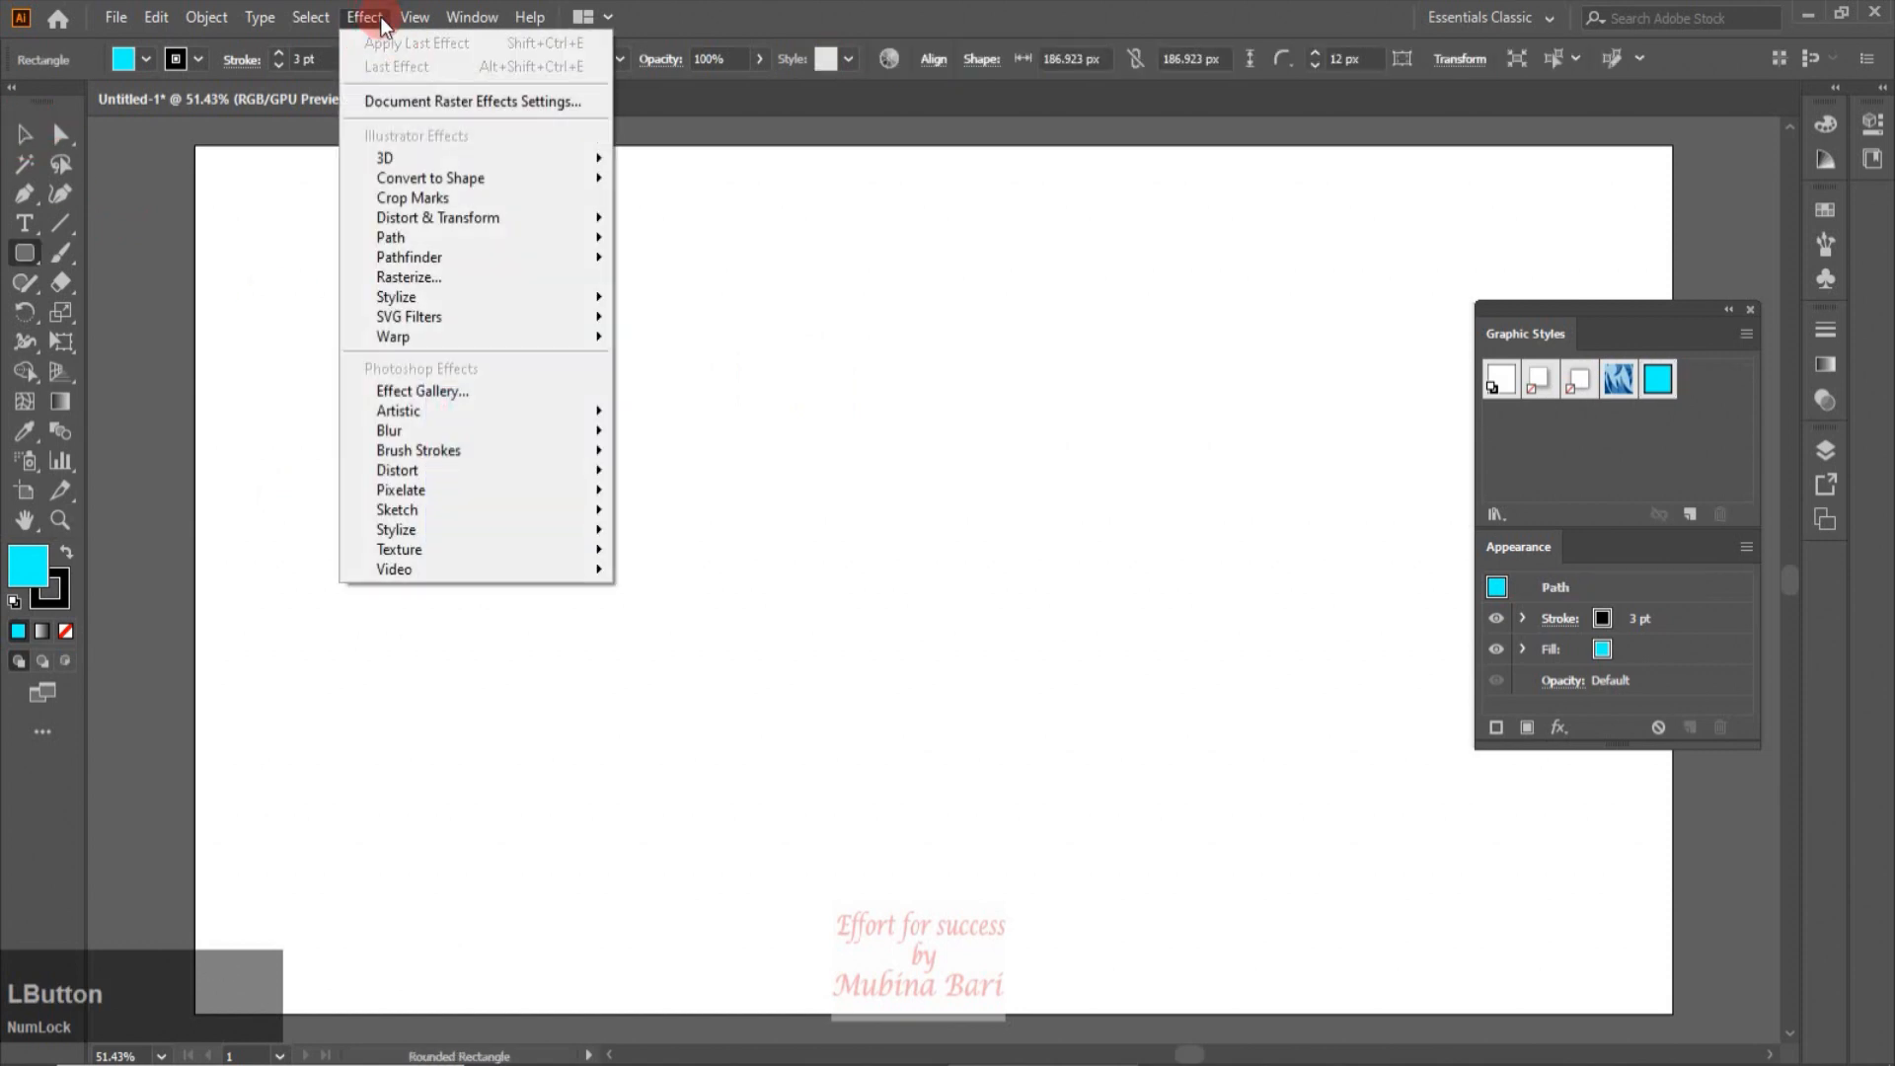
mouse_move(441, 217)
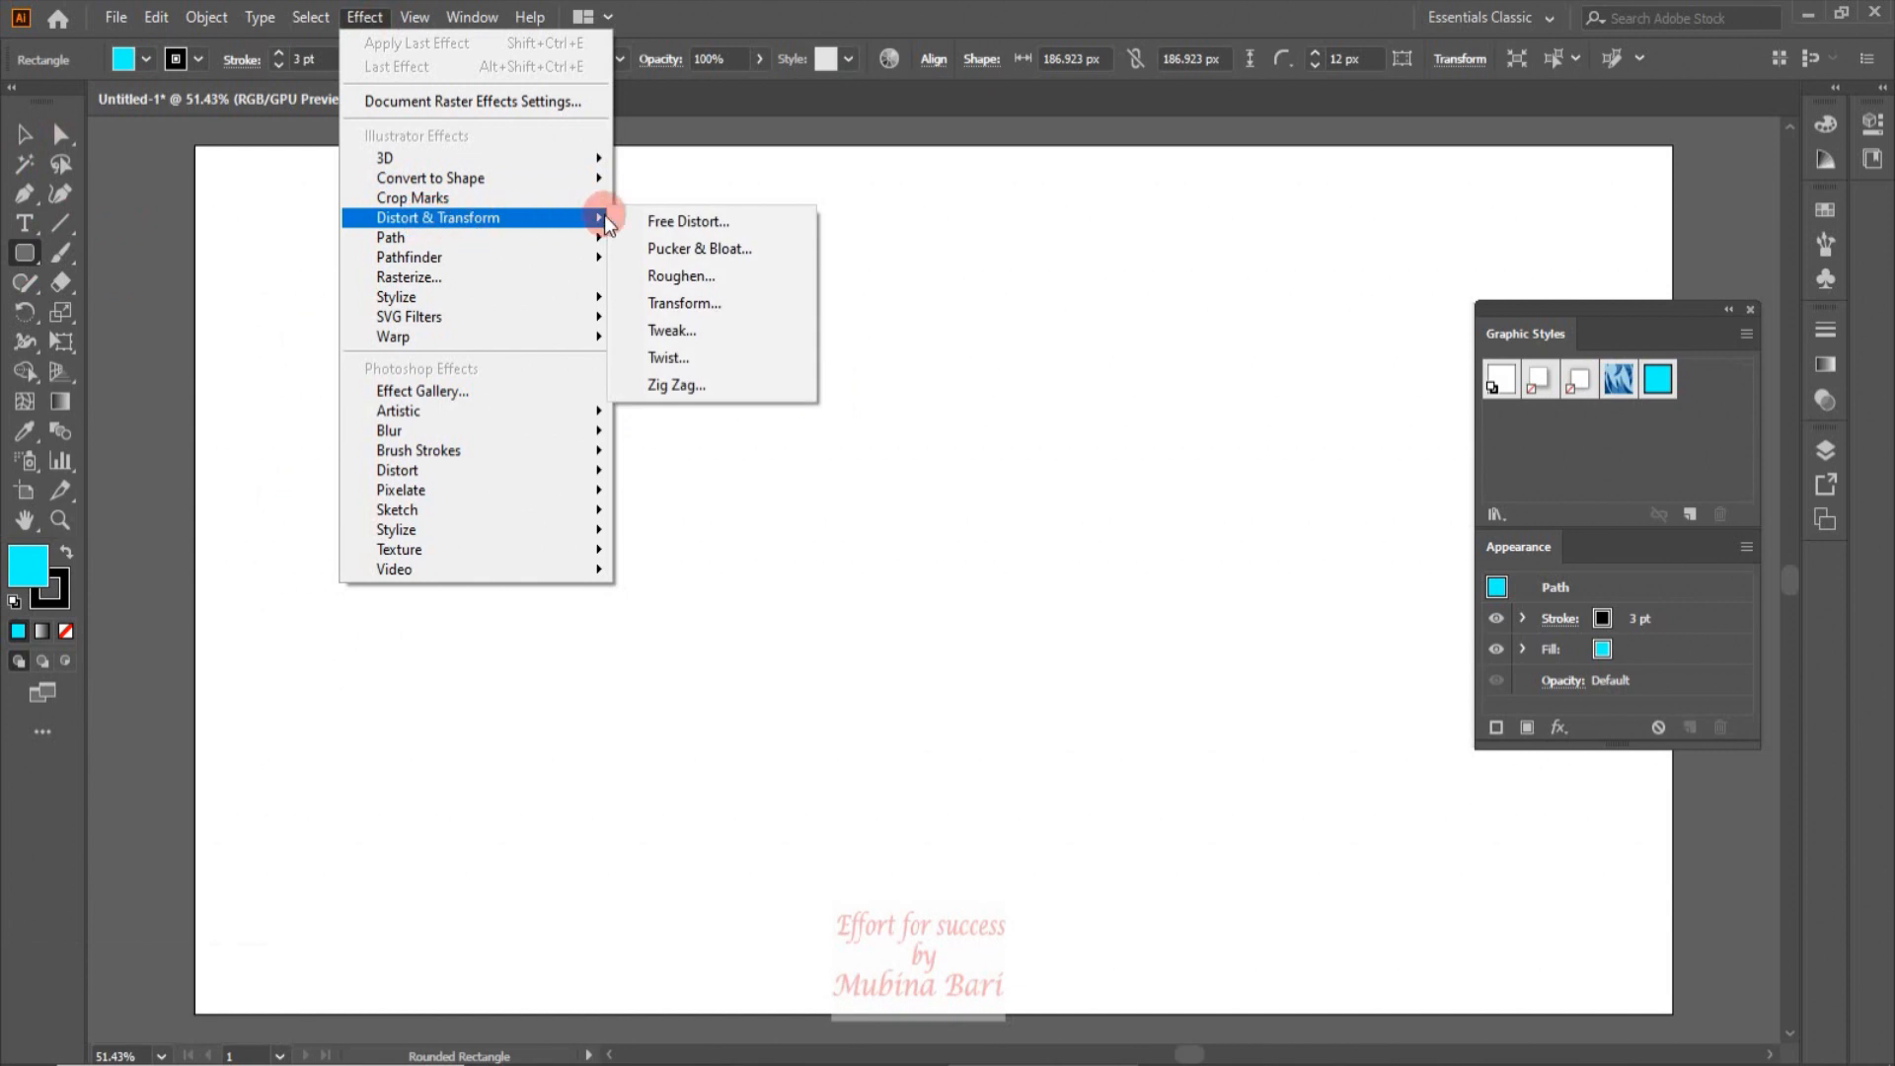
click(691, 301)
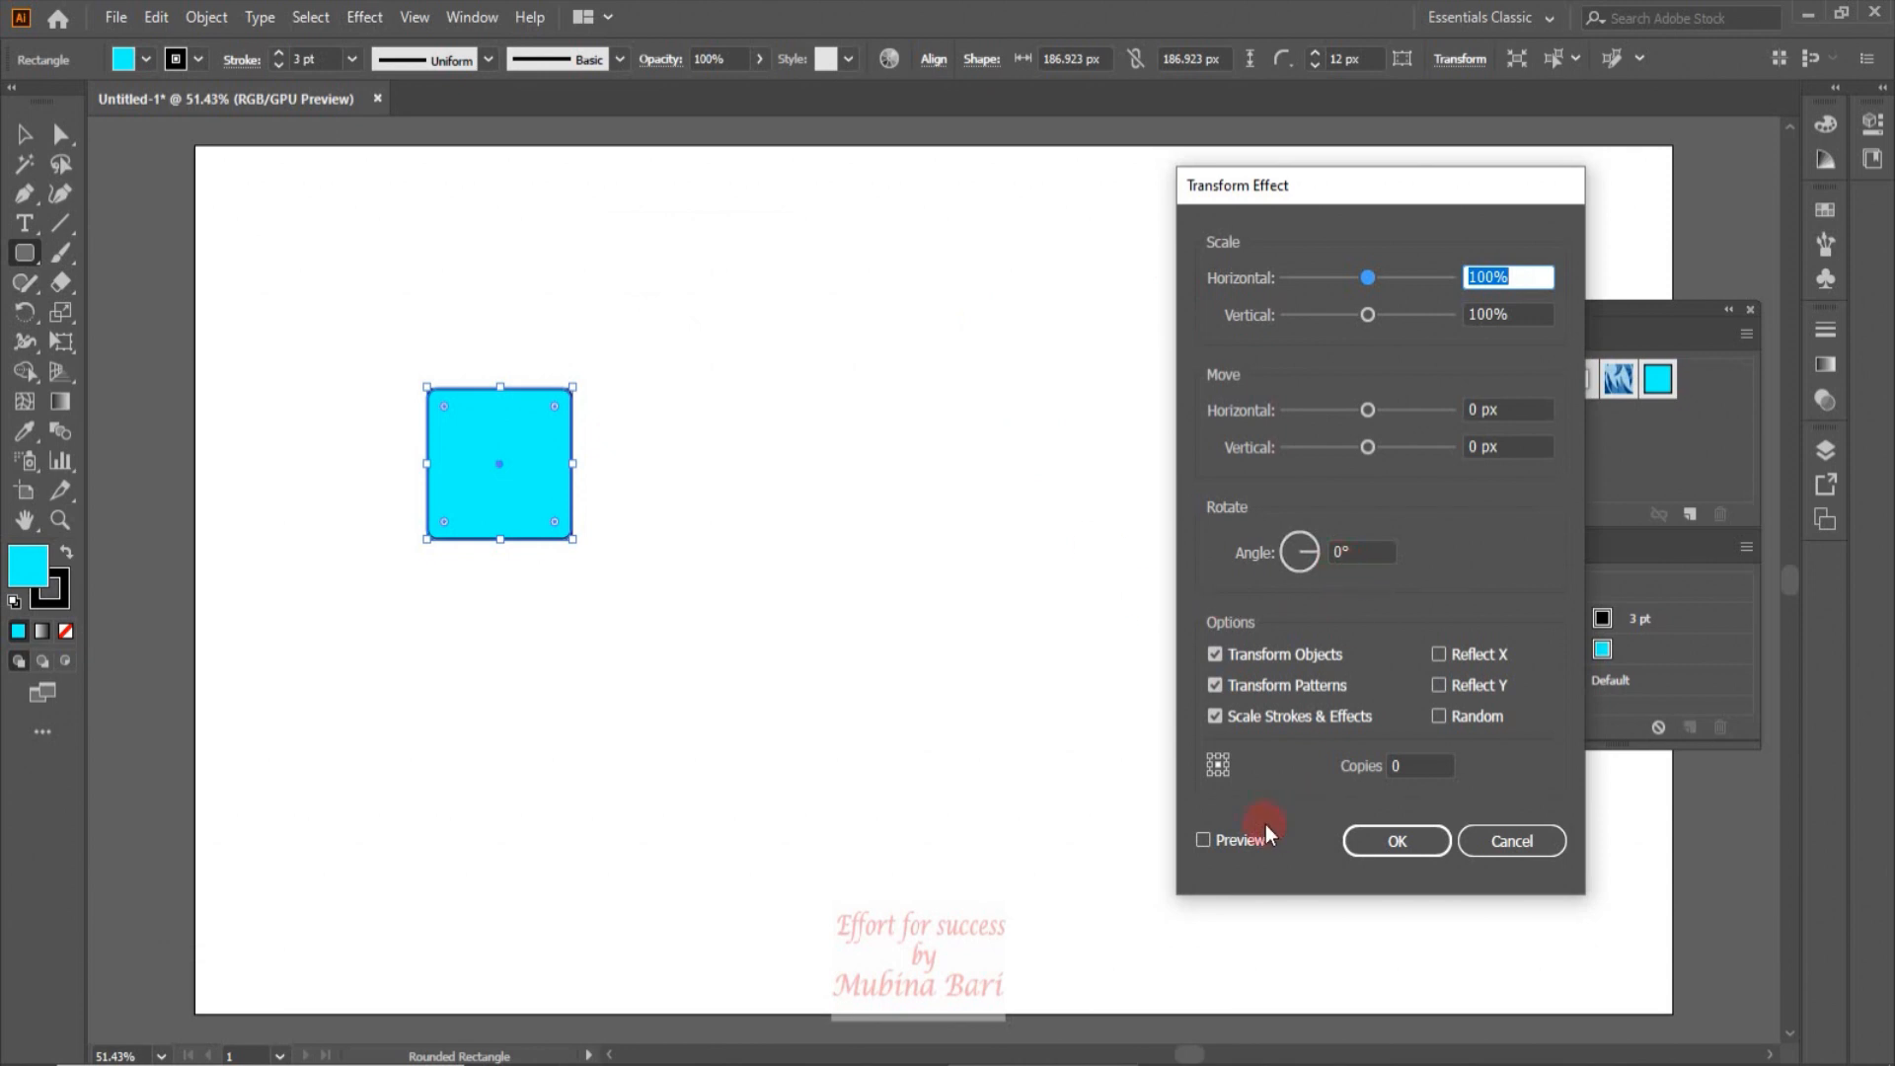
click(1204, 841)
click(1342, 549)
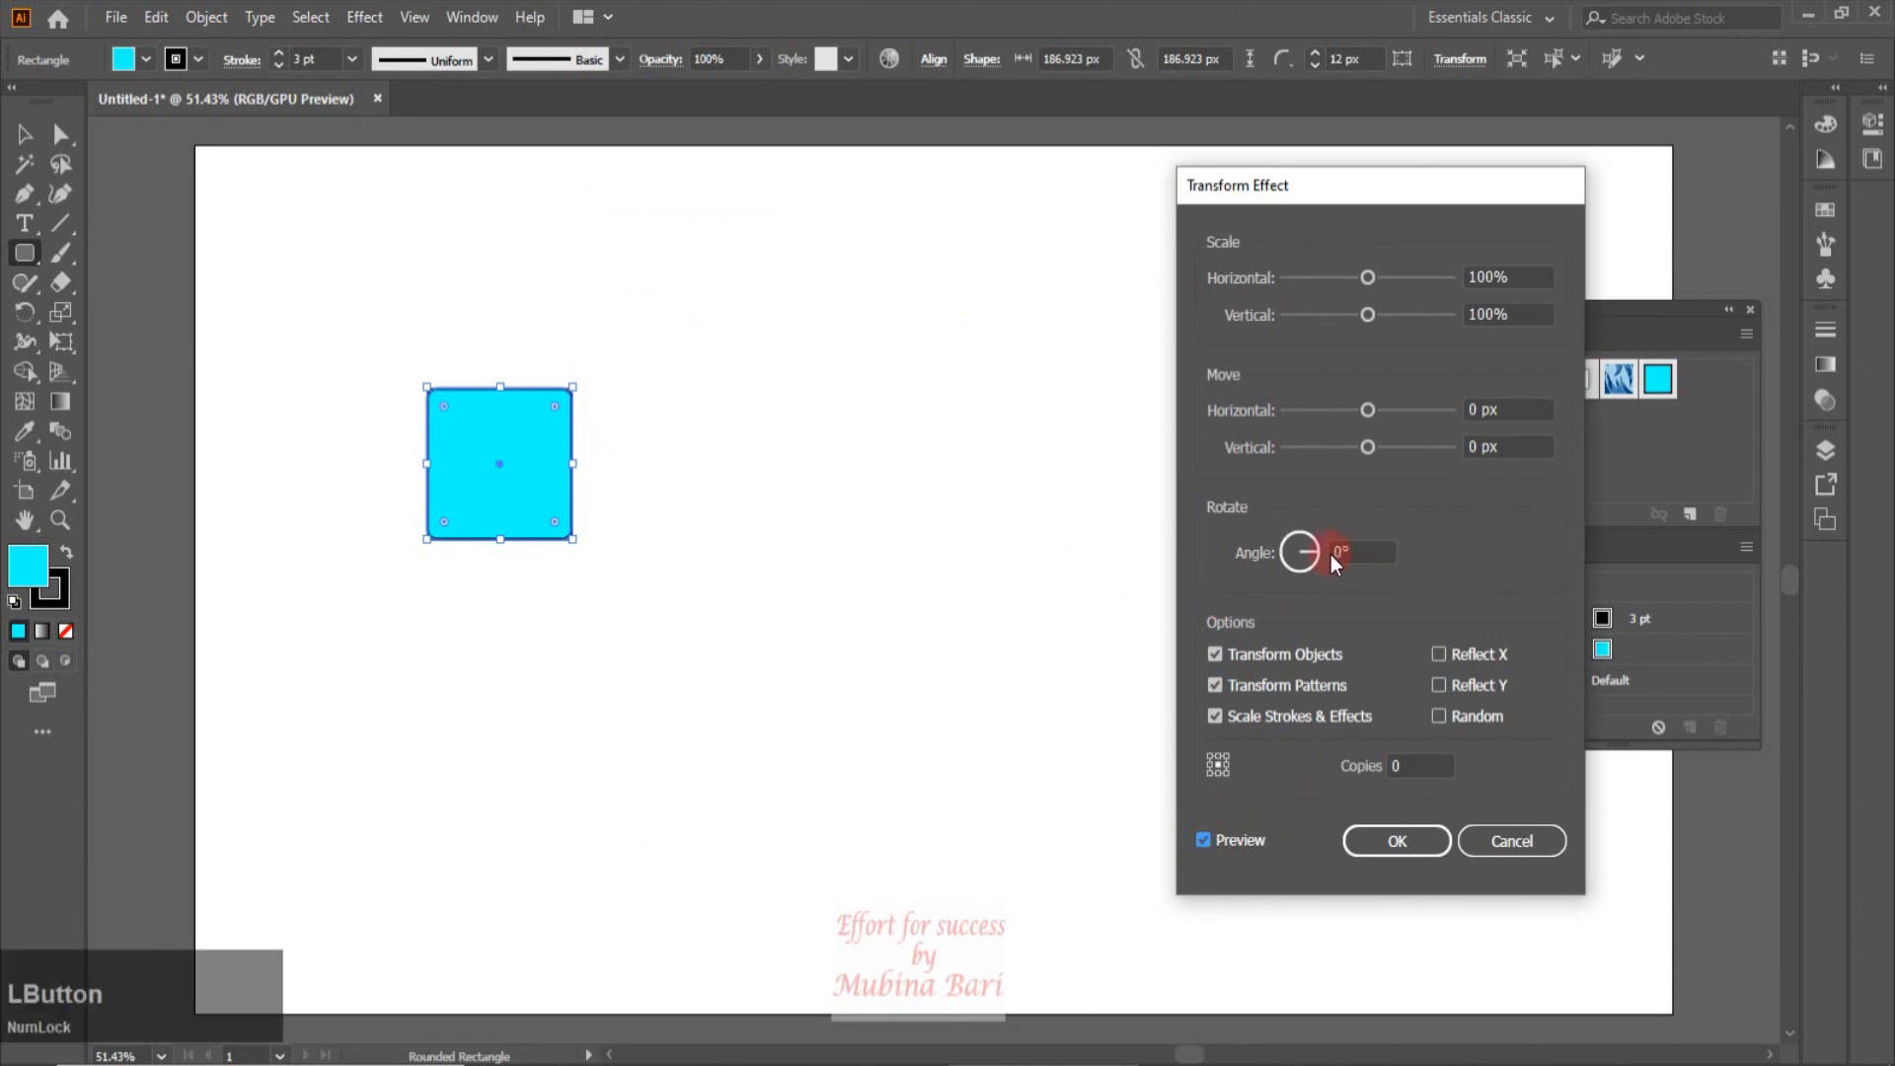
click(1319, 553)
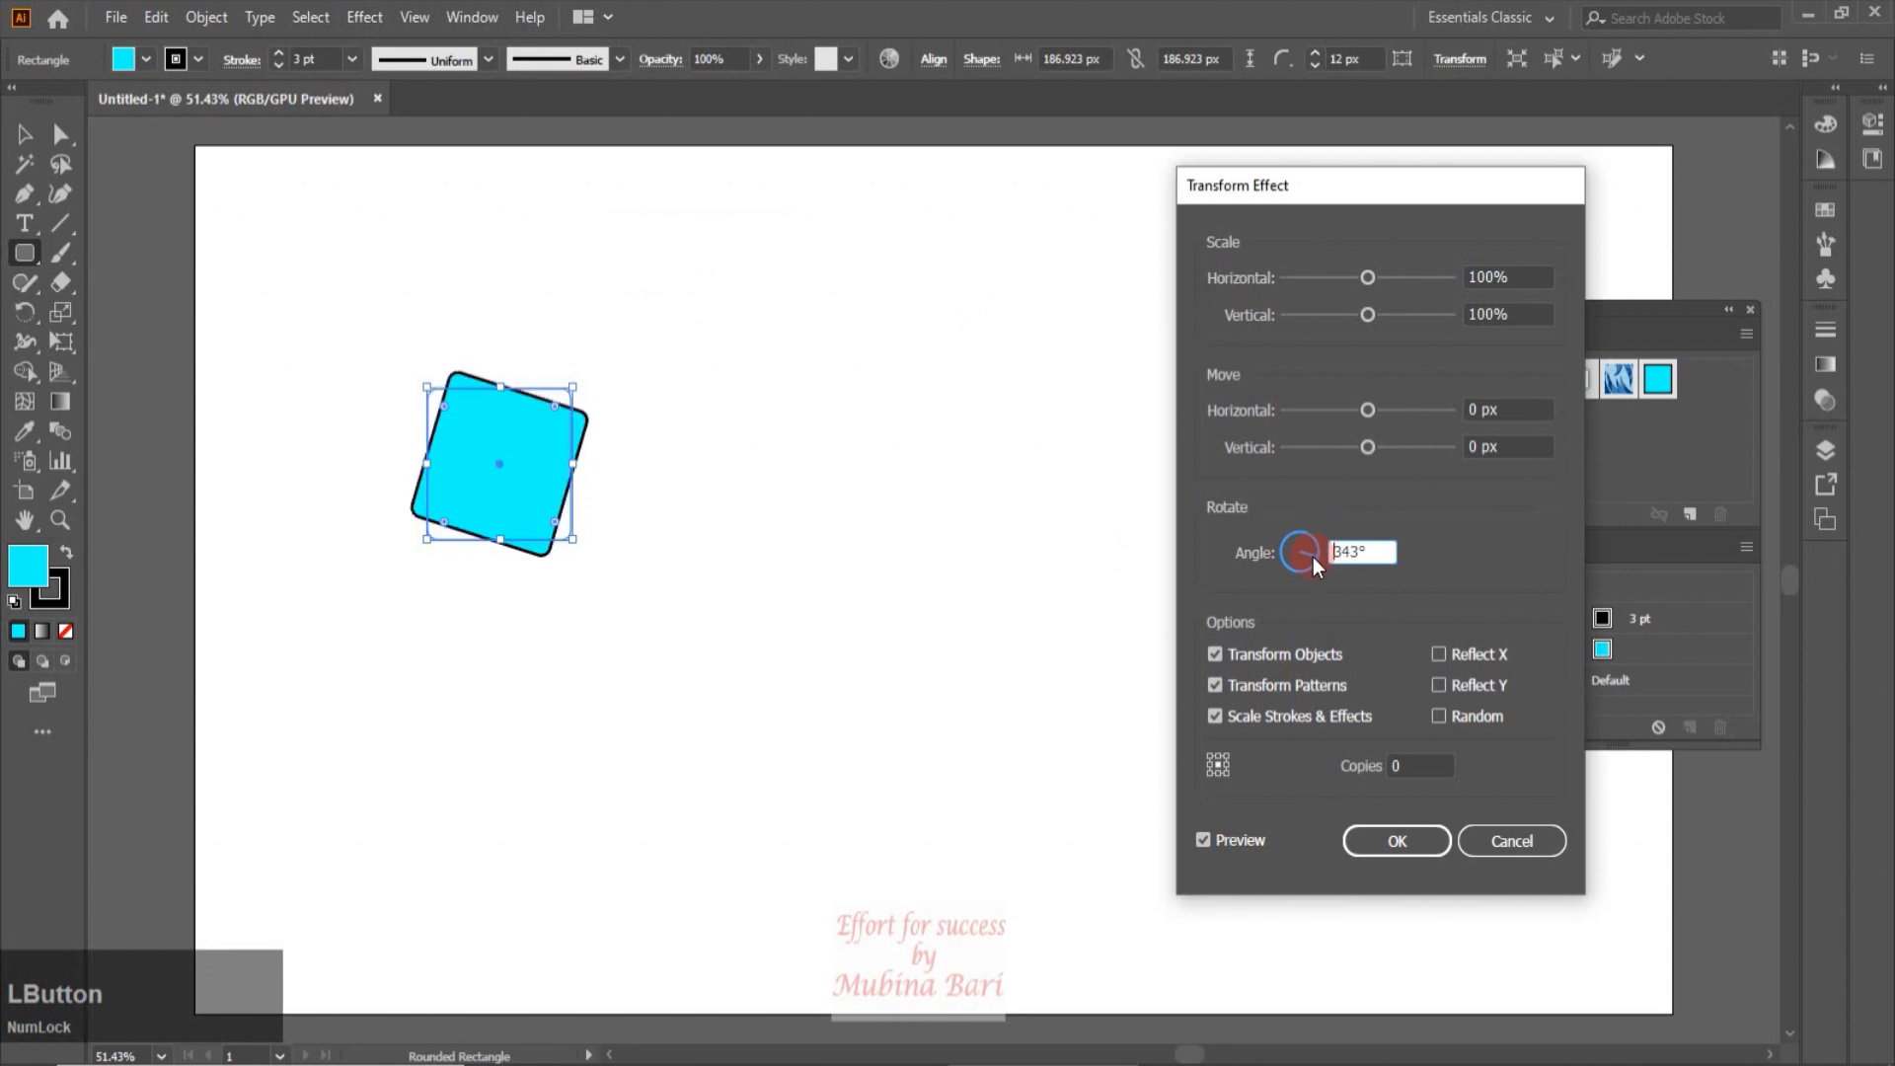
Step: Set the Transform effect to 3 copies and apply it to the rounded square
click(1392, 772)
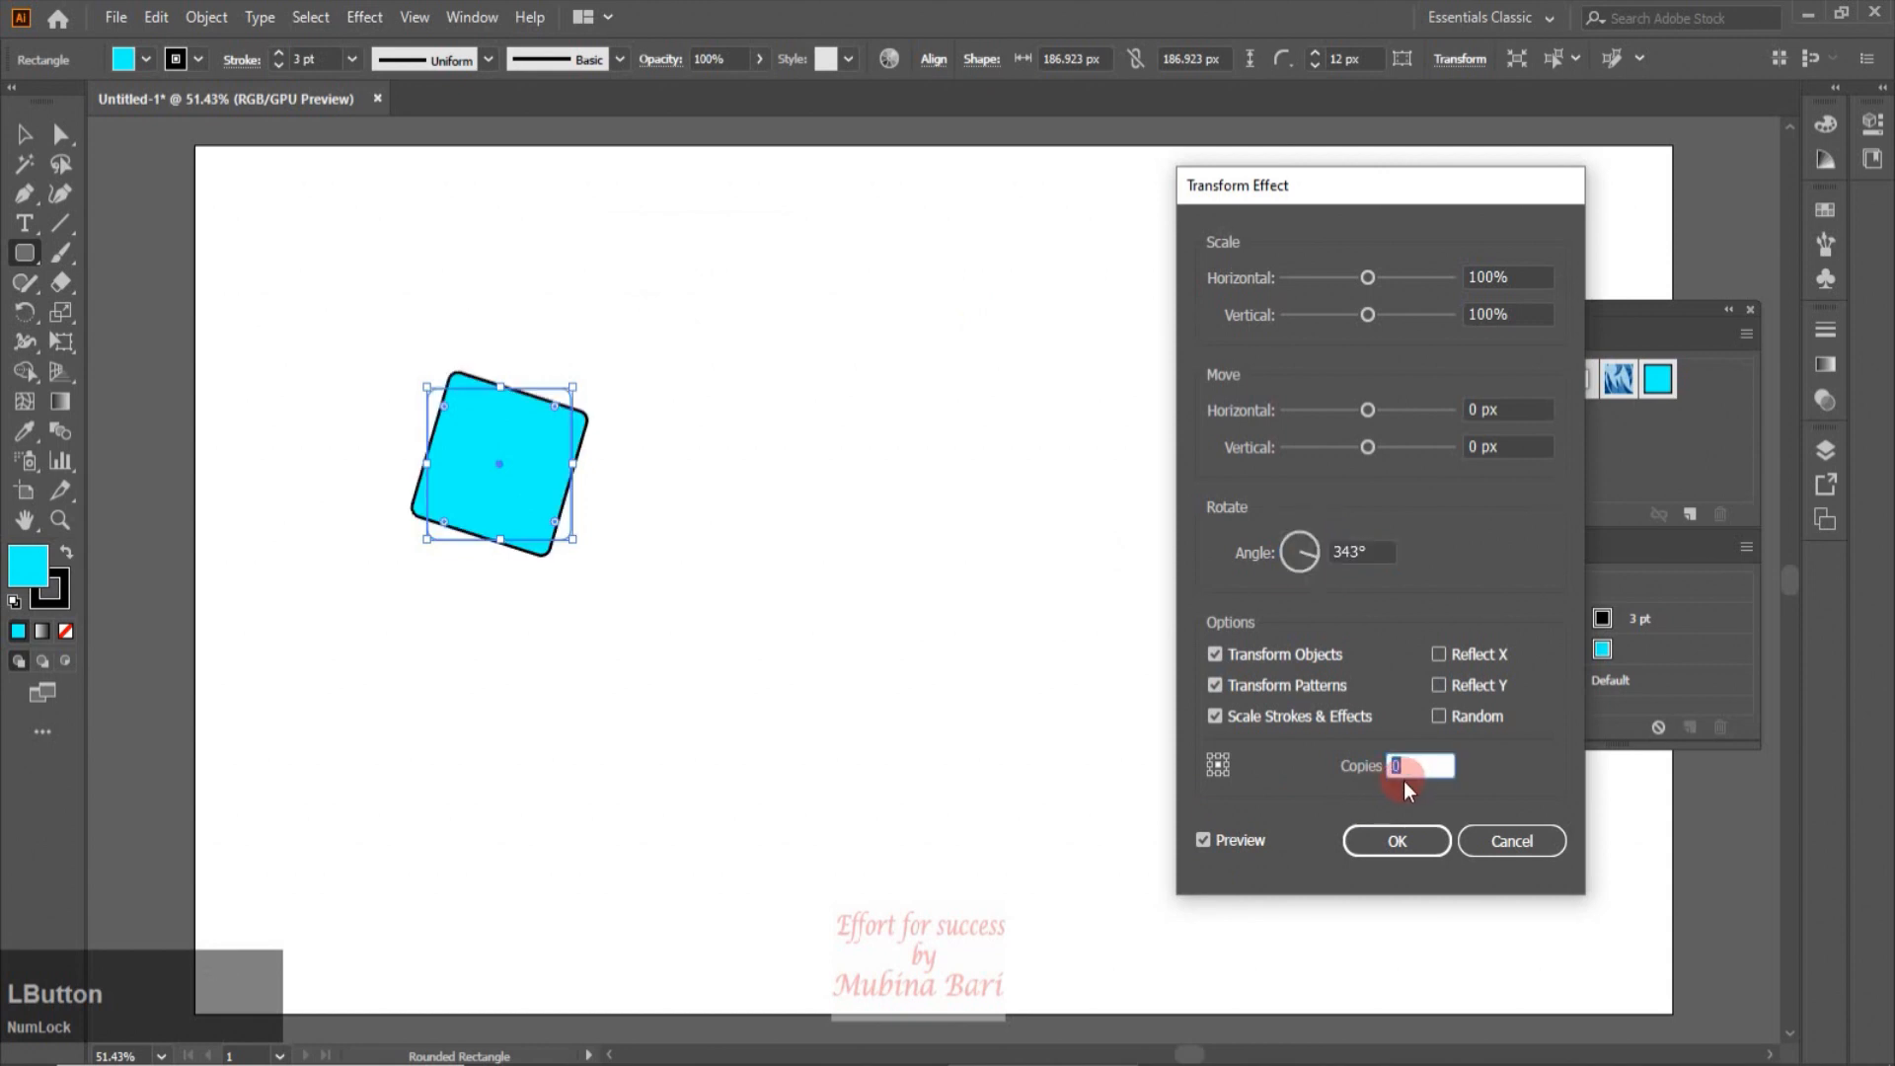
key(Up)
key(Up)
key(Up)
key(Up)
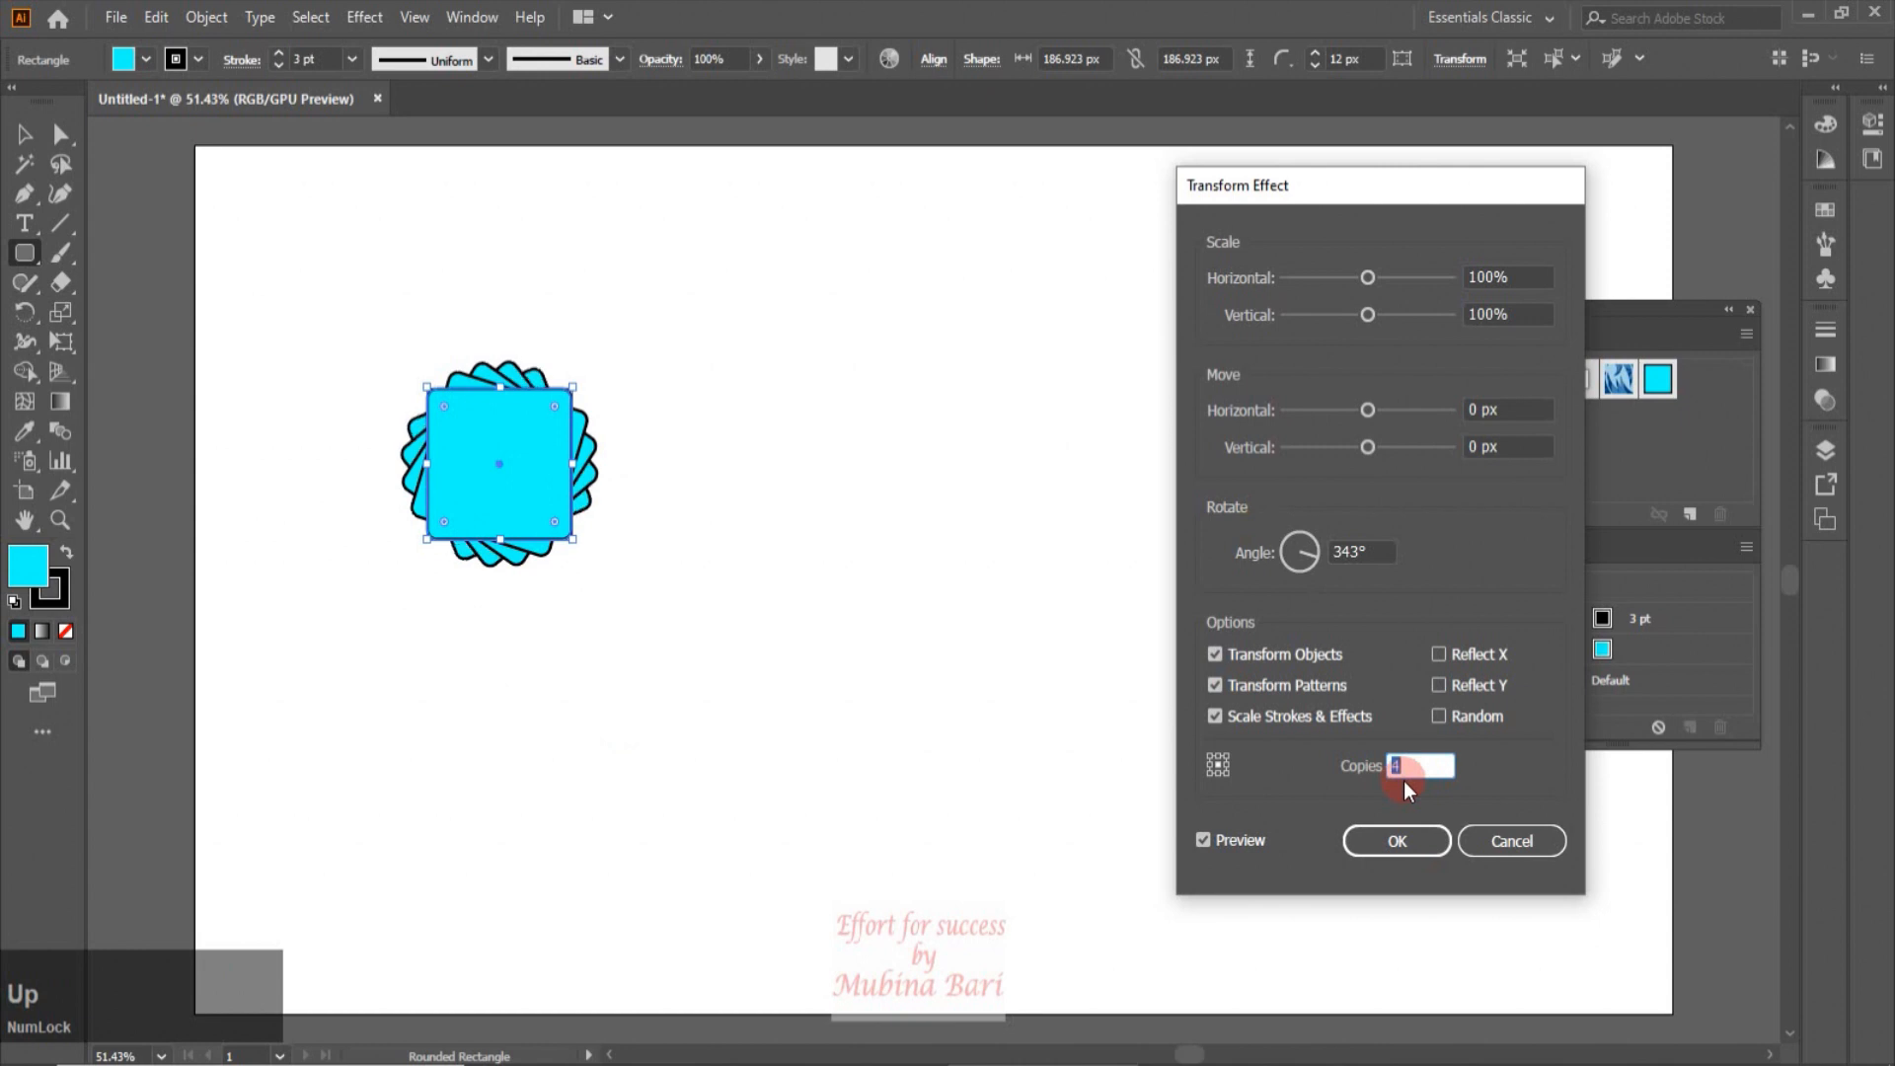
key(Down)
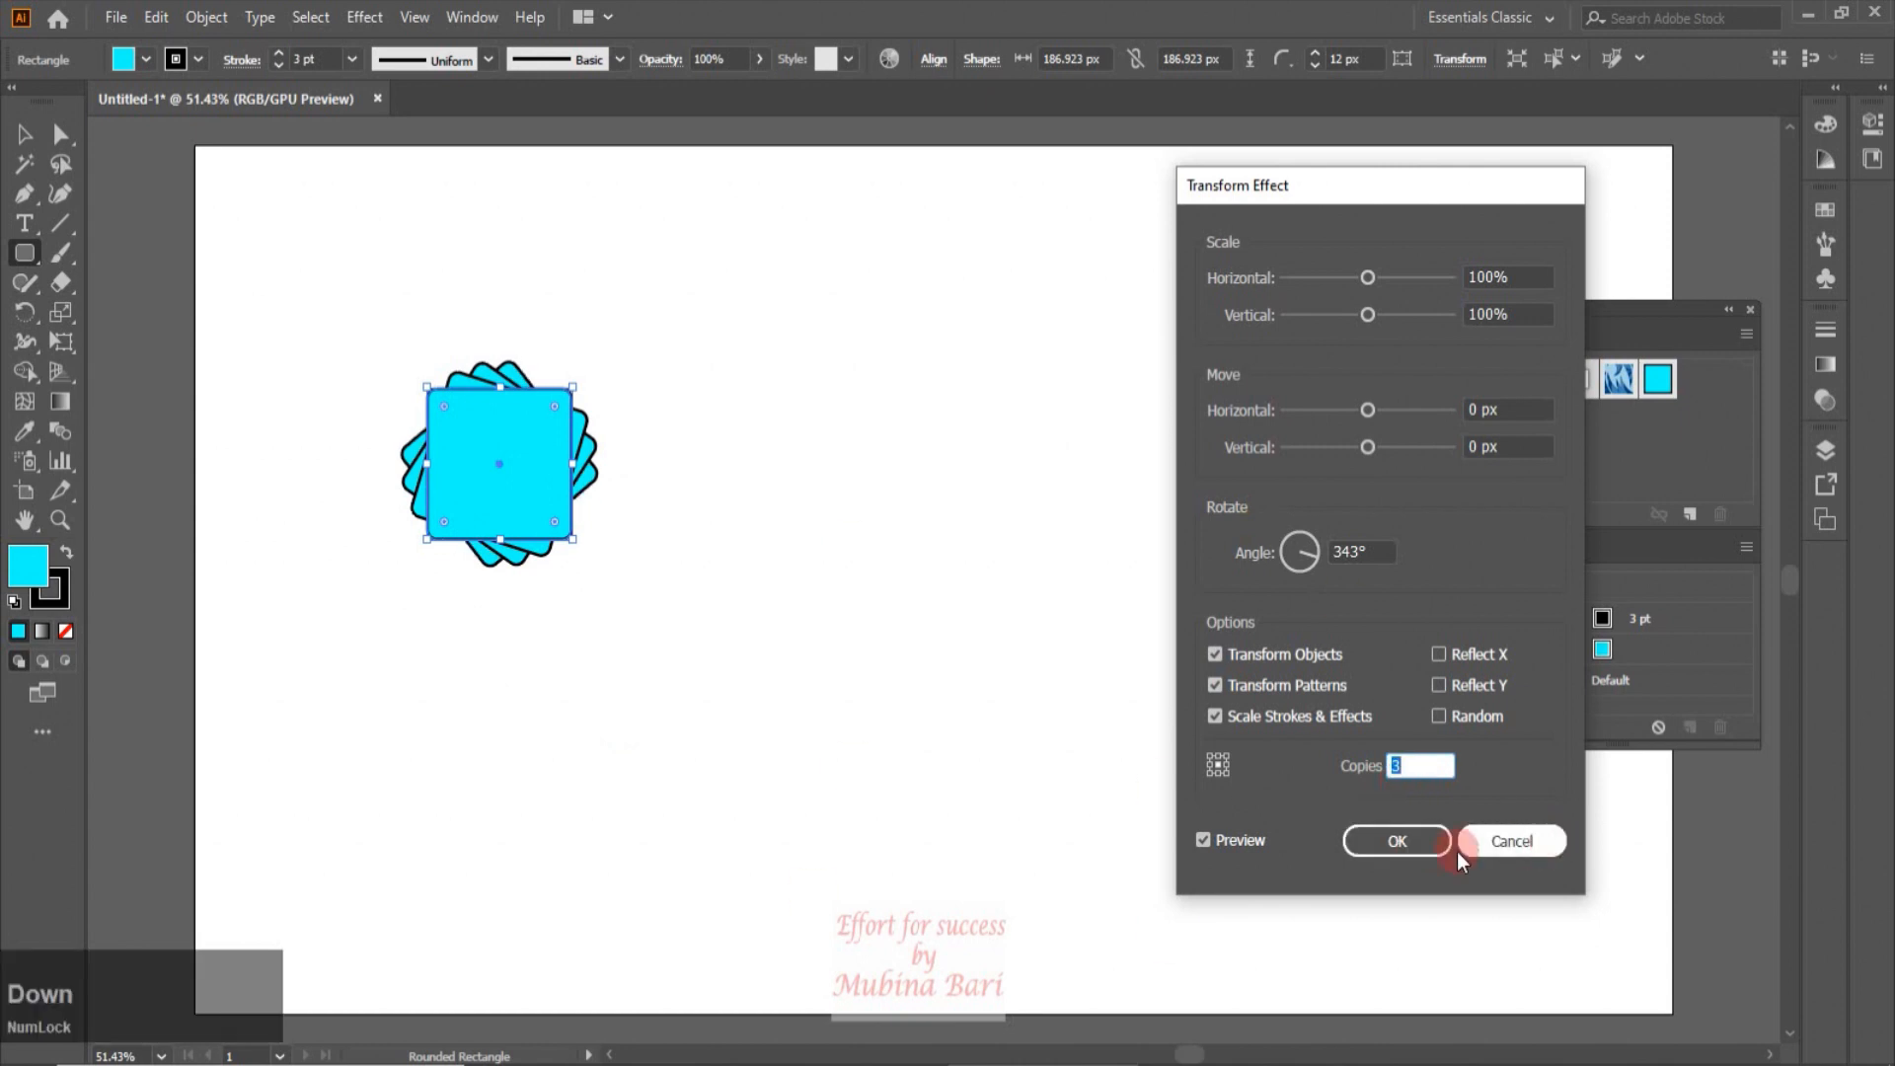
click(1413, 843)
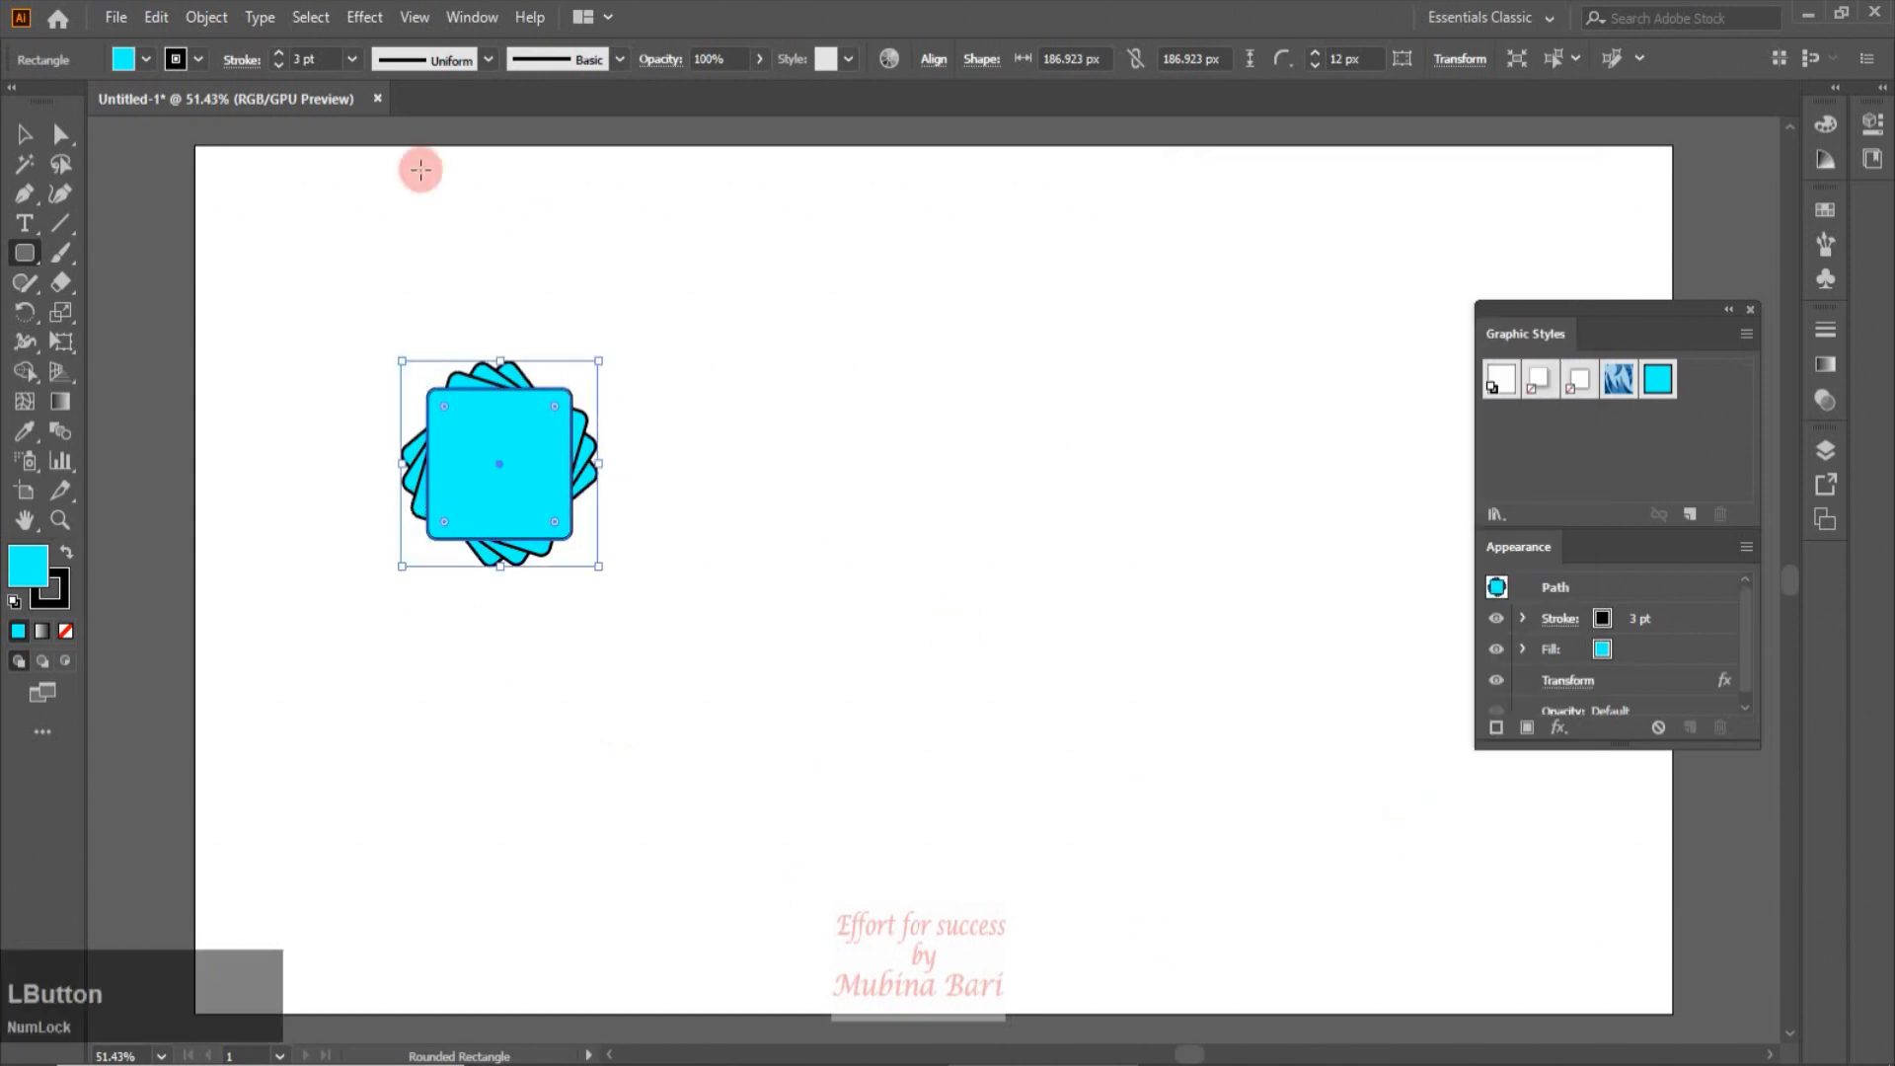
Step: Save the rounded square's appearance with the Transform effect as a new graphic style
click(25, 134)
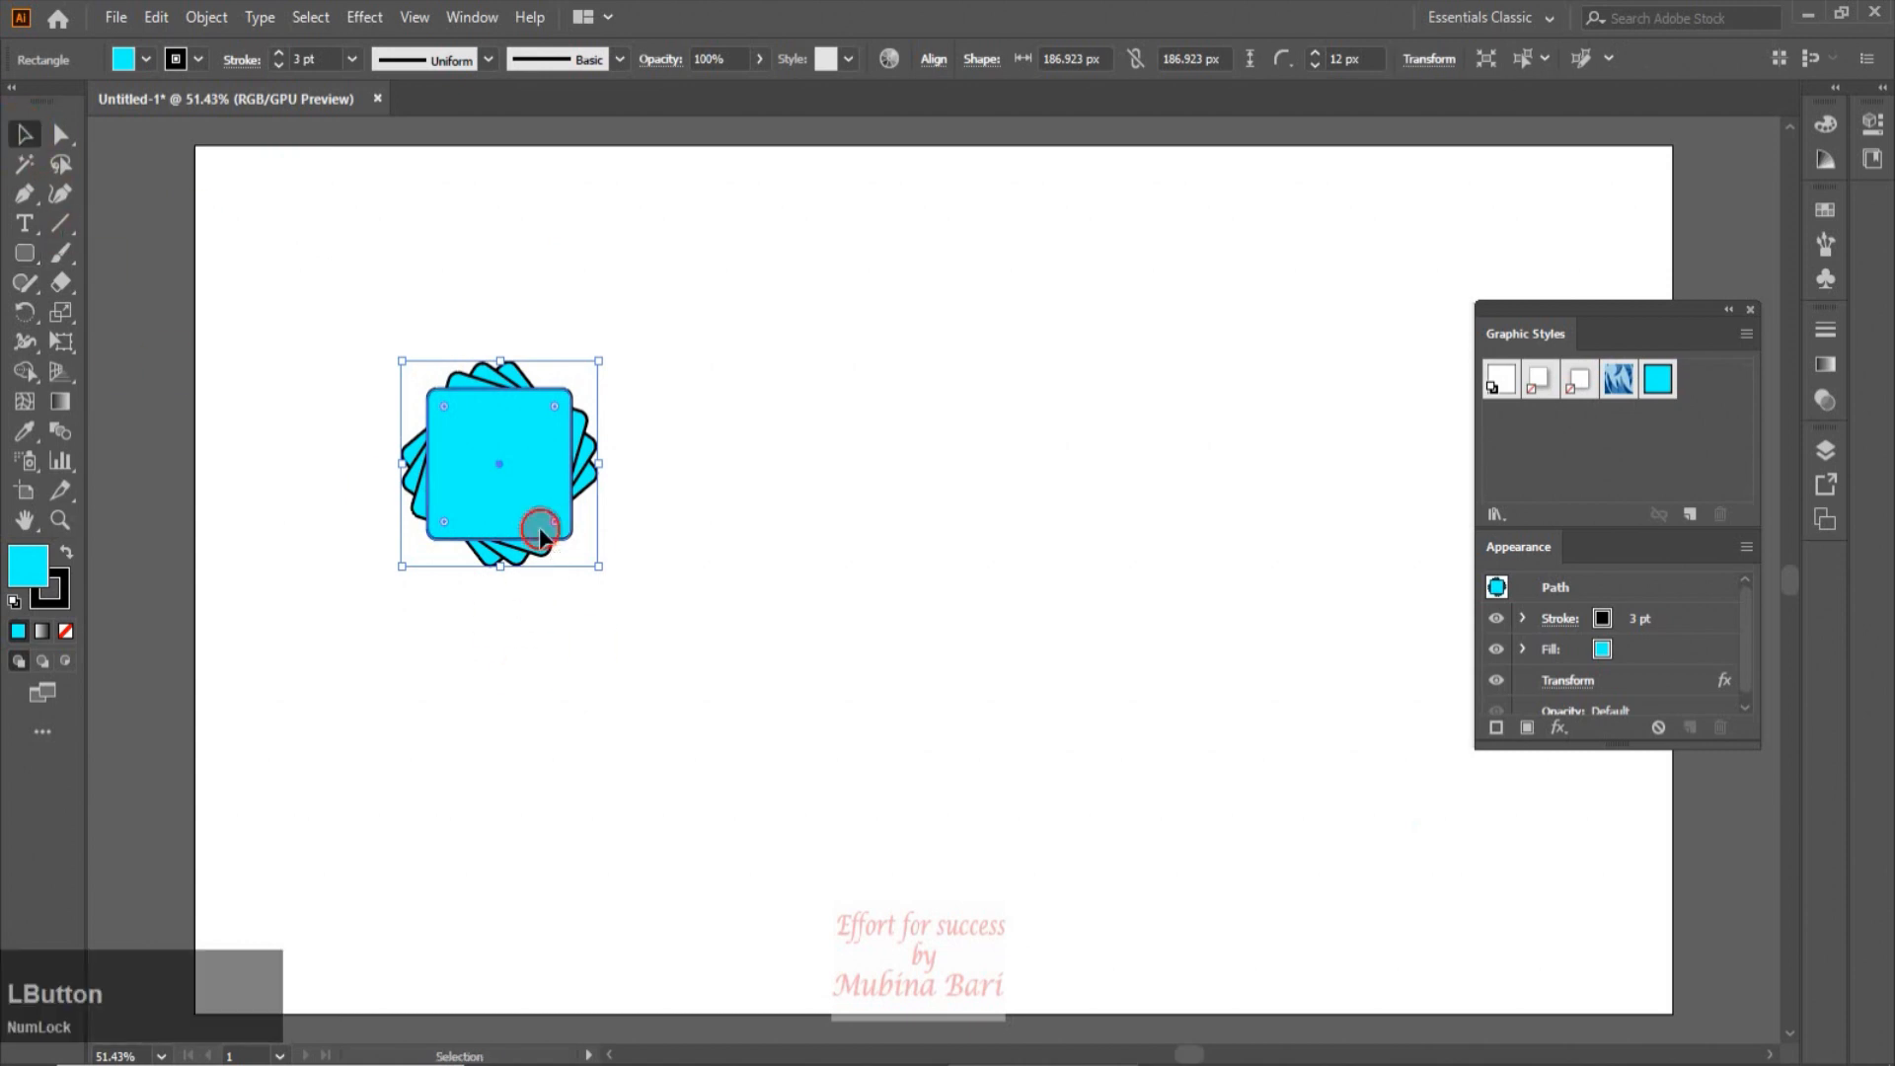
drag(539, 527, 1704, 406)
click(1697, 383)
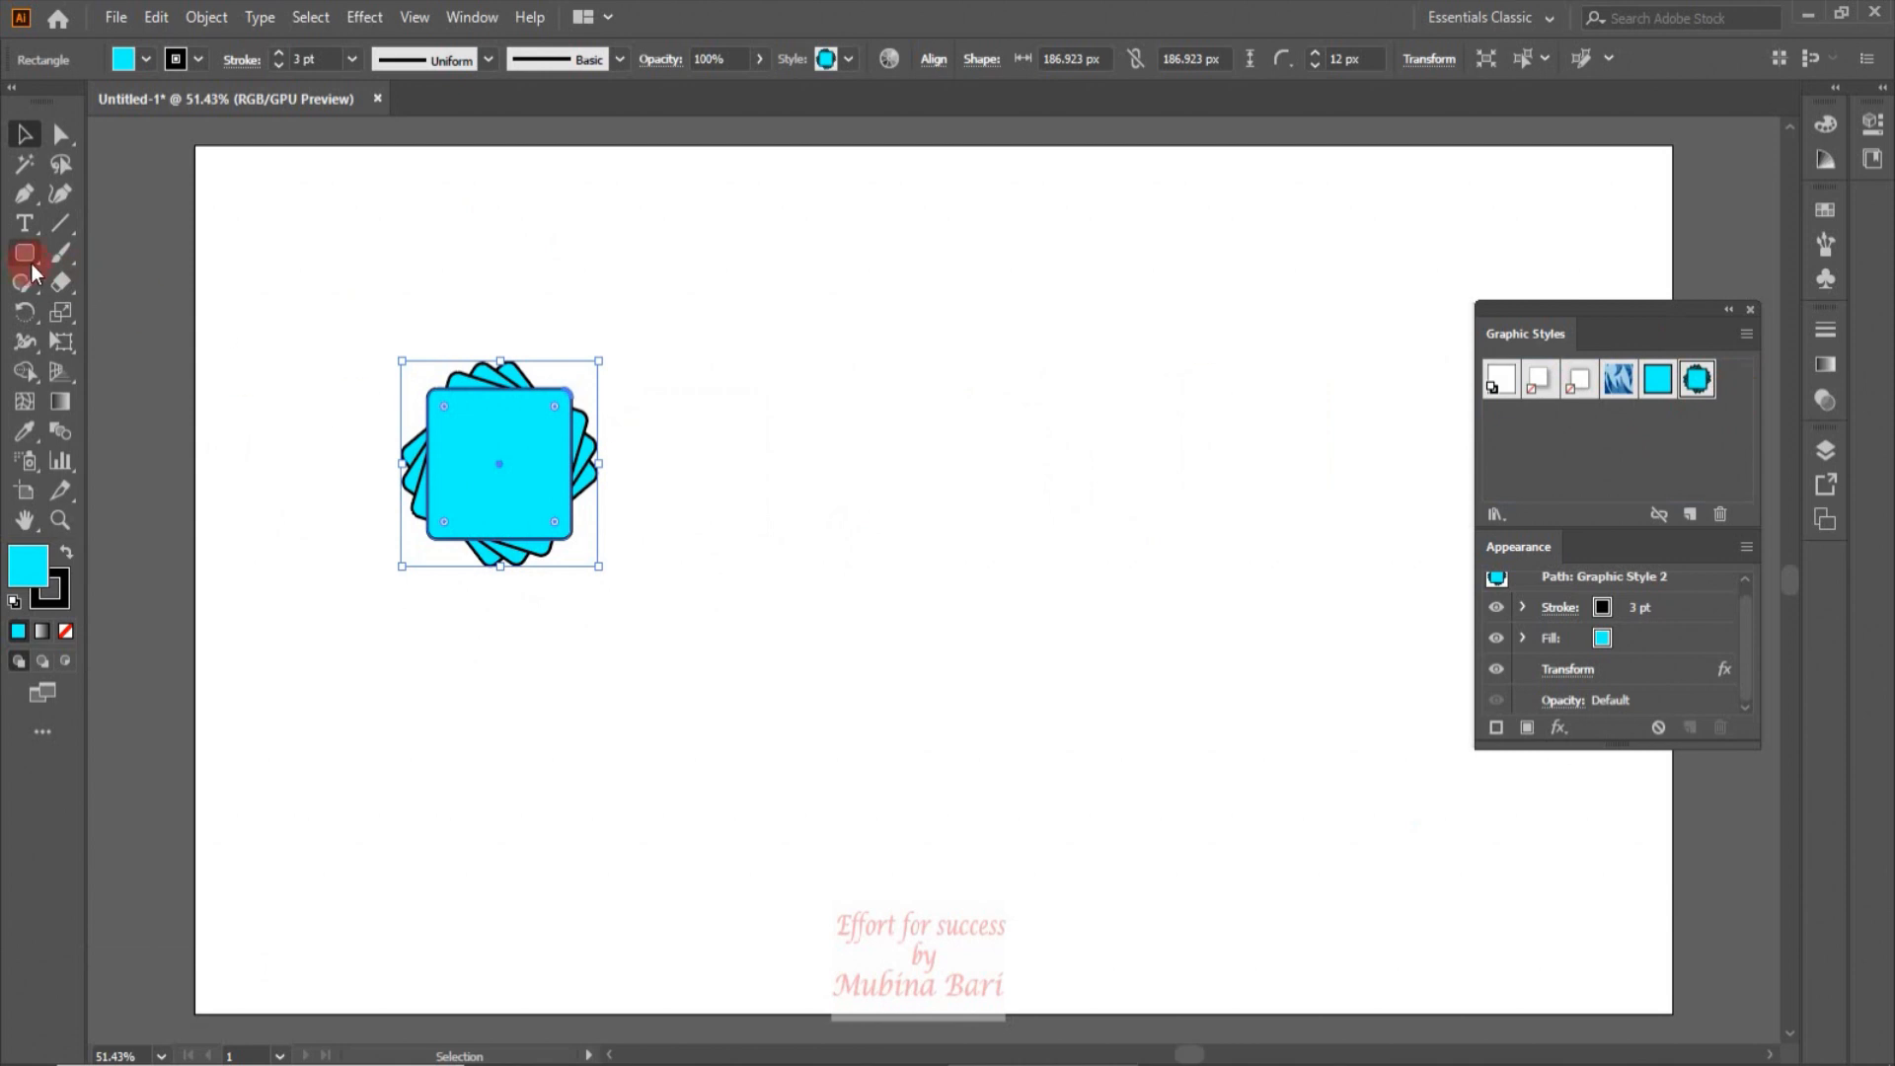
Step: Draw a star about 289 by 288 px beside the square and apply the graphic style containing the Transform effect
drag(28, 261, 106, 353)
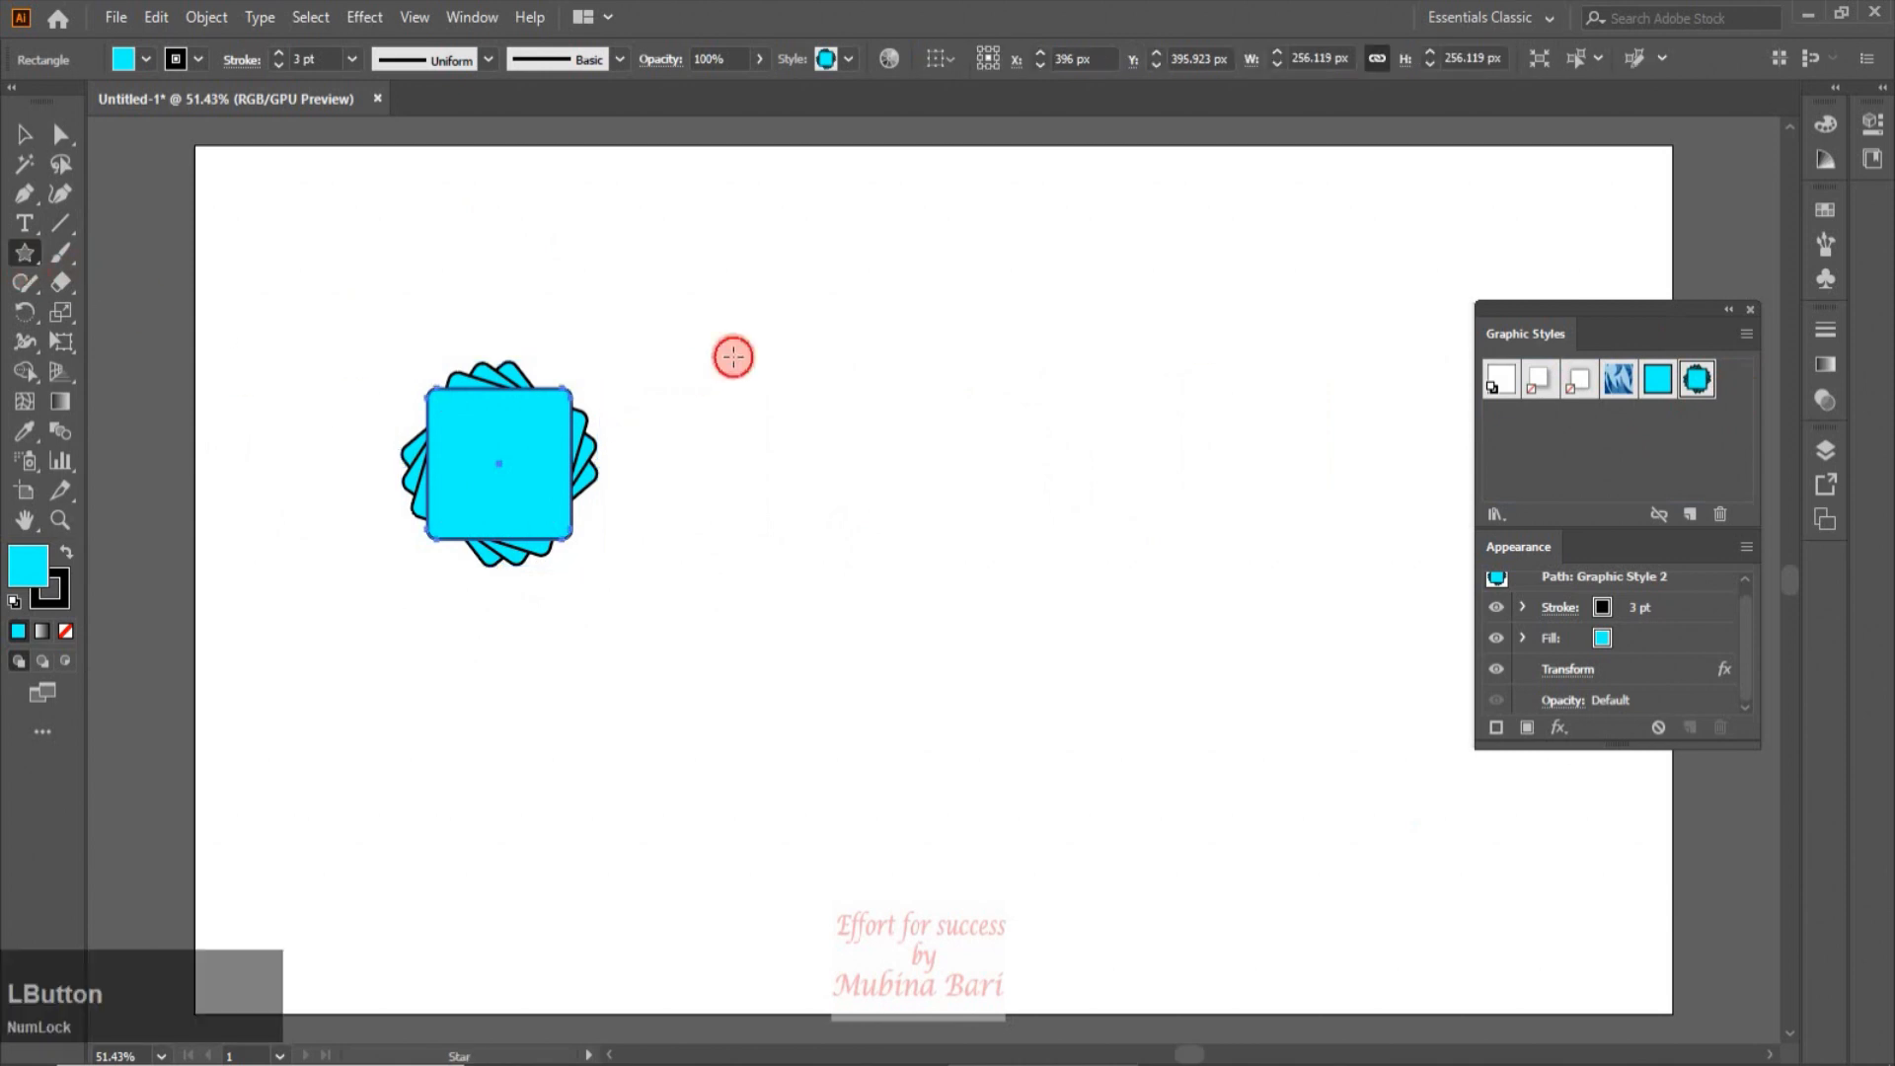
drag(734, 358, 808, 443)
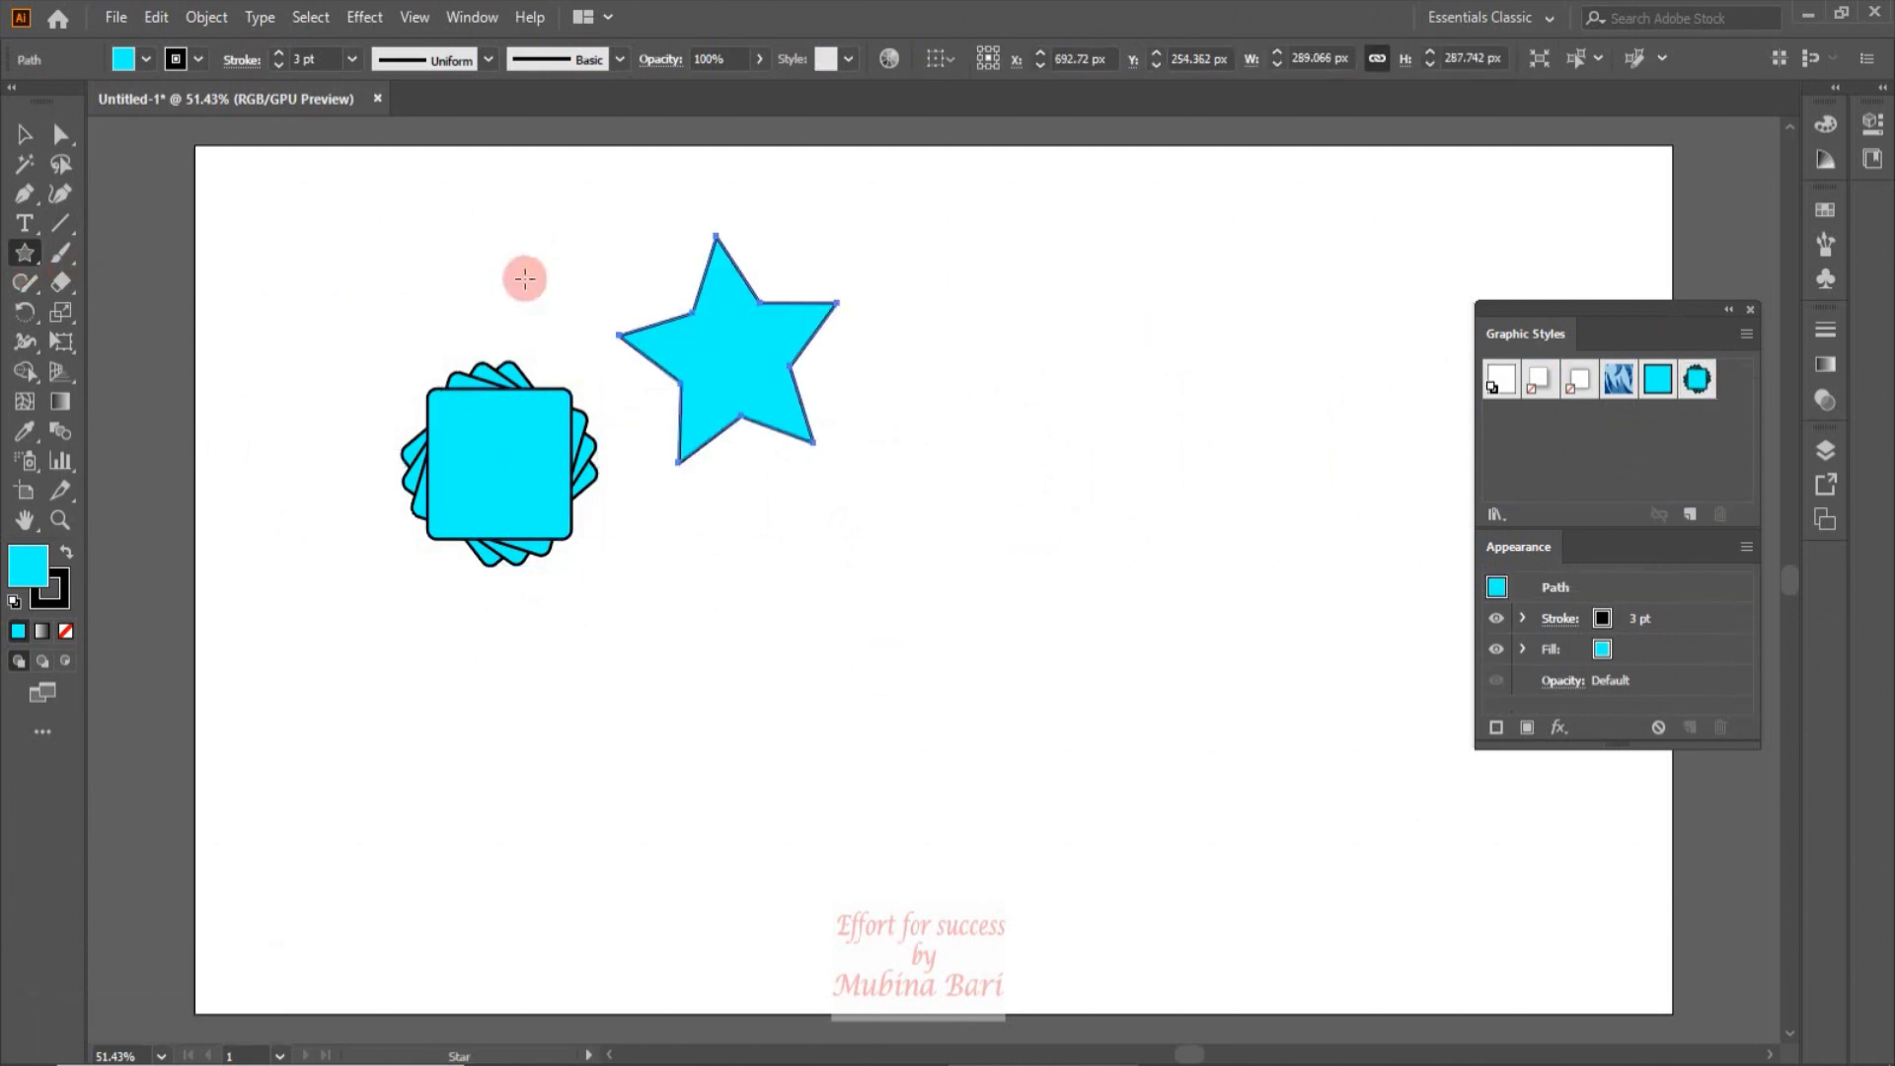
click(24, 138)
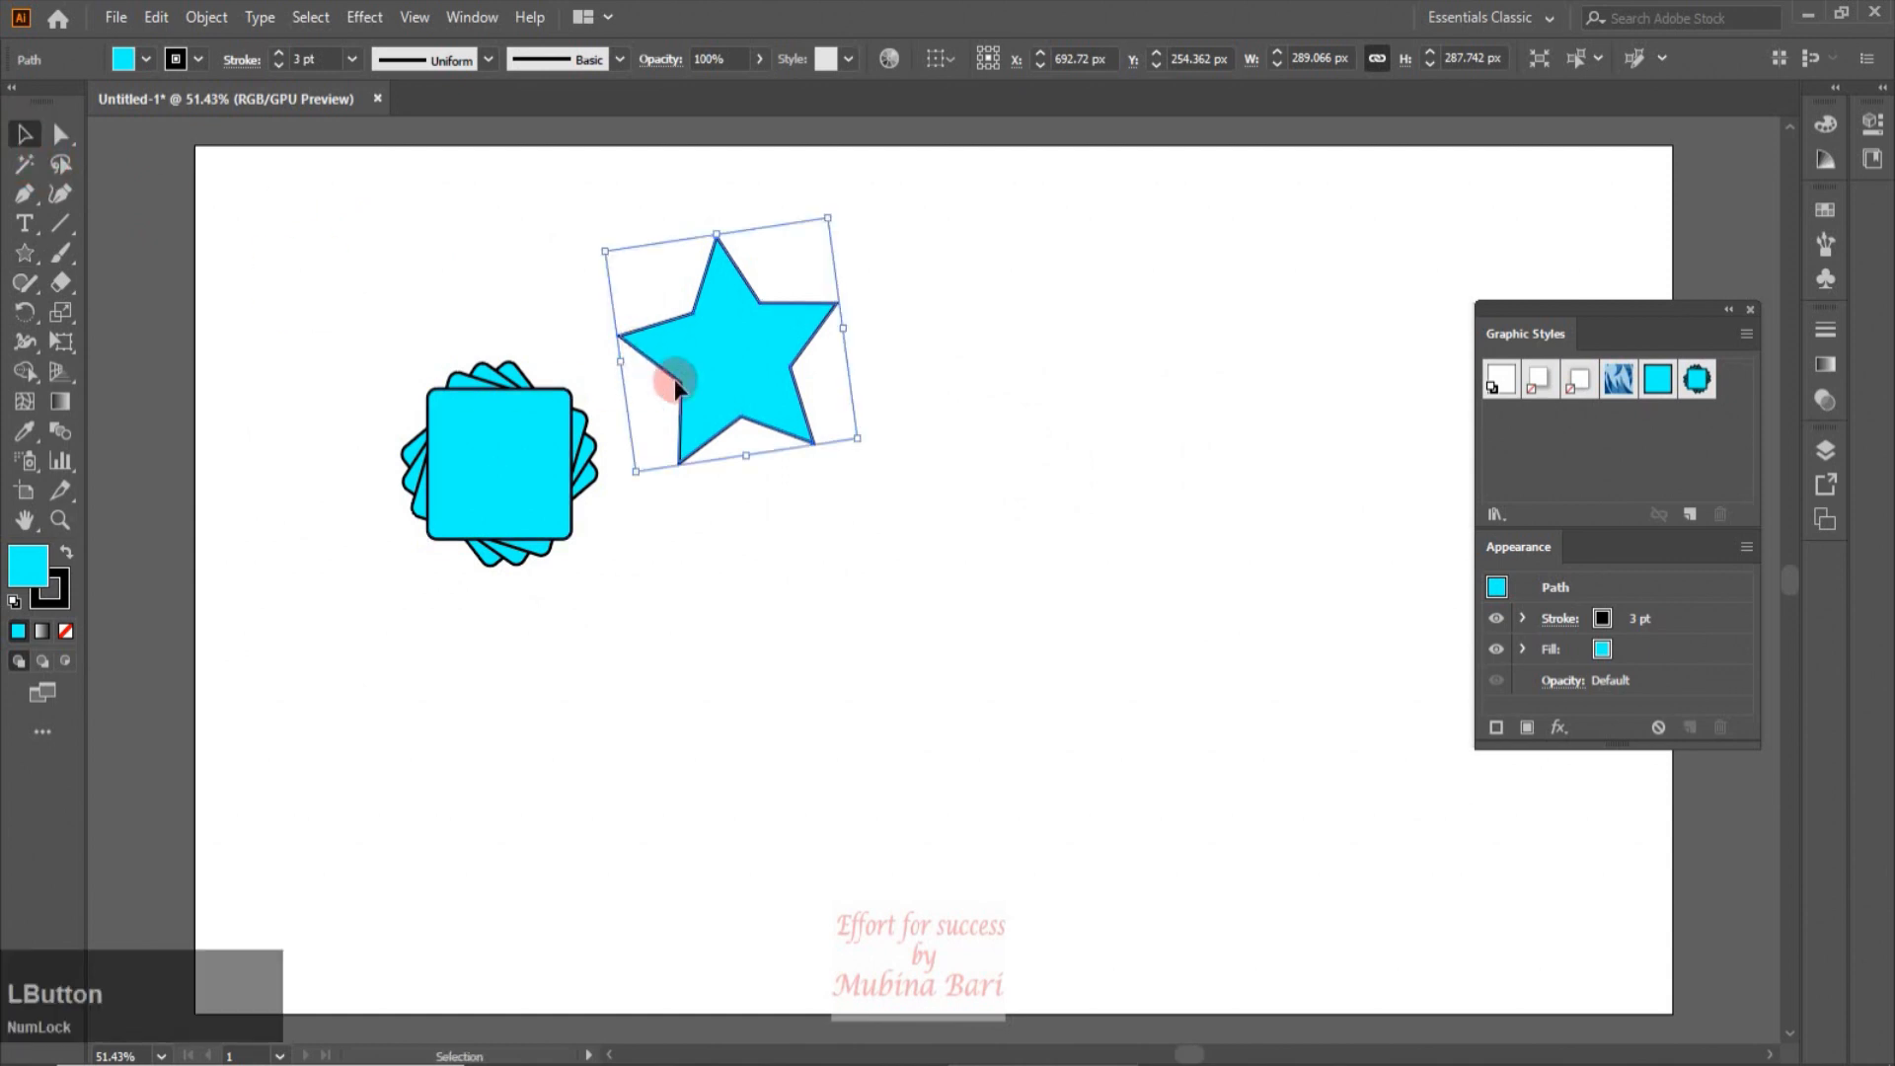
click(1698, 381)
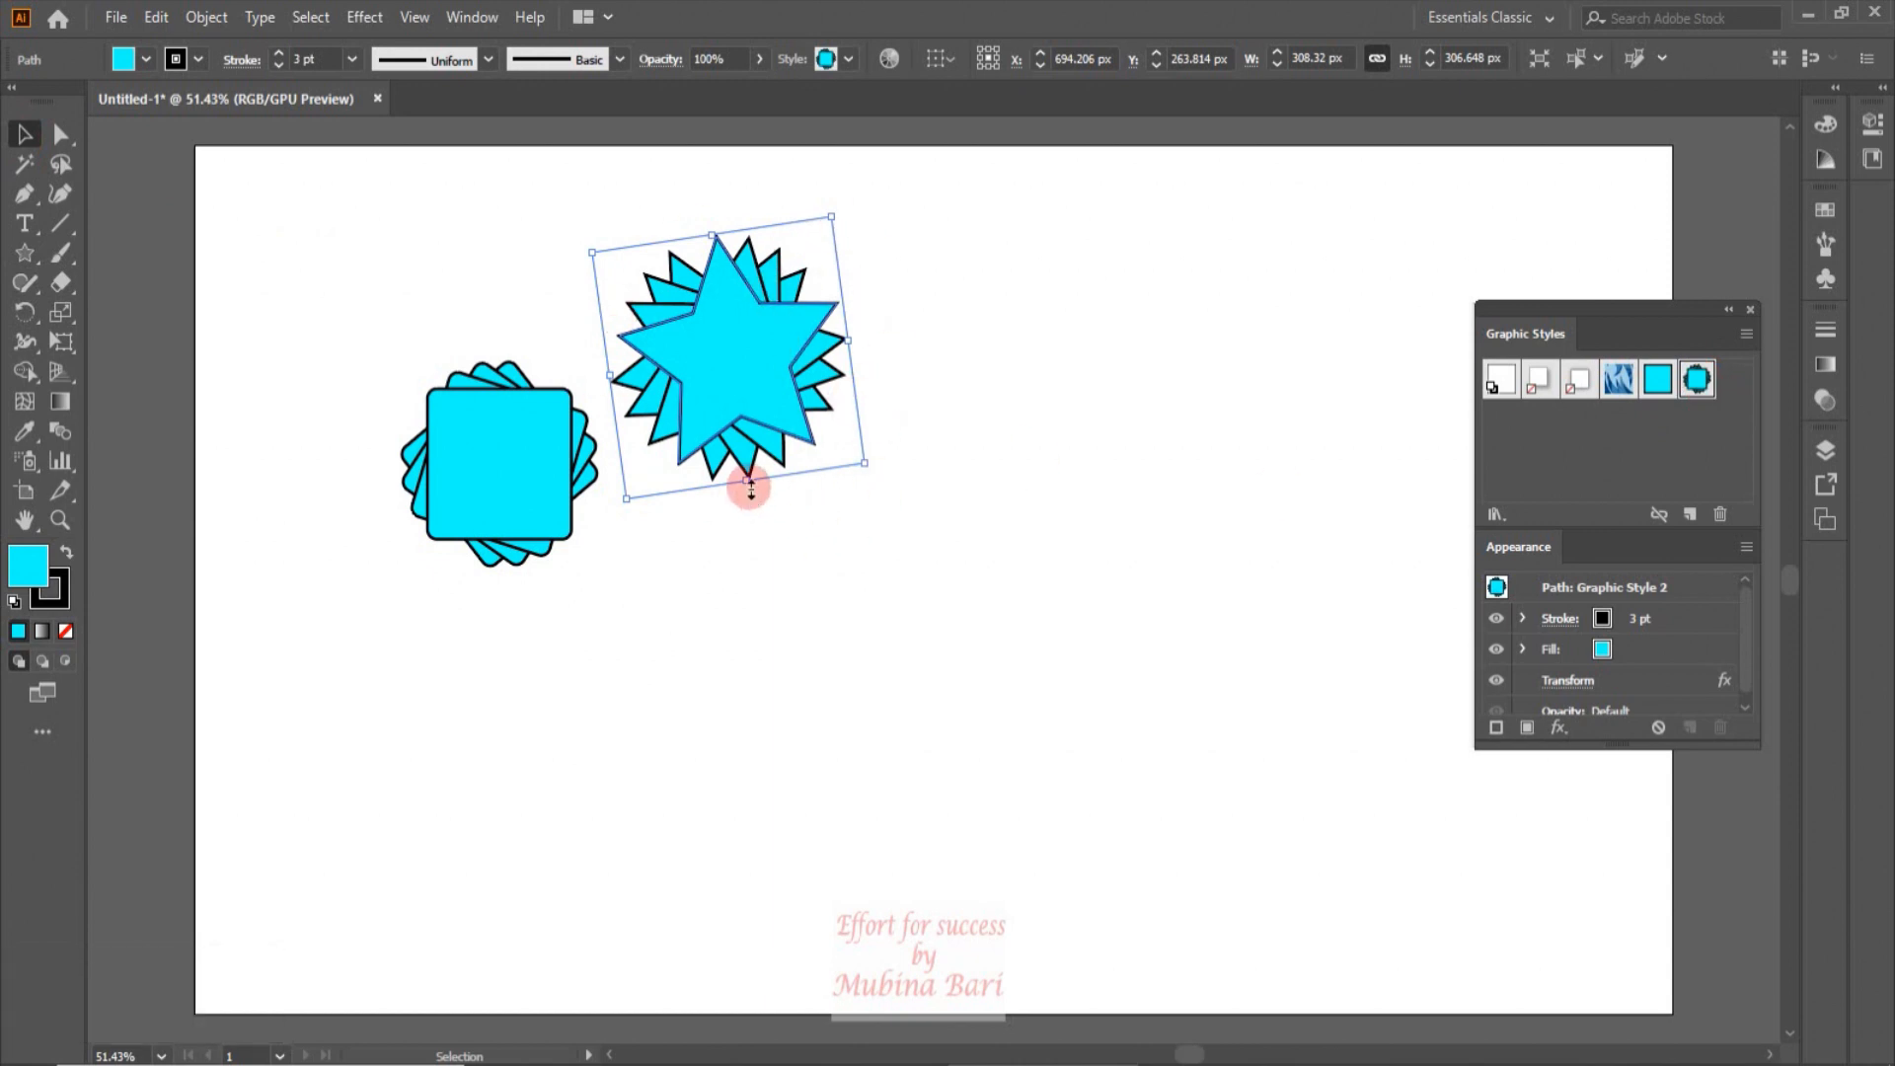
Step: Delete the rounded square with the Transform effect and draw a large hexagon below and to the left of the star
click(533, 516)
key(Delete)
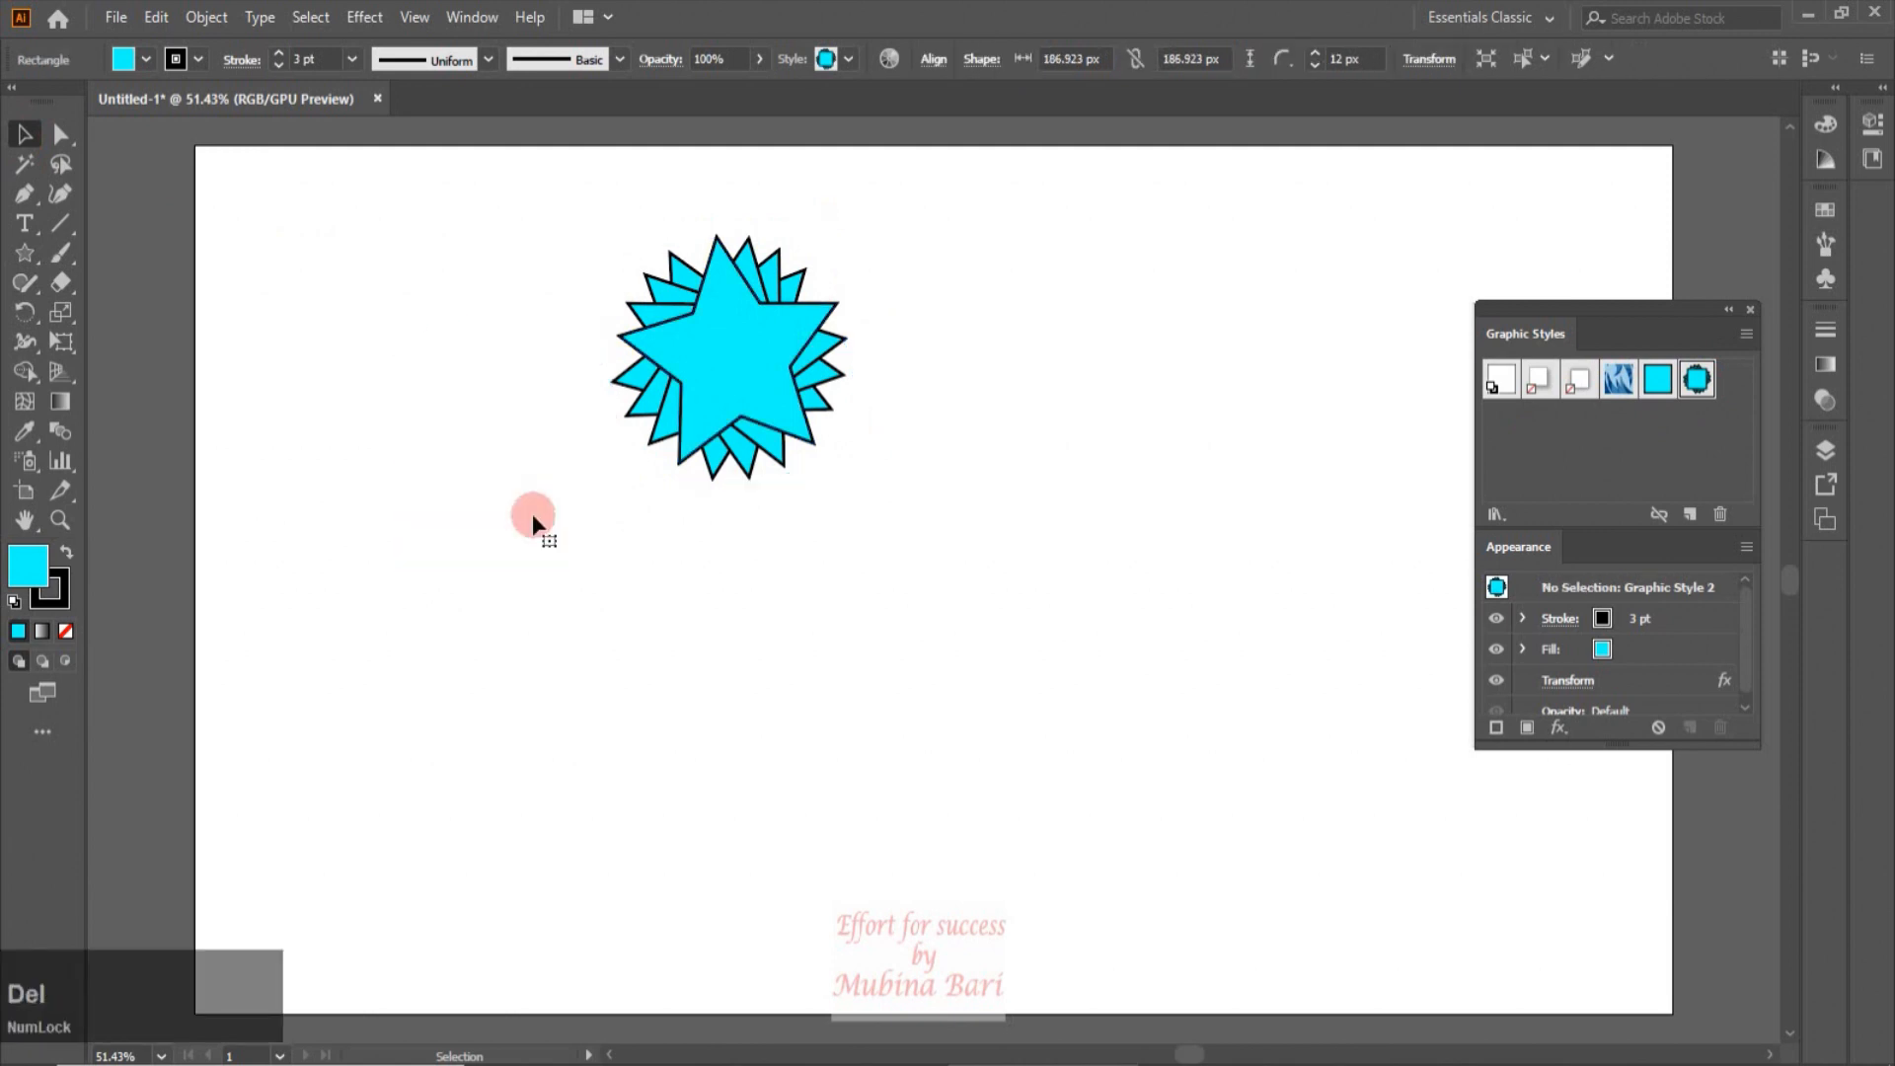
click(25, 262)
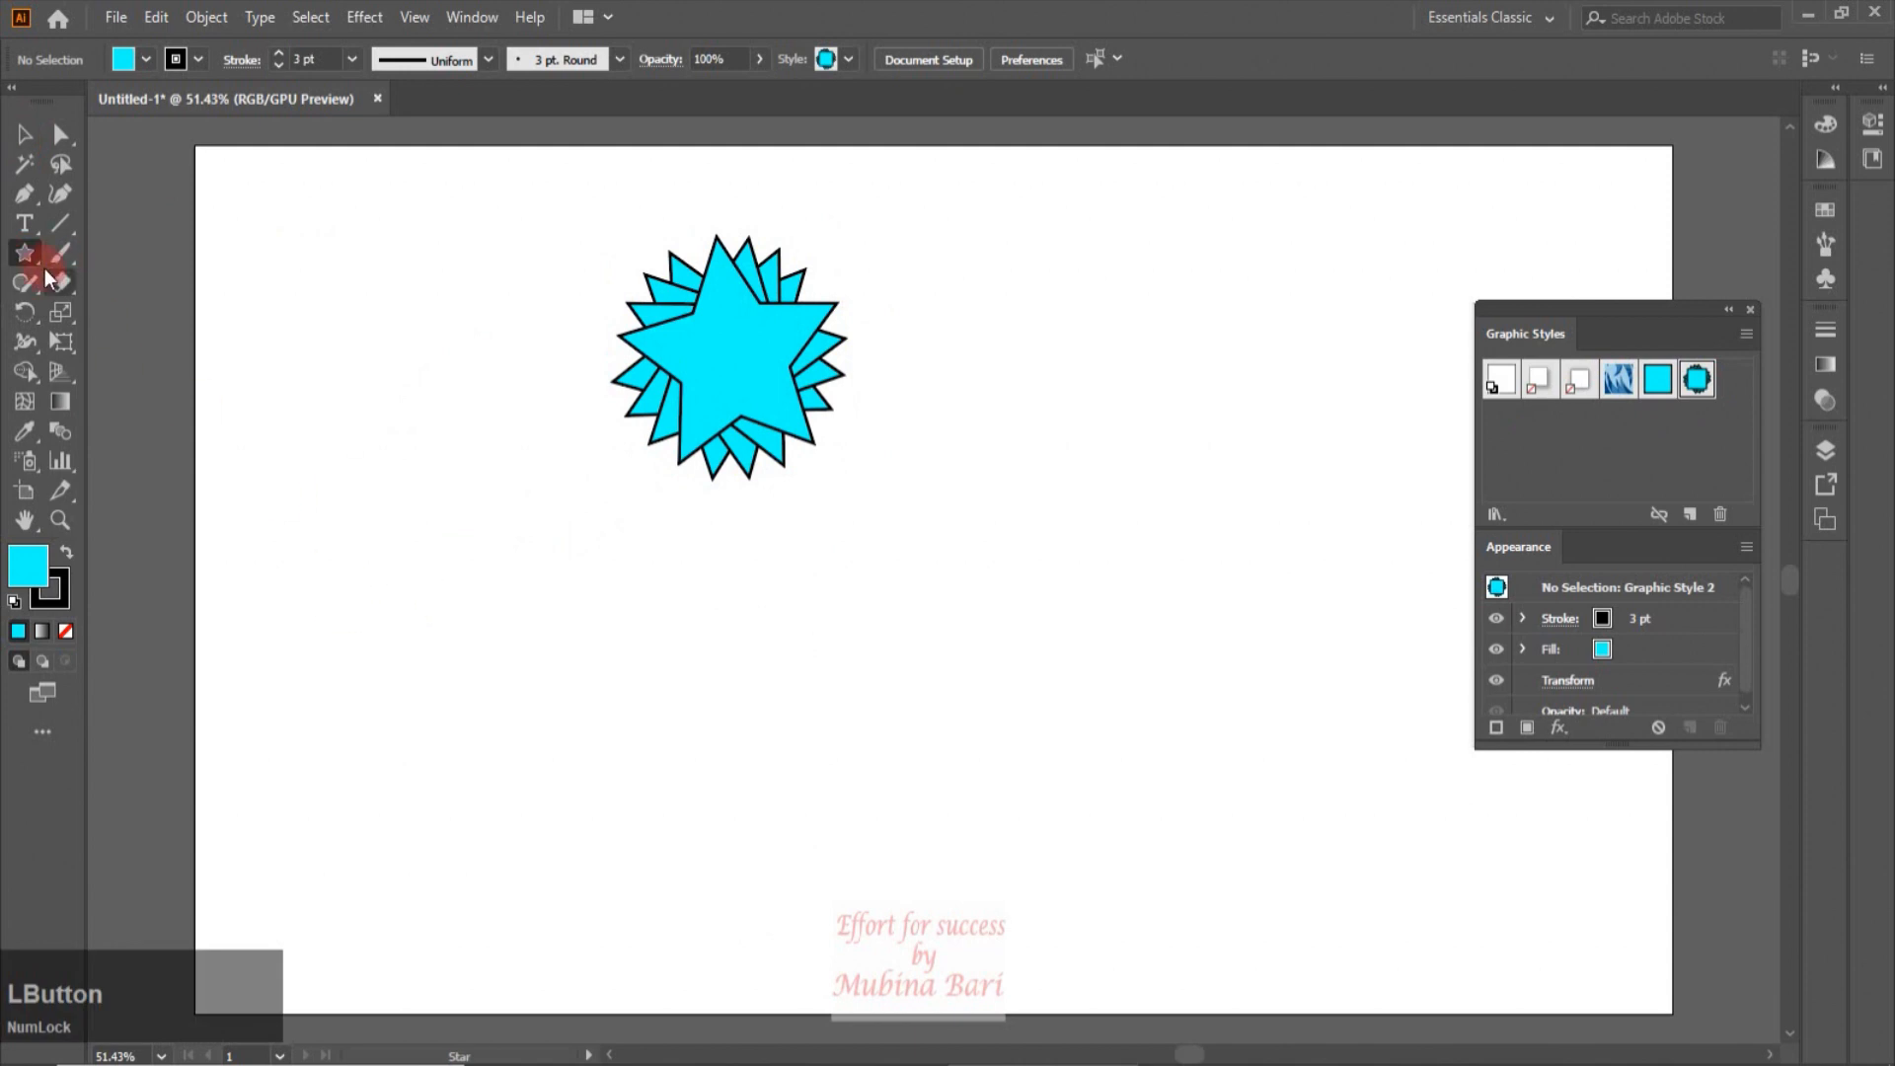
drag(34, 269, 148, 341)
drag(359, 557, 441, 656)
Step: Change the hexagon's fill to red
click(145, 58)
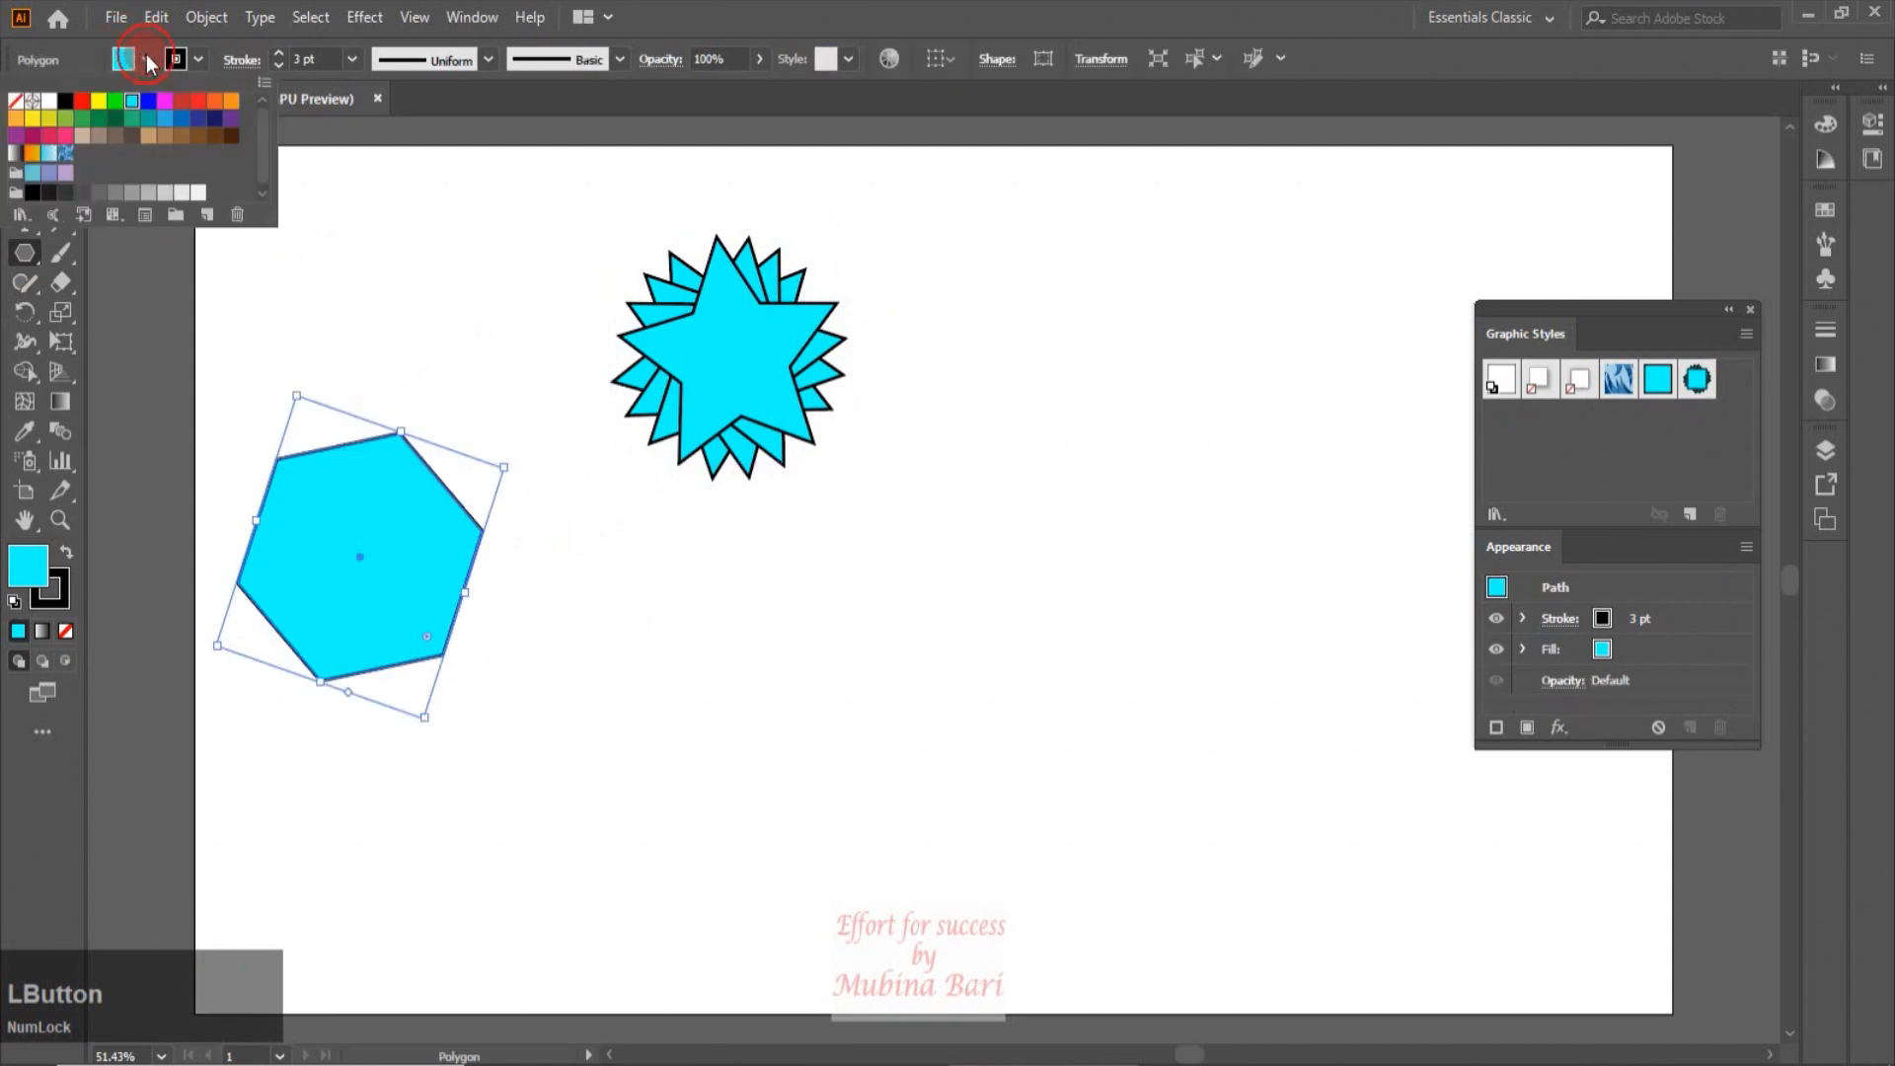
click(197, 101)
click(460, 373)
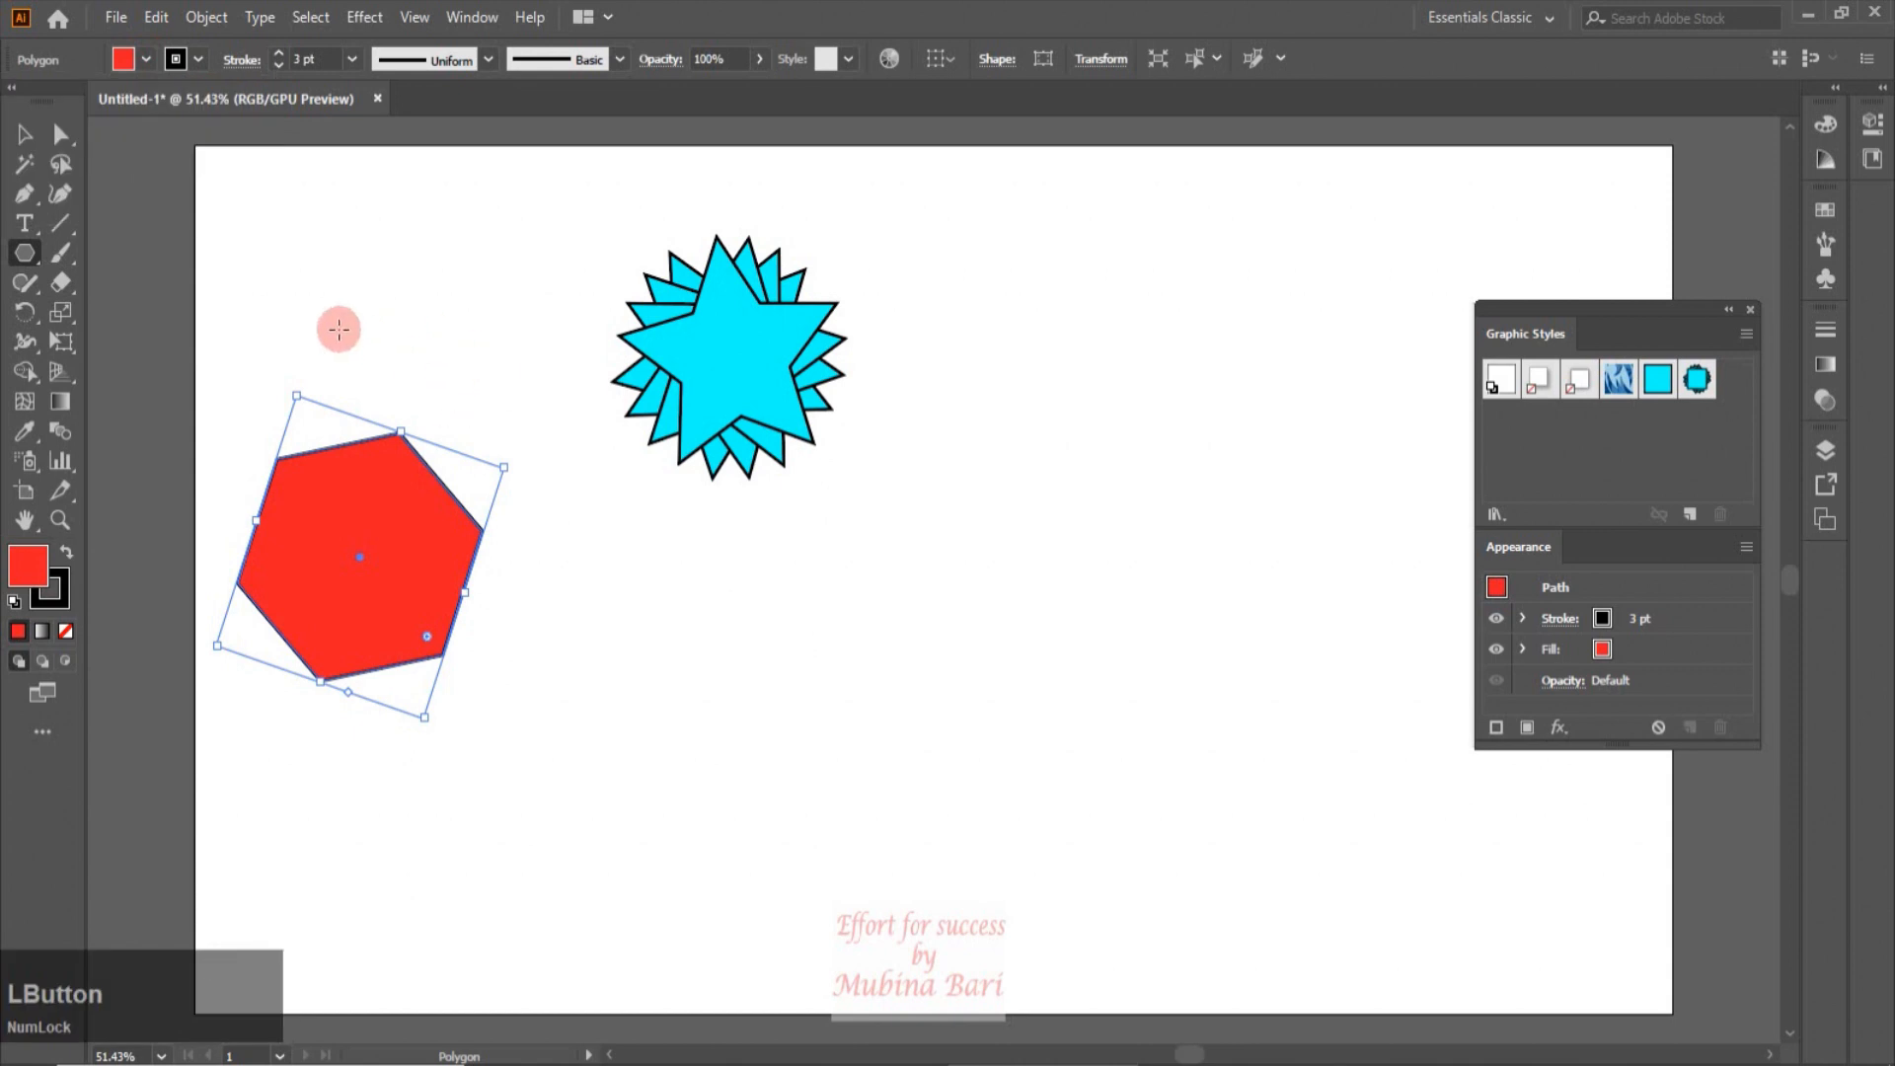
Step: Apply the Transform effect graphic style to the hexagon and move it slightly down and to the right
click(1697, 381)
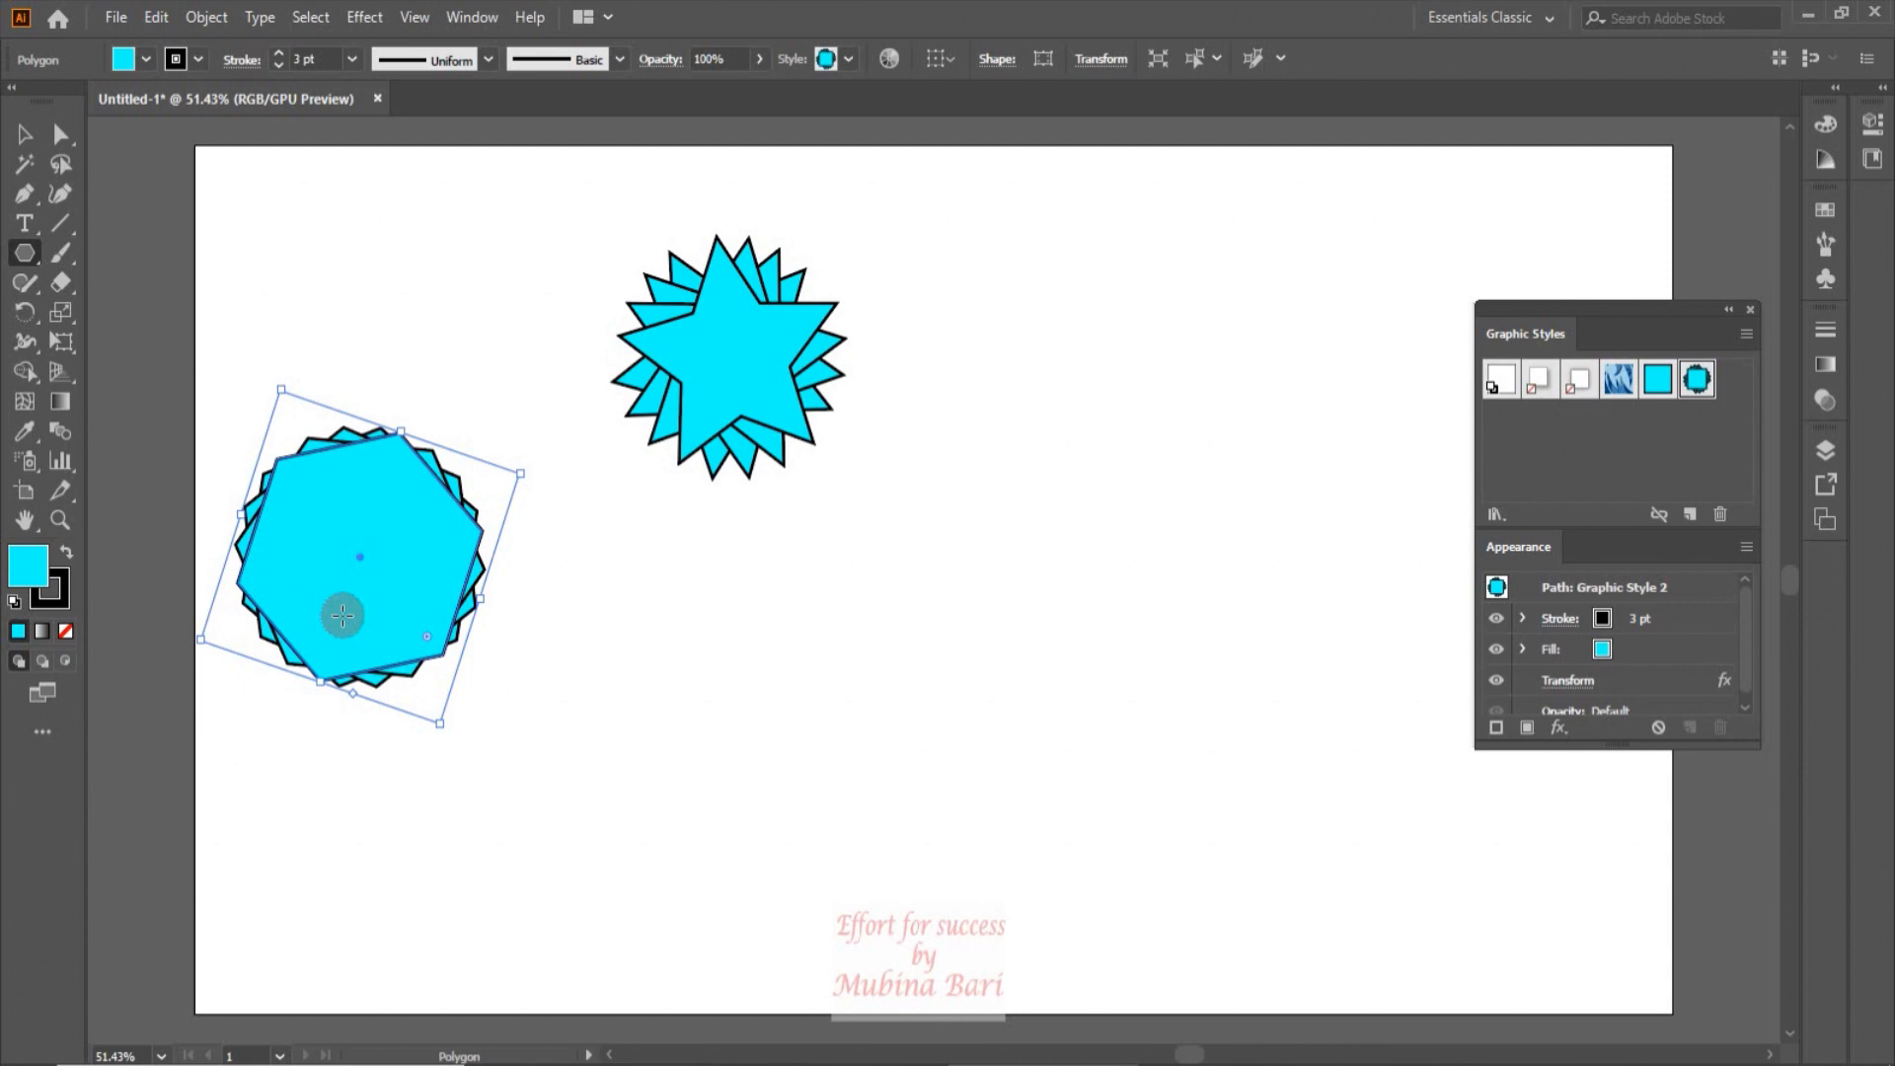
click(24, 134)
drag(448, 498, 547, 555)
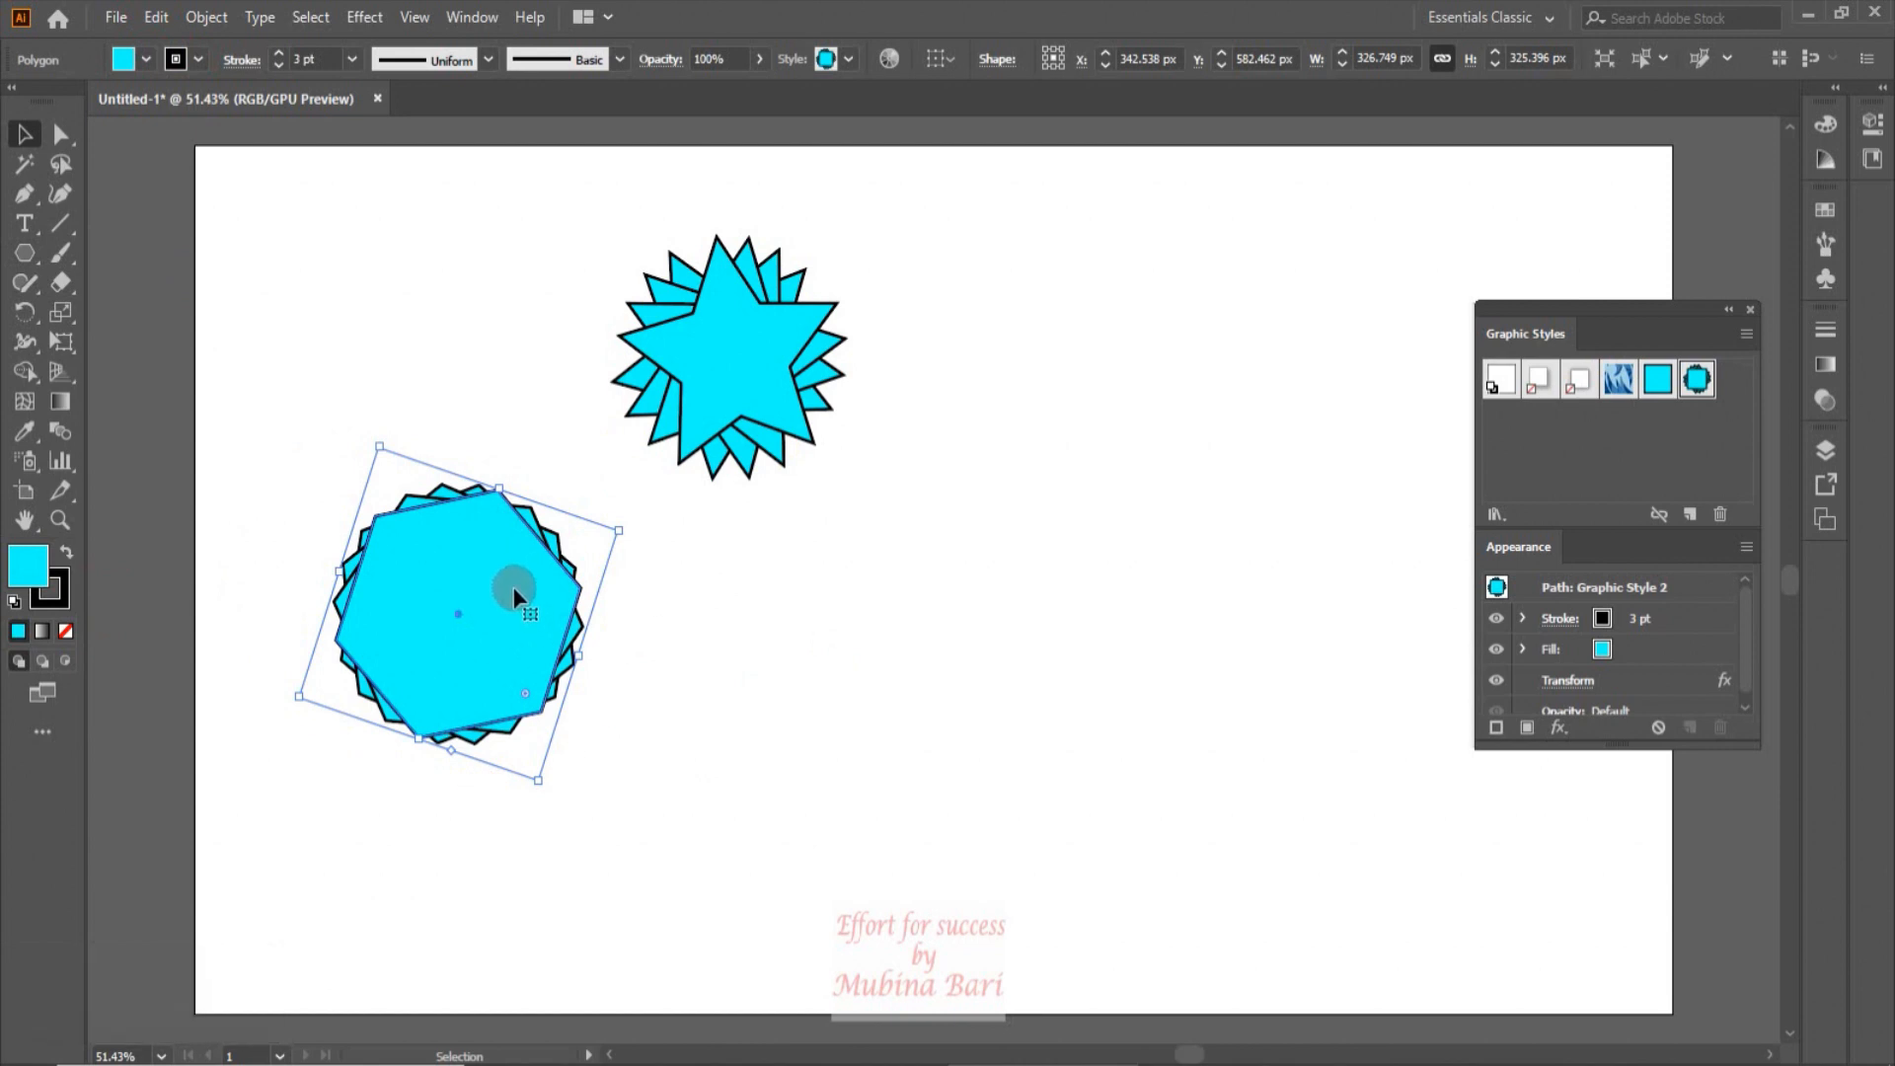
Step: Break the hexagon's link to its graphic style and compare its style link with the star's
click(1660, 516)
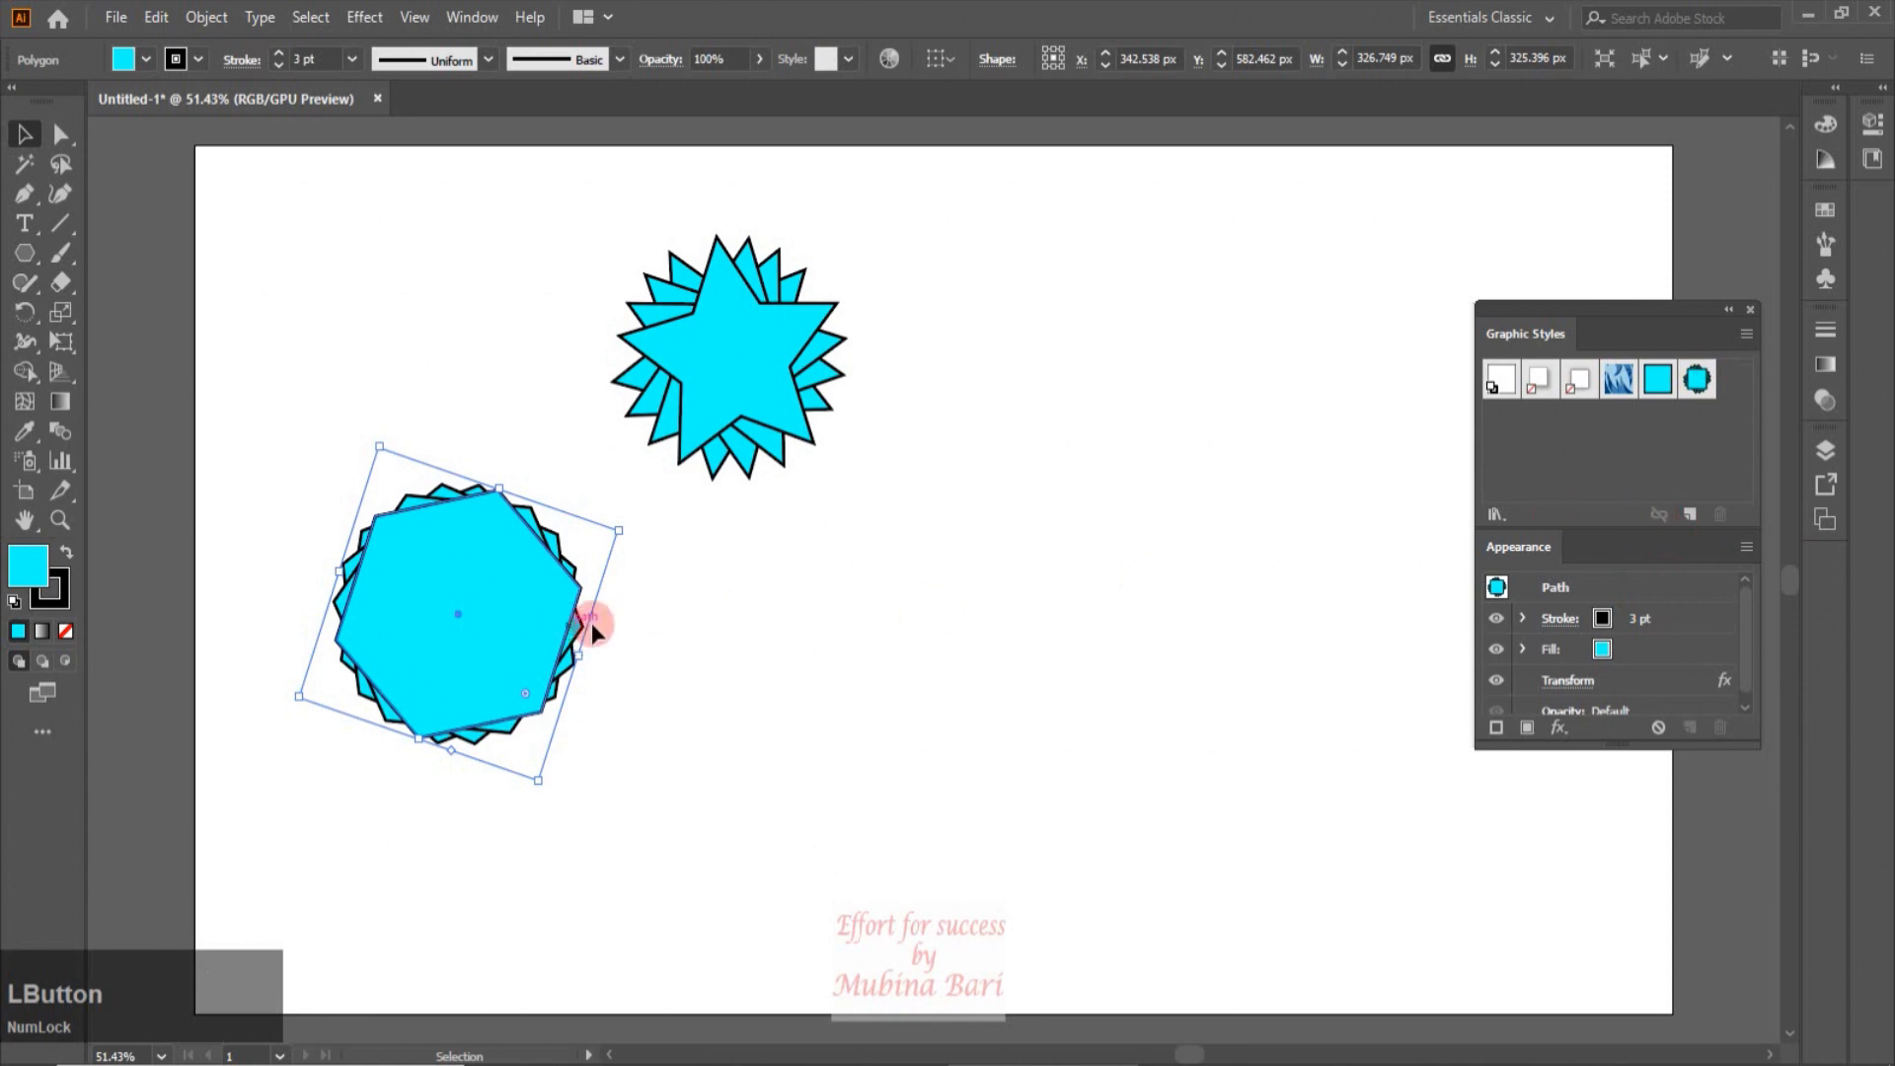
click(762, 634)
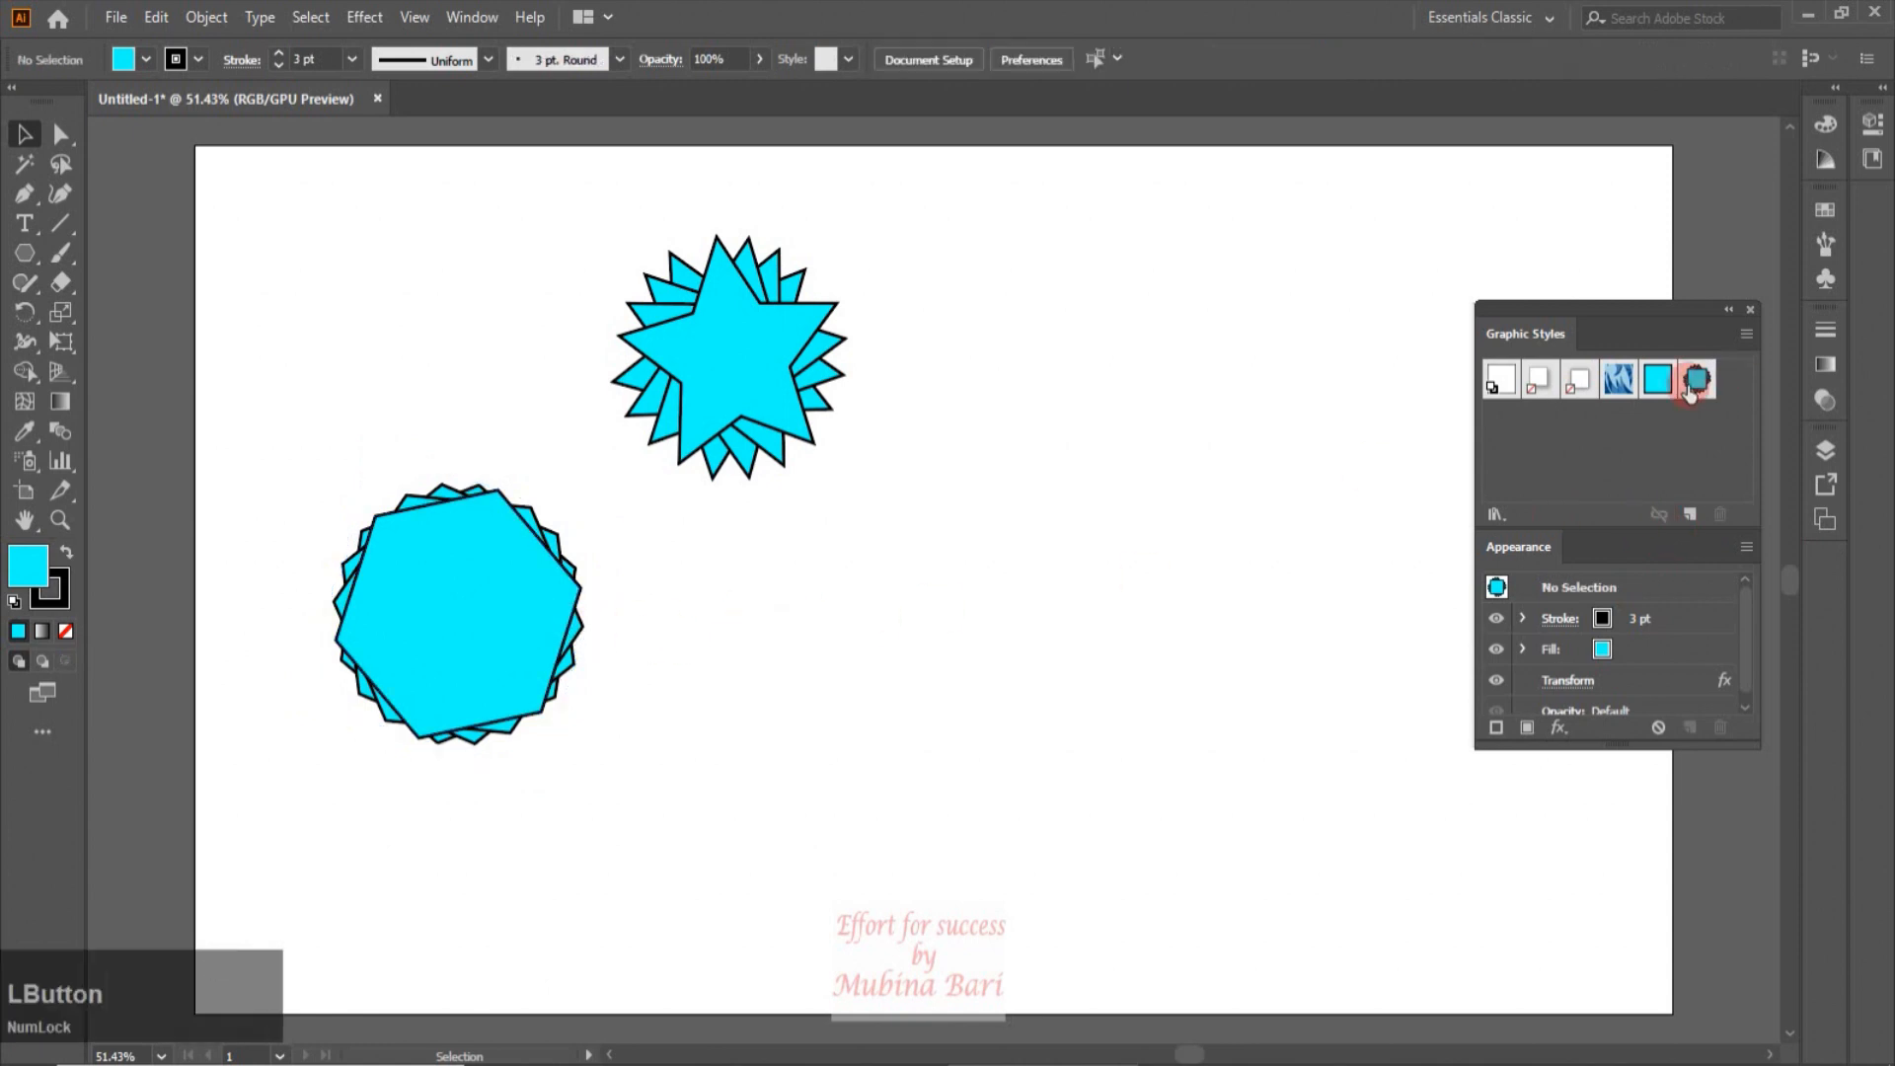
click(511, 622)
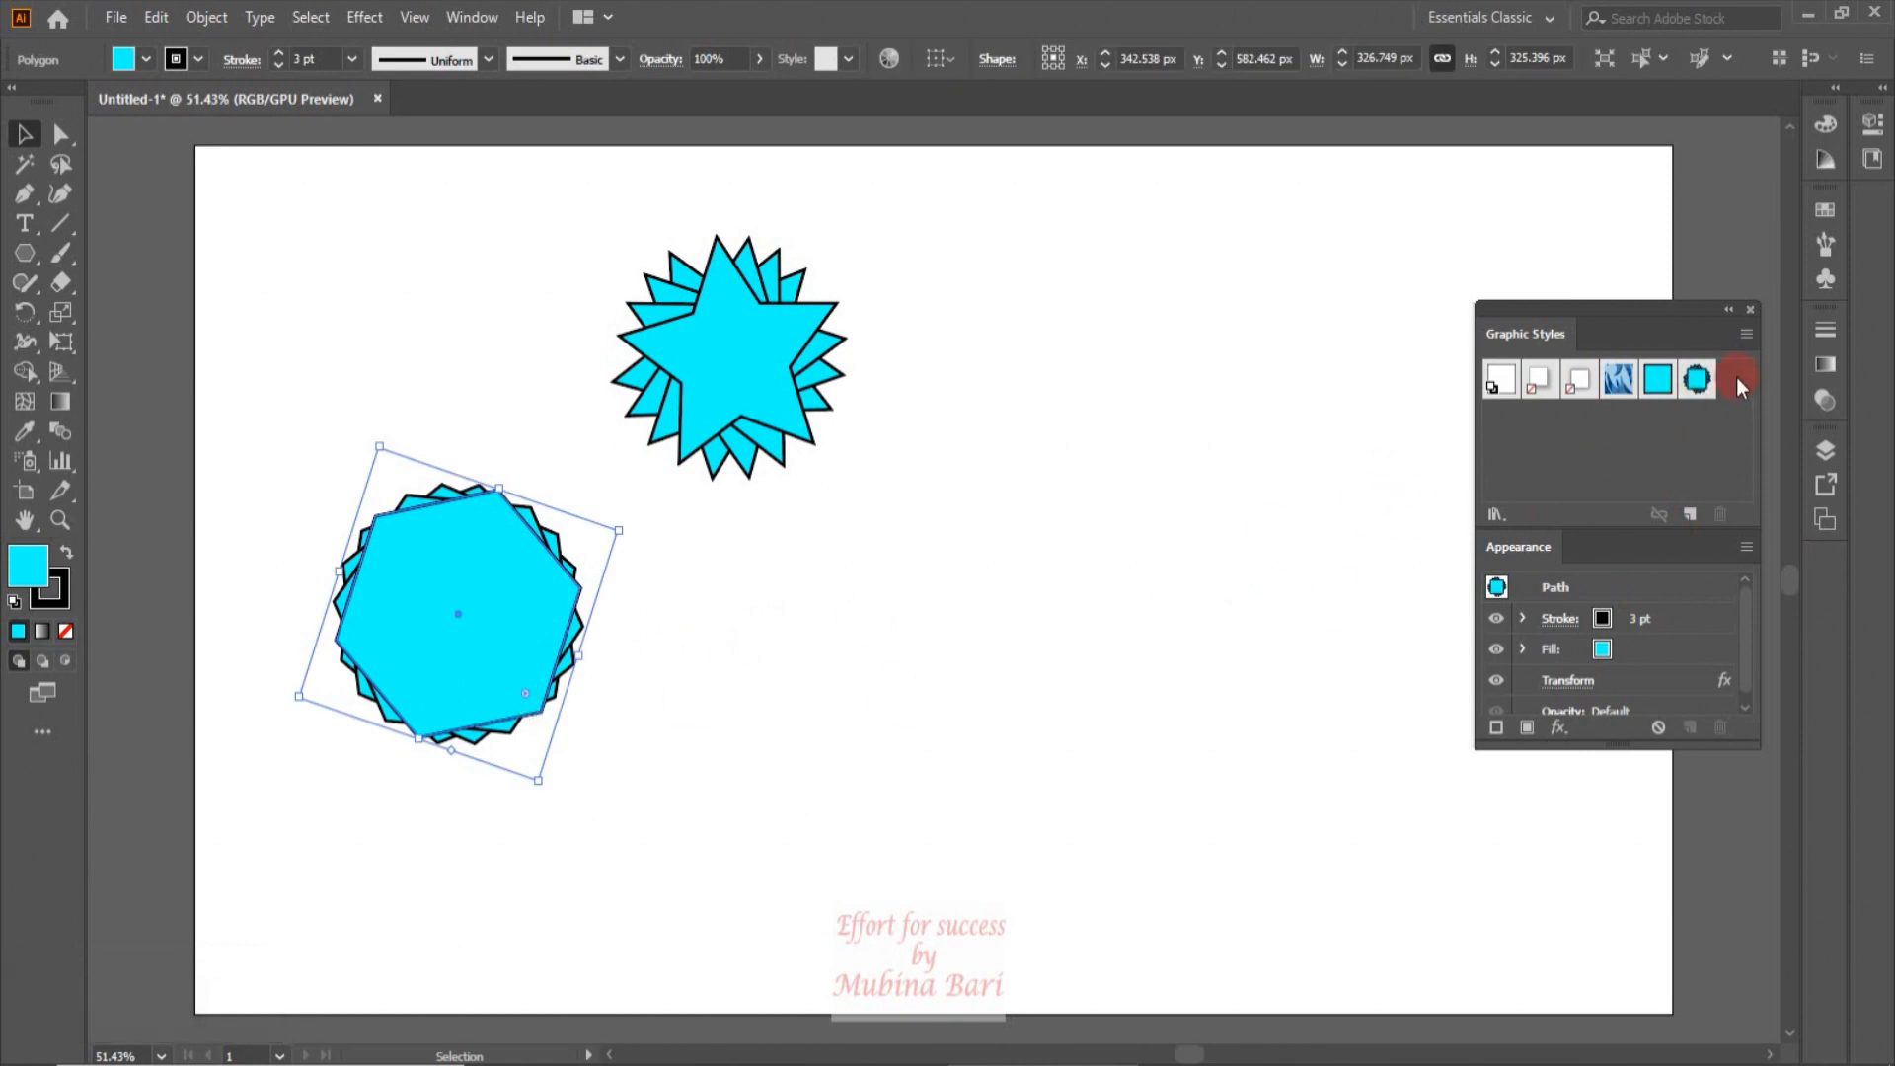
click(783, 413)
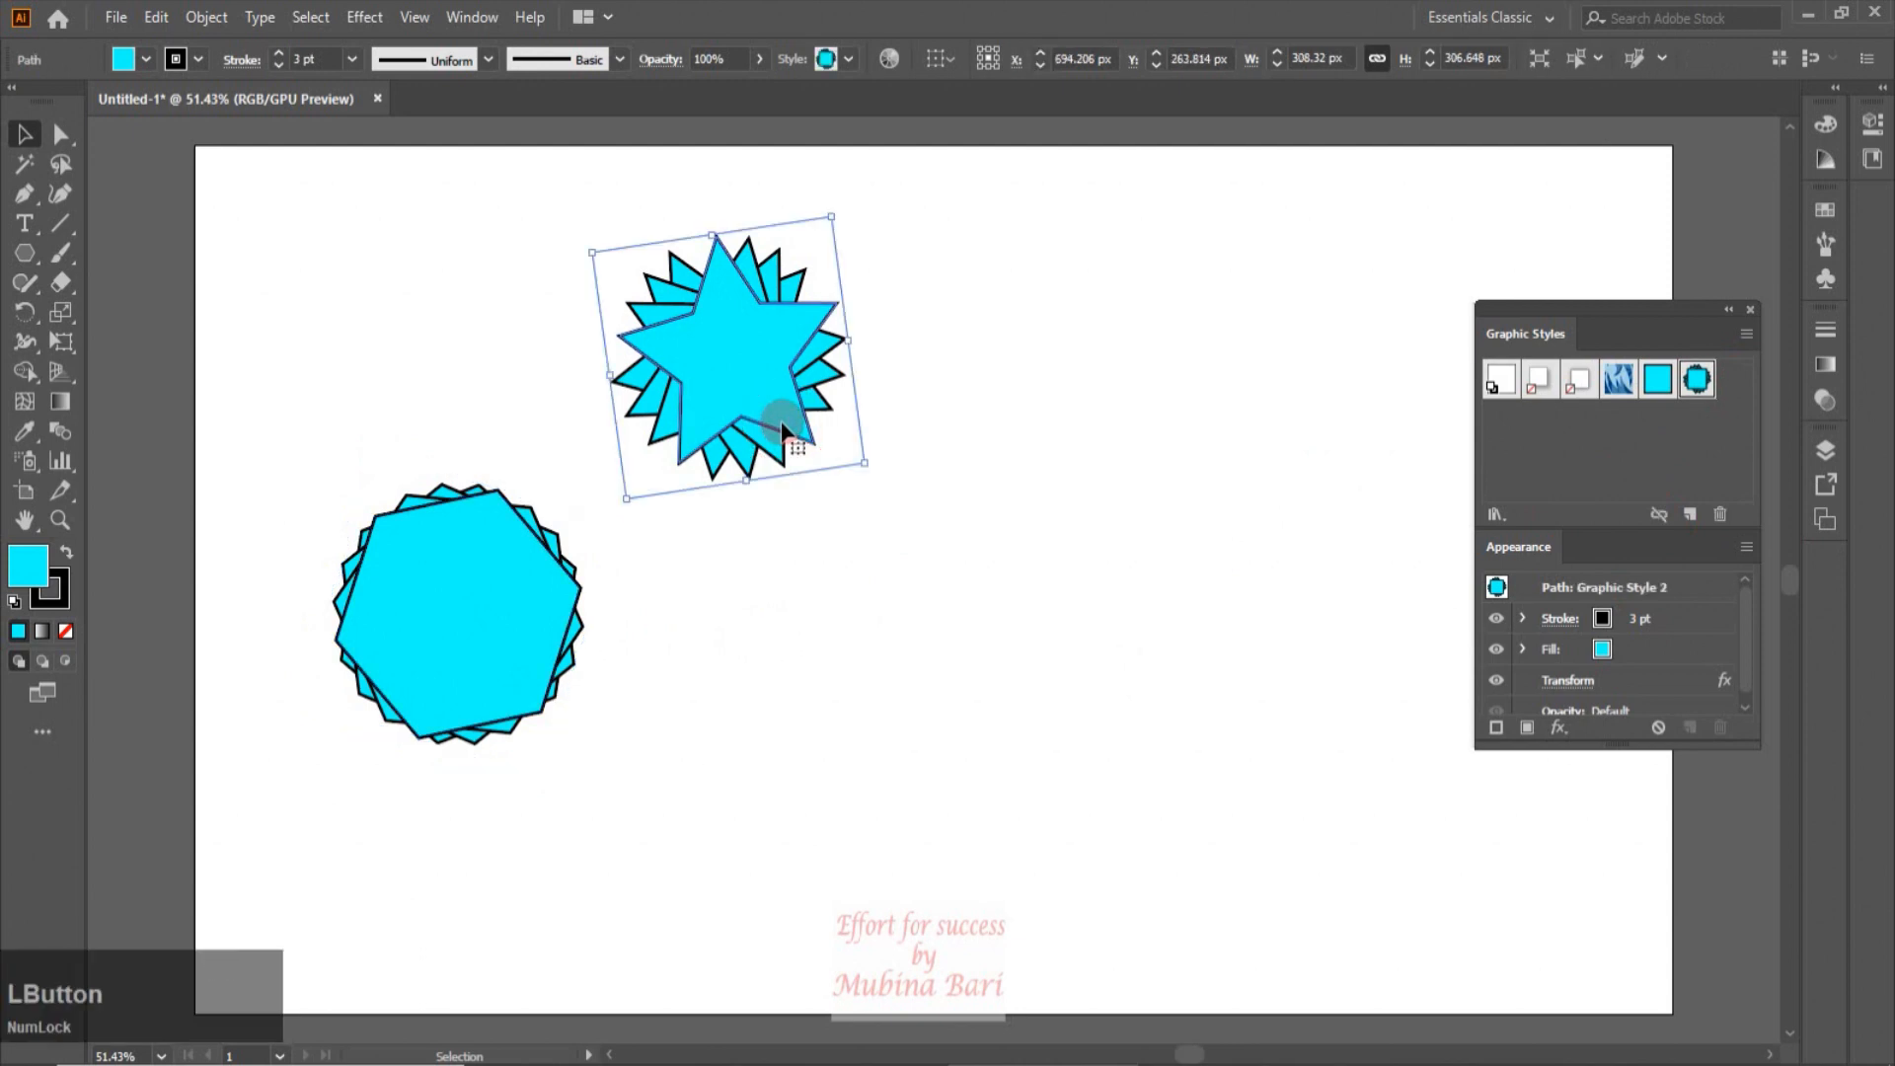
Step: Delete the hexagon and the star, and draw a rectangle about 249 by 214 px in the left half of the artboard
click(1699, 381)
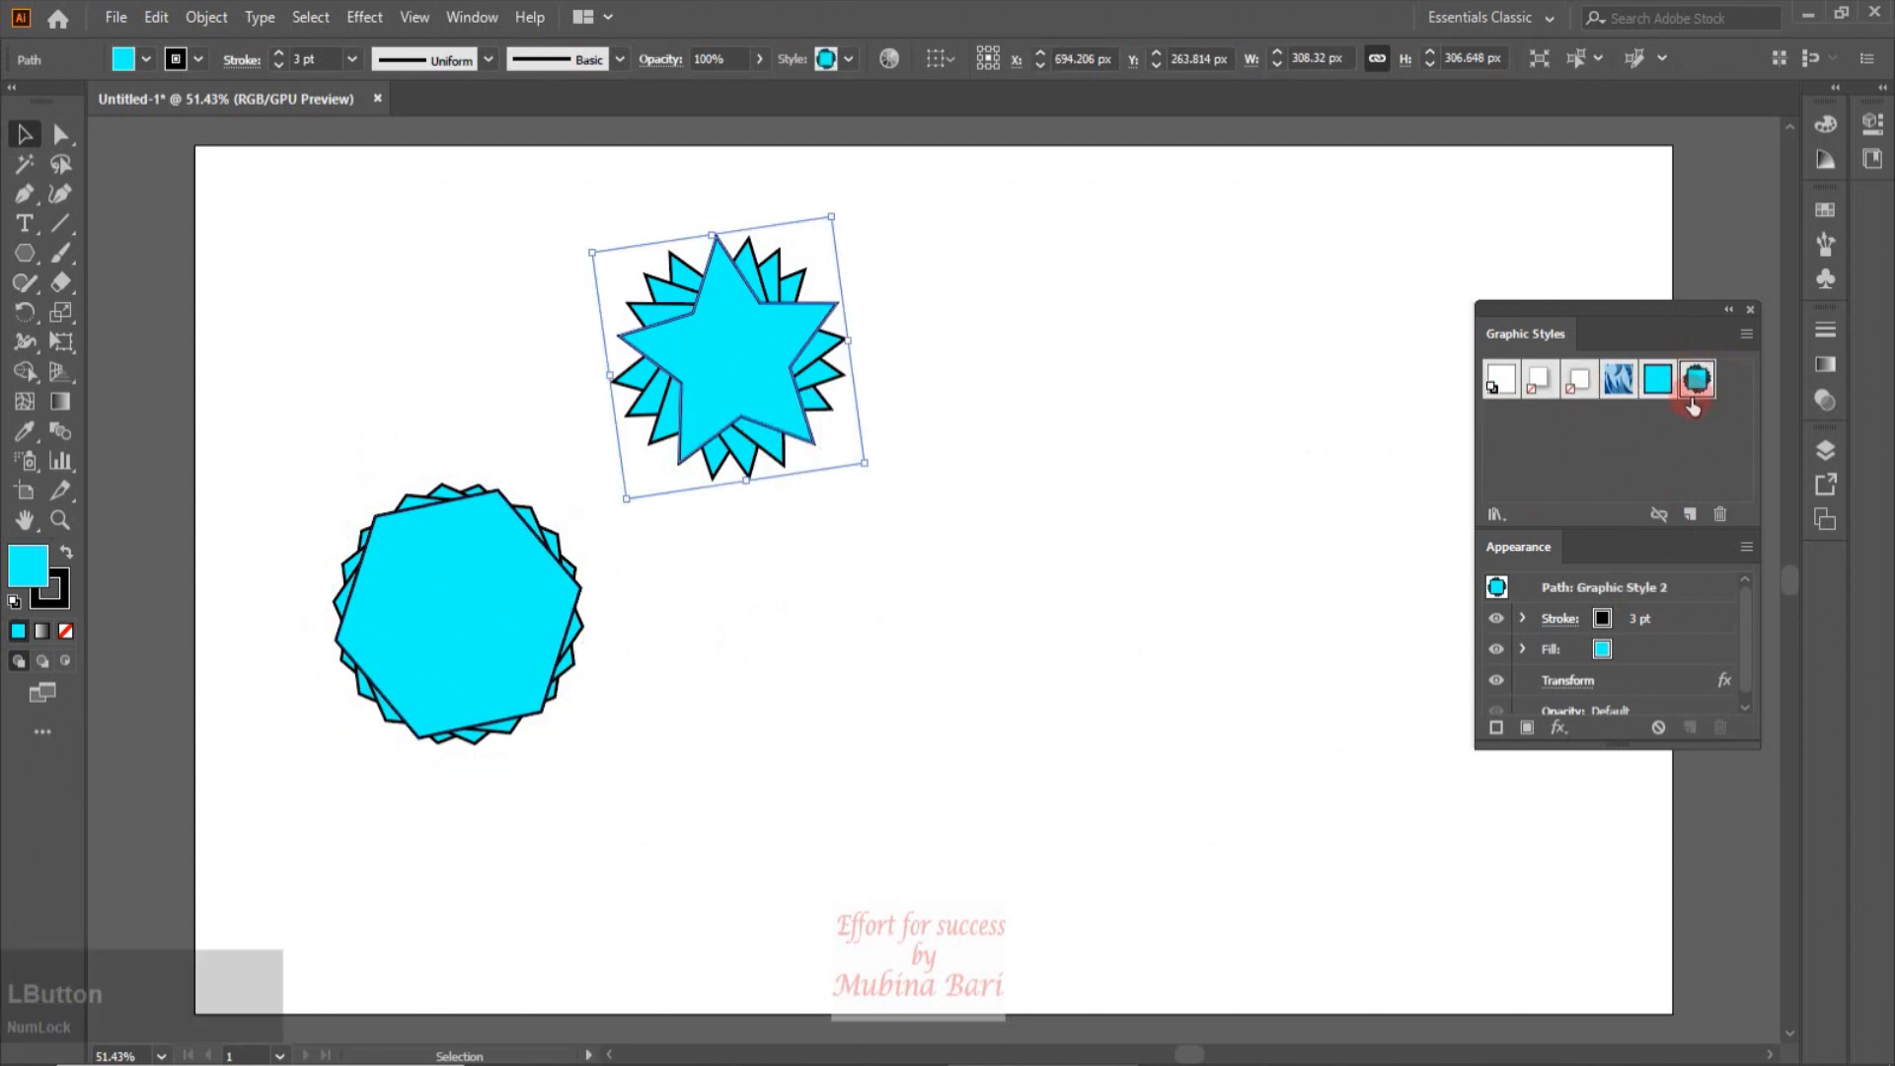
click(546, 689)
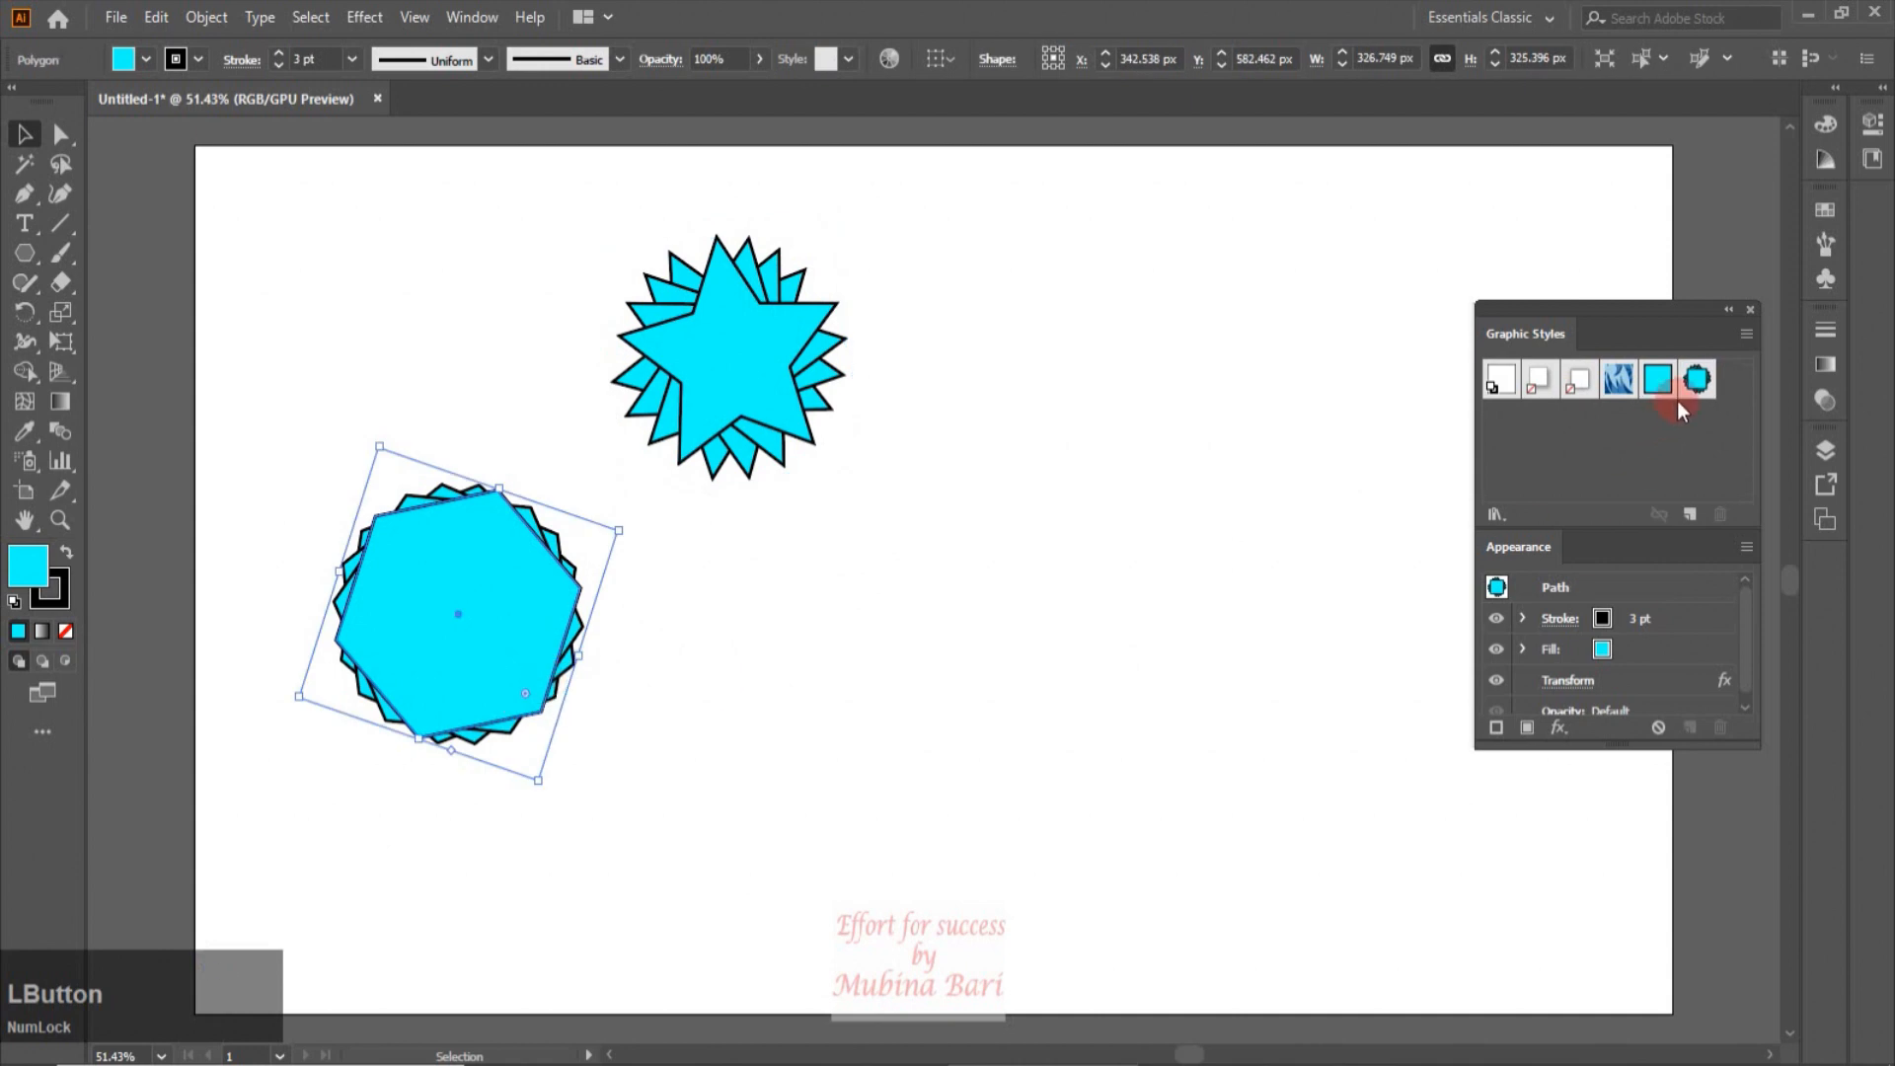
key(Delete)
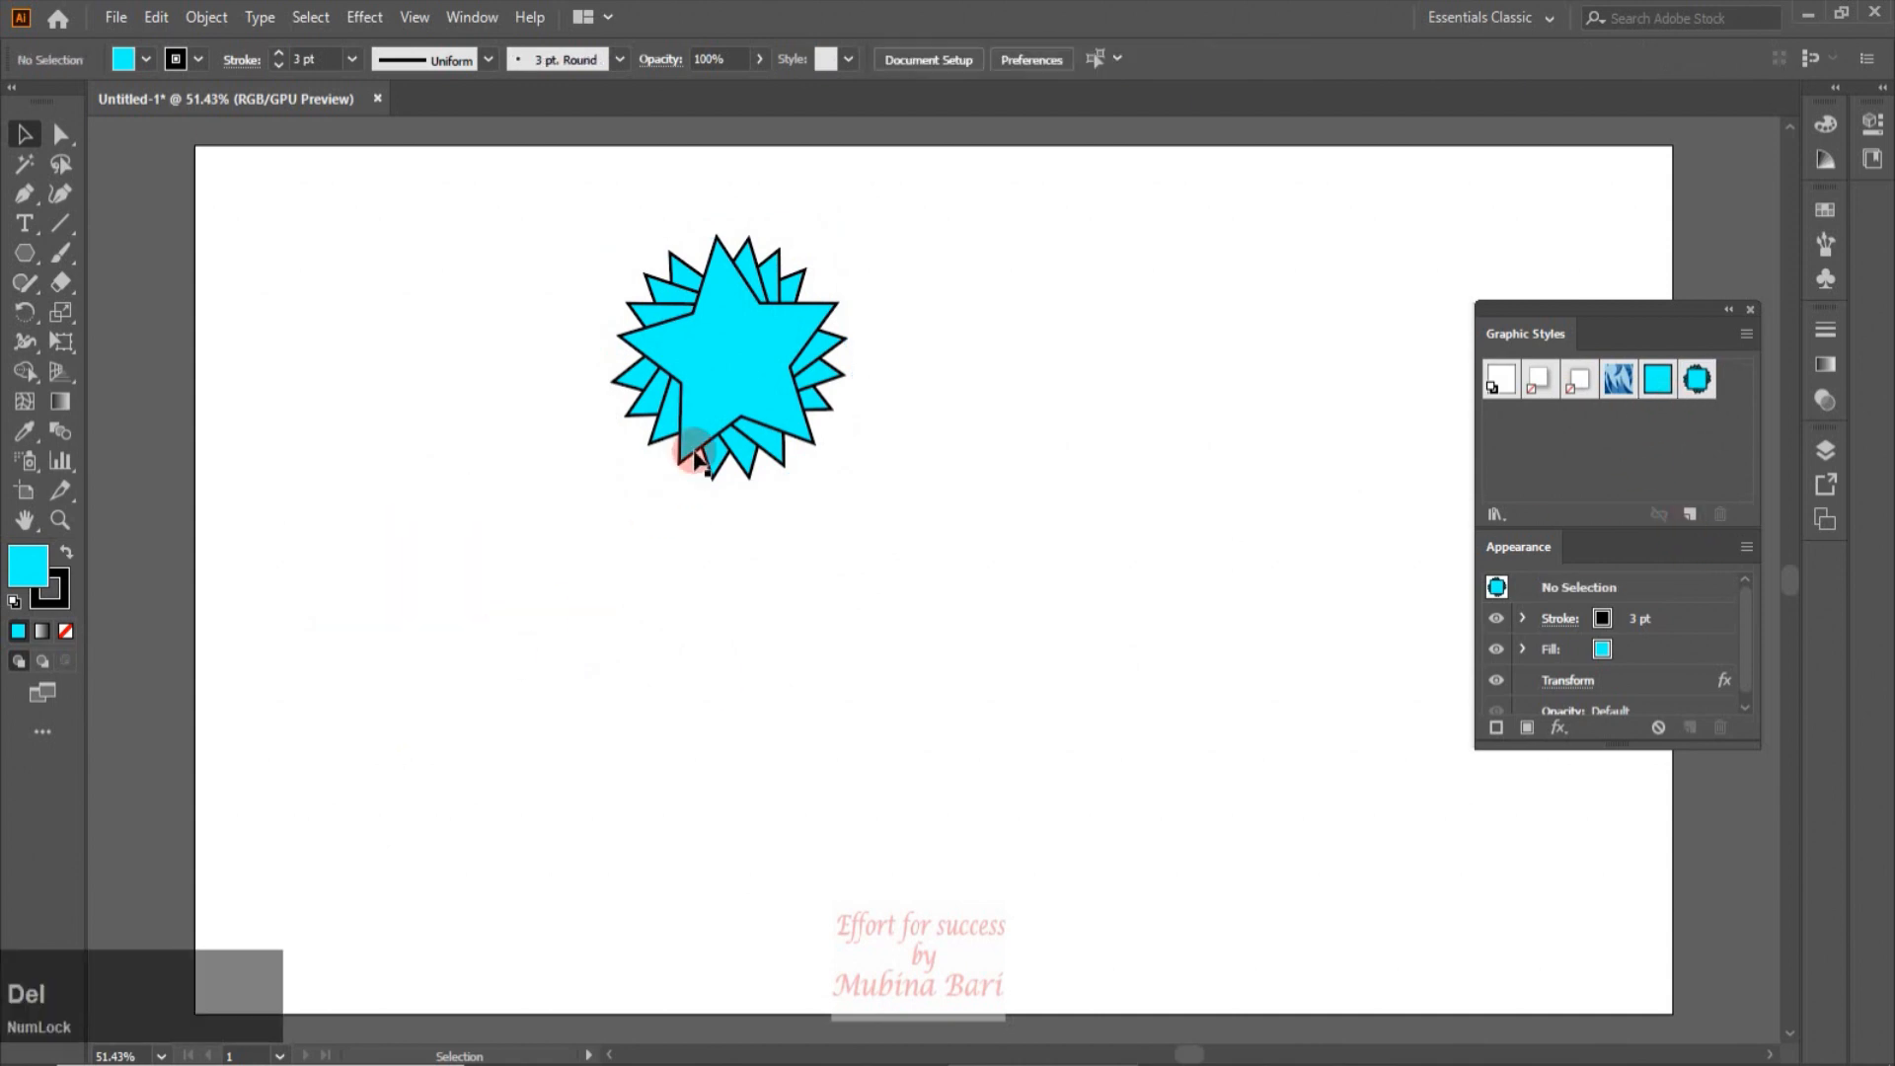
click(708, 434)
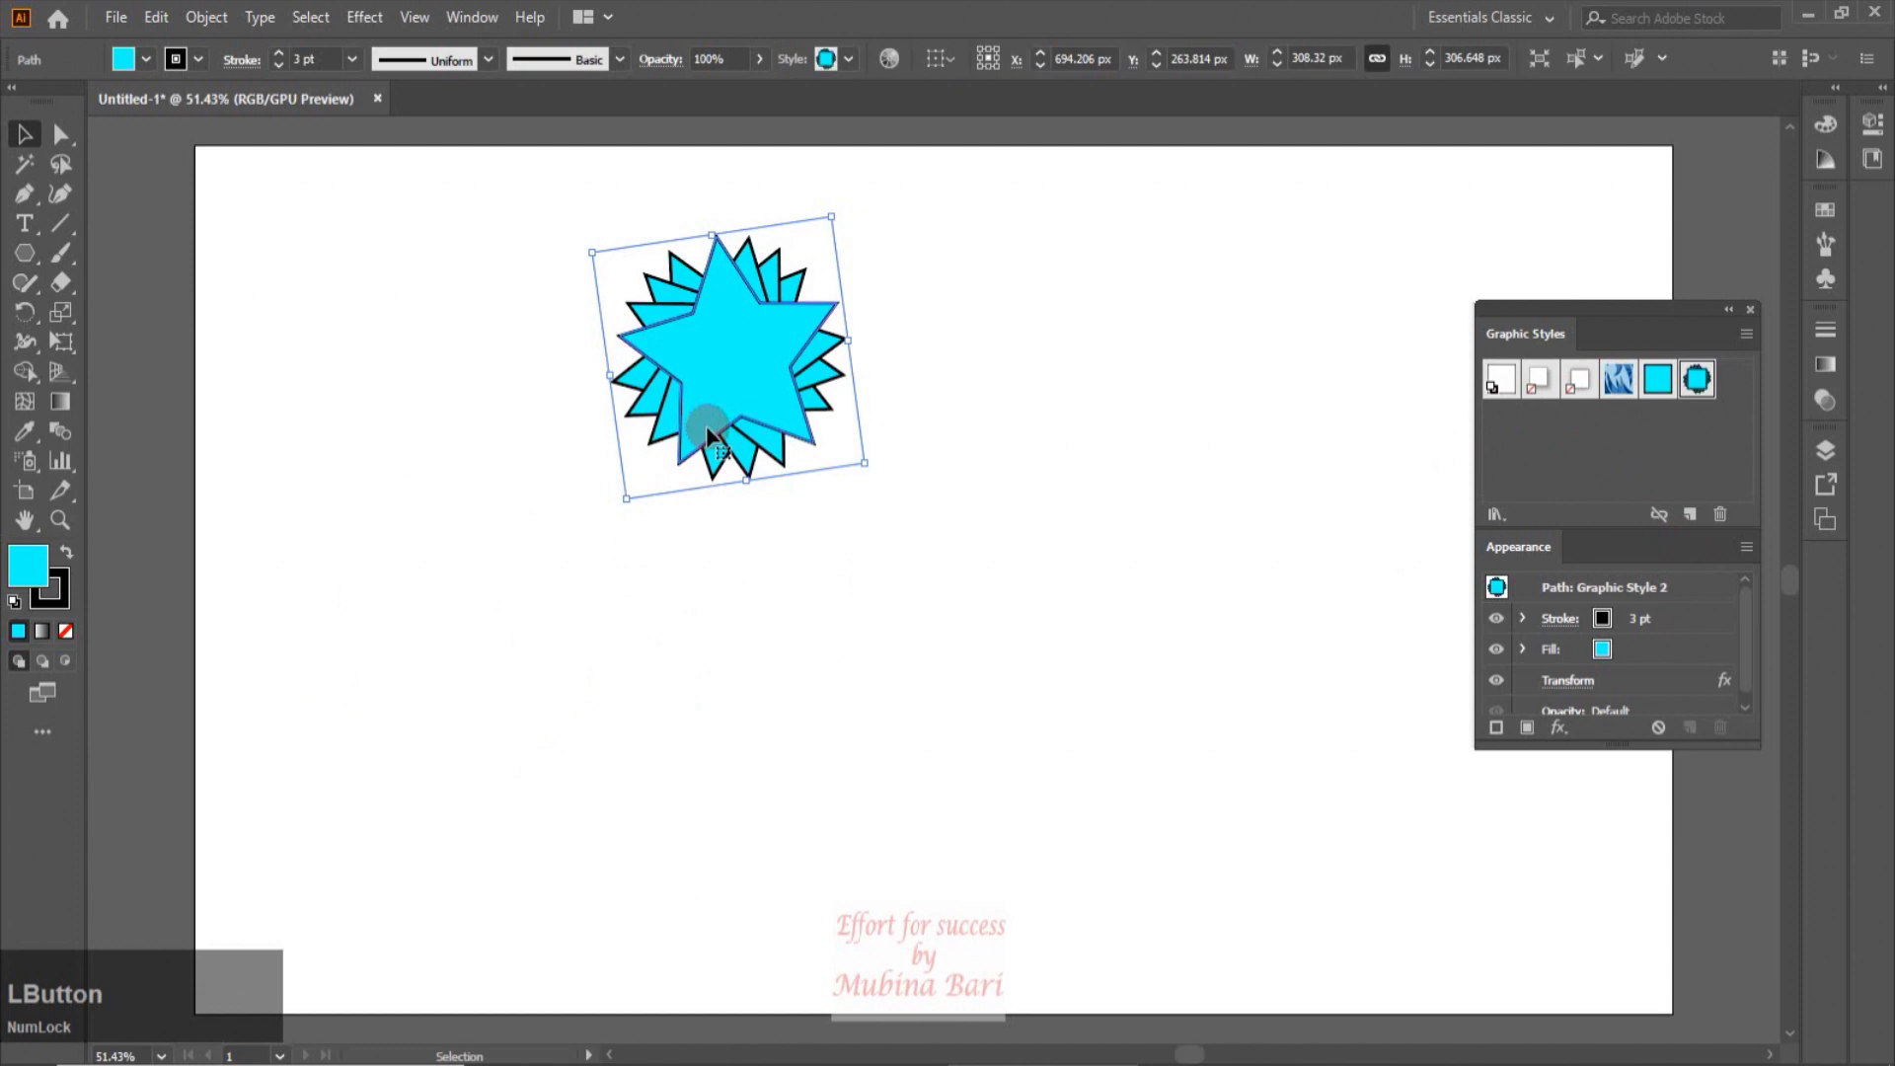
key(Delete)
drag(25, 253, 120, 260)
drag(292, 407, 485, 580)
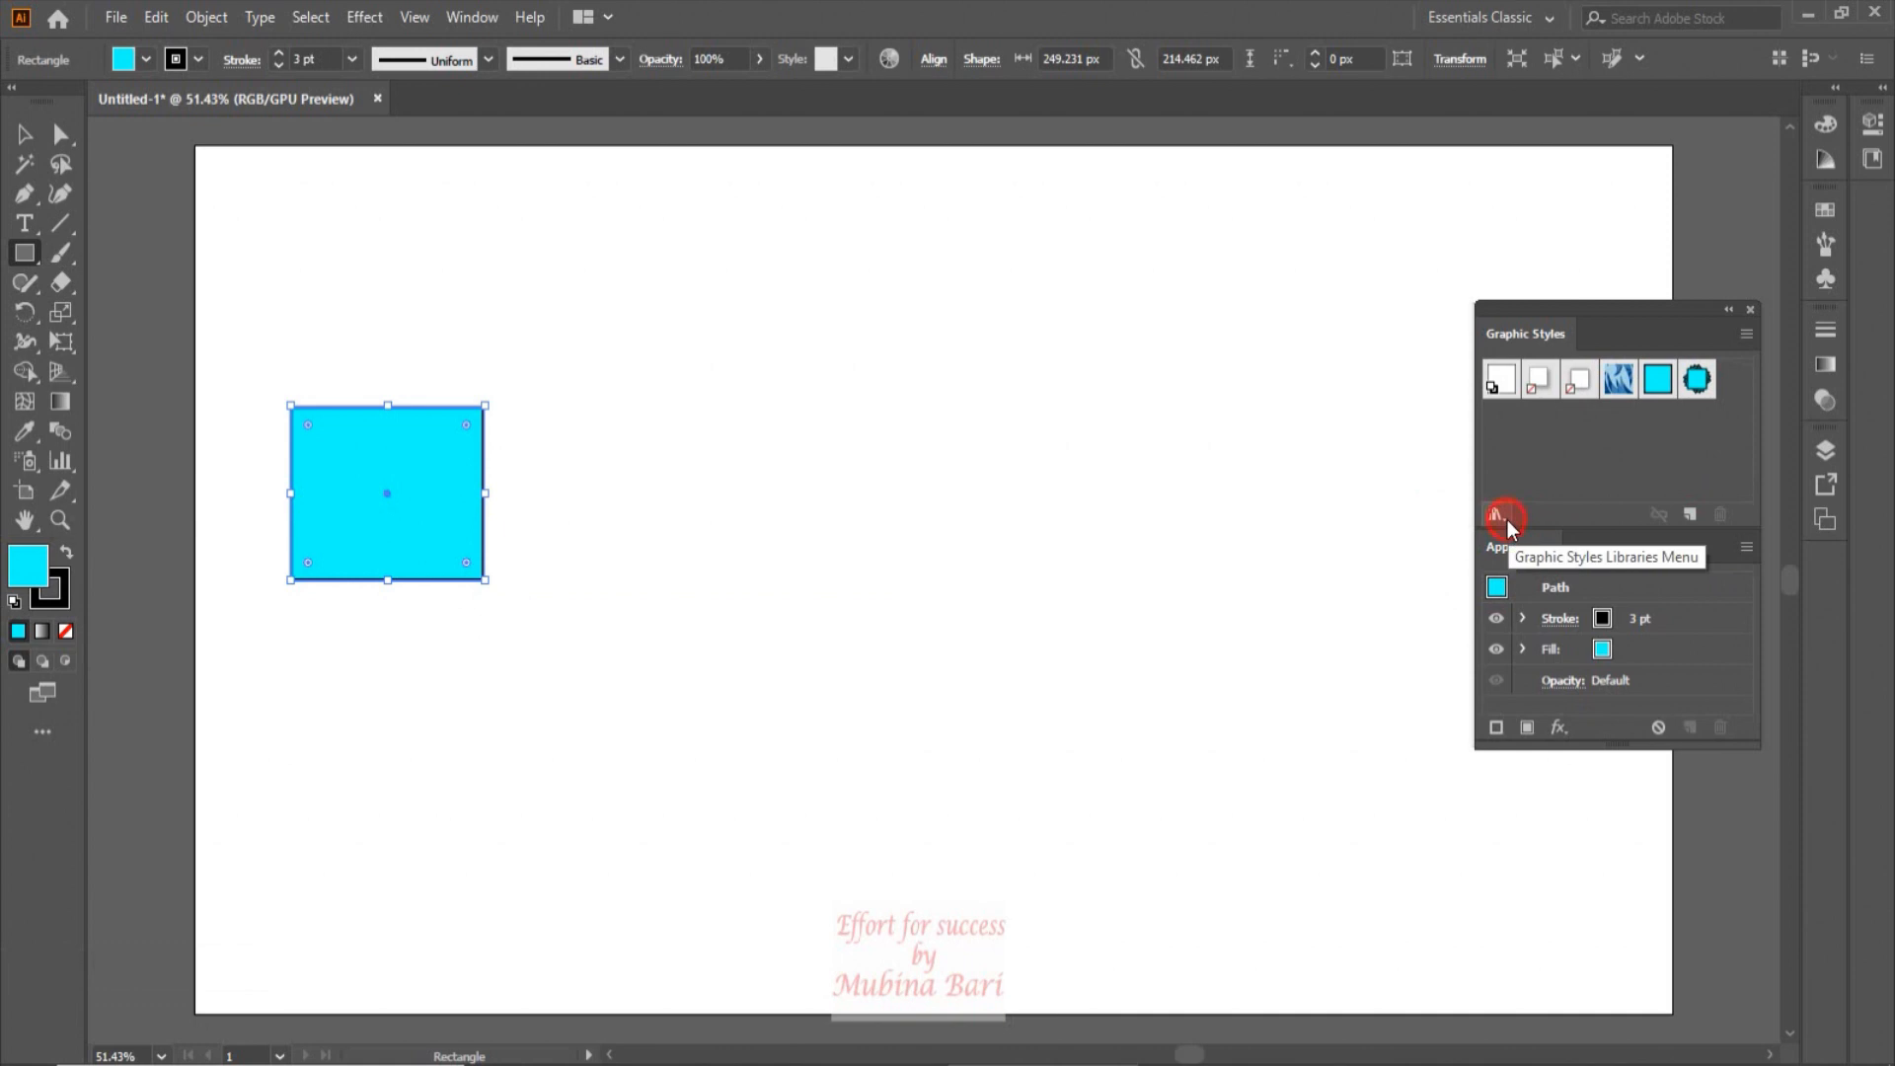
Step: Load the 3D Effects graphic style library and make its panel taller and wider
click(1508, 519)
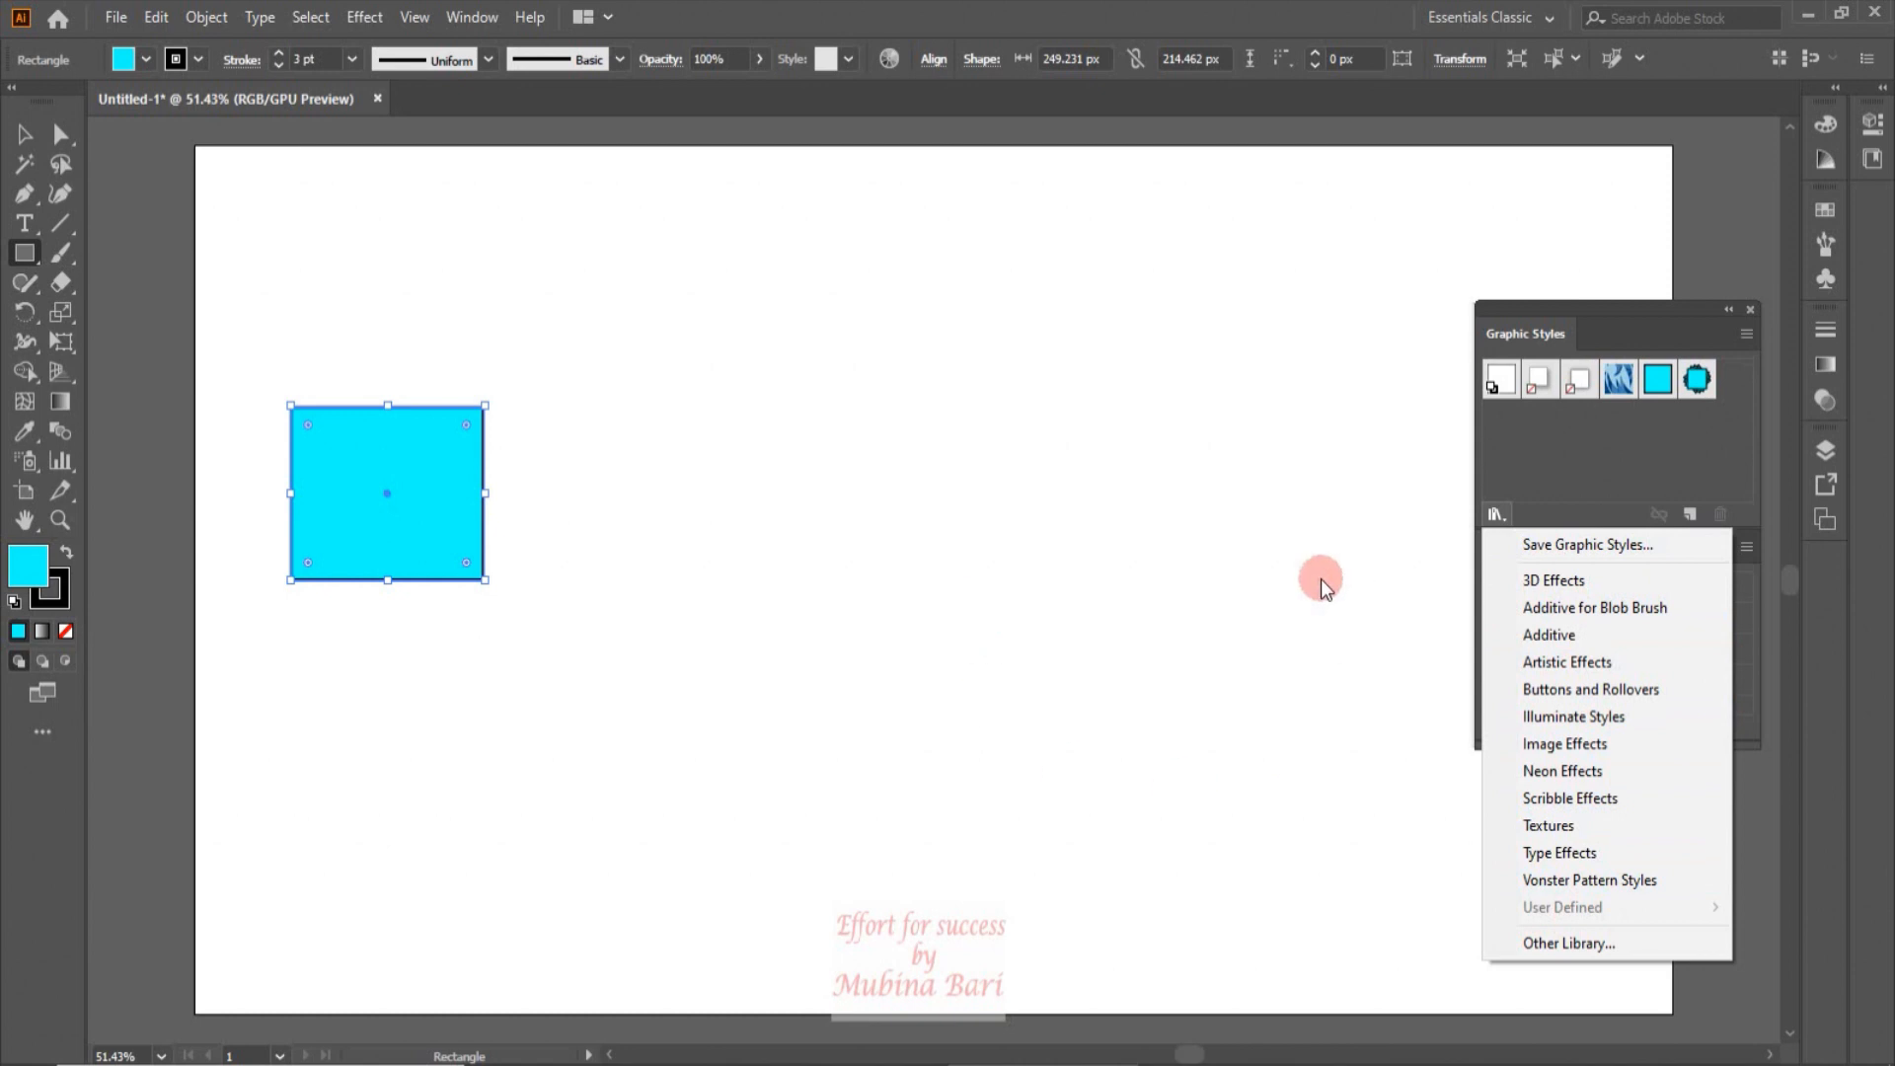
click(1572, 584)
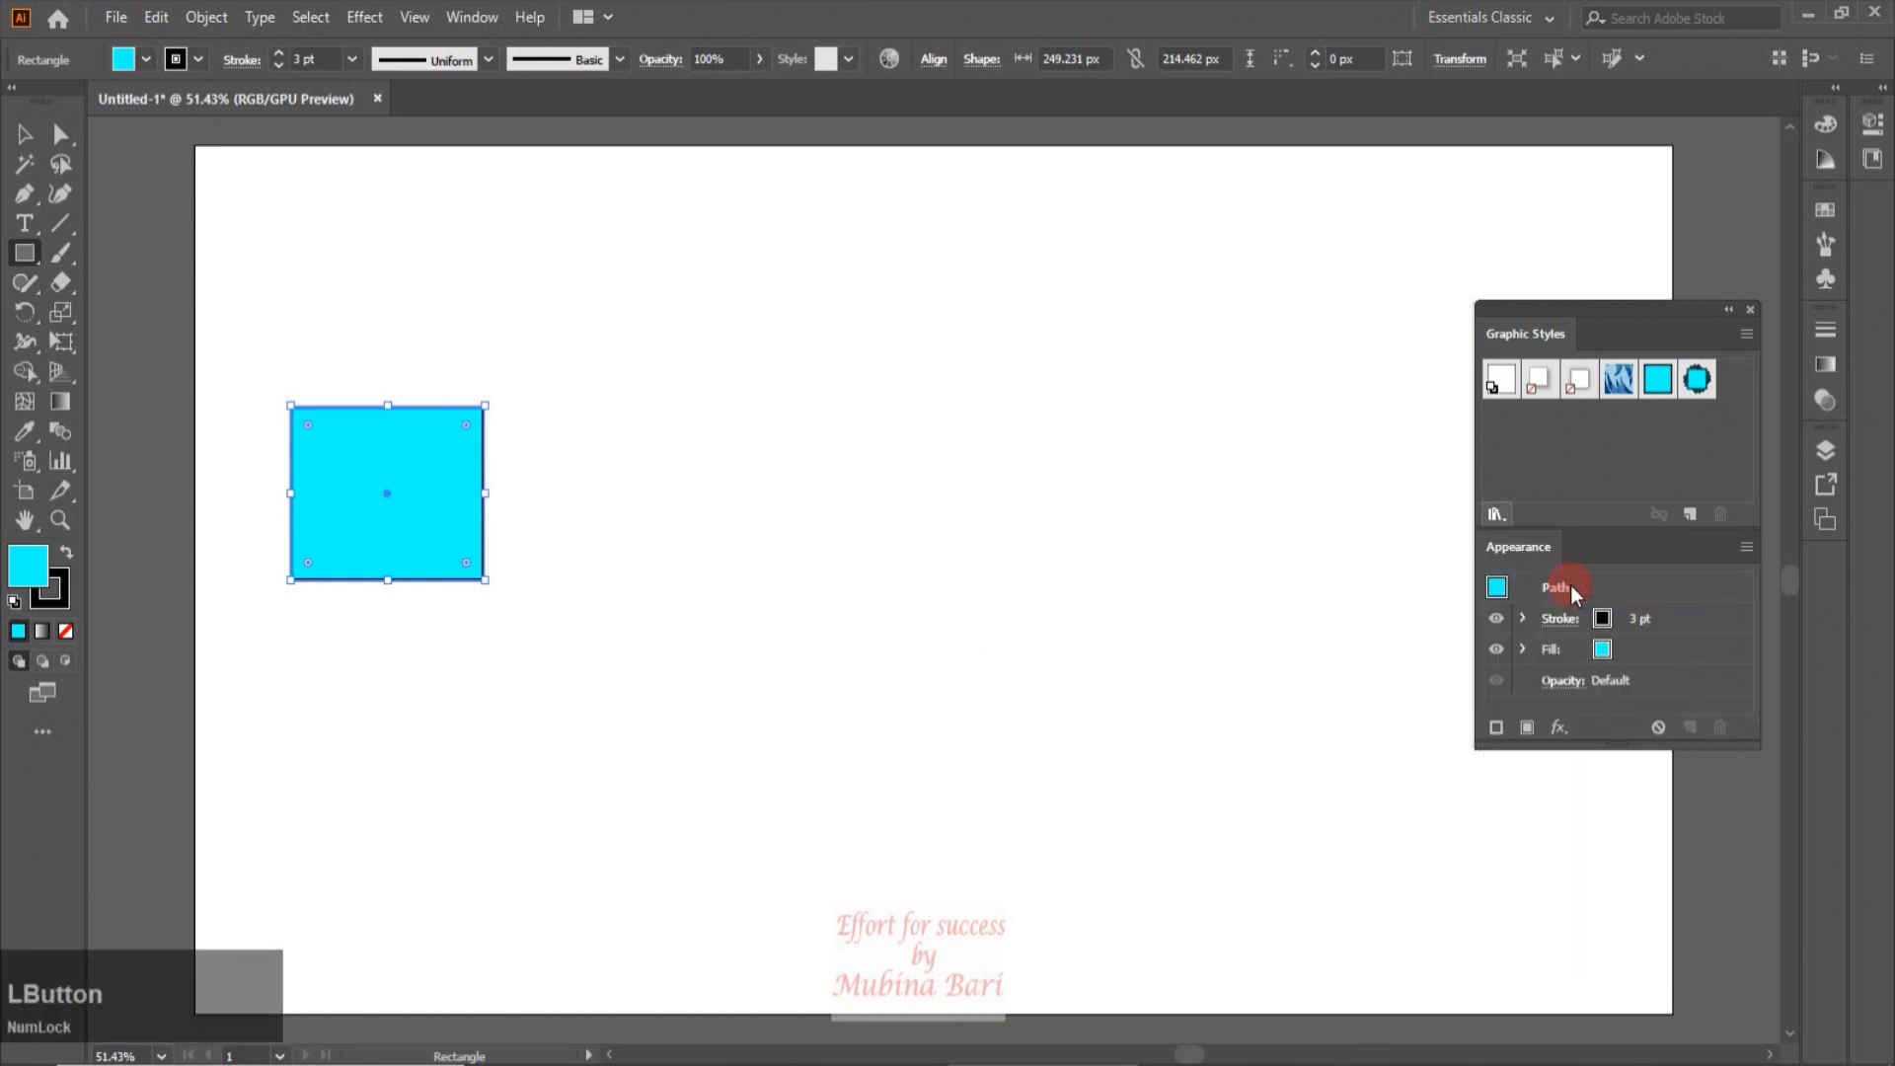
drag(932, 655, 945, 789)
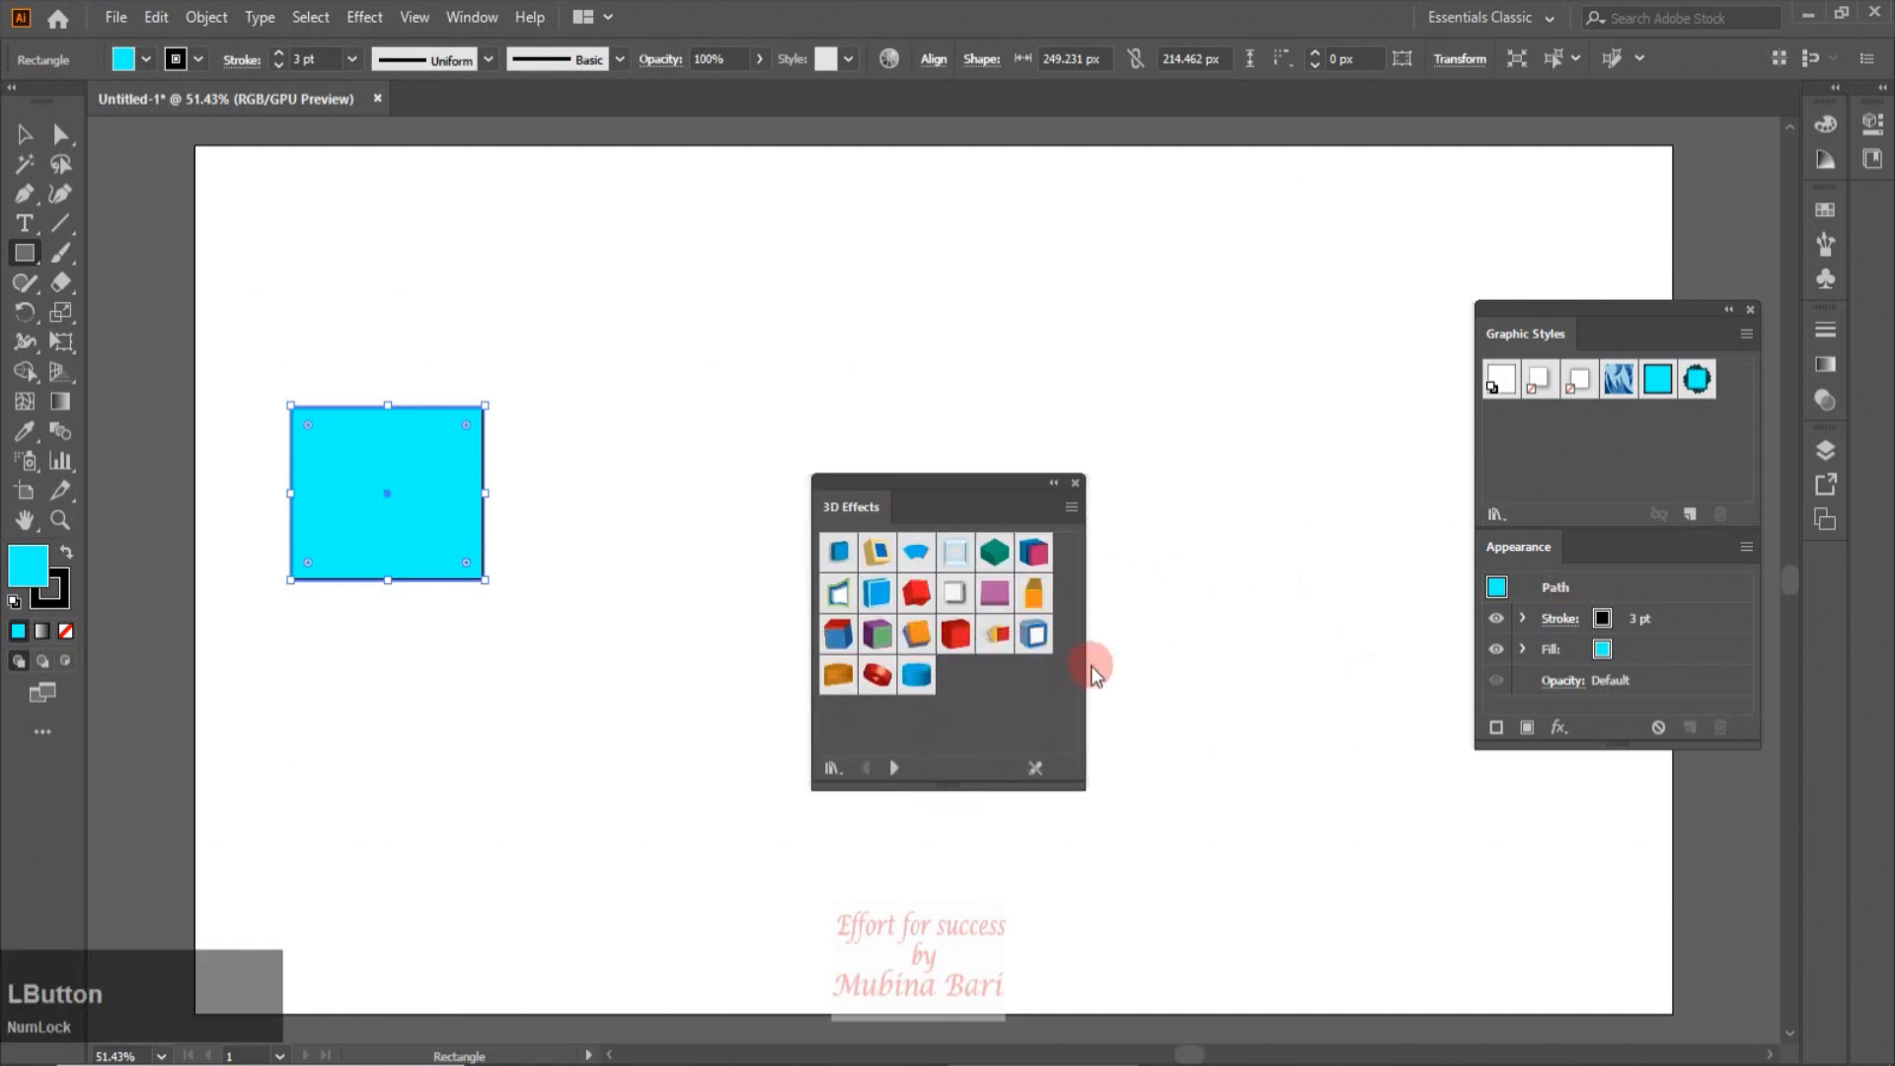
drag(1087, 648, 1170, 637)
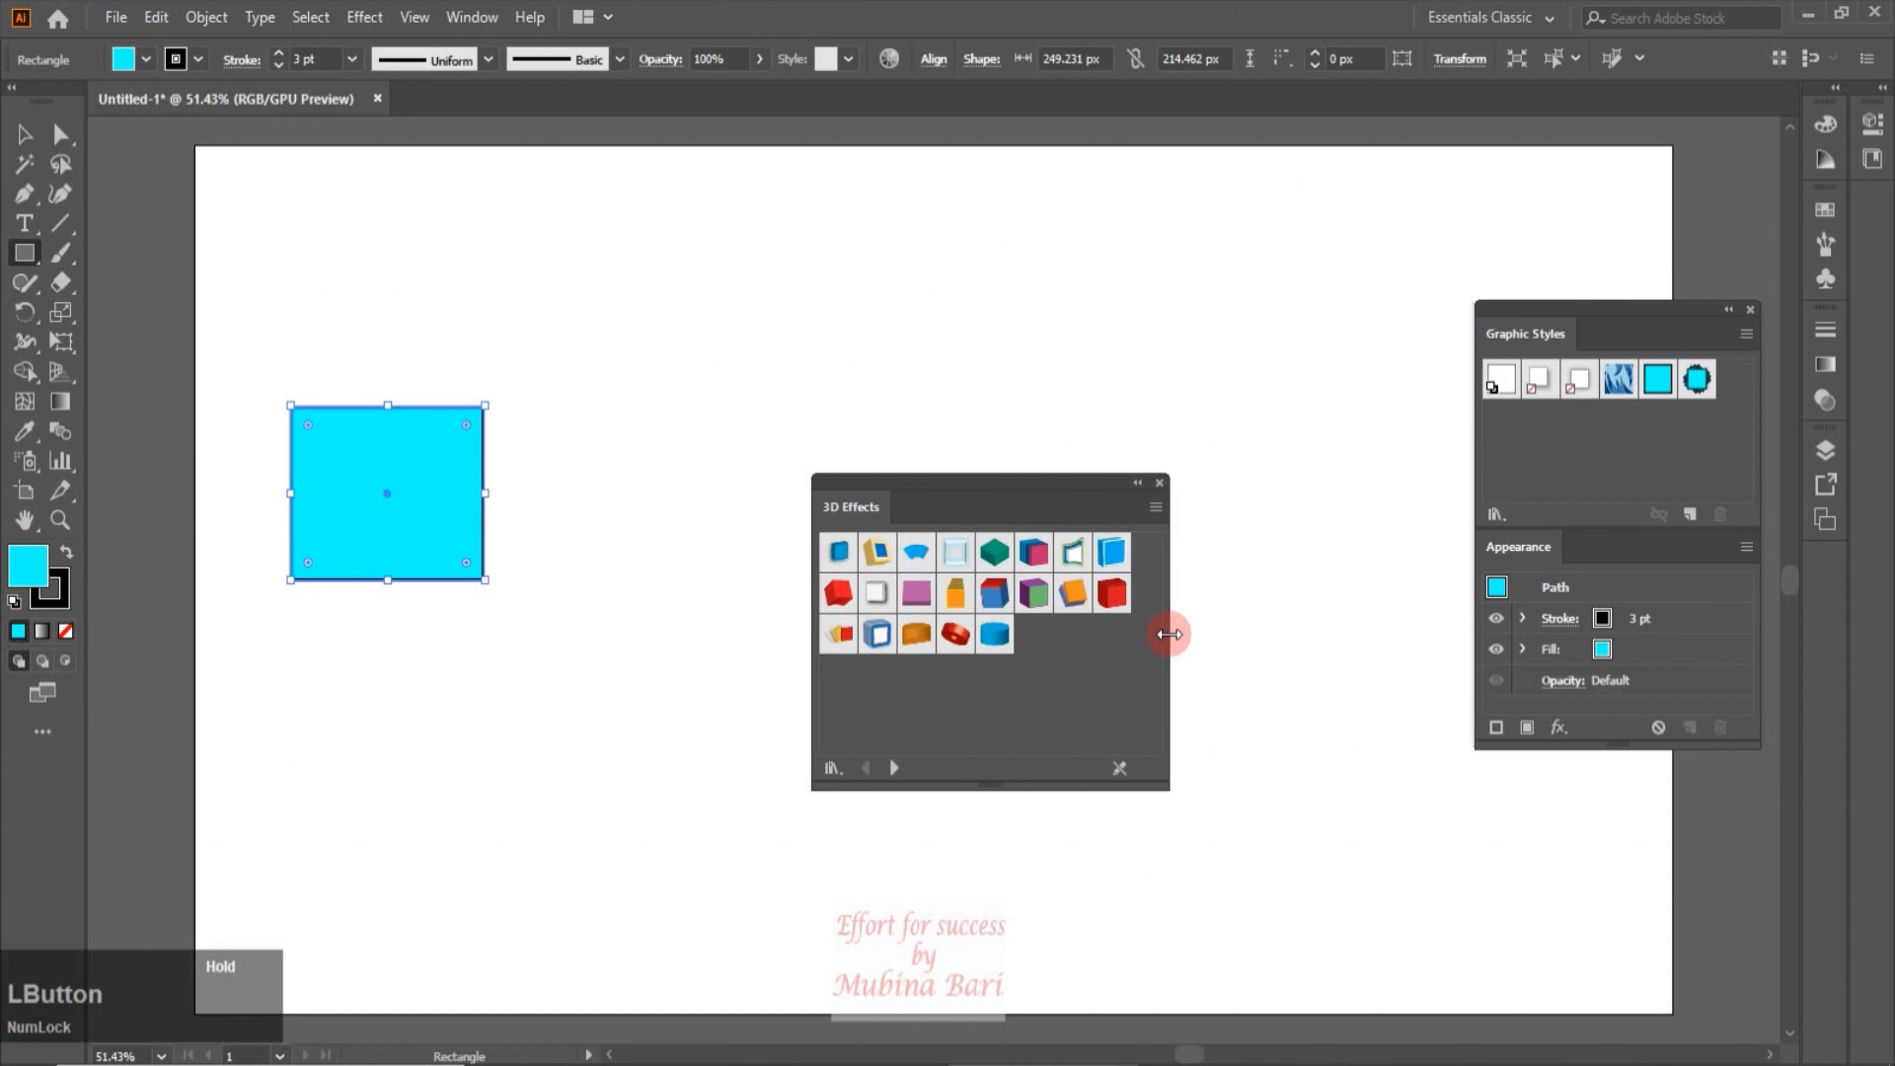
Step: Go through the Additive for Blob Brush and Additive libraries in order and load the Artistic Effects library
click(1497, 514)
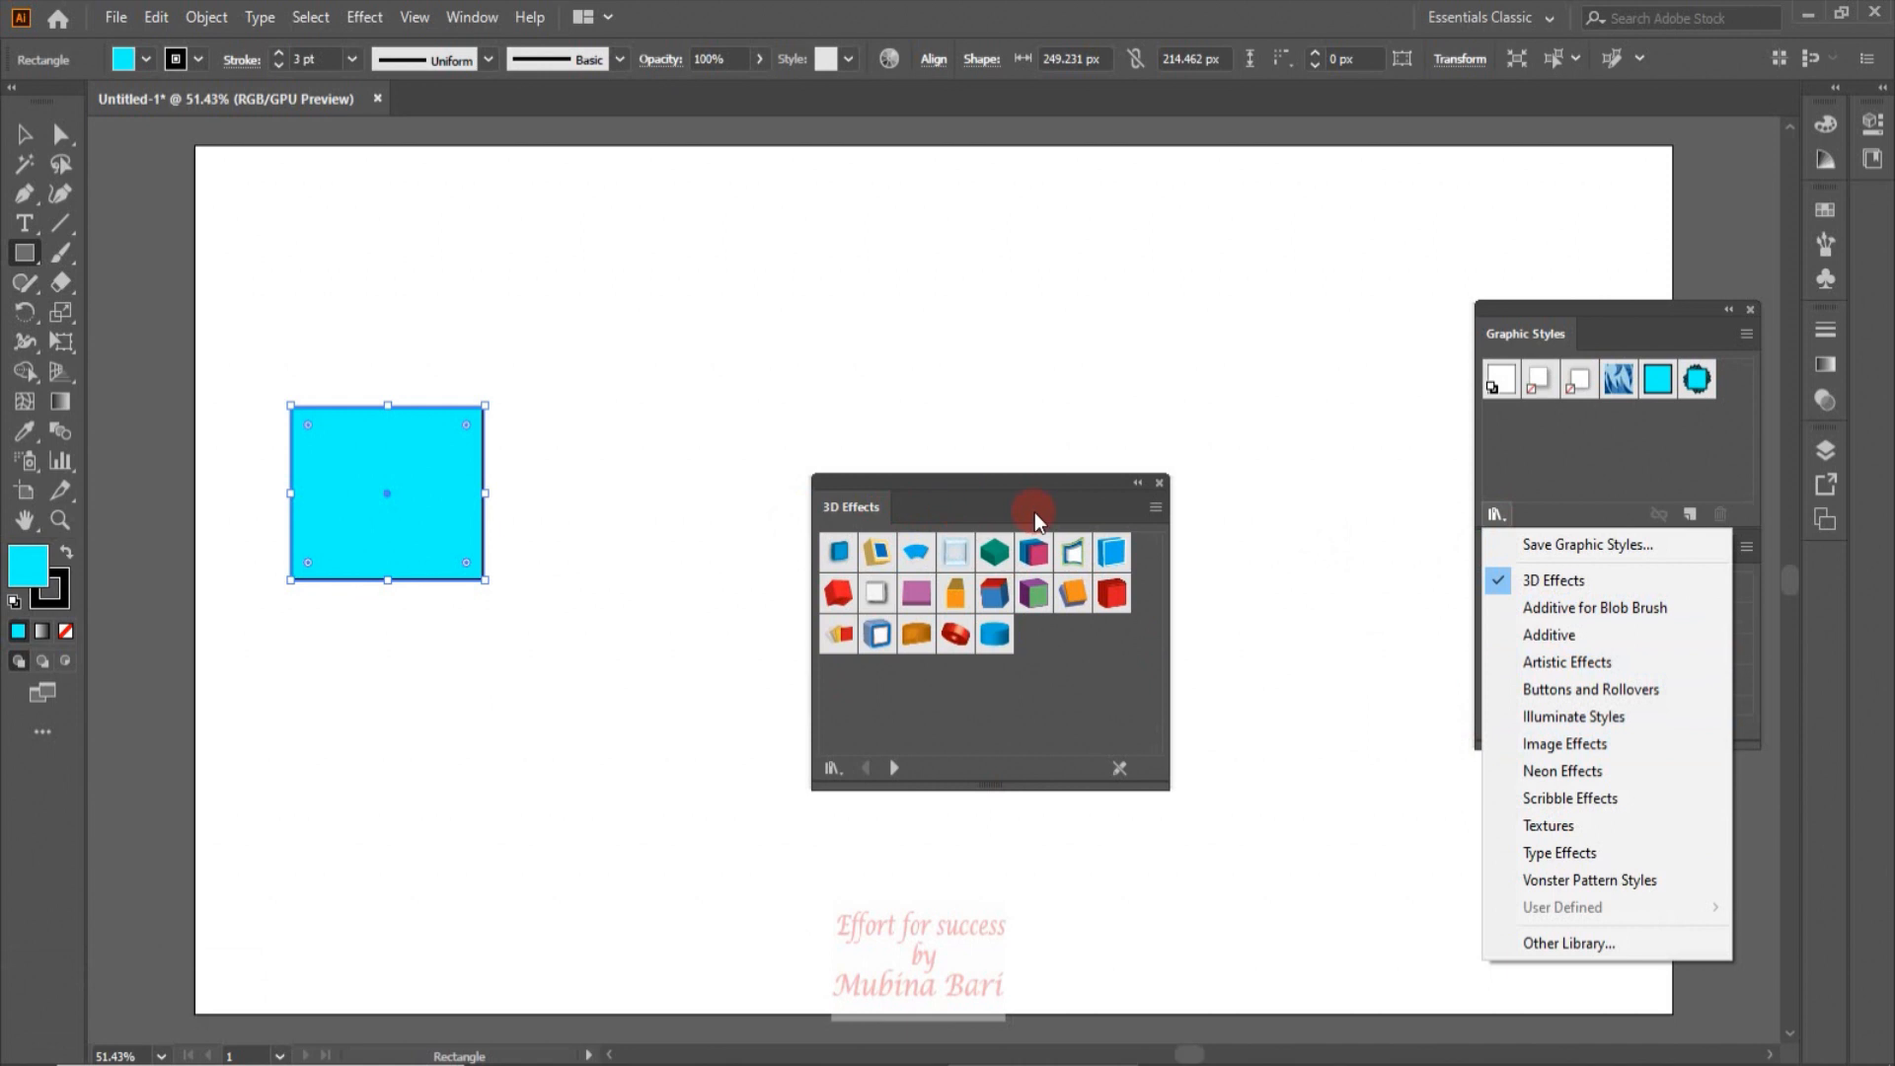
click(893, 767)
click(893, 767)
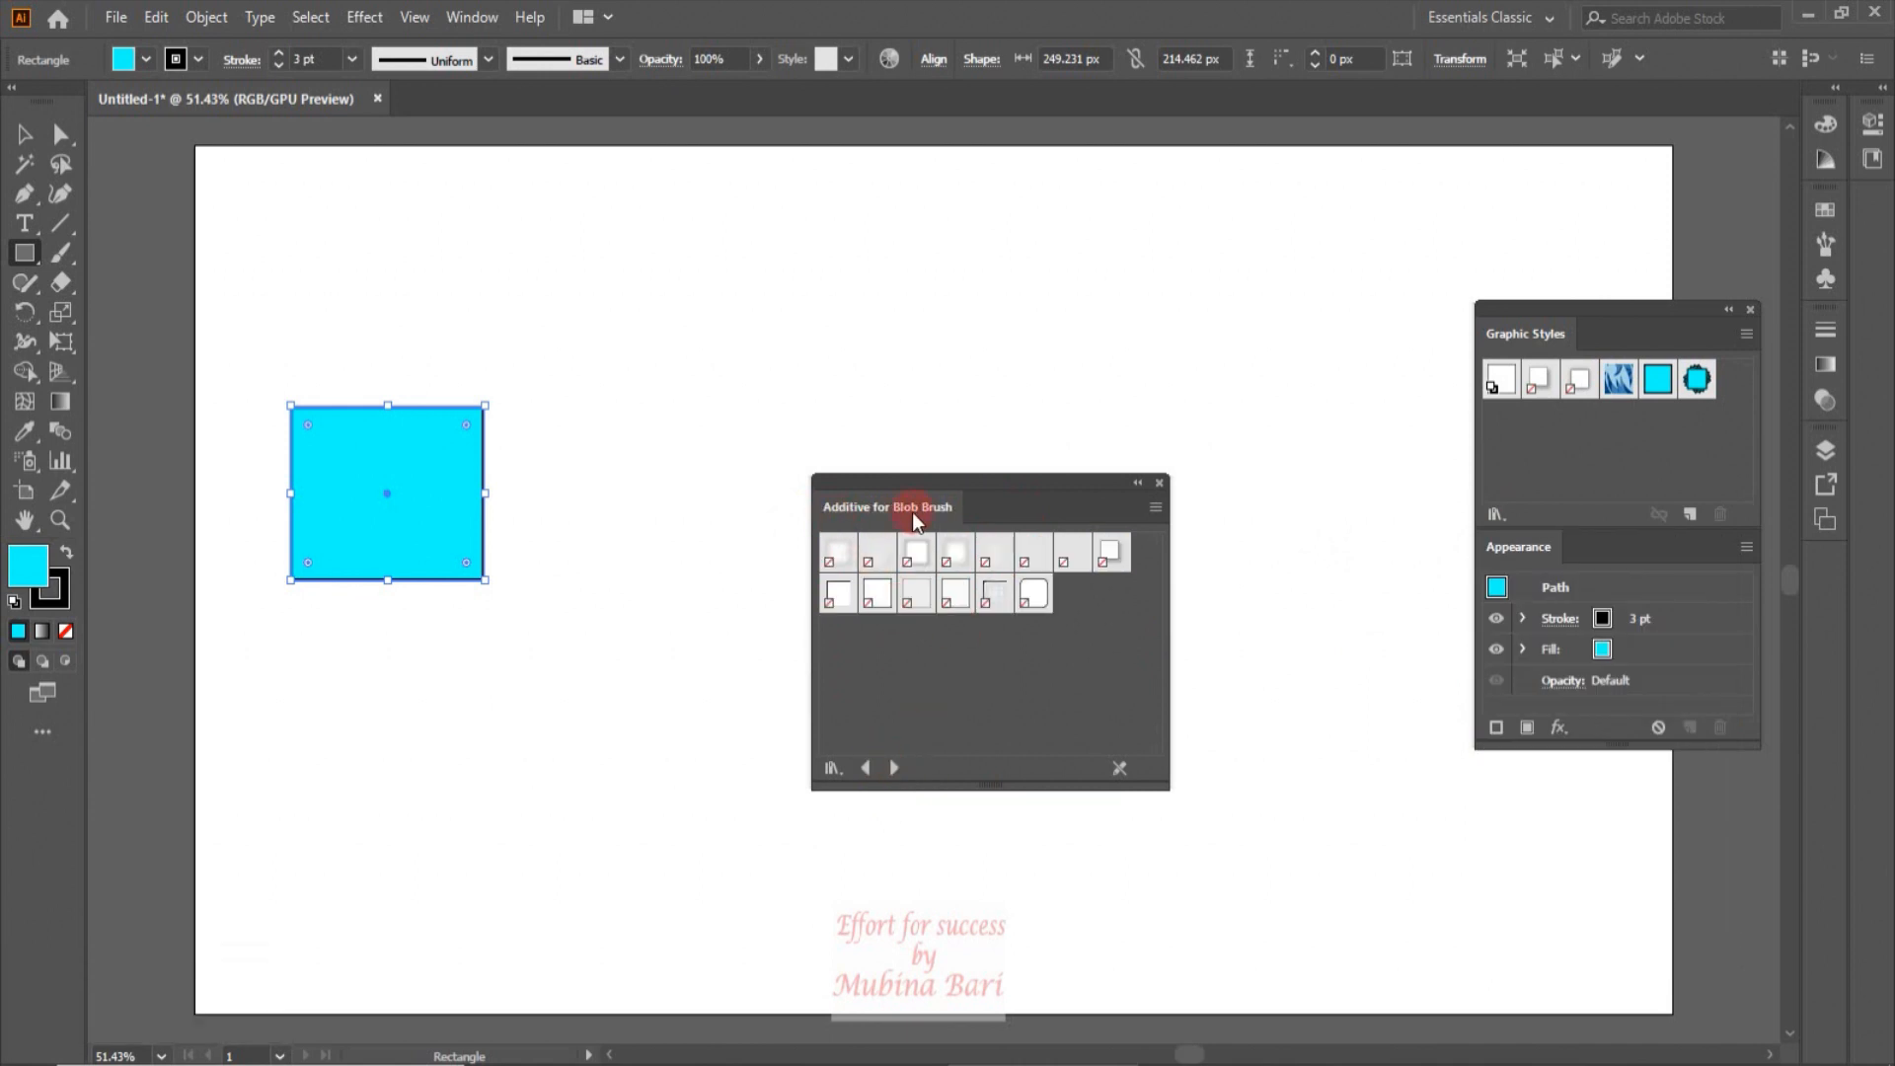
click(892, 766)
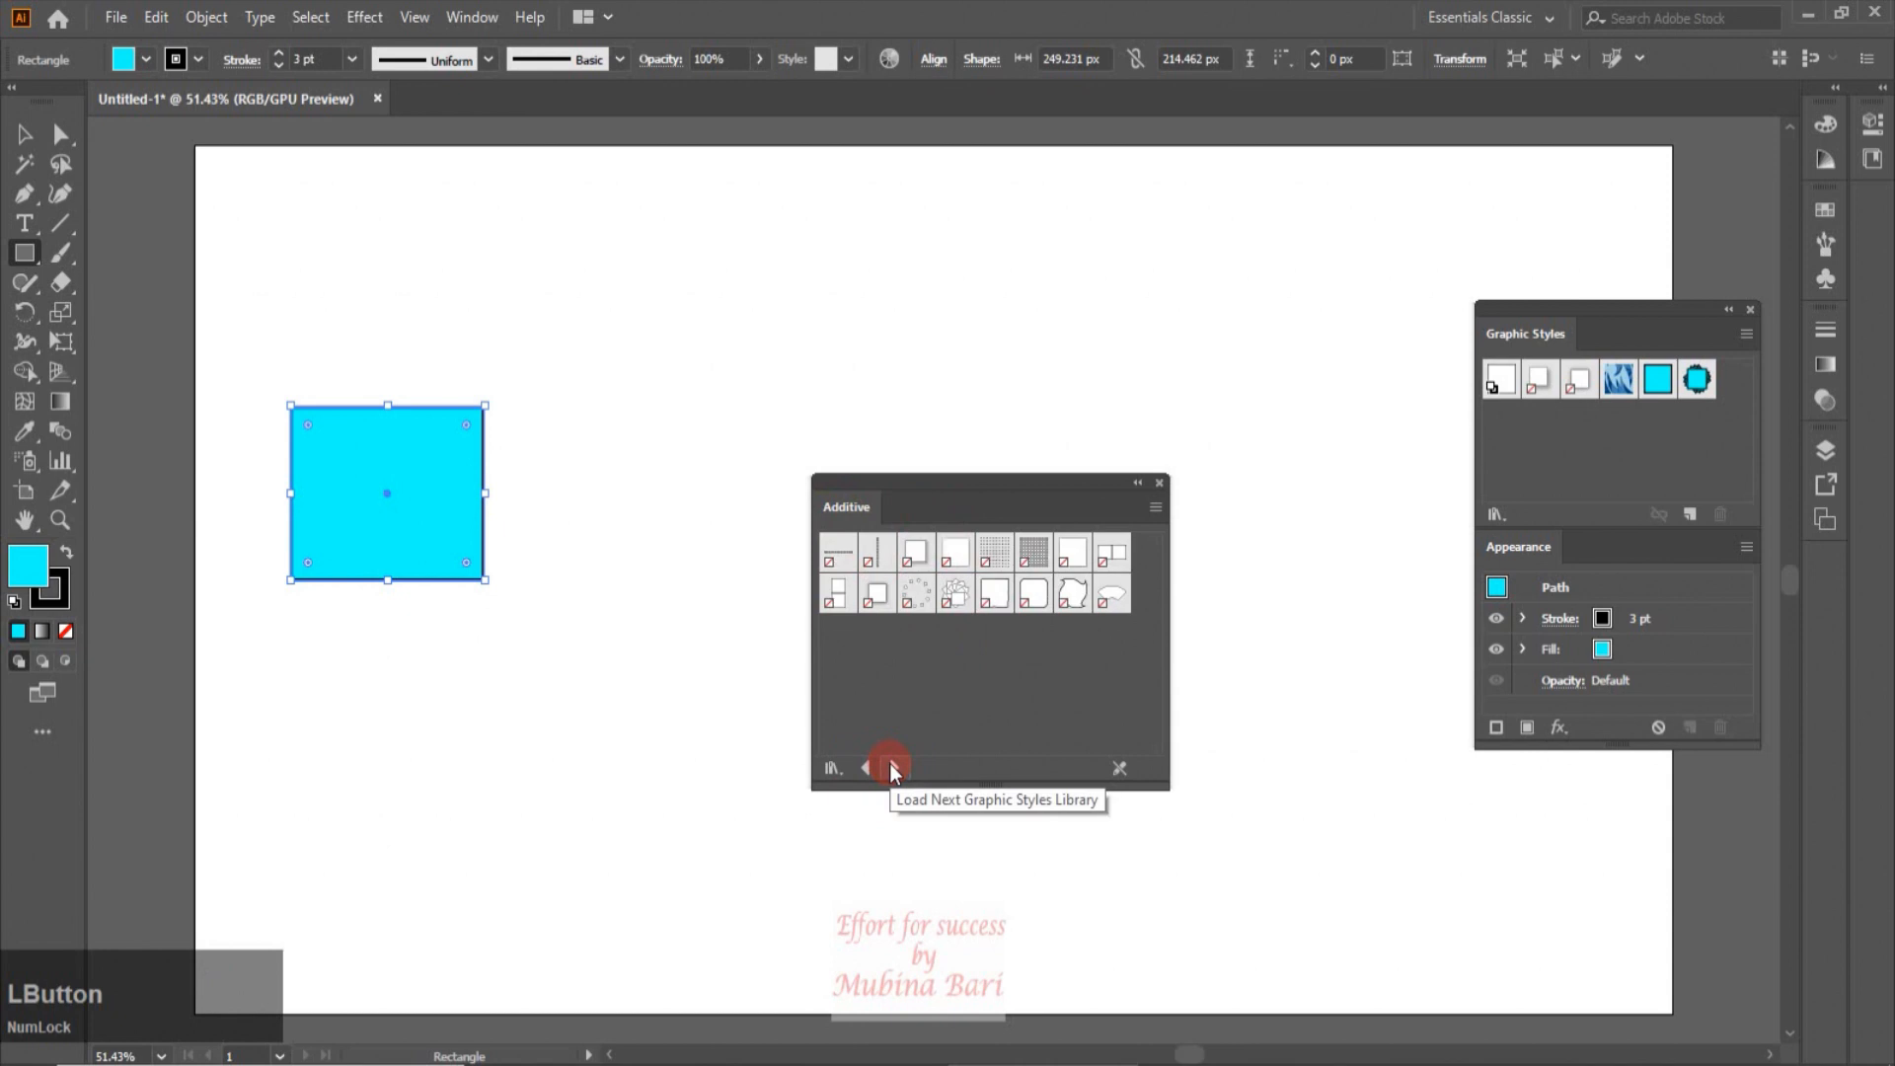
click(892, 767)
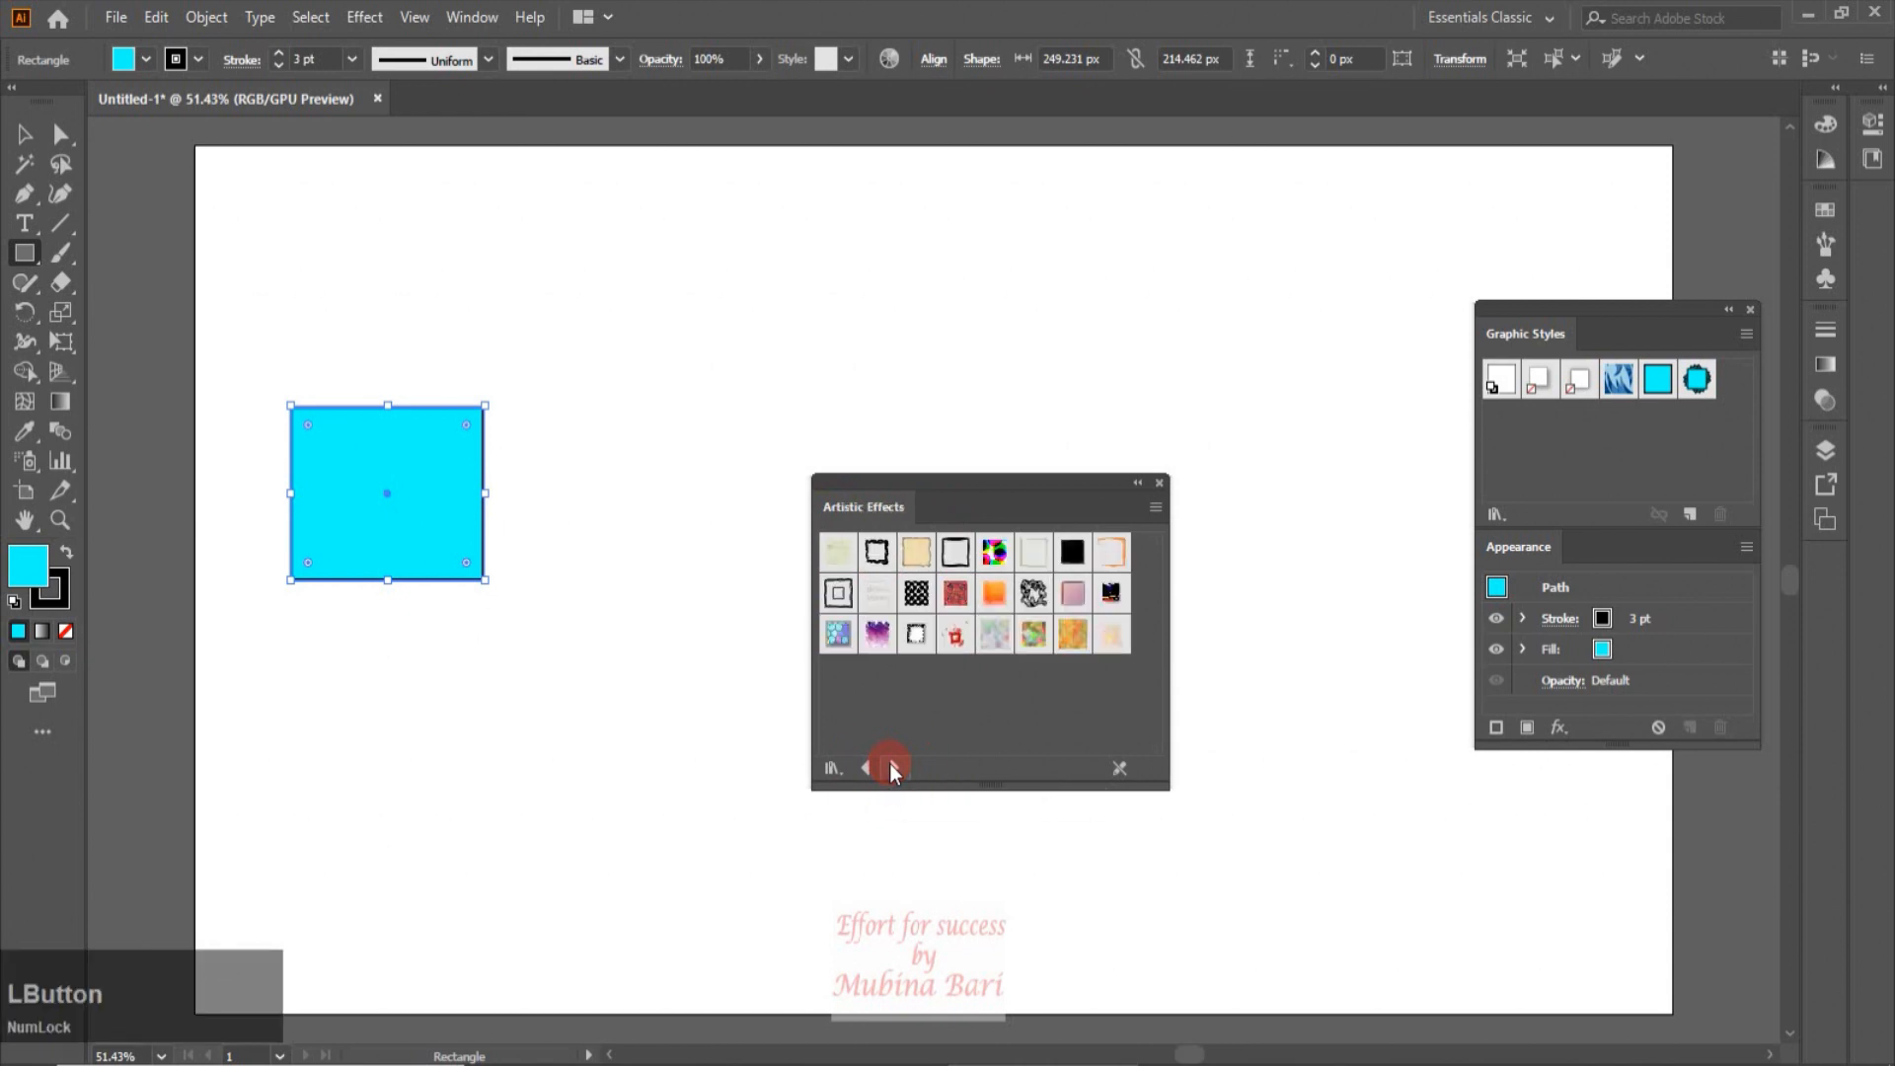
click(829, 594)
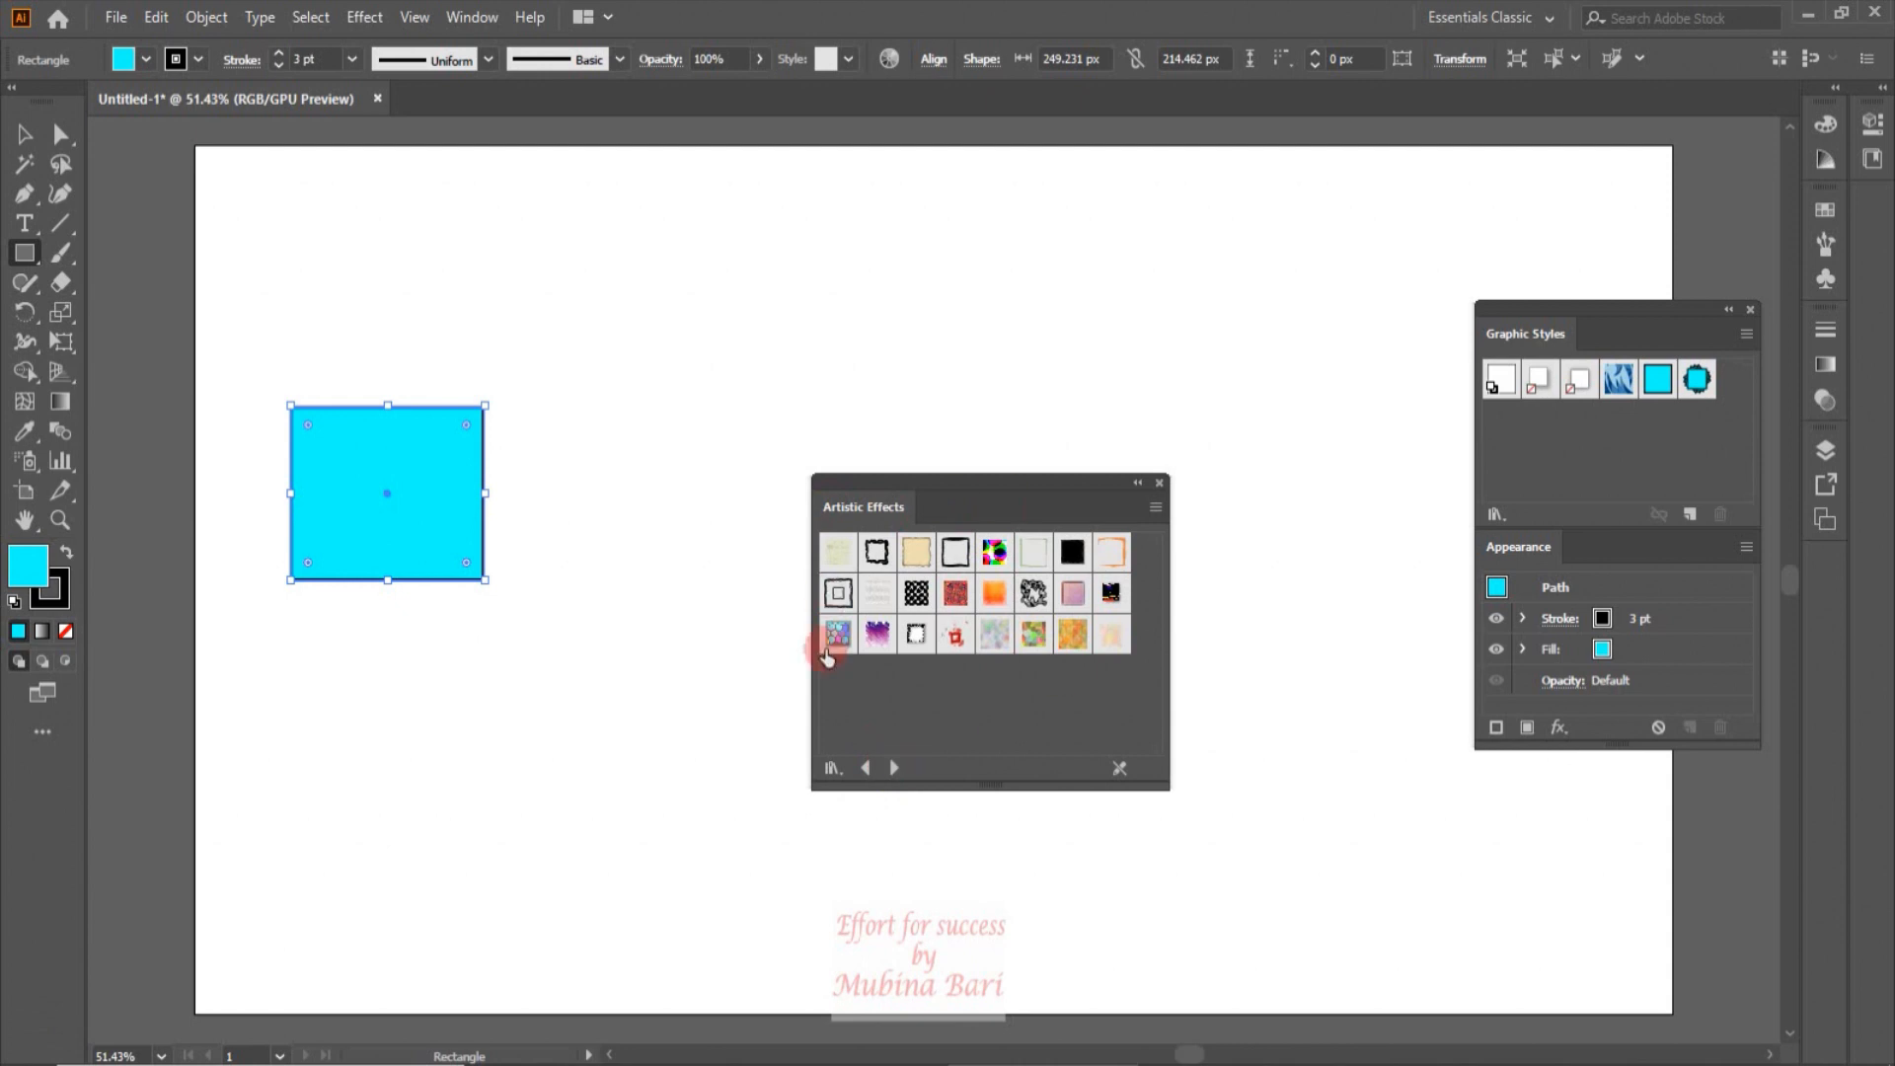
click(940, 652)
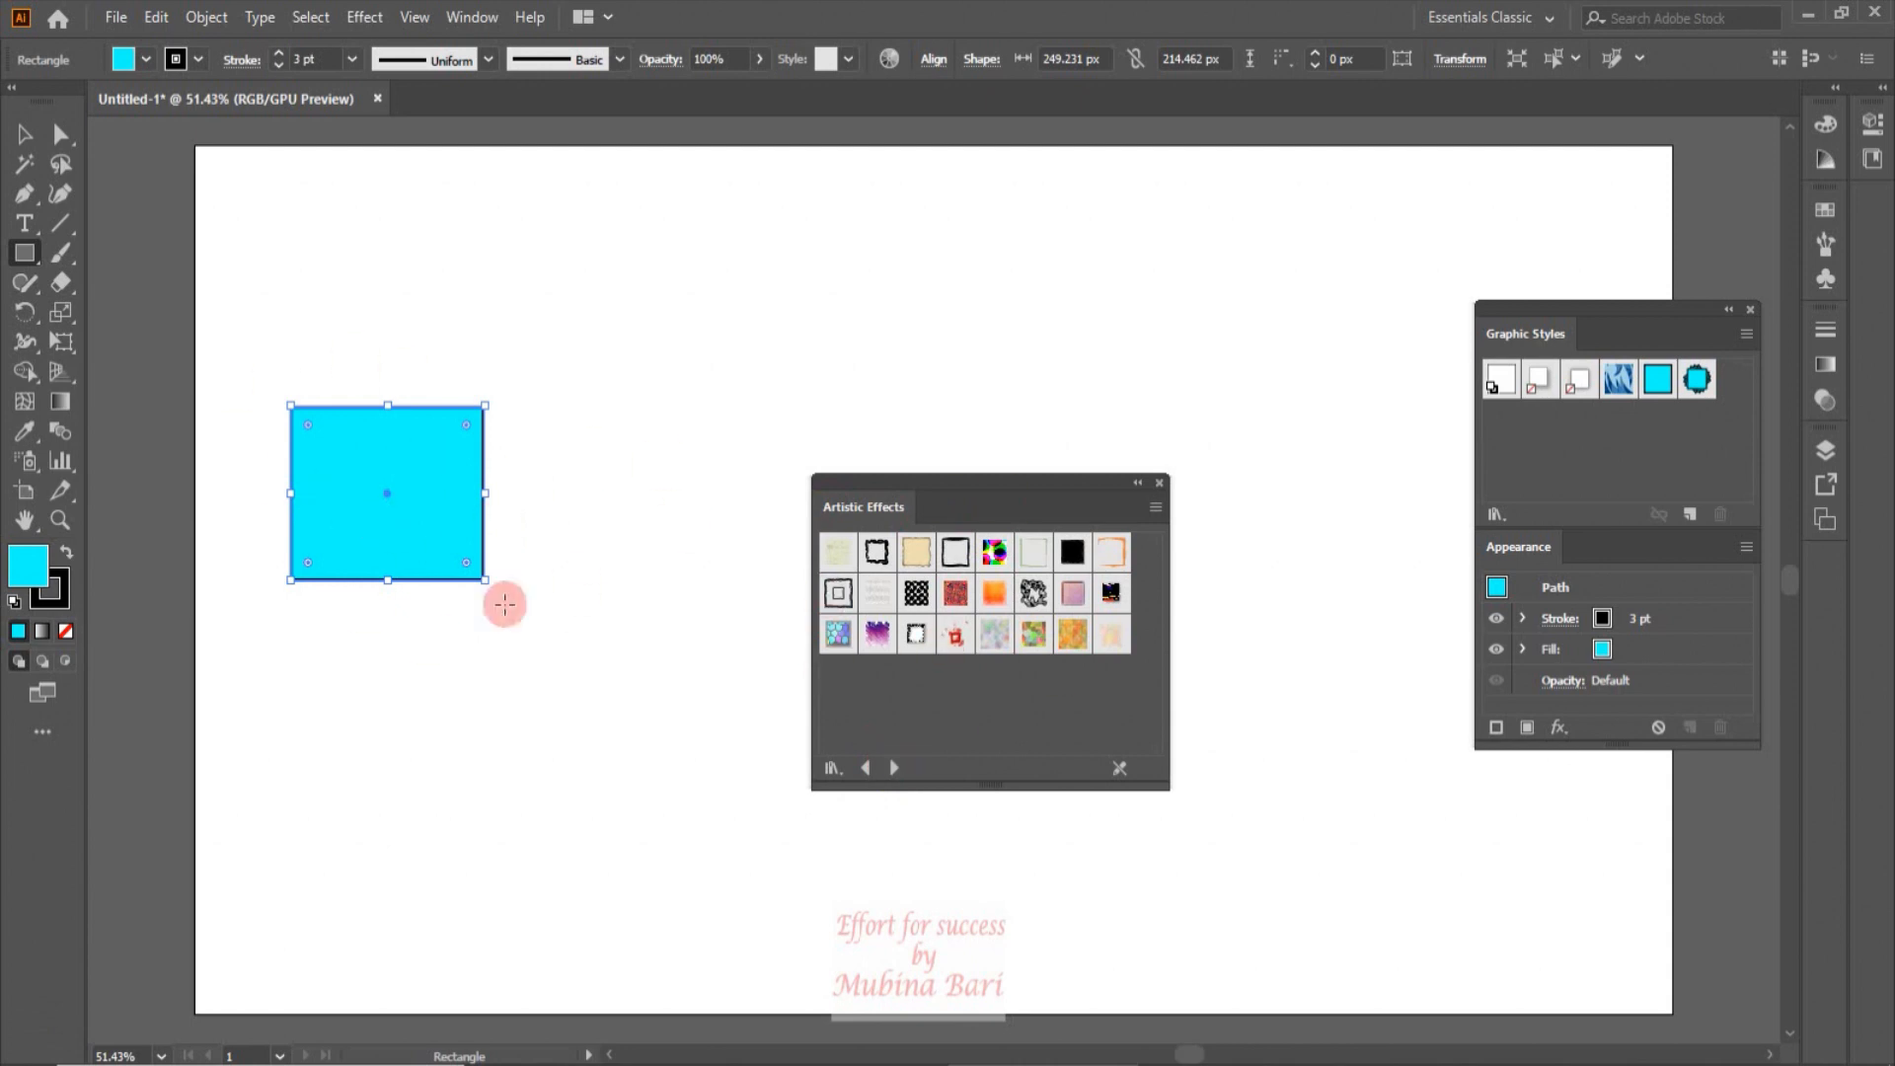
Step: Apply the RGB Watercolor style to the rectangle and replace it with the black scribbled outline style from Artistic Effects
click(878, 635)
drag(881, 646, 1517, 434)
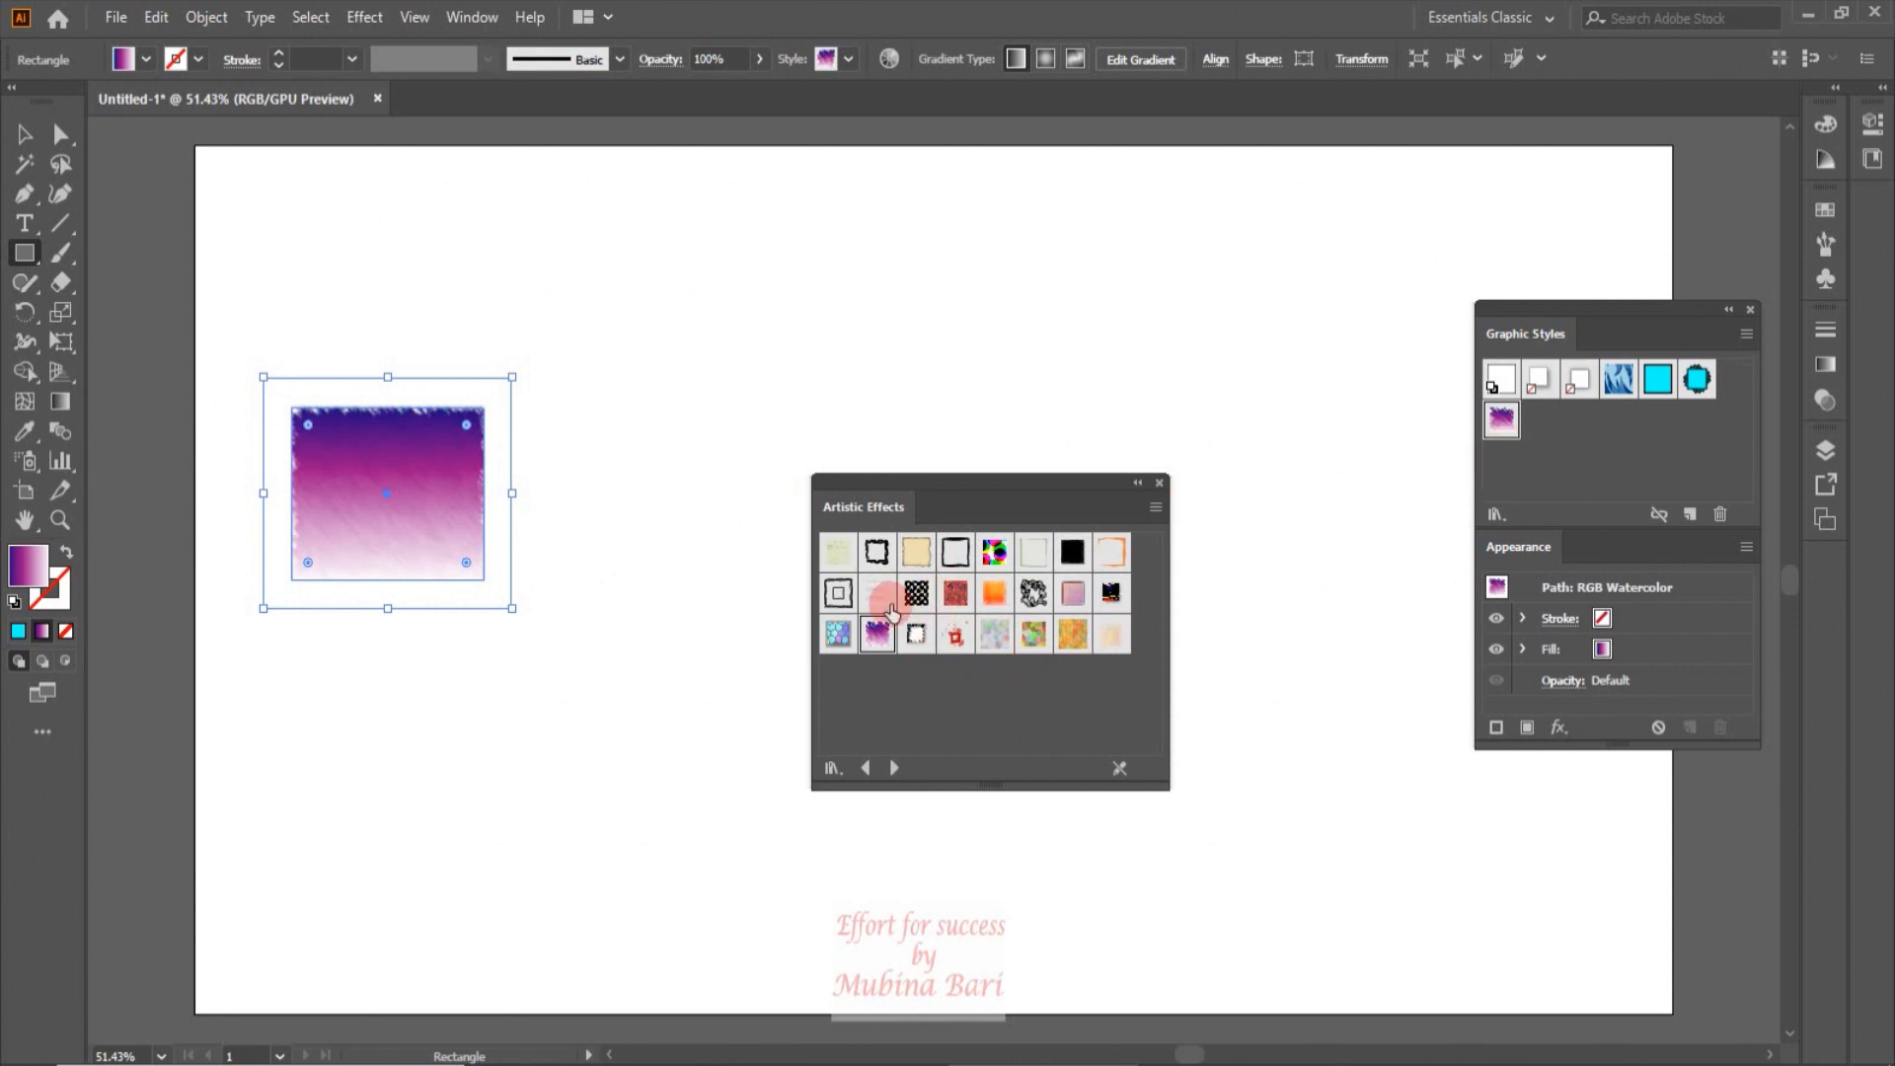
click(1034, 592)
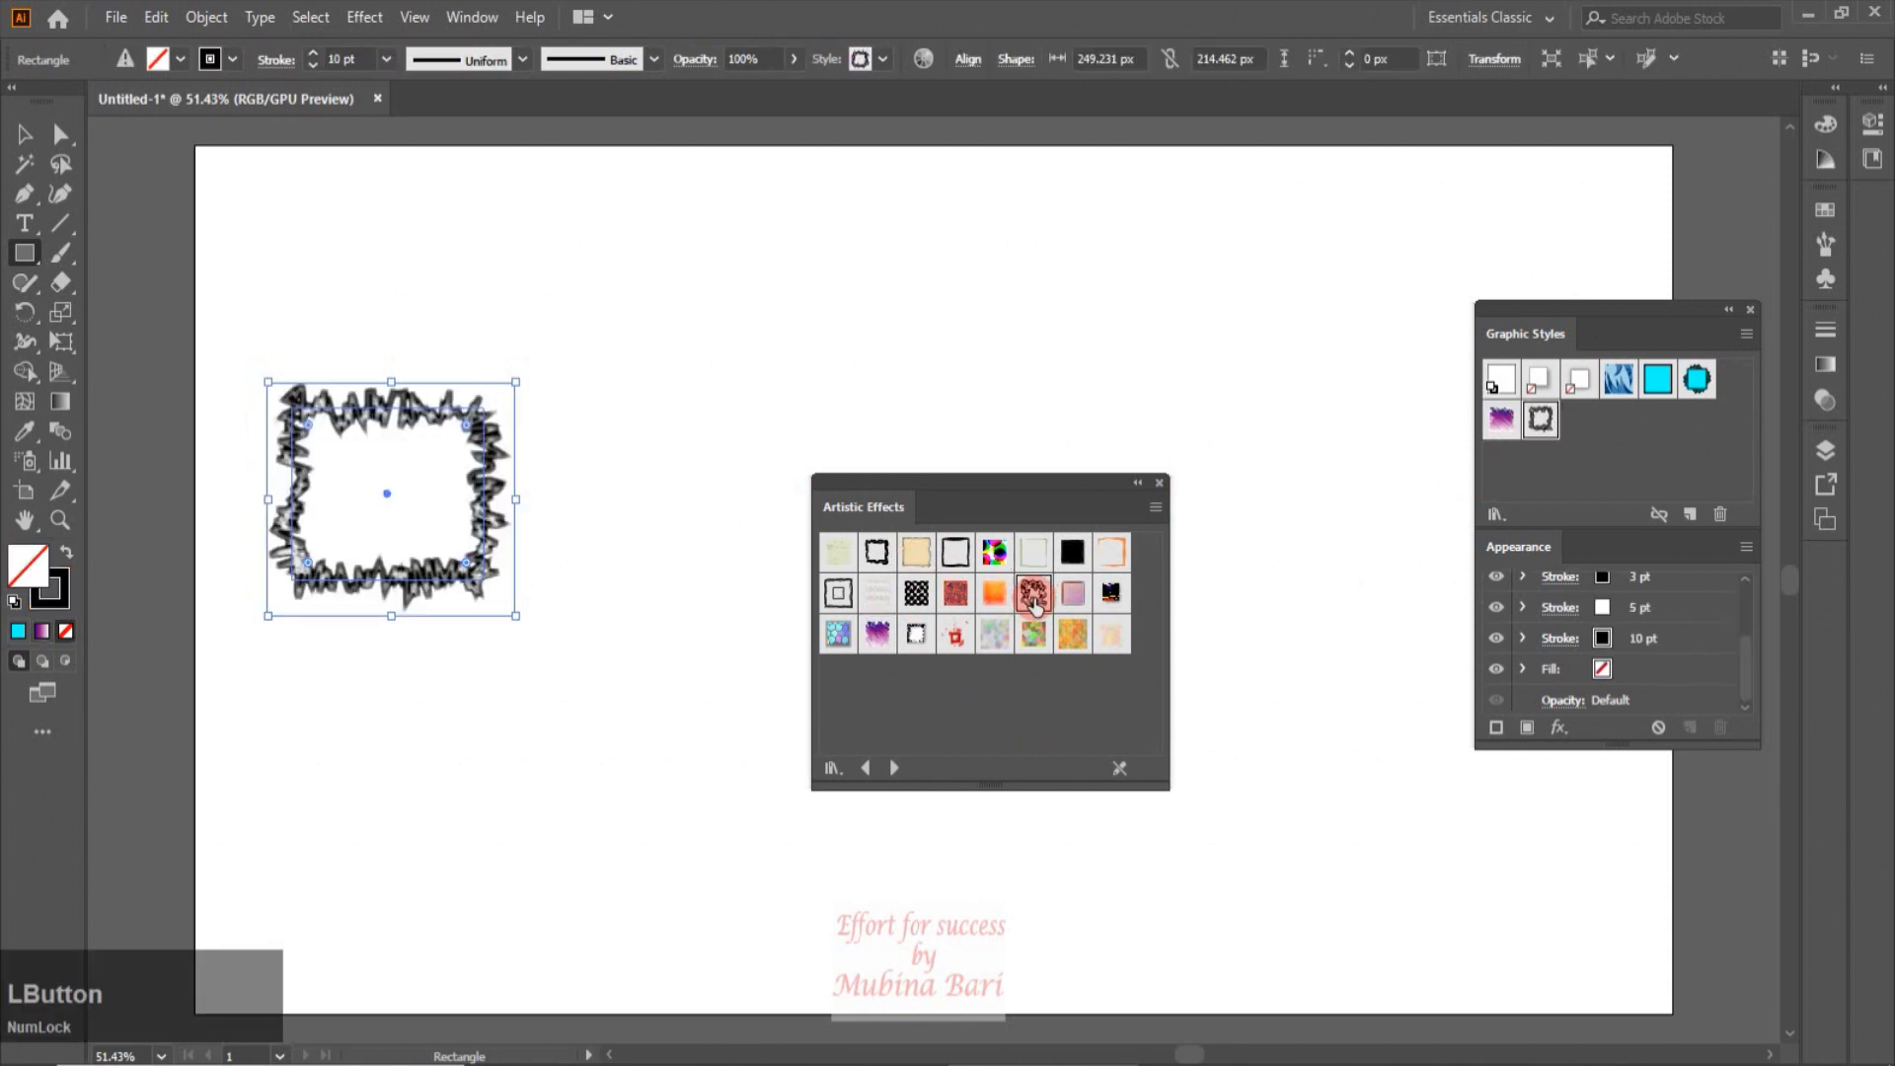
Step: Load the Textures library, add its dark blue denim style to the document's graphic styles and apply it to the rectangle
click(895, 769)
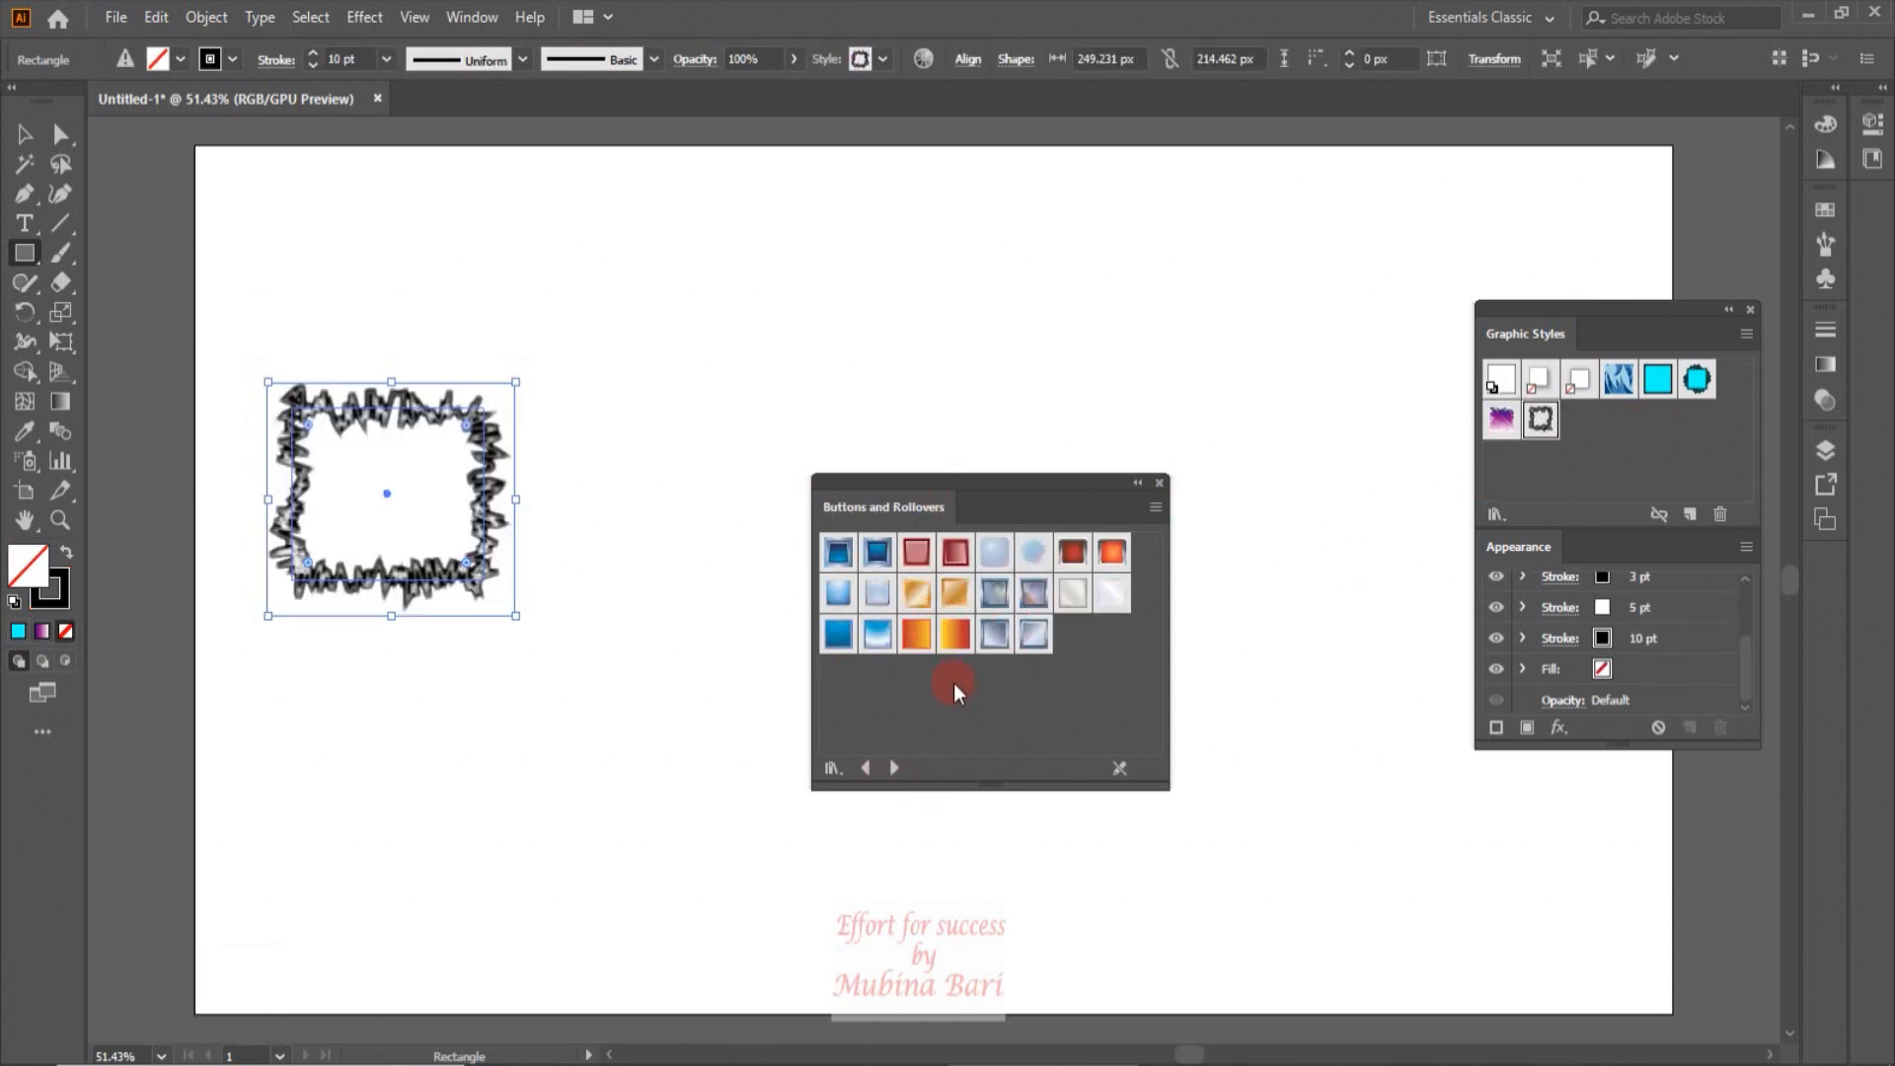
click(893, 769)
drag(1020, 602, 1607, 450)
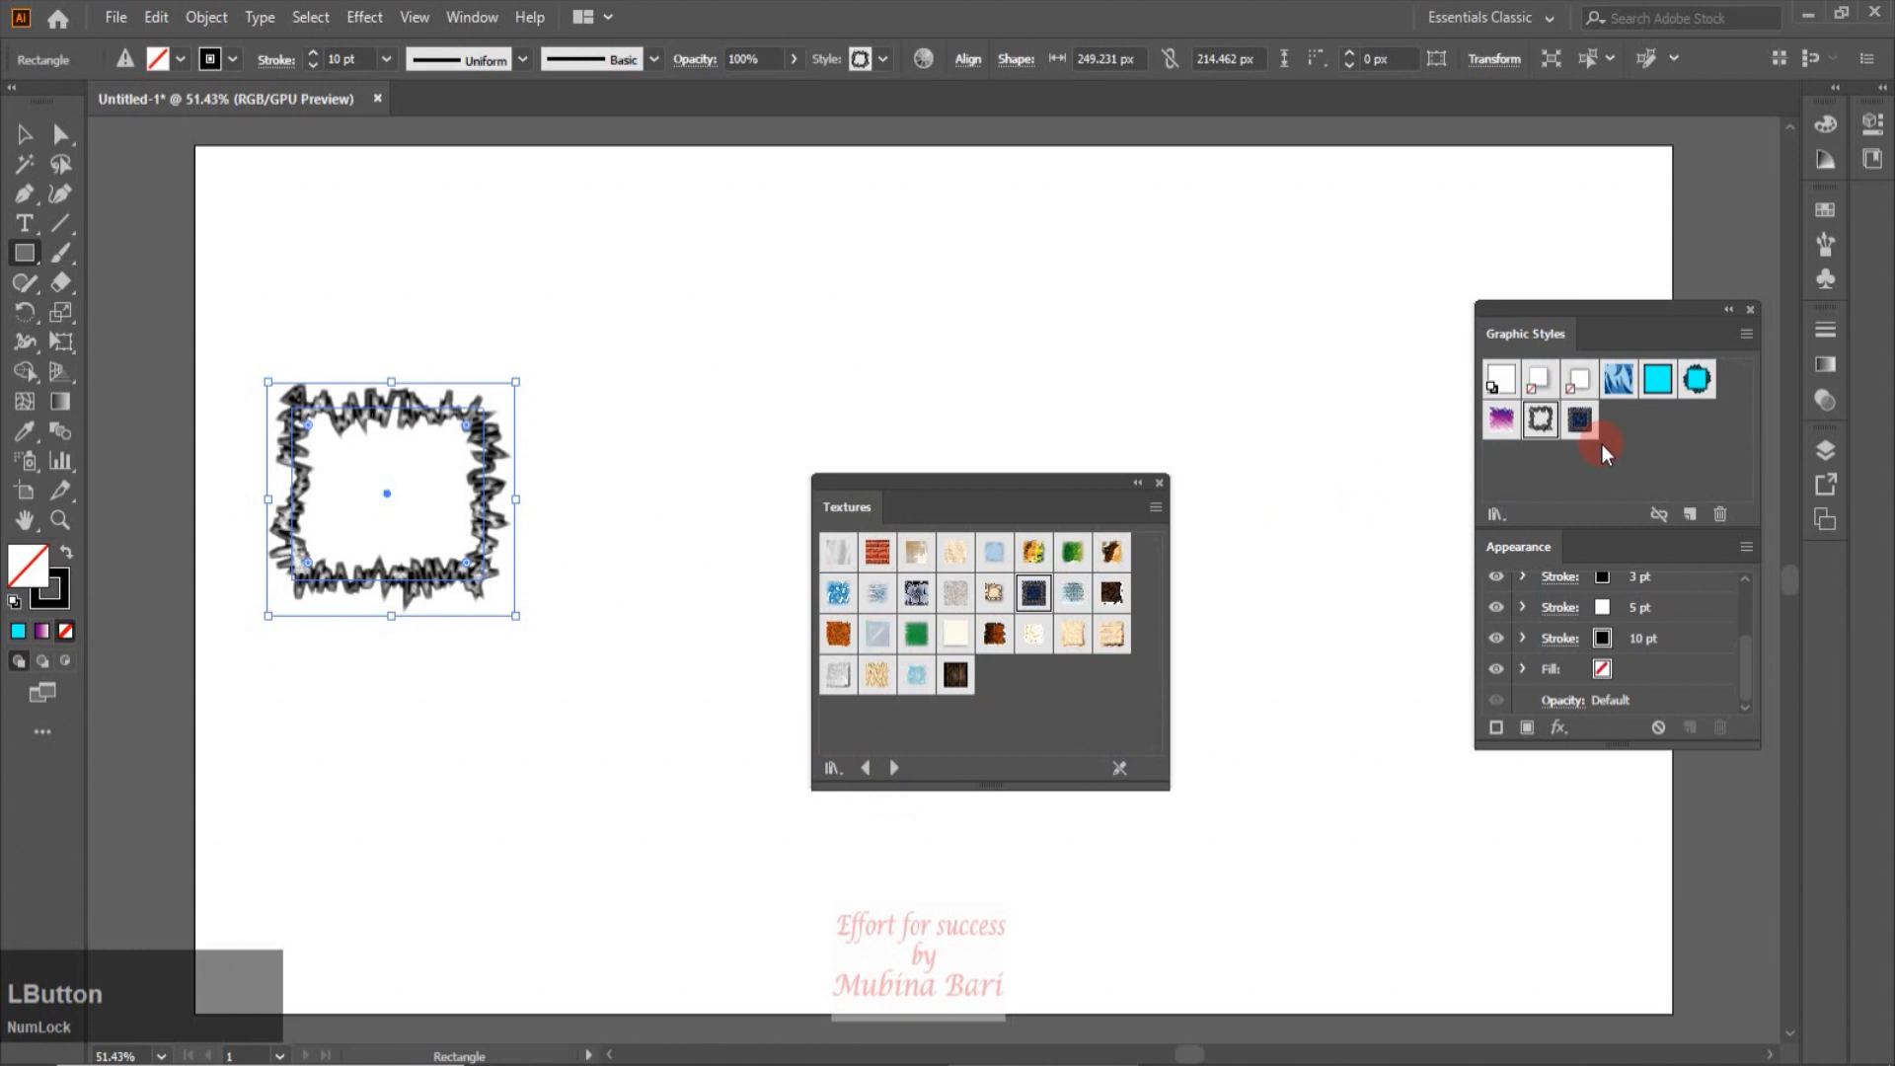
click(1583, 426)
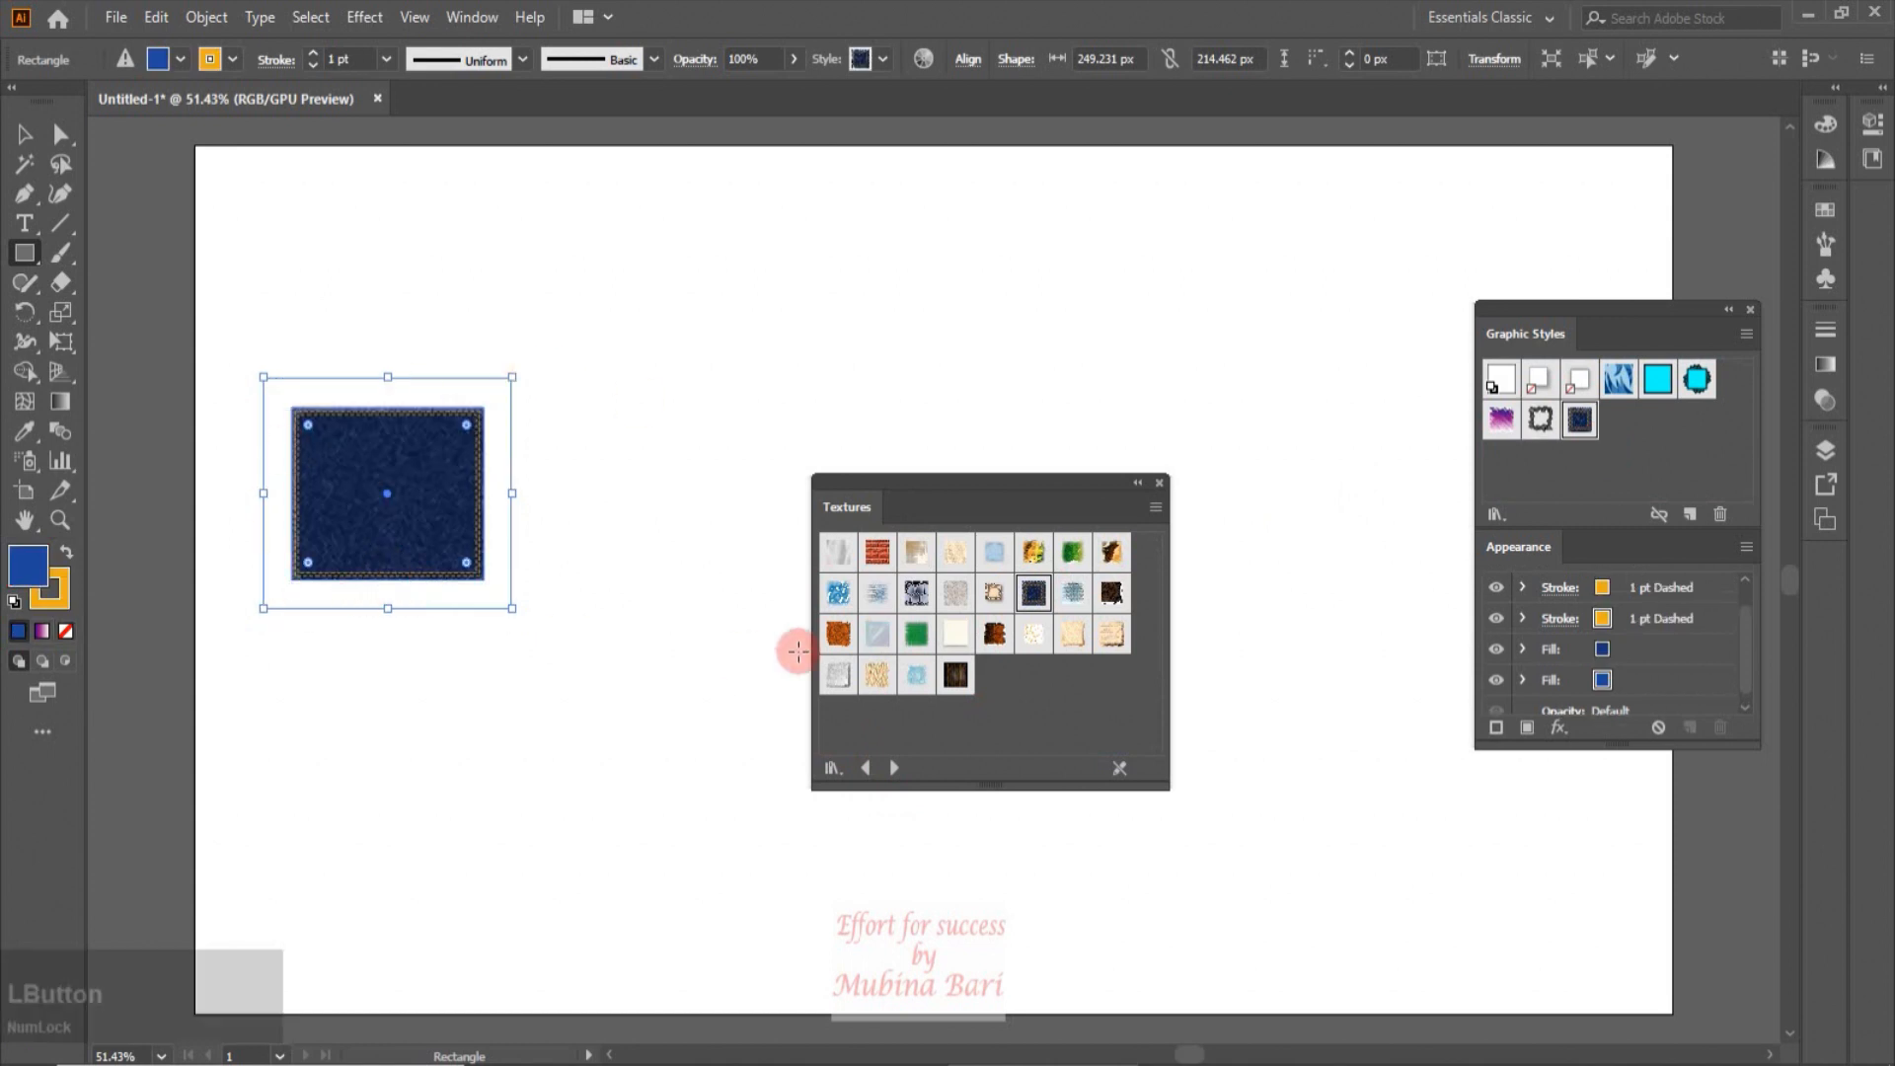
Step: Apply the RGB Brick texture style to the rectangle and enlarge it to about 612 by 422 px
click(876, 551)
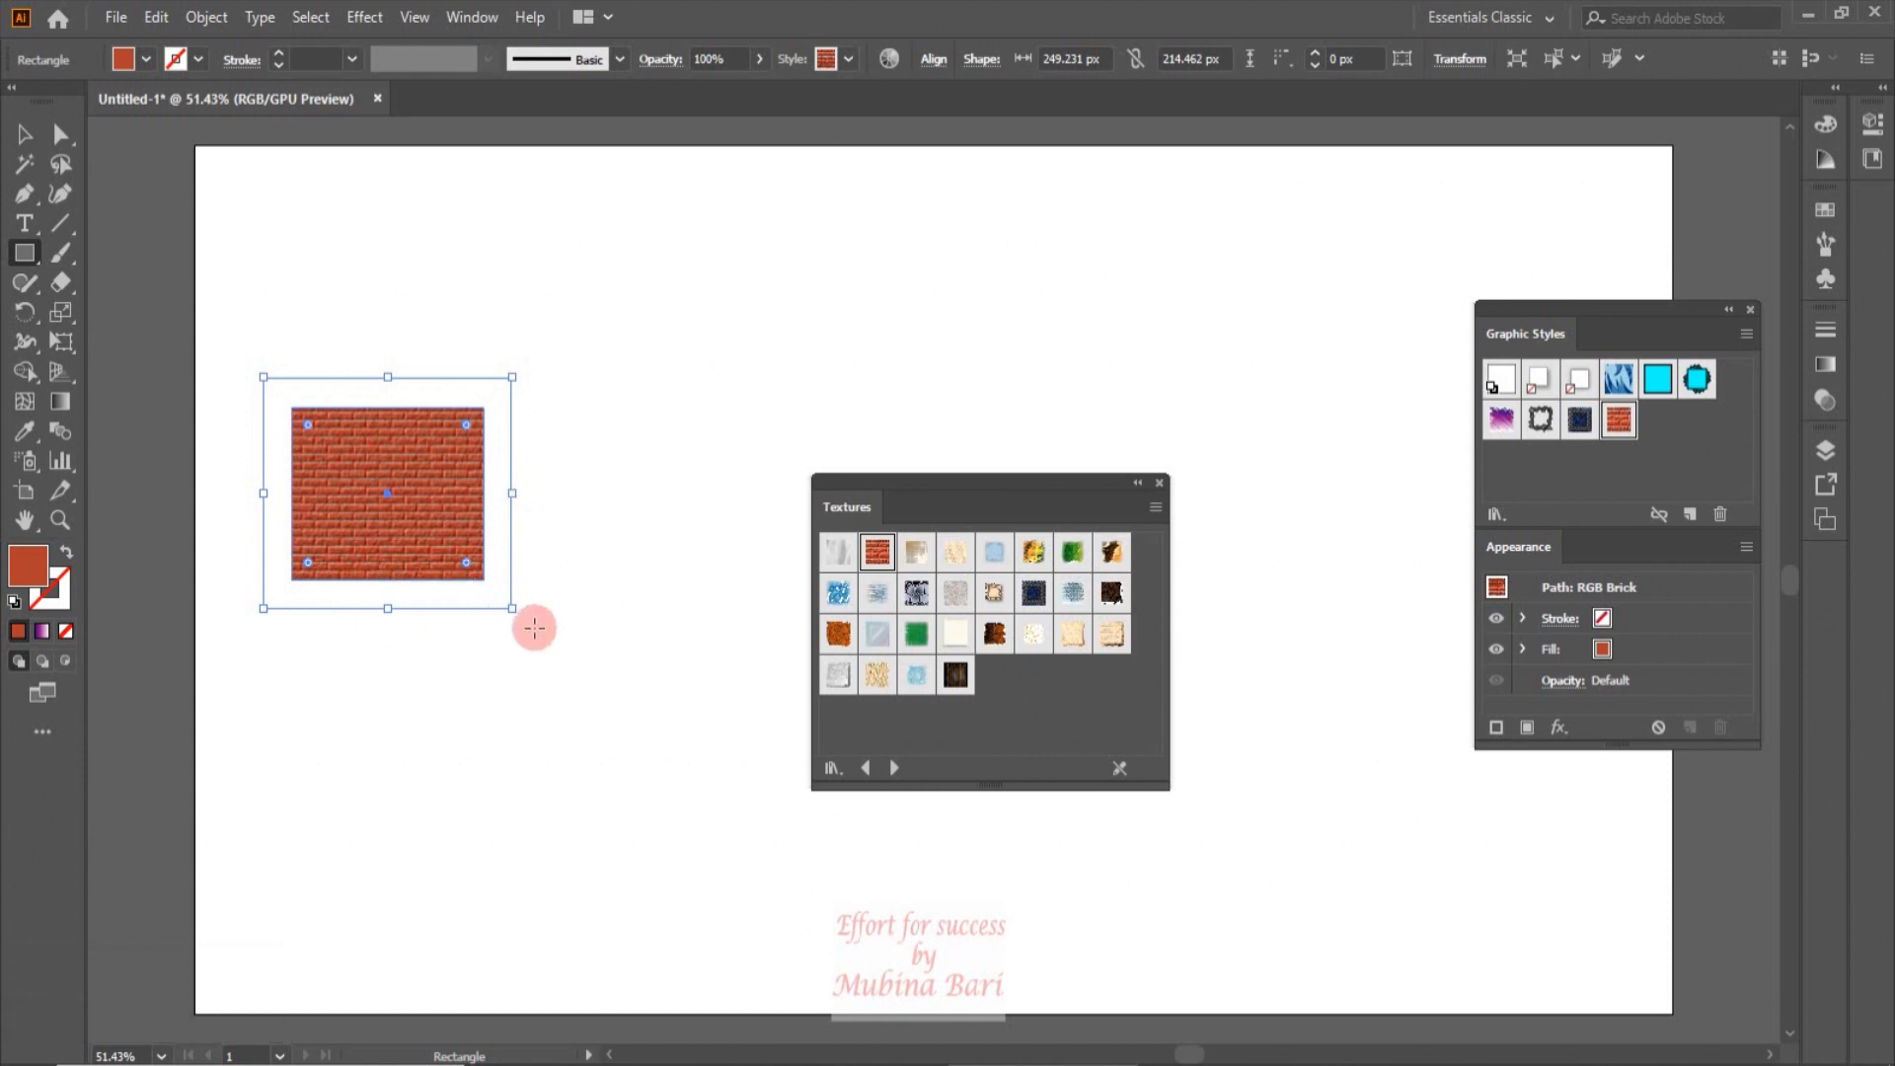
drag(512, 609, 763, 747)
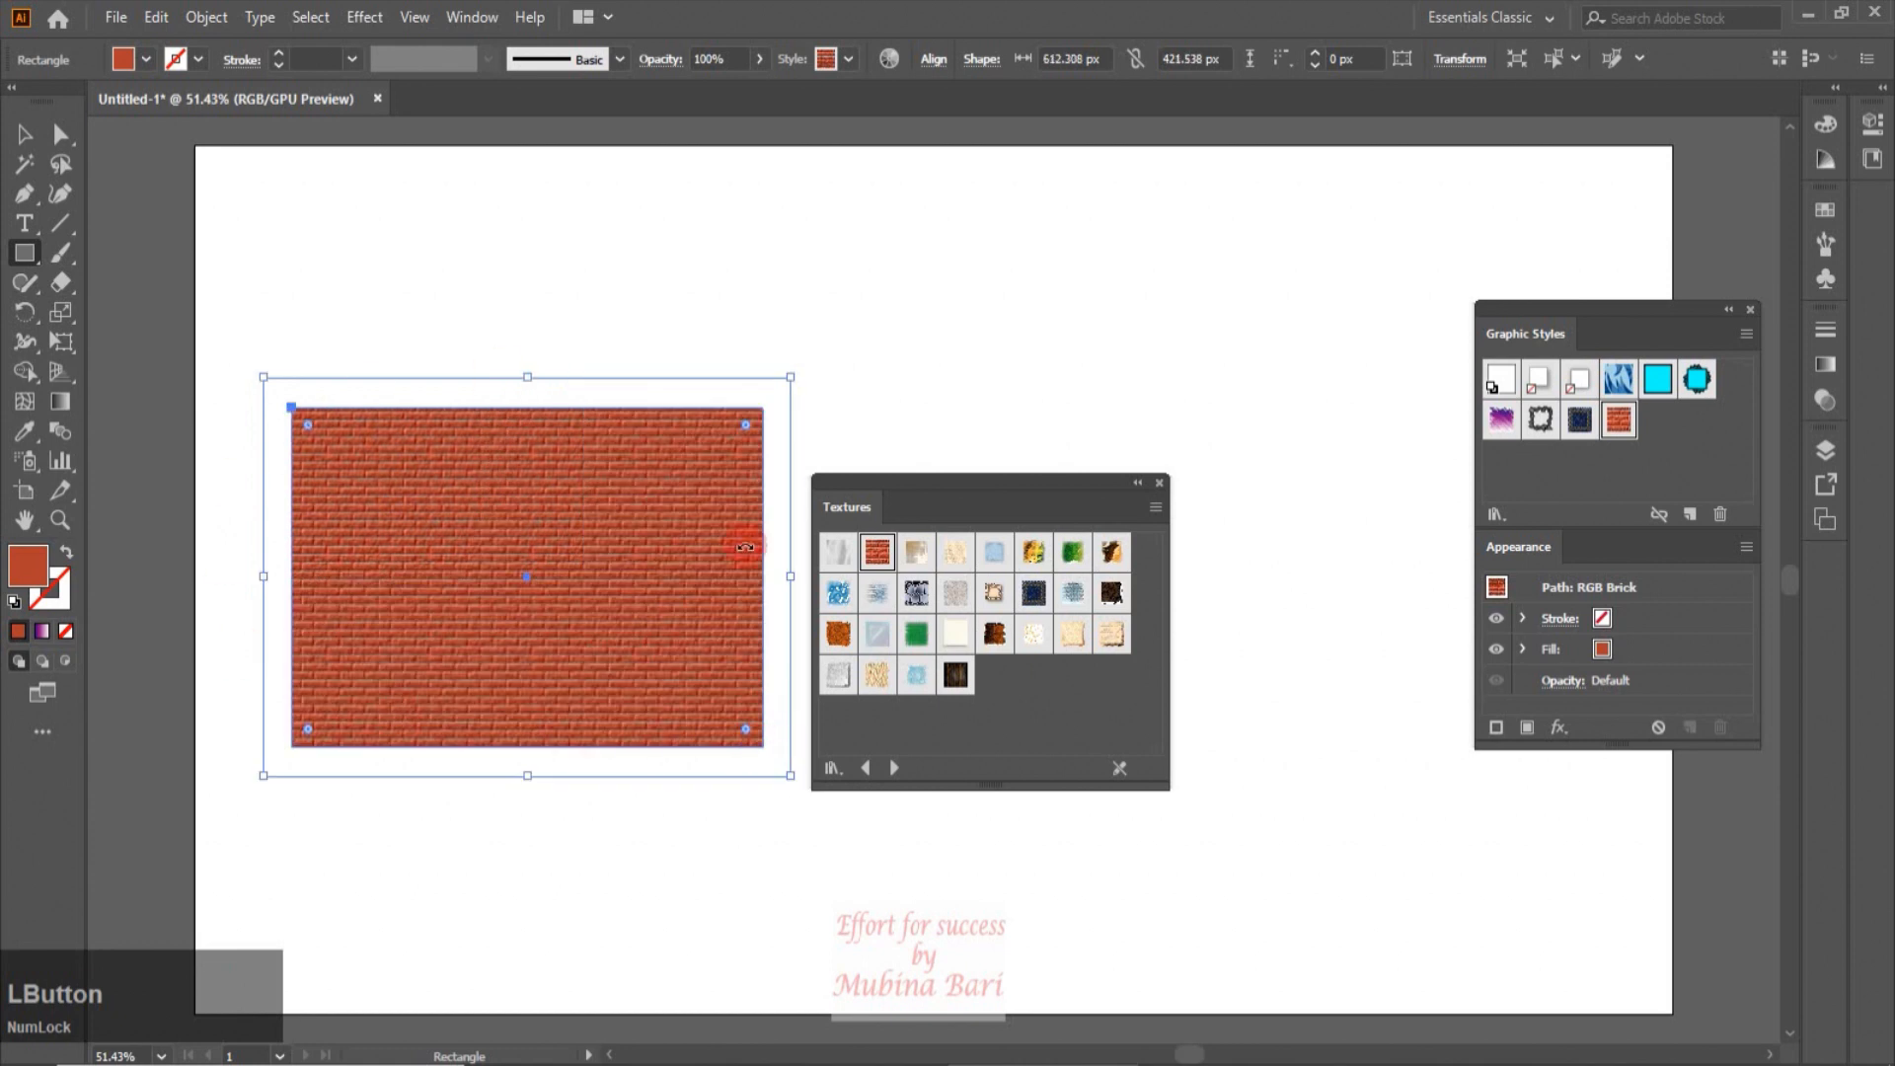
Step: Load the Type Effects library and examine the stroke, fill and effects that make up the rectangle's RGB Brick appearance
click(894, 766)
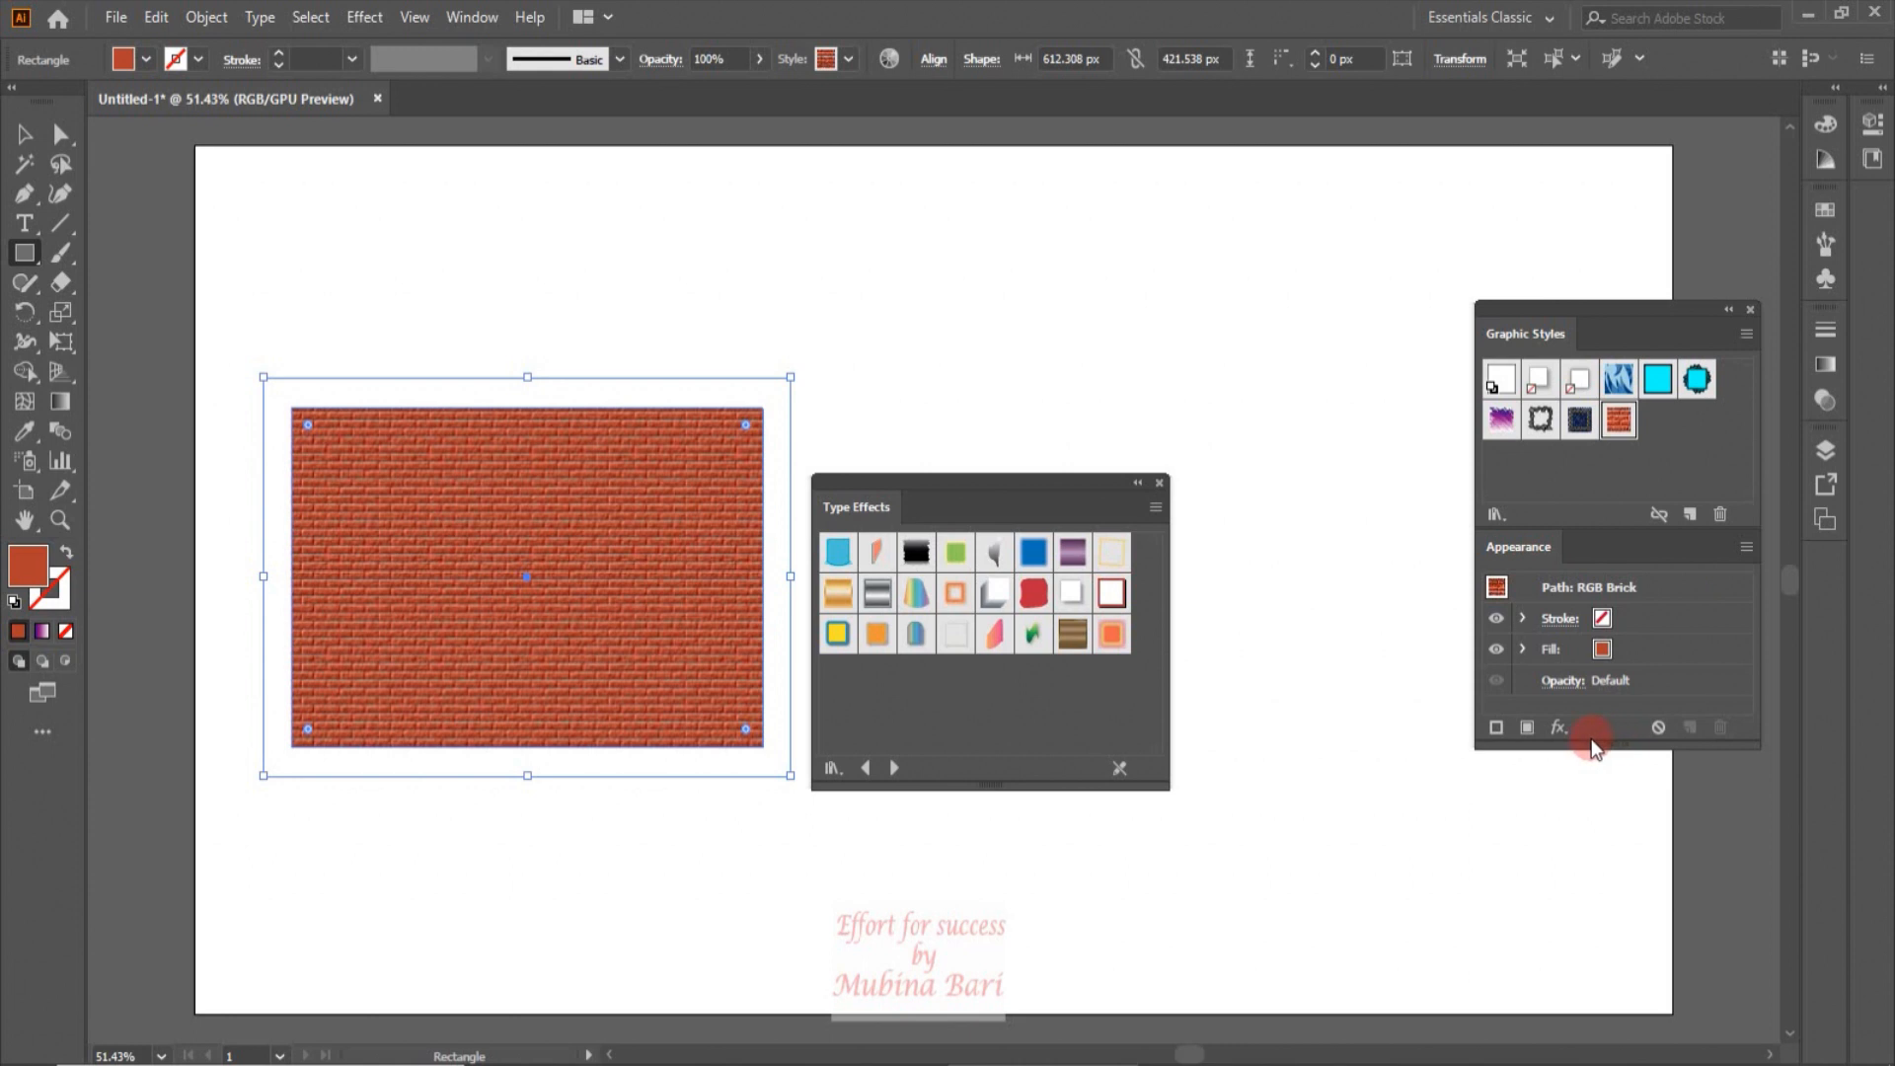
drag(1599, 747, 1607, 836)
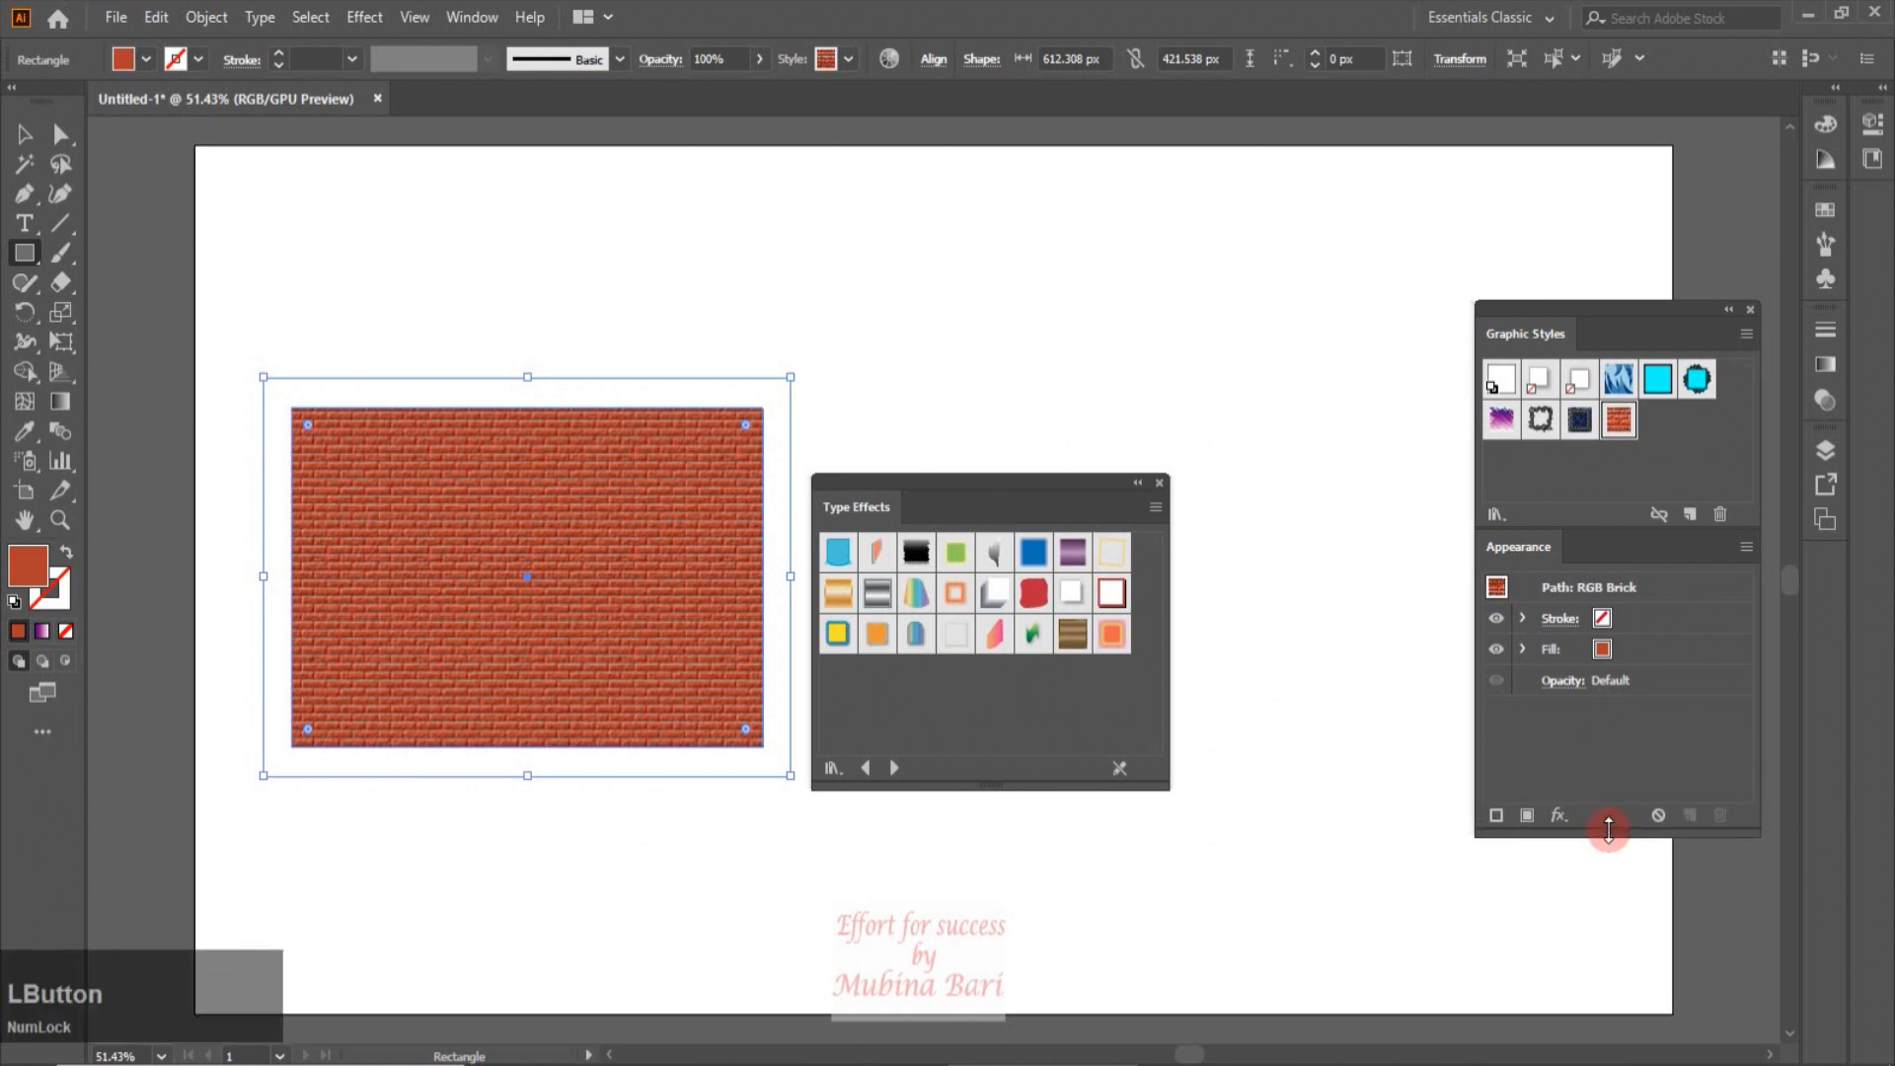
click(1522, 618)
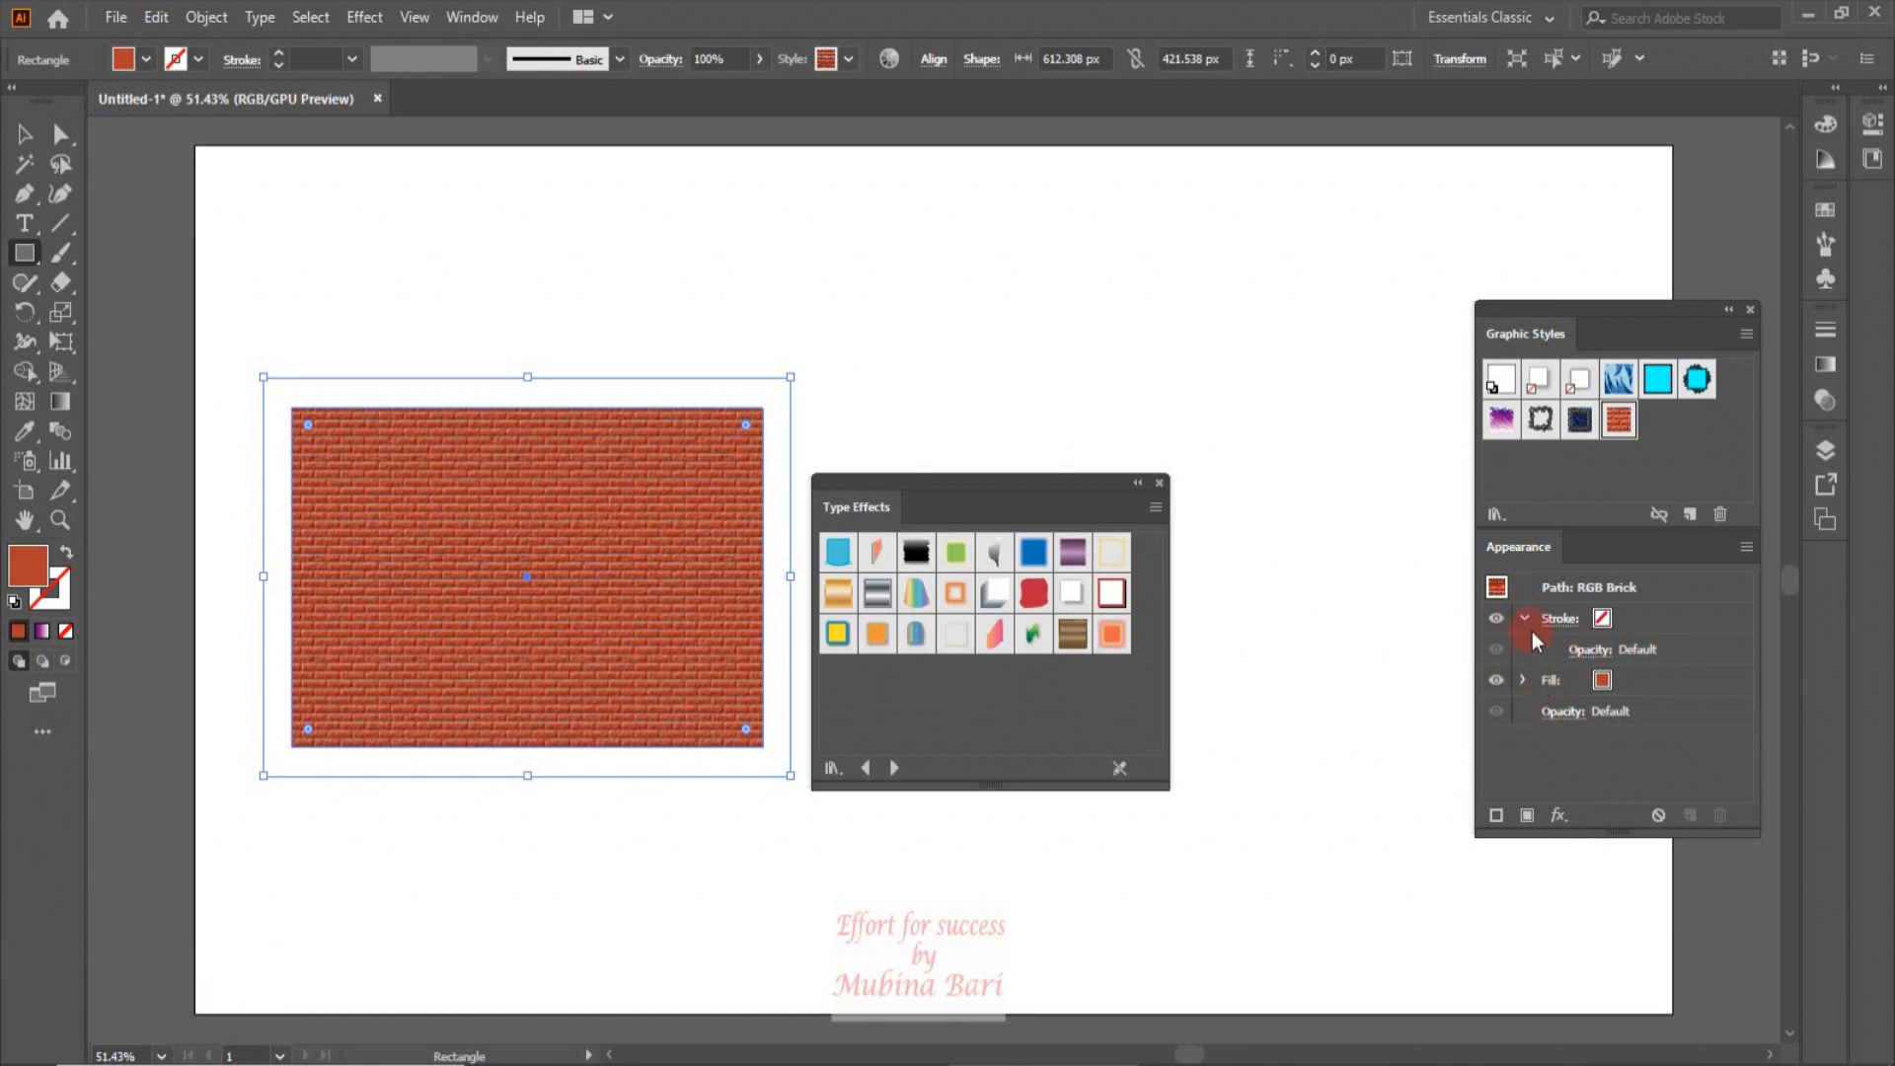
click(1522, 679)
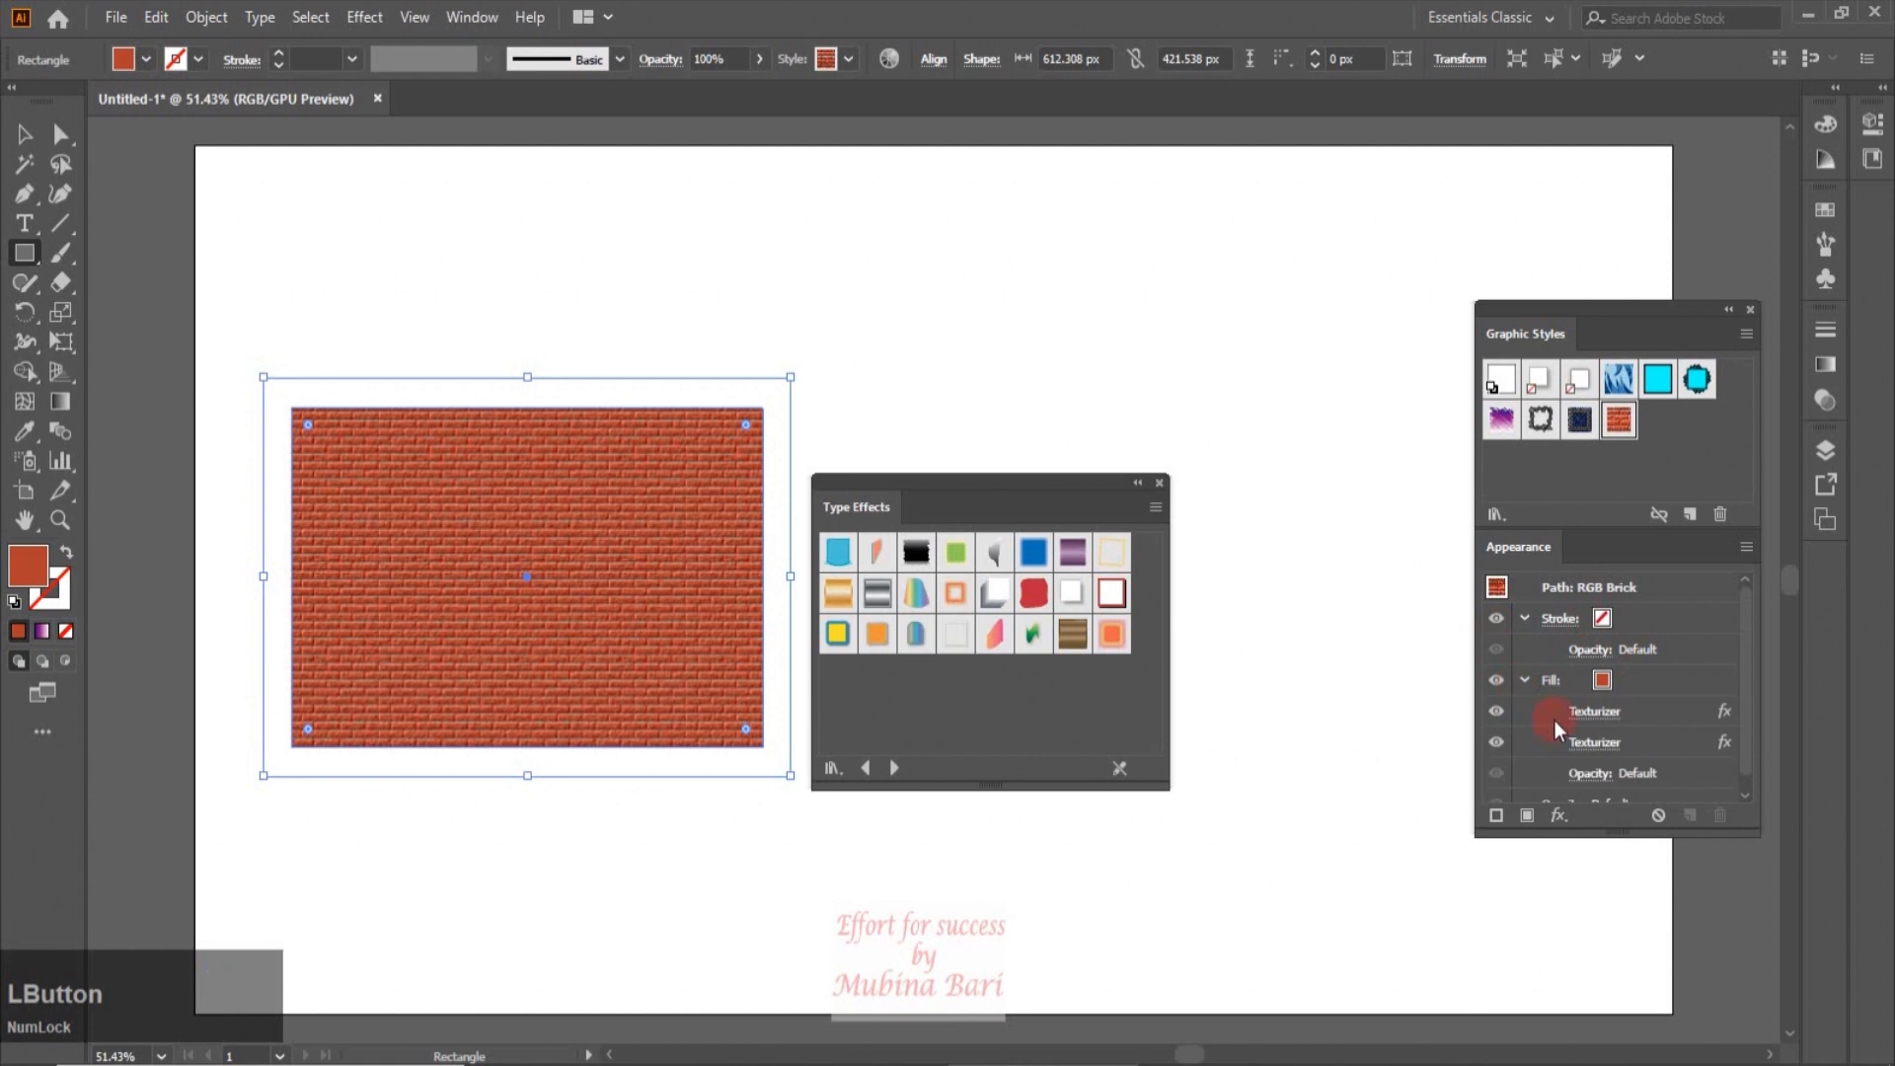
drag(1749, 703, 1749, 726)
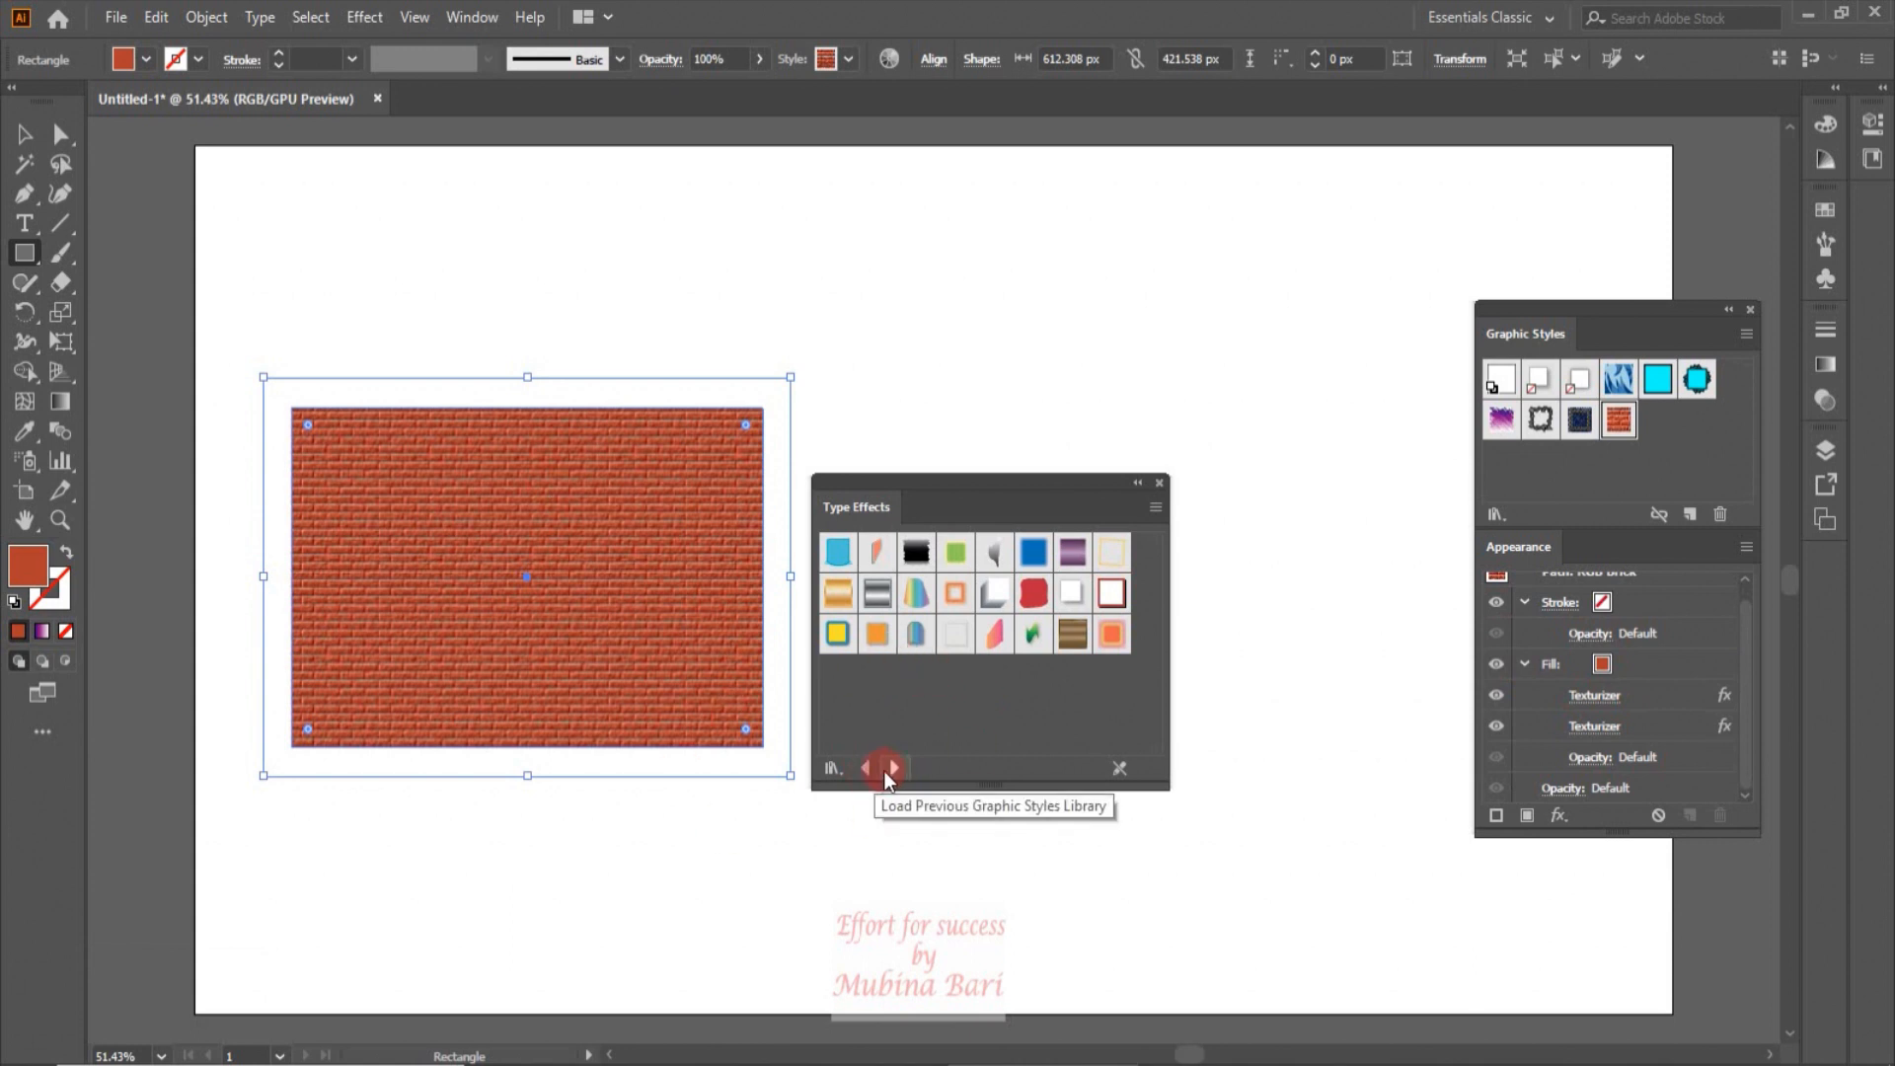
Step: Apply the Plume 1 and 3D Effect 20 styles to the rectangle in turn, and resize it to about 203 by 369 px
click(933, 499)
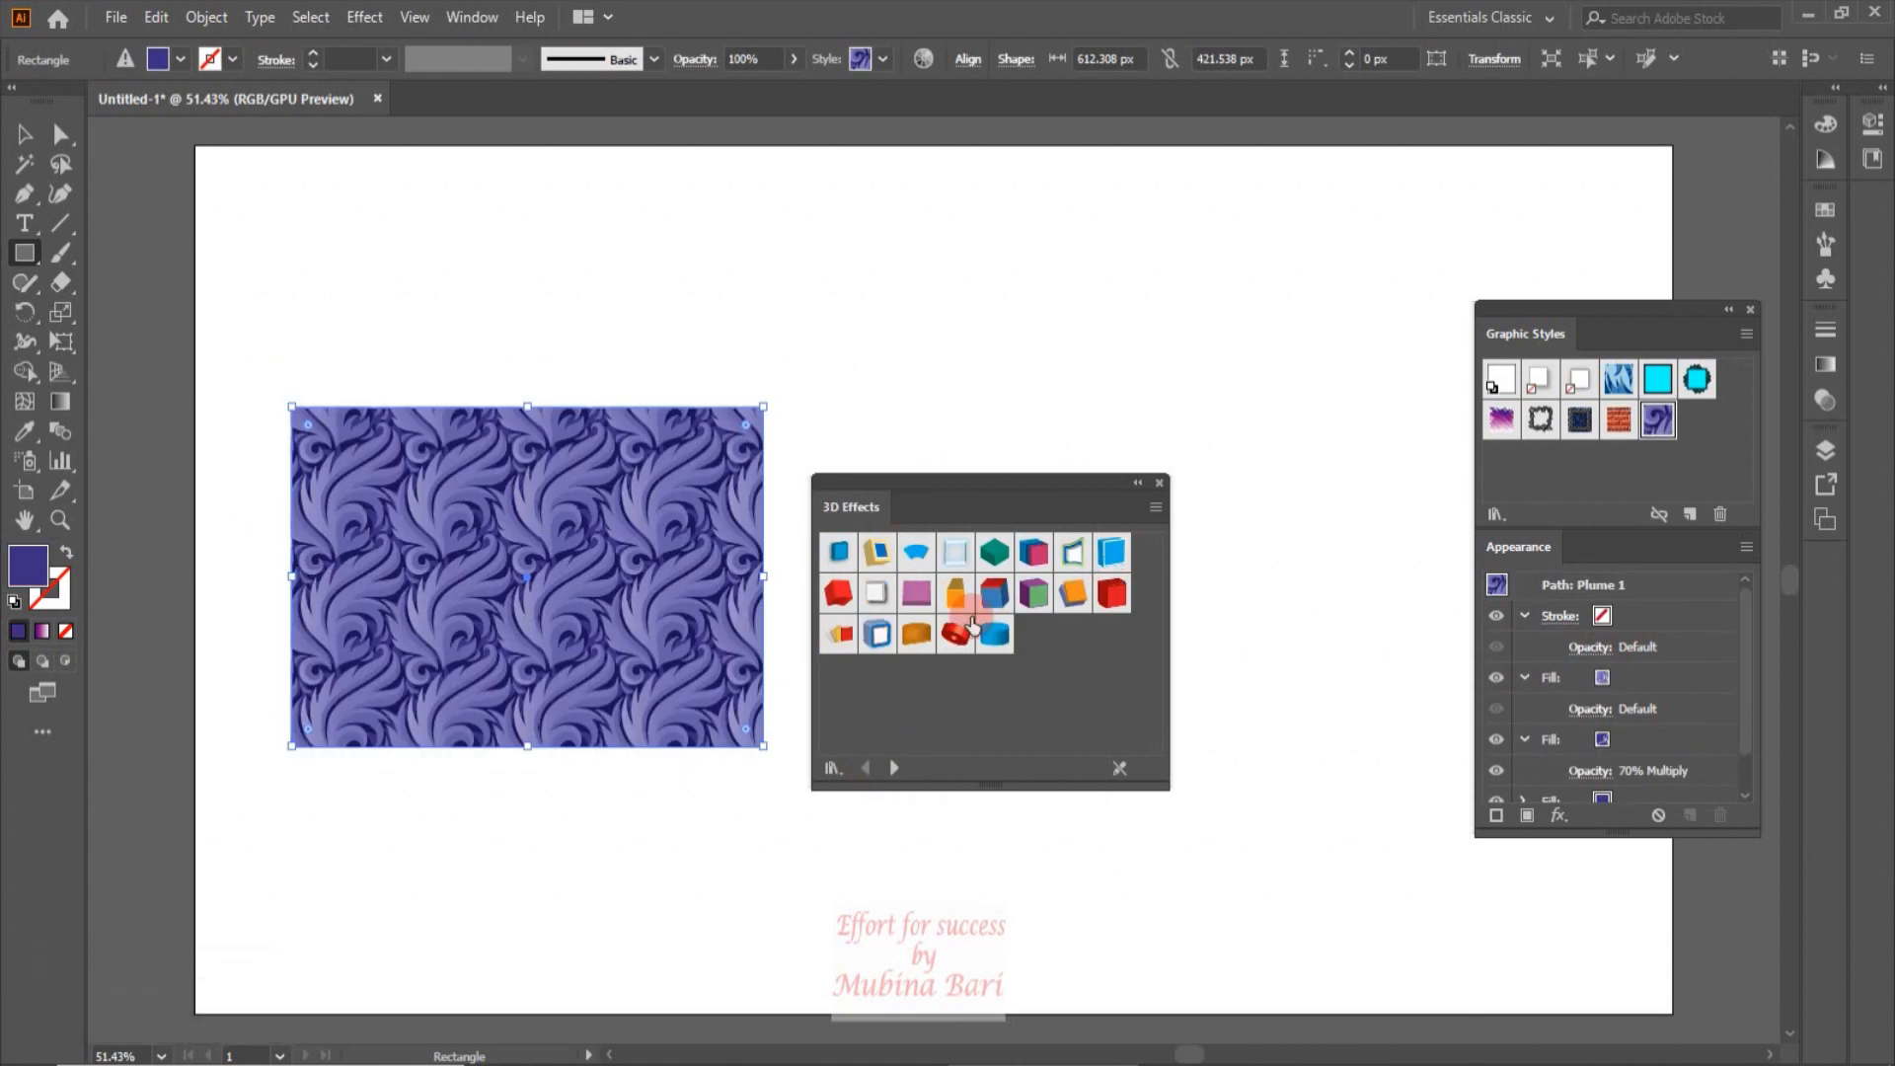
click(956, 637)
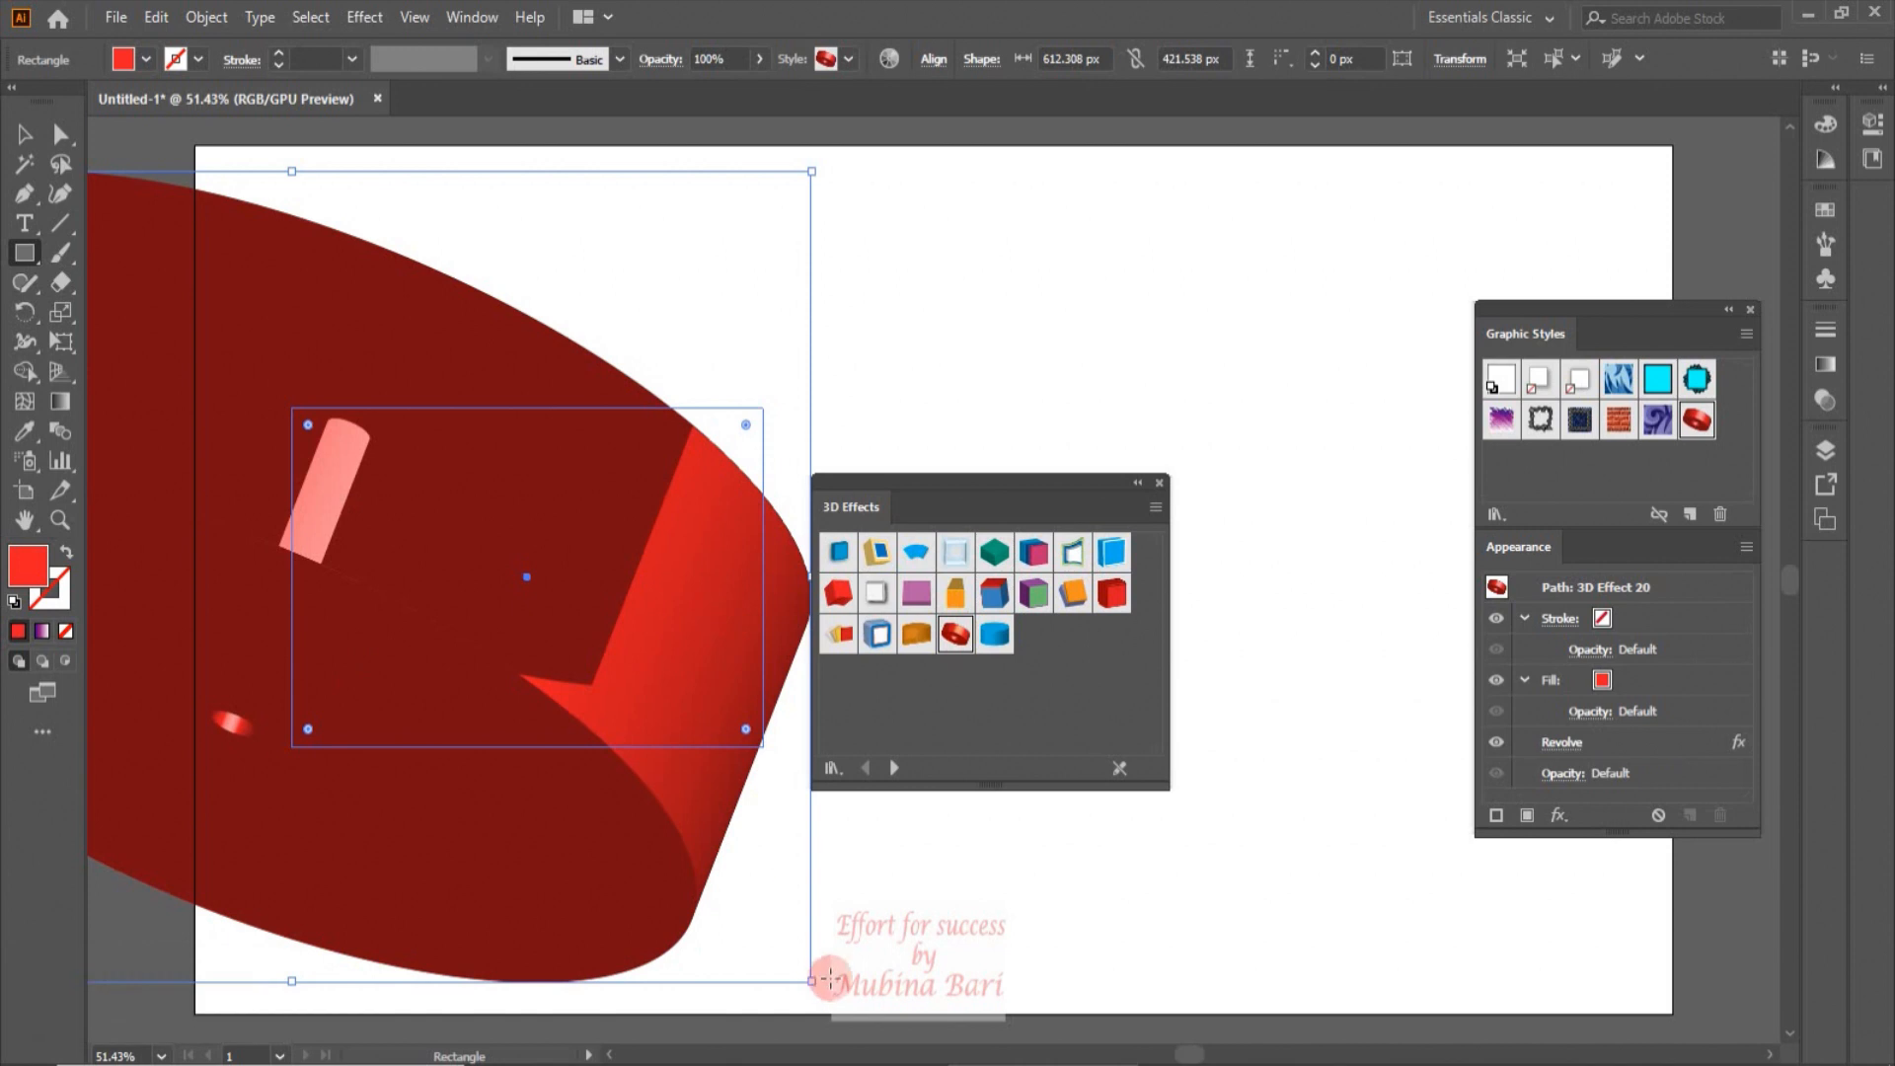
drag(813, 981, 551, 745)
drag(466, 645, 513, 614)
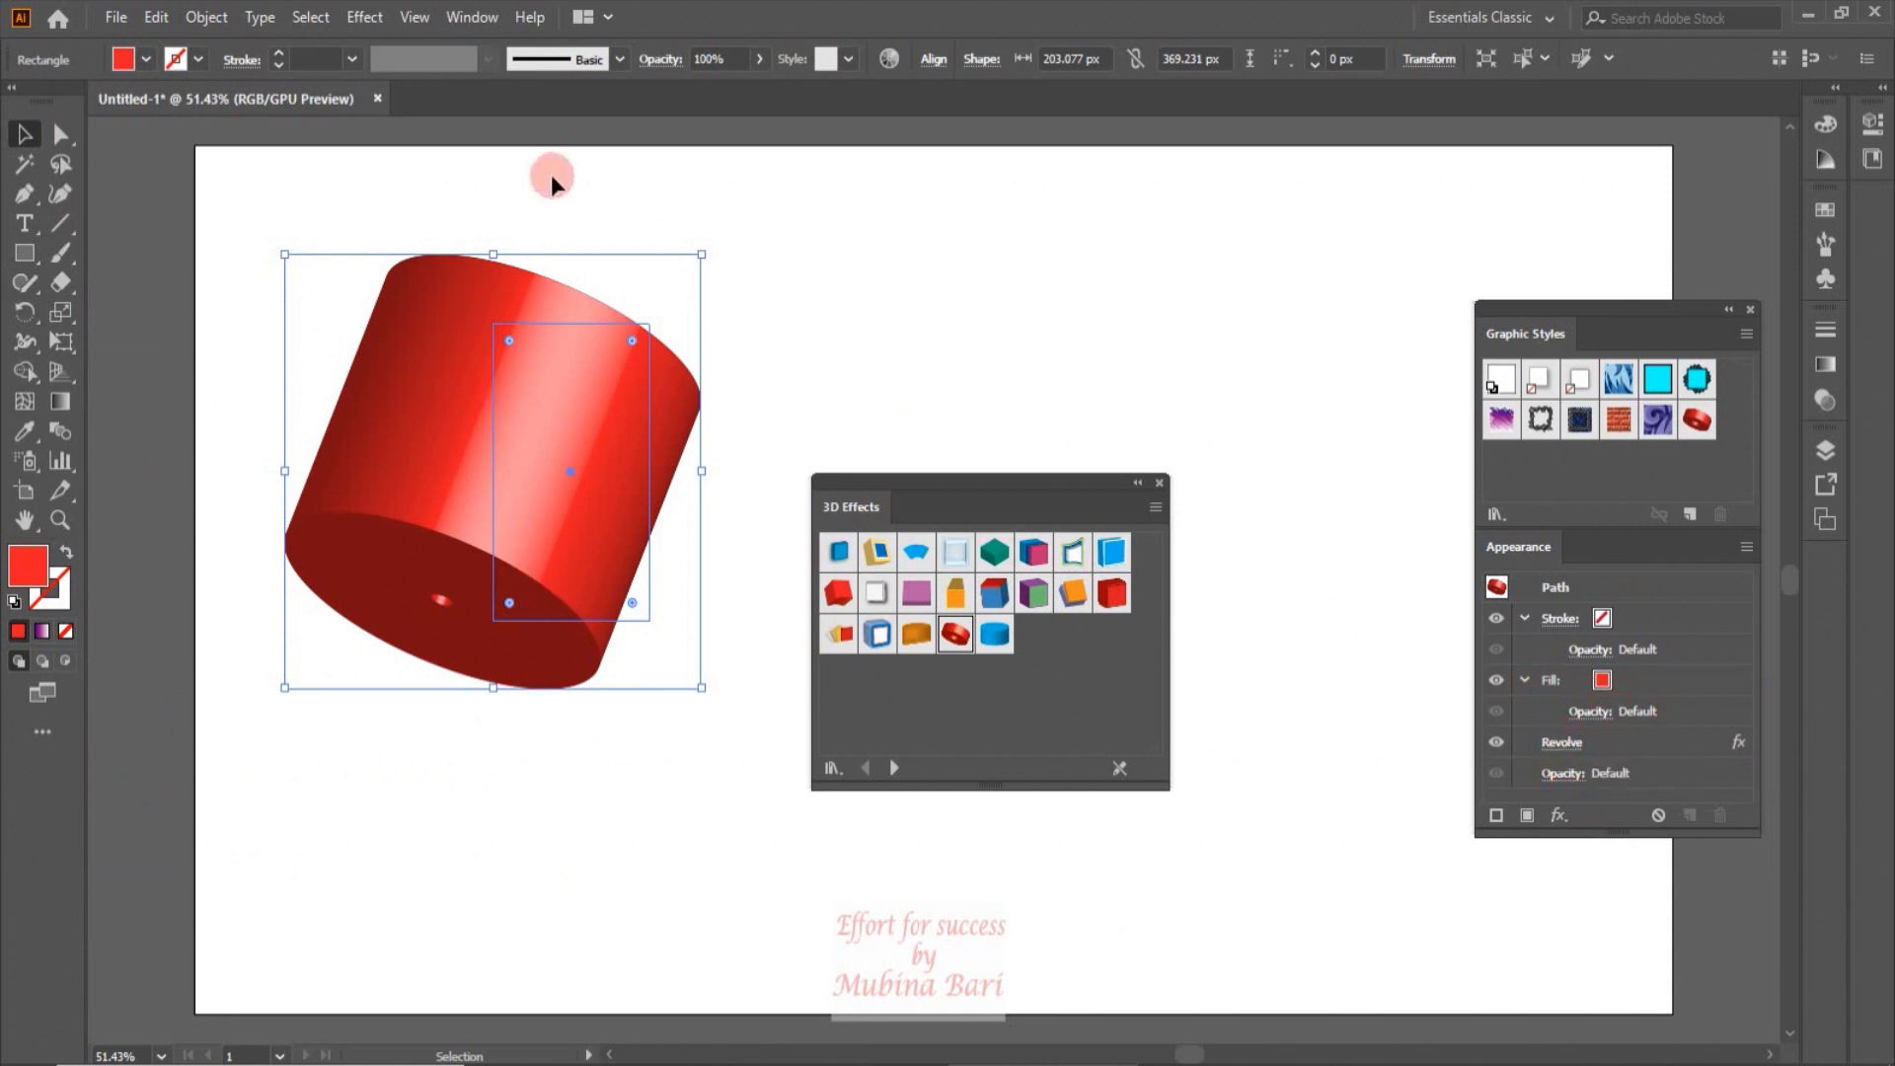
Step: Replace the red revolved shape's style with 3D Effect 14 from the 3D Effects library
click(1337, 636)
click(1034, 597)
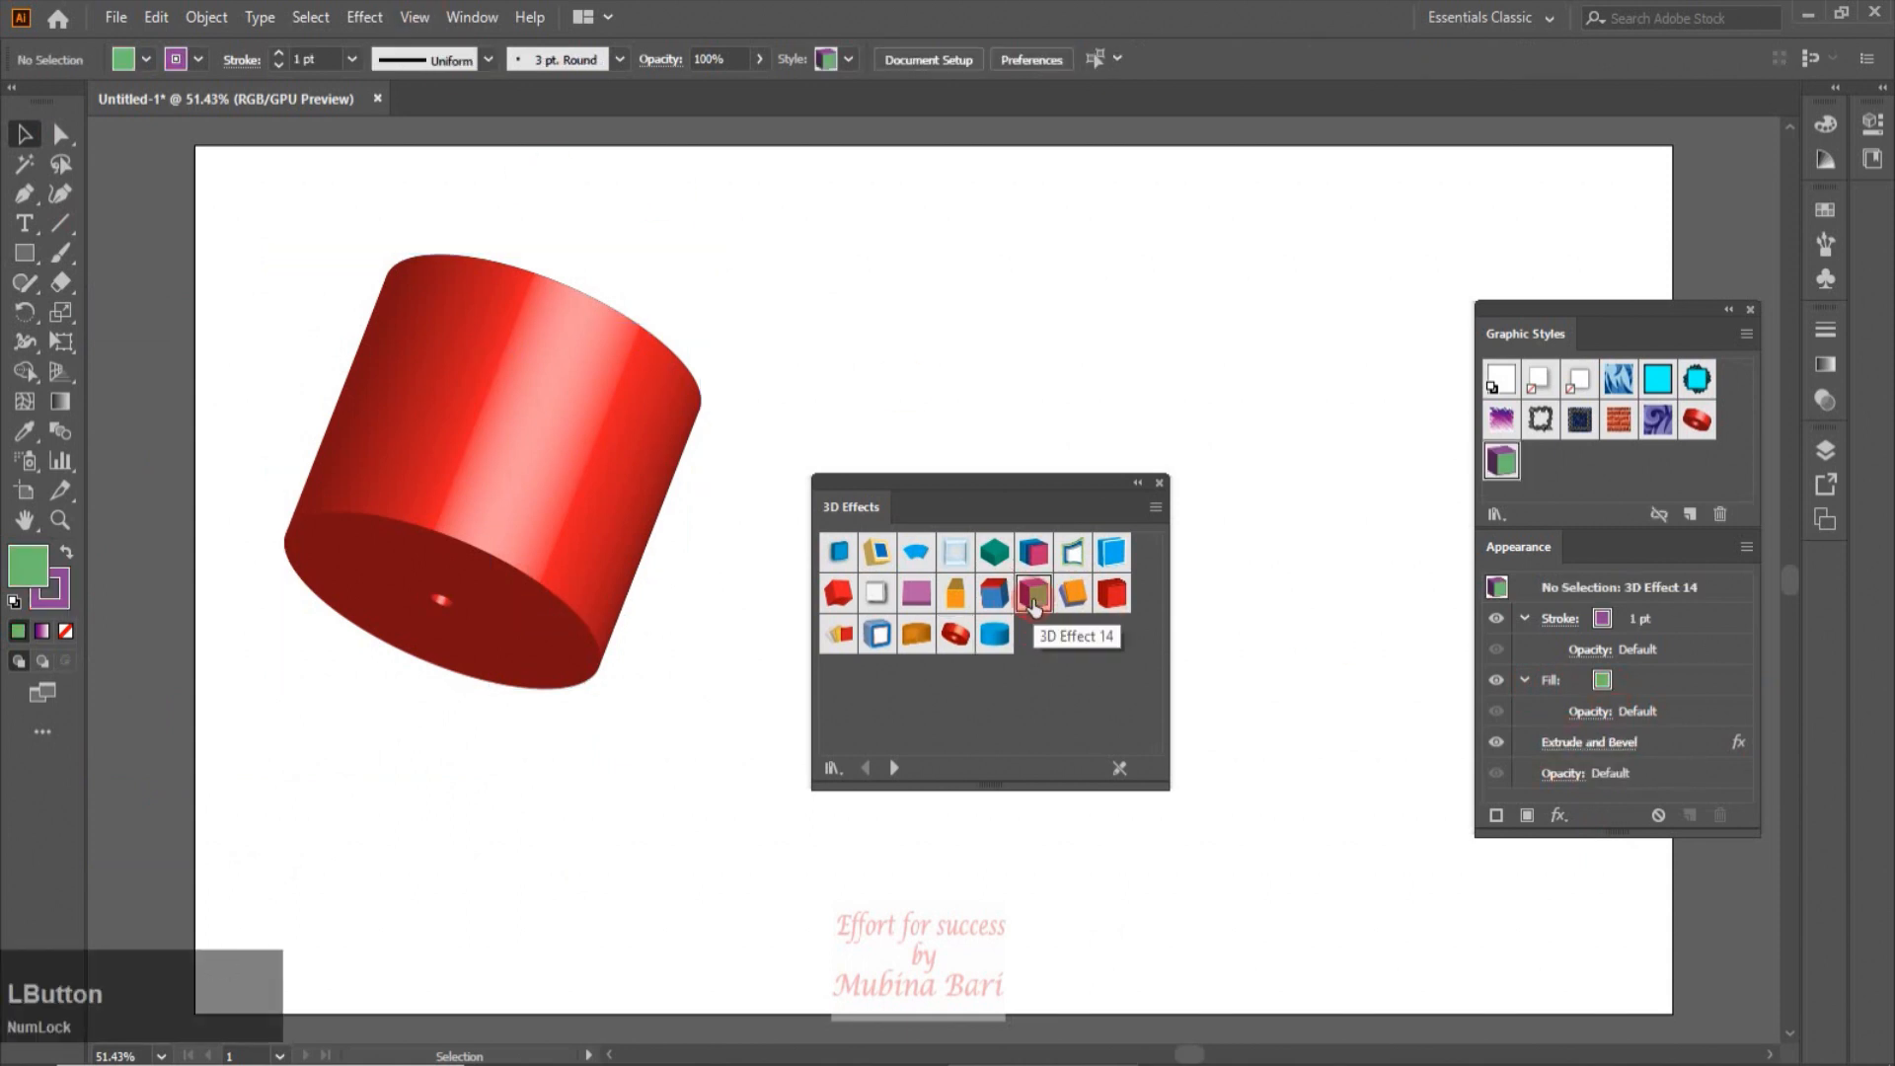
click(550, 368)
click(1034, 592)
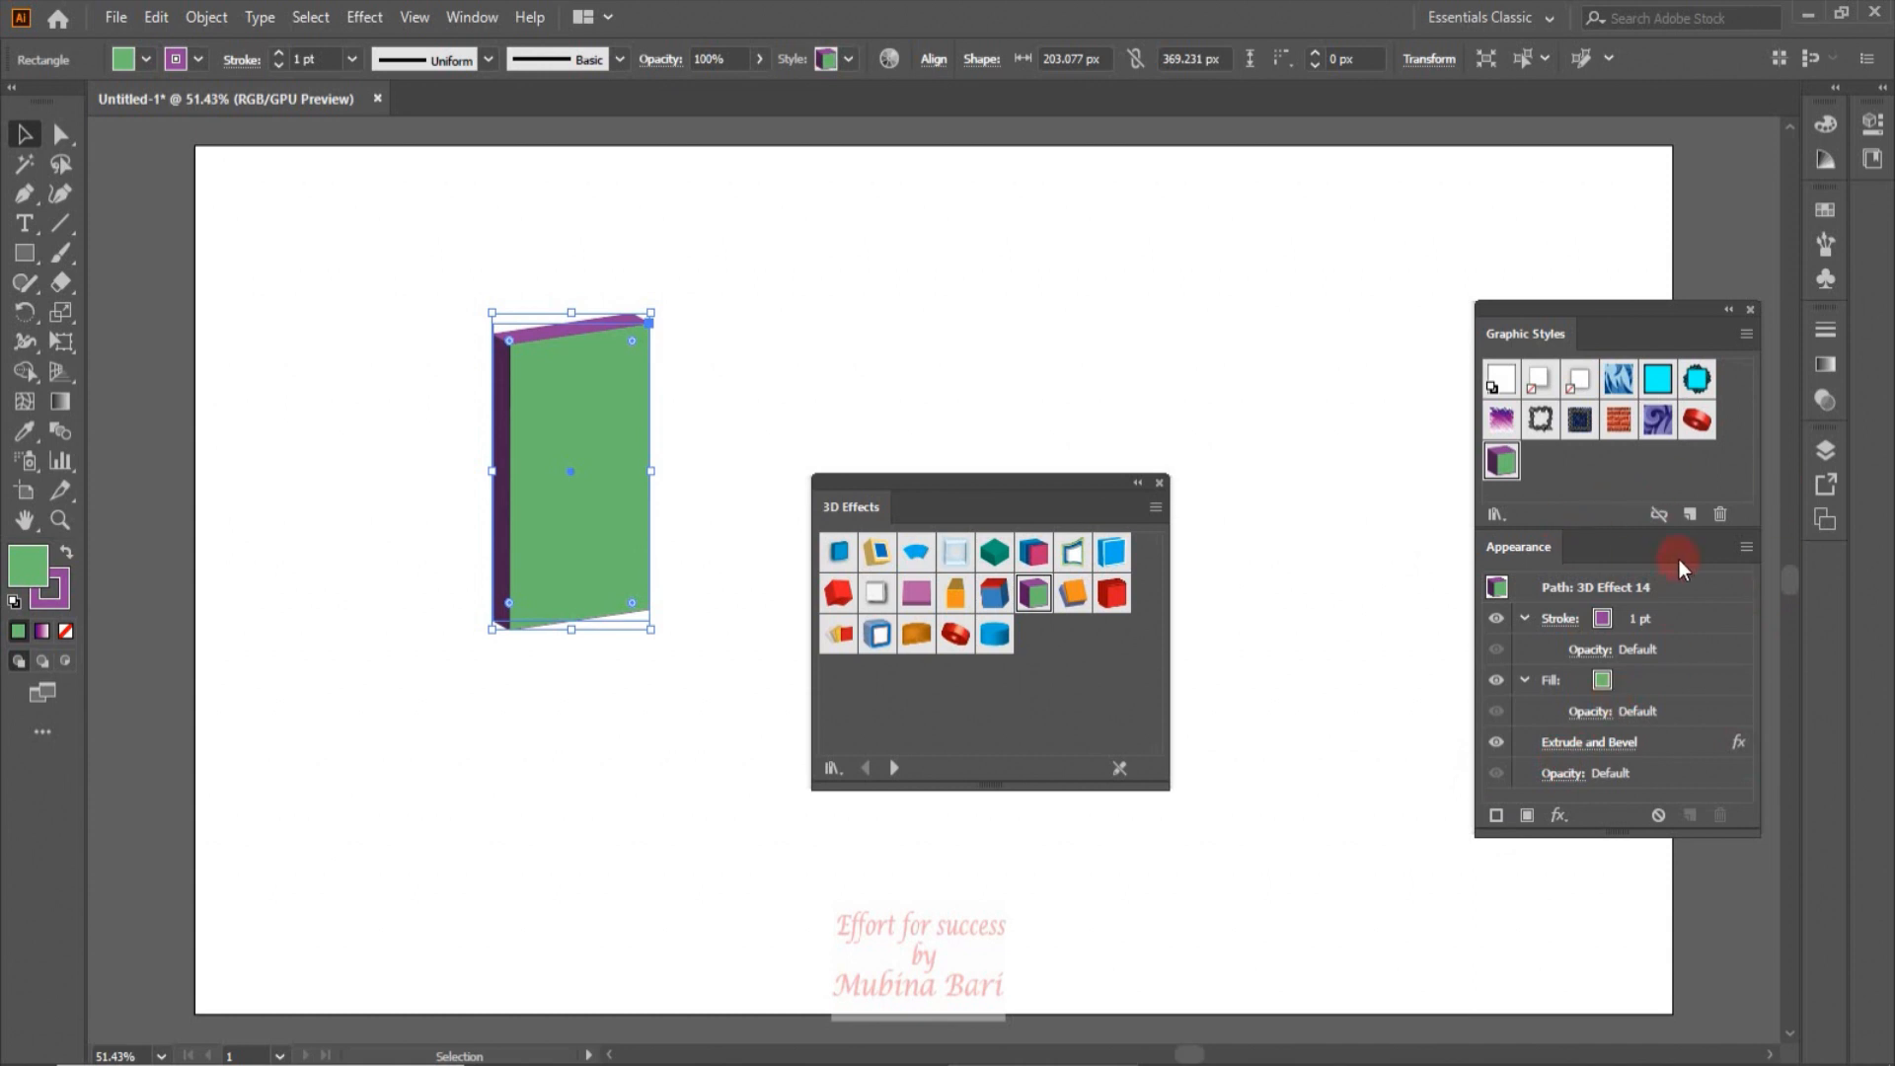
Step: Dock the Appearance panel as an icon and move the Graphic Styles and 3D Effects panels away from the artboard's centre
drag(1448, 529, 1810, 454)
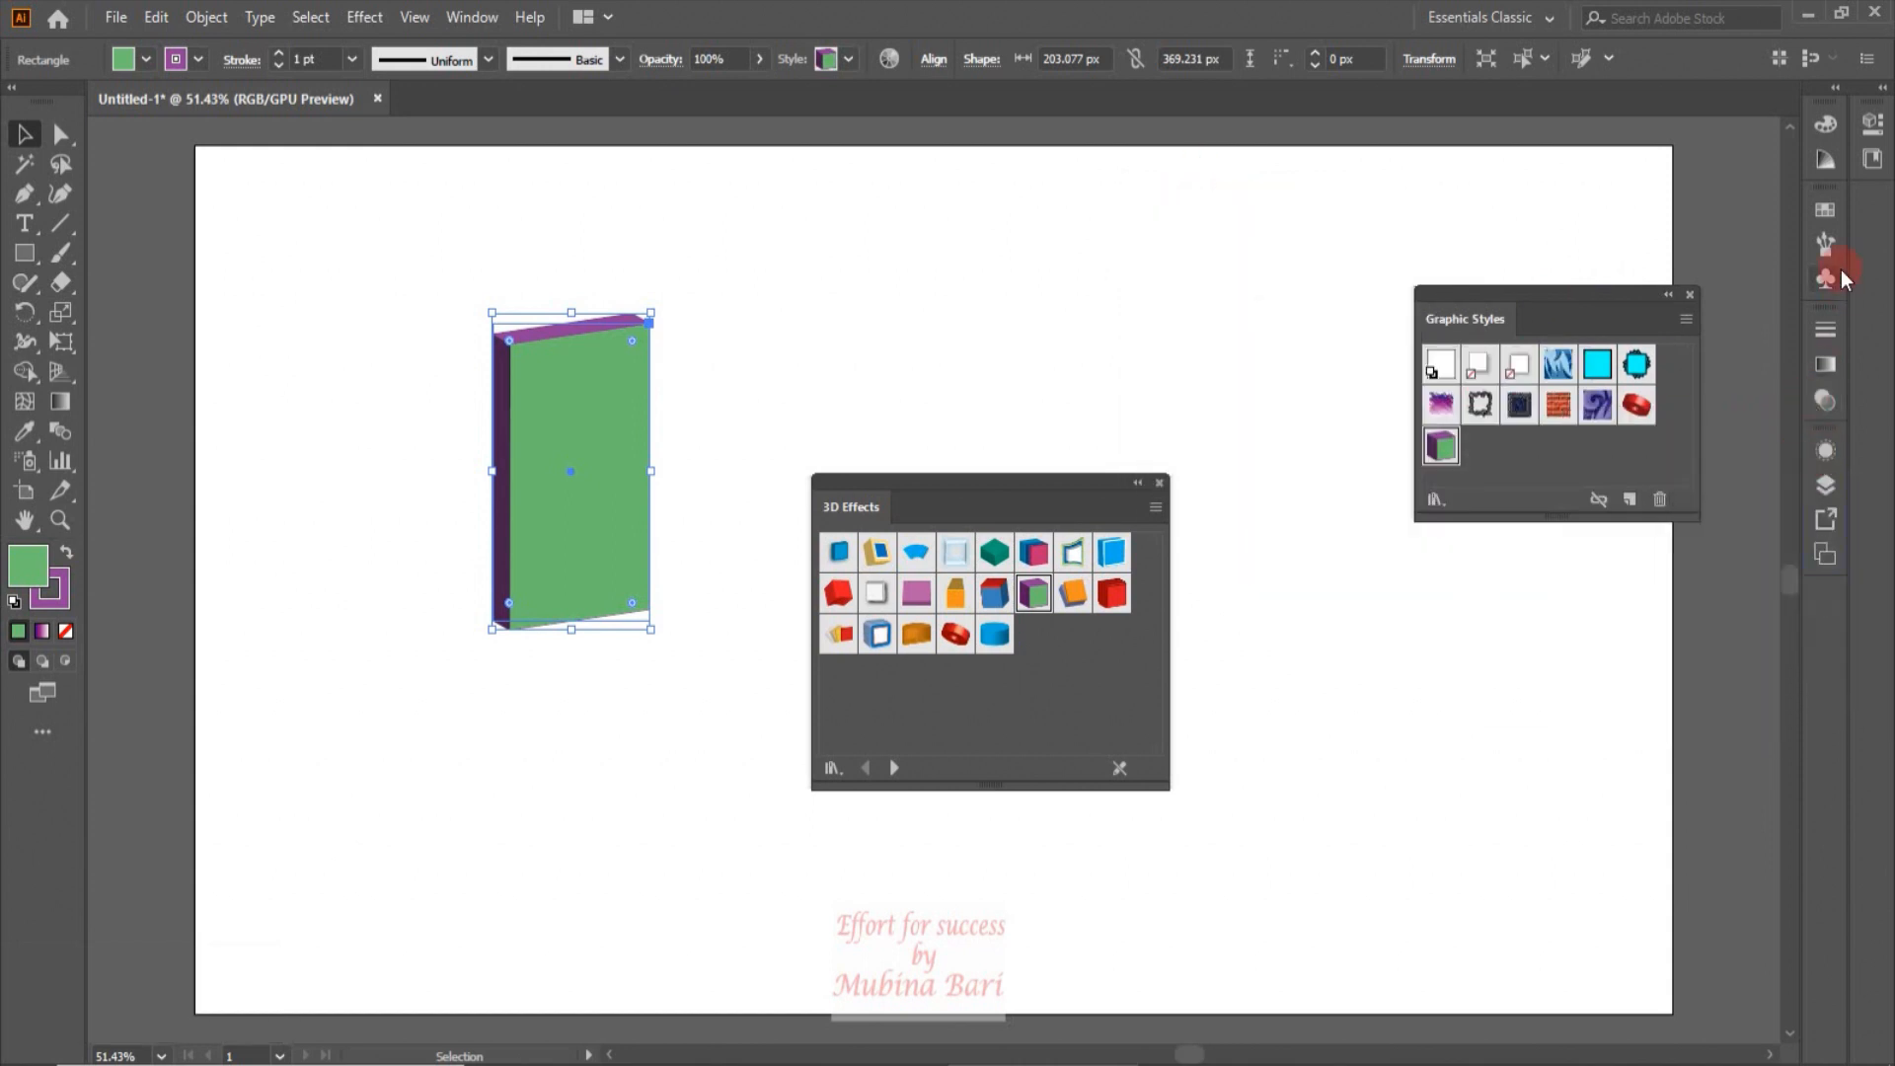
drag(1568, 290, 1661, 336)
drag(1036, 478, 1329, 503)
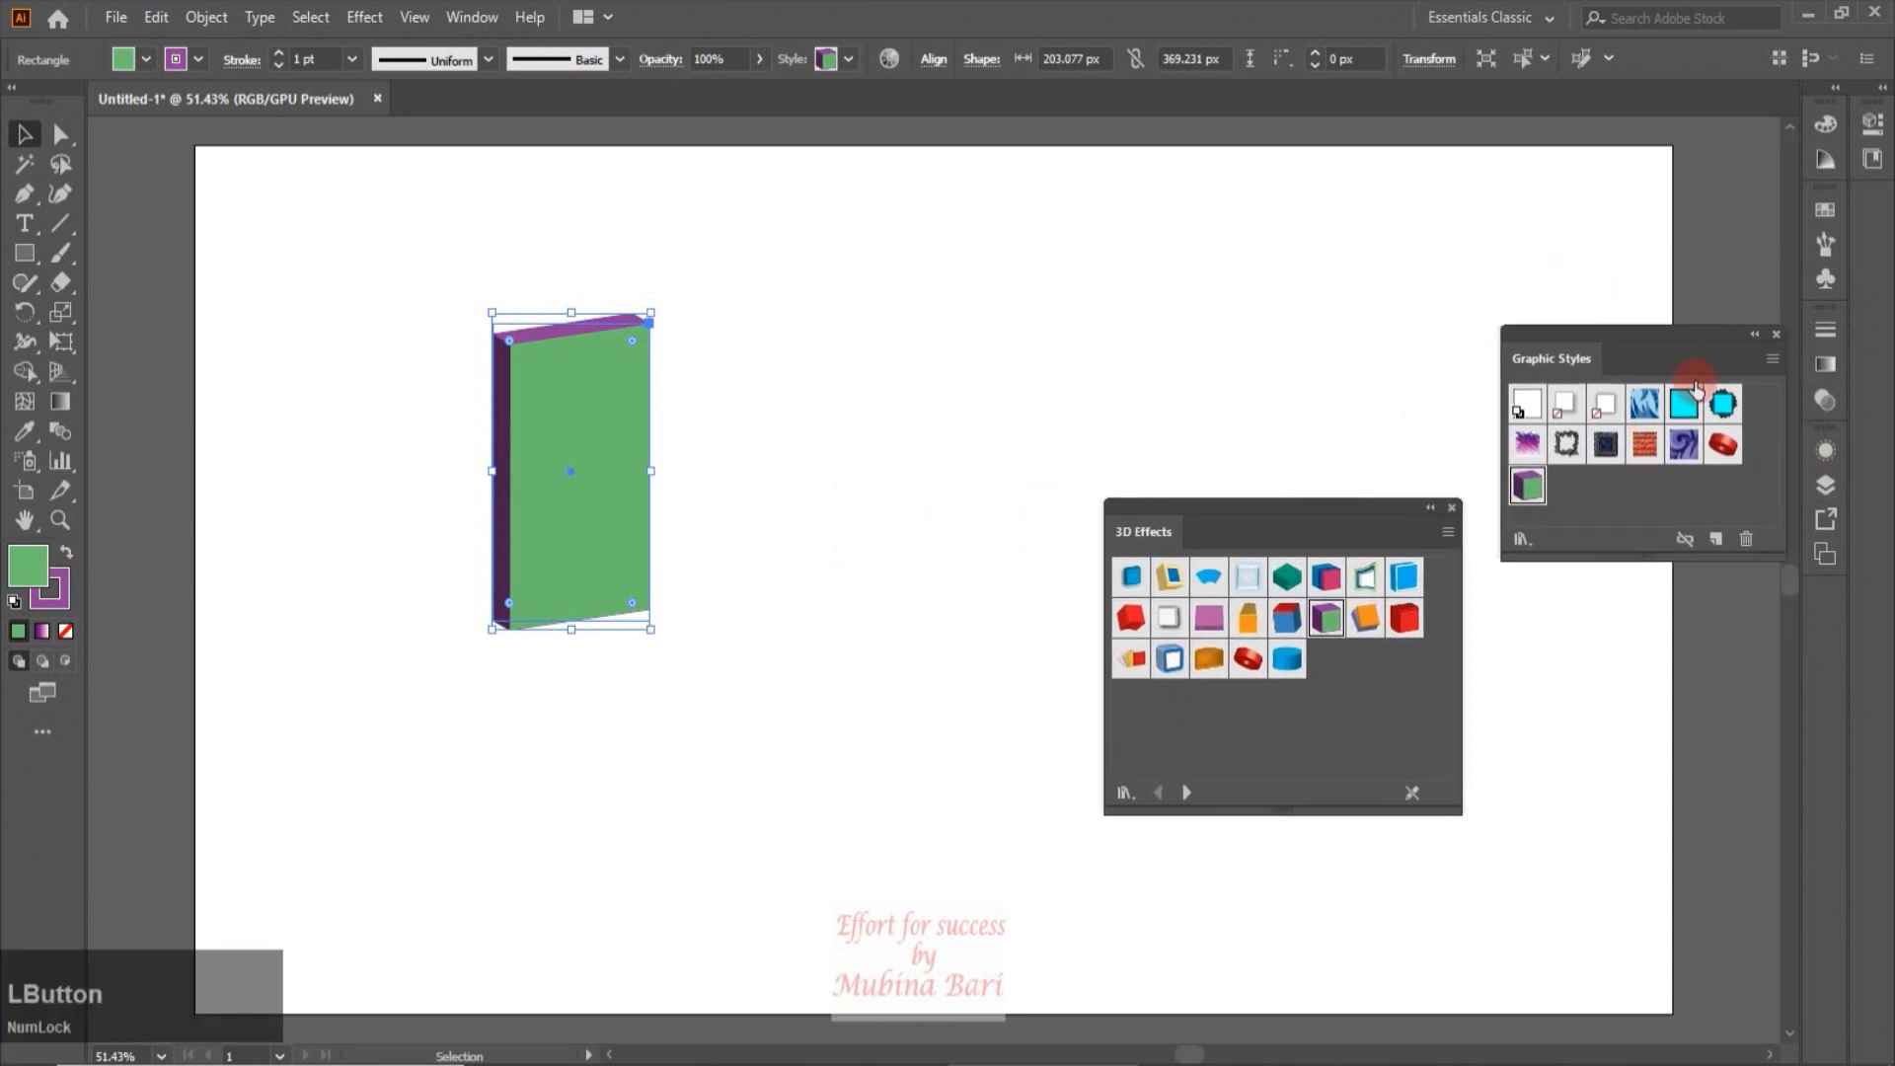
Step: Duplicate the 3D Effect 14 style in the document's graphic styles
click(1768, 355)
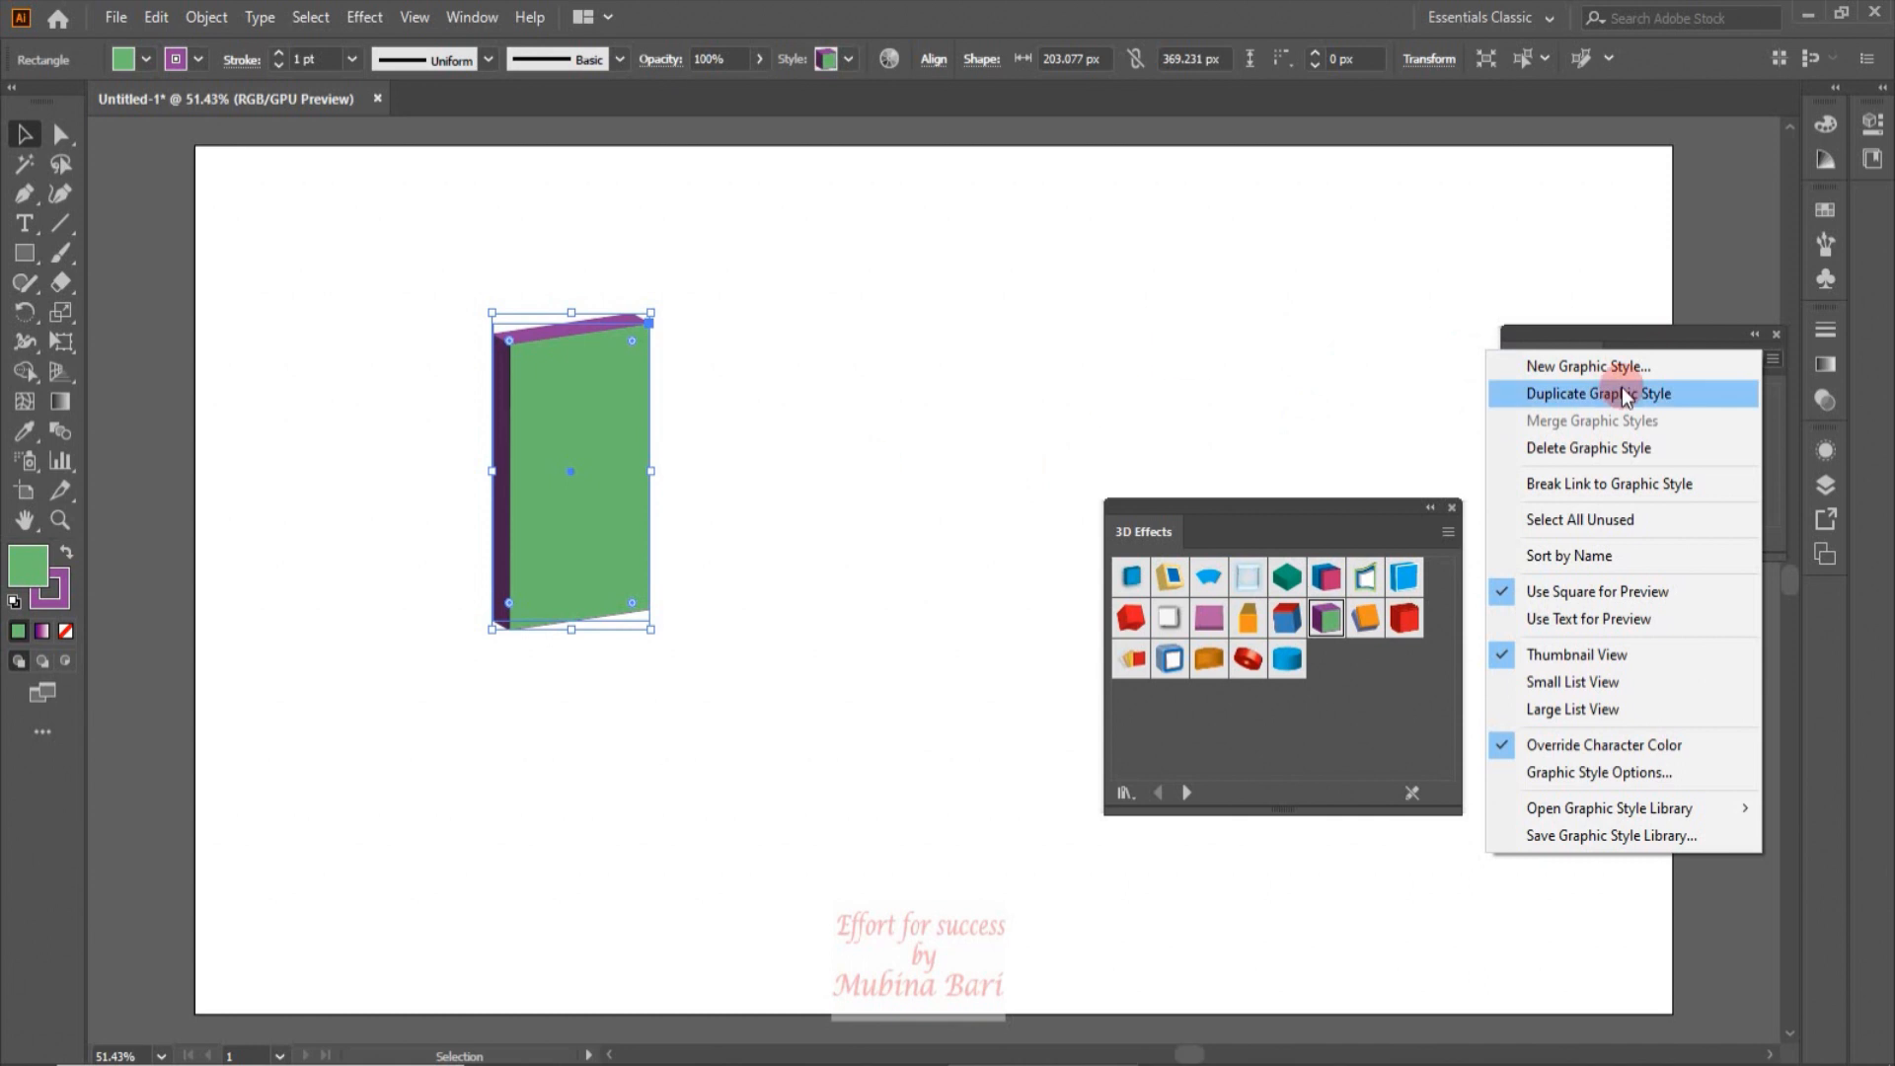
click(1395, 376)
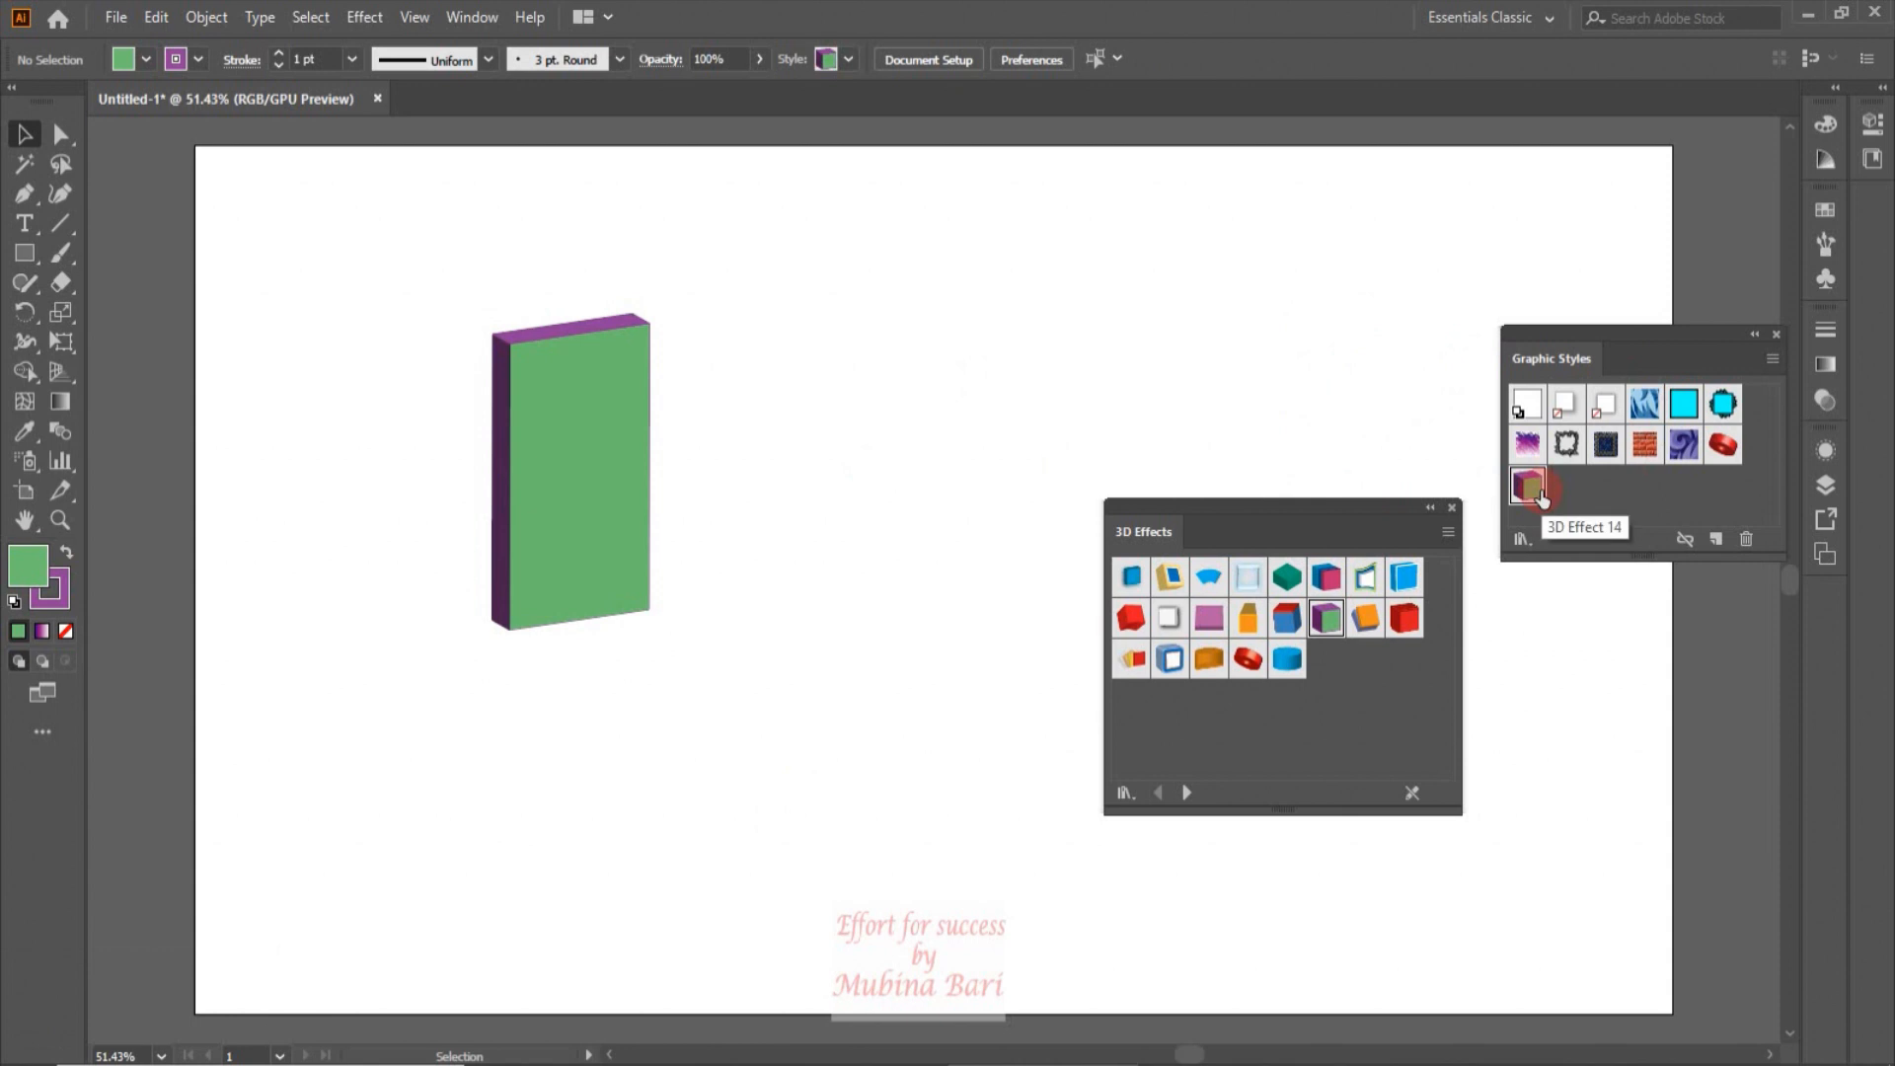
click(1528, 491)
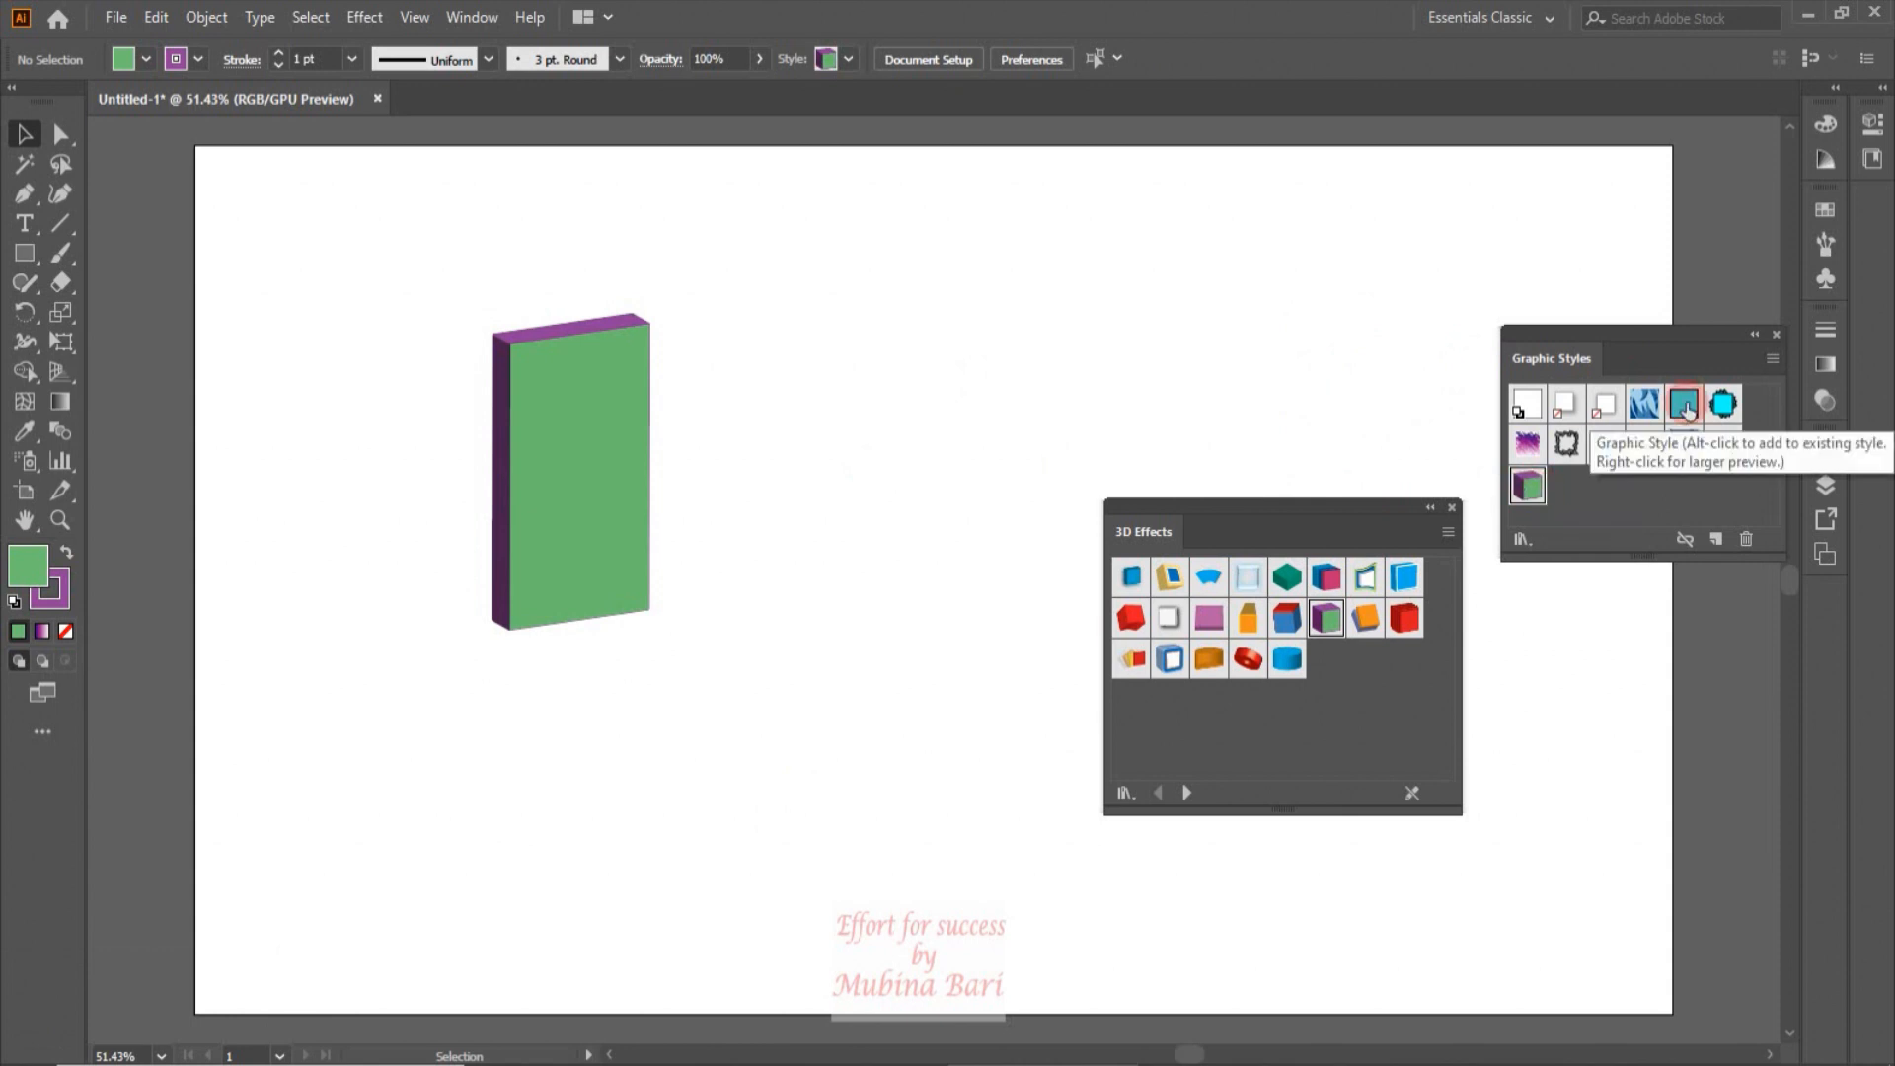
click(1773, 360)
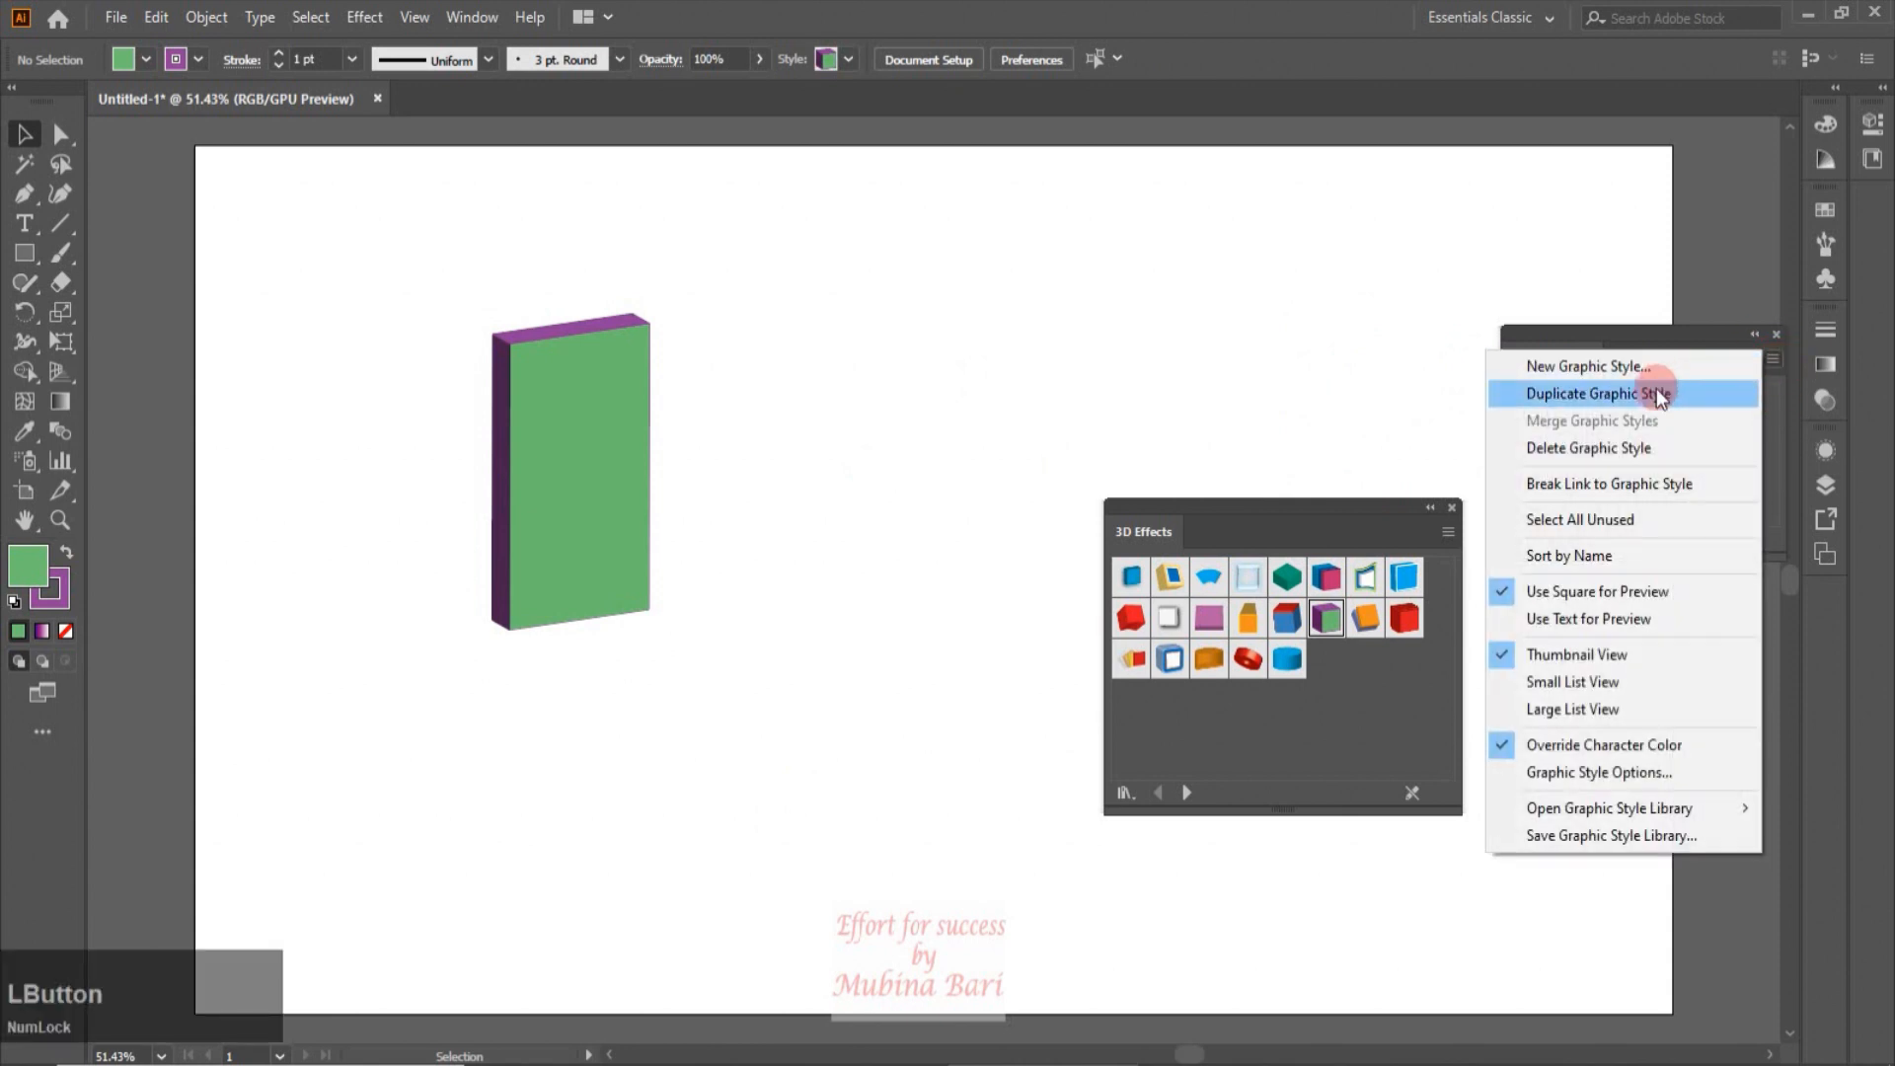
click(1657, 391)
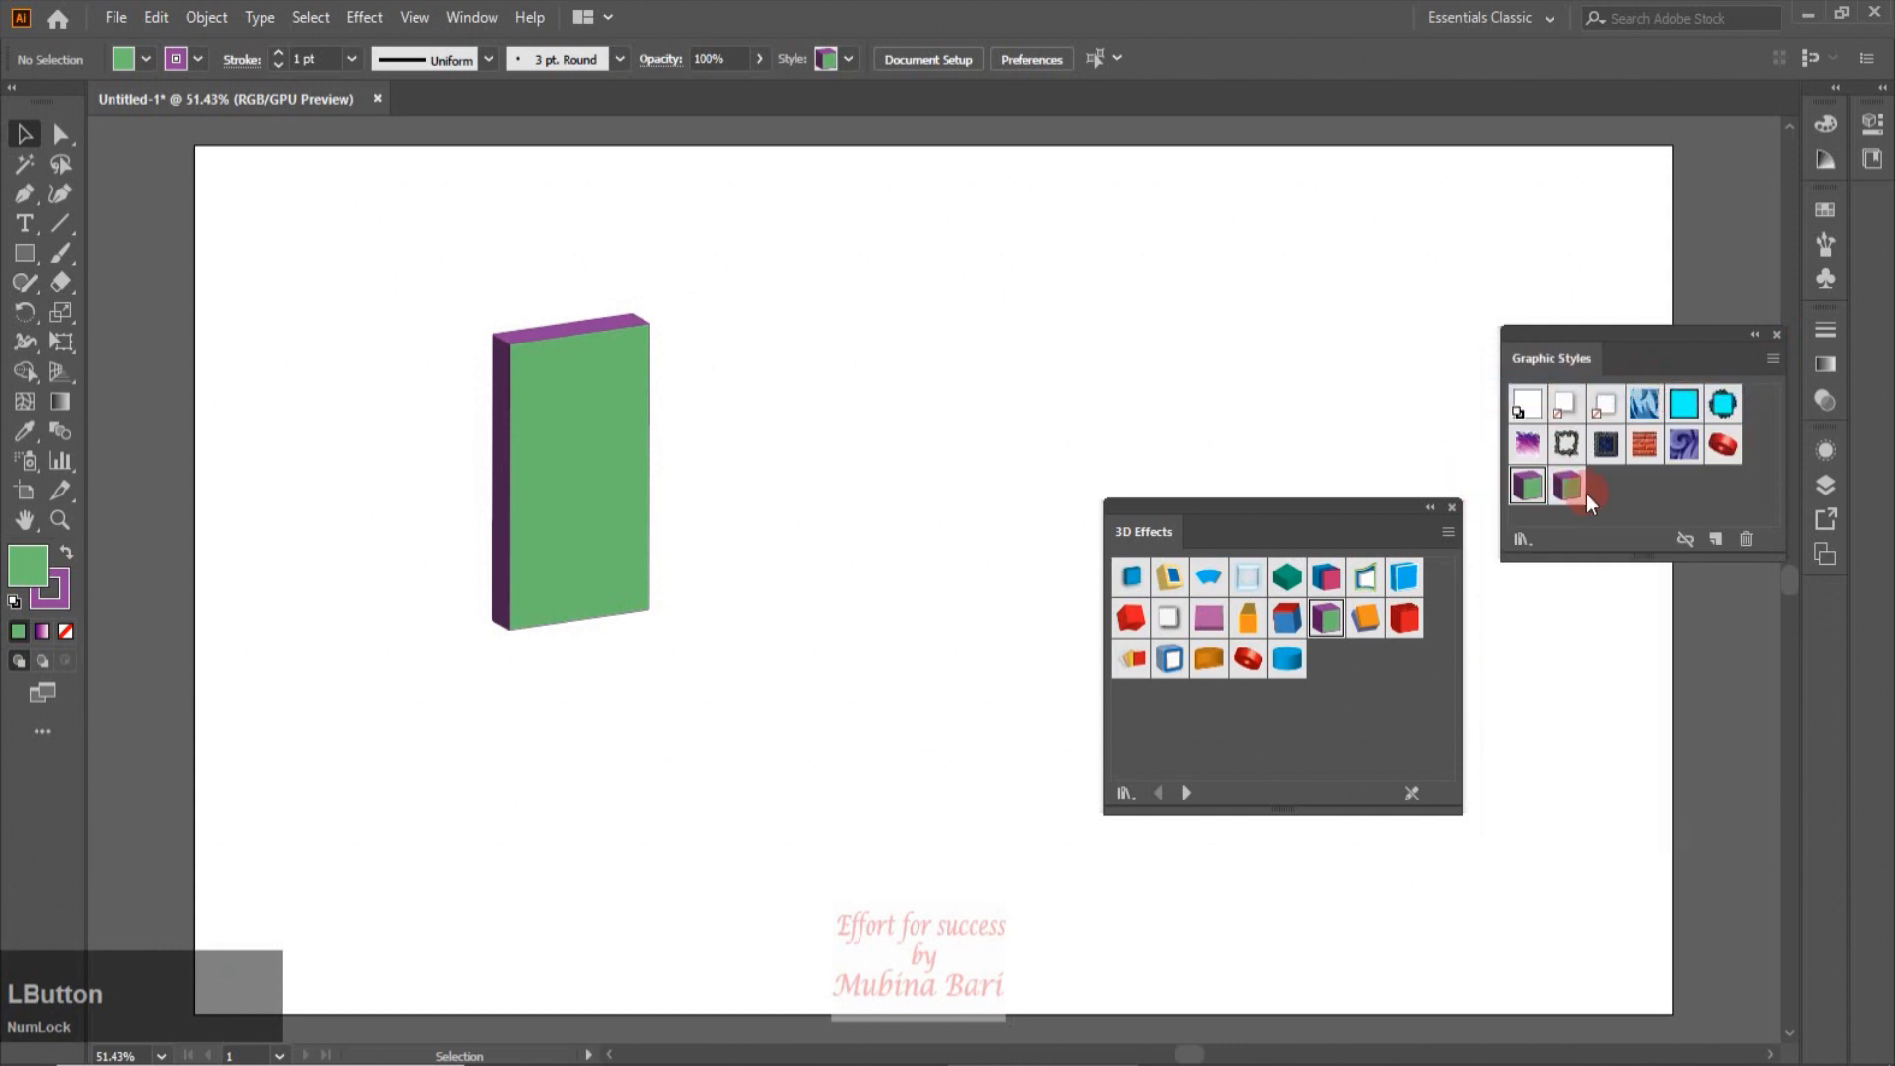
Step: Load the Artistic Effects library and add its red textured style to the document's graphic styles
click(1769, 362)
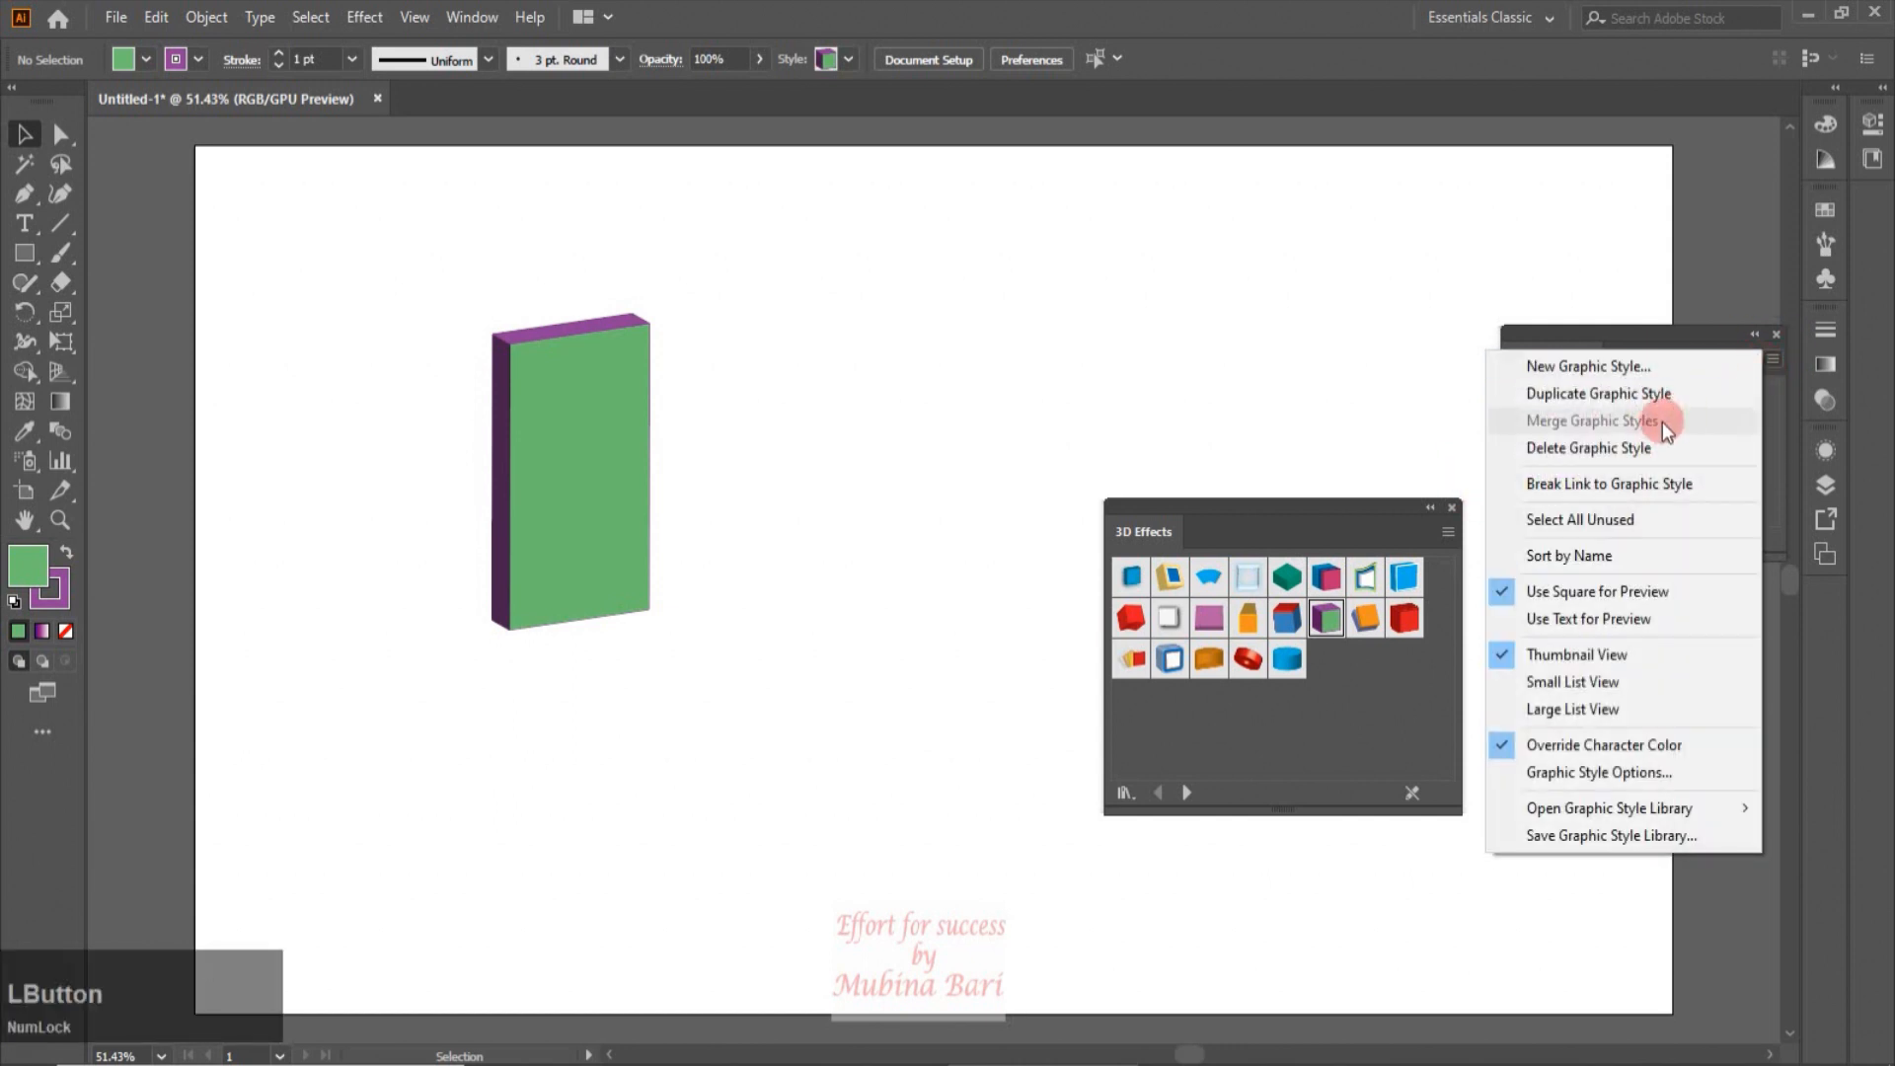
click(1370, 357)
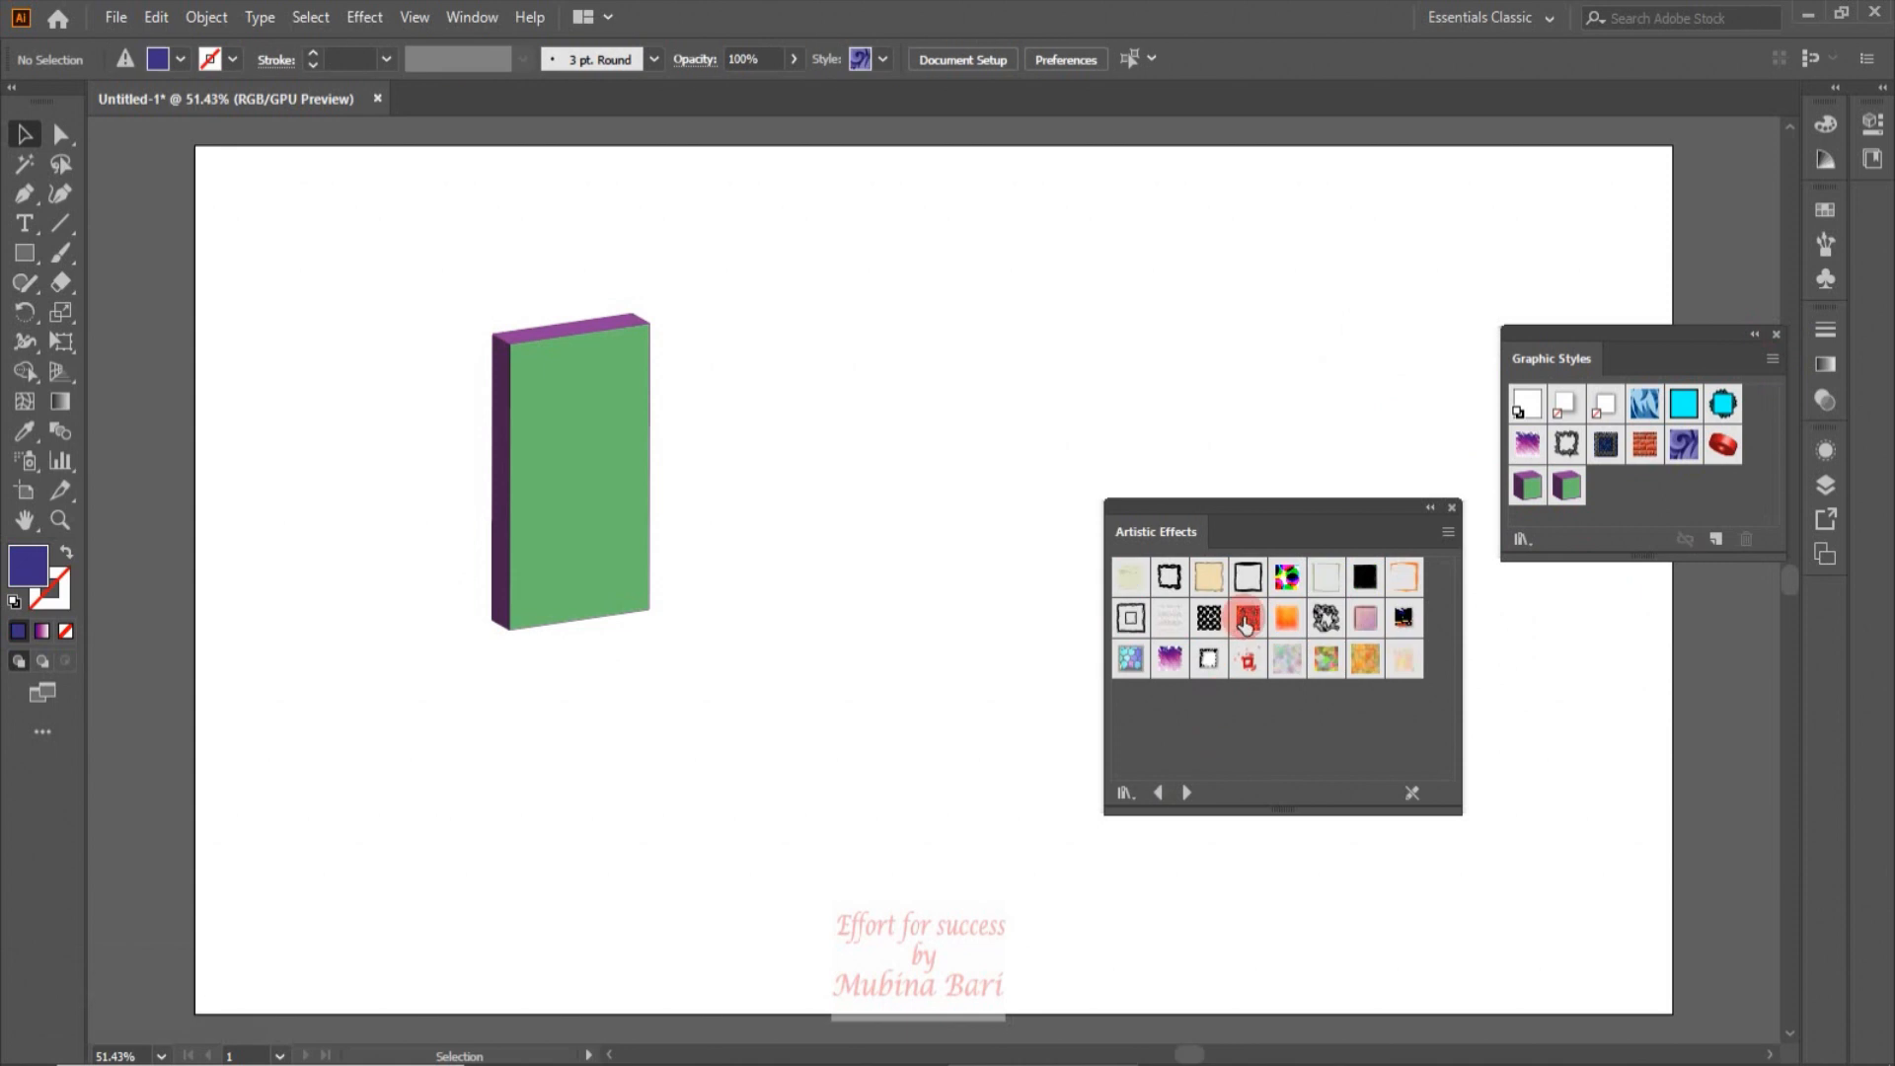
click(1246, 620)
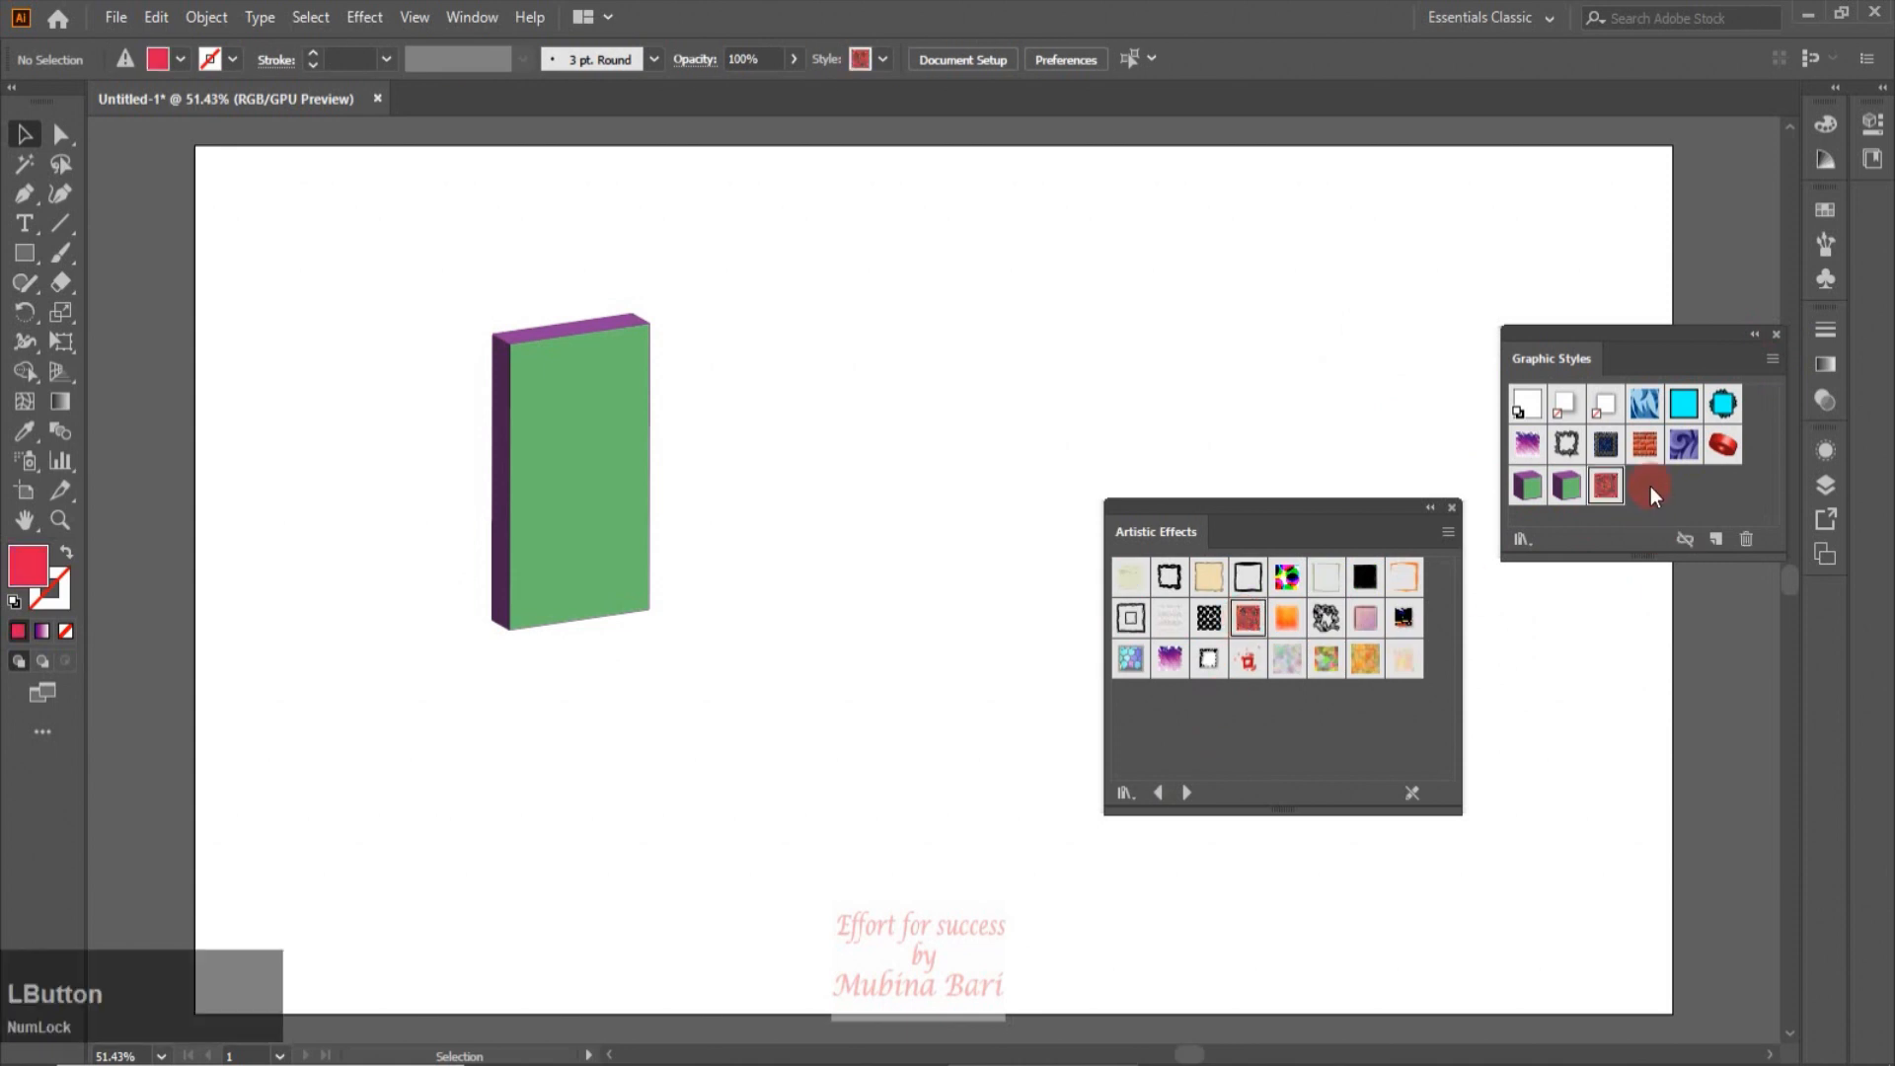
Step: Merge the duplicated 3D Effect 14 style and the red textured style into a new graphic style, keeping the default name
click(1569, 488)
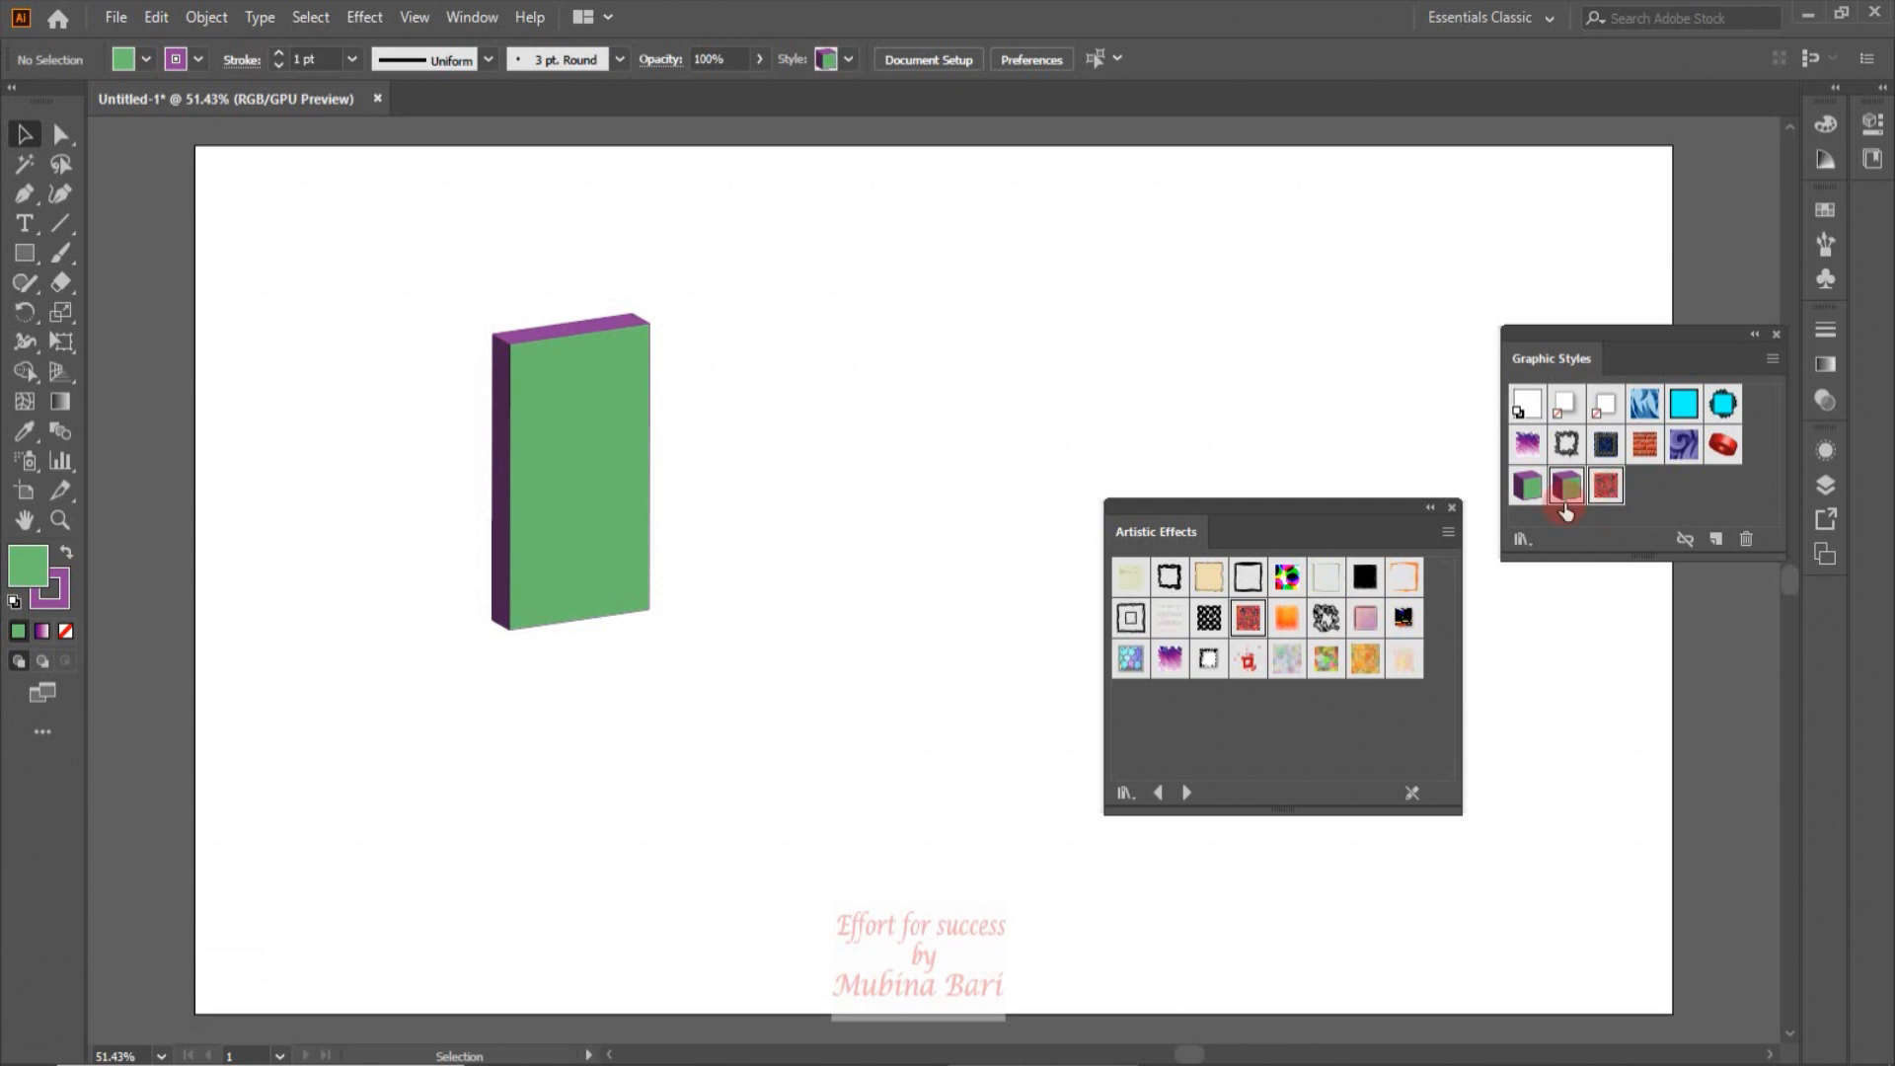
click(1776, 361)
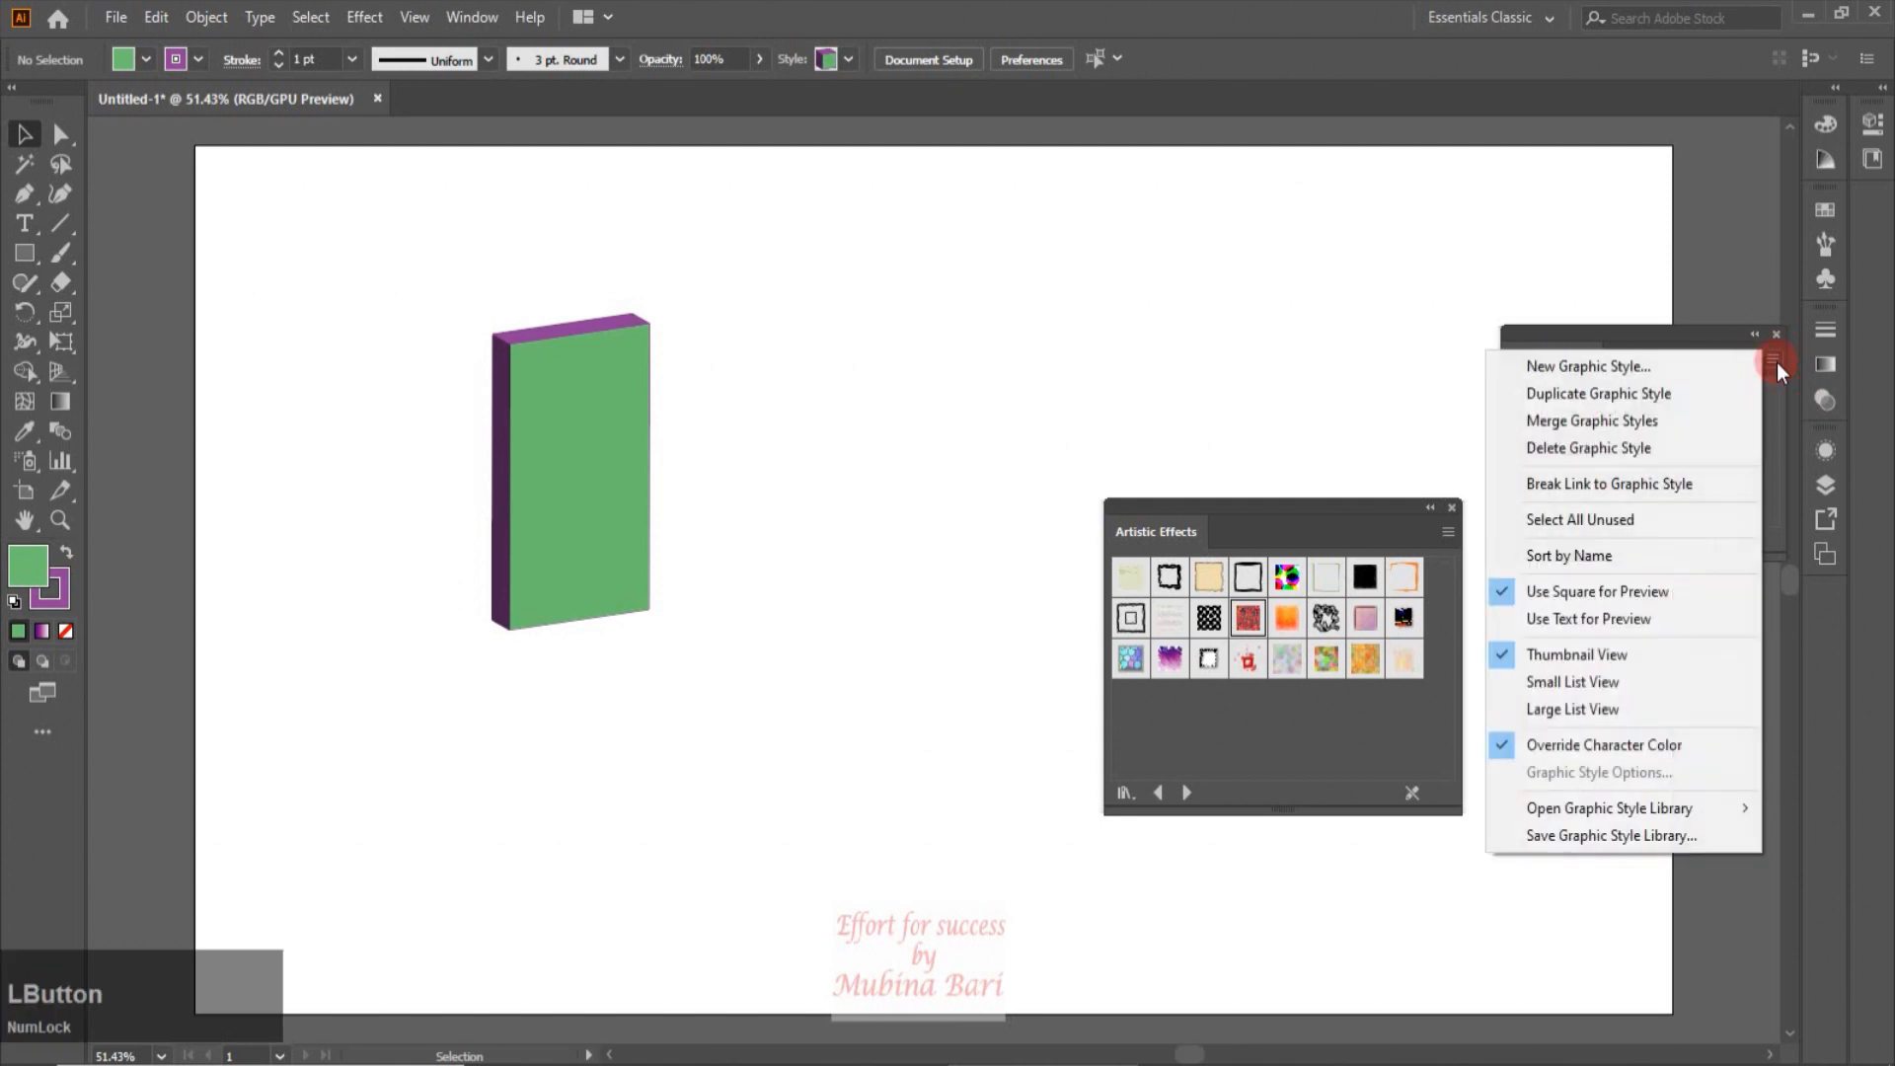
click(1618, 426)
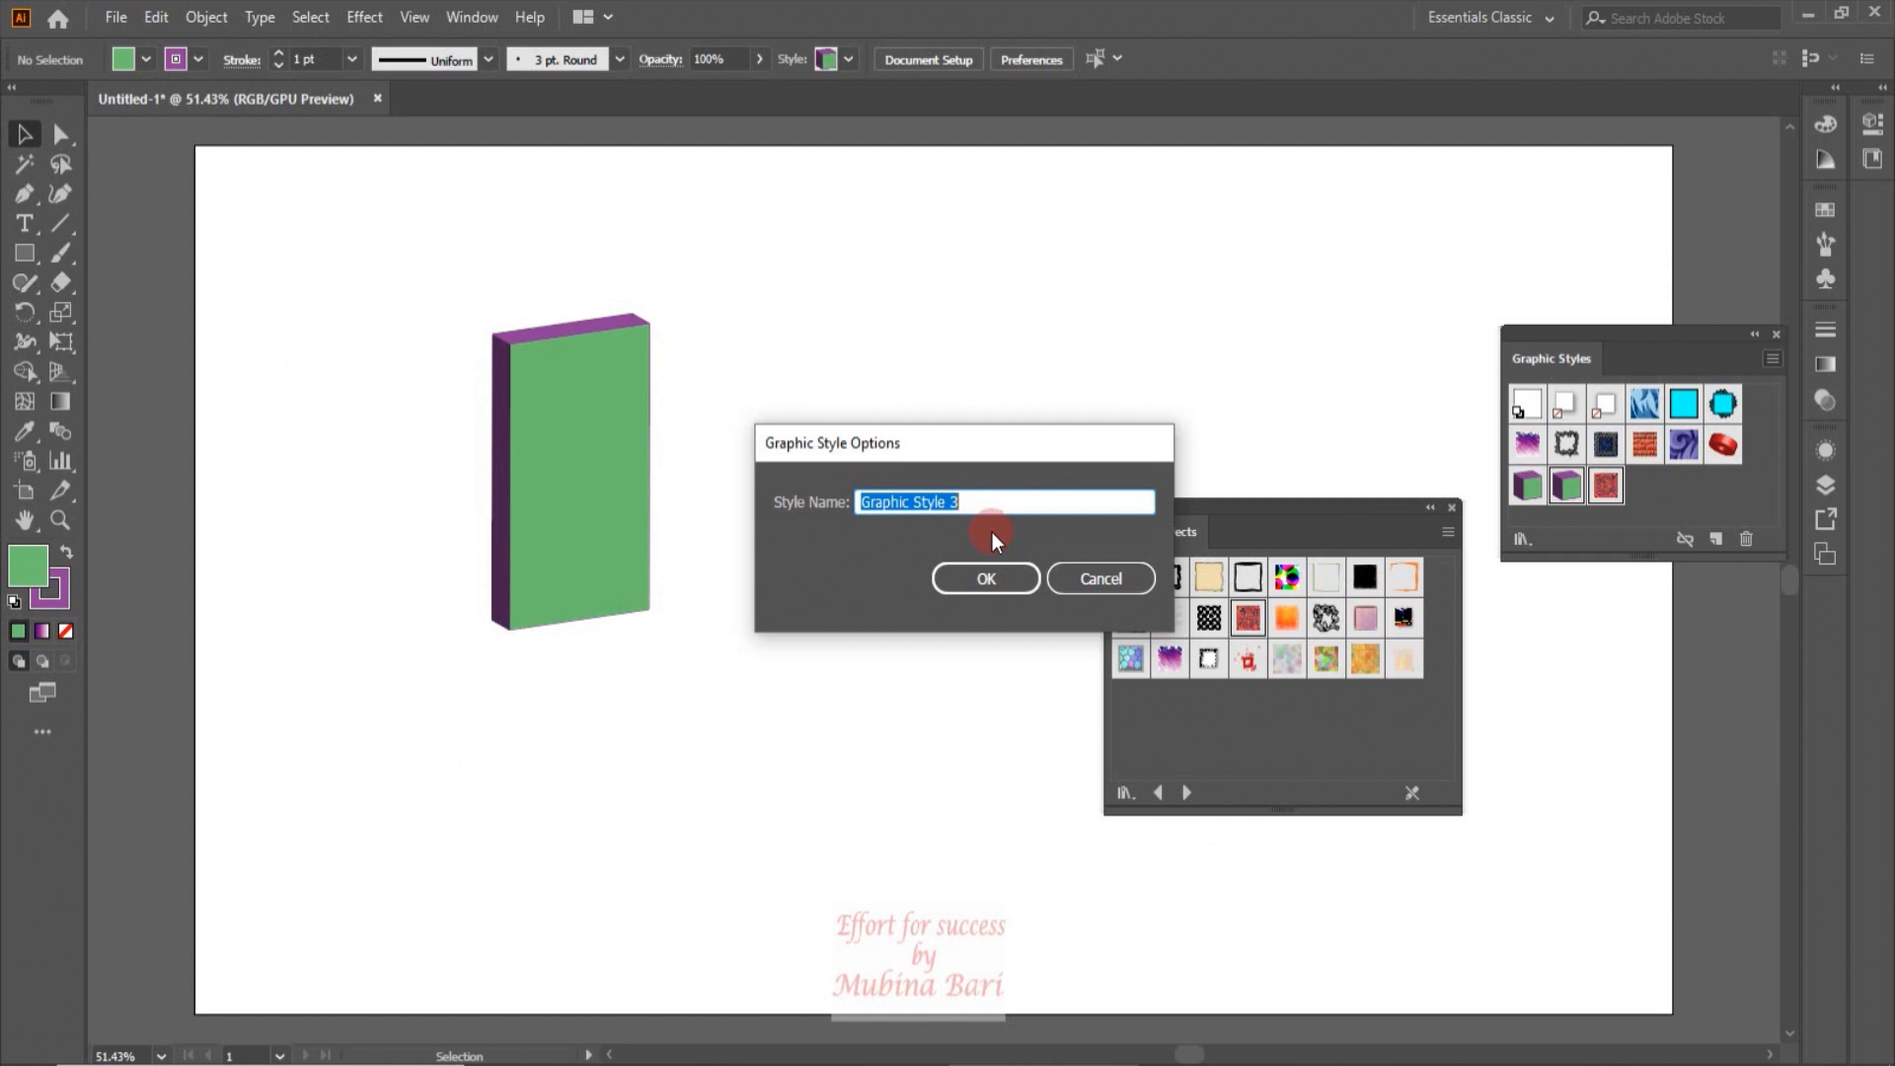
click(967, 578)
click(969, 583)
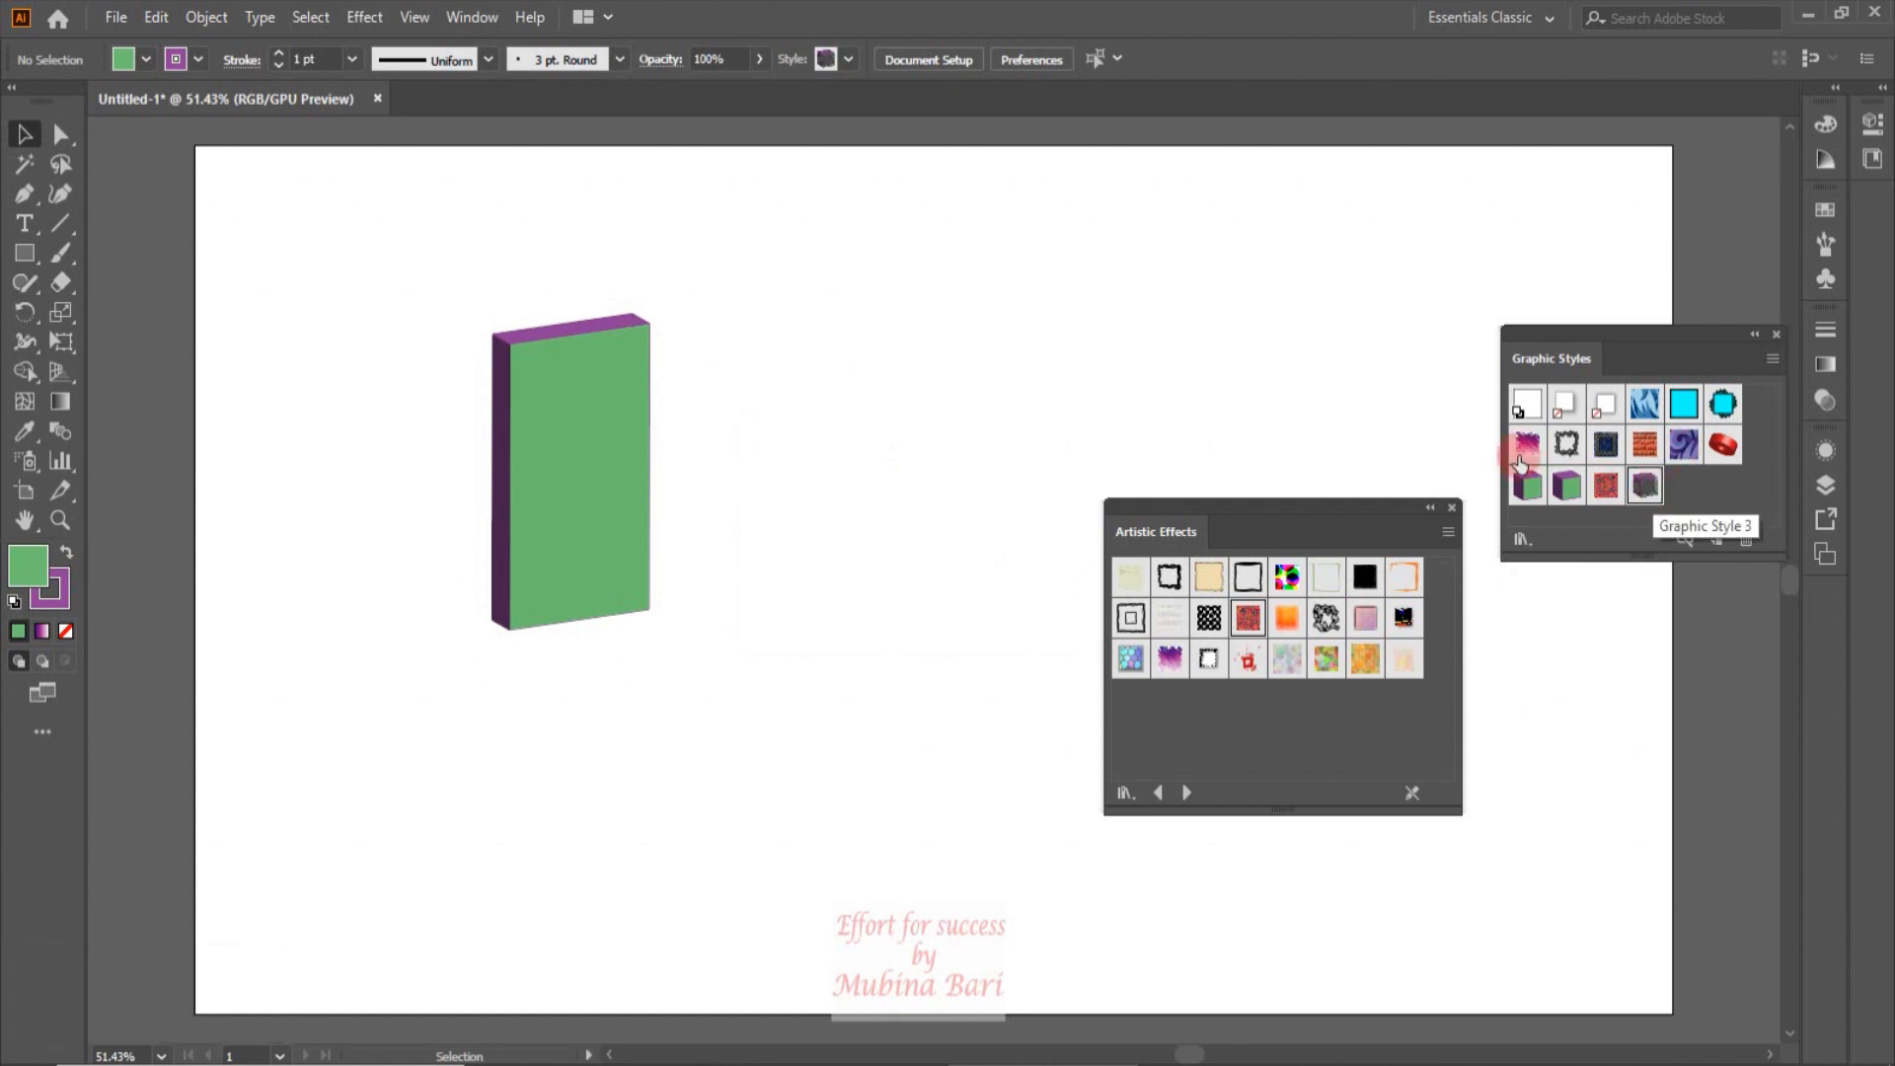
Step: Apply the merged style to the rectangle, and delete that style from the document's graphic styles
click(543, 462)
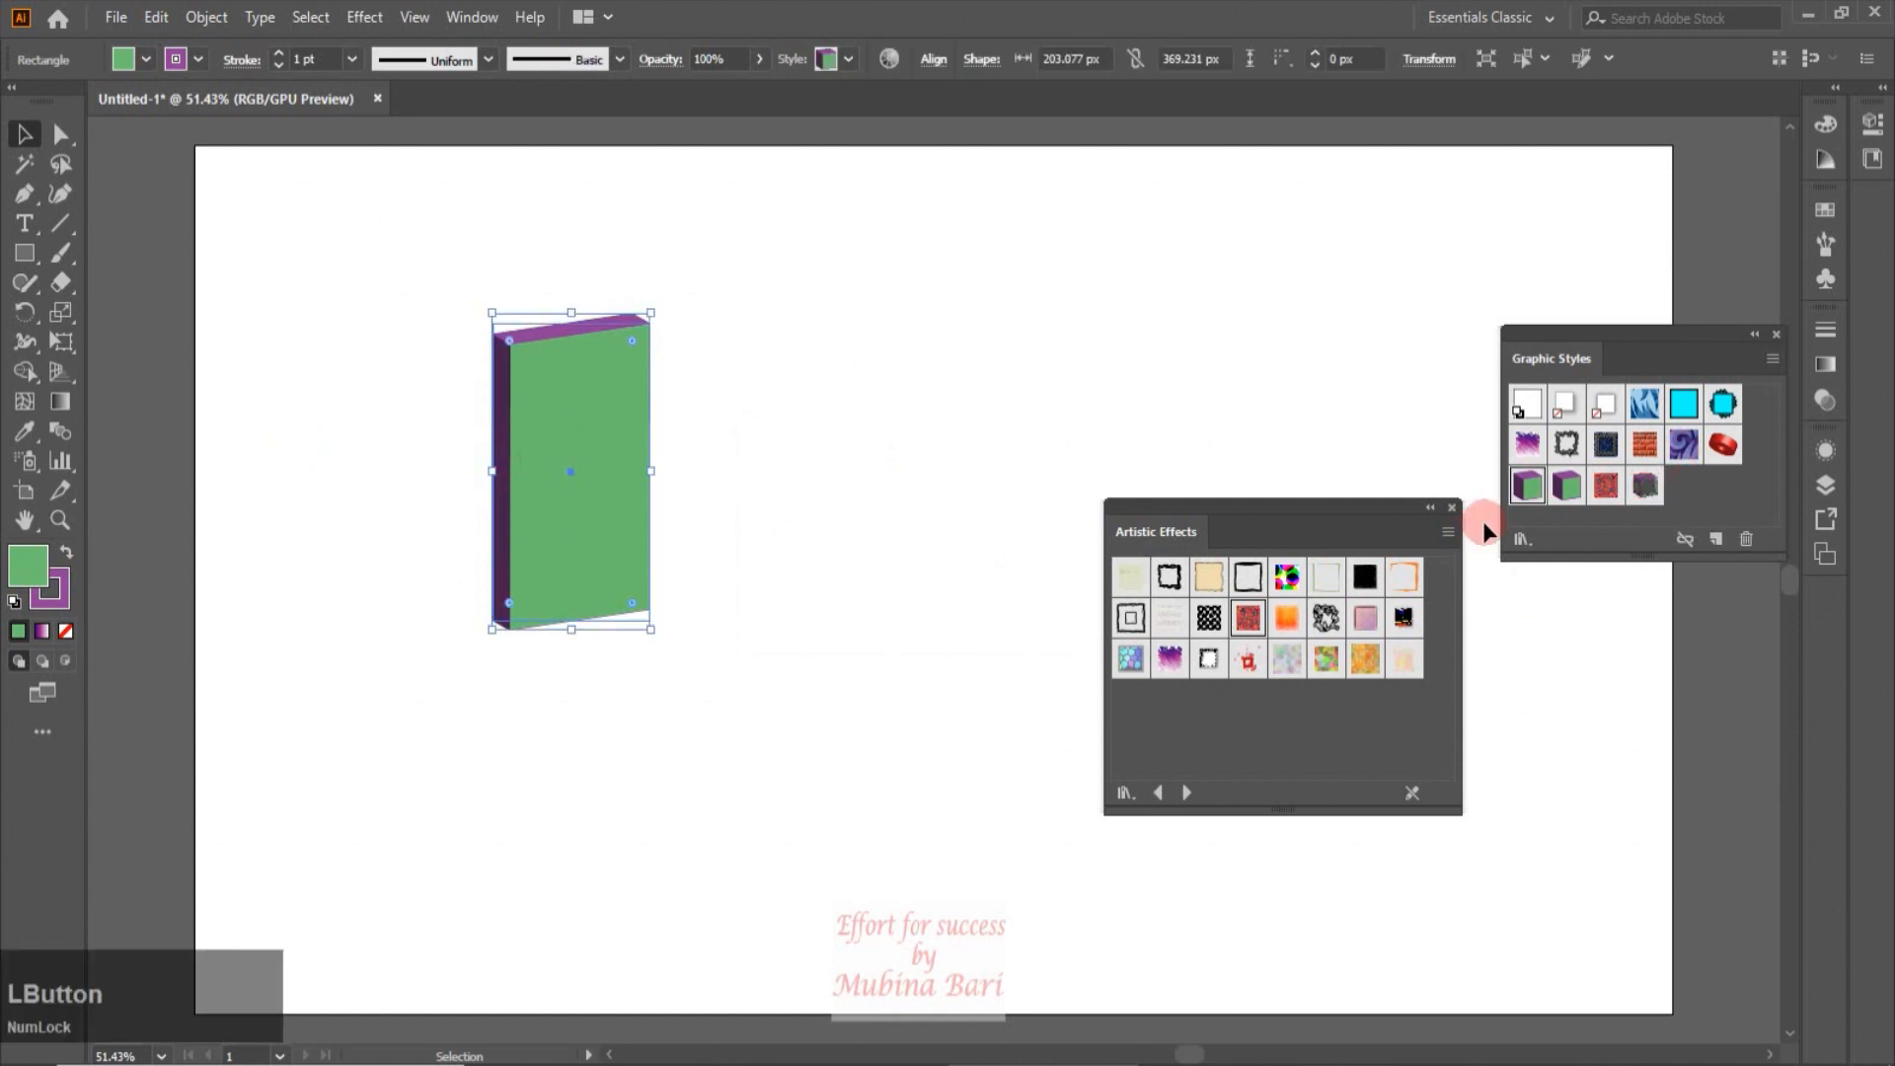
click(1645, 486)
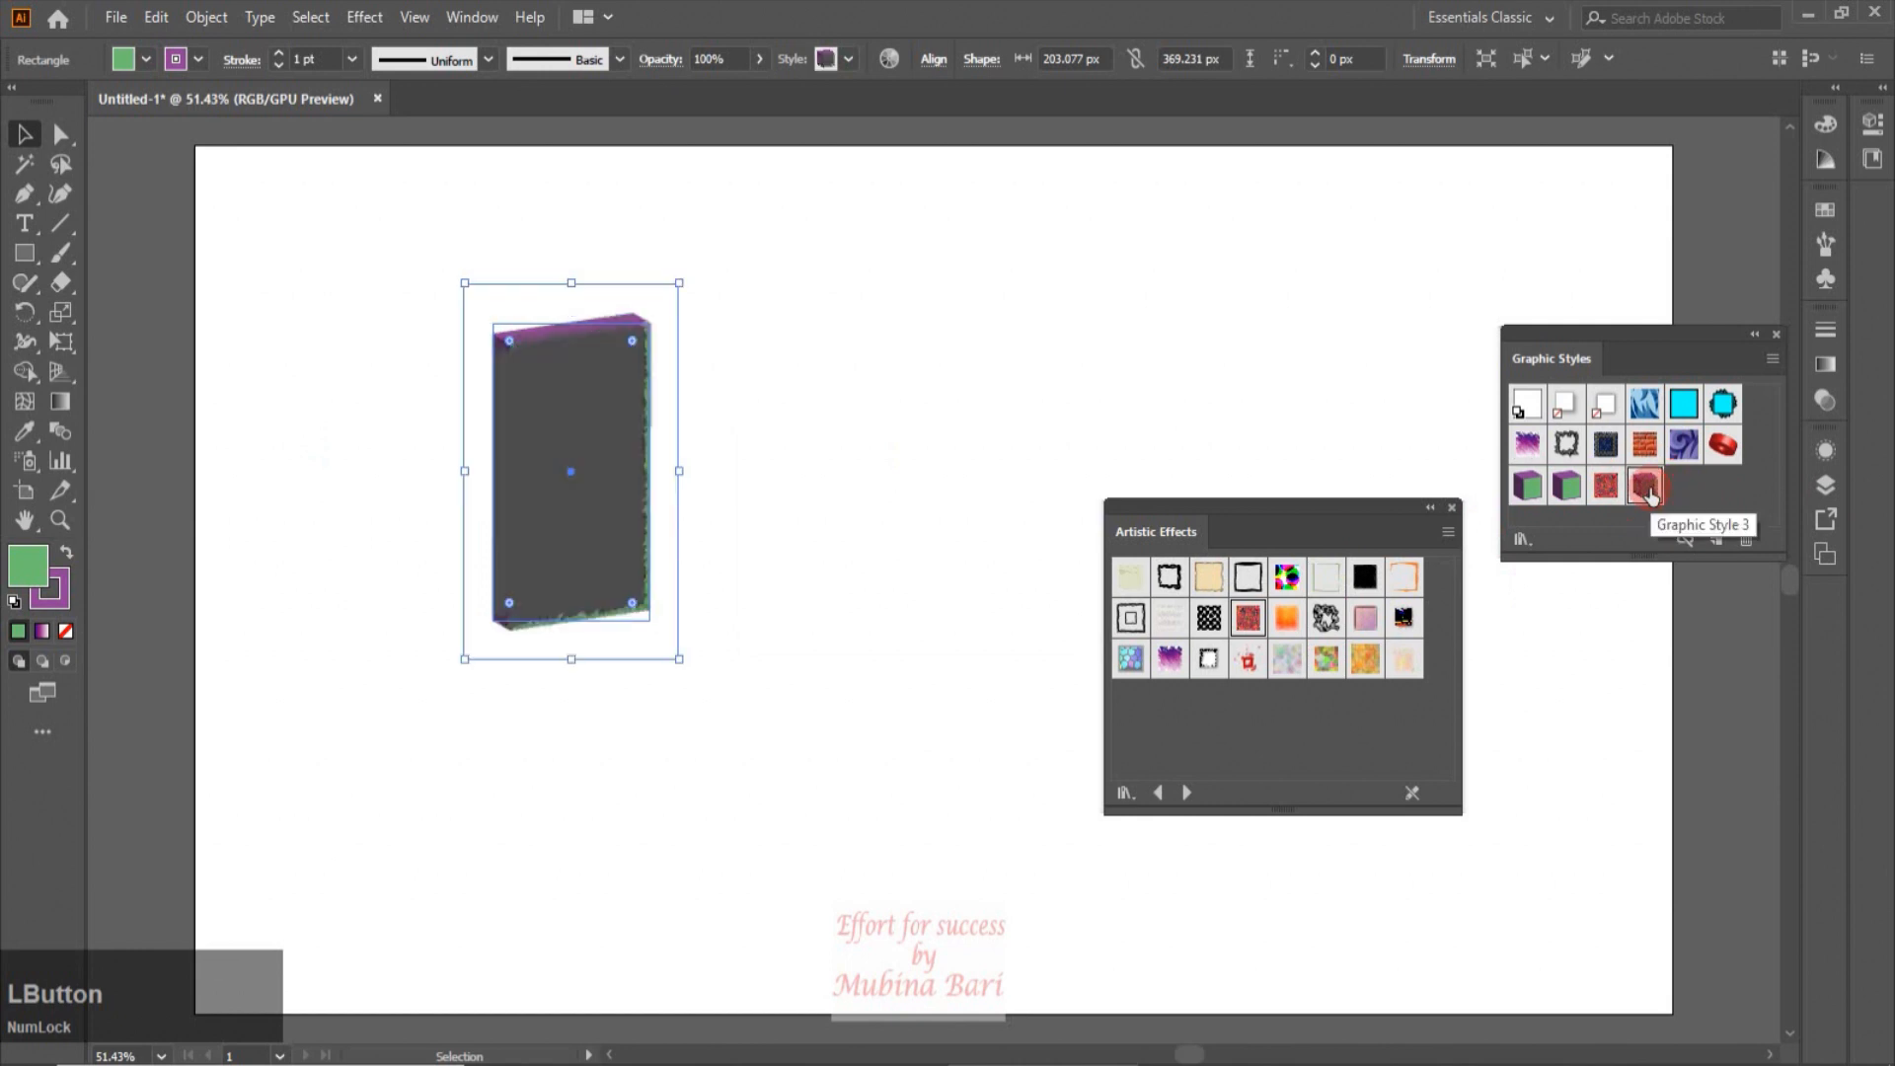
click(846, 457)
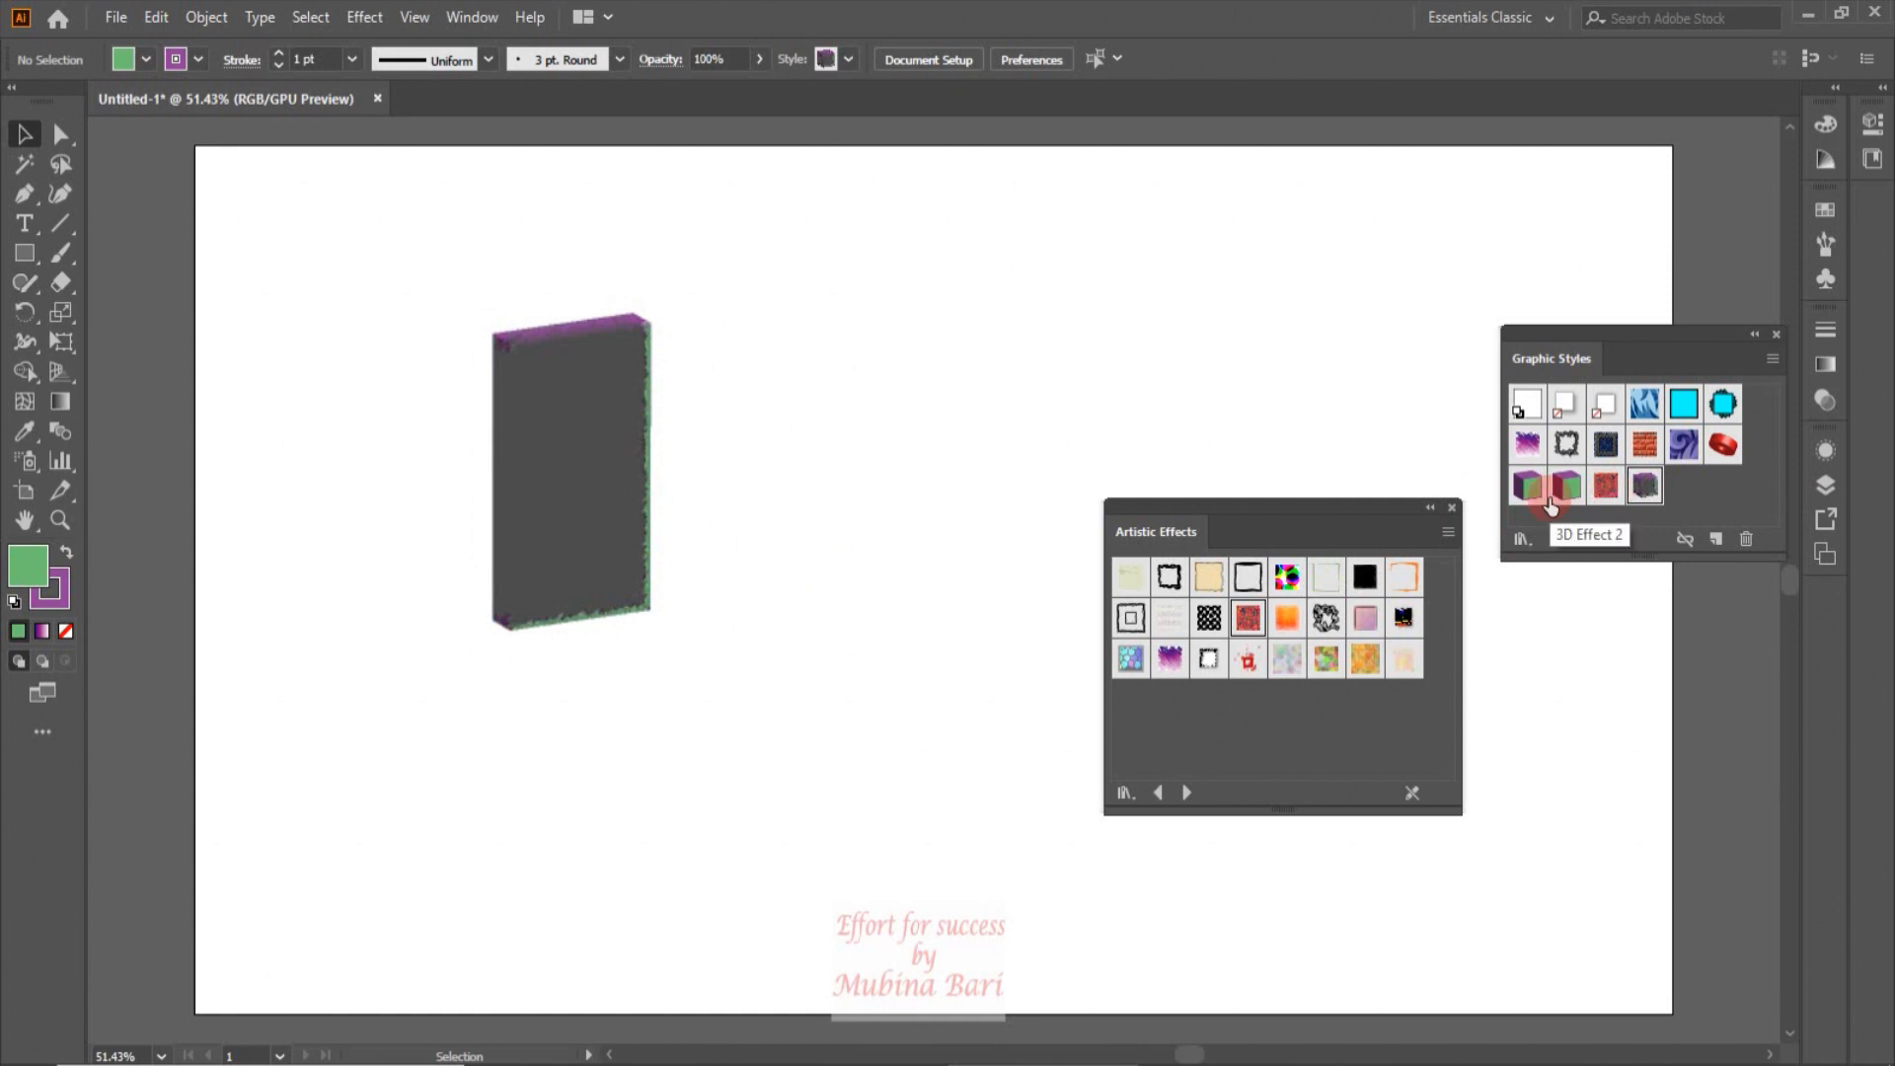
click(1746, 538)
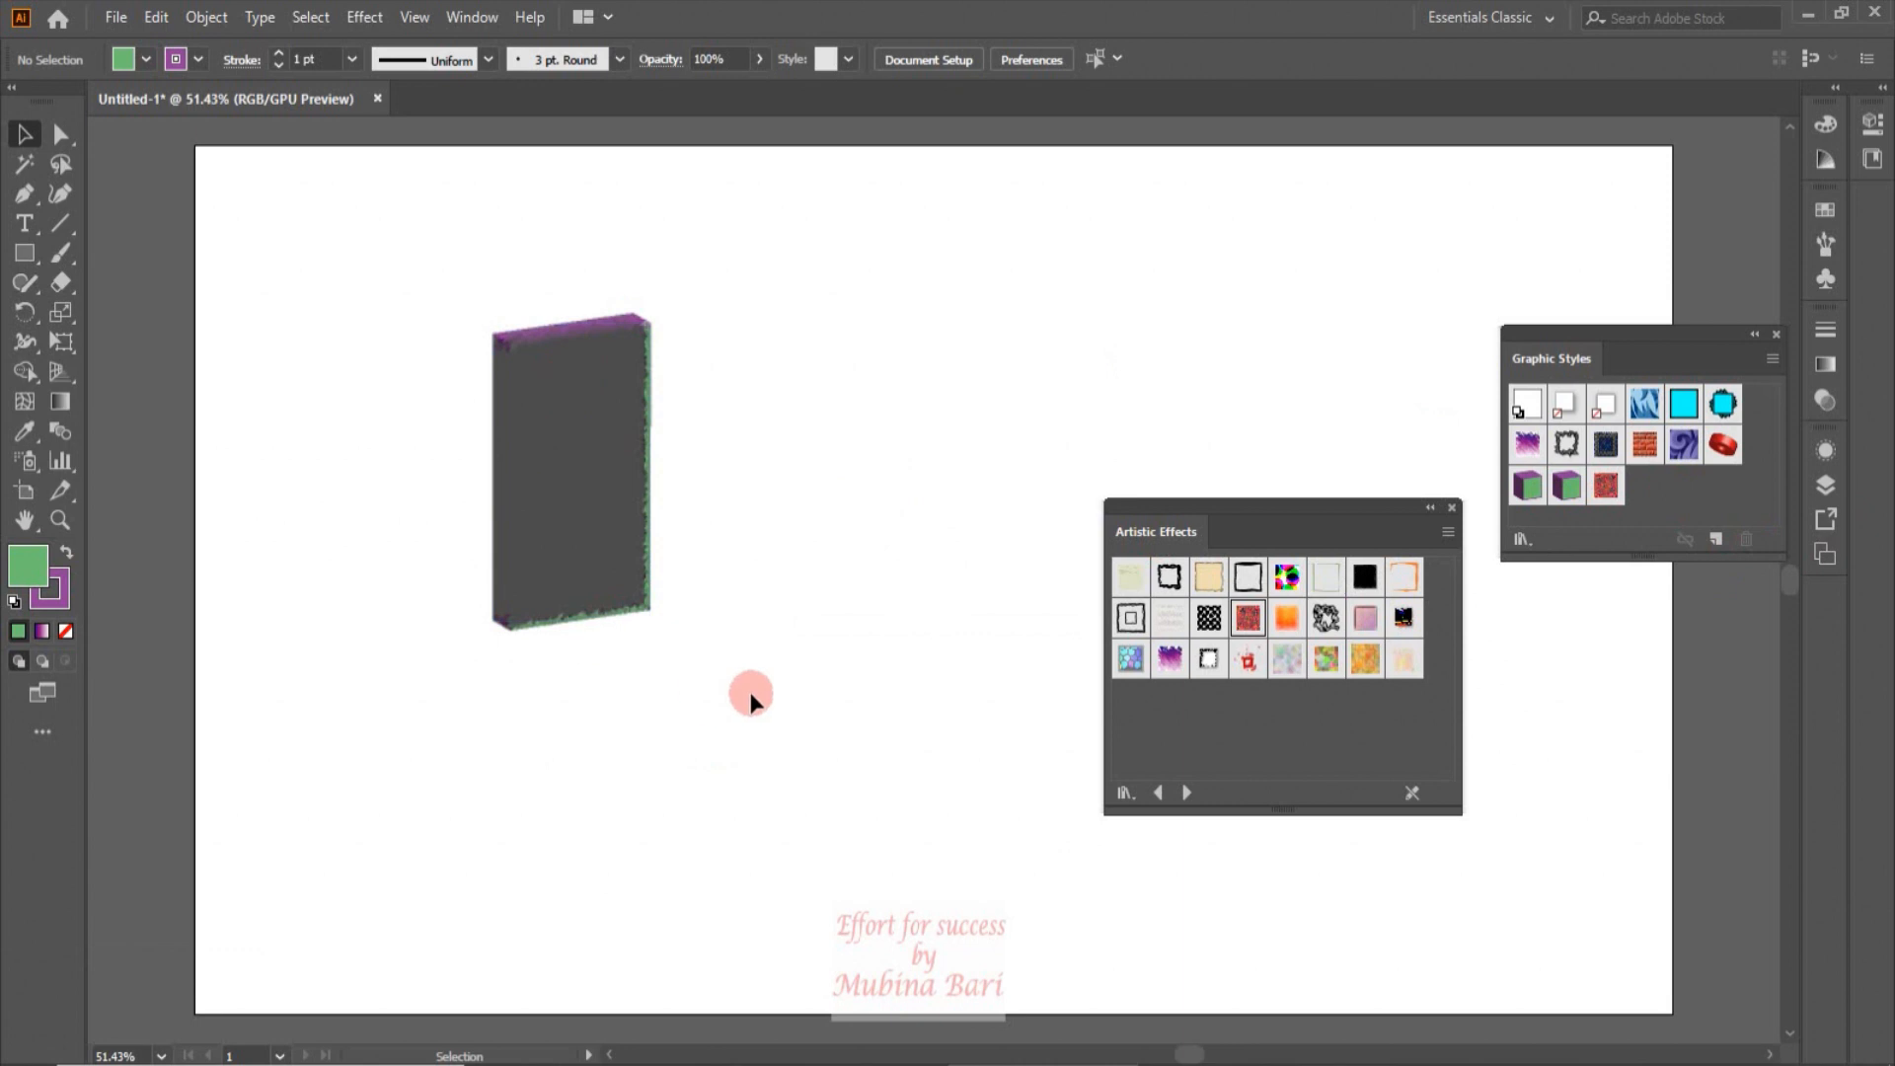
Step: Replace the rectangle's dark appearance with the blue-violet swirl pattern style from the document's graphic styles
click(636, 384)
click(632, 514)
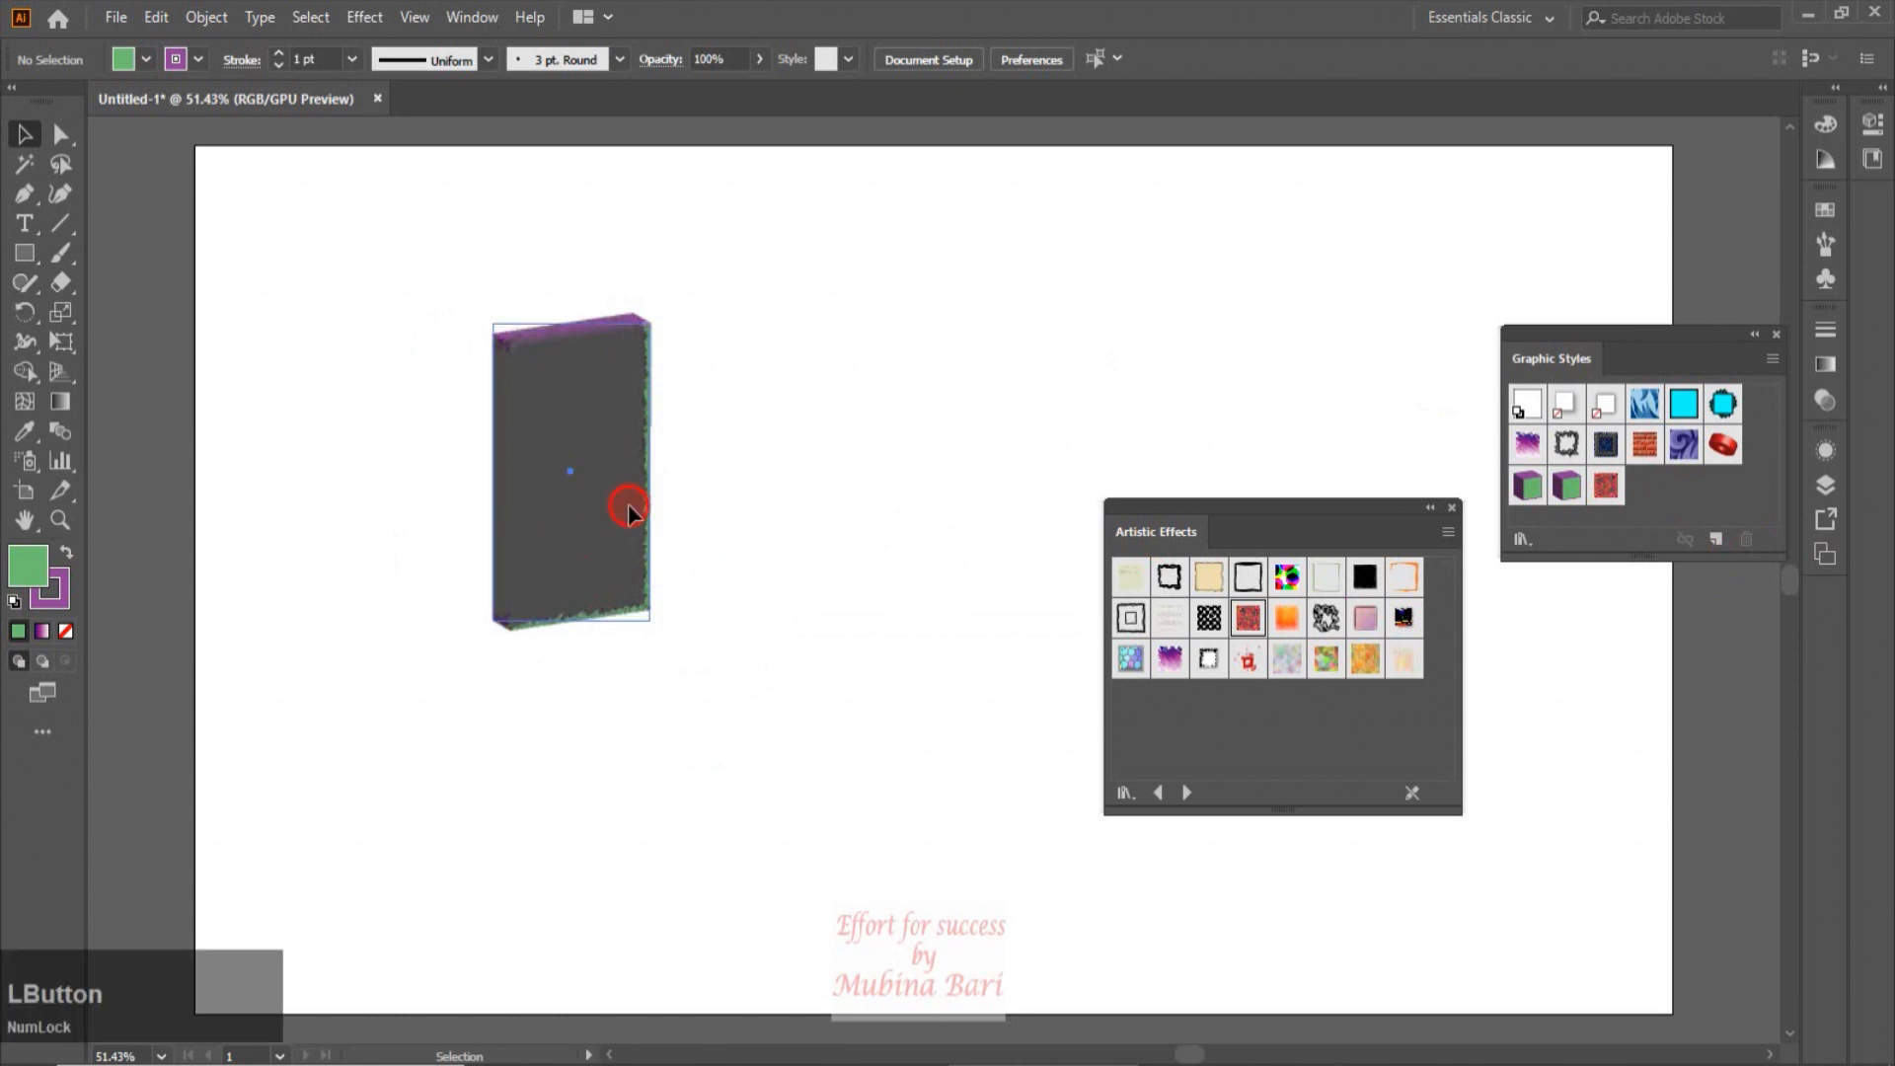
click(1686, 452)
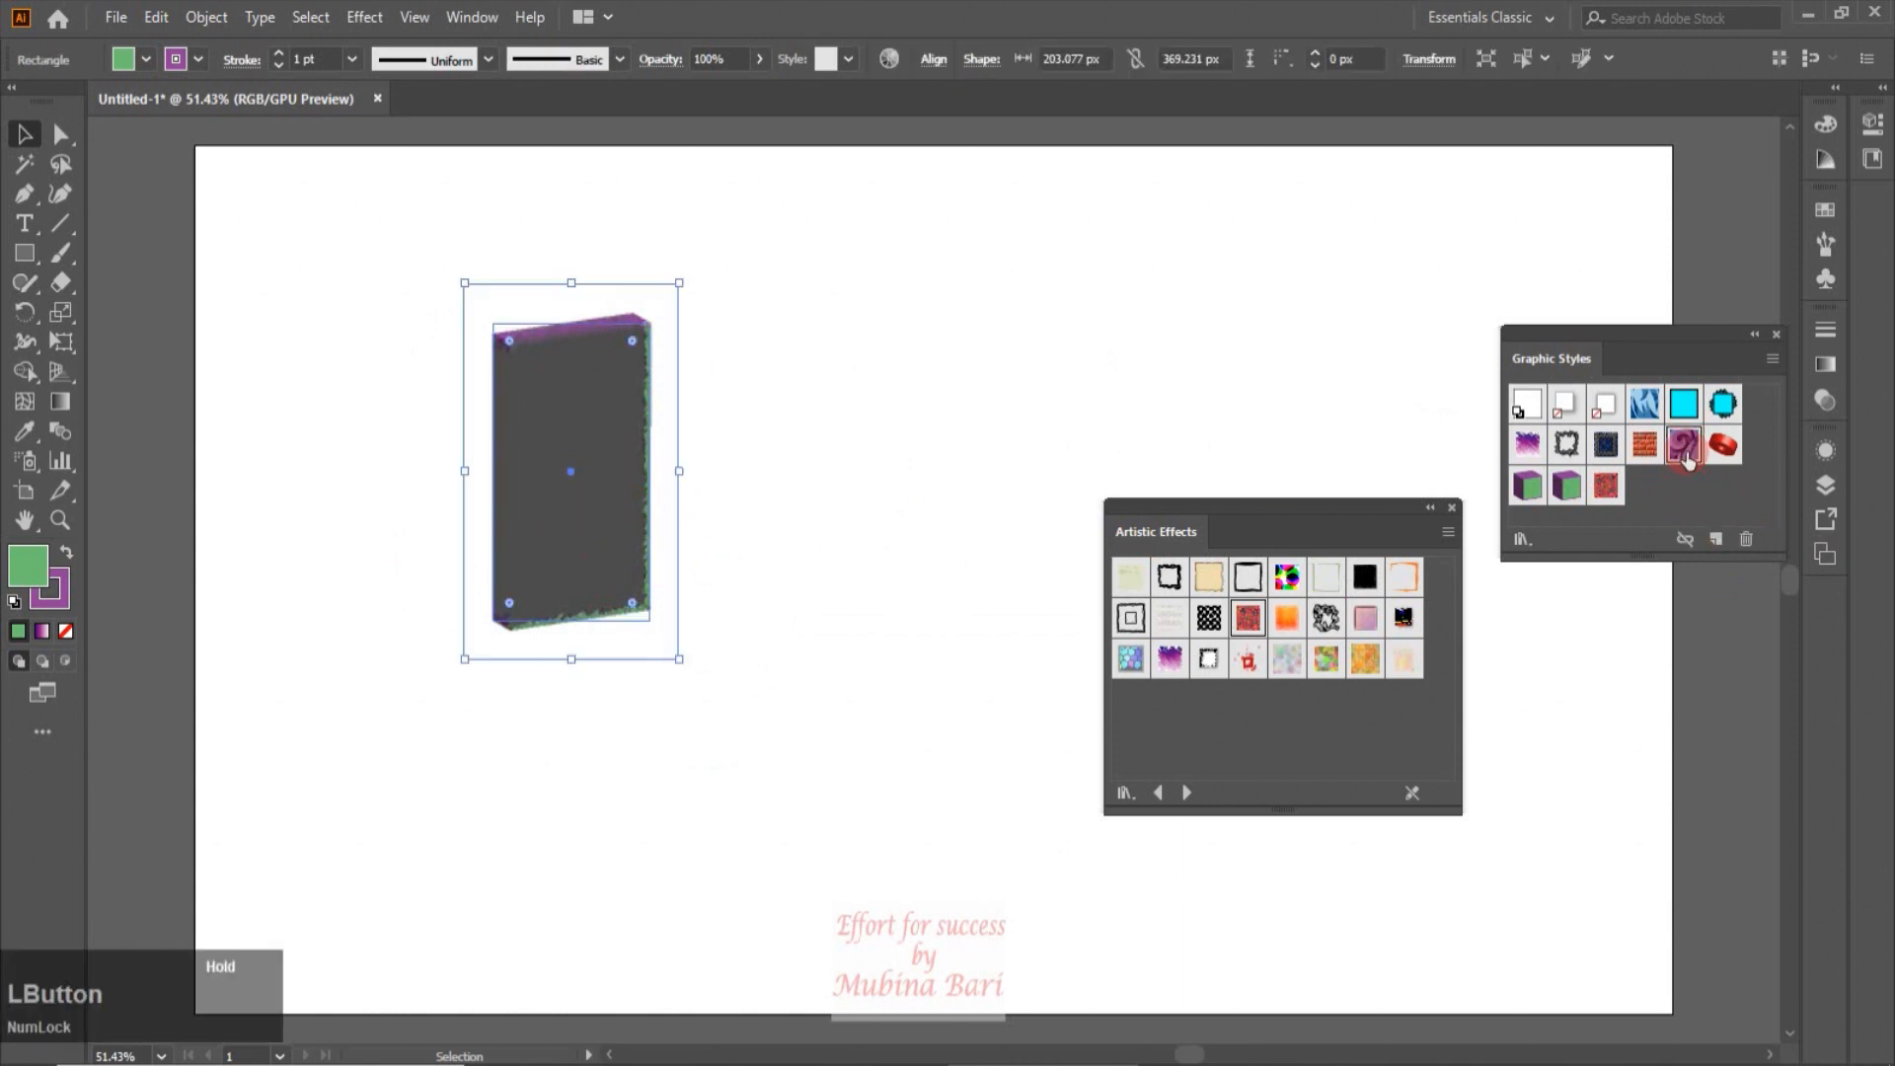
drag(1686, 452, 575, 557)
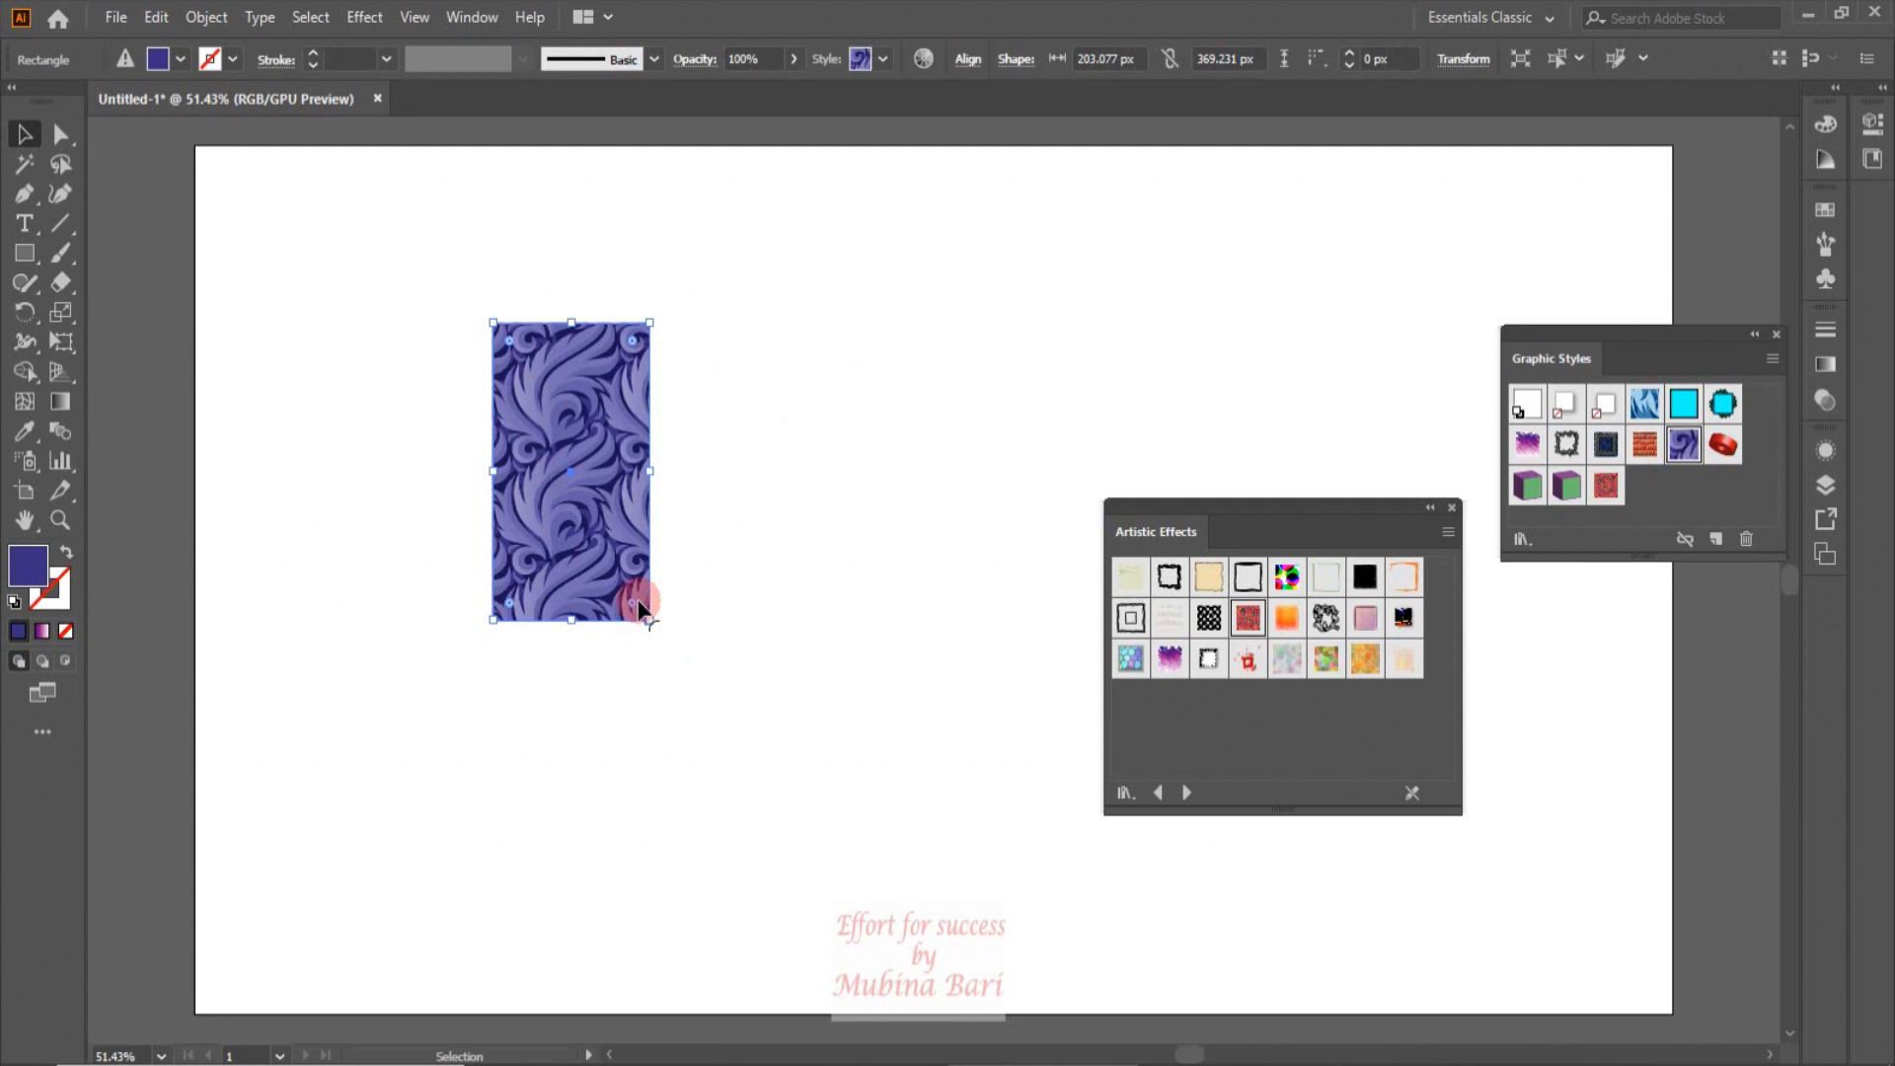
Step: Add the last cyan style in the first row to the rectangle's existing swirl style without replacing it, and deselect the rectangle
click(707, 280)
click(565, 605)
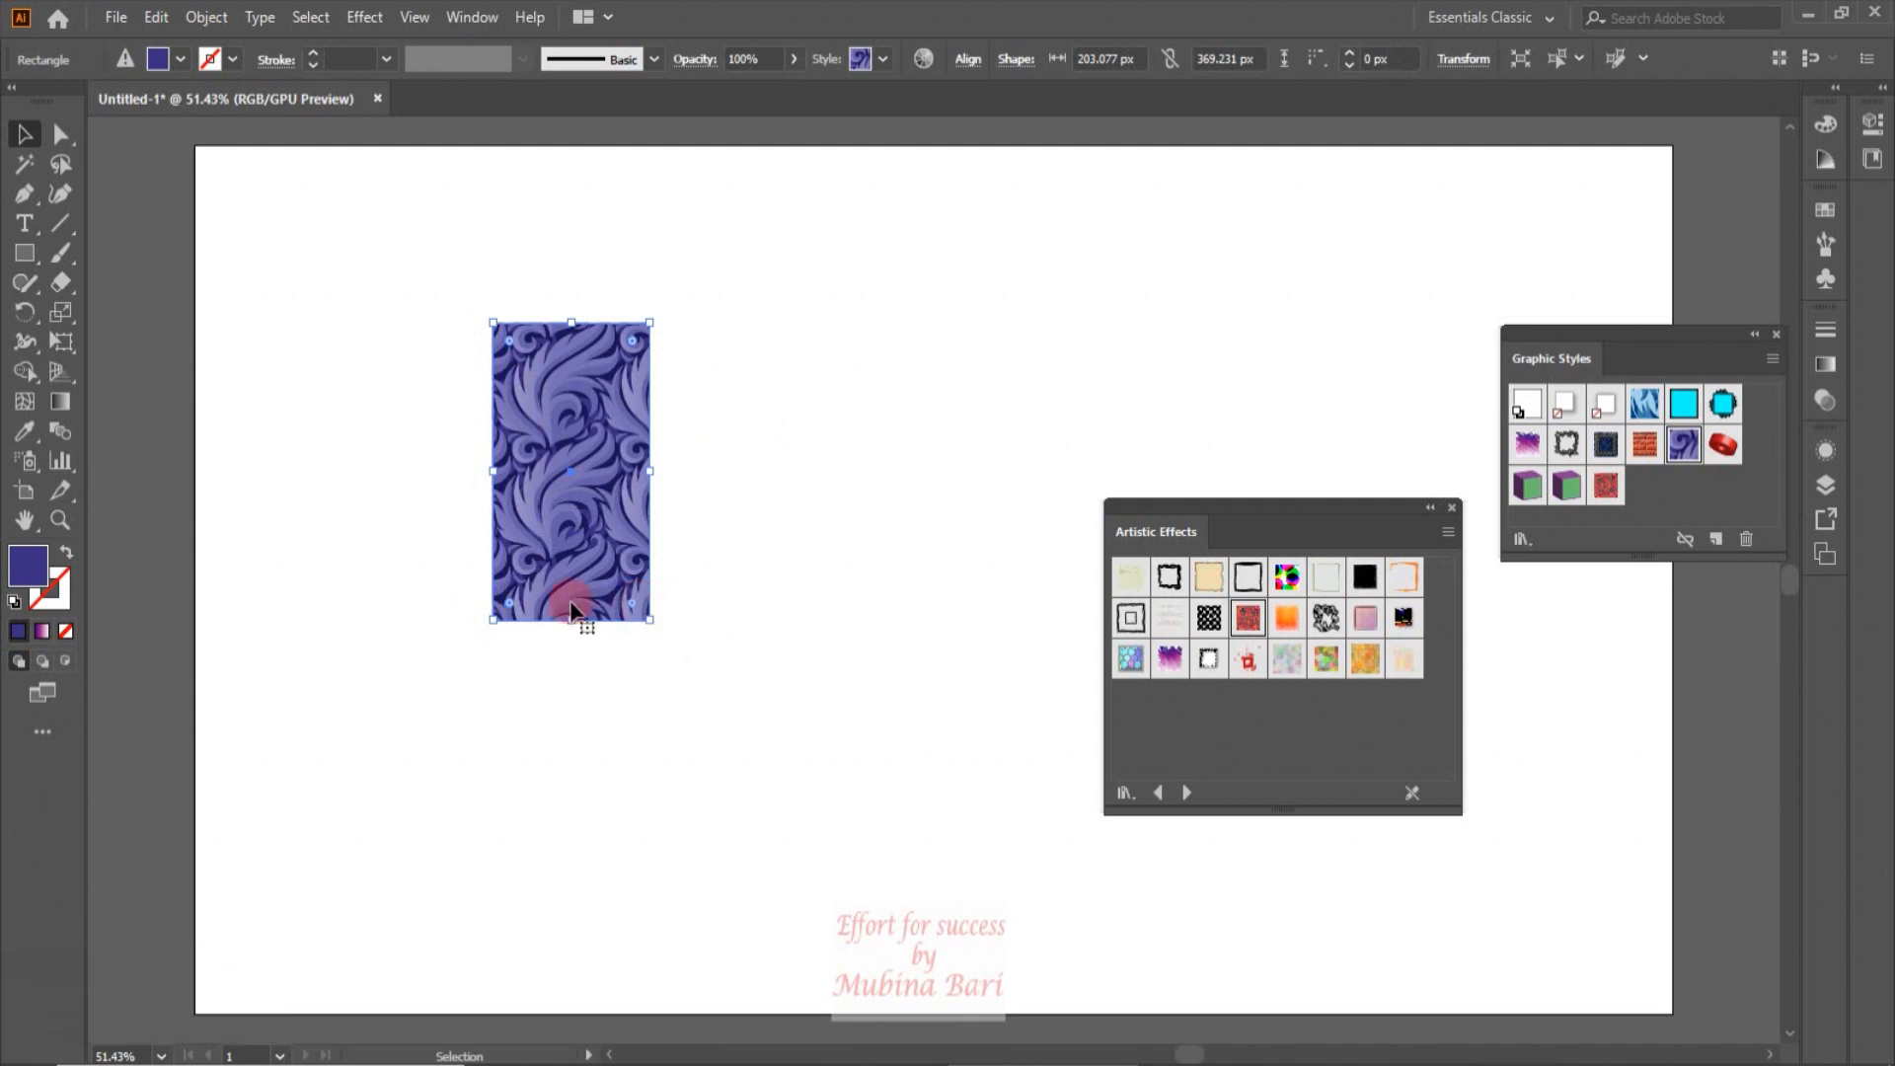
alt+click(1722, 407)
alt+click(1723, 407)
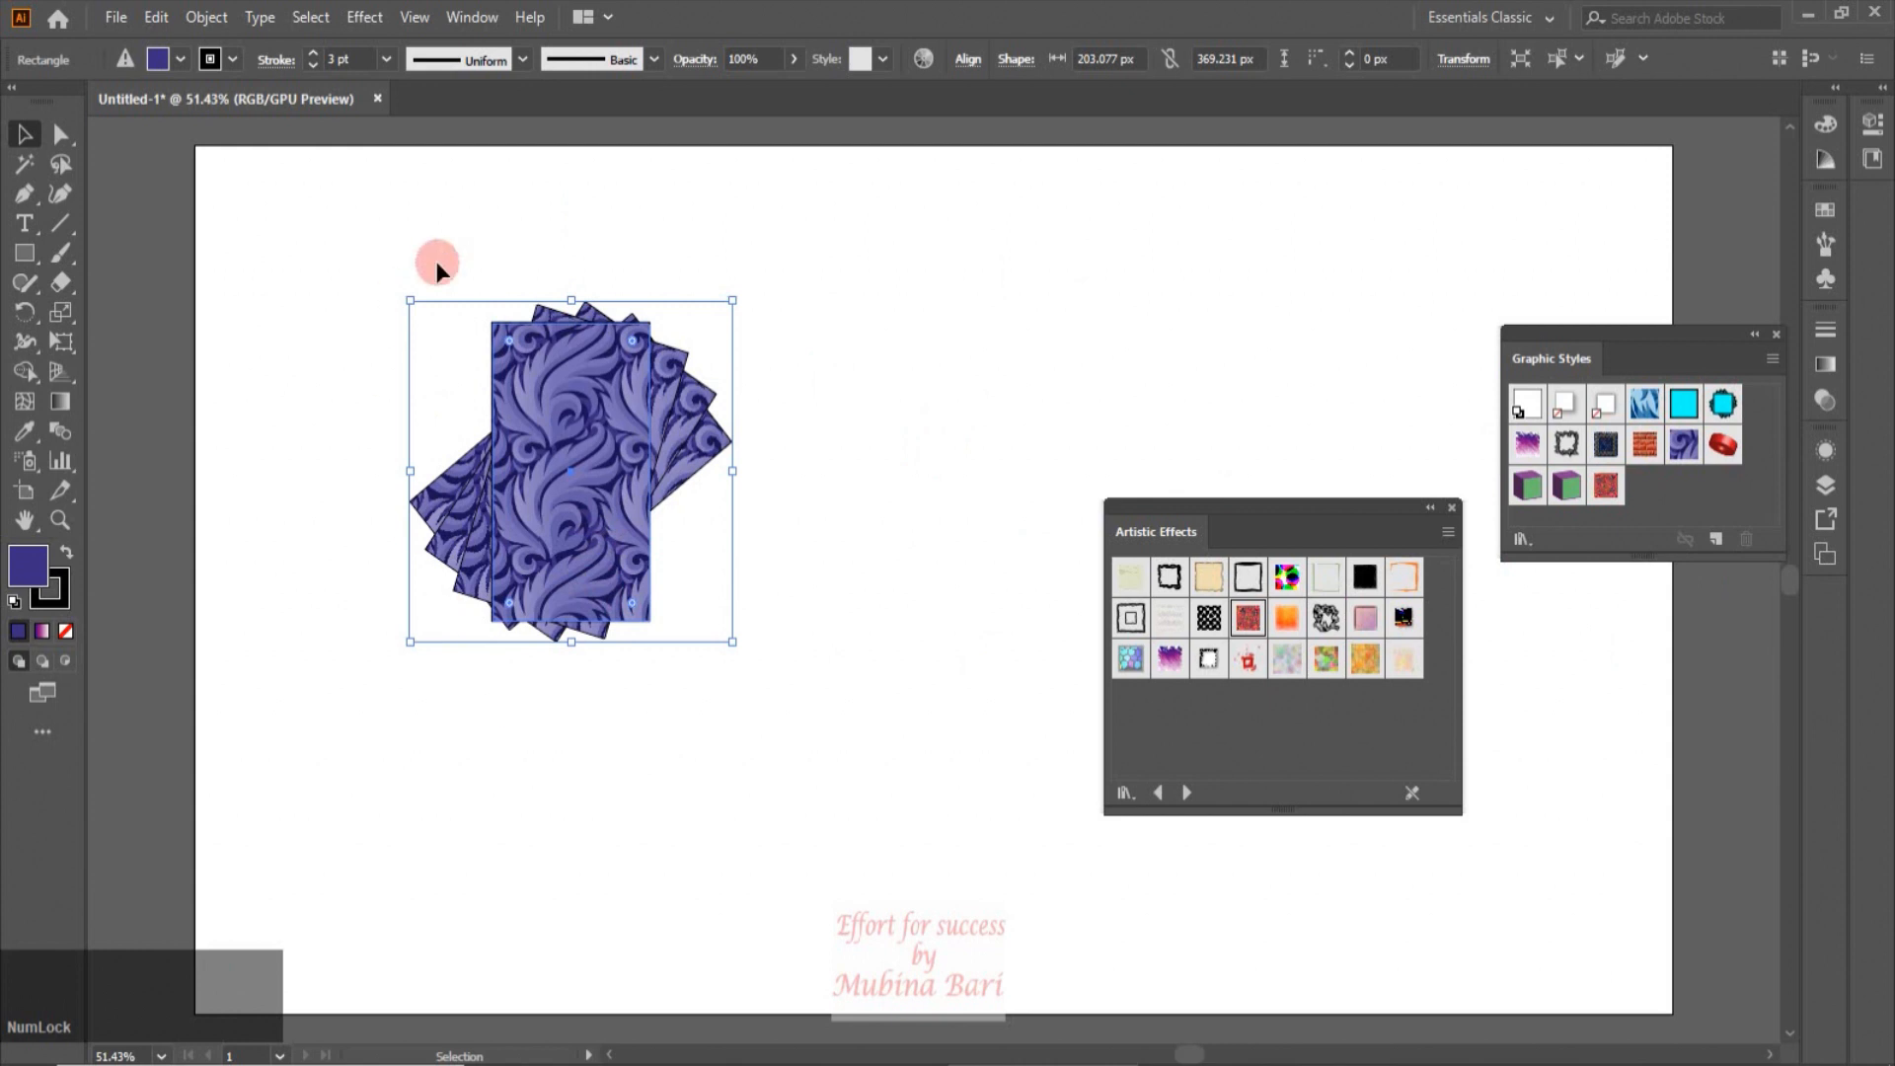
click(876, 474)
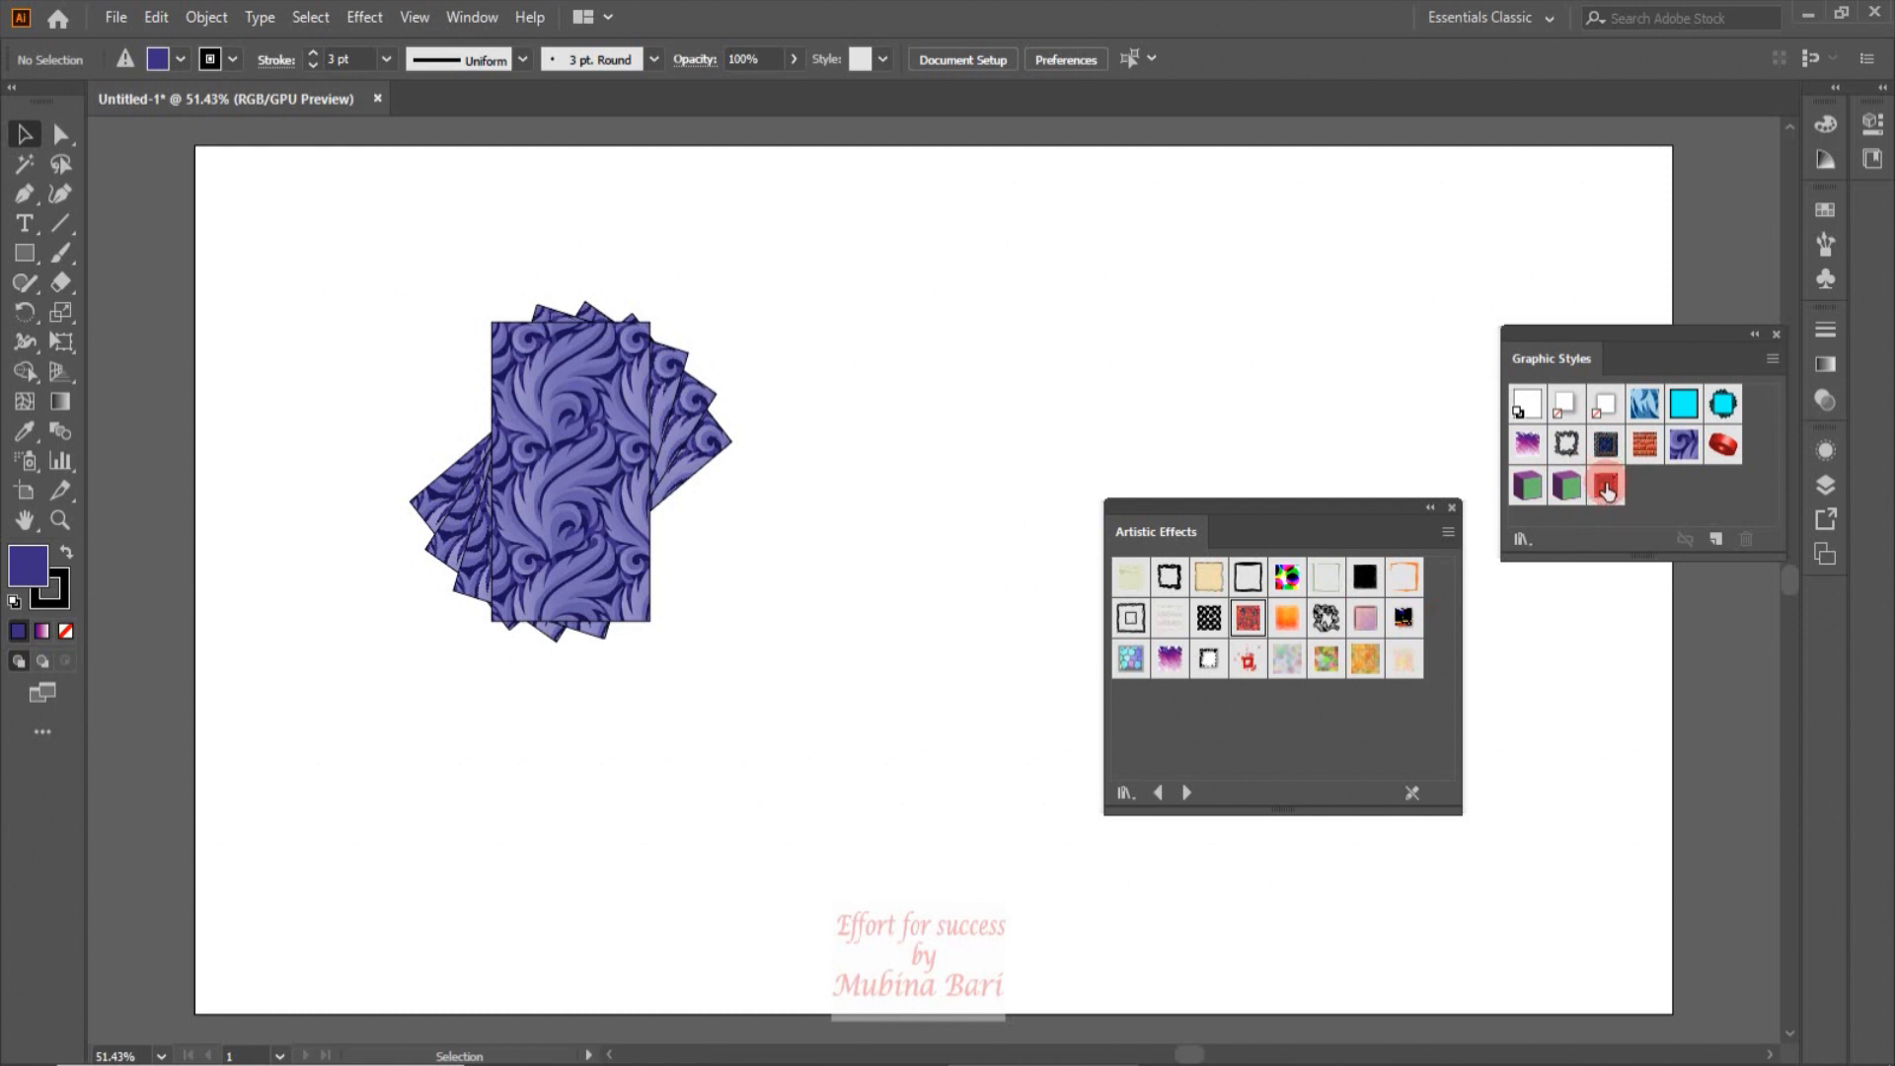
Step: Preview the red textured style at larger size and delete it from the document's graphic styles
right_click(1606, 488)
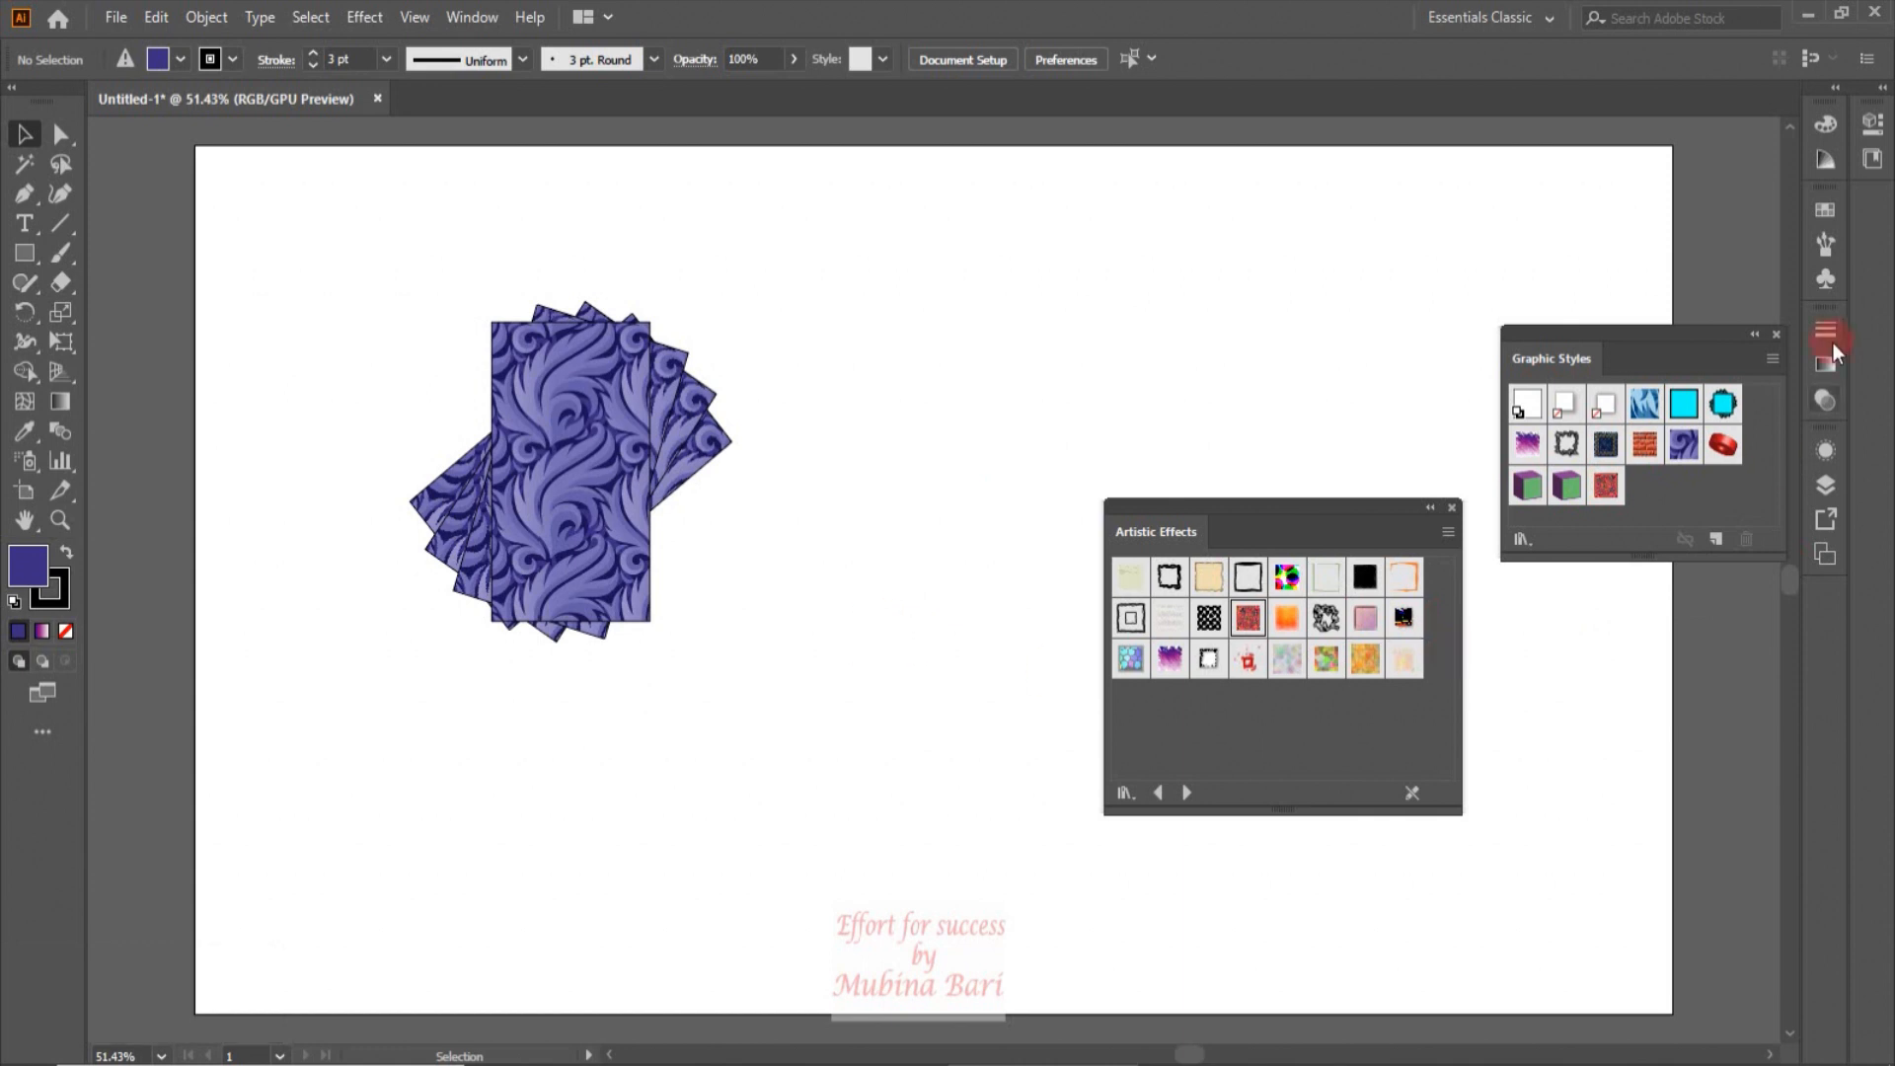
click(1605, 485)
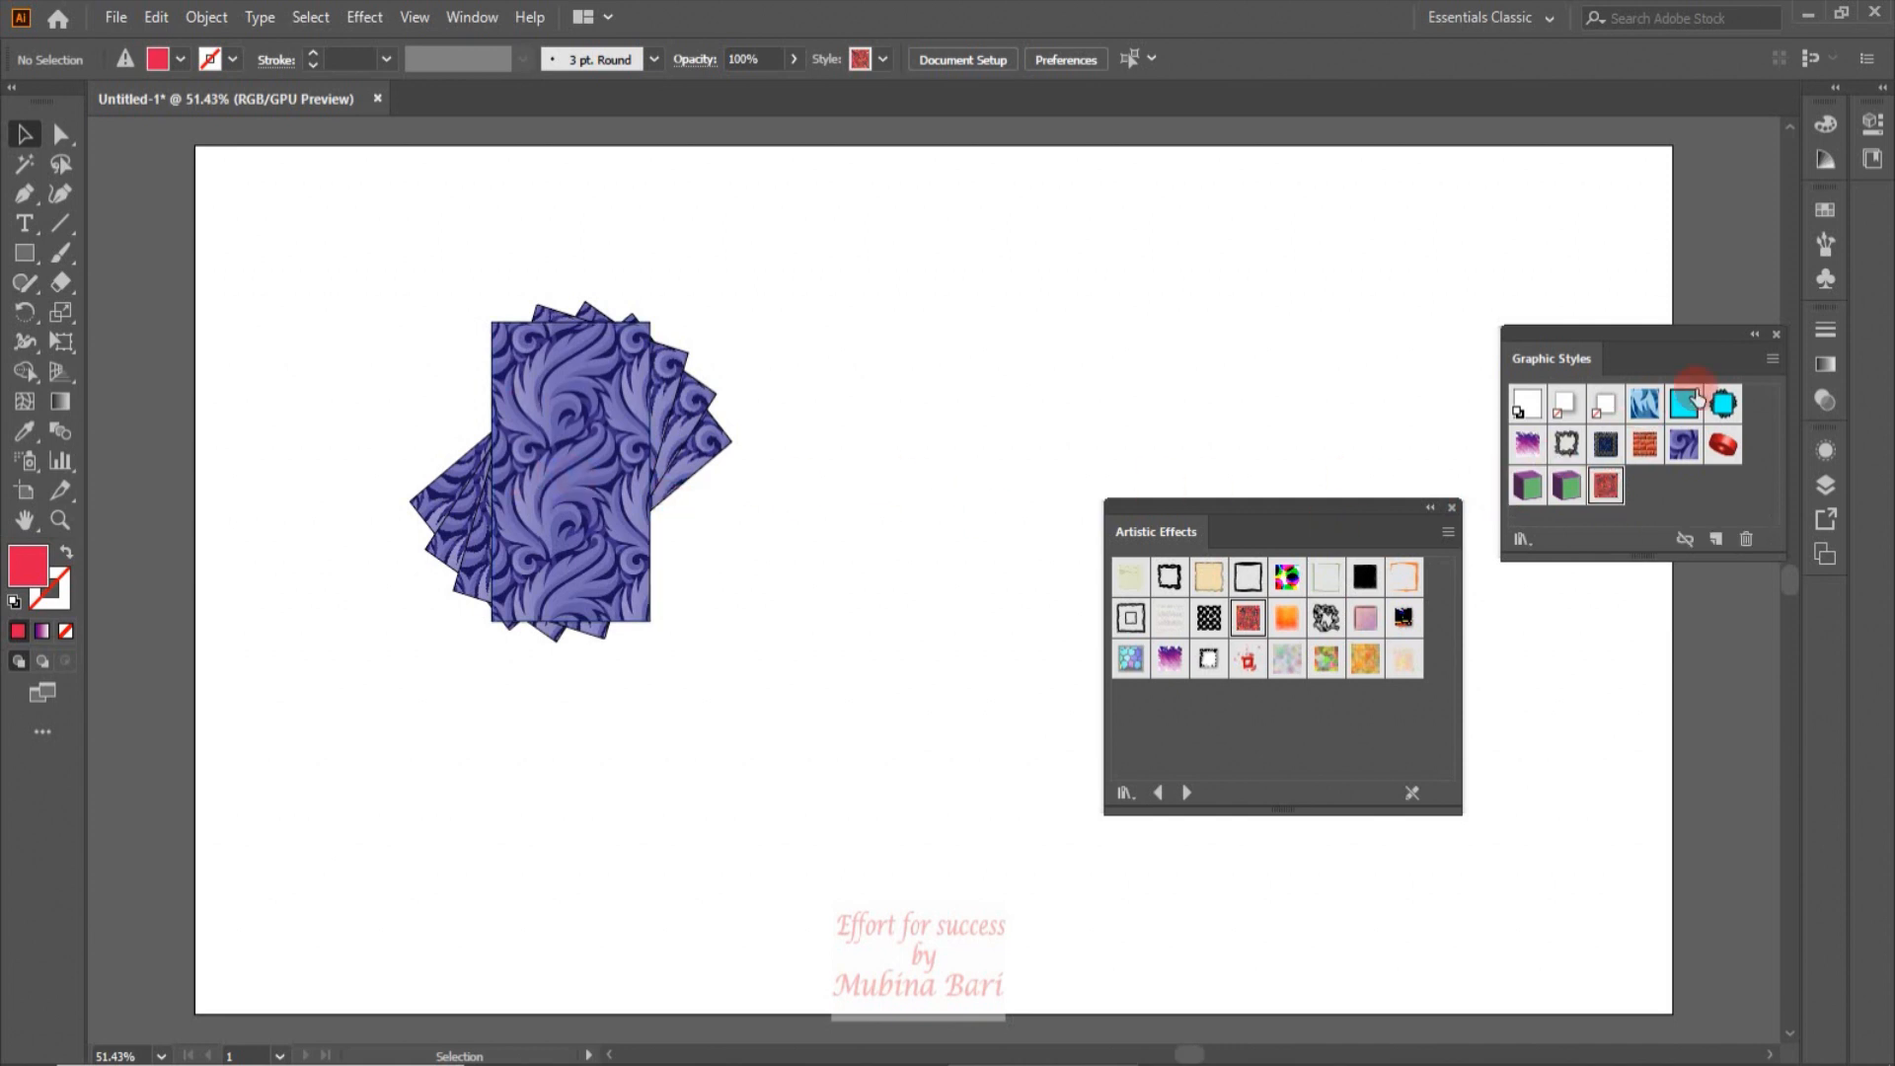
click(1775, 351)
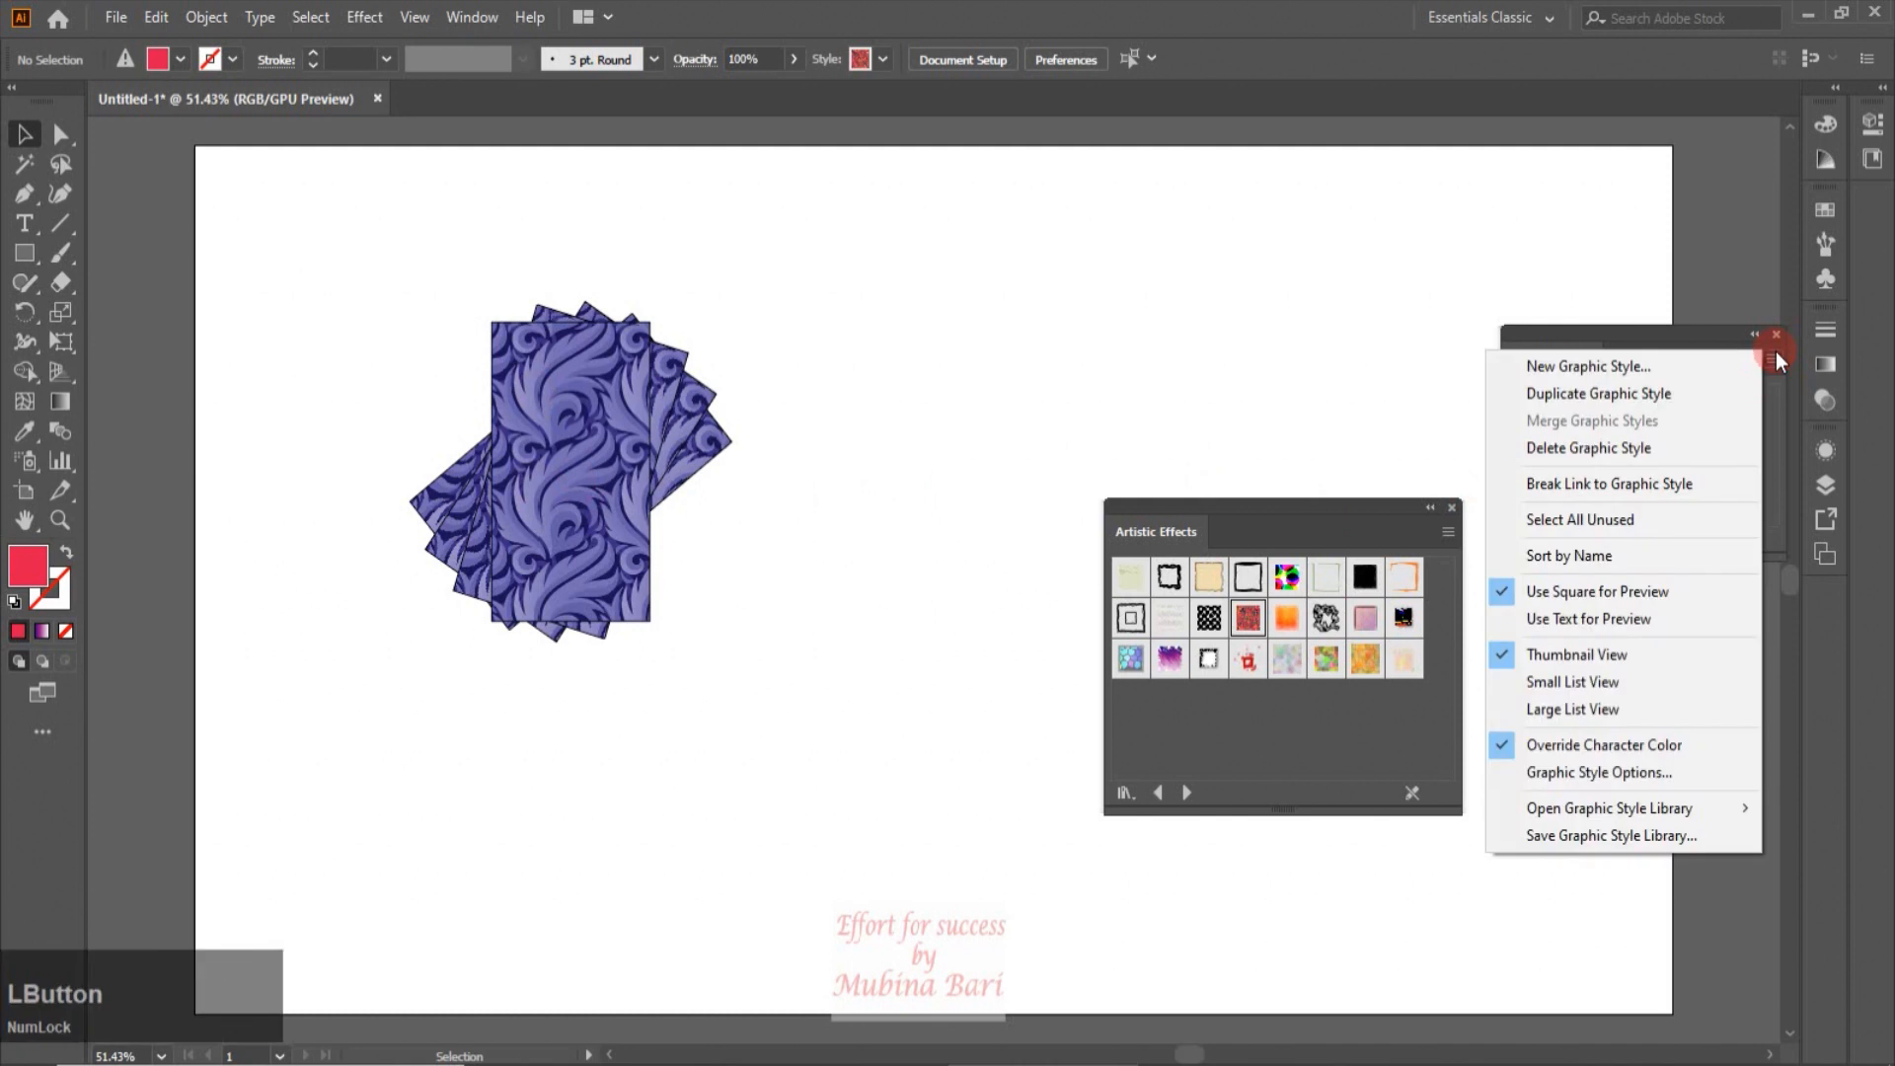
click(1684, 446)
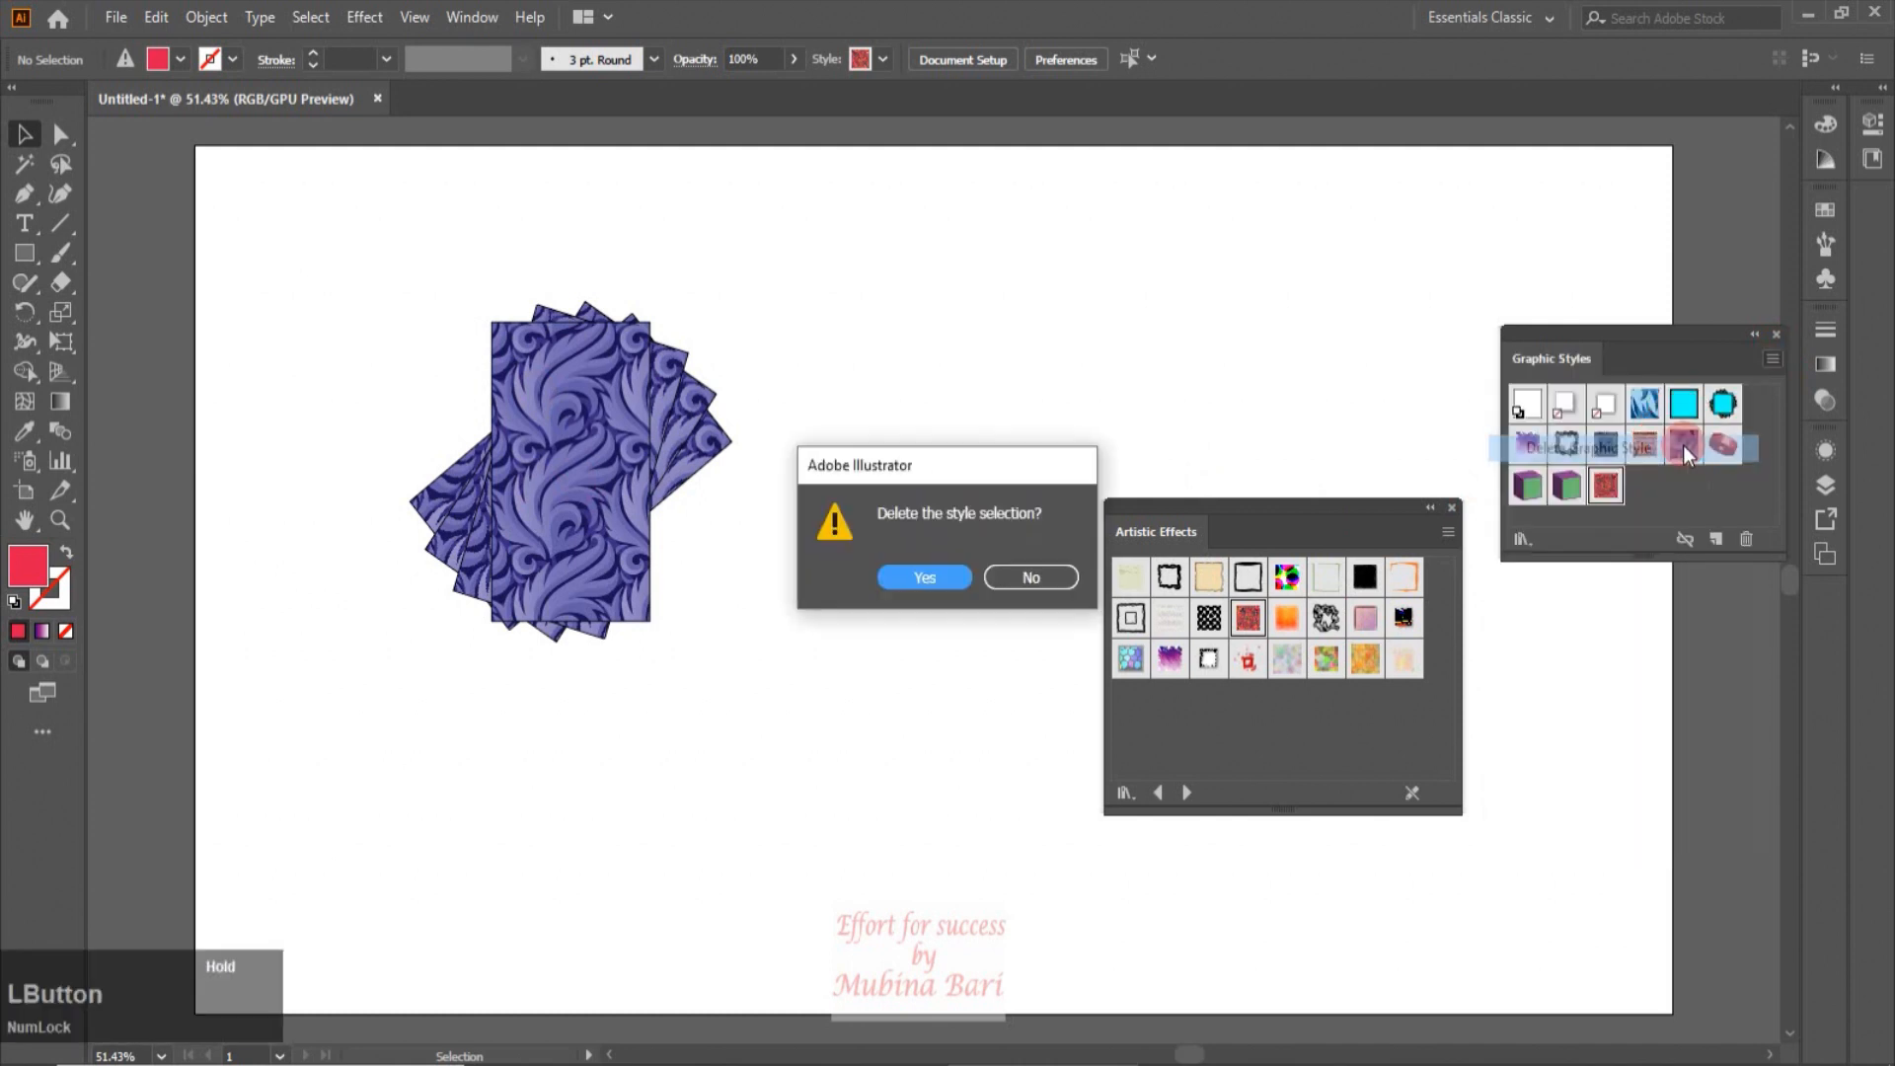
click(898, 583)
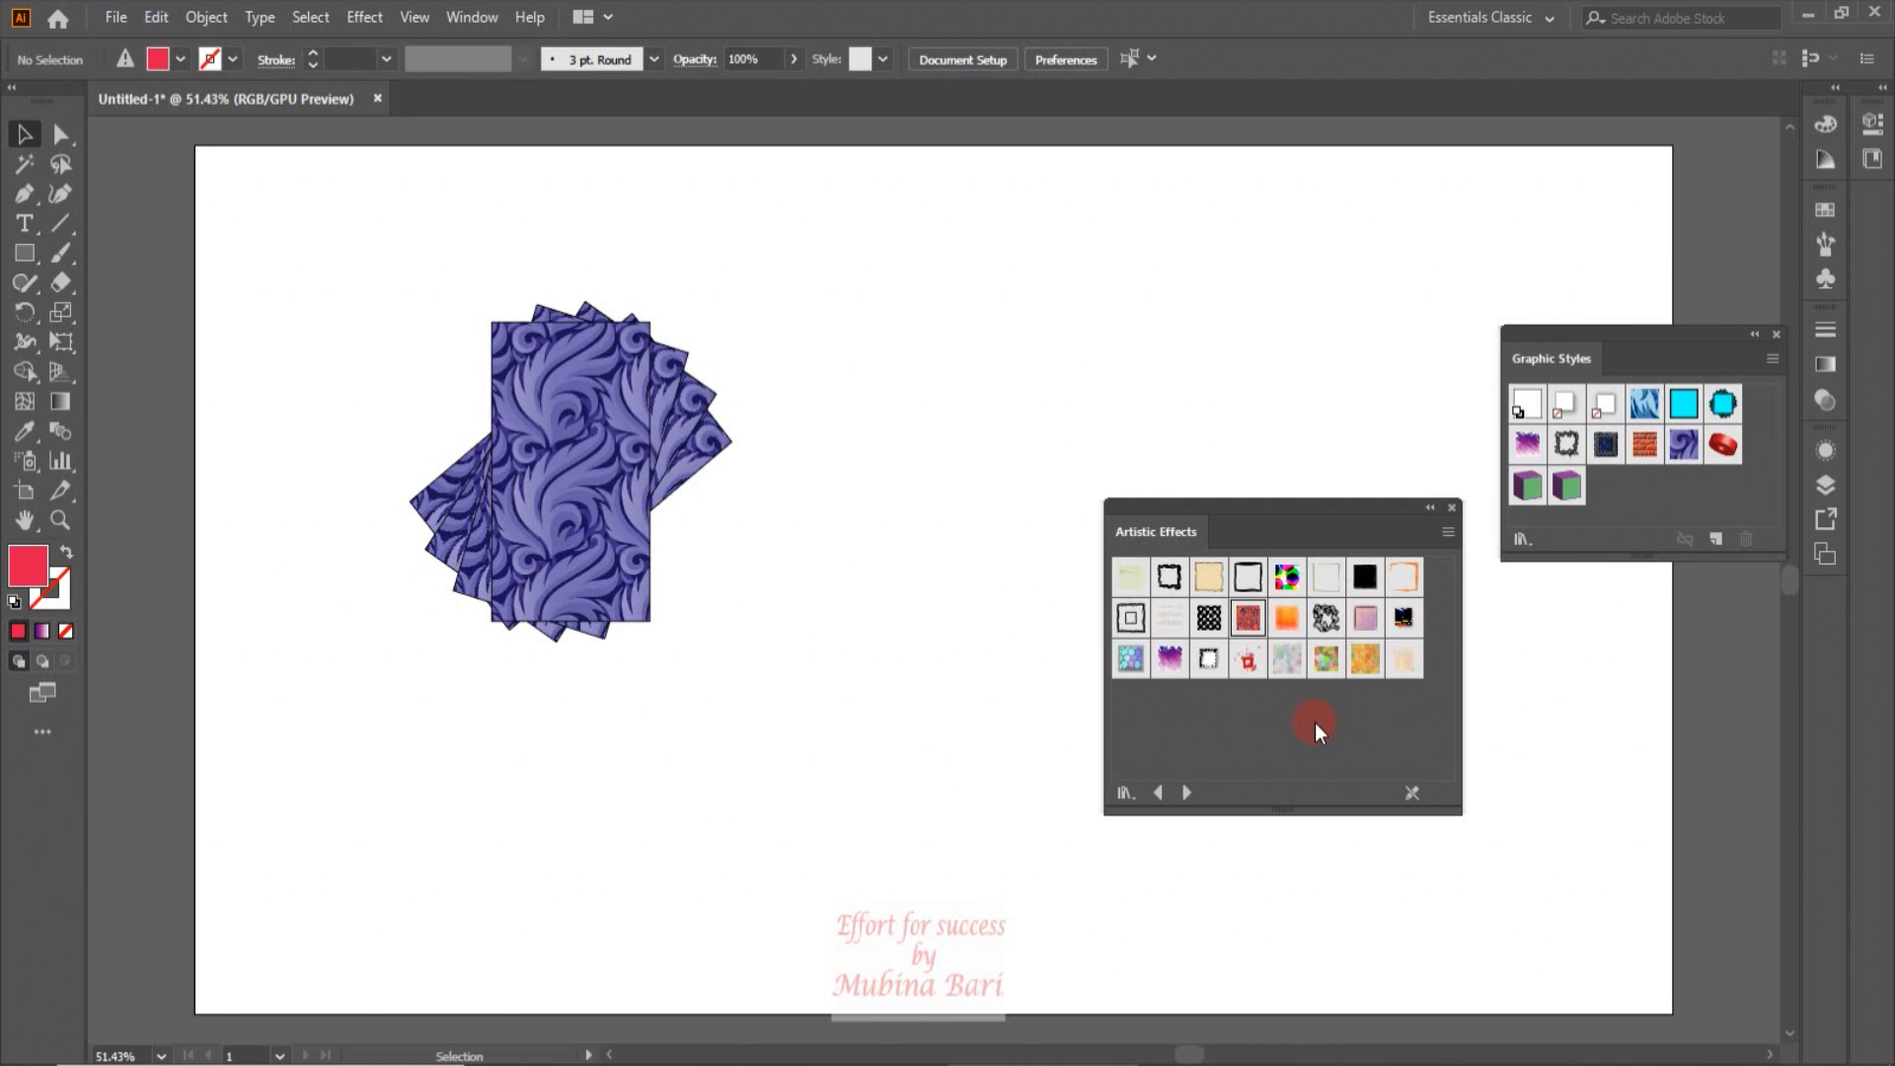
Step: Select all unused styles among the document's graphic styles
click(1767, 363)
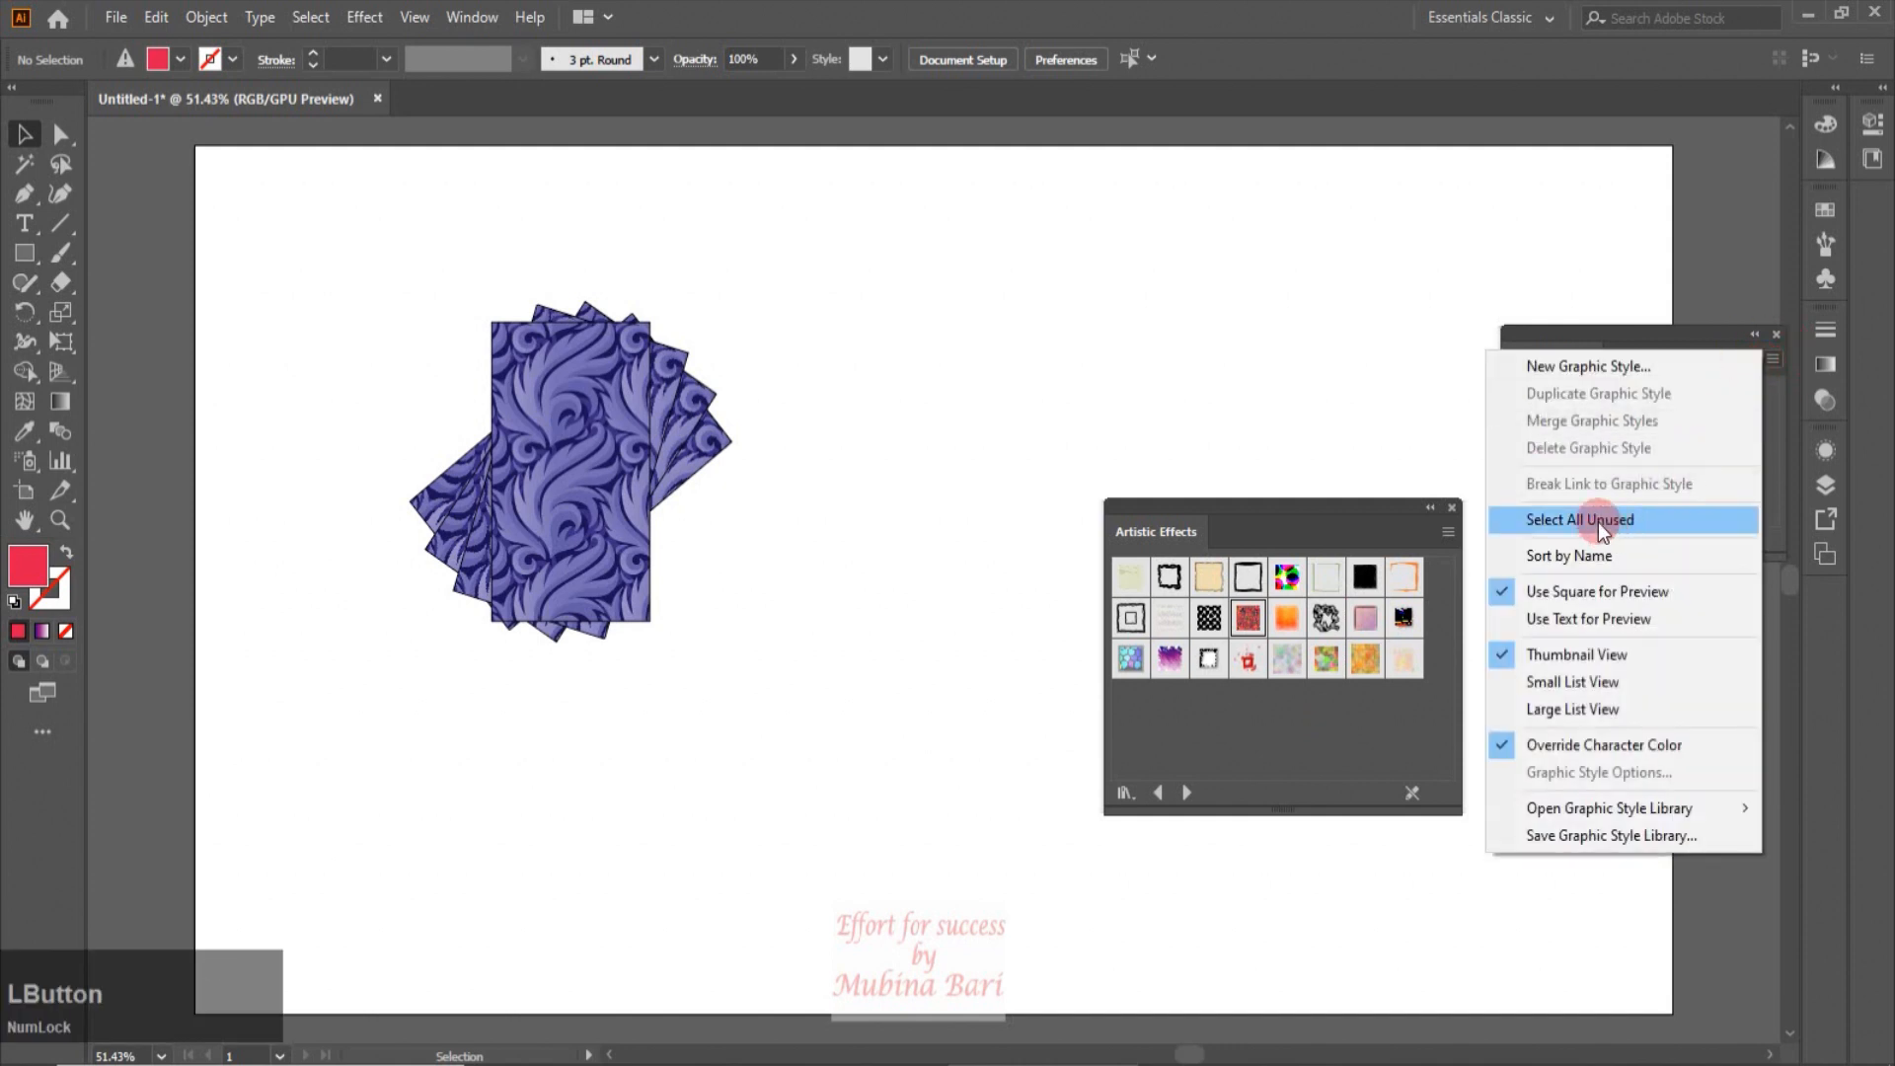
click(1413, 363)
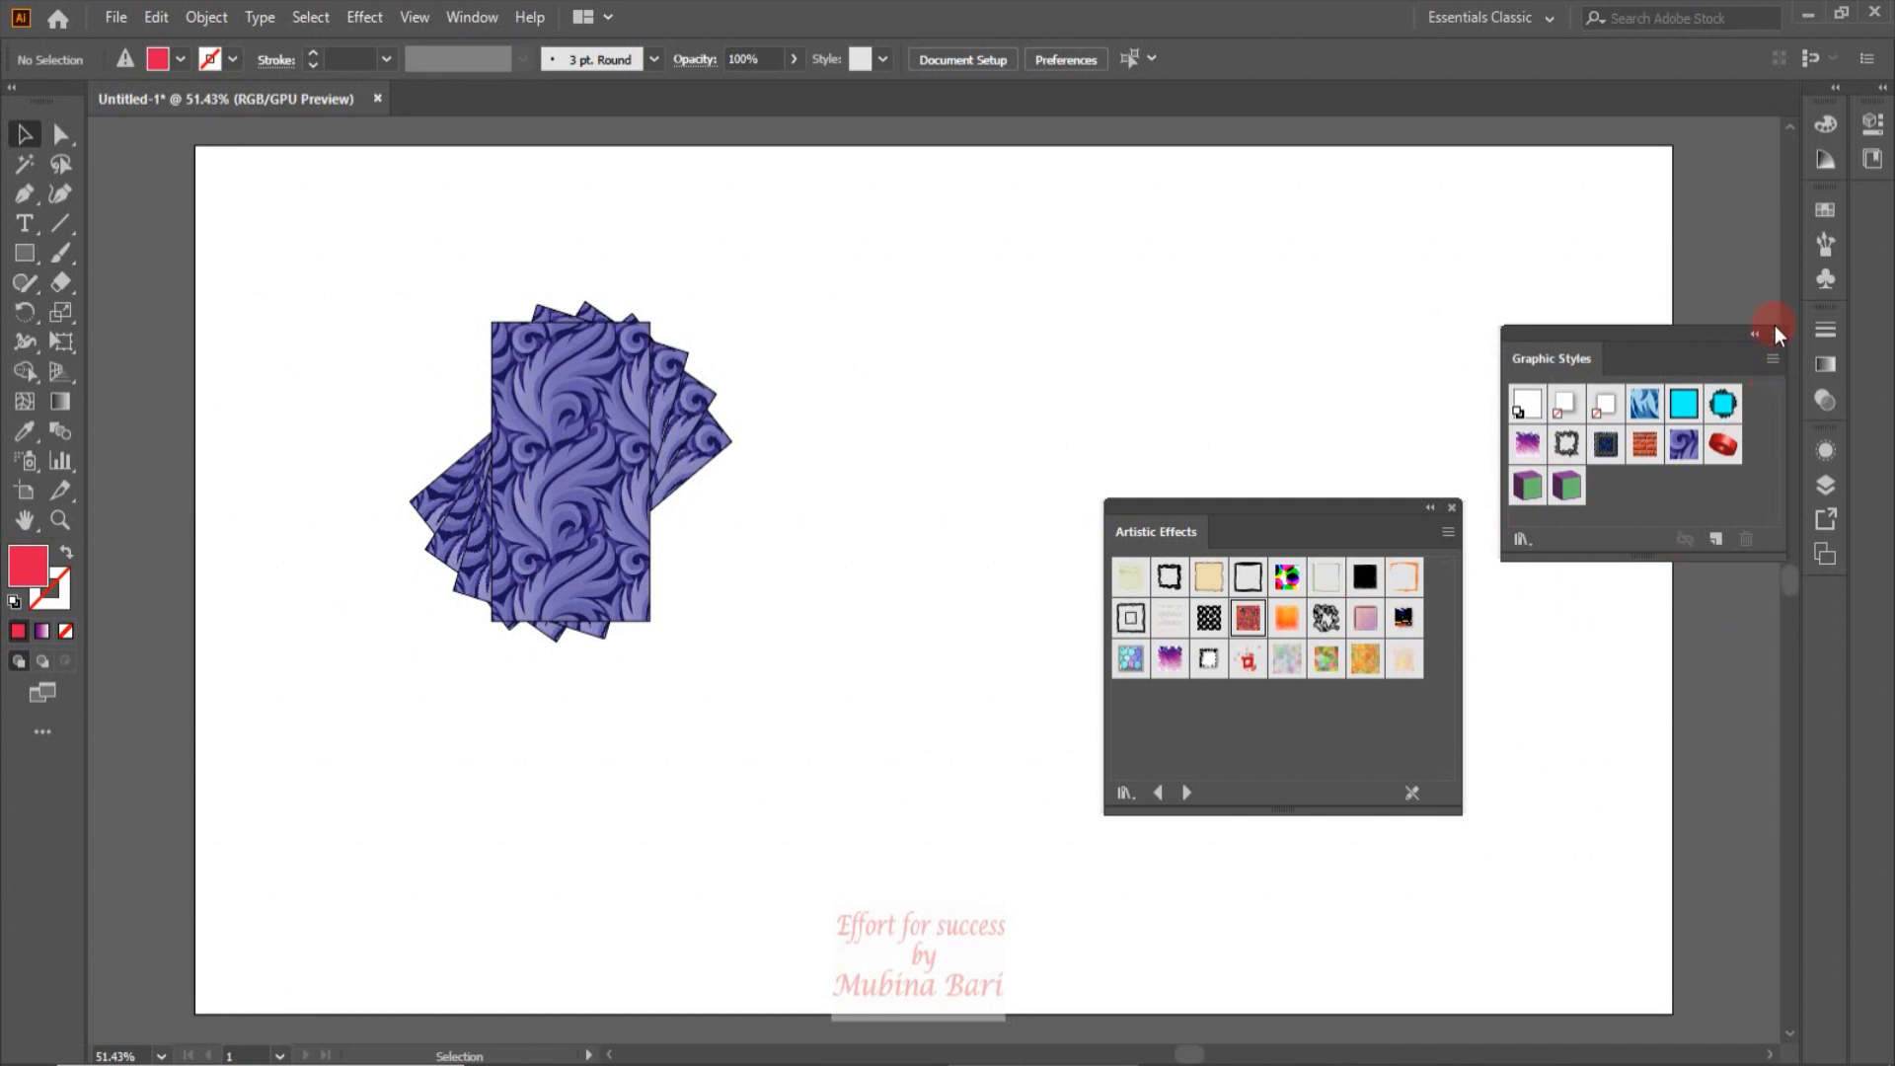
click(1774, 358)
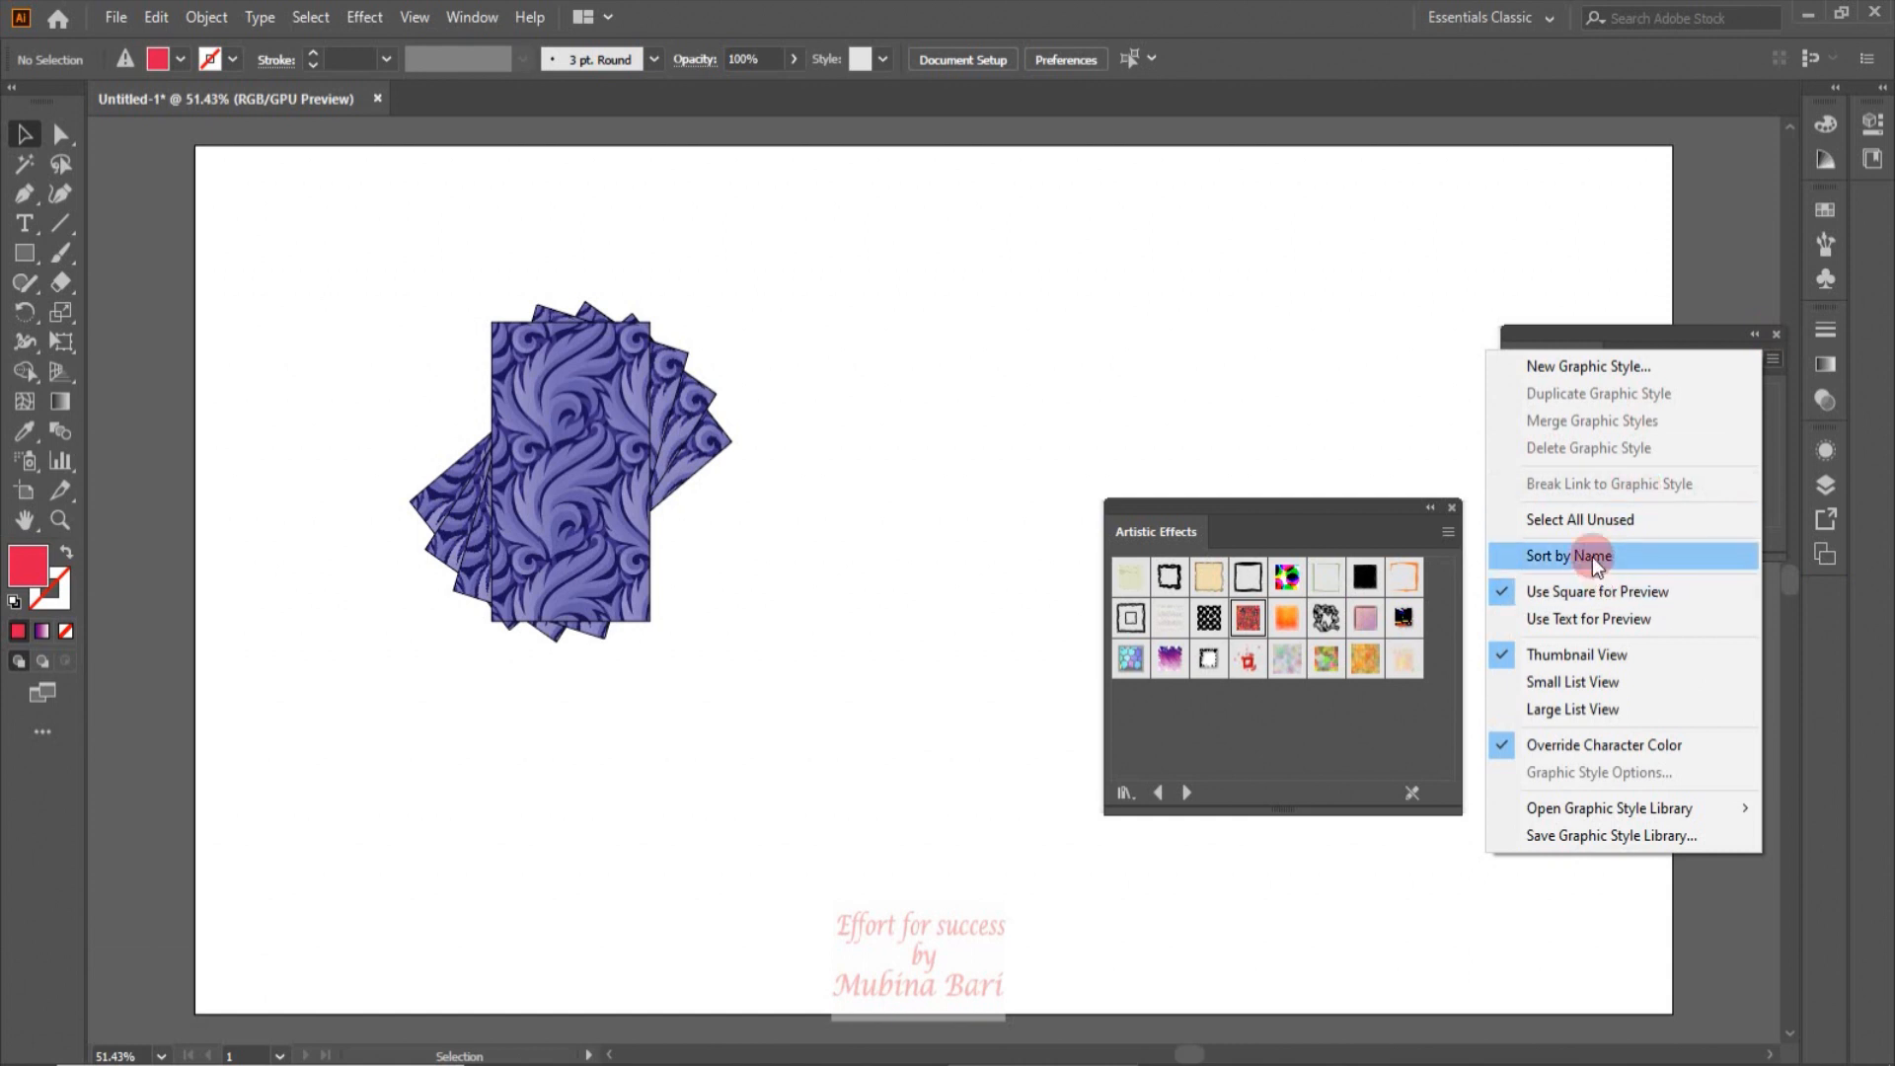
click(1576, 521)
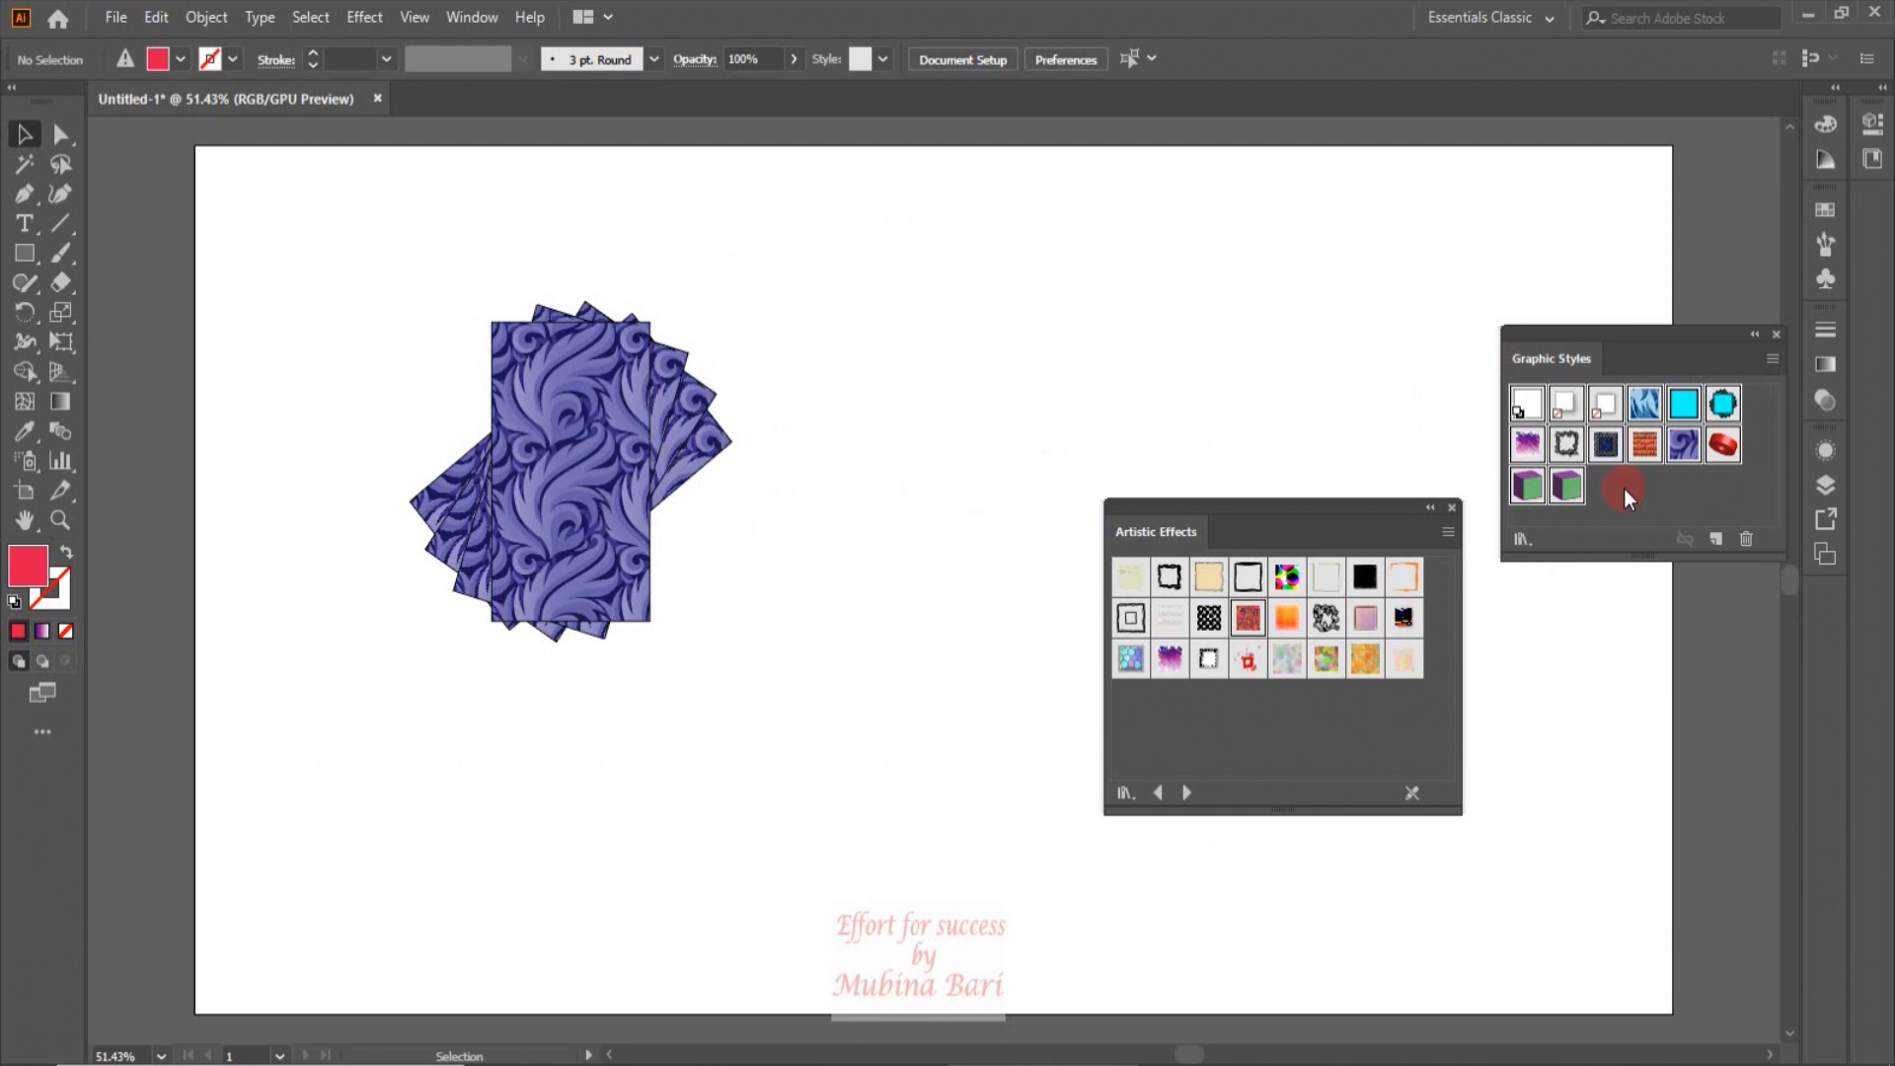
Step: Apply the jagged black outline style to the fanned swirl rectangle, and show the commands available for graphic styles
key(ctrl+a)
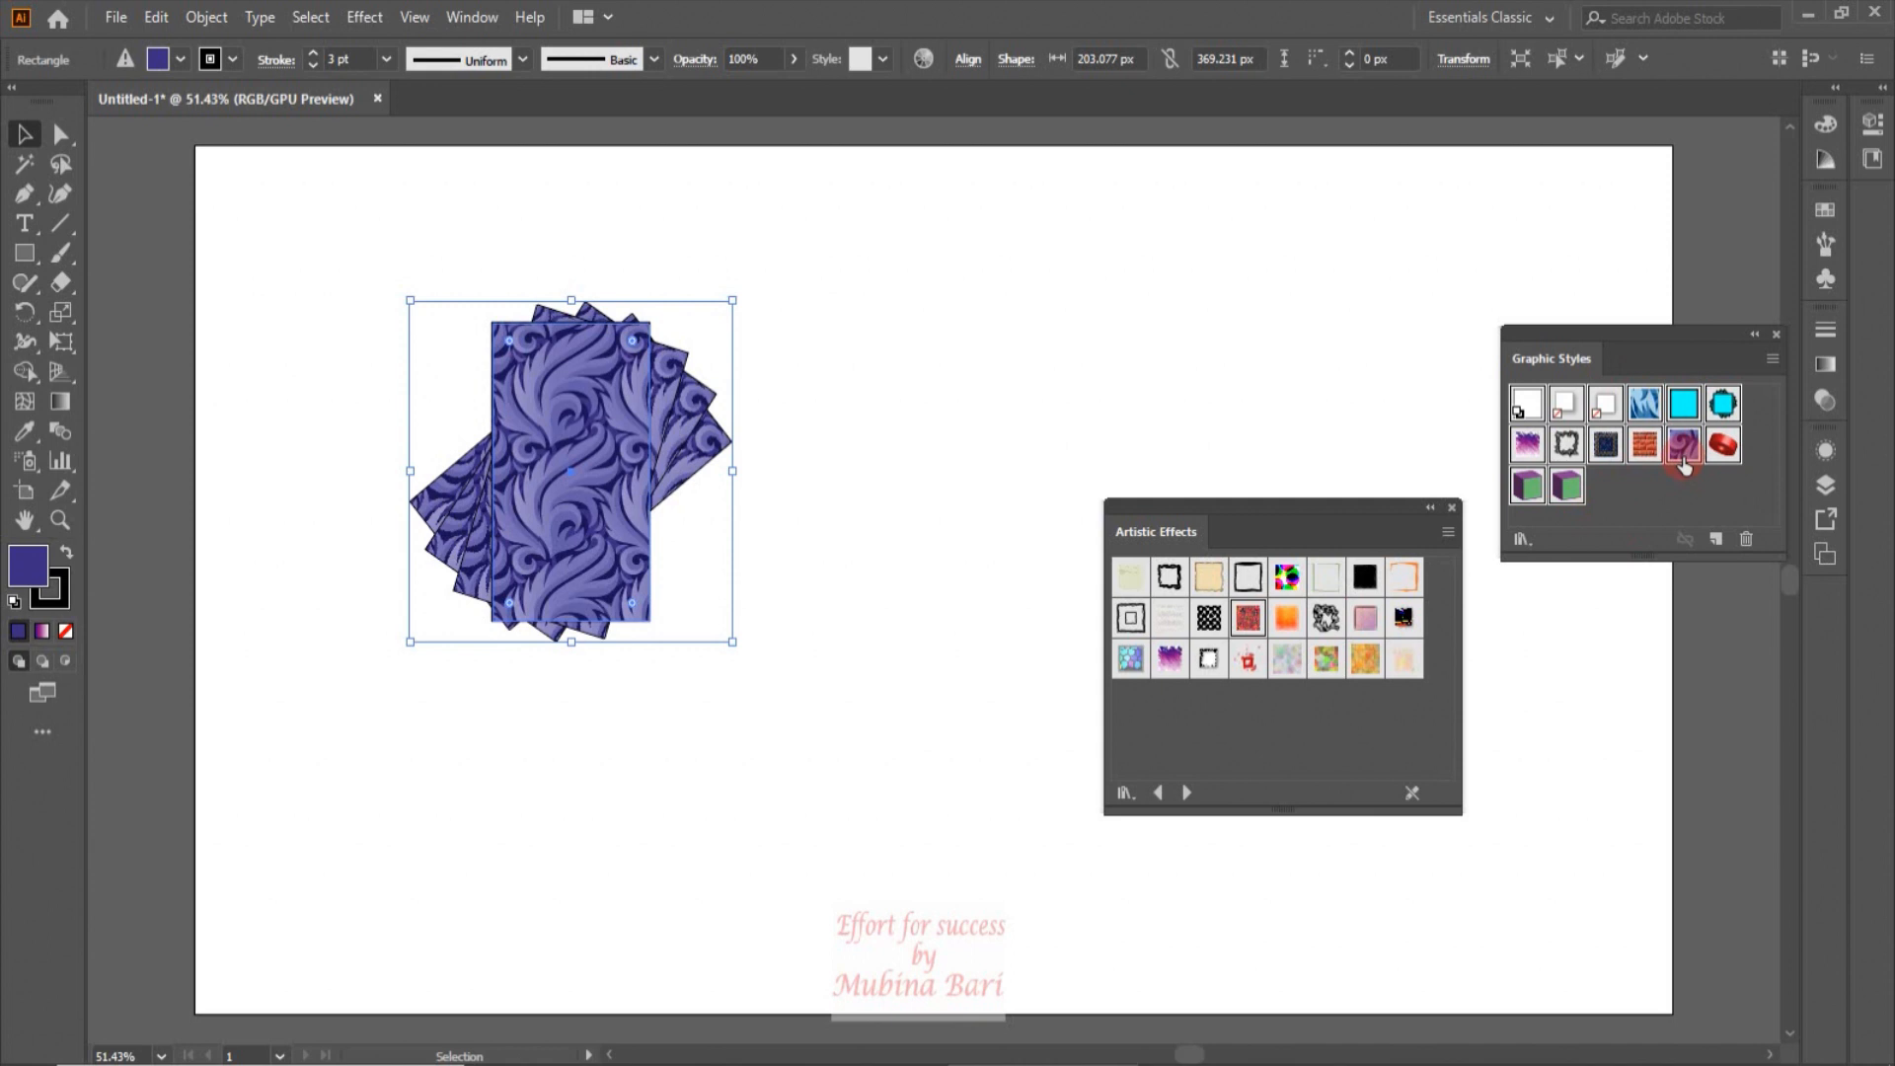
click(309, 474)
click(533, 513)
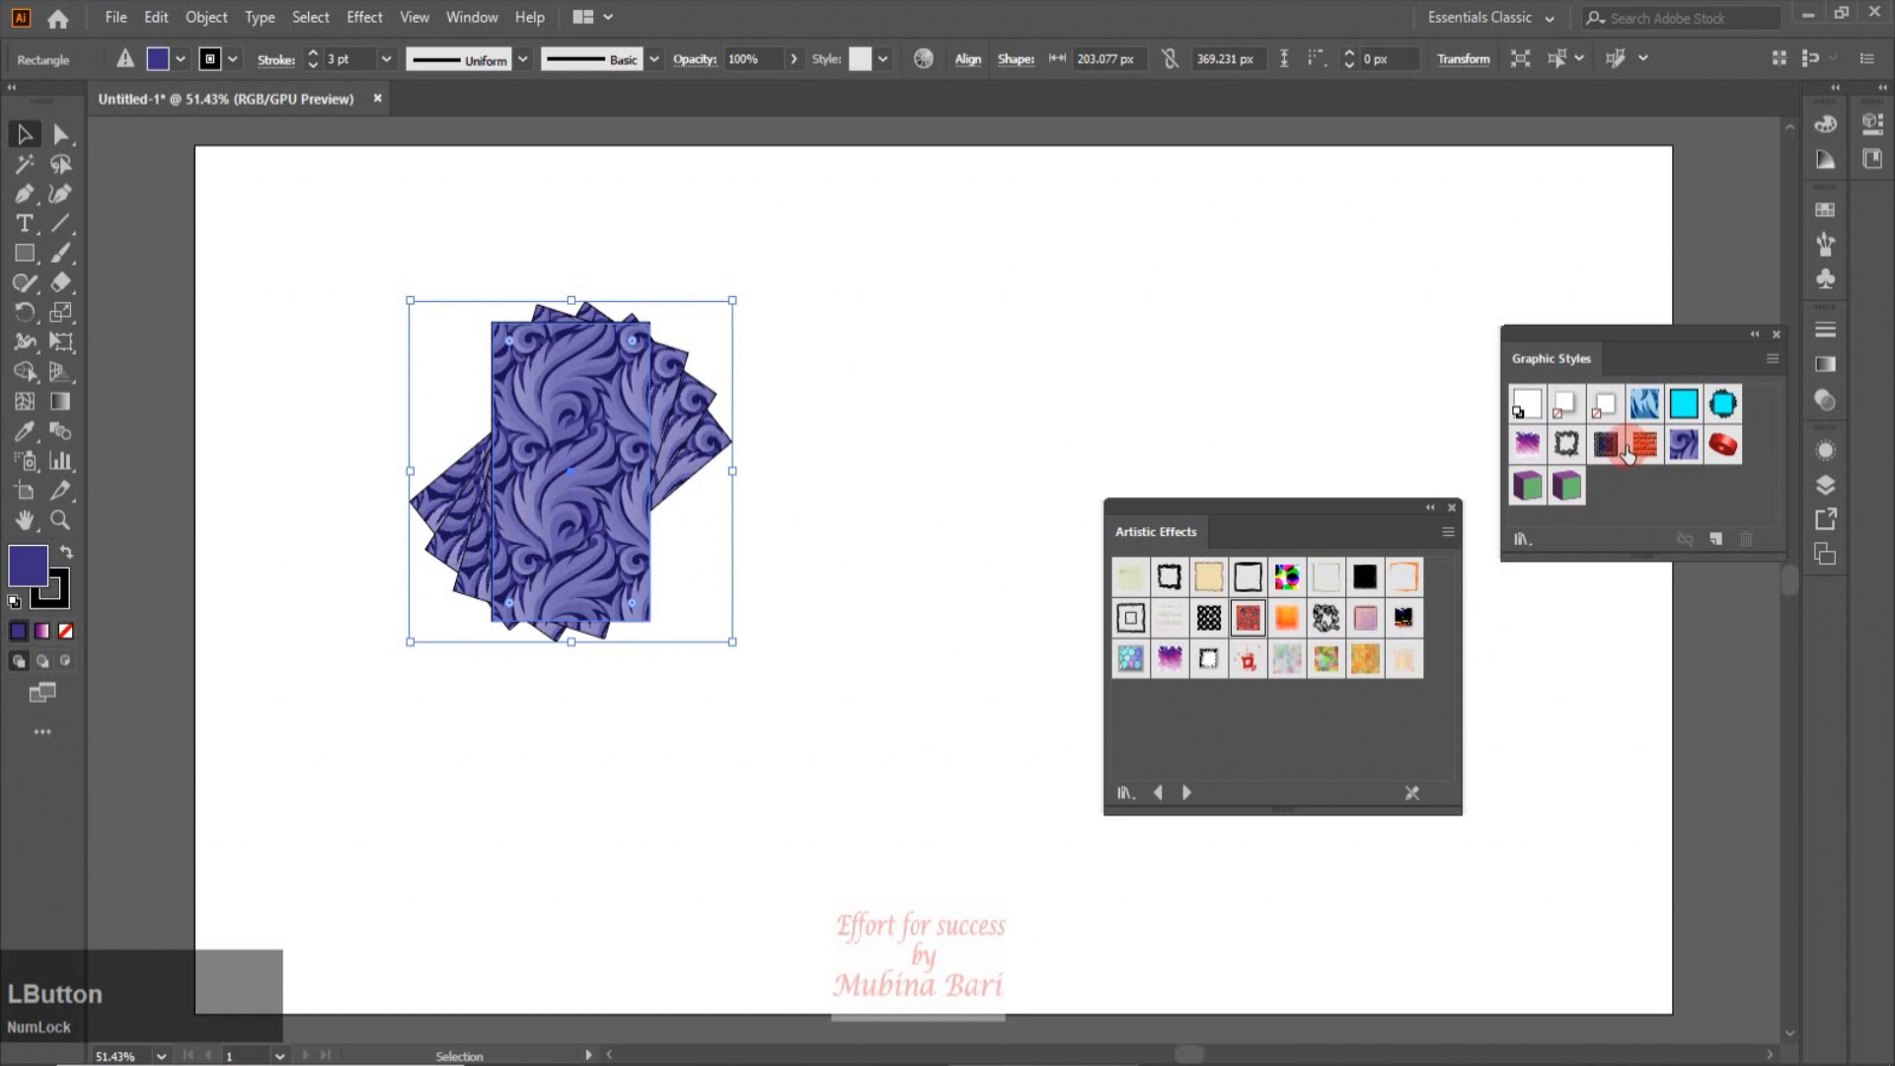
click(1572, 446)
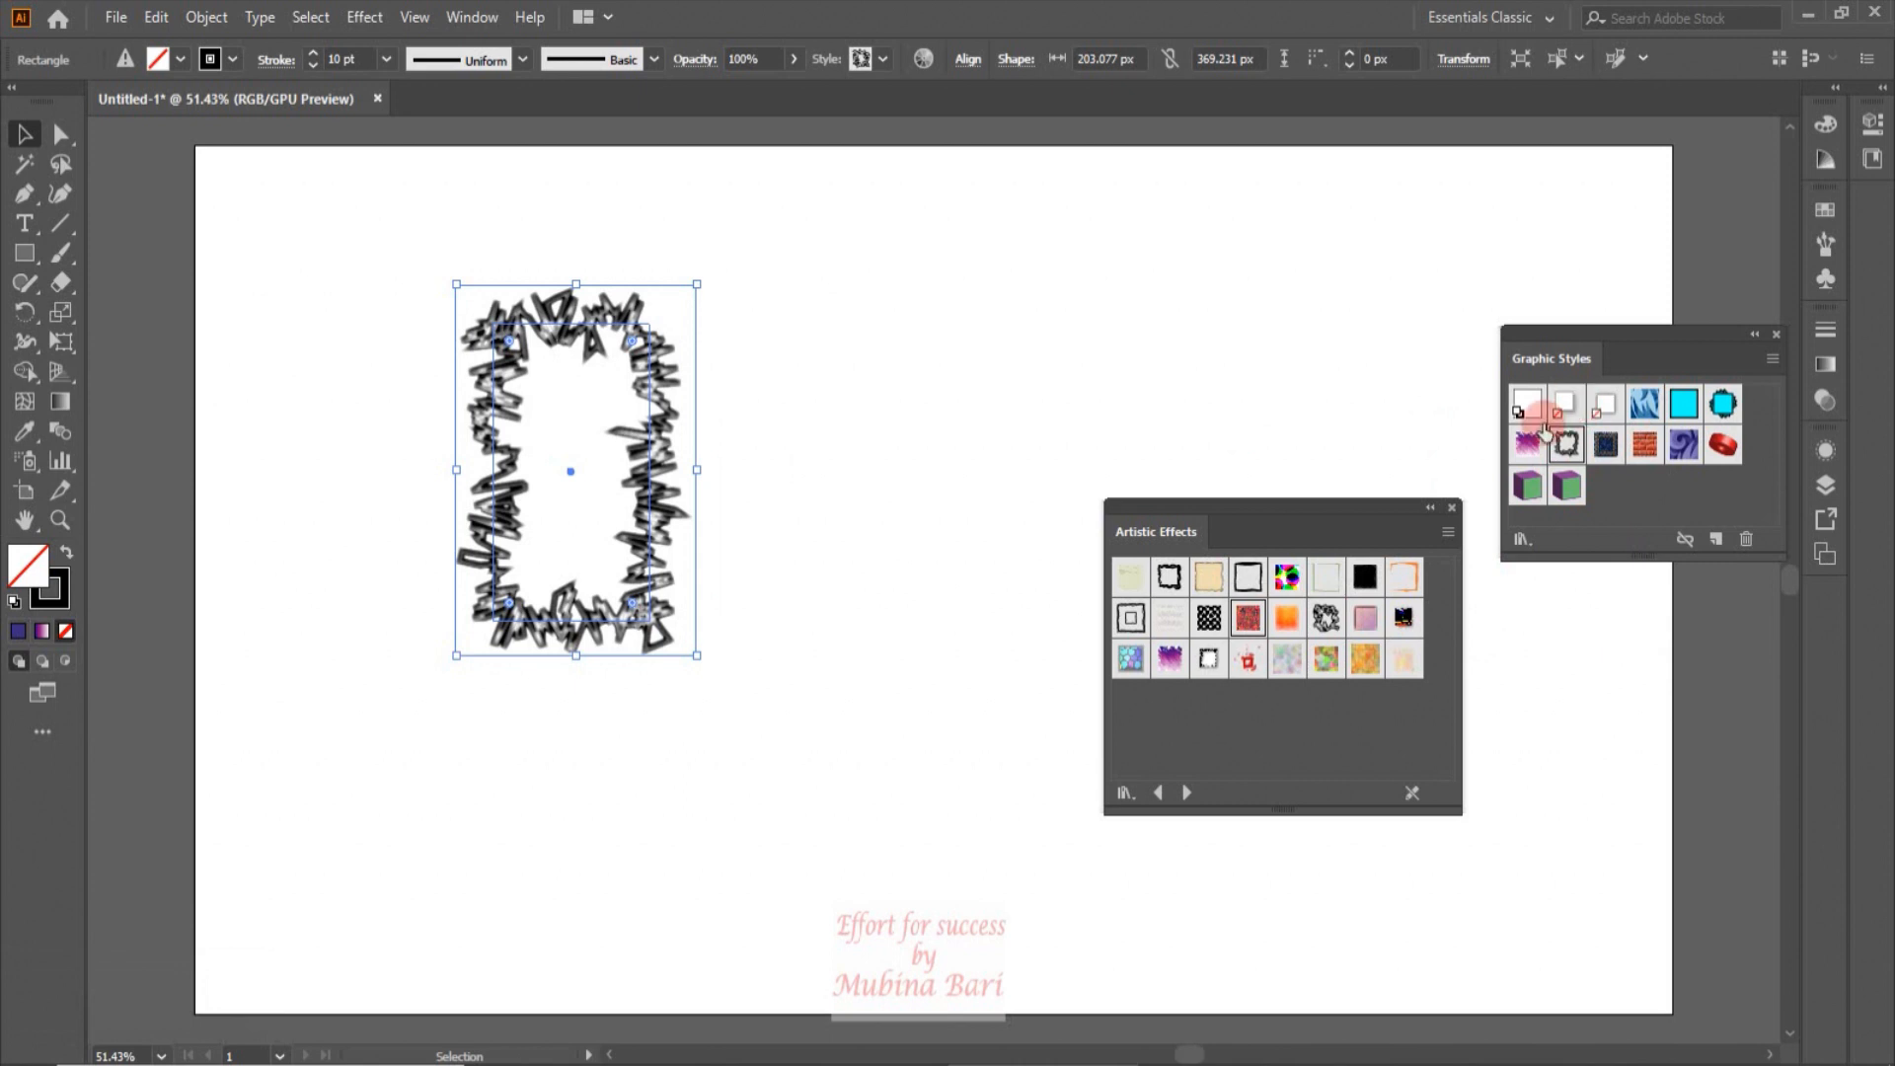
click(1767, 362)
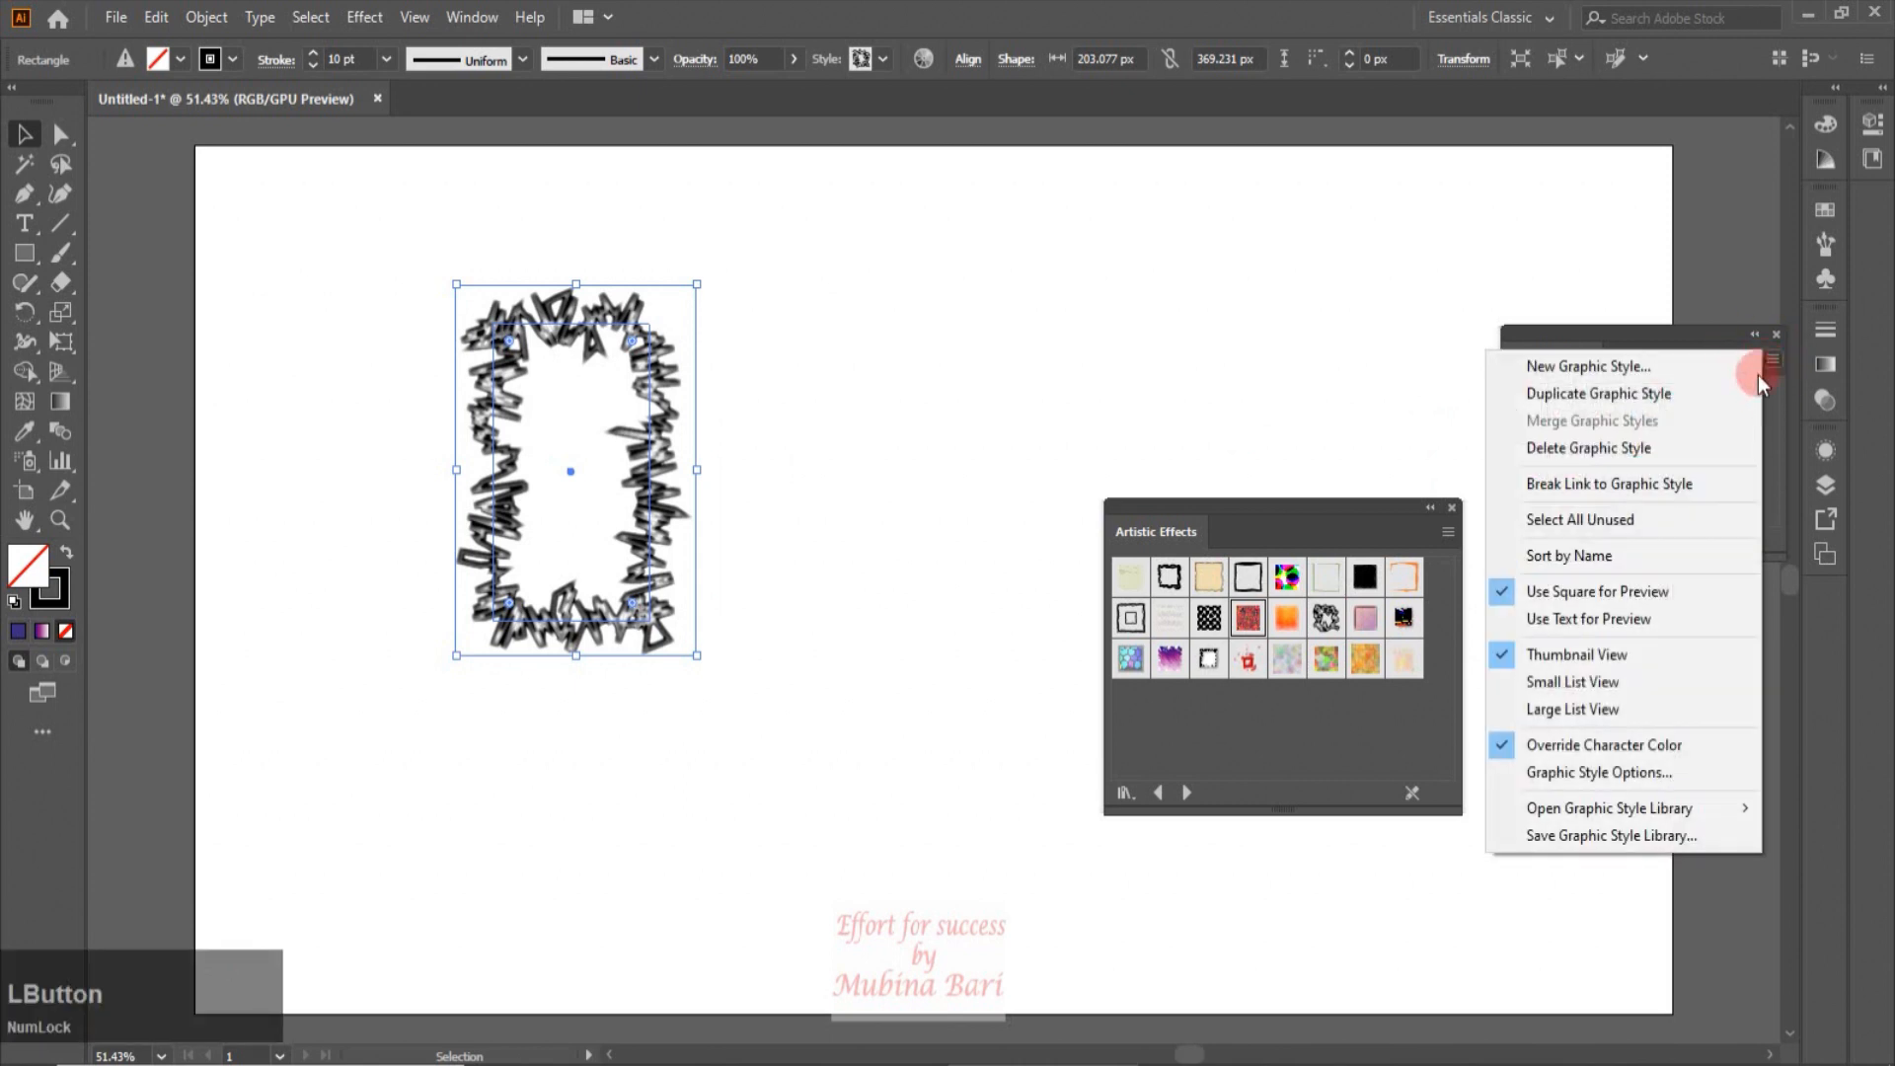
Step: Select all unused graphic styles and sort the document's graphic styles by name
click(1608, 523)
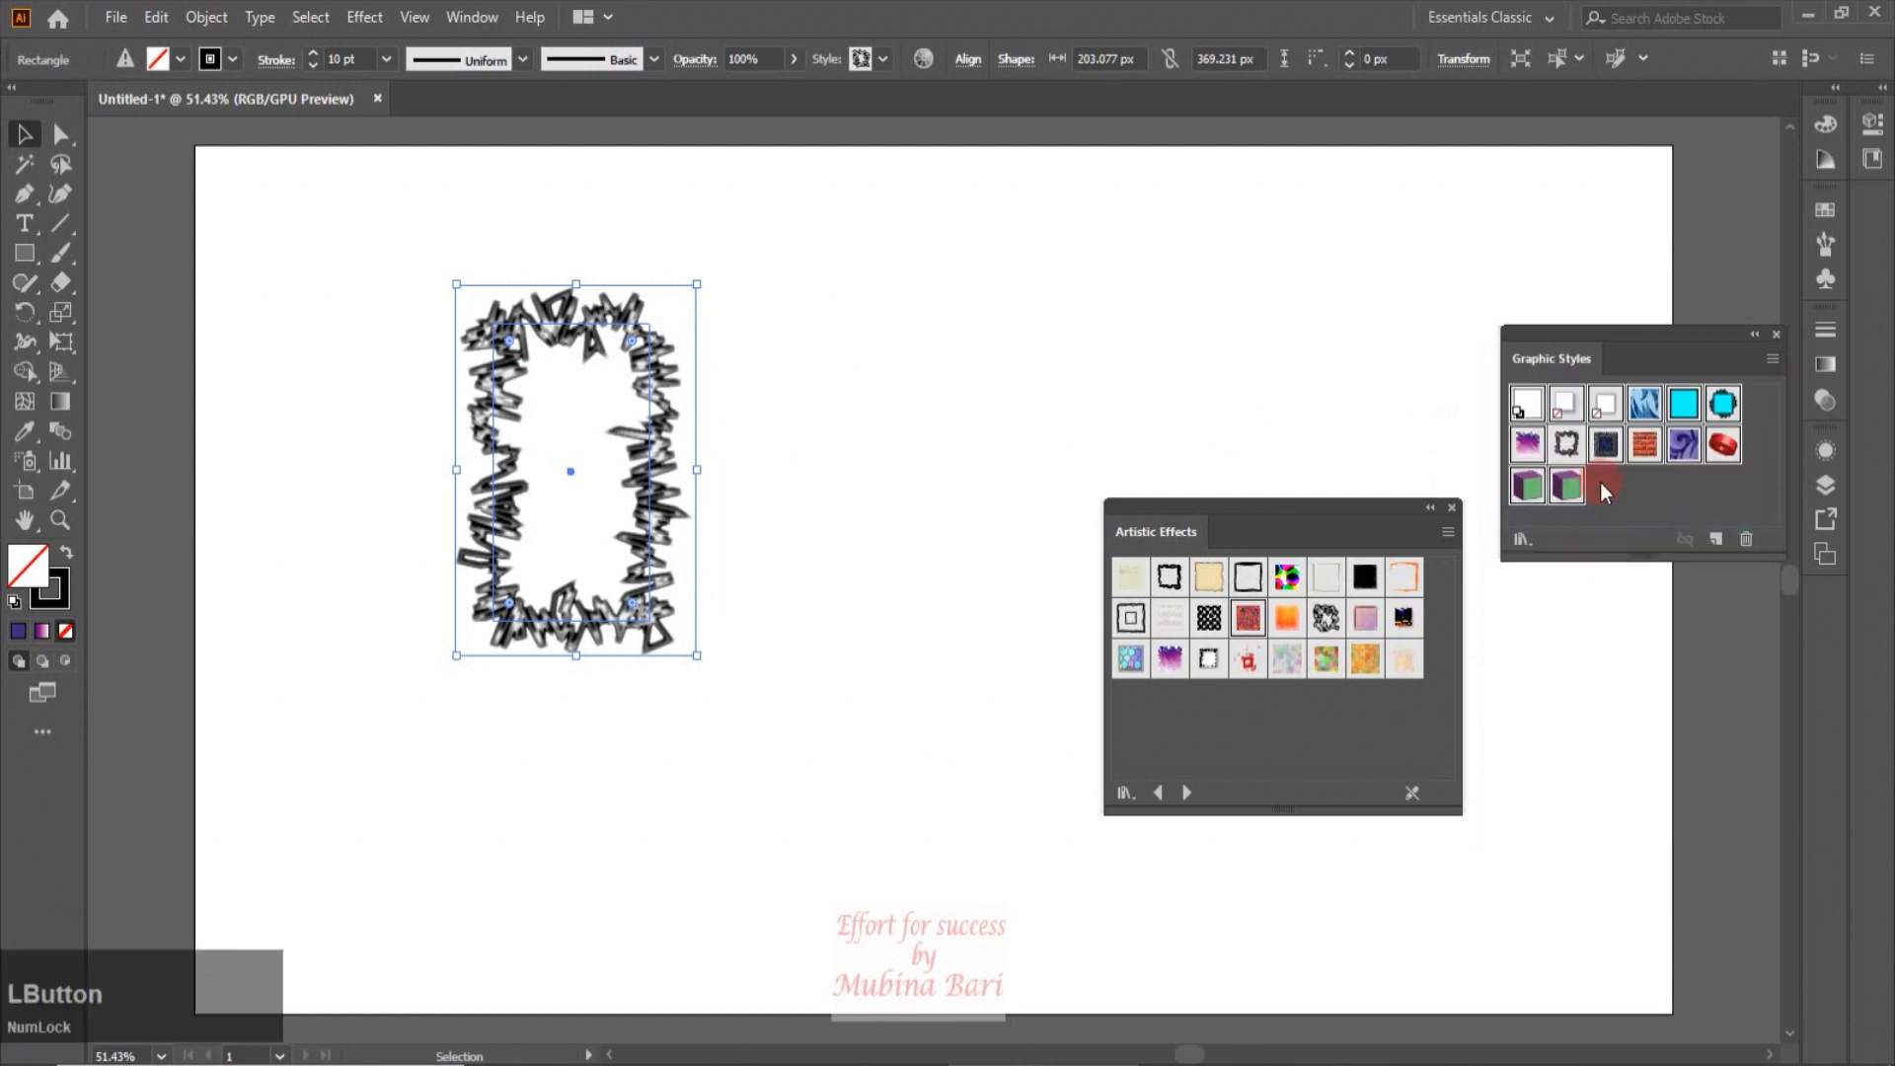
click(1574, 446)
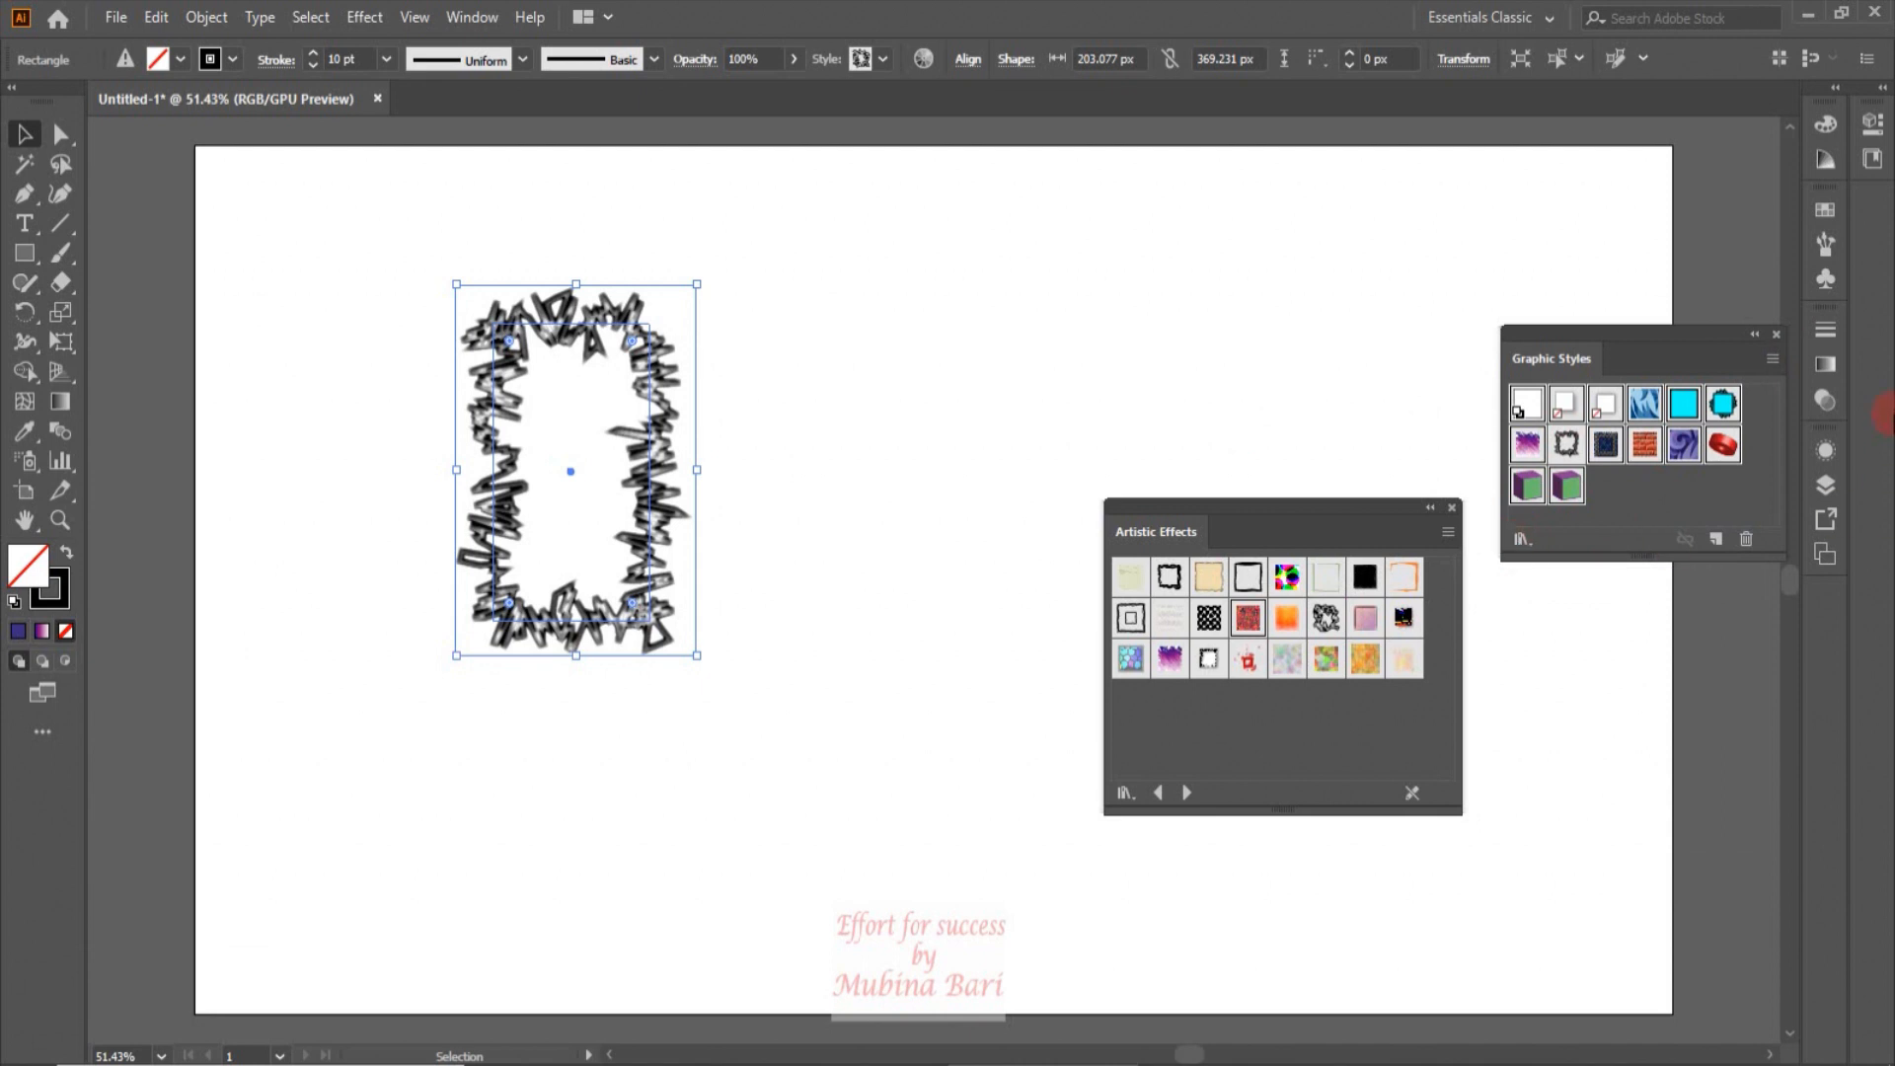
click(1774, 360)
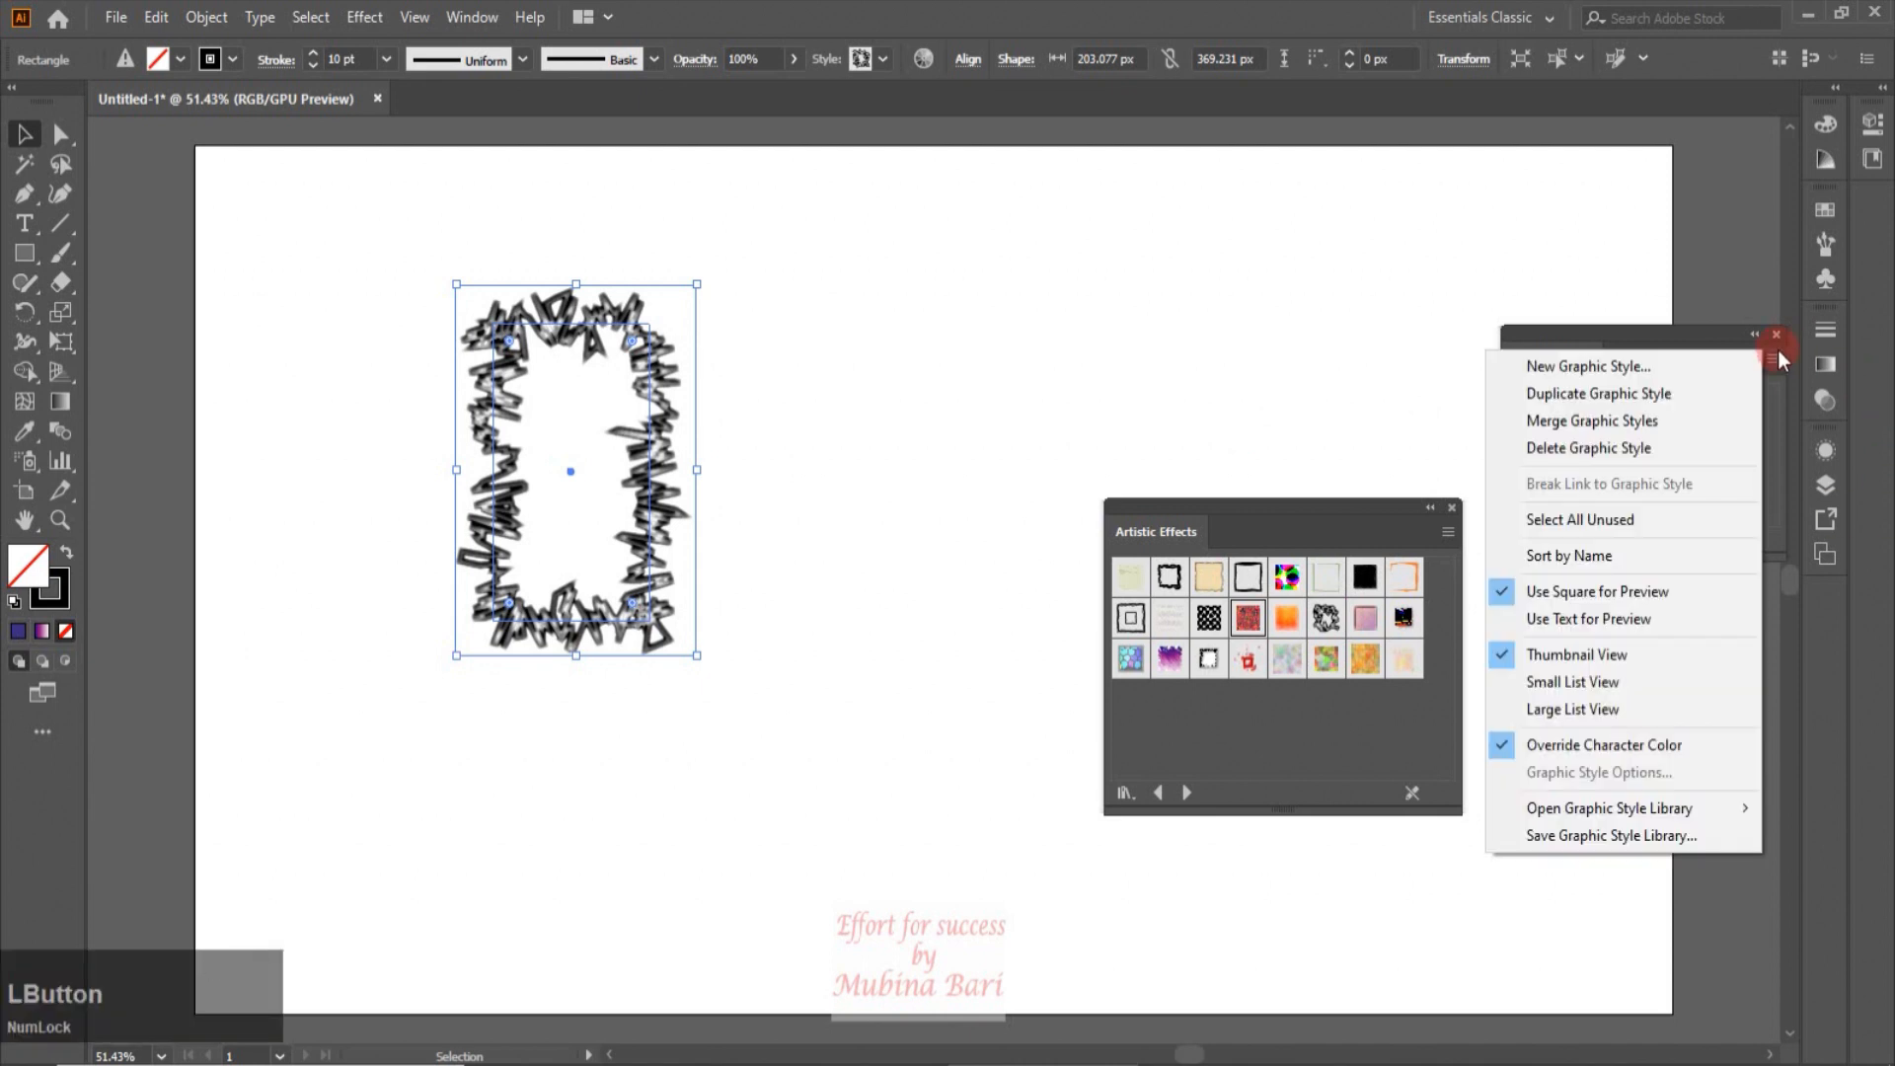
click(1578, 557)
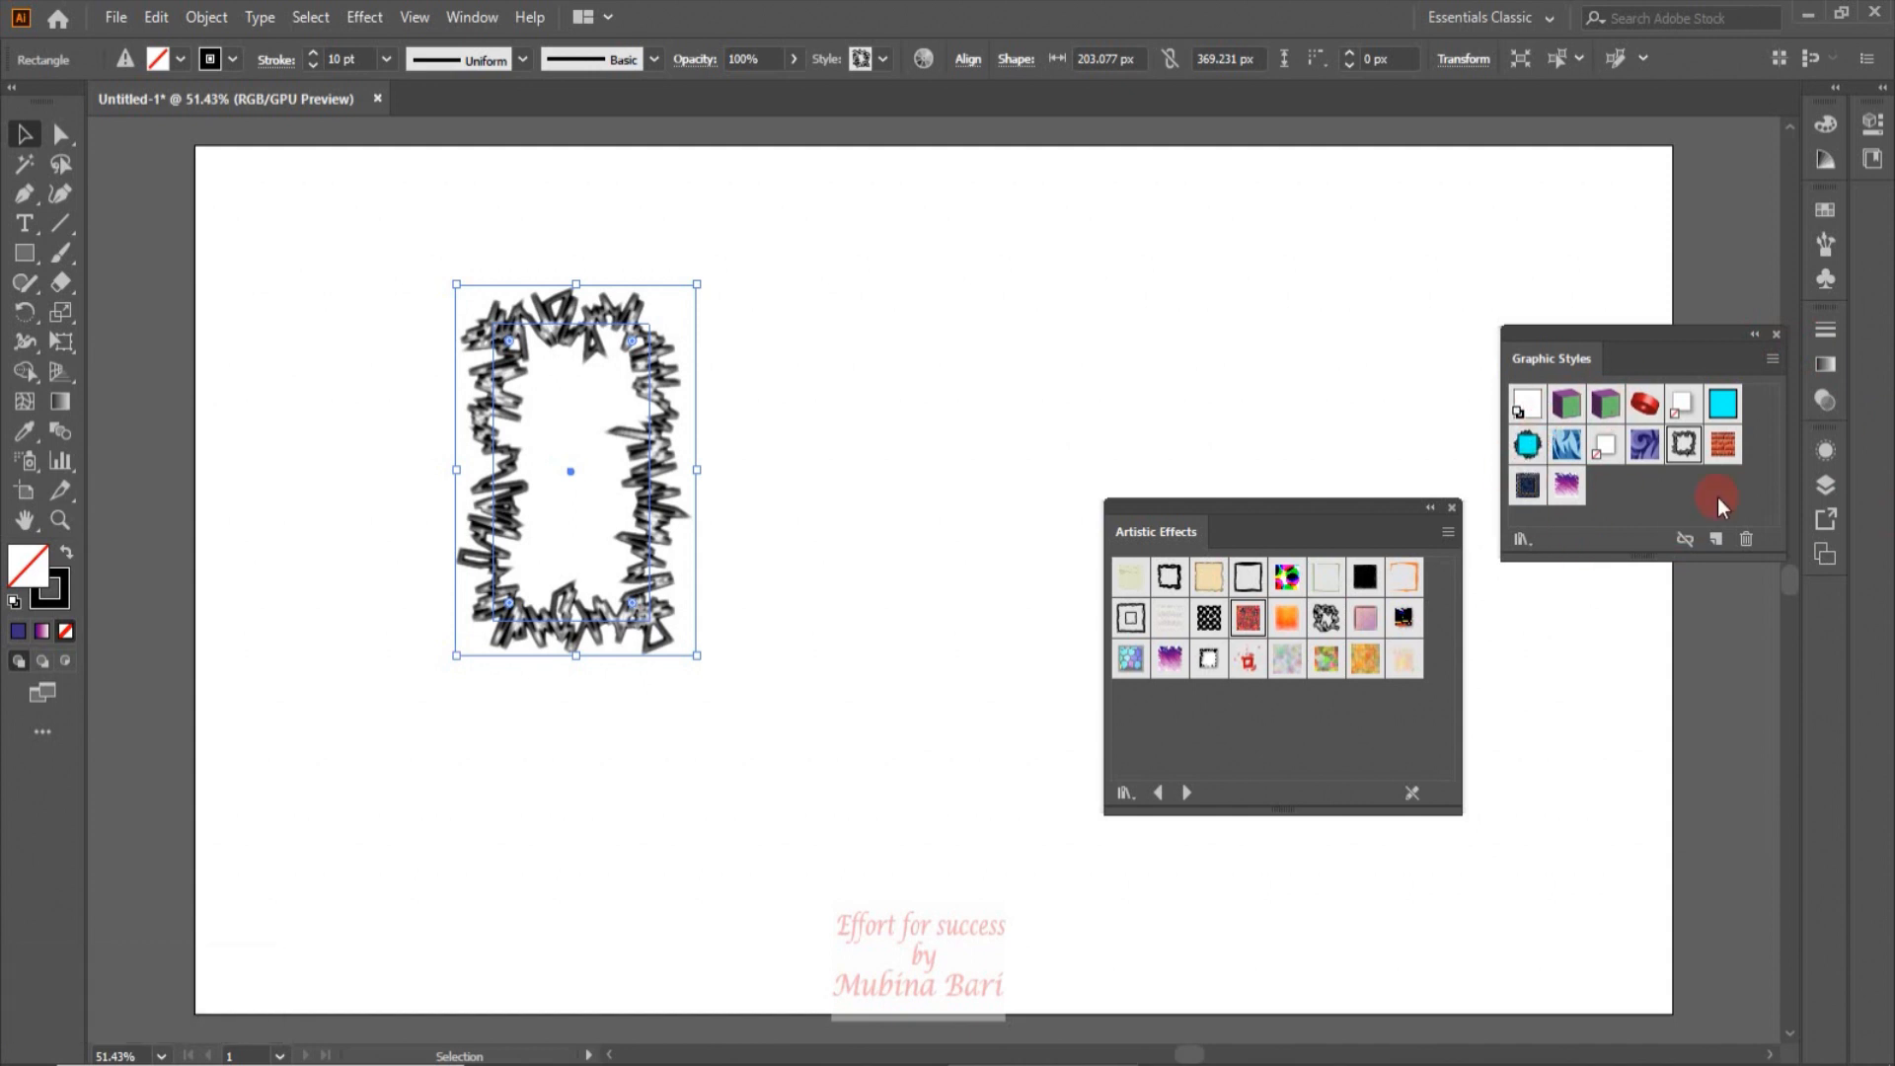
Step: Switch the graphic style previews to text and view the blue and purple swirl styles at larger size
click(1773, 358)
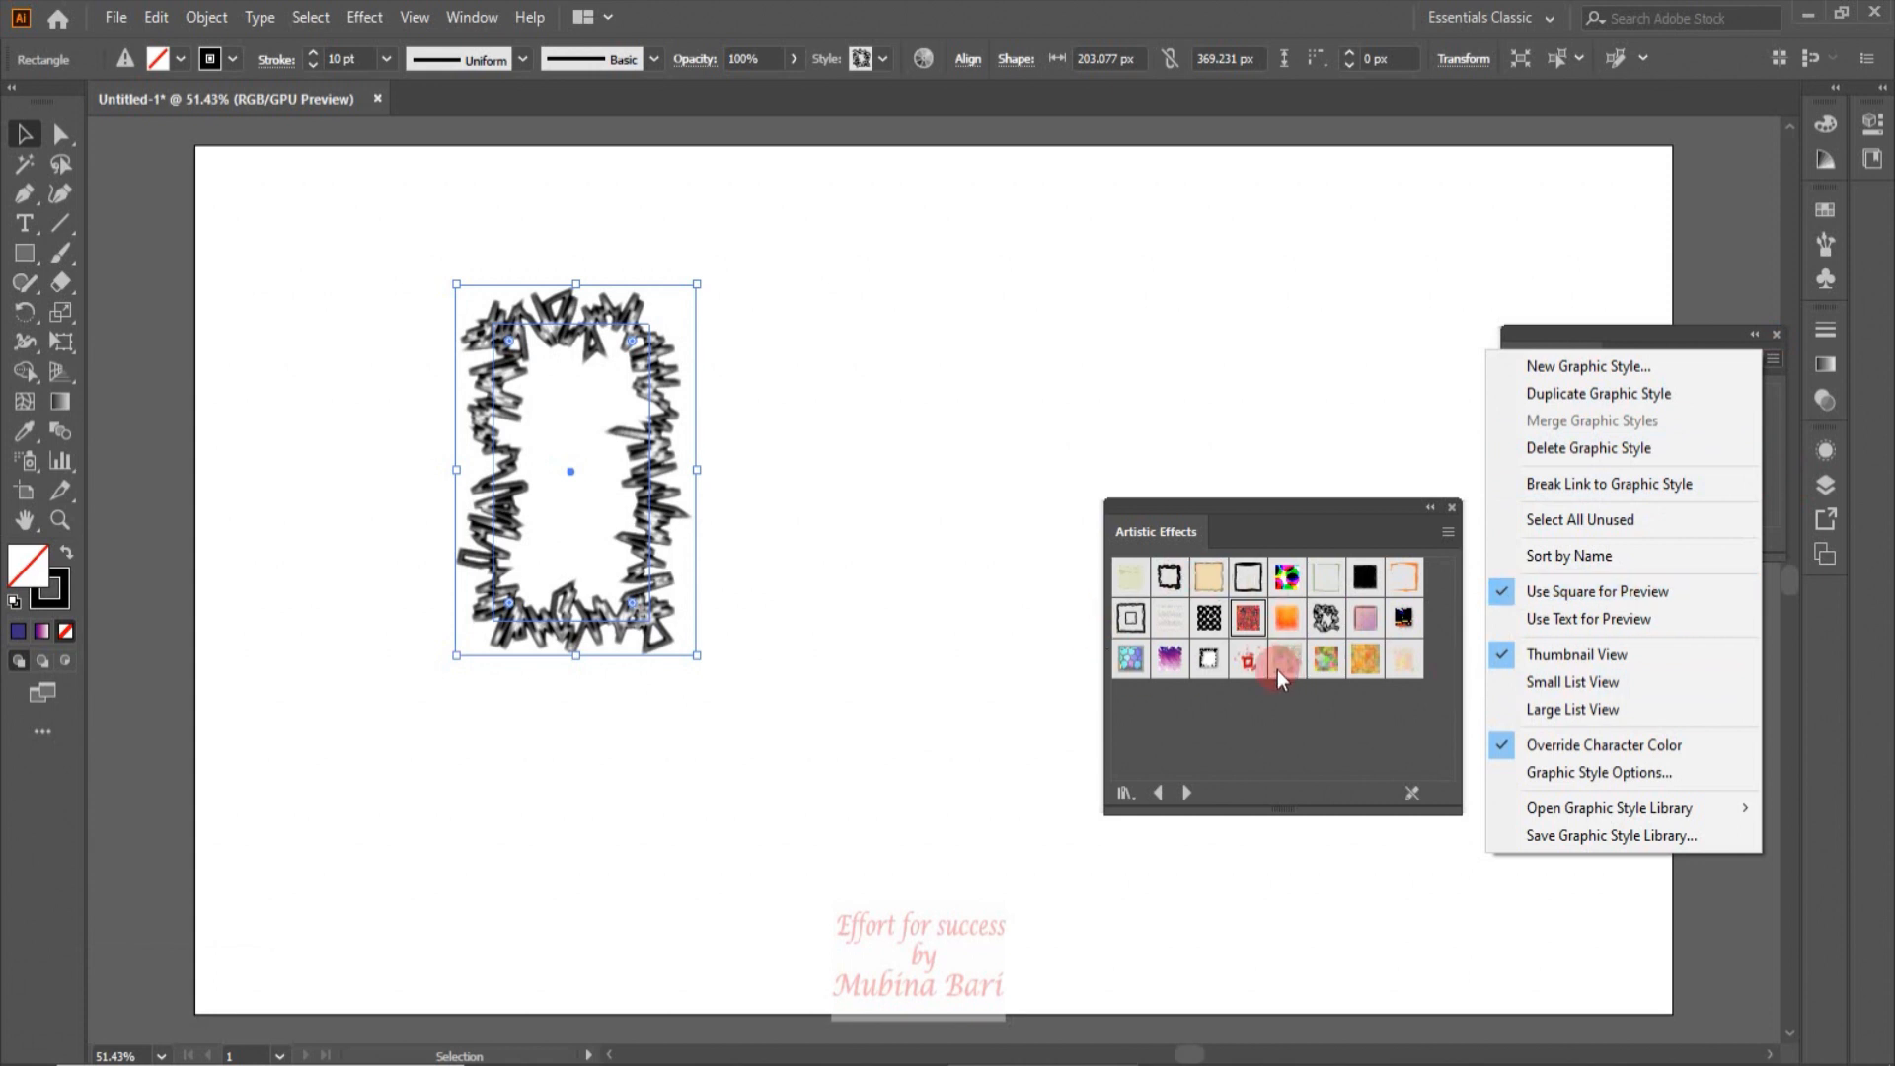
click(1601, 619)
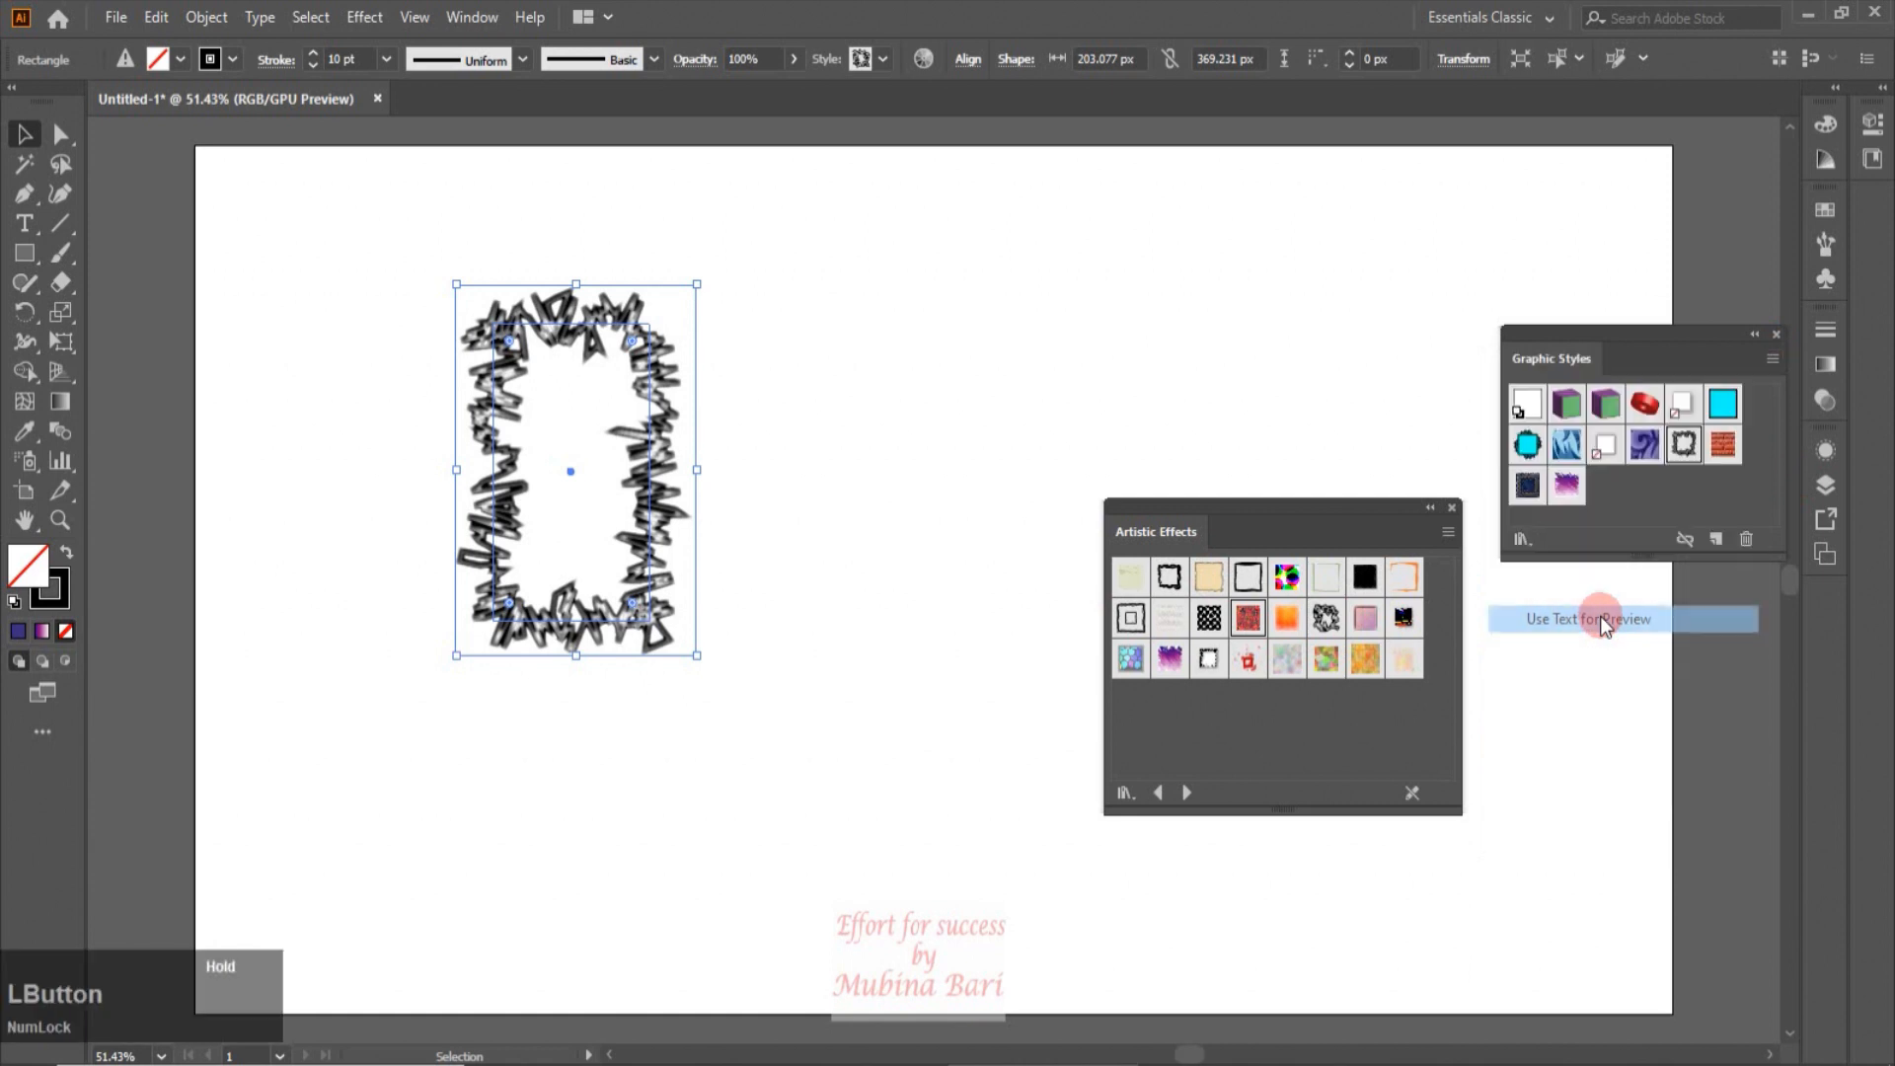
click(1709, 489)
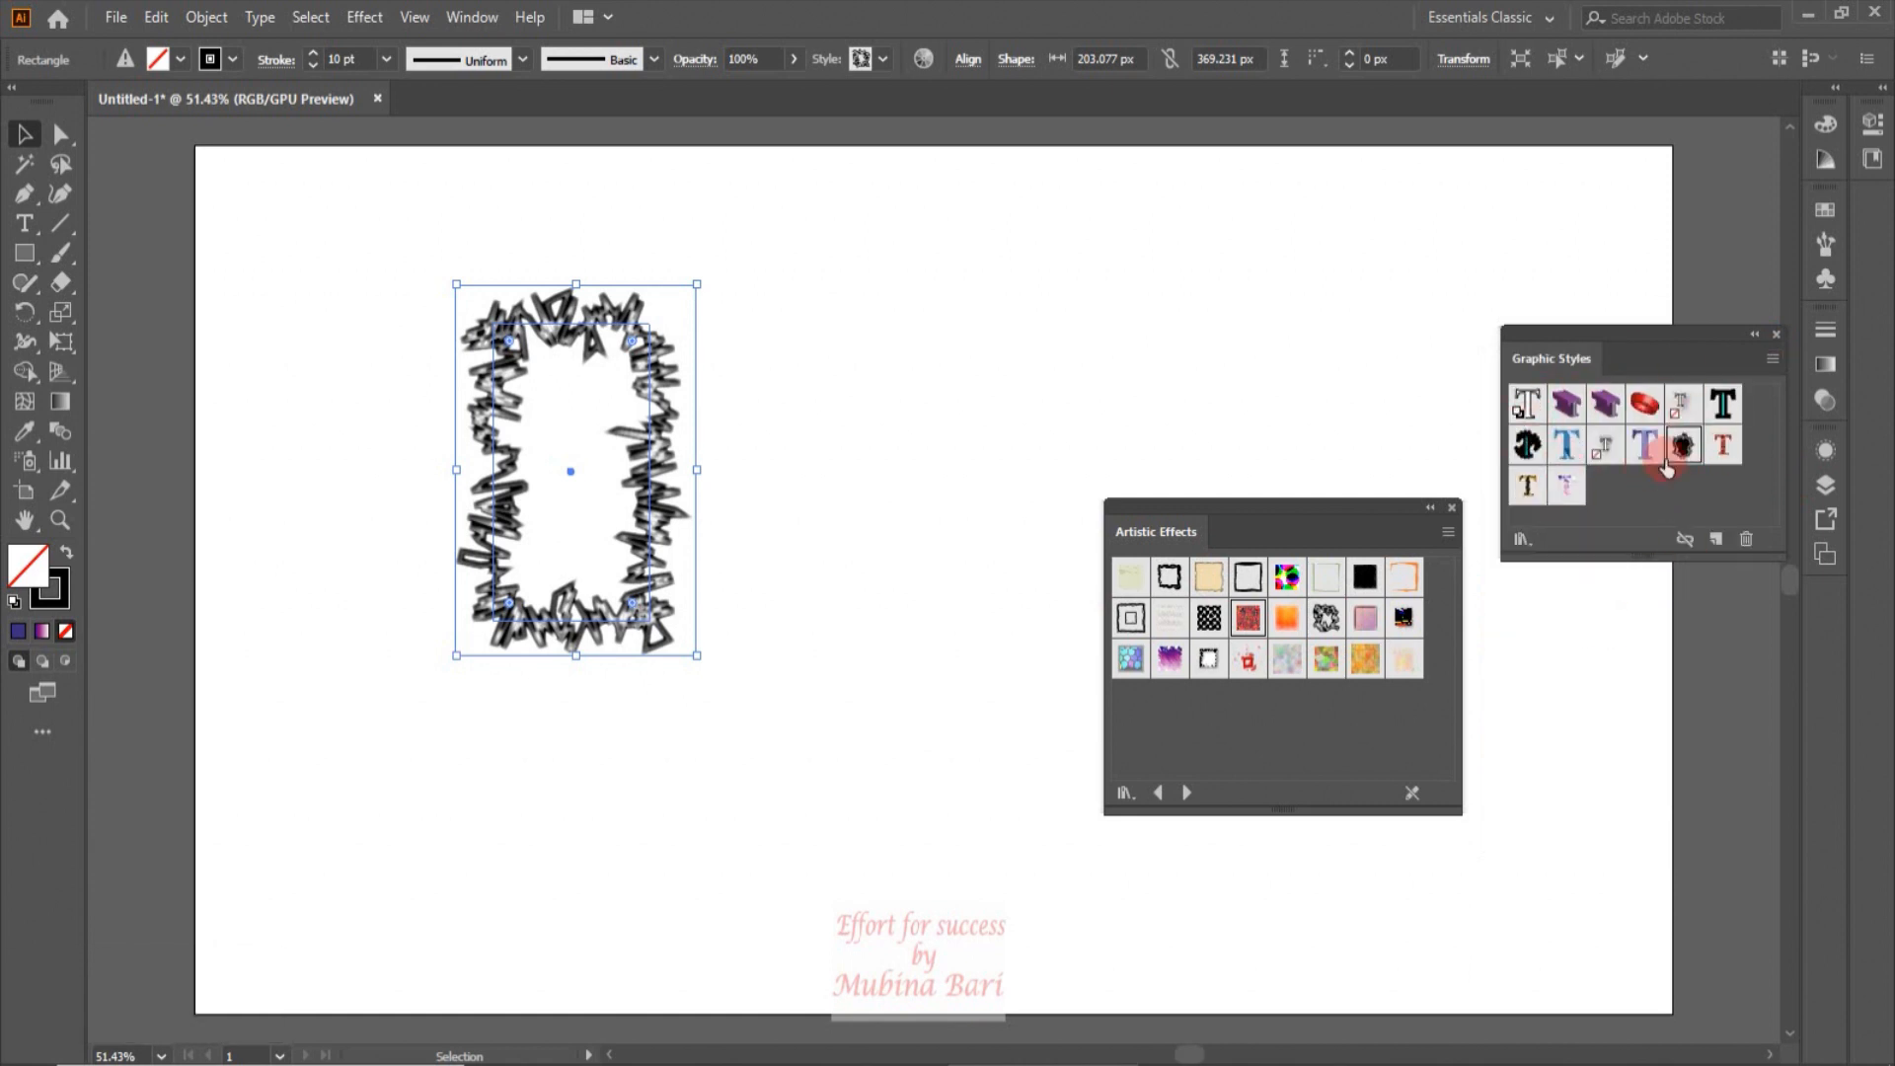
right_click(1567, 446)
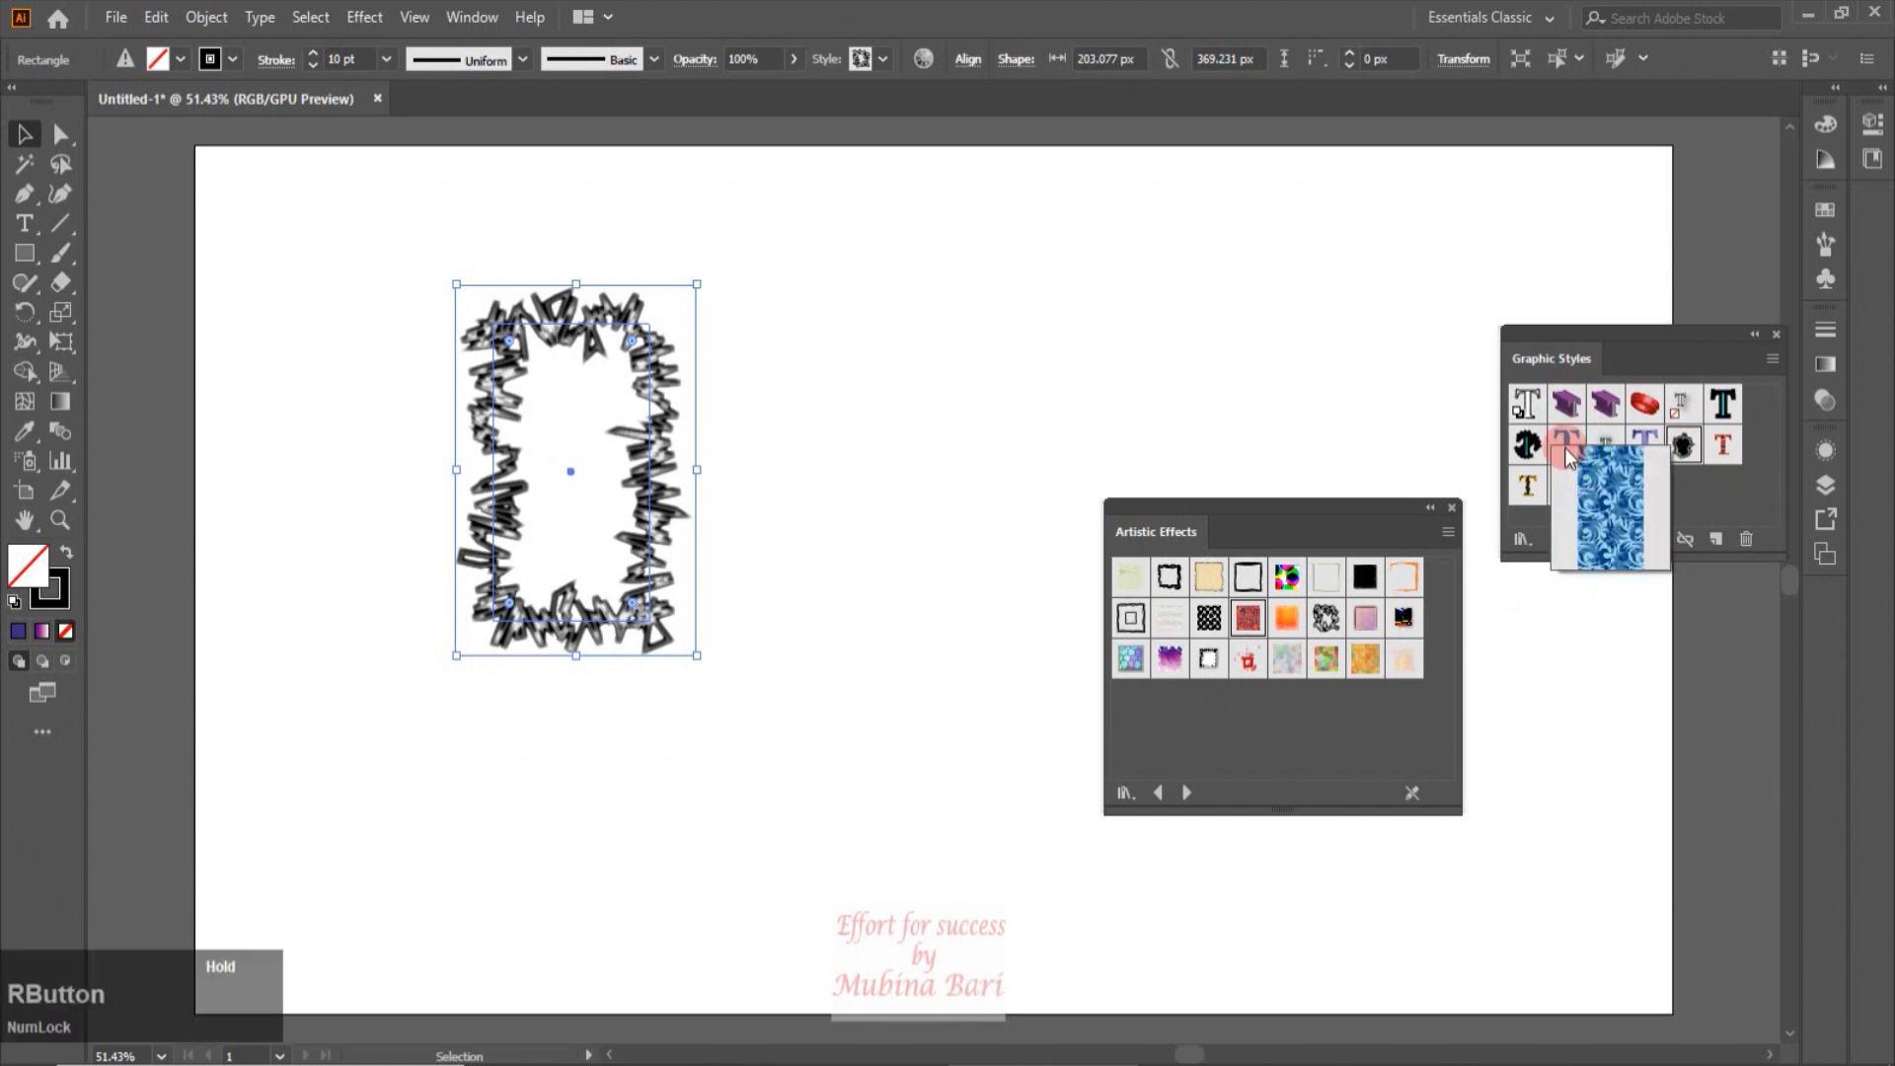
right_click(1609, 444)
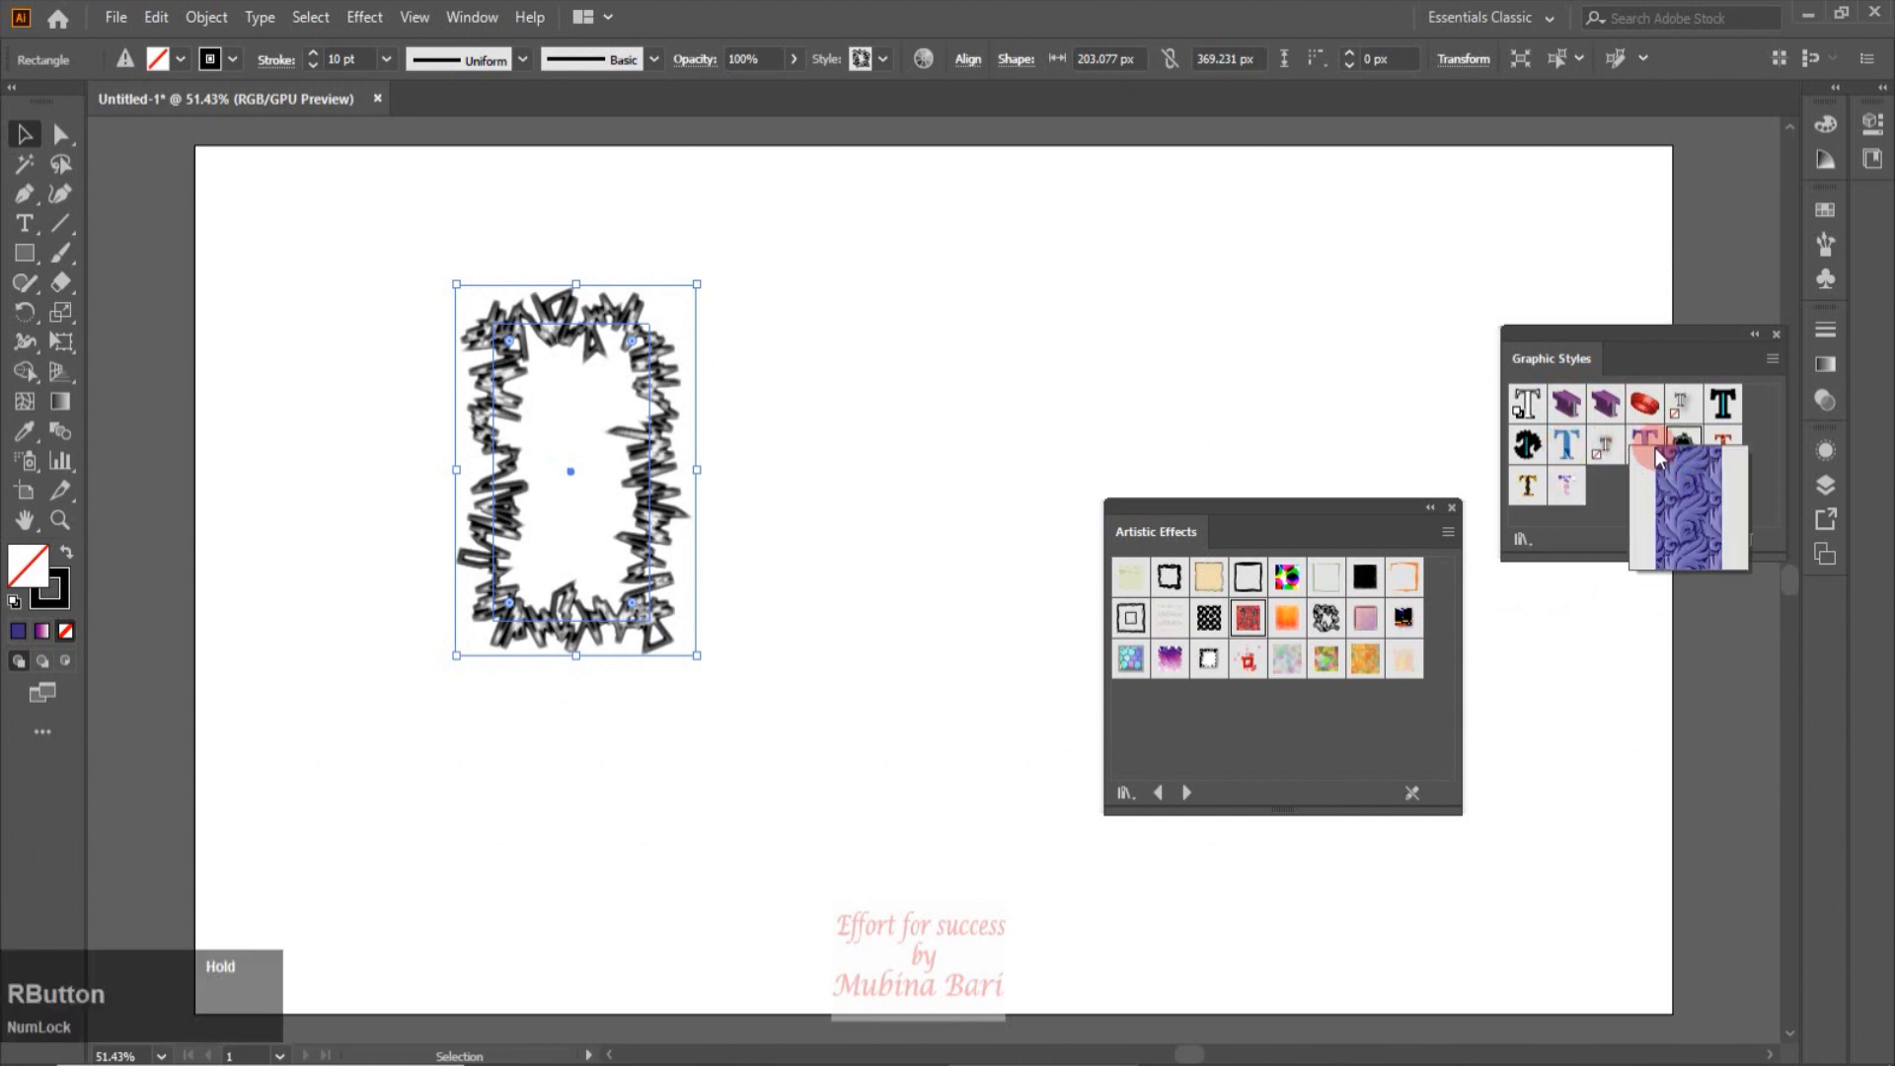
Step: Try the small list view and the large list view for the graphic styles
click(1771, 358)
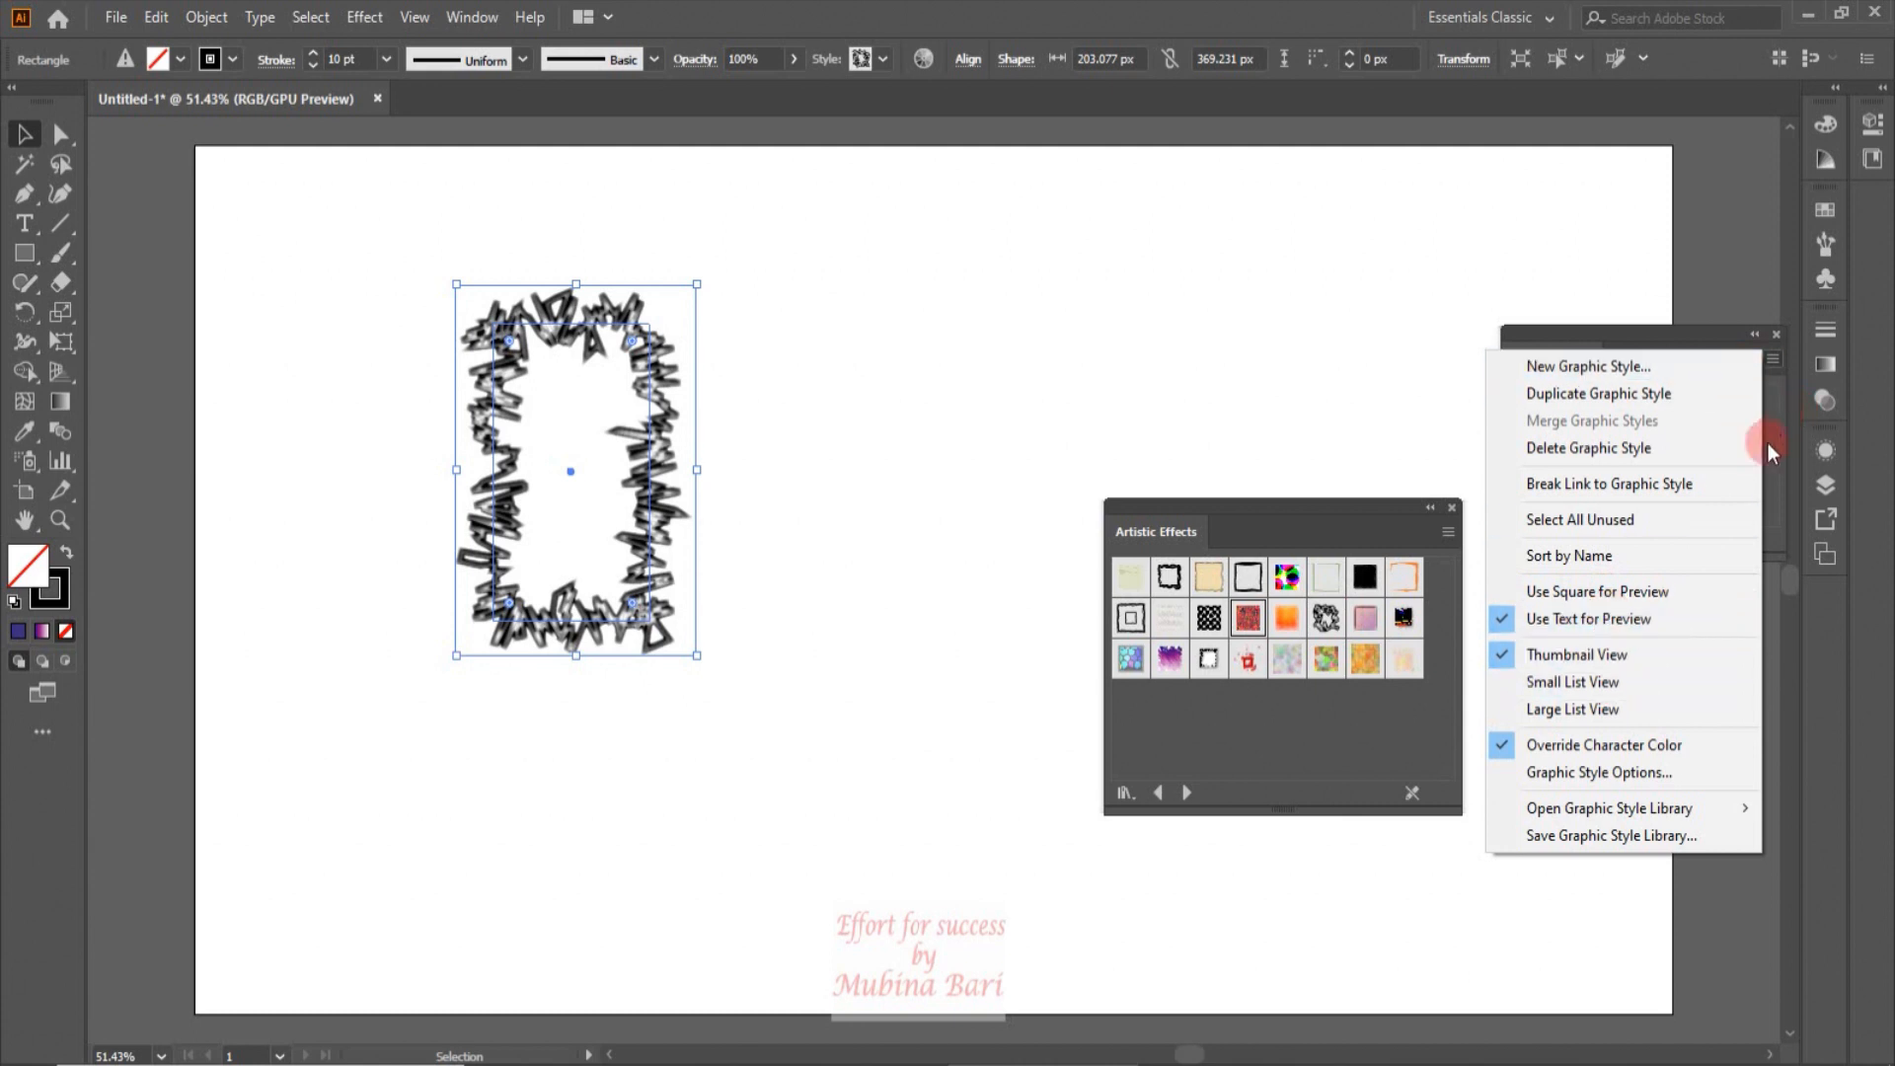
click(1609, 688)
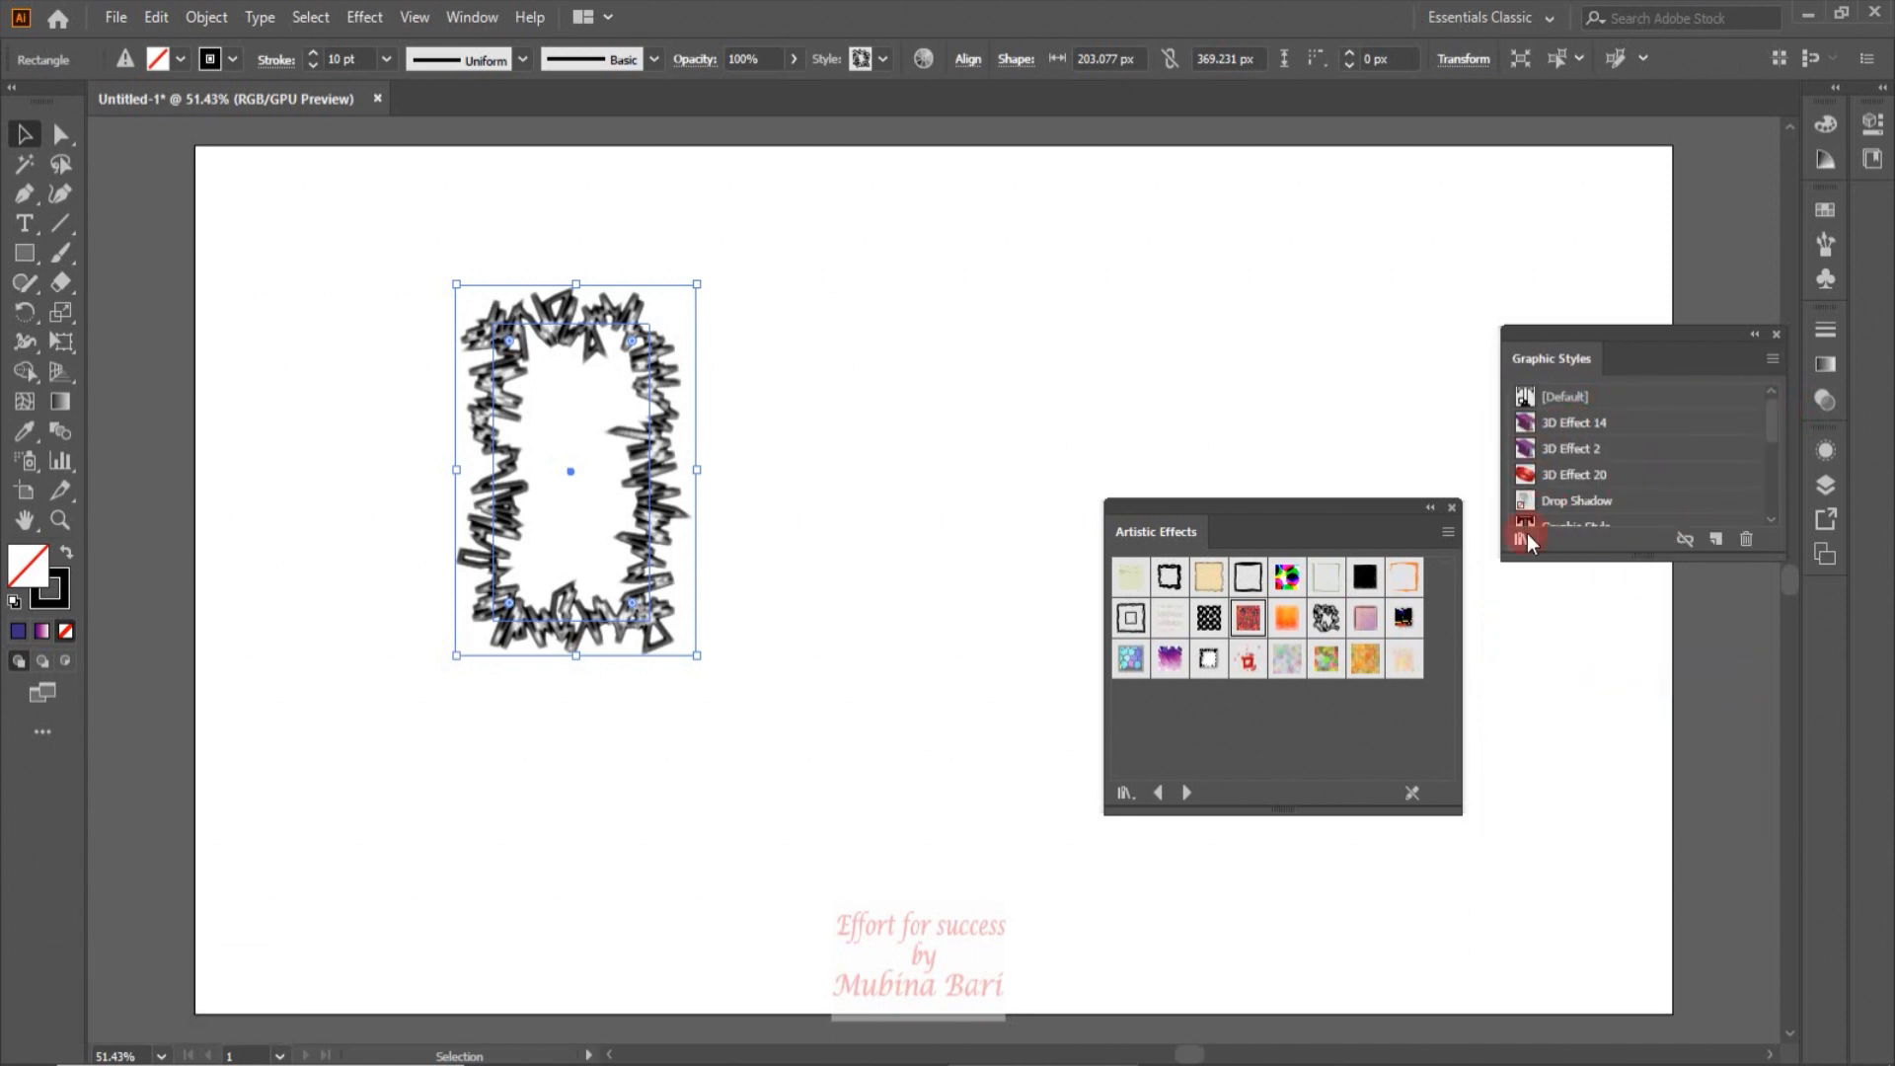
click(1770, 361)
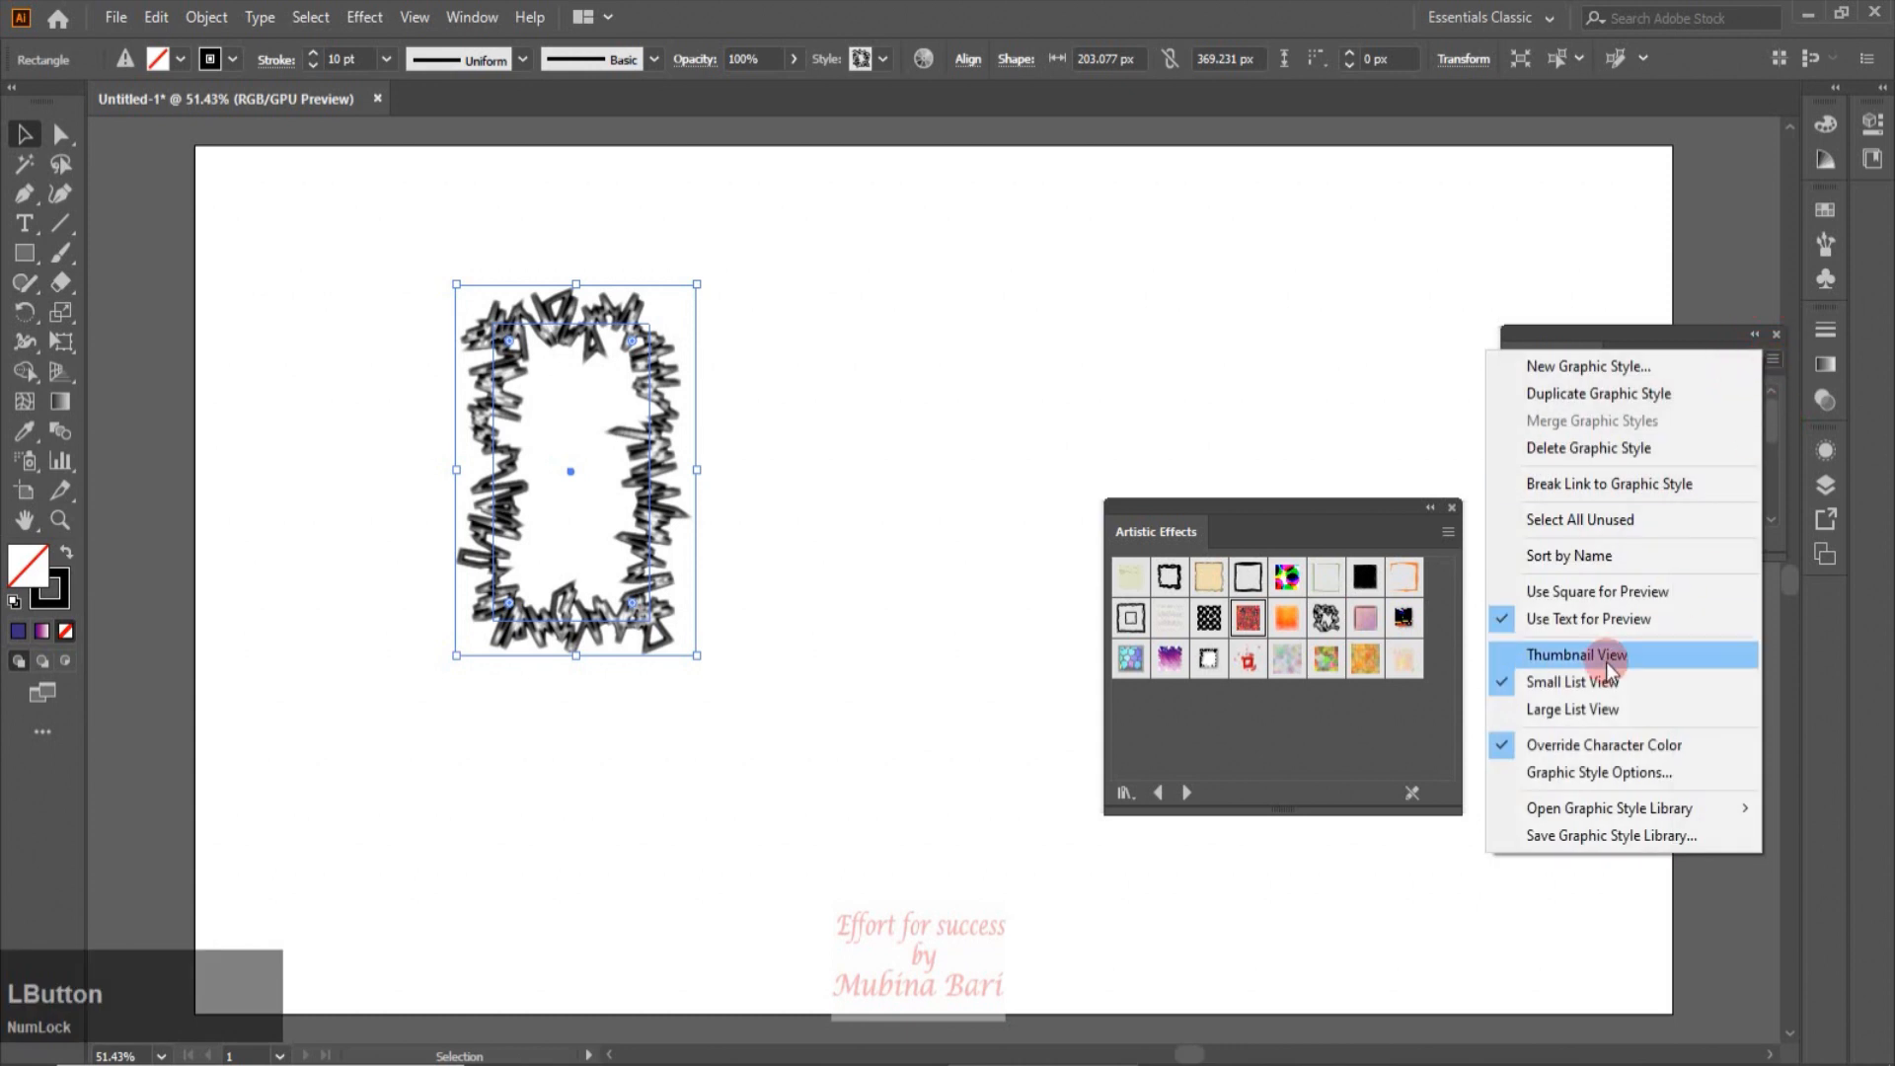
click(1584, 707)
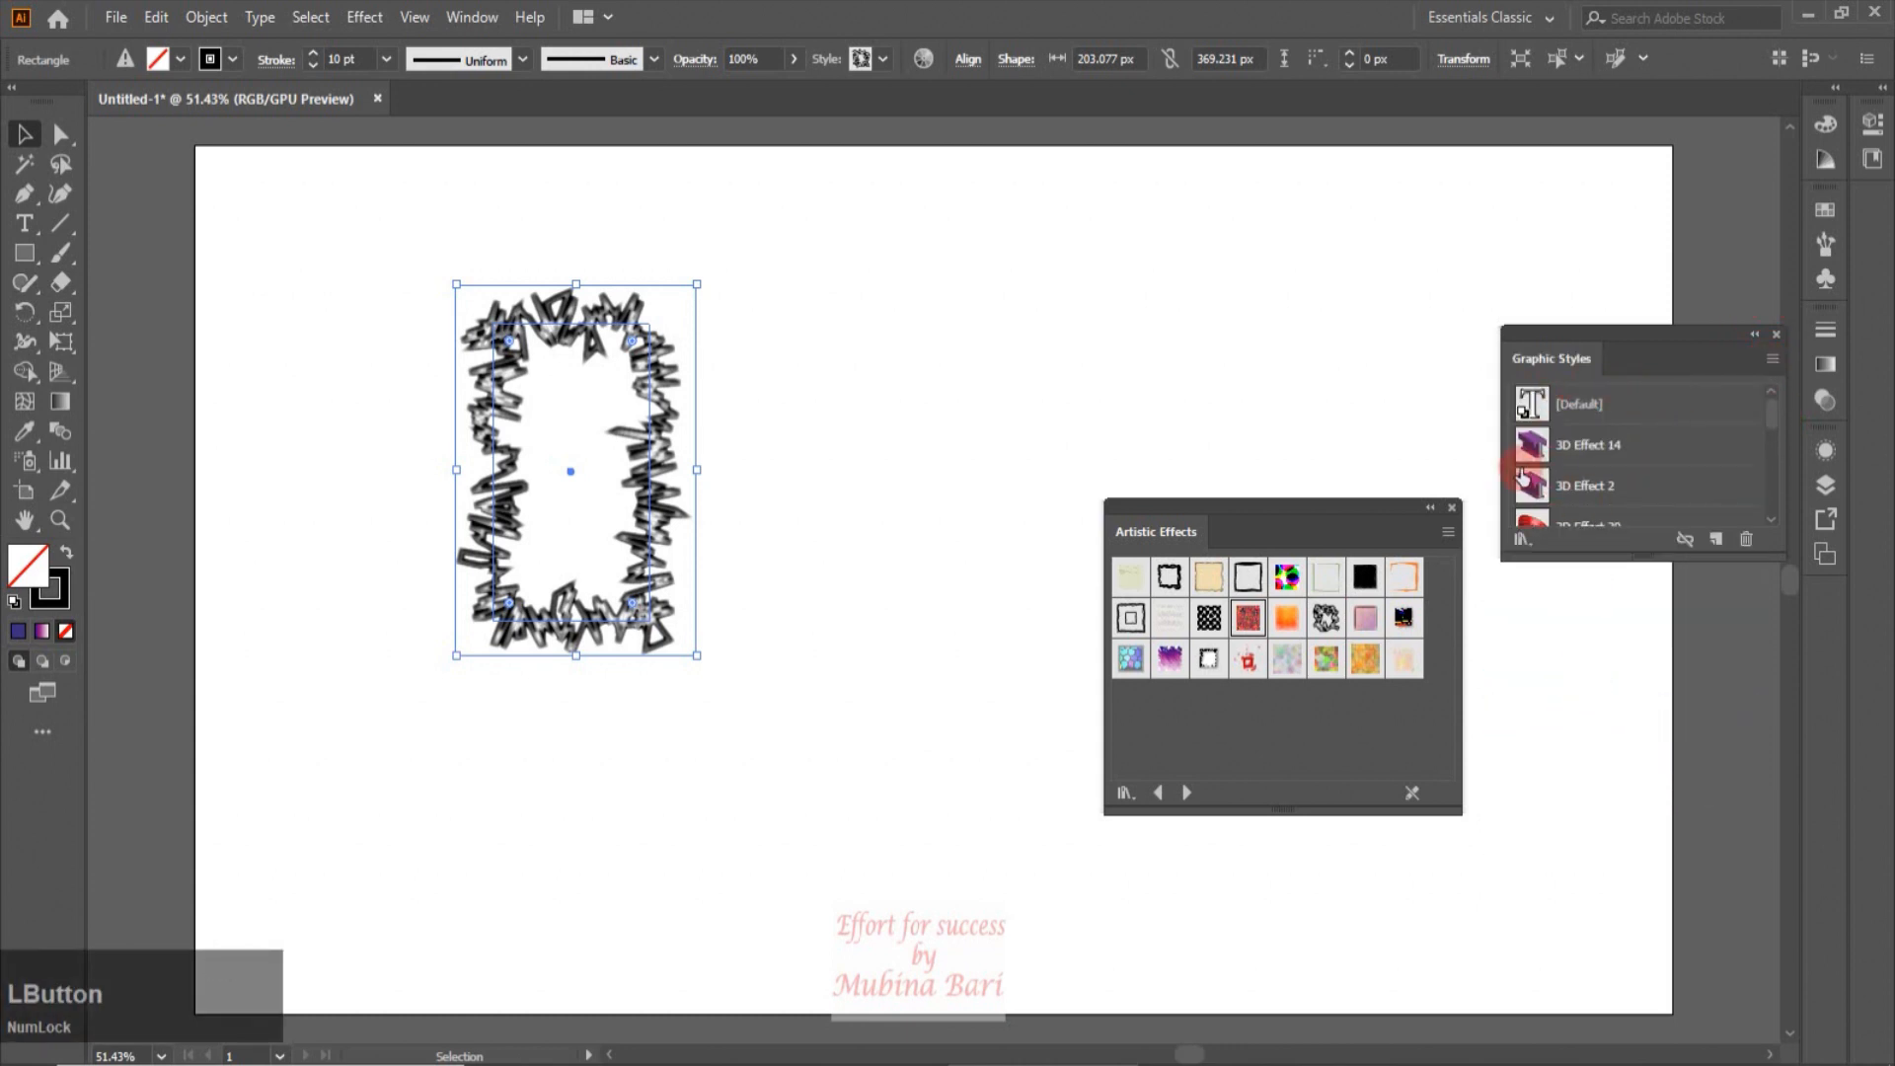
Step: Delete the rectangle with the jagged black outline from the artboard
click(1771, 355)
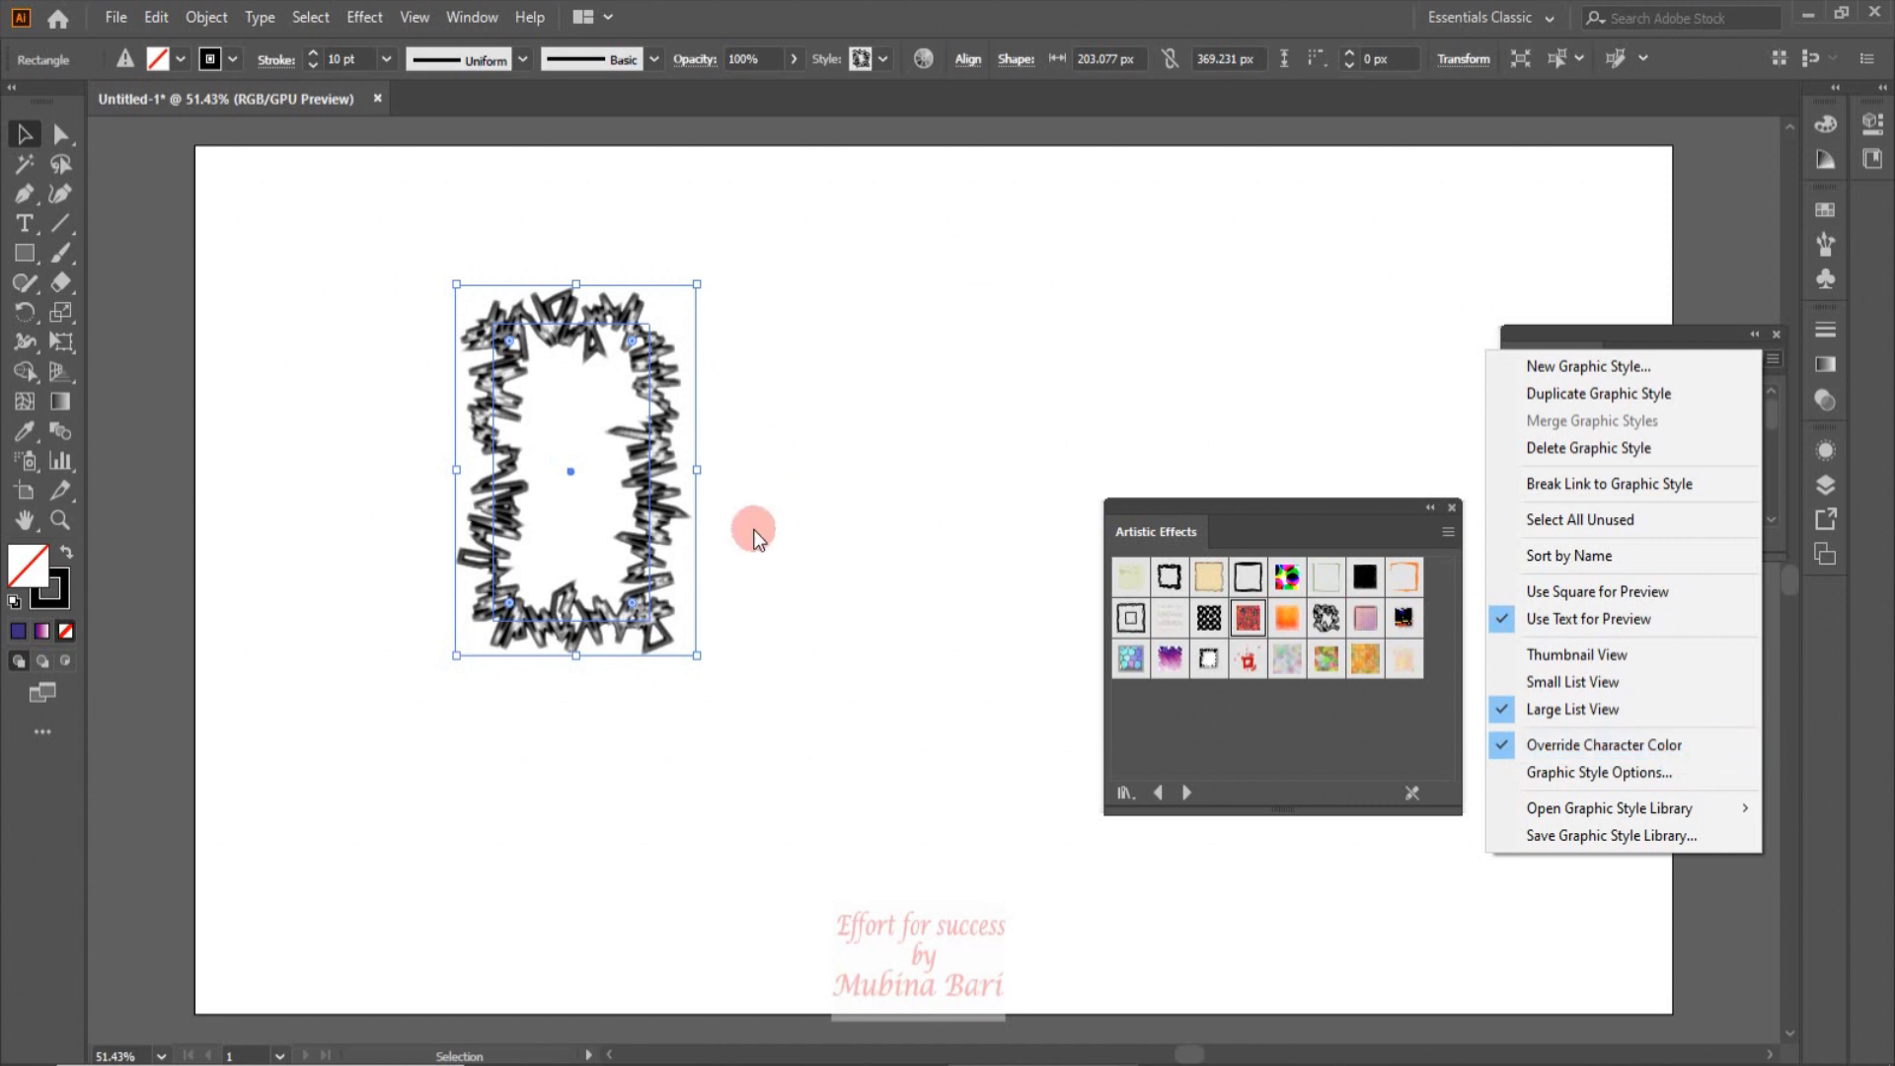
key(Delete)
click(607, 640)
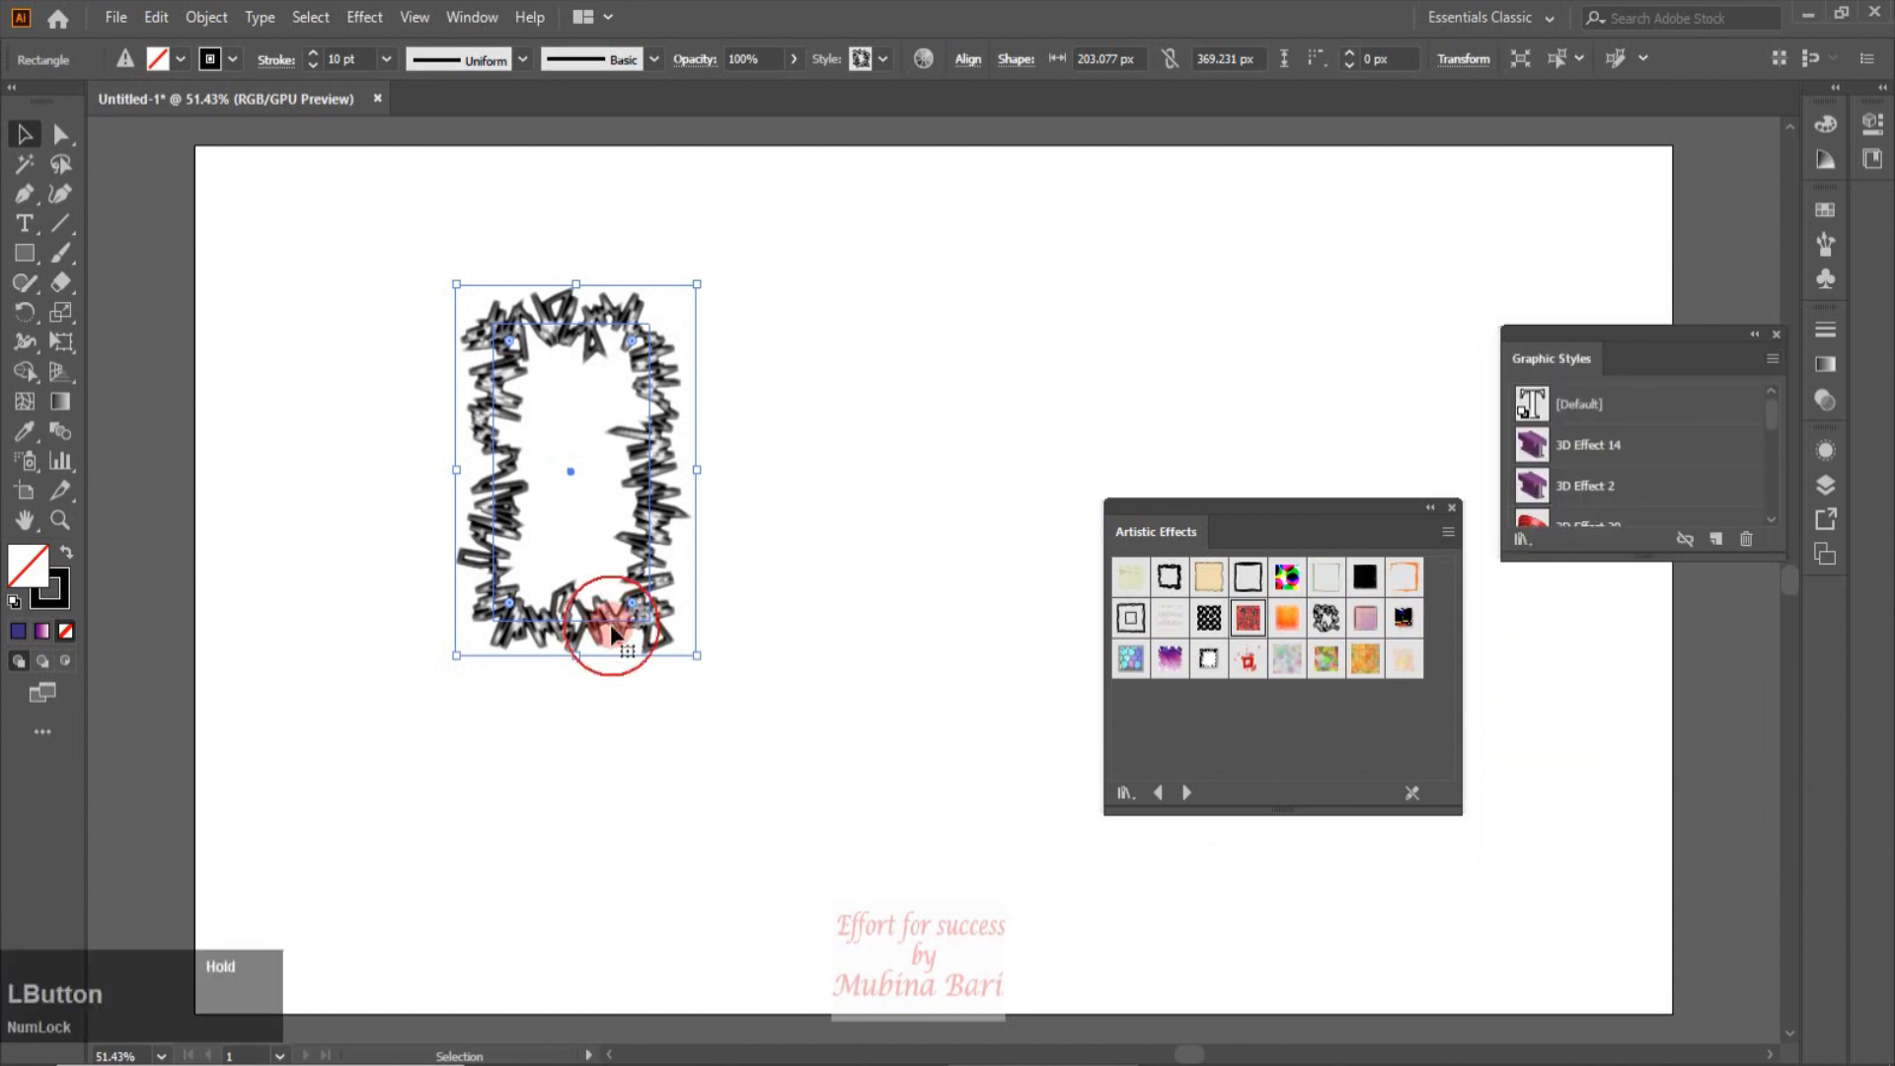
key(Delete)
Step: Add the text "Graphic Styles Panel" near the top of the artboard
click(27, 229)
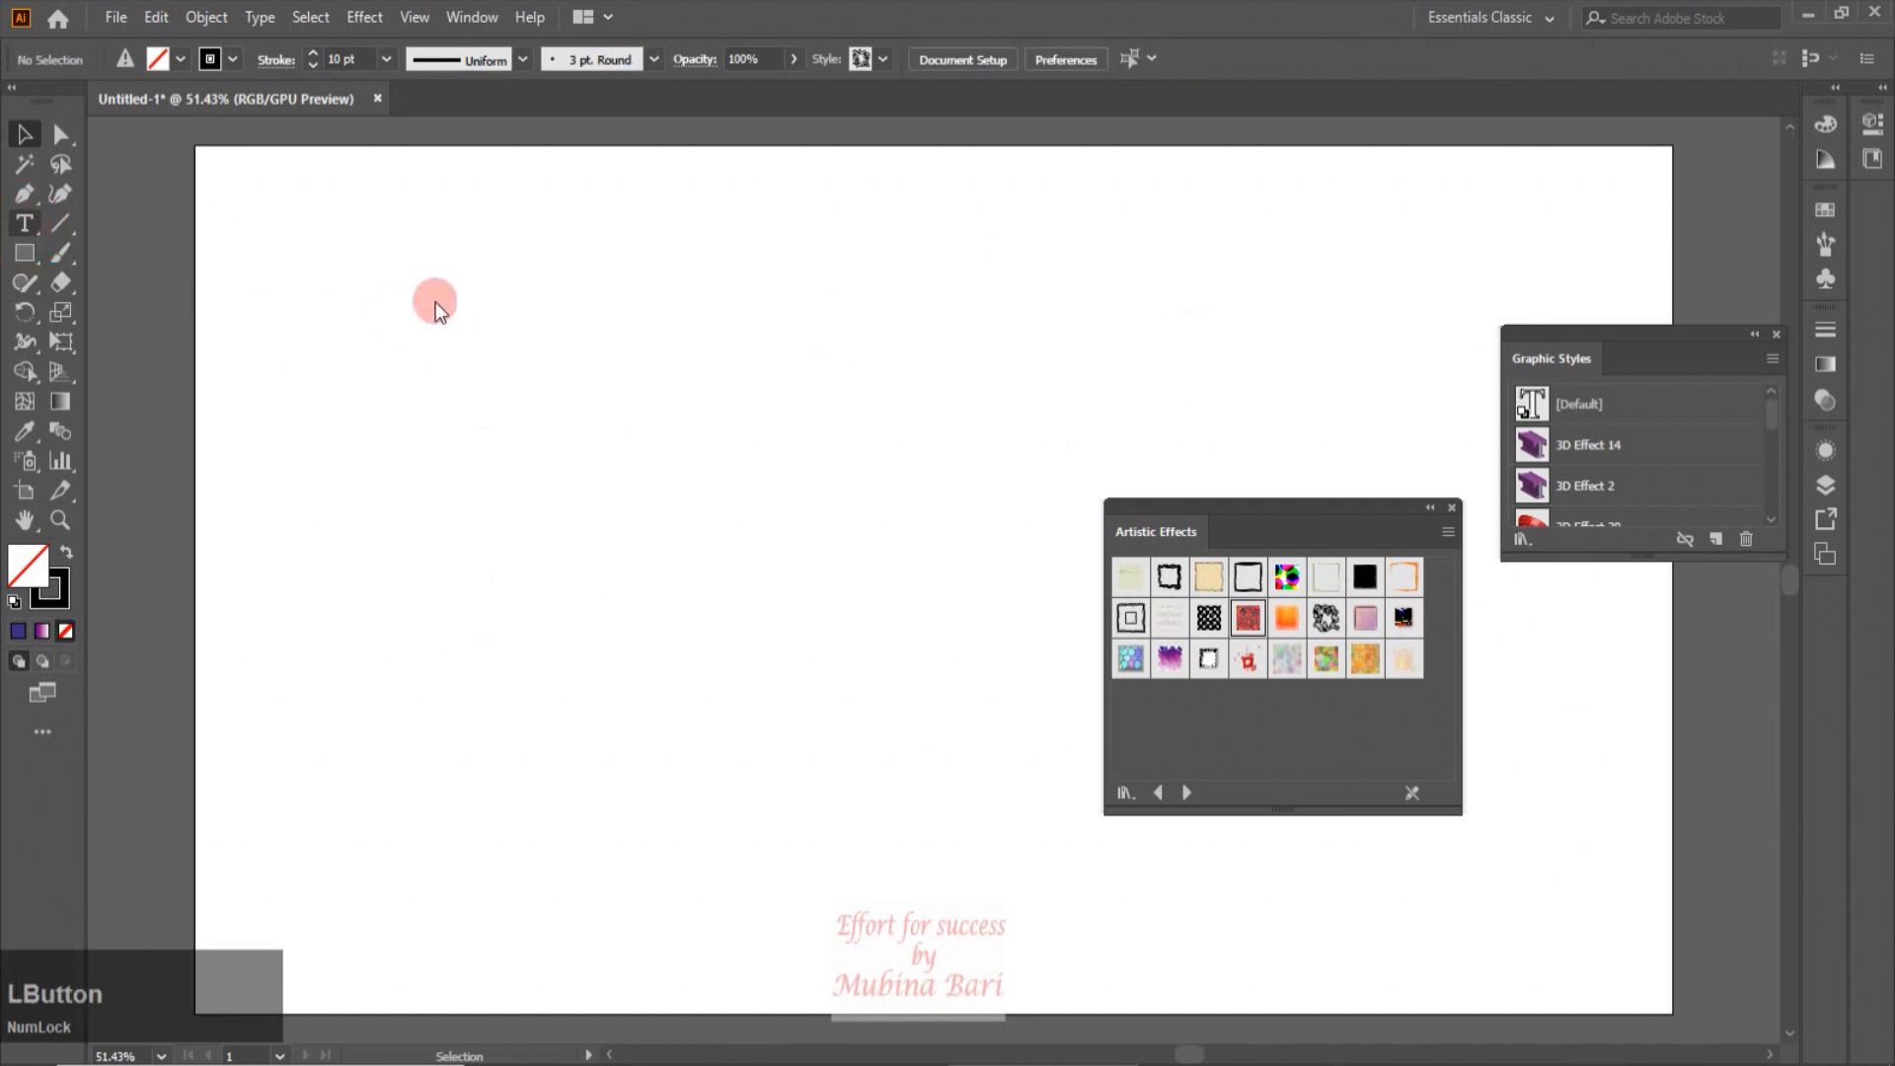
click(357, 314)
text(Graphic Styles Panel)
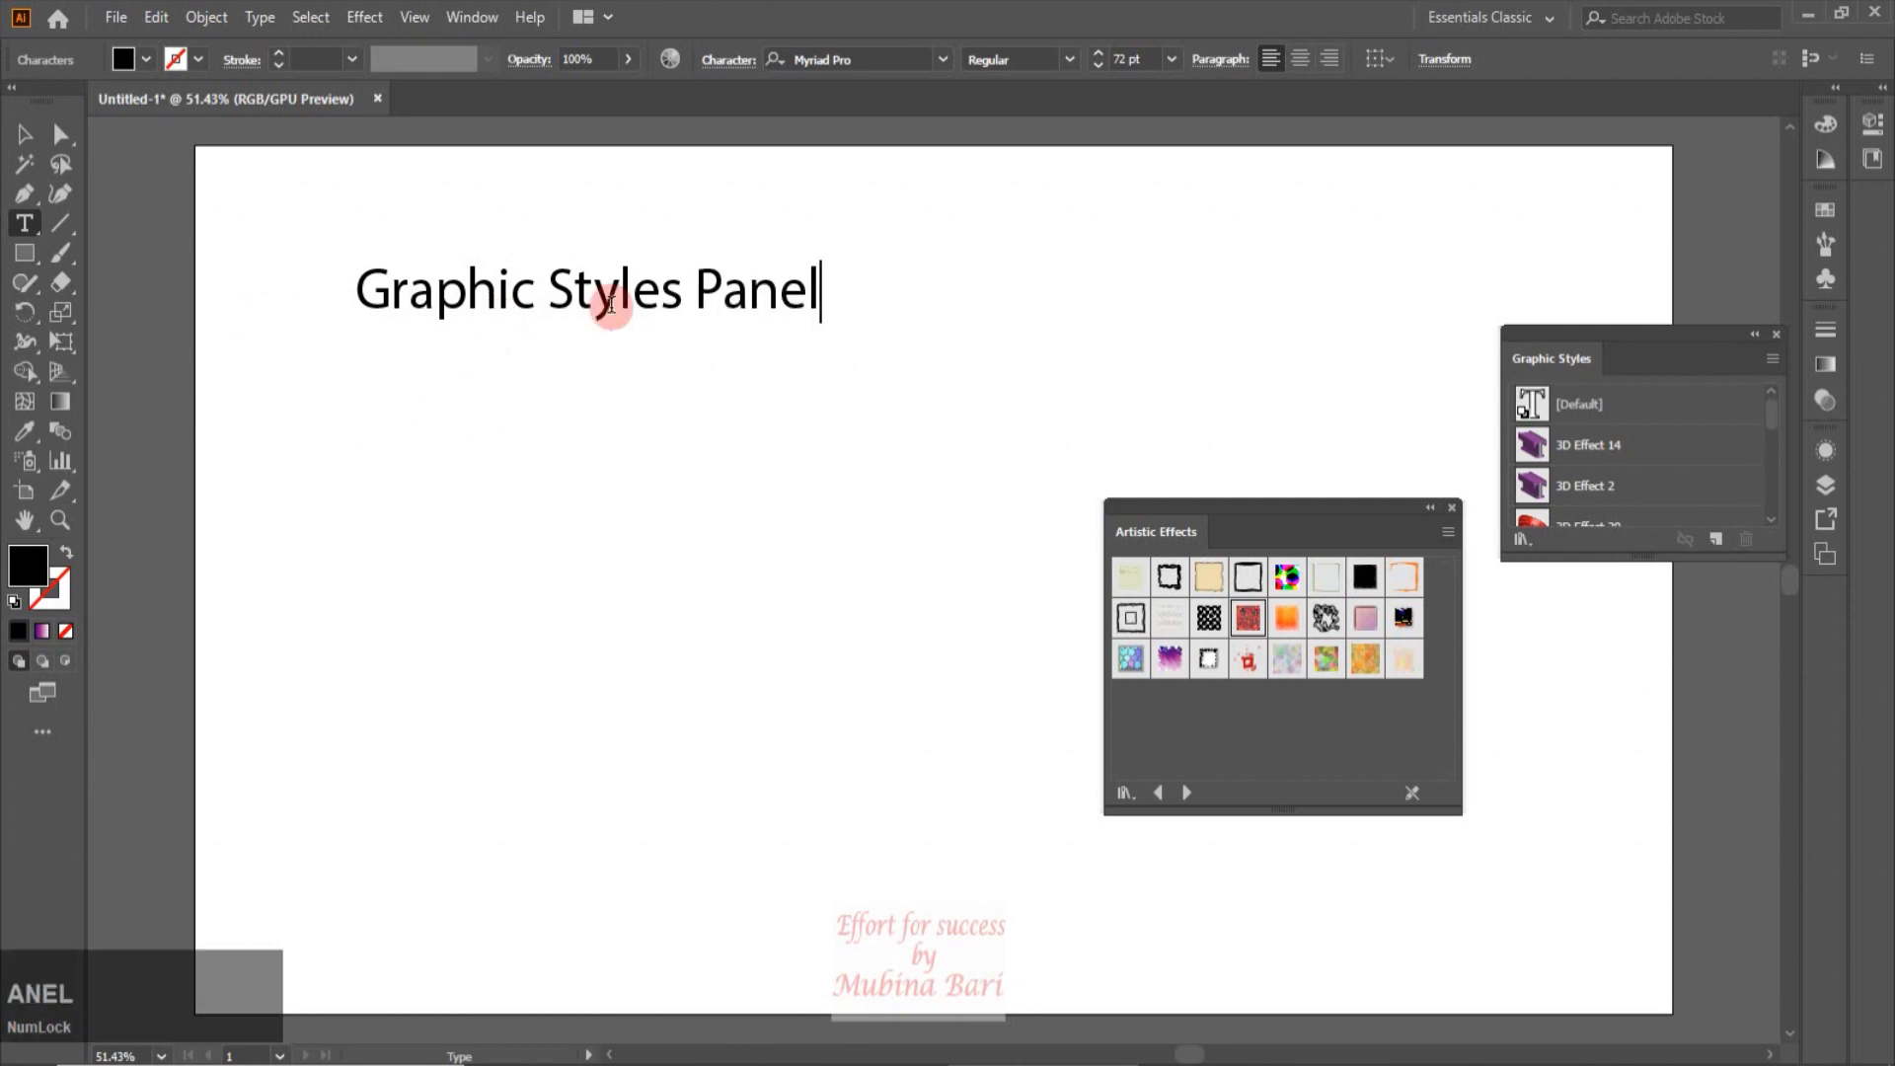
key(Escape)
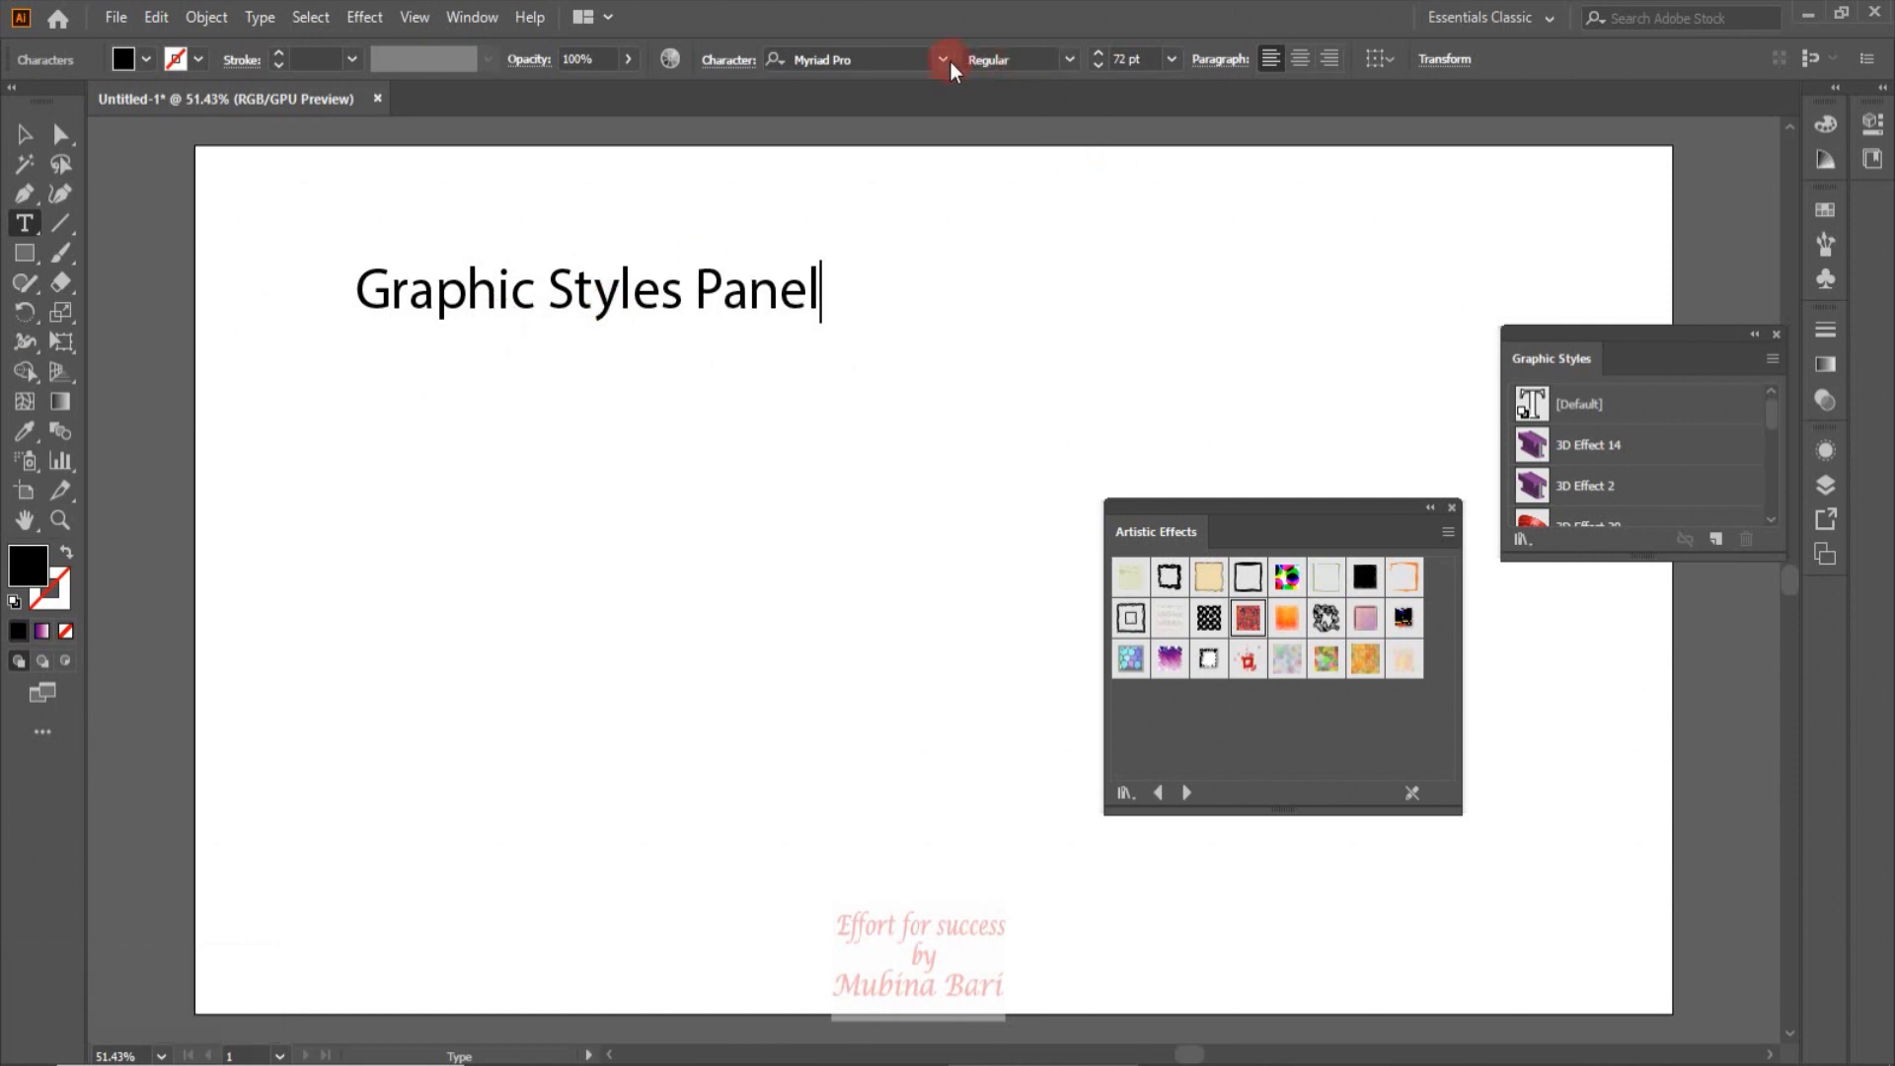
Step: Set the text's font to Akira Expanded Super Bold and enlarge it to about 91 pt
click(563, 287)
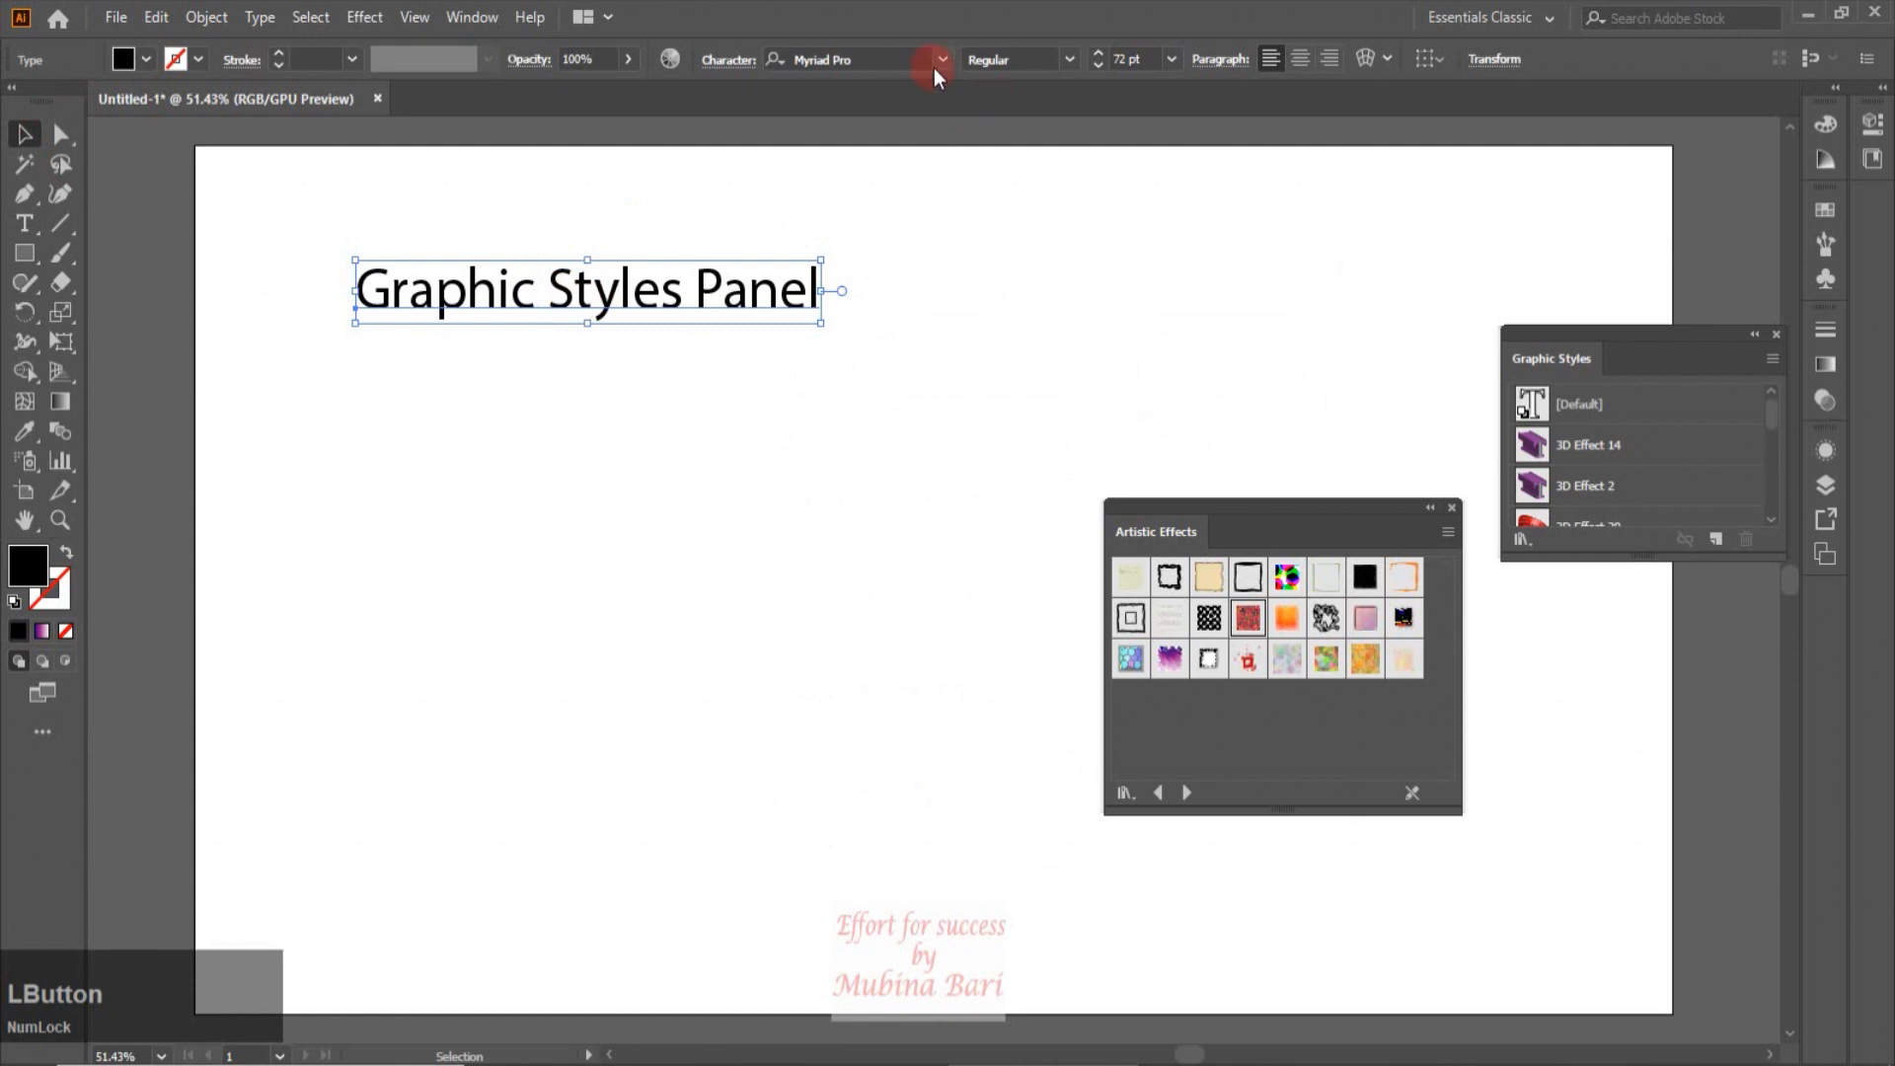
click(947, 62)
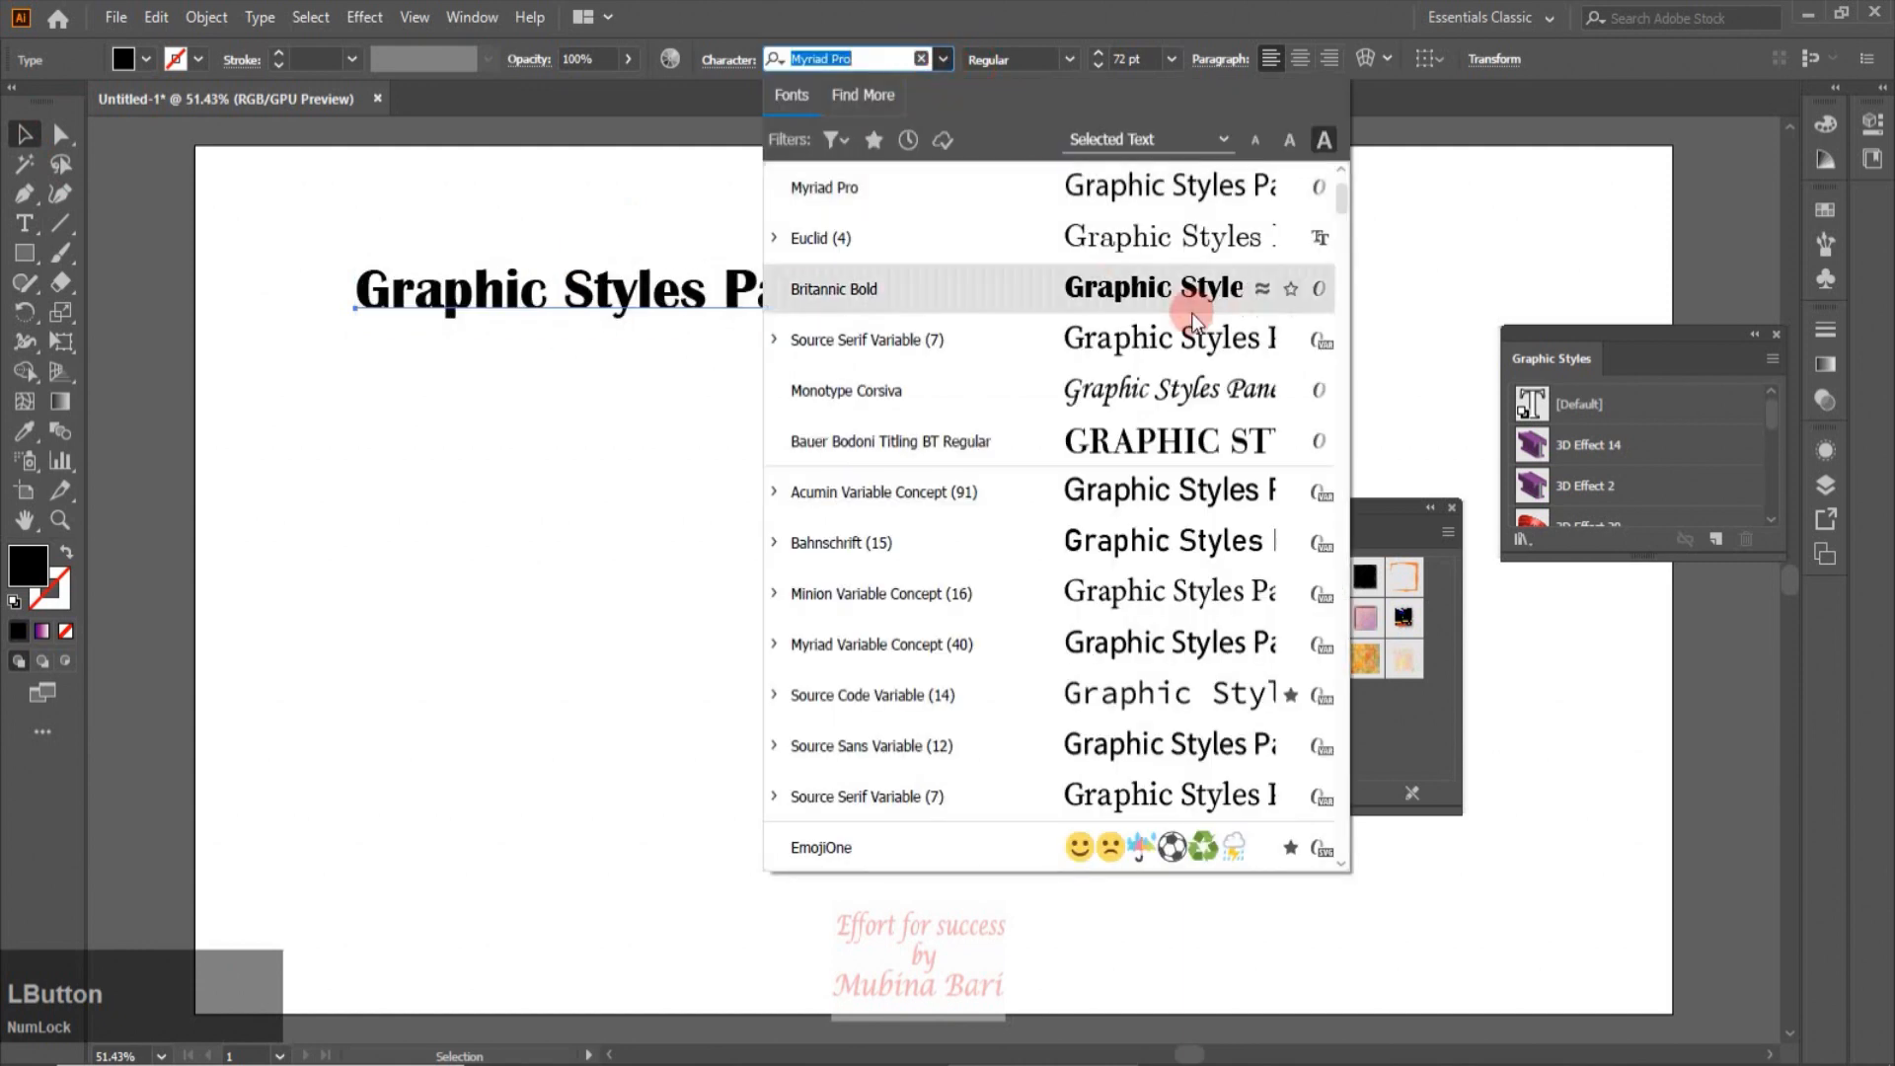
click(703, 327)
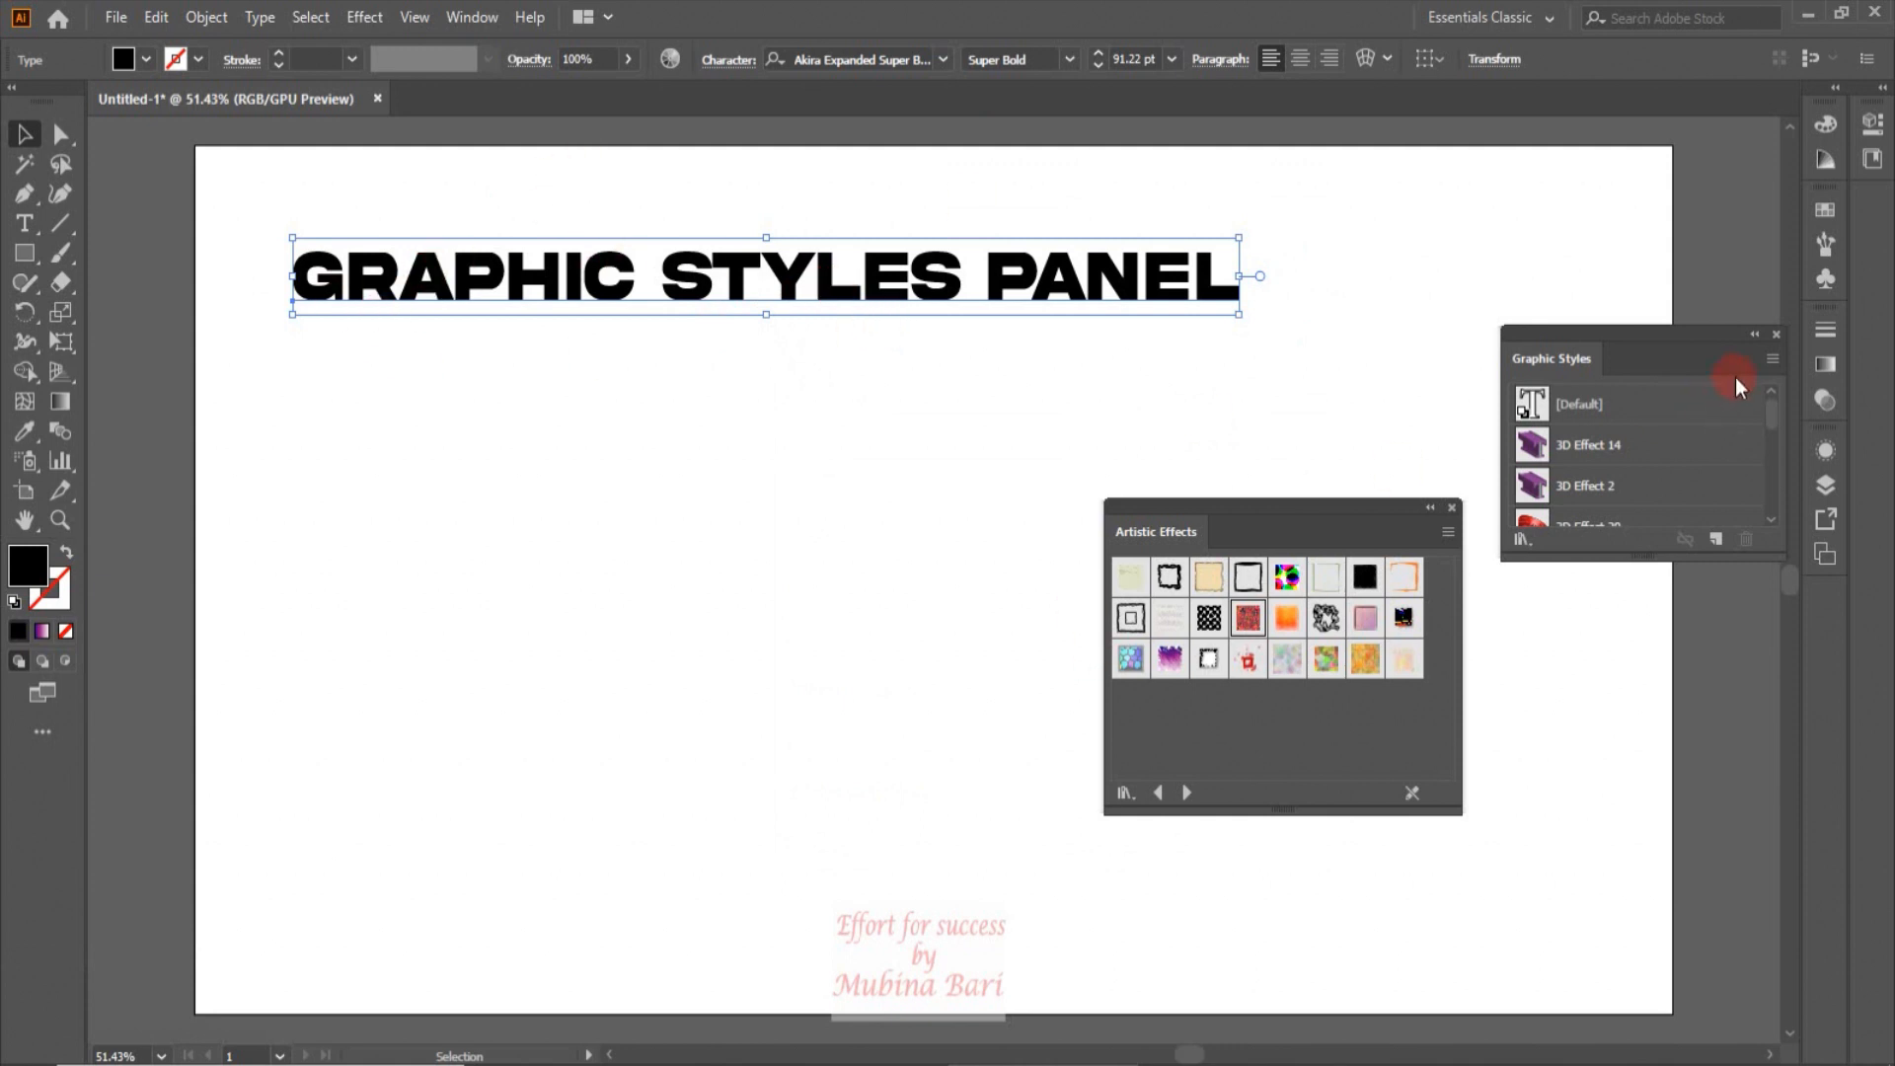
Step: Show the document's graphic styles as thumbnails with square previews, and browse the style libraries to Scribble Effects
click(1771, 359)
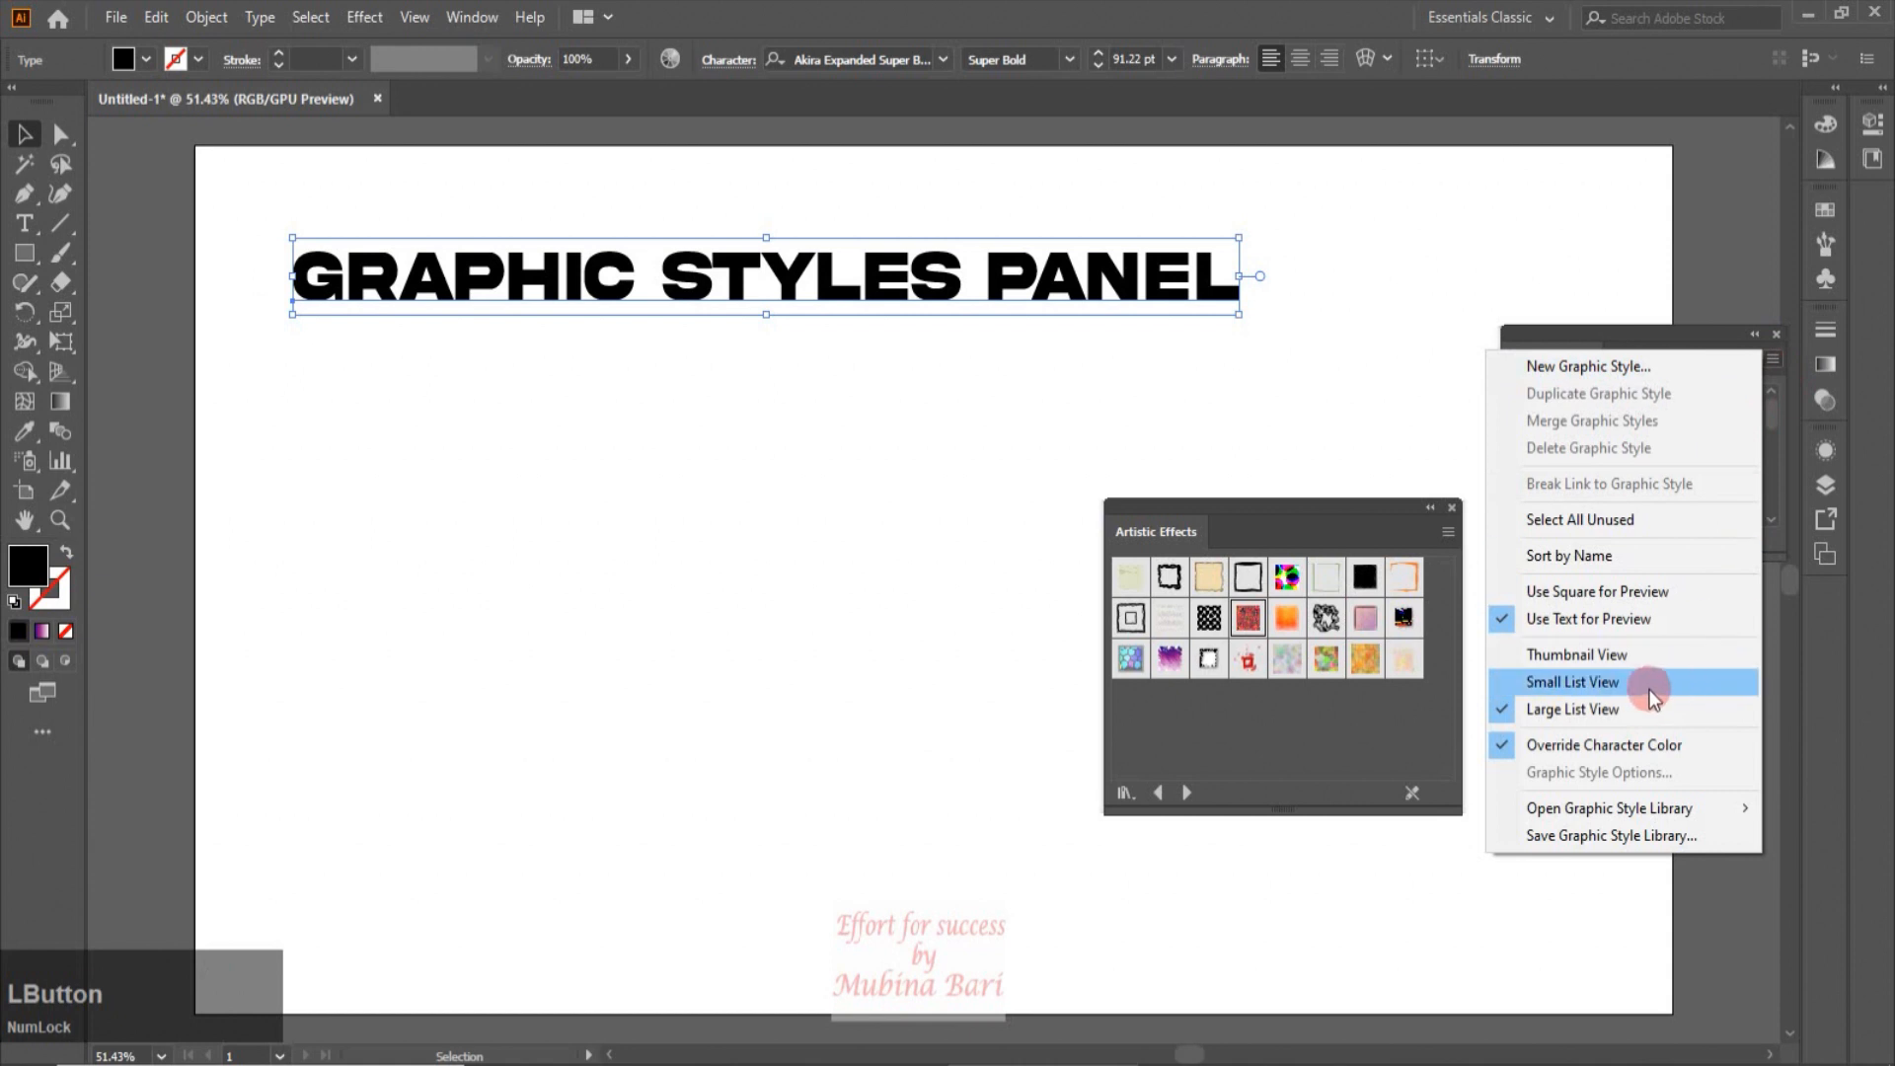
click(1540, 654)
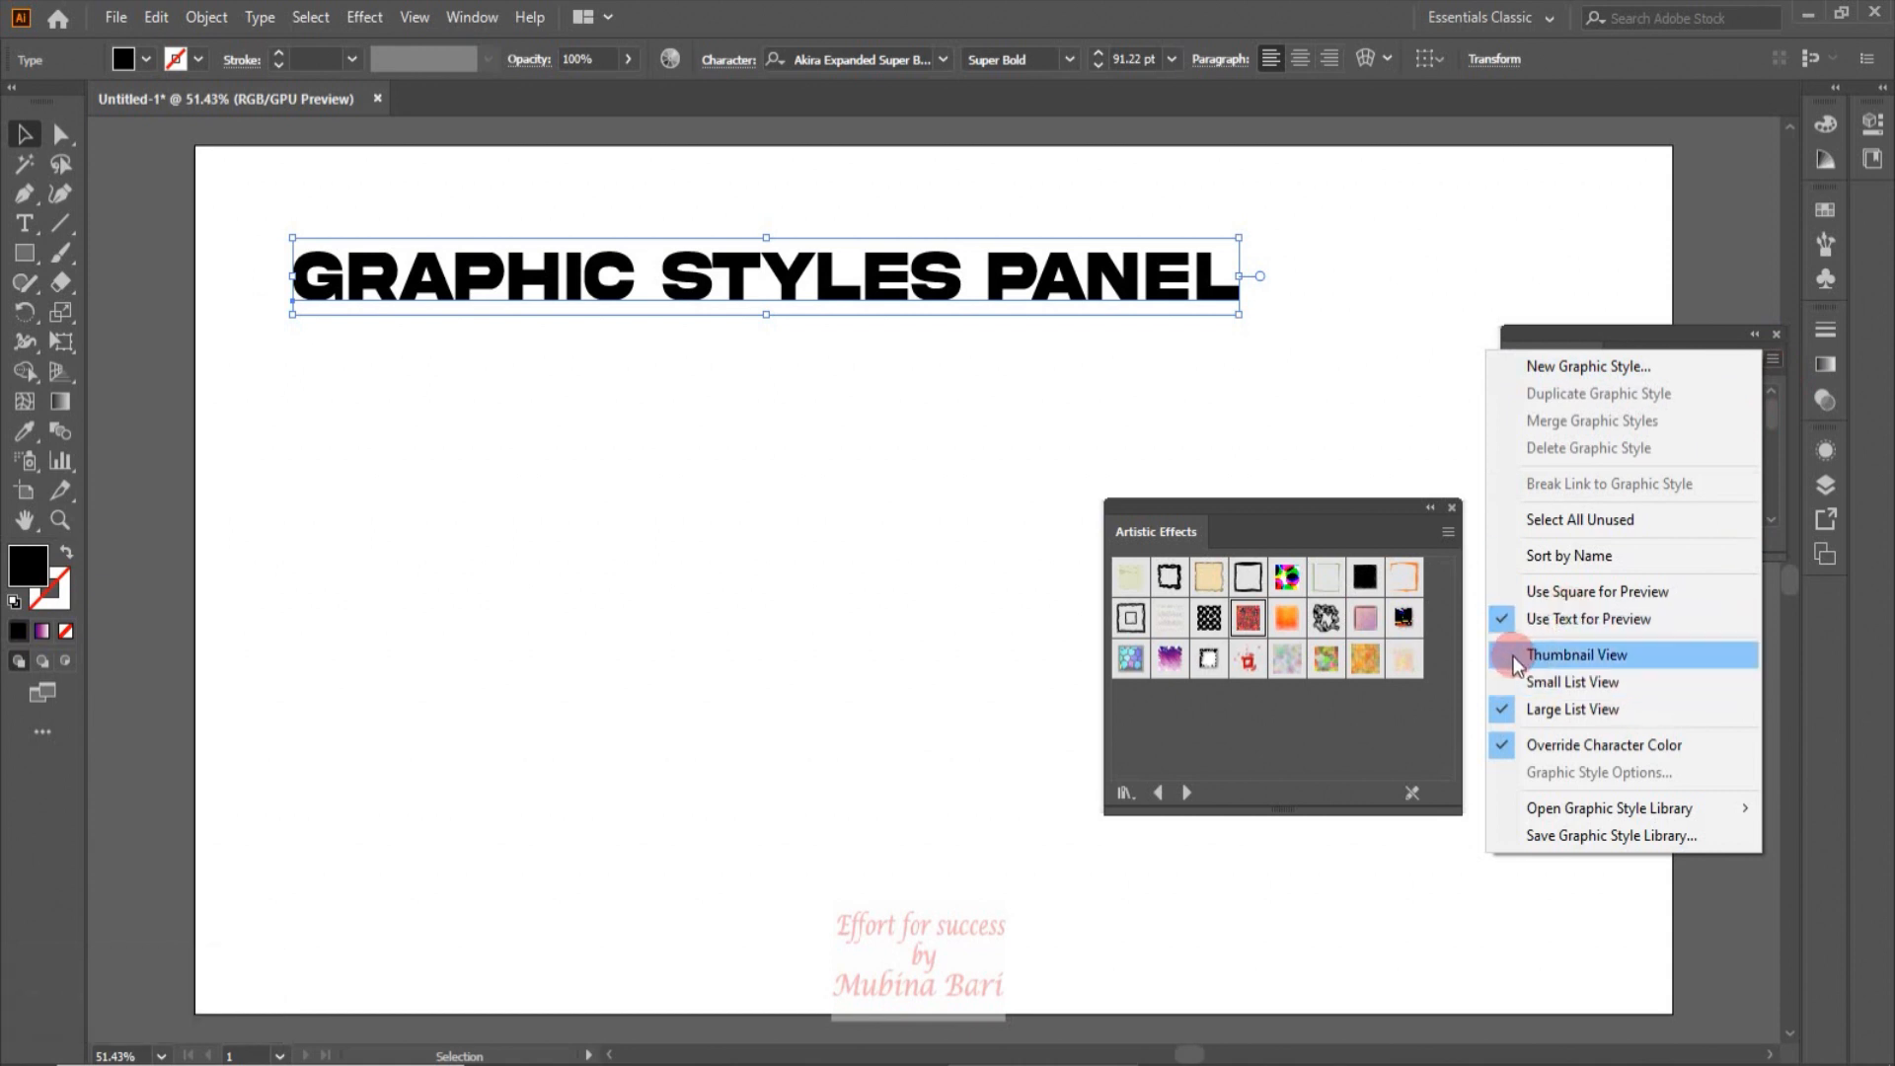
click(1508, 590)
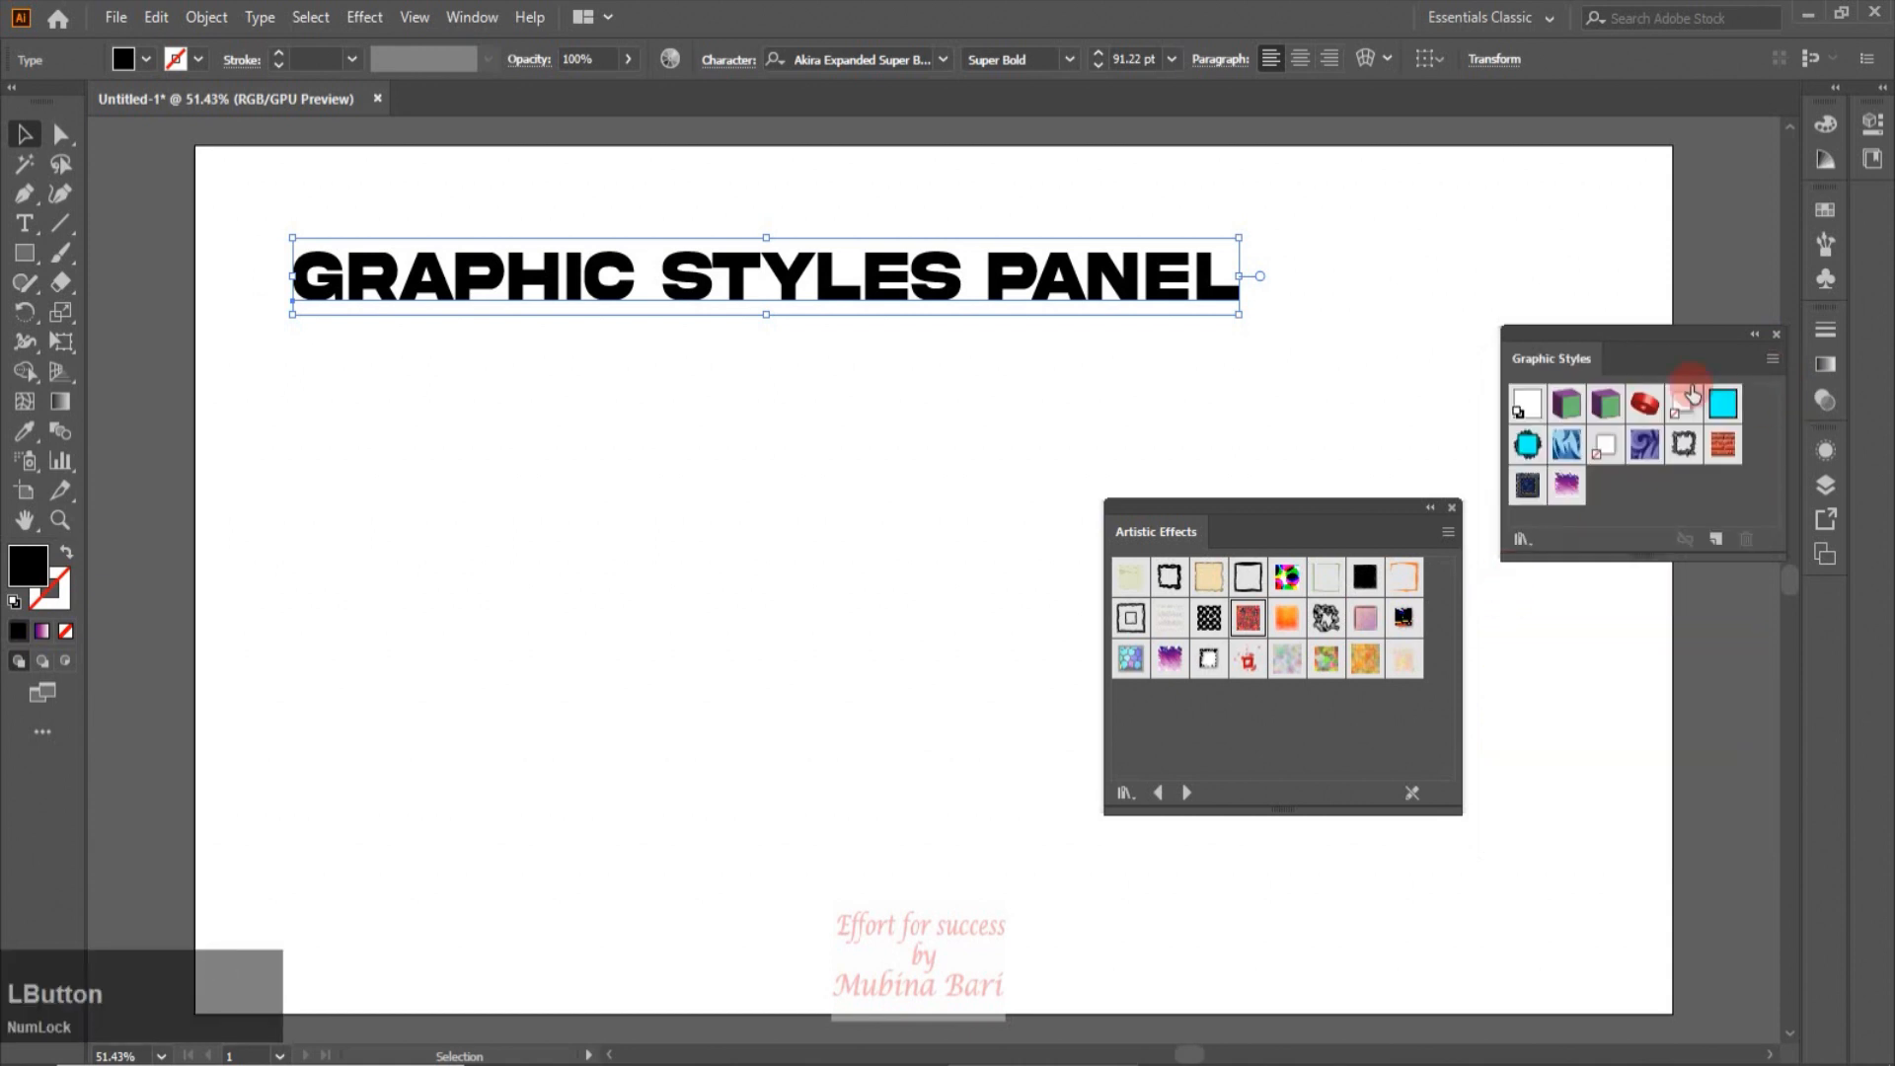
click(1182, 800)
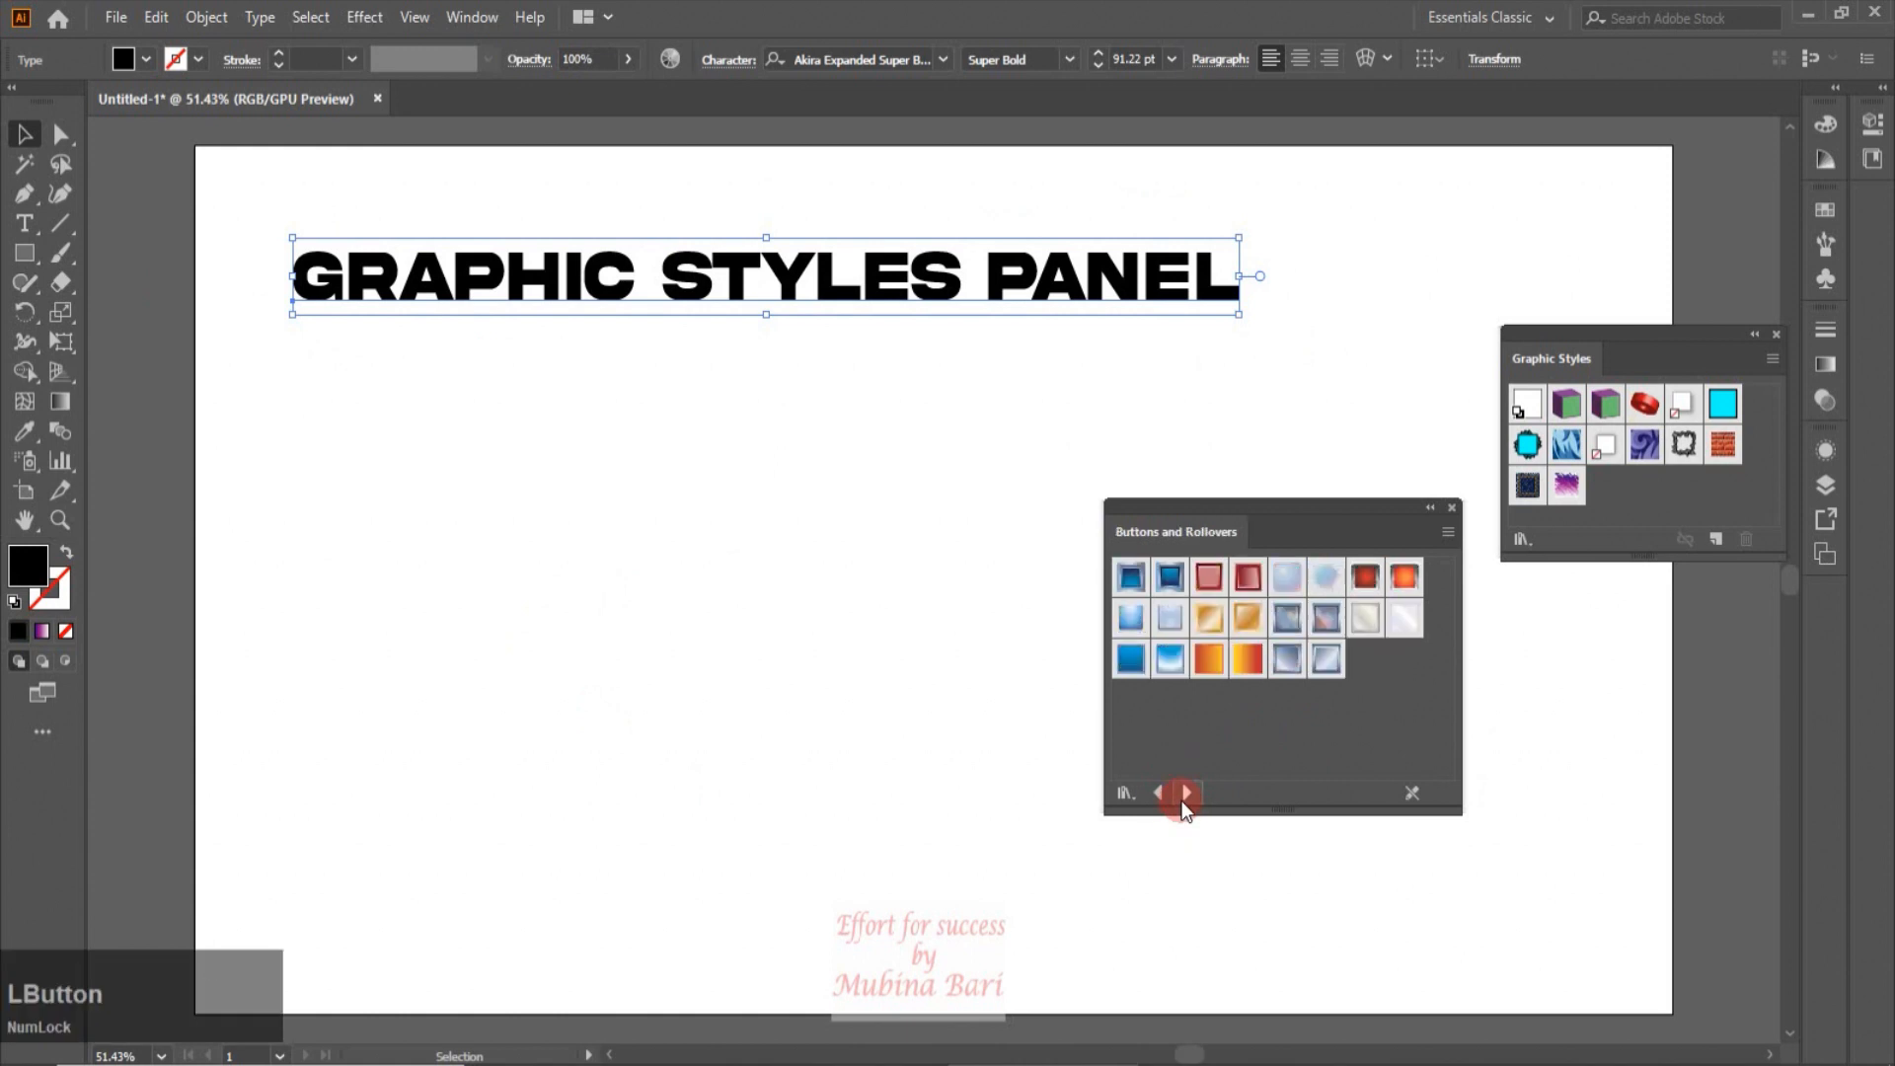
click(1185, 792)
Step: Duplicate the text line directly below the original, fill both lines with blue, and deselect them
drag(829, 296, 829, 454)
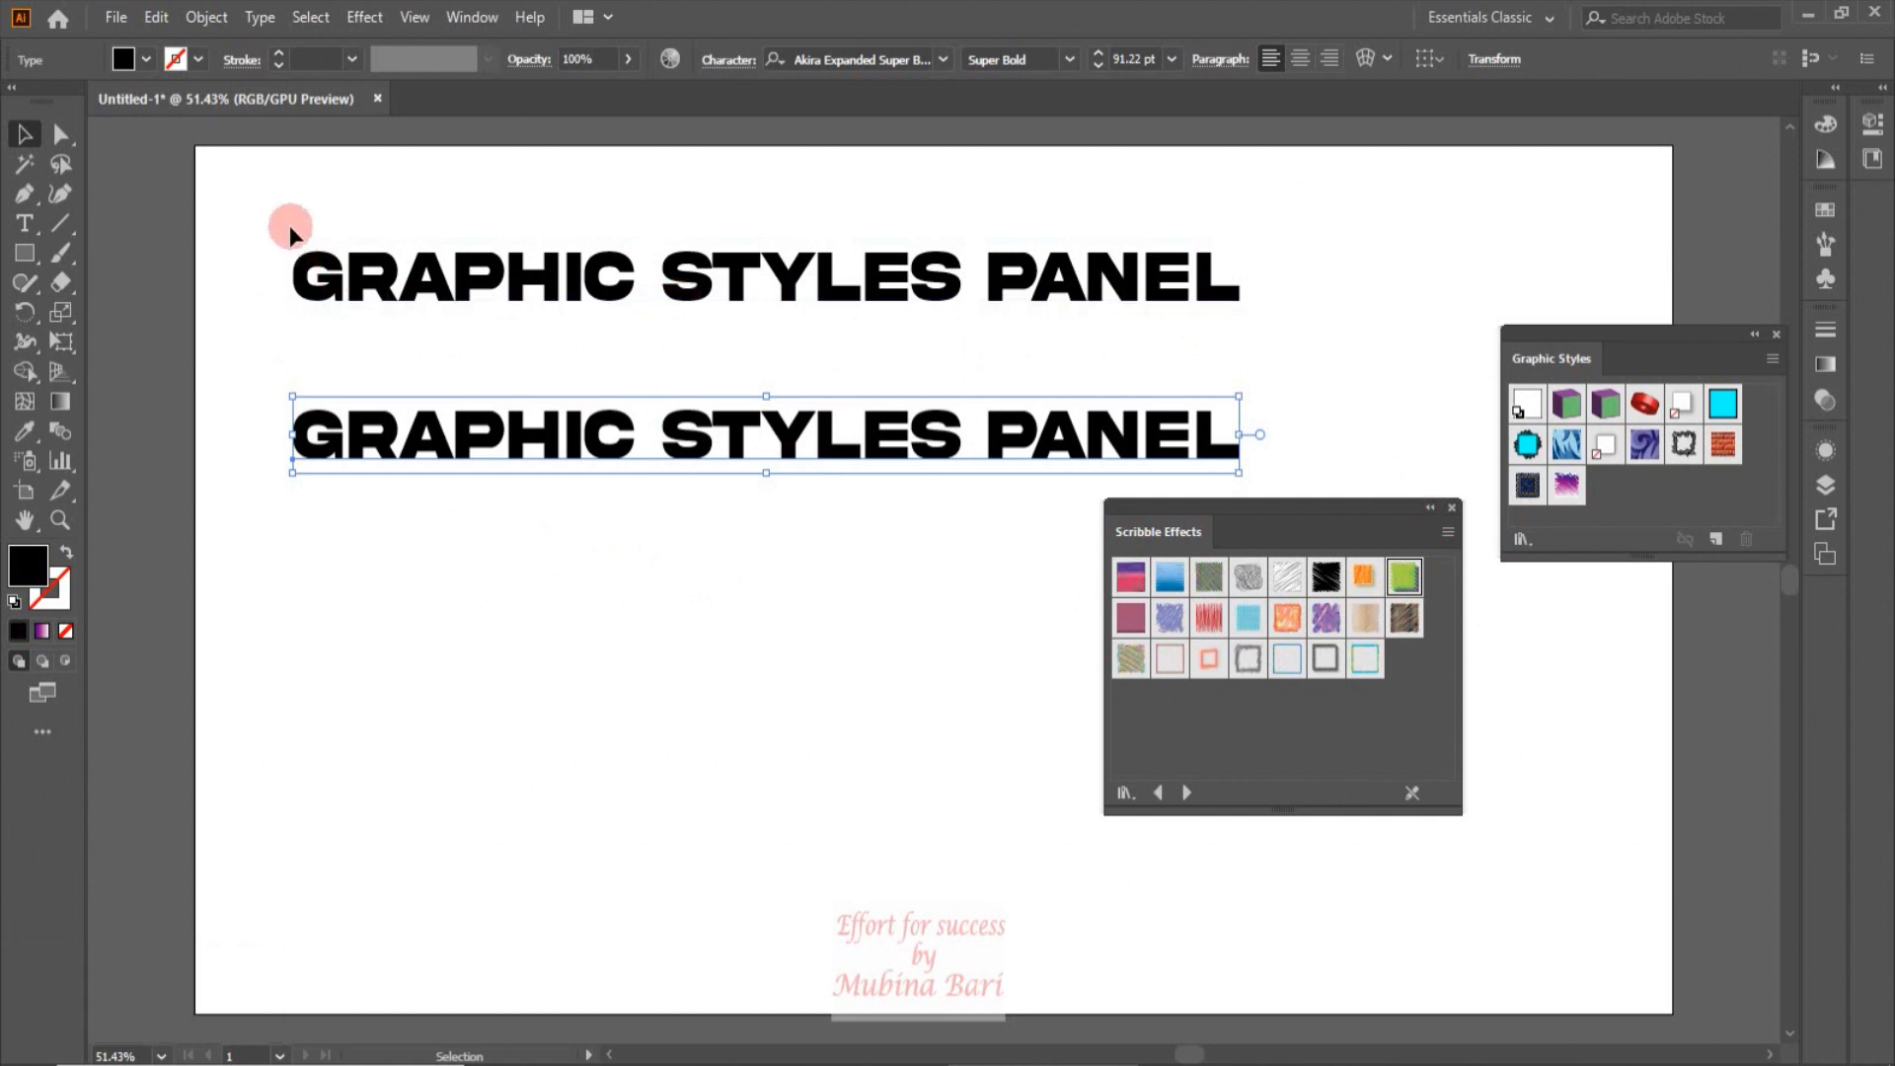
drag(265, 219, 457, 457)
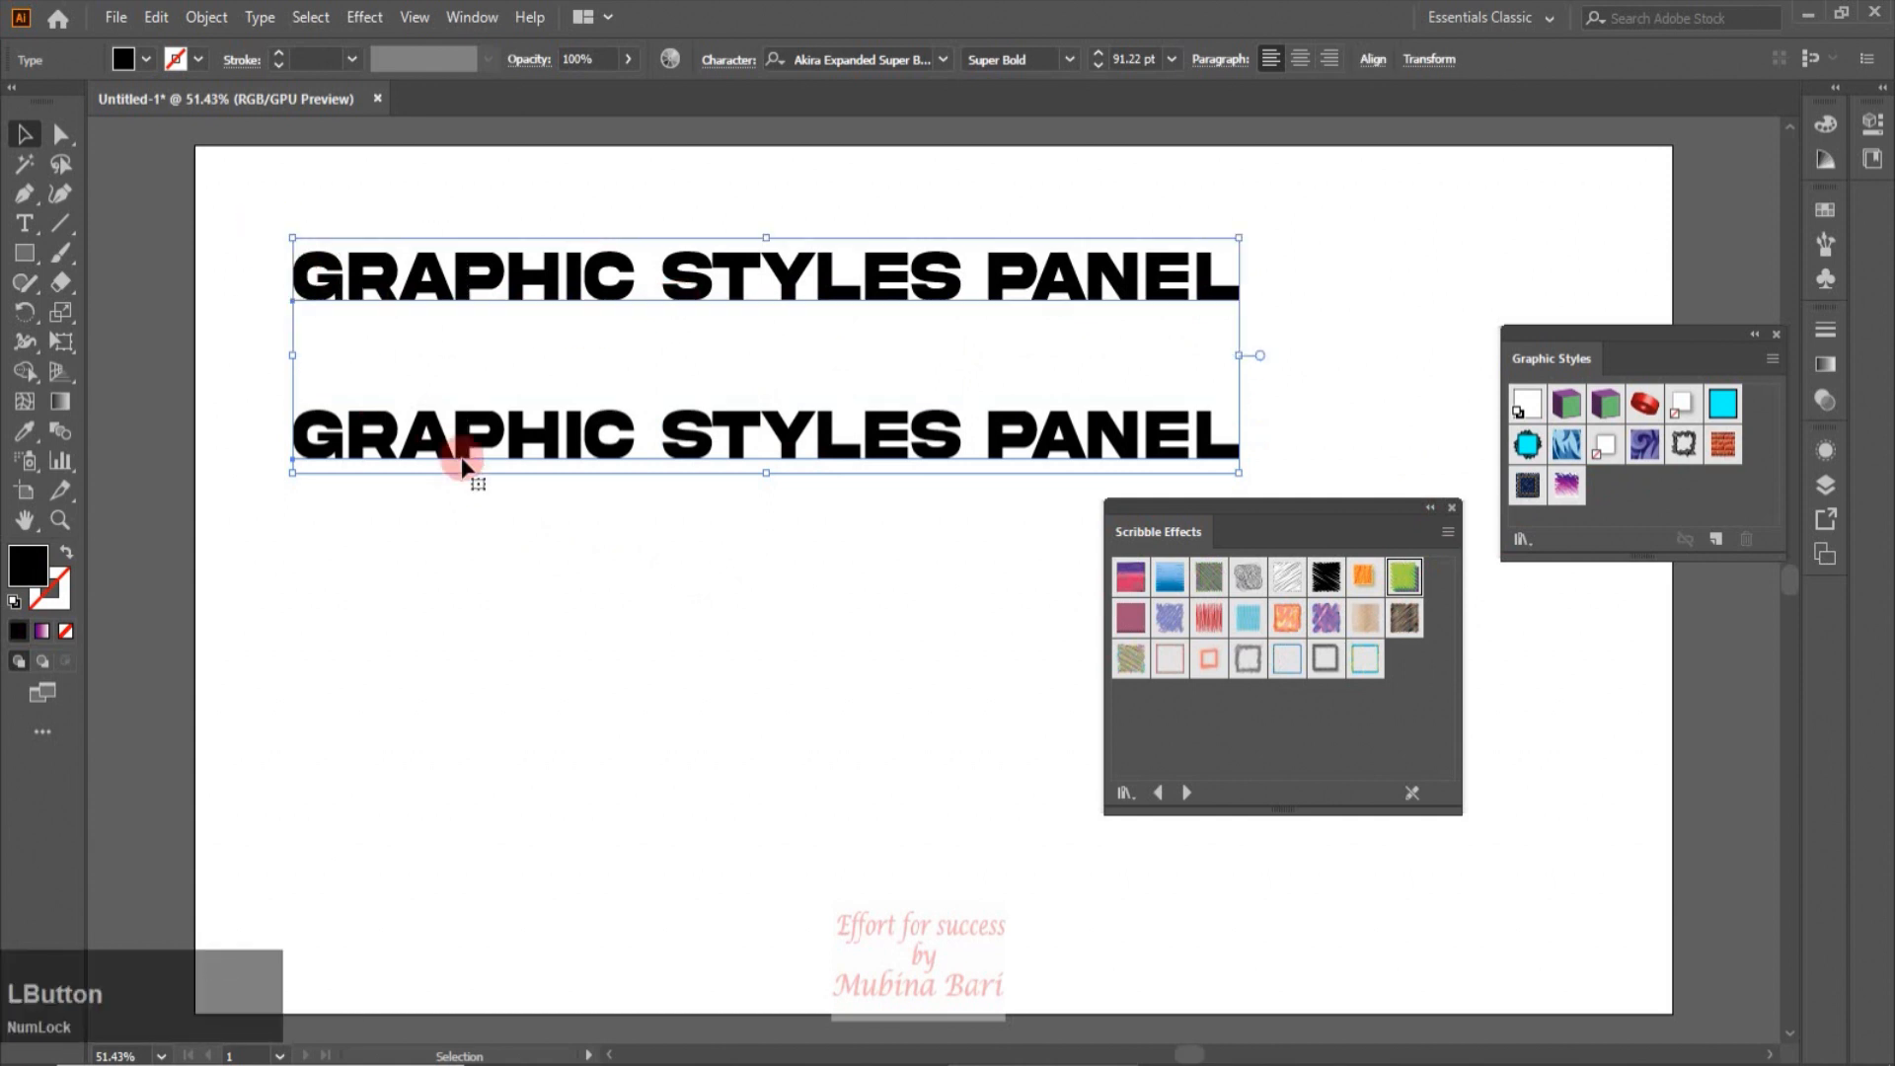
click(147, 60)
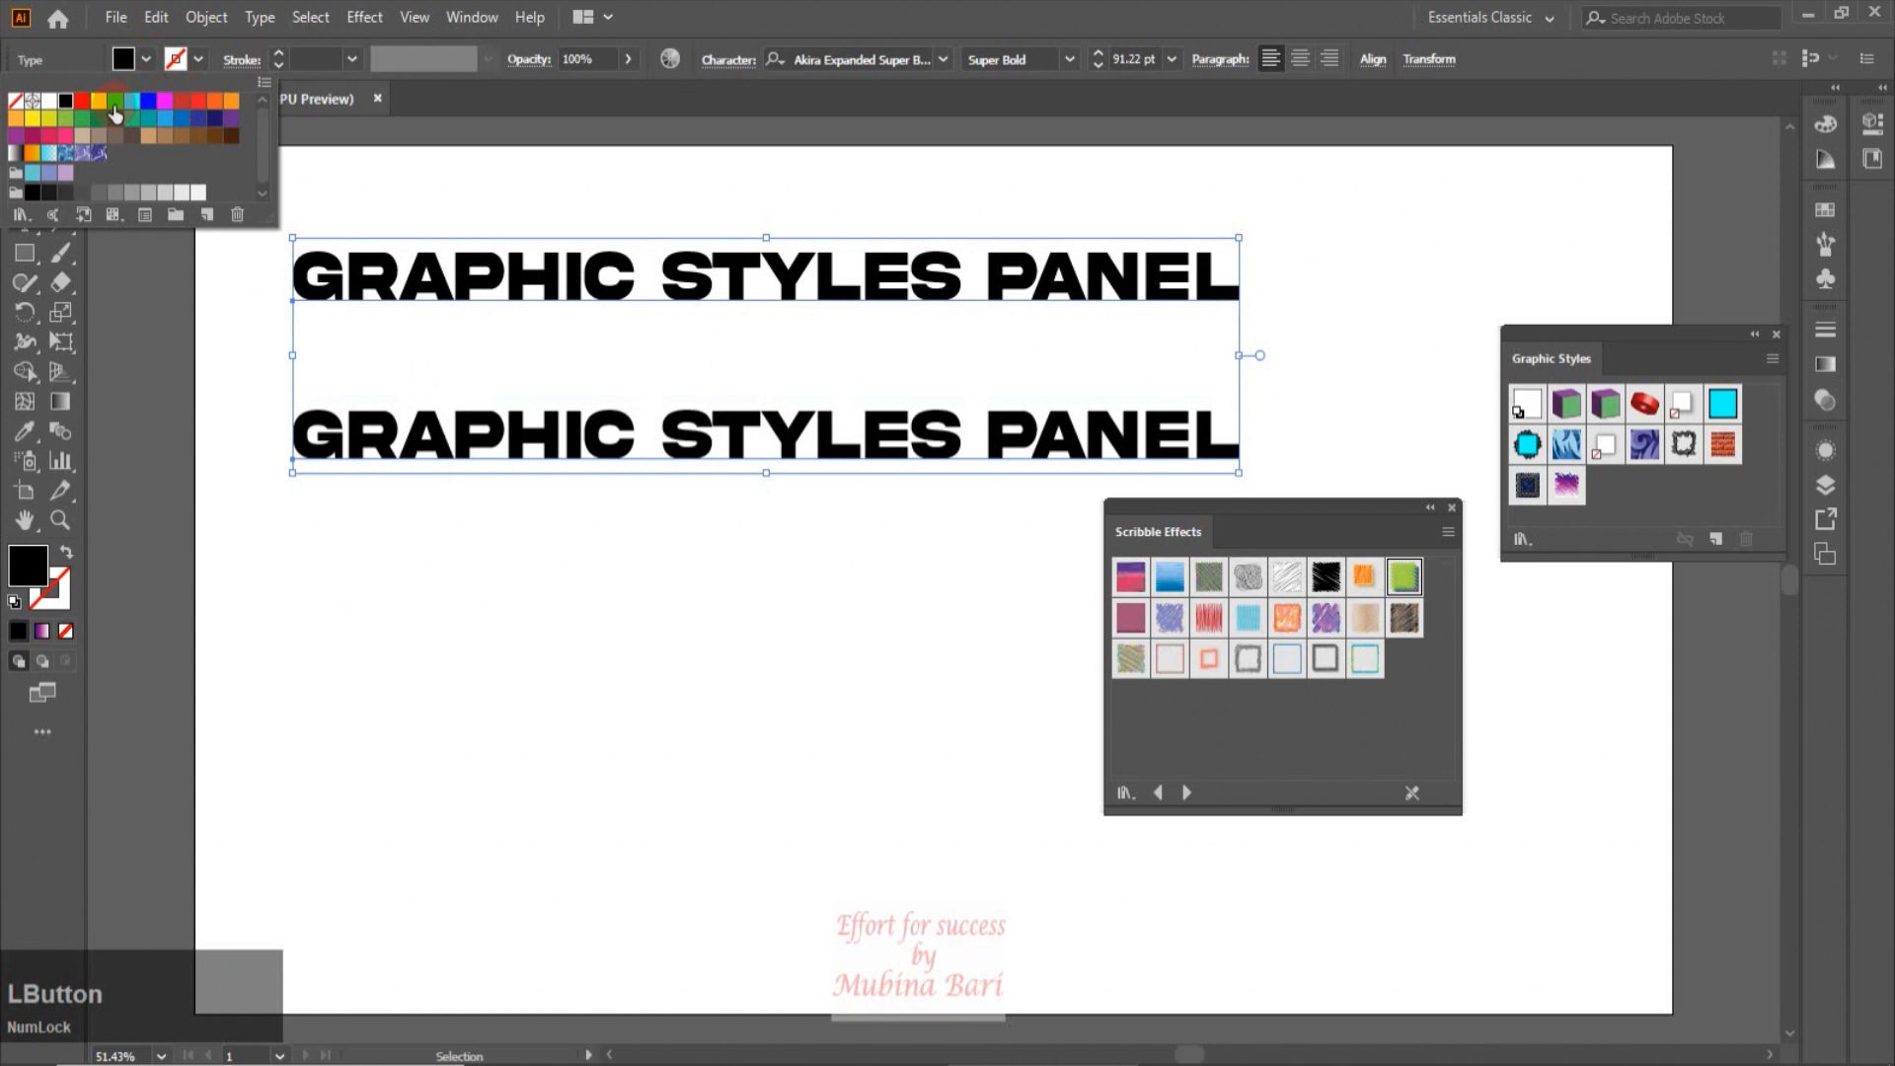
click(148, 100)
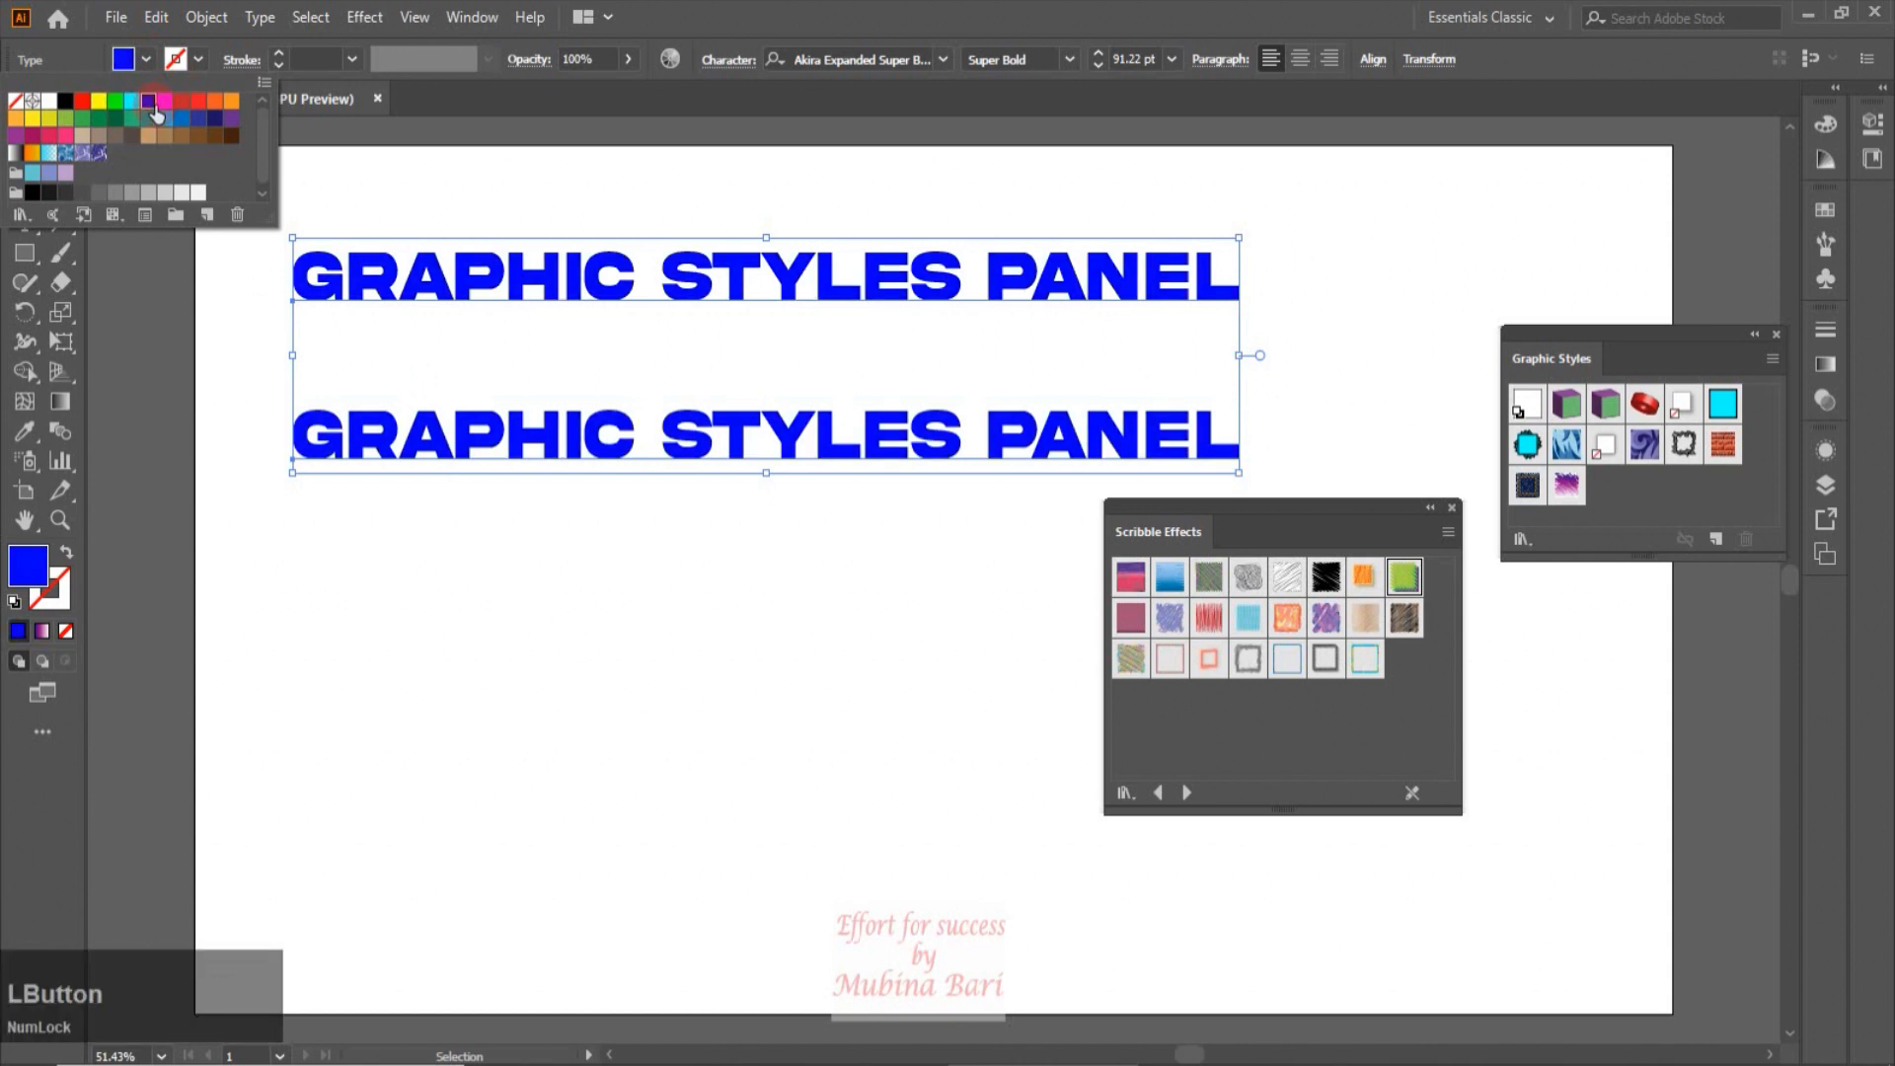
click(802, 726)
click(728, 478)
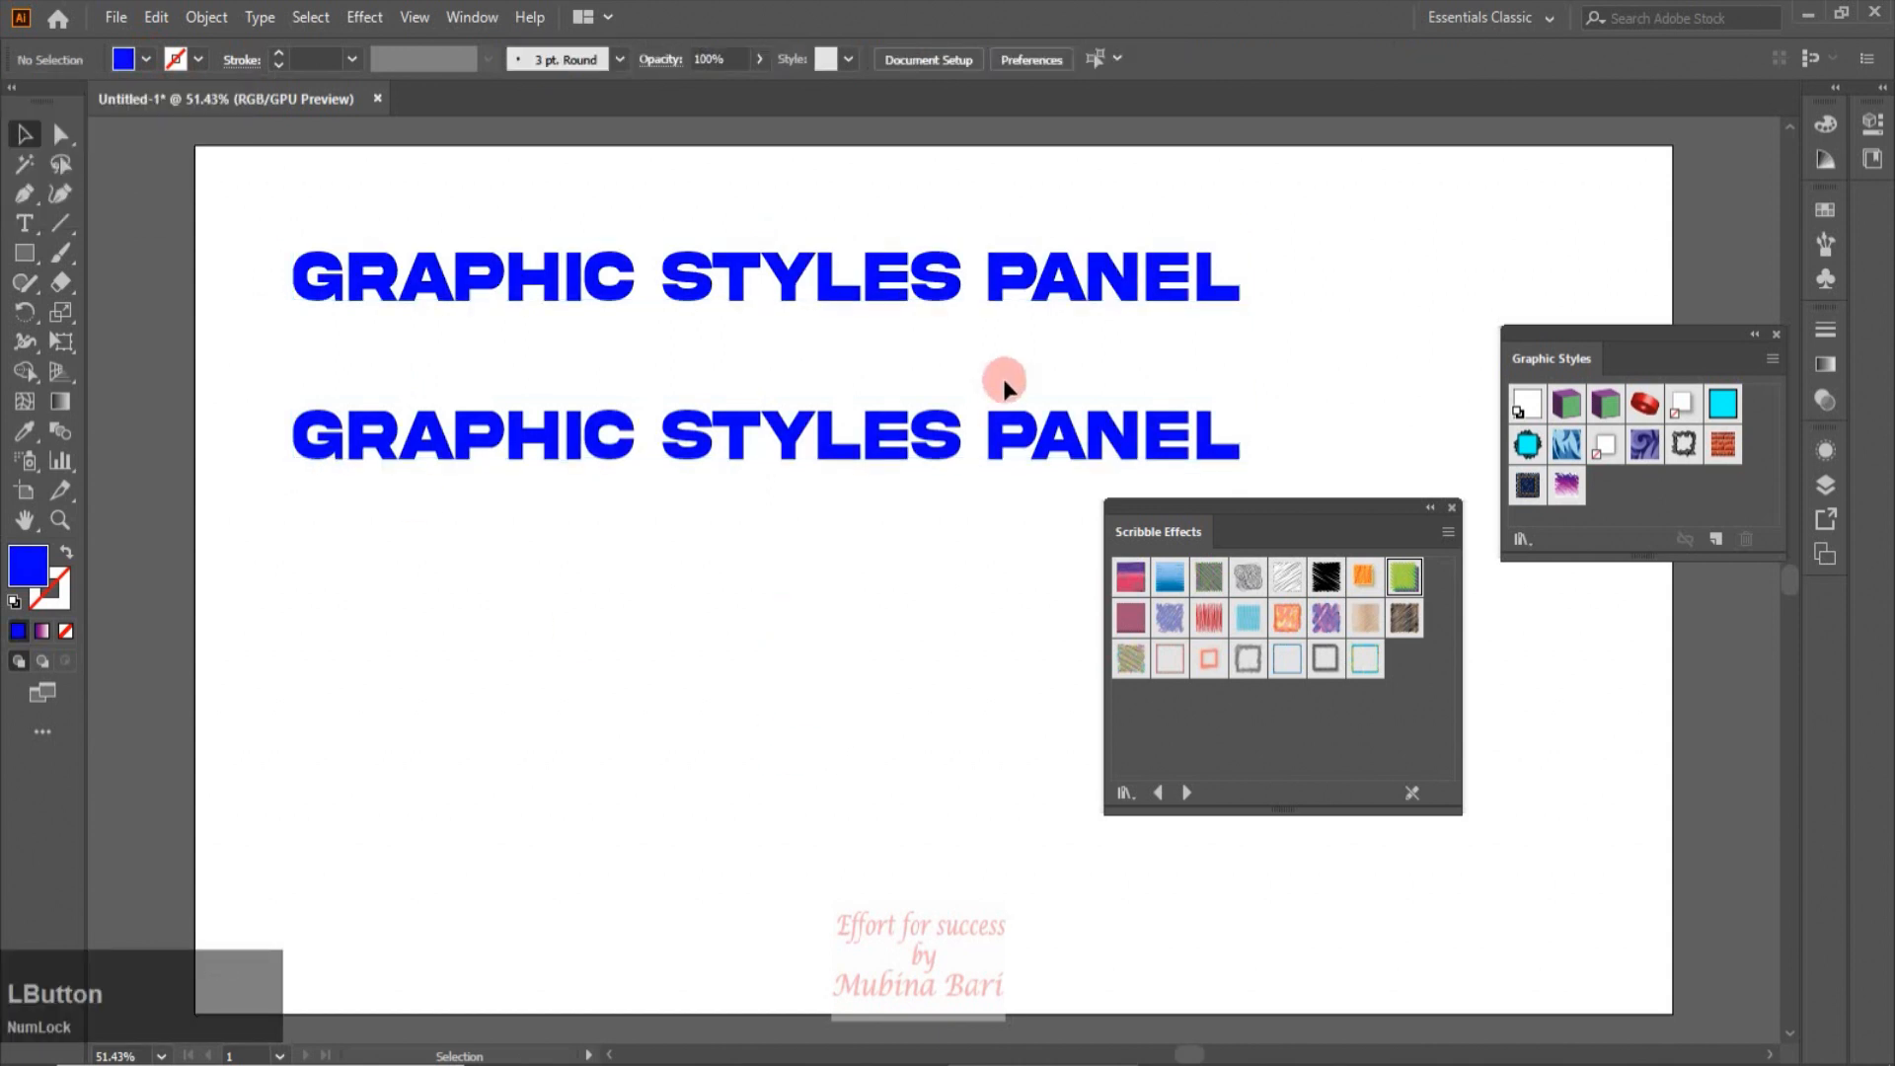
Step: Apply the green Scribble 8 style to the upper blue text line and deselect it
click(1047, 299)
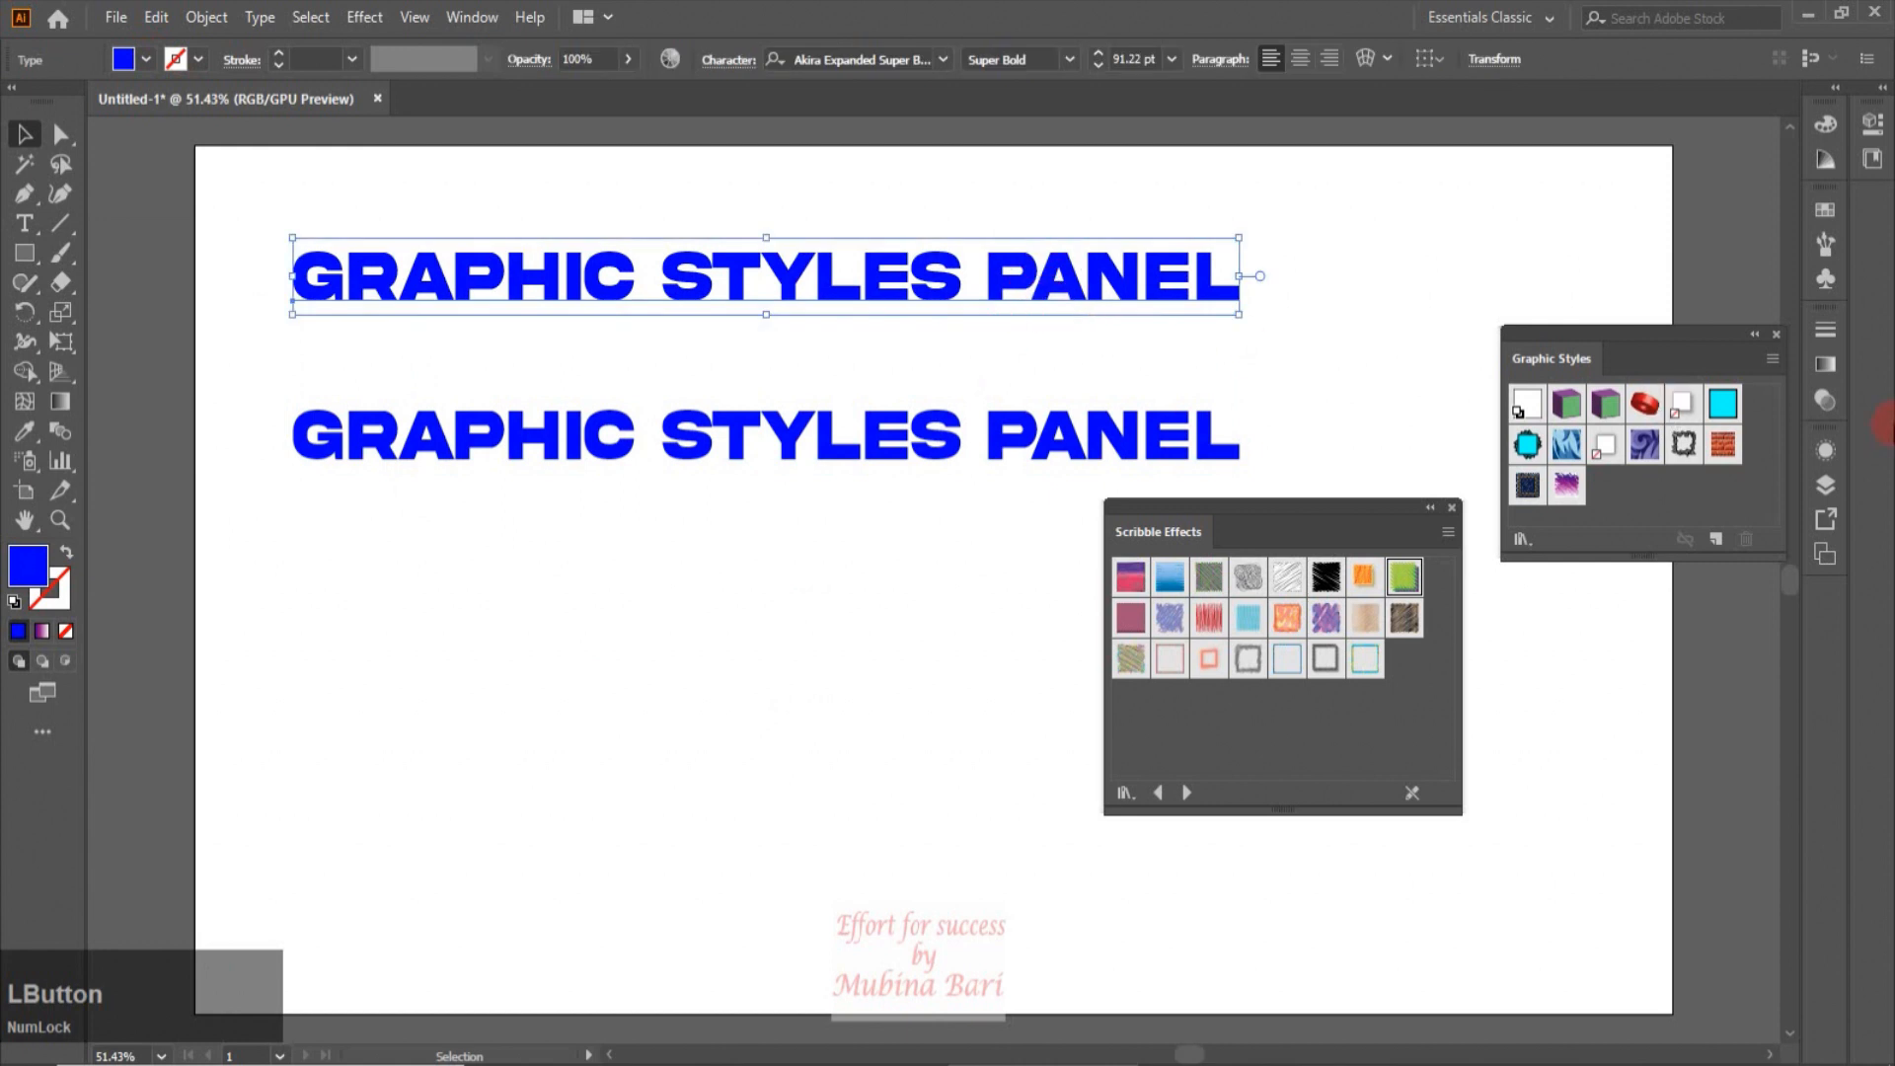
click(1775, 358)
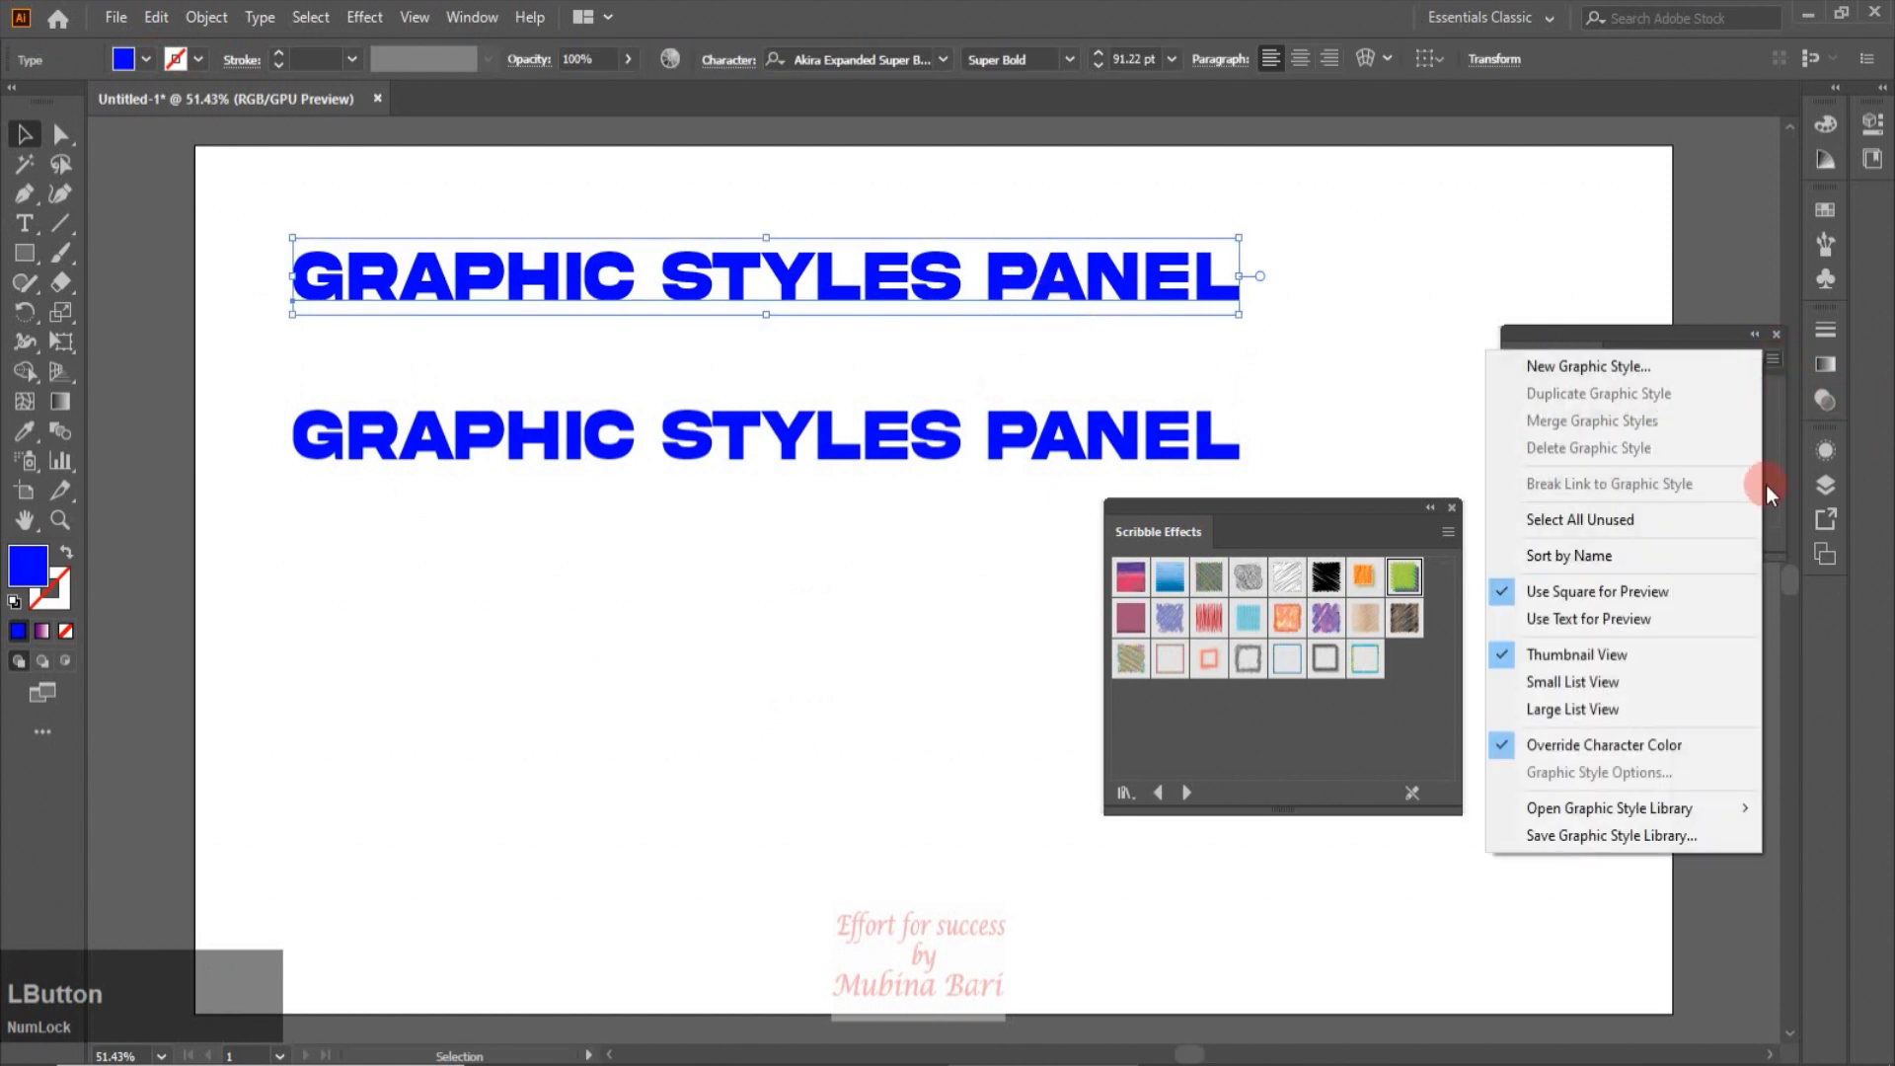
click(1531, 879)
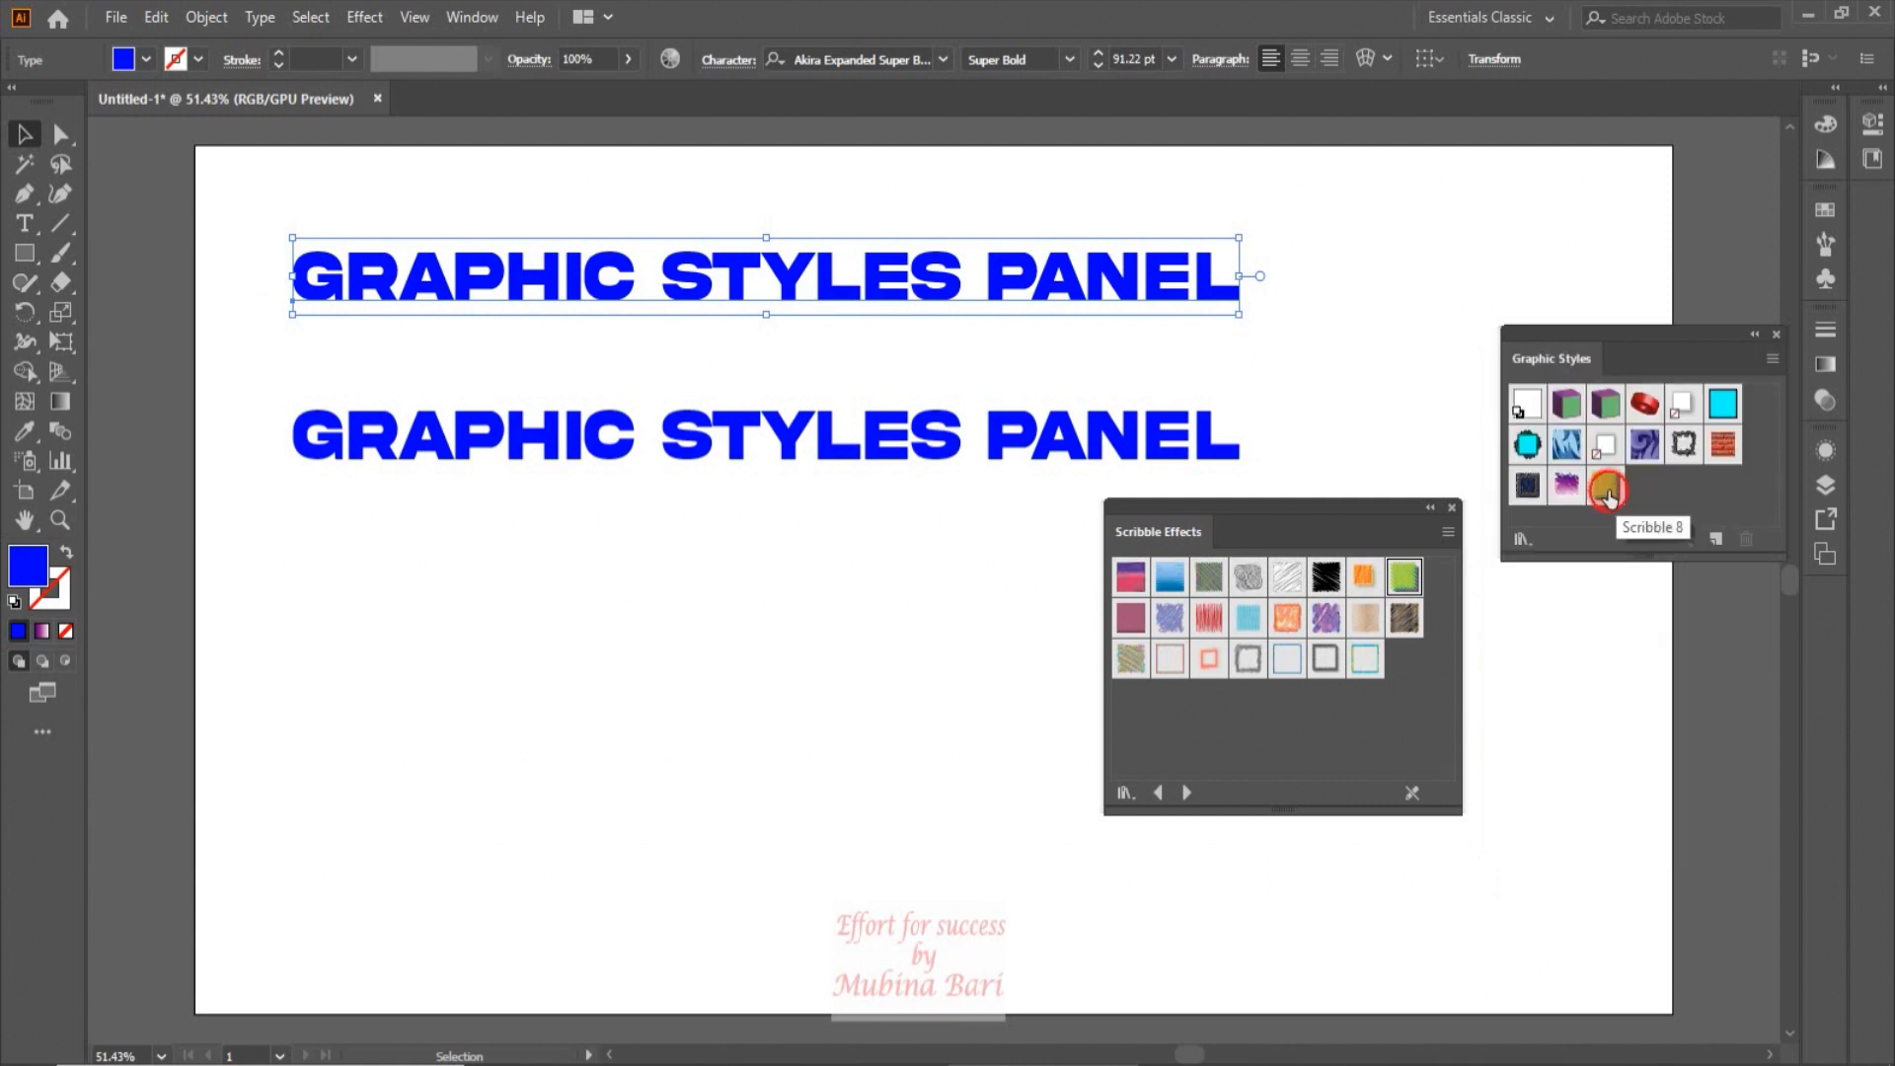
click(1607, 487)
click(495, 250)
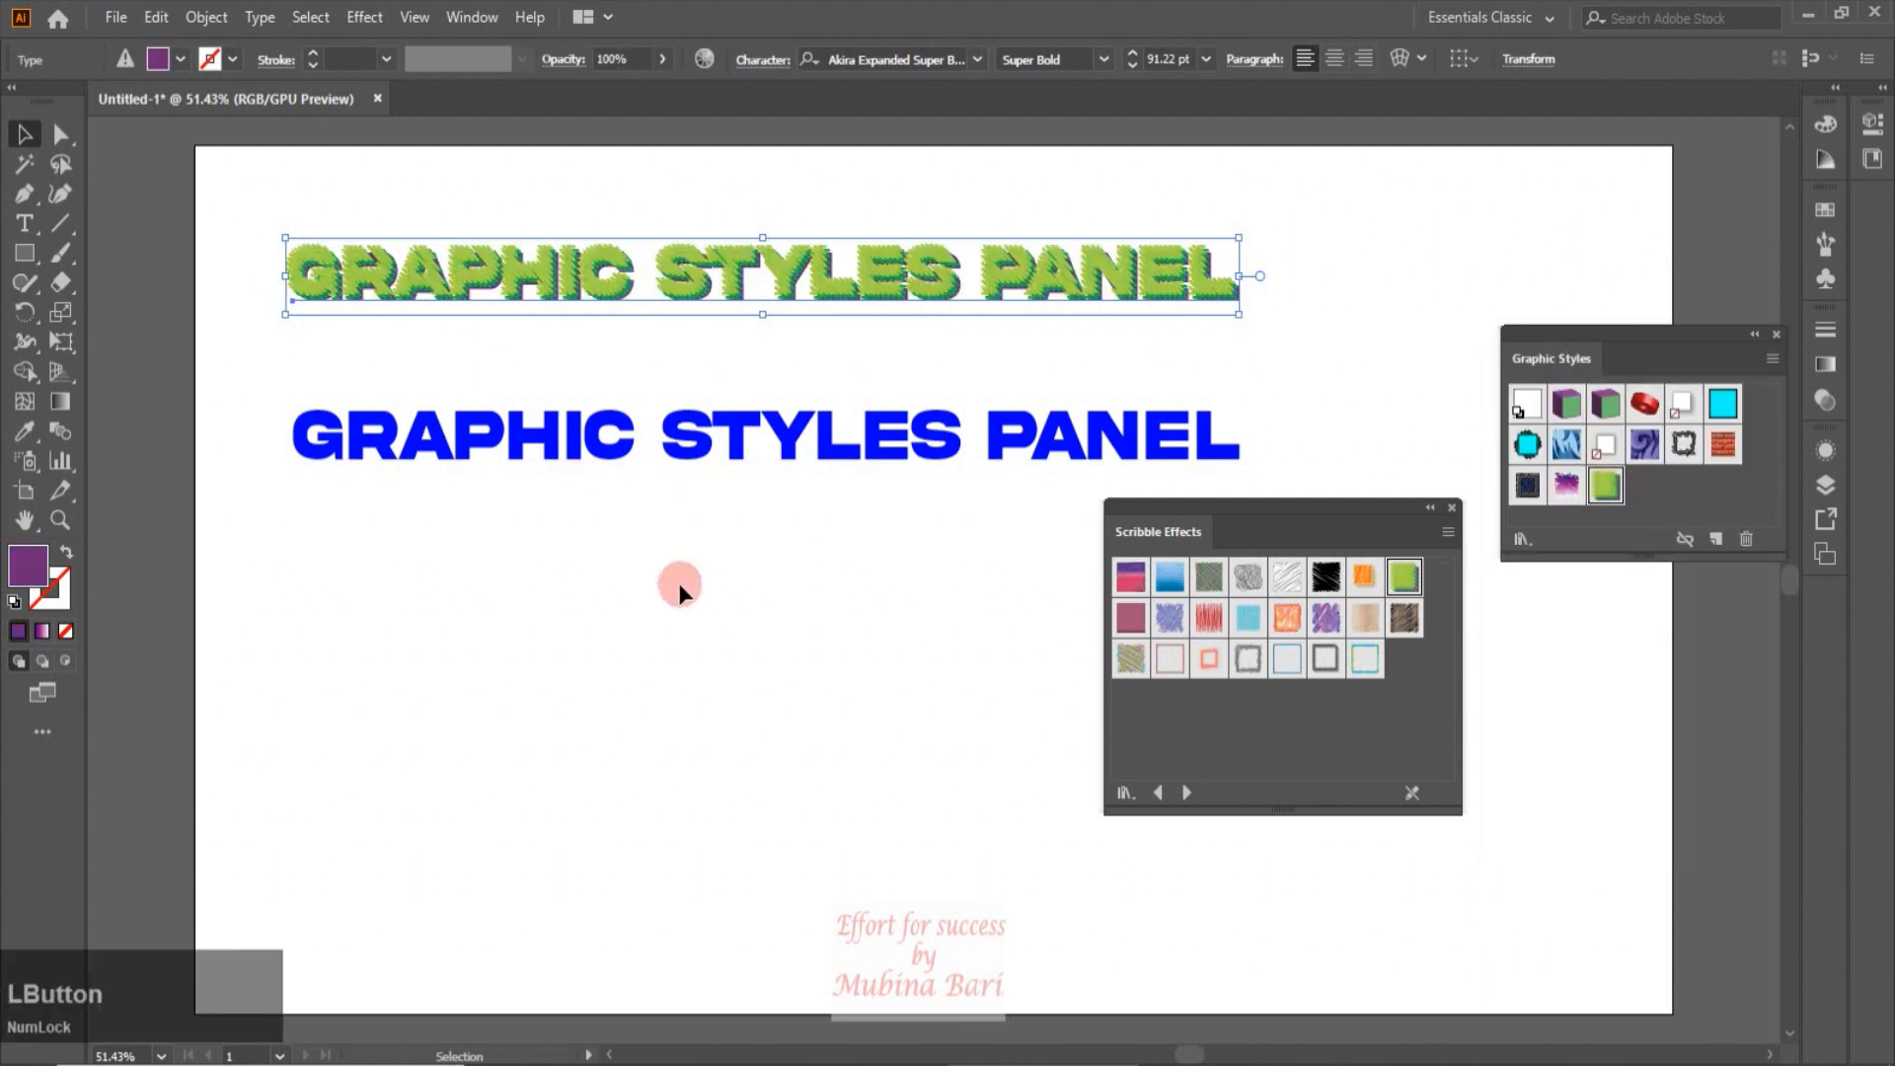
click(735, 618)
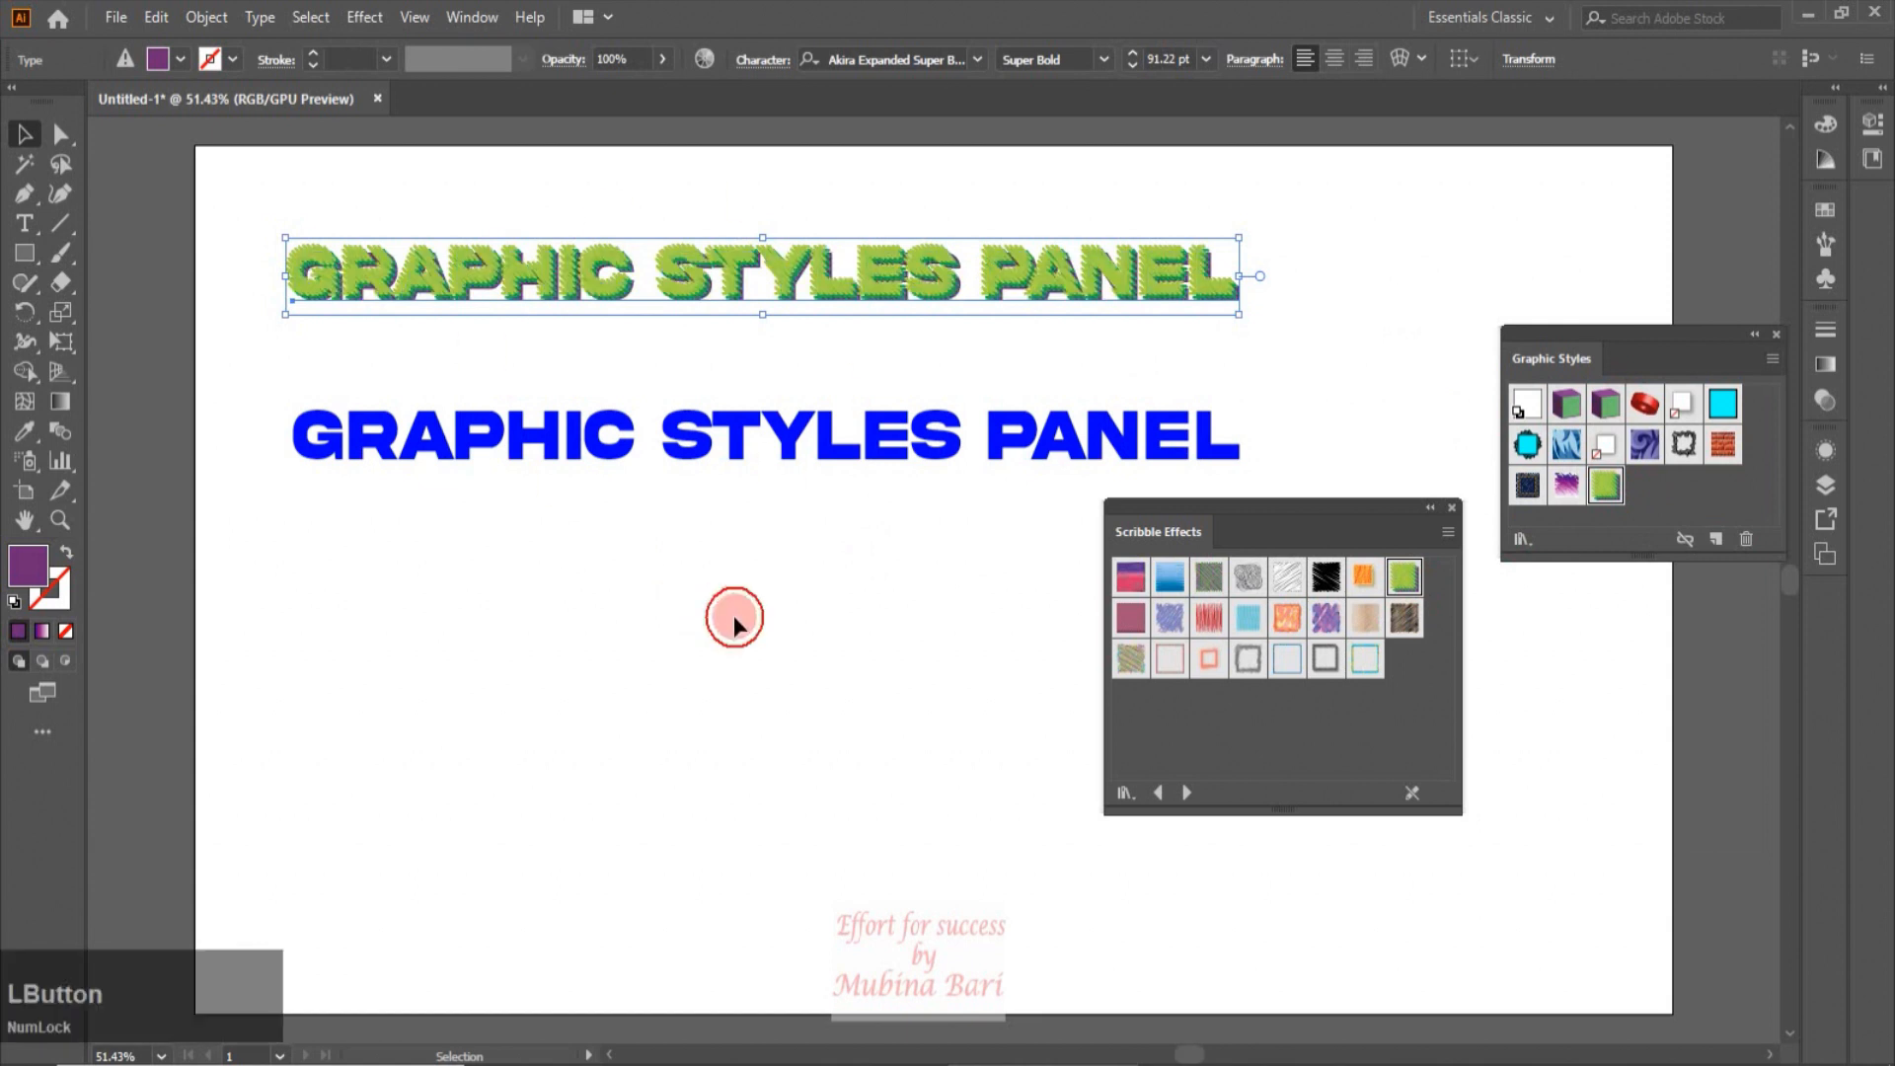
Step: Turn off Override Character Color, apply the green Scribble 8 style to the lower blue text line, and deselect it
click(1767, 352)
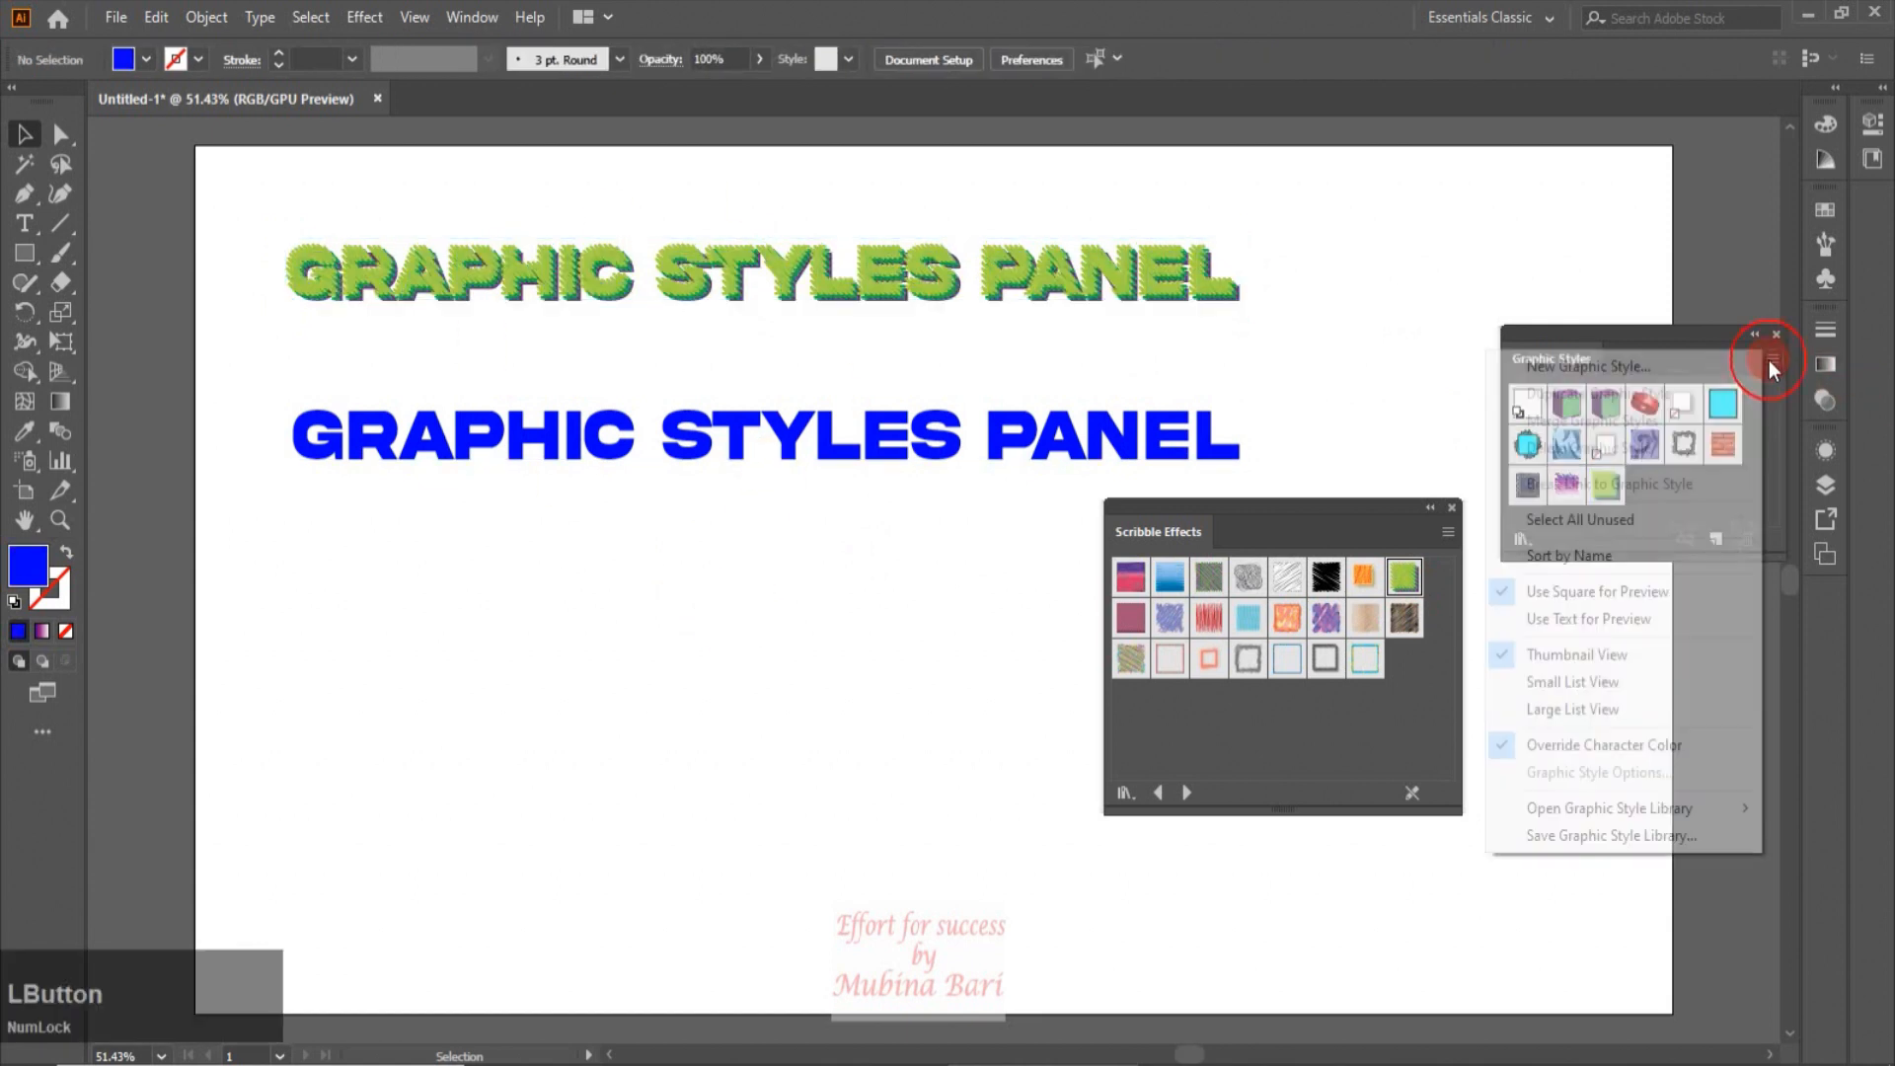
click(1579, 746)
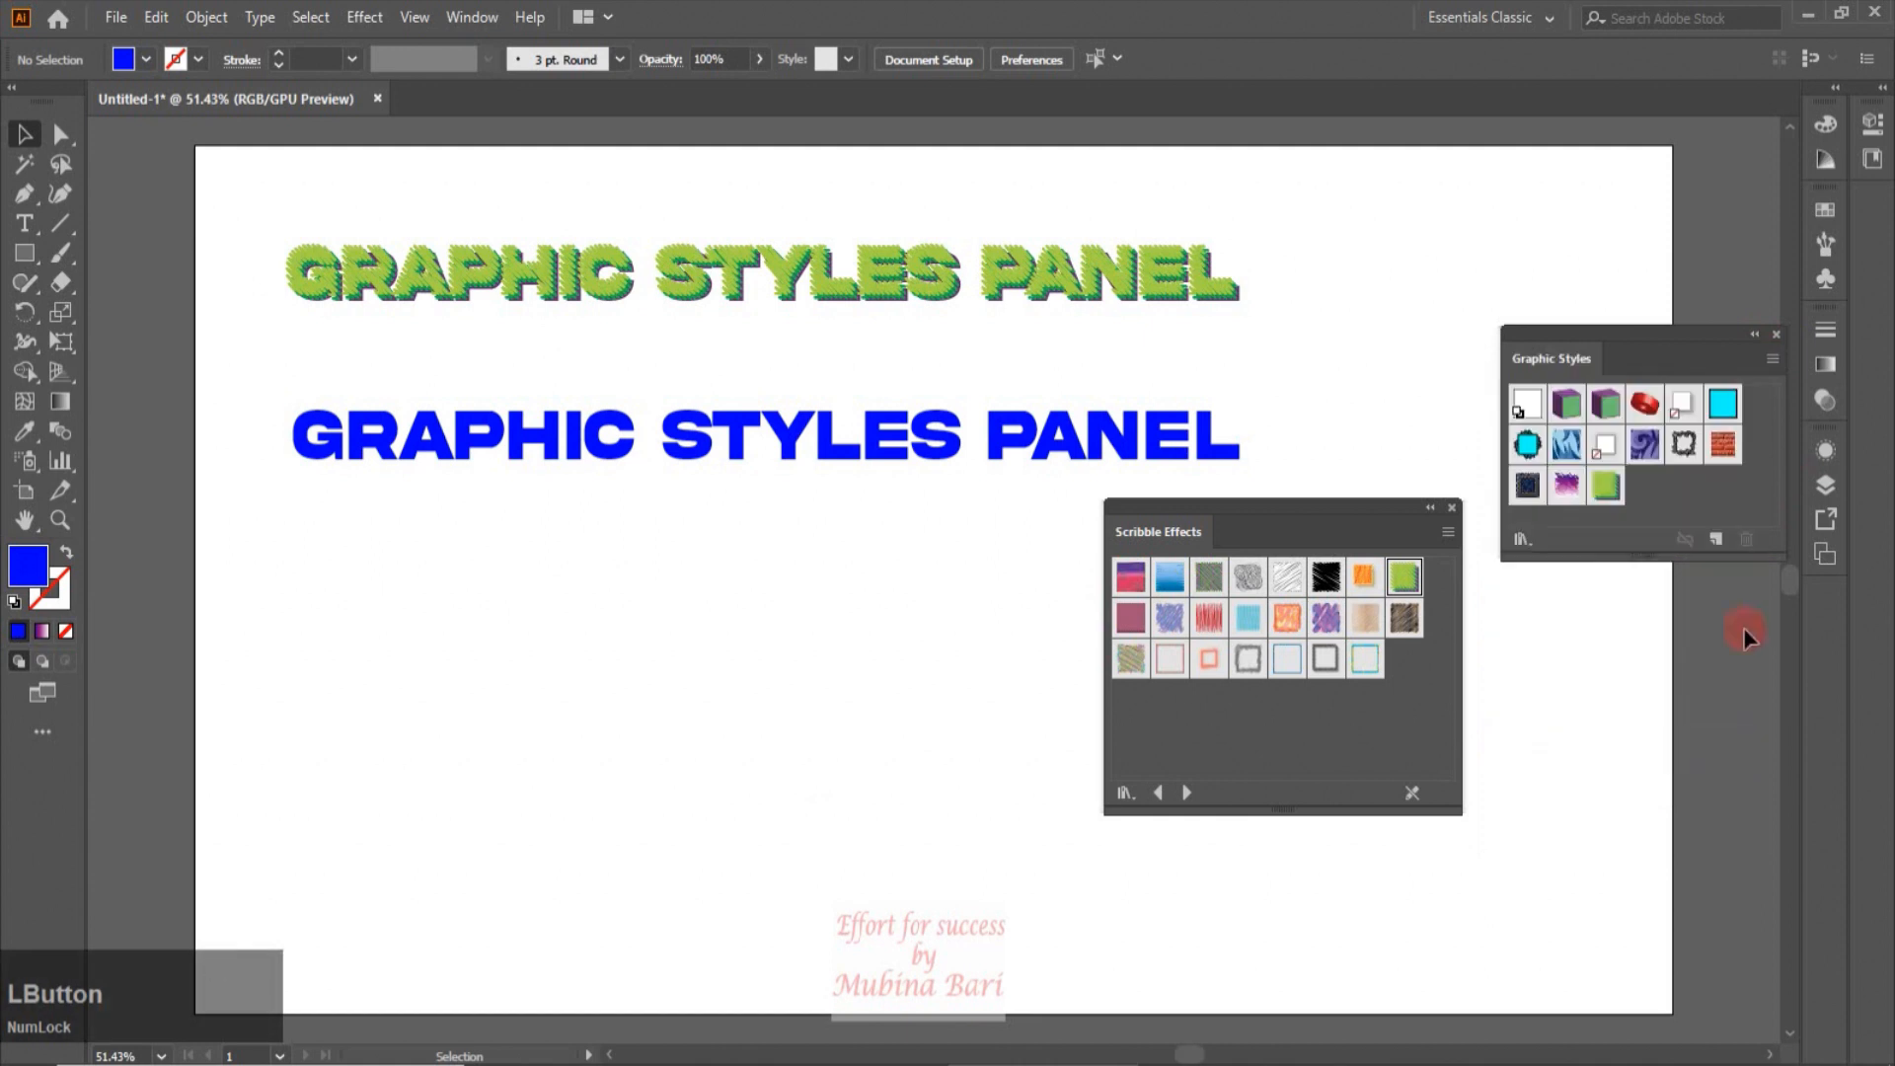
click(1007, 448)
click(1605, 488)
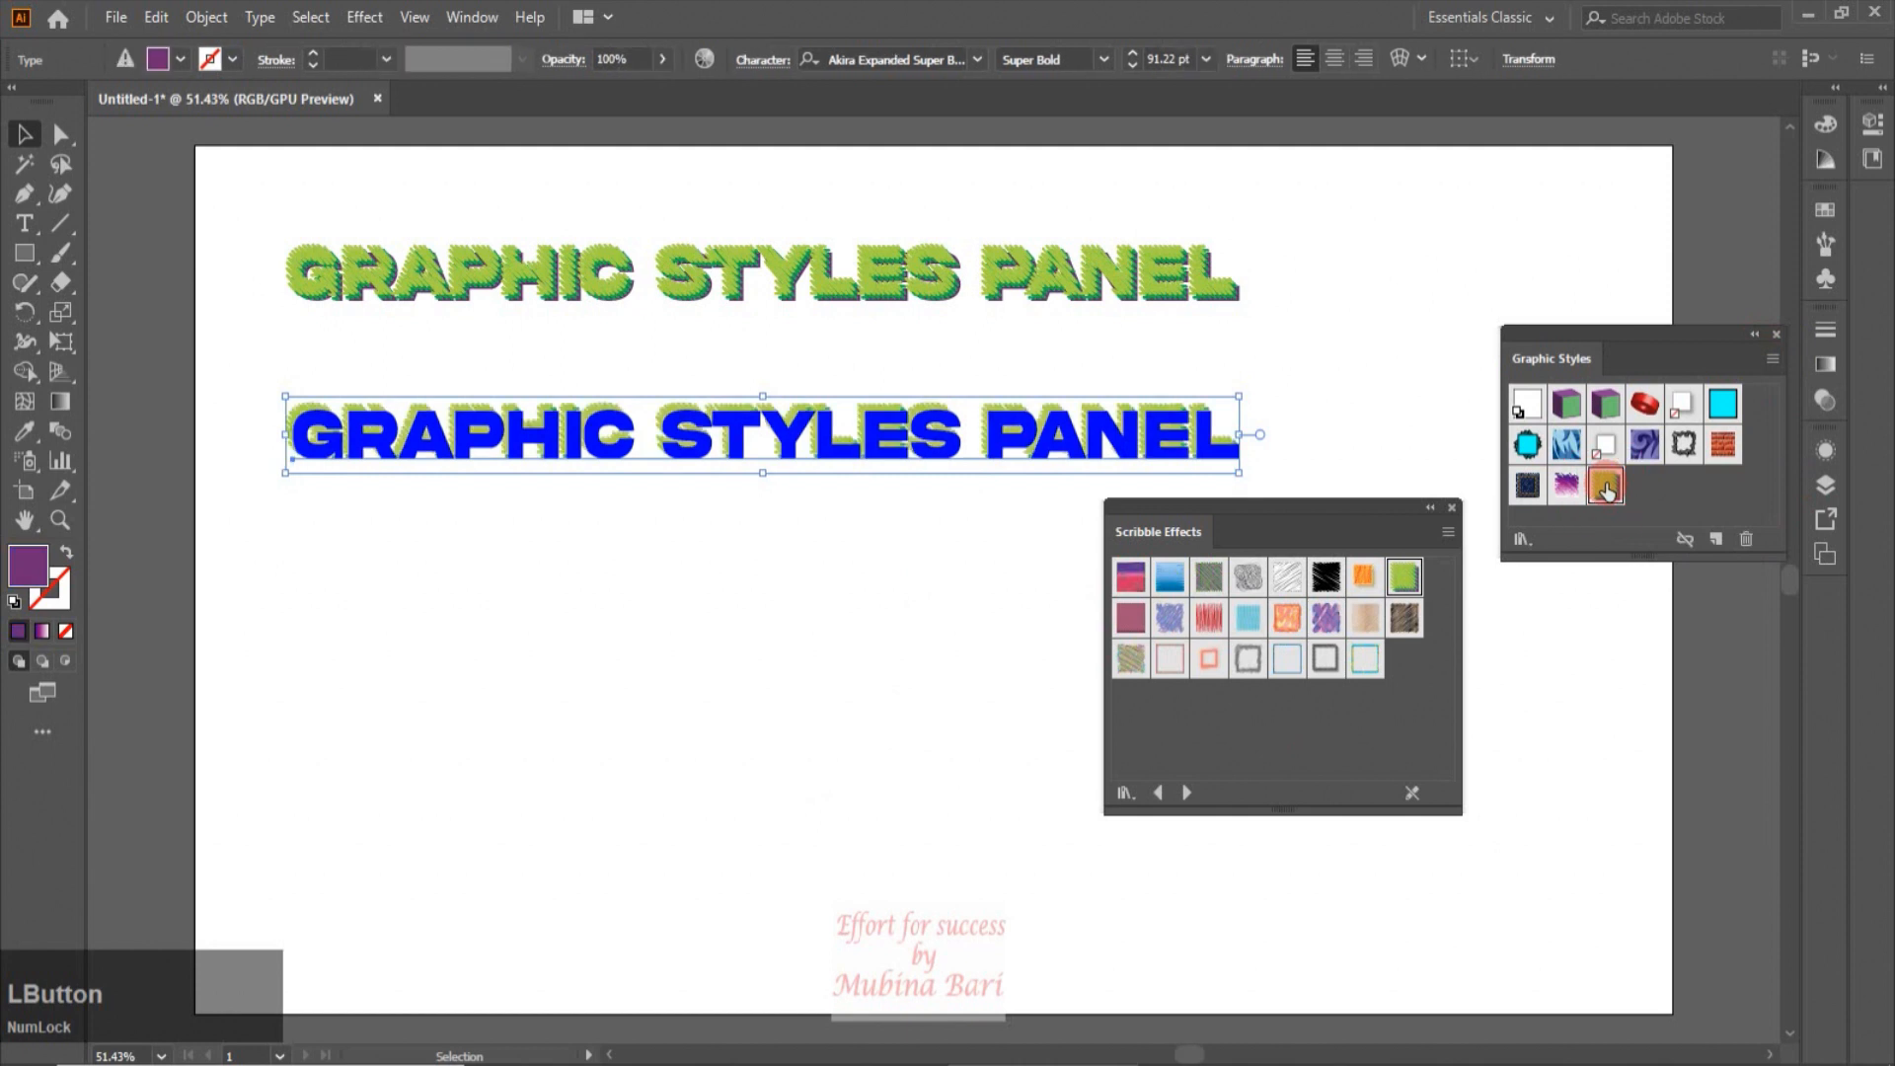
click(891, 492)
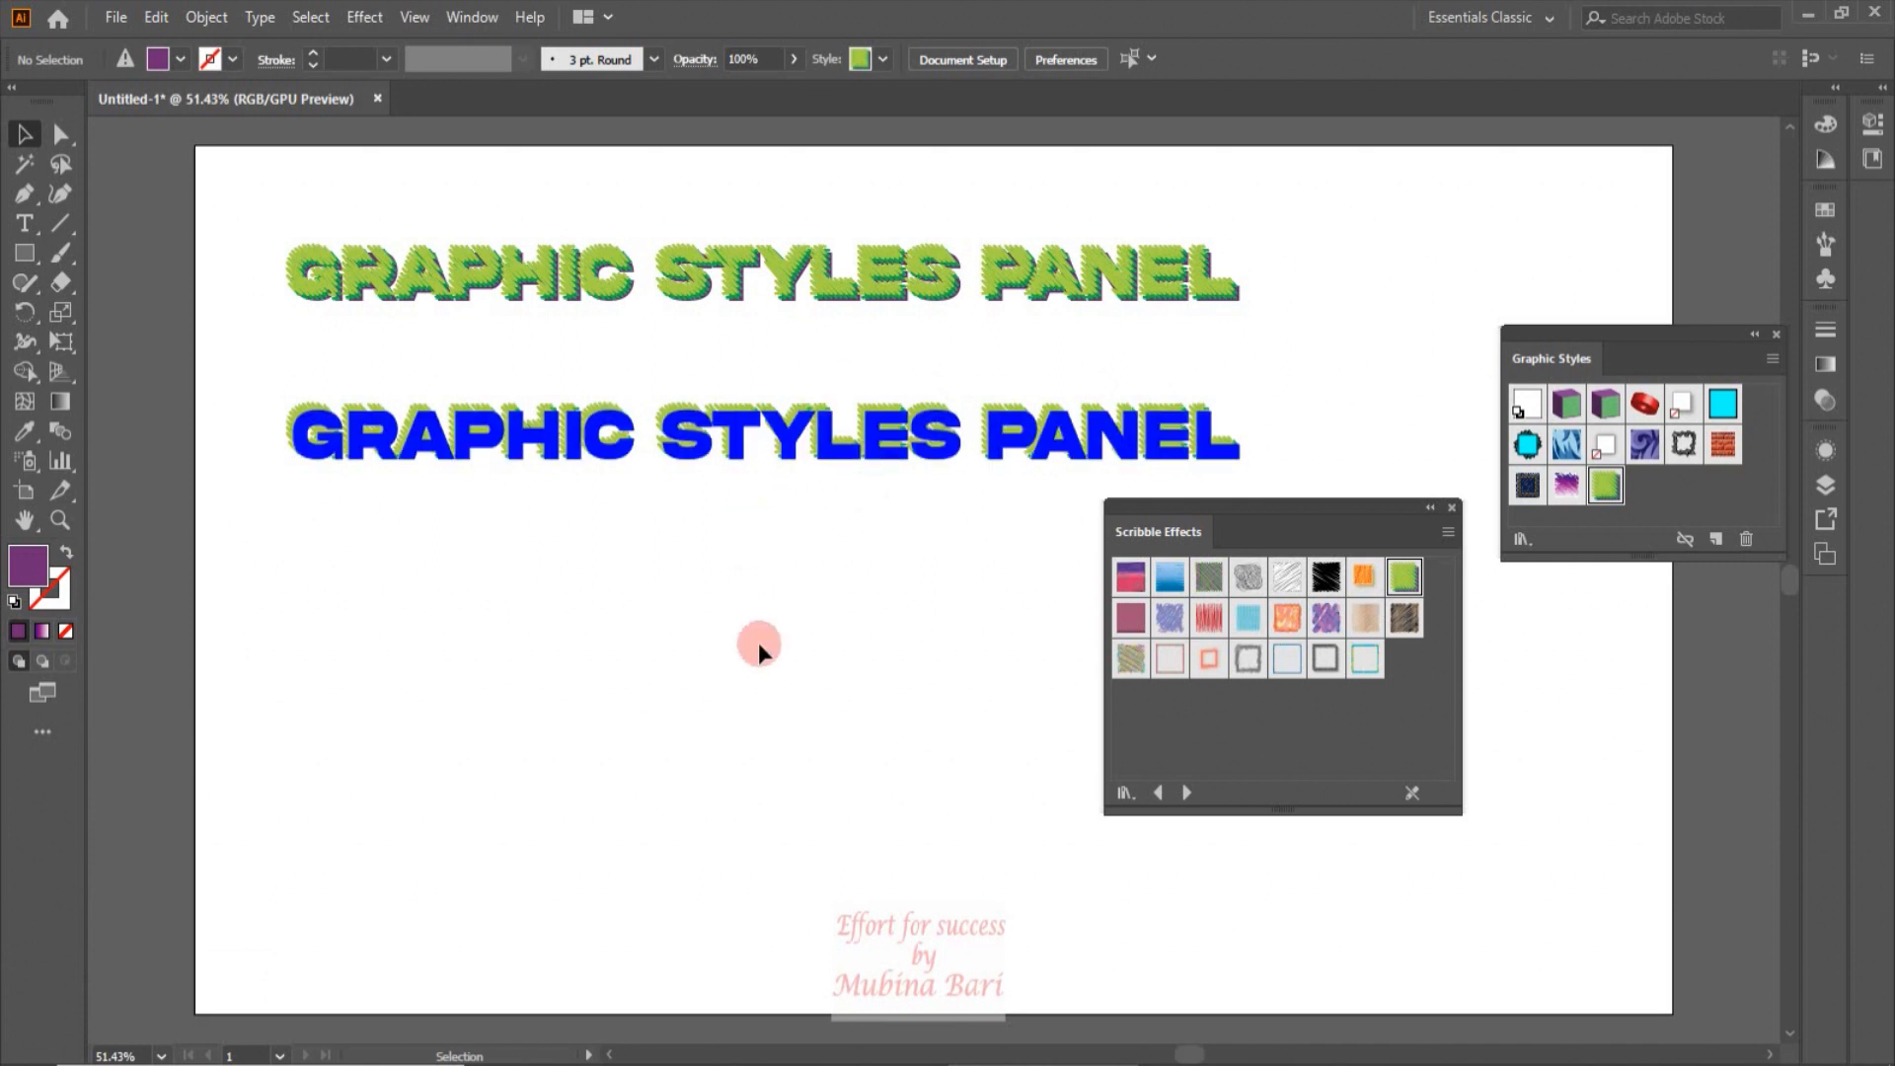
Step: Try applying the purple gradient graphic style to the lower text line
click(1567, 484)
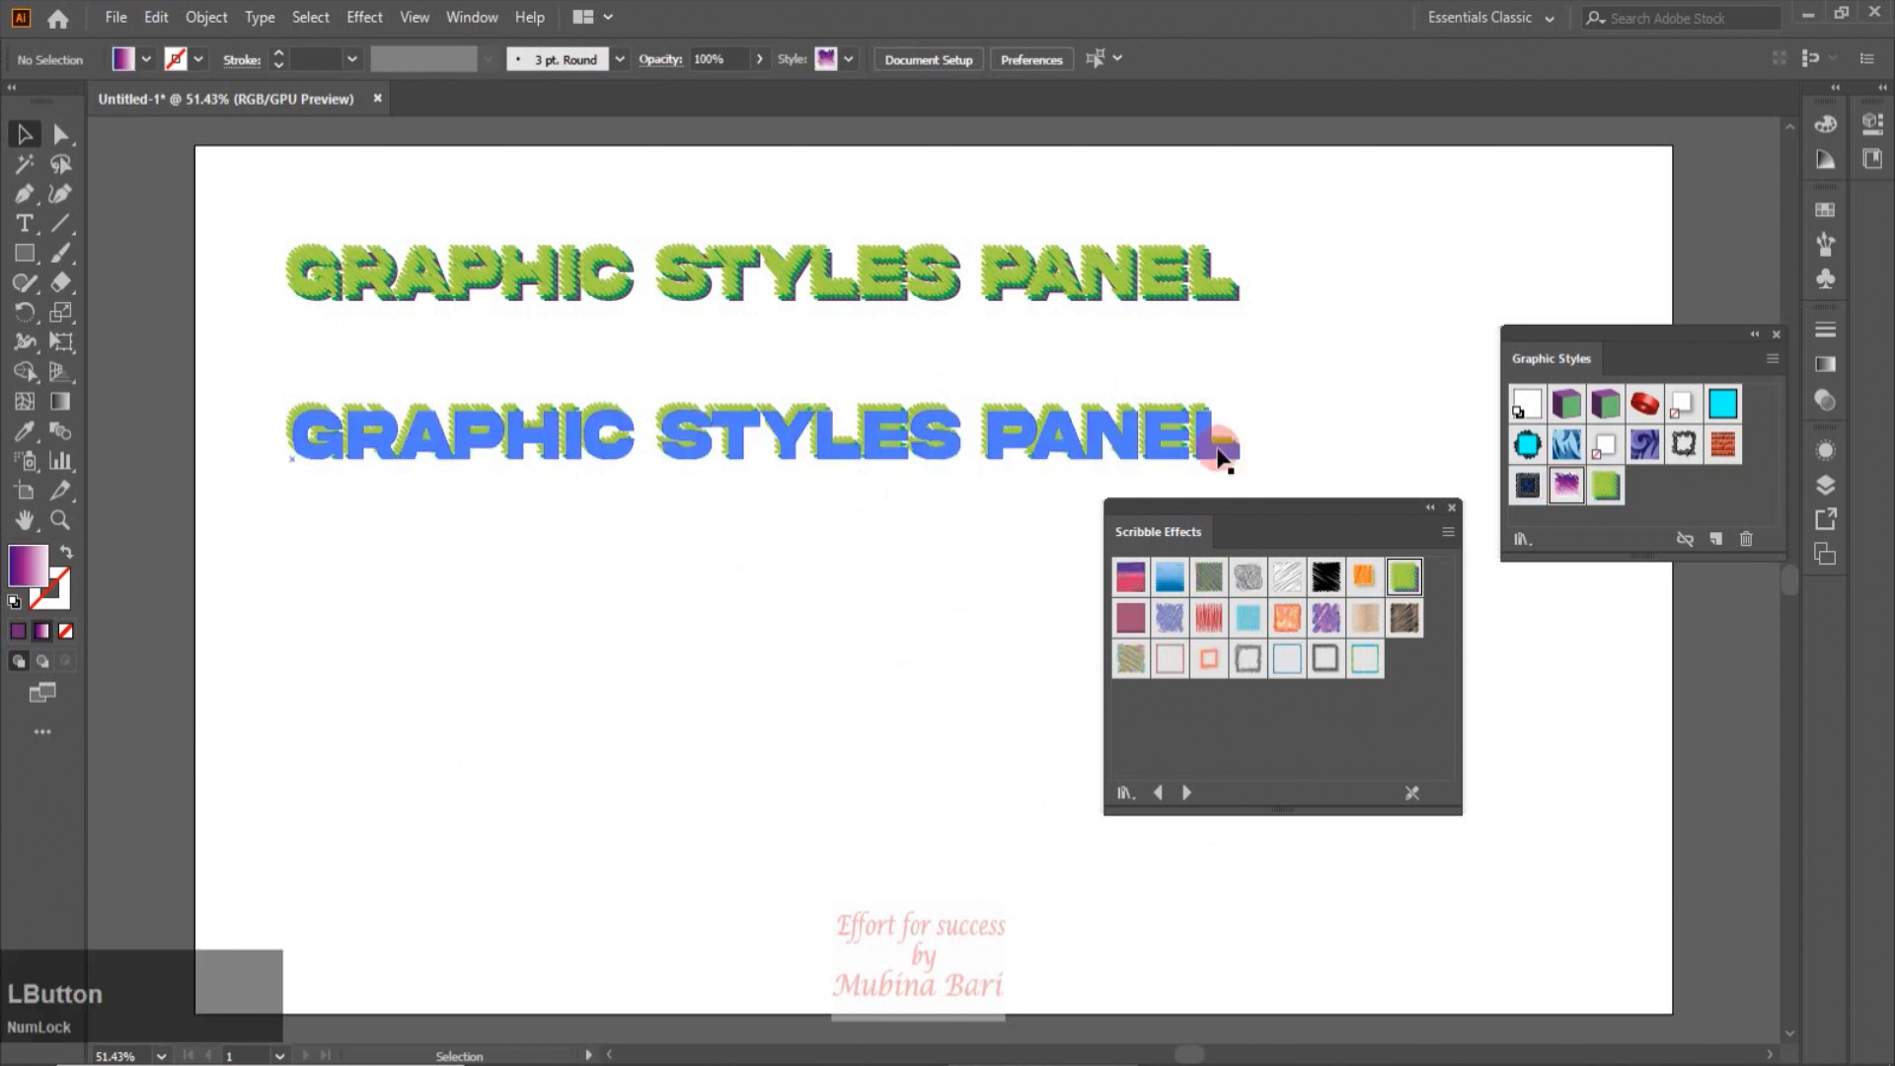
click(1190, 457)
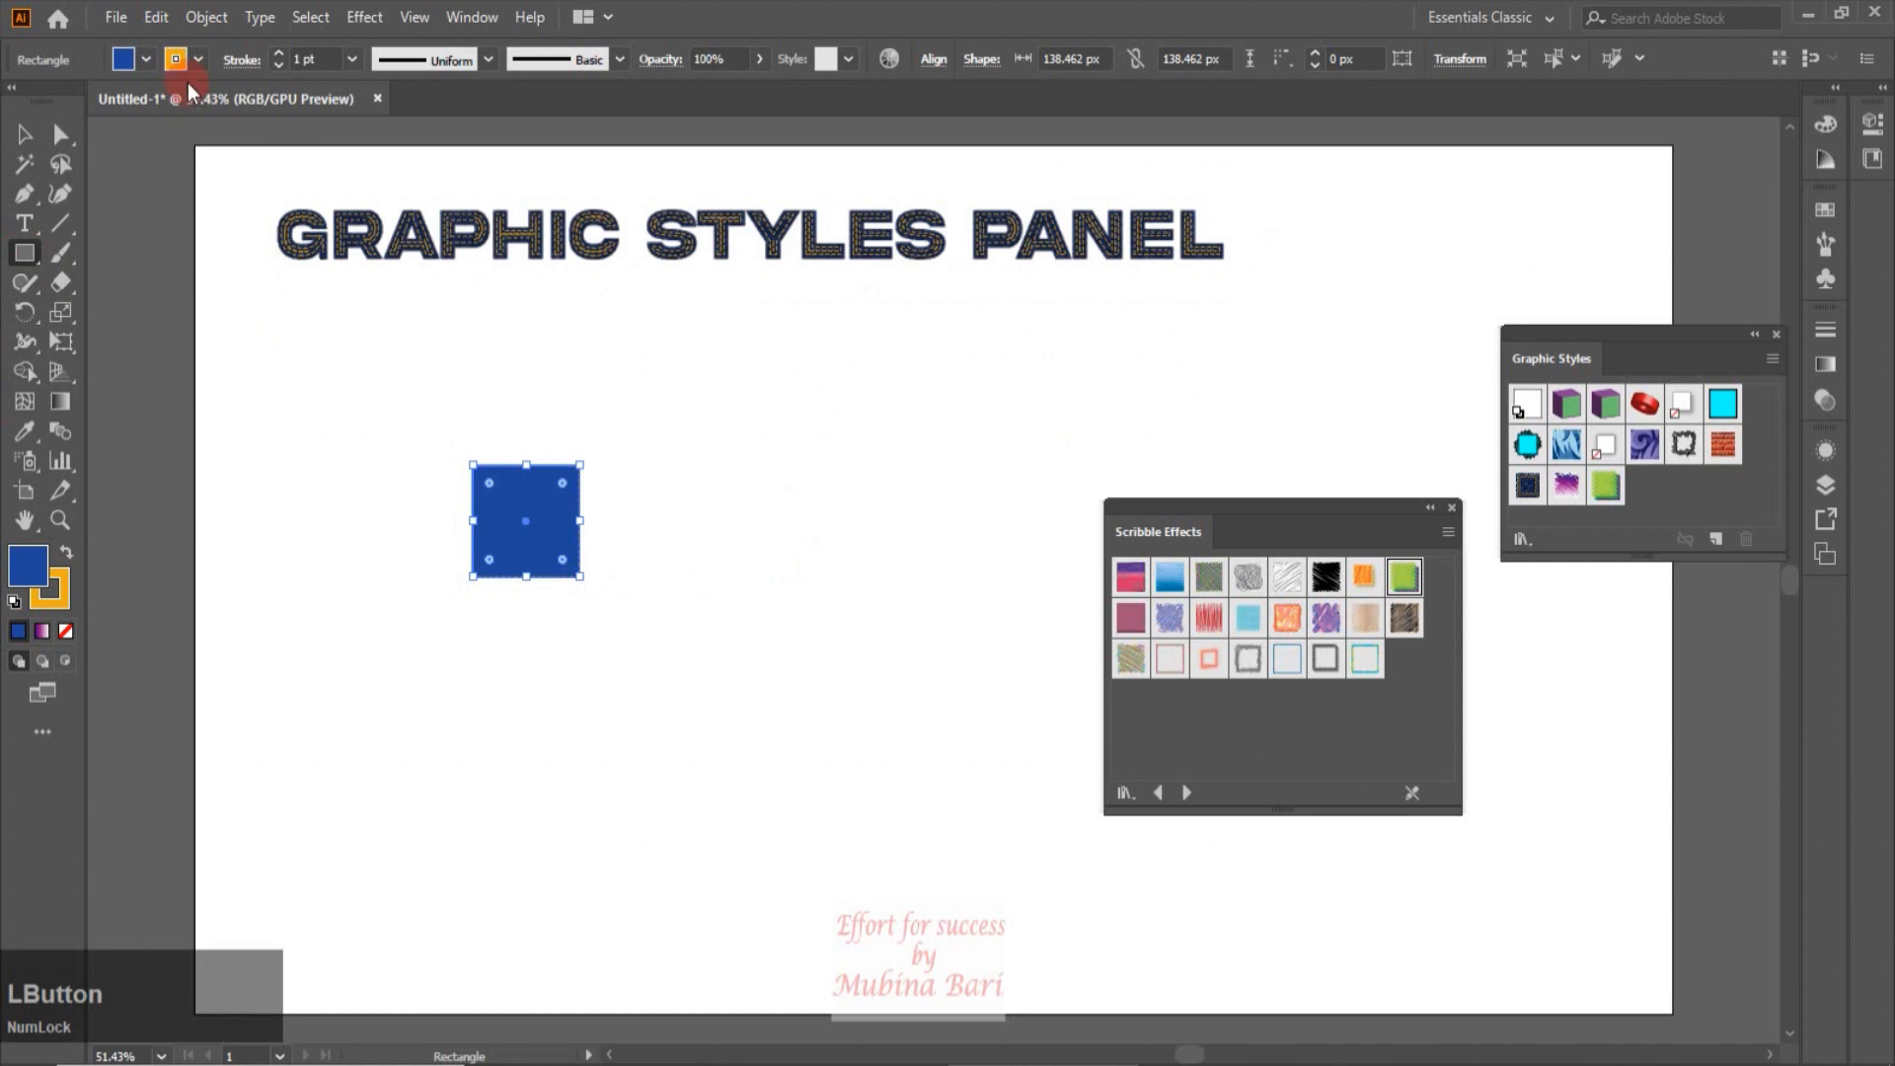
Step: Fill the blue square with crimson and bloat it into a four-petal flower with the Pucker & Bloat effect
click(147, 59)
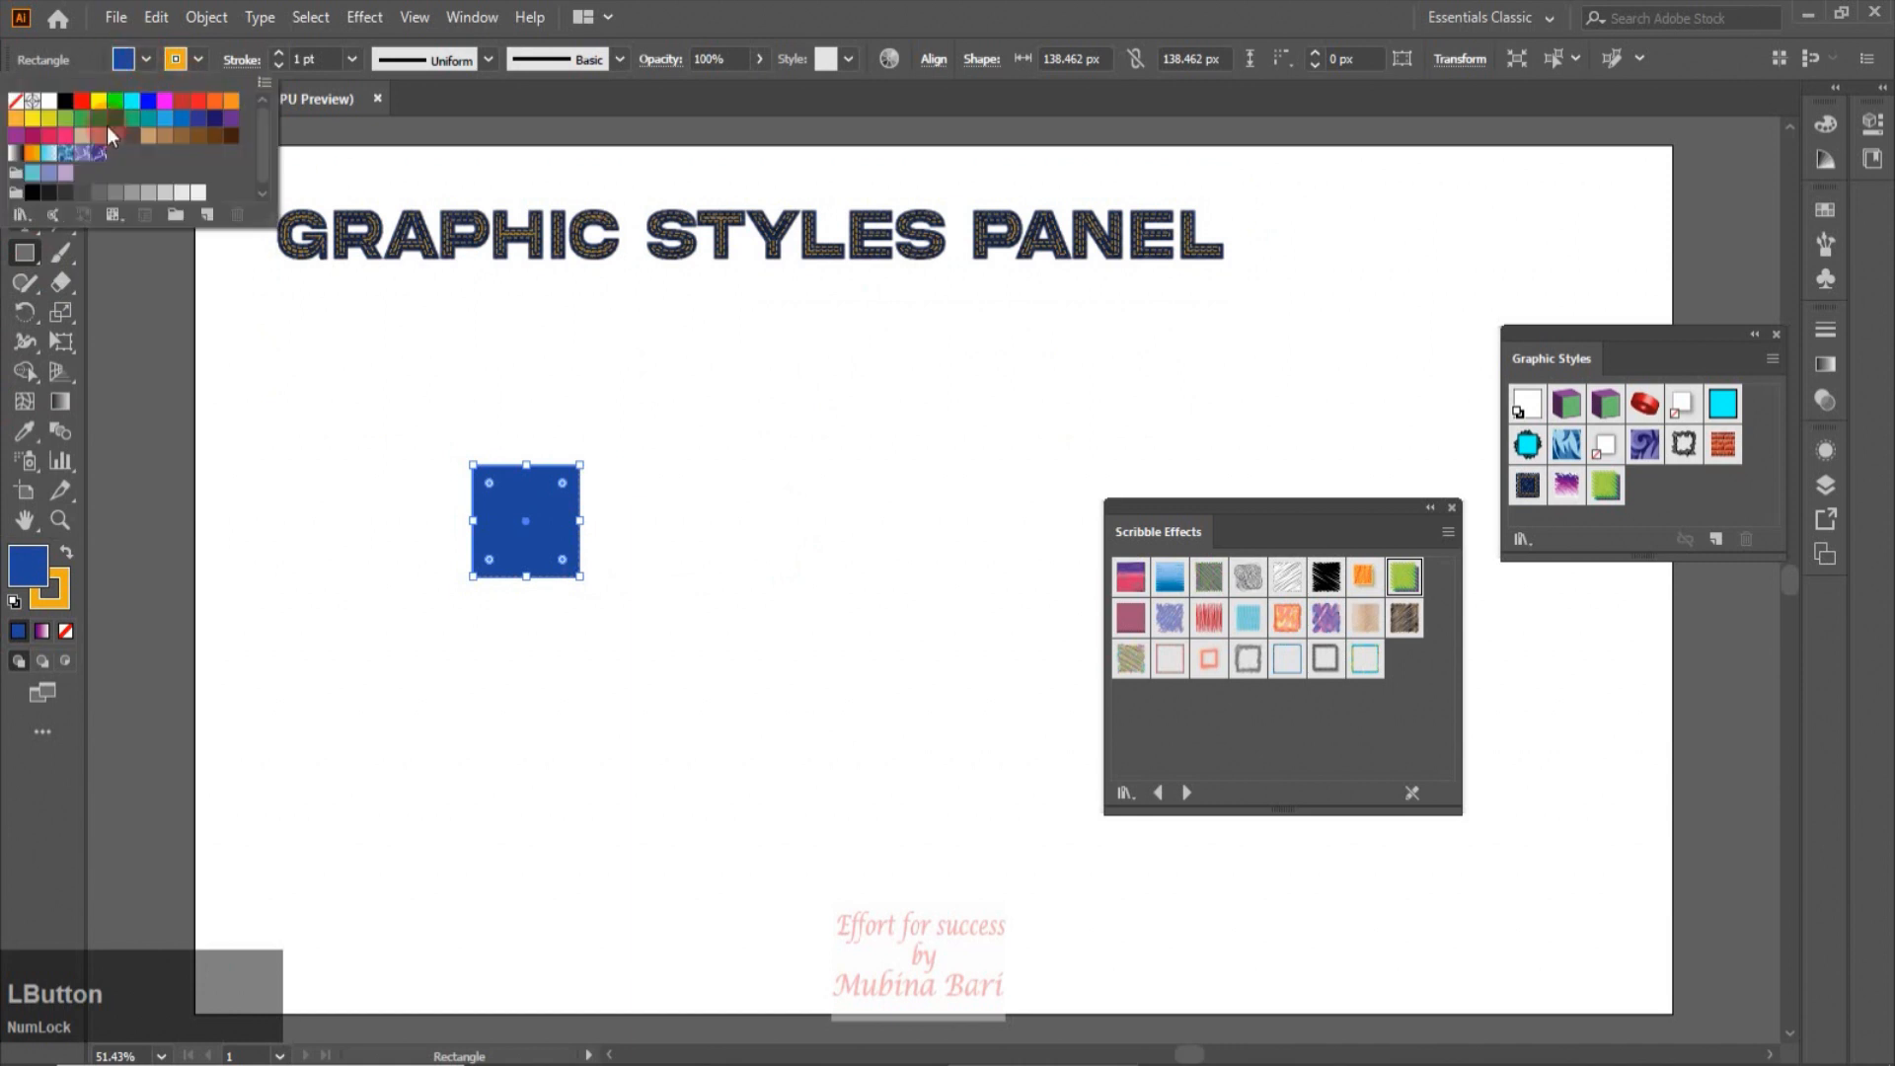
click(47, 135)
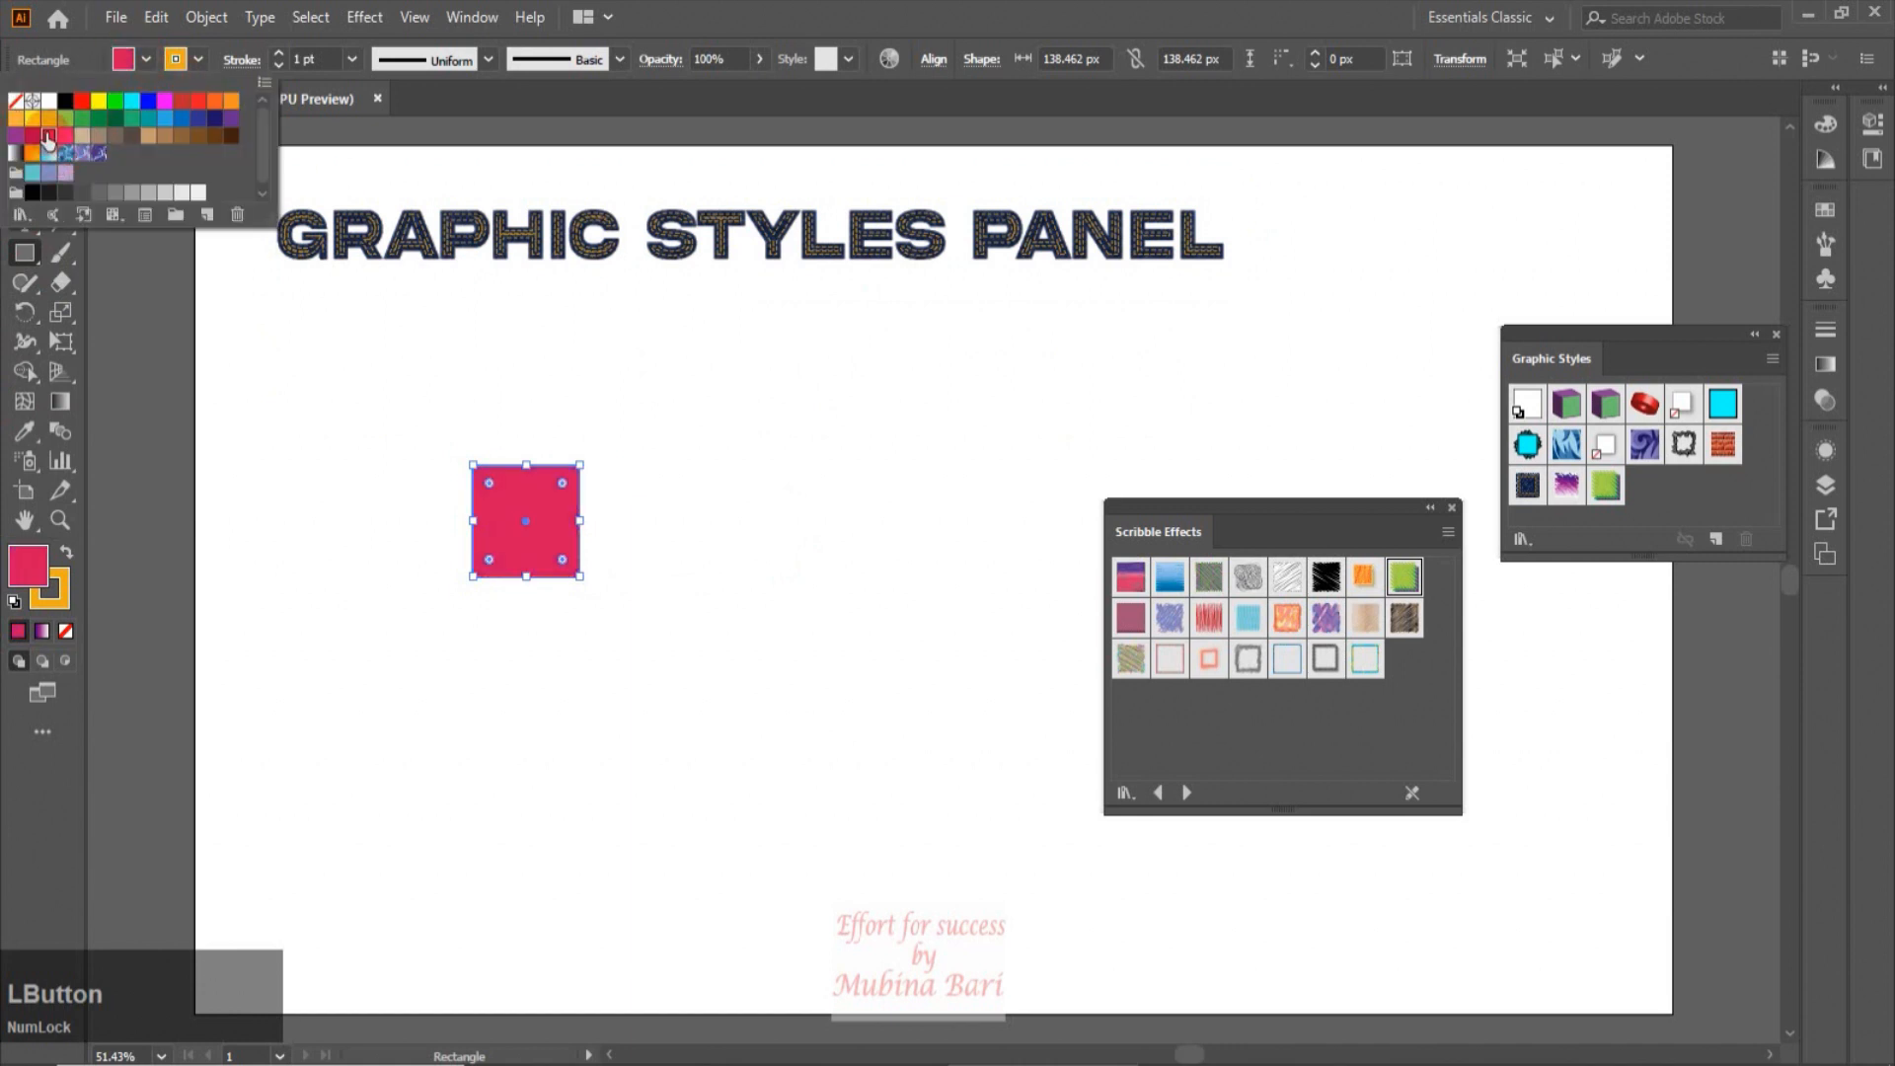
click(359, 17)
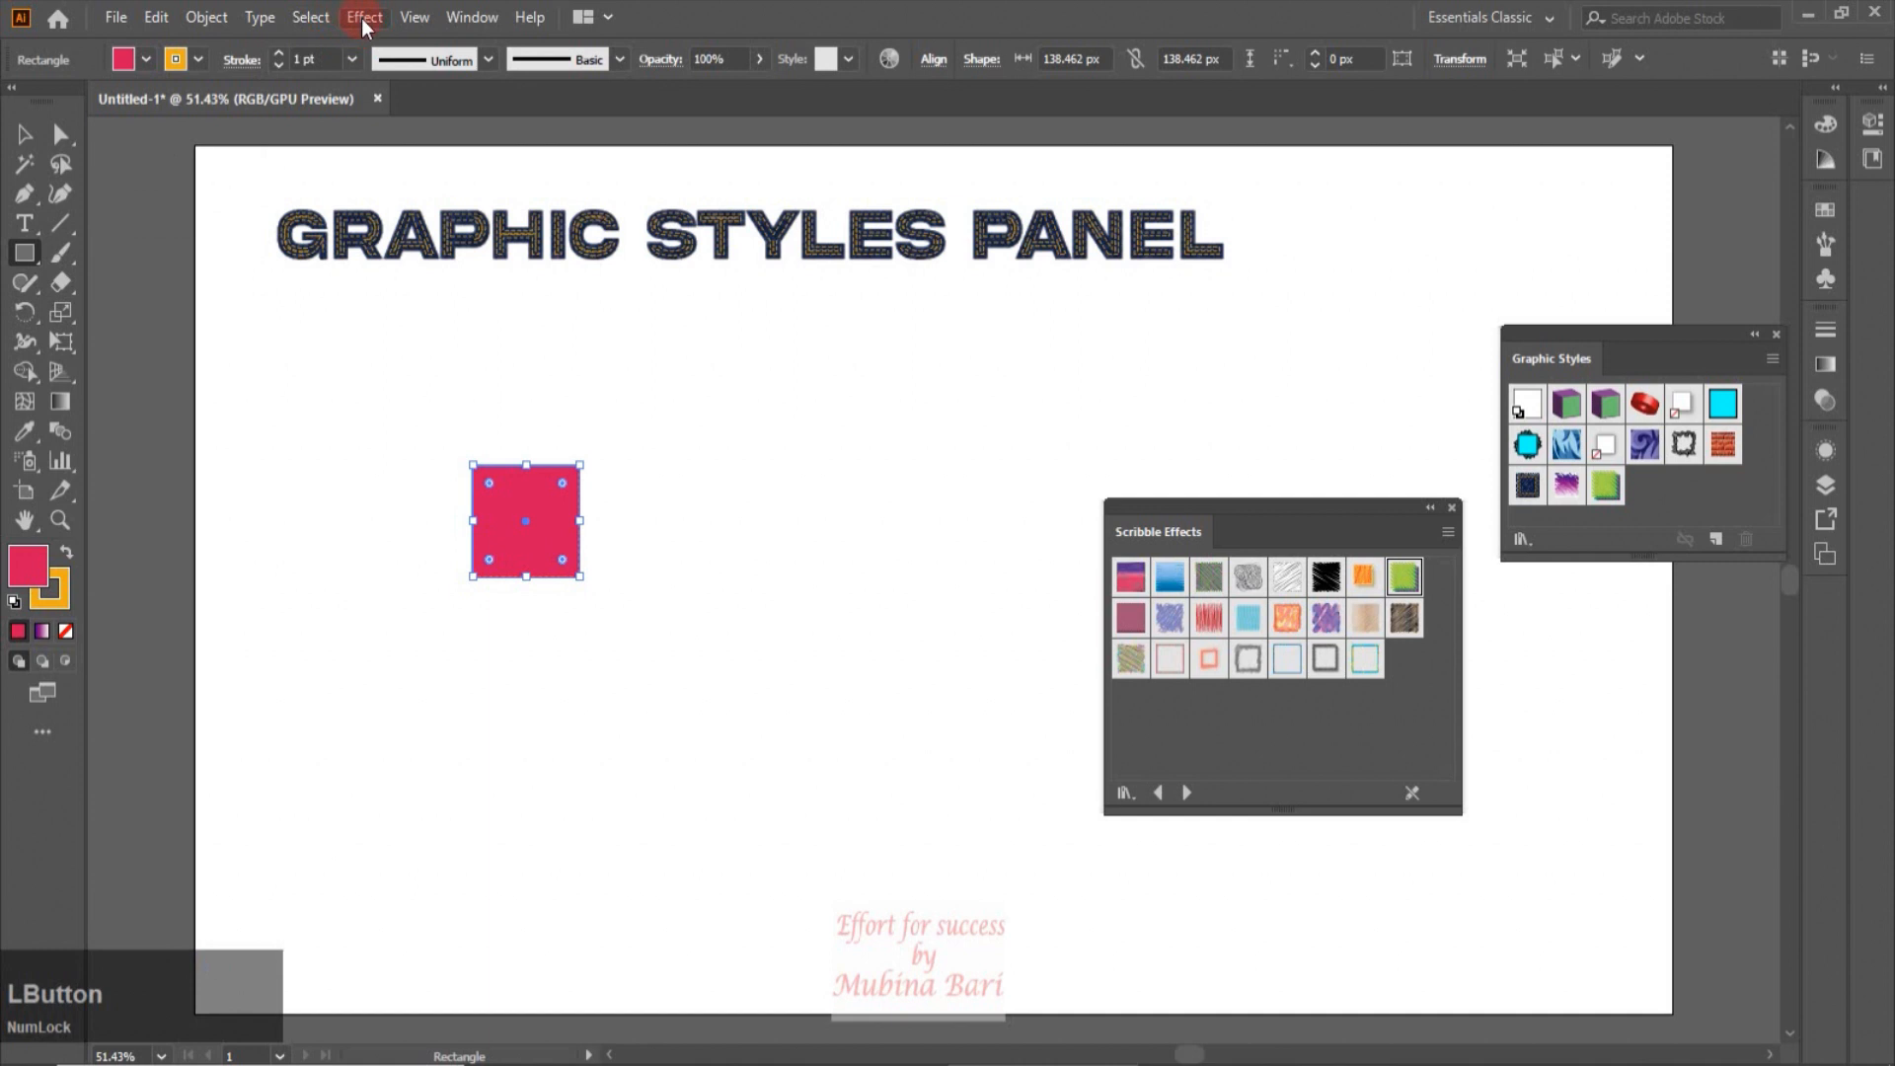
mouse_move(412, 215)
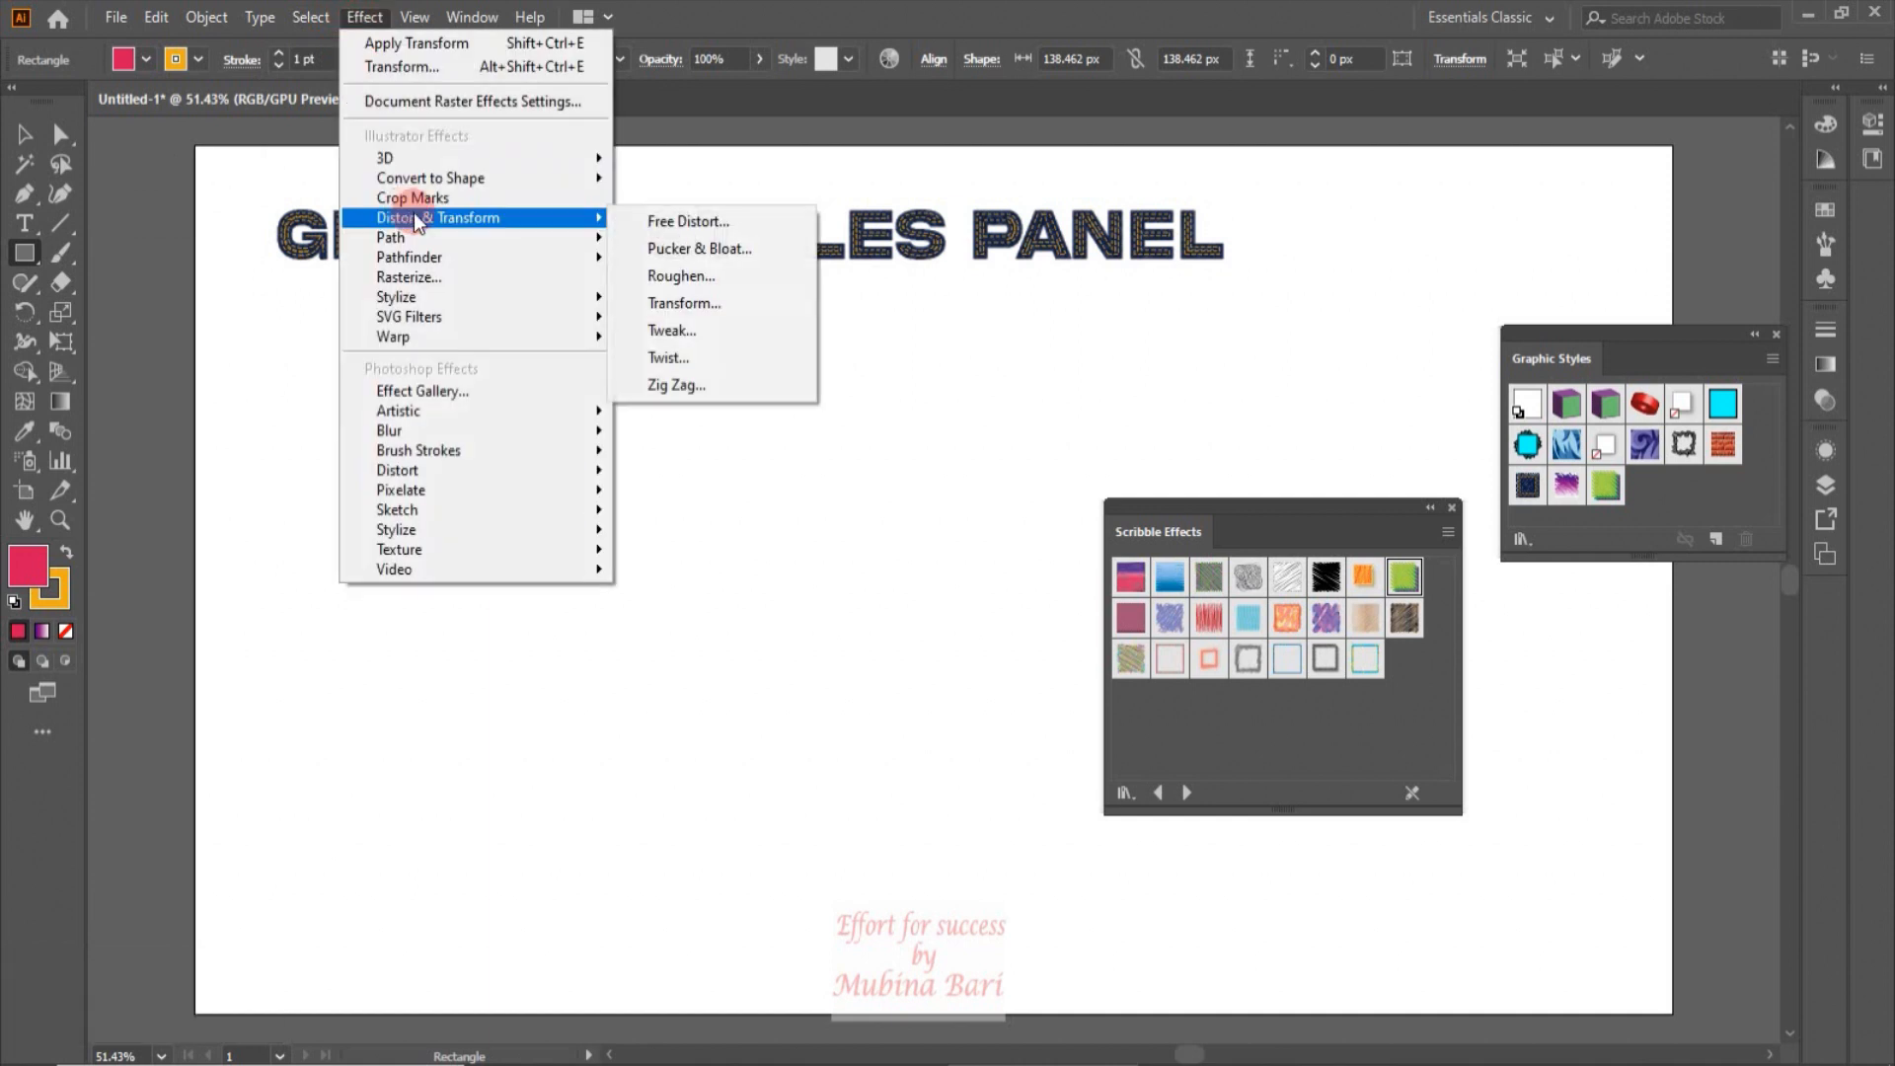
click(703, 250)
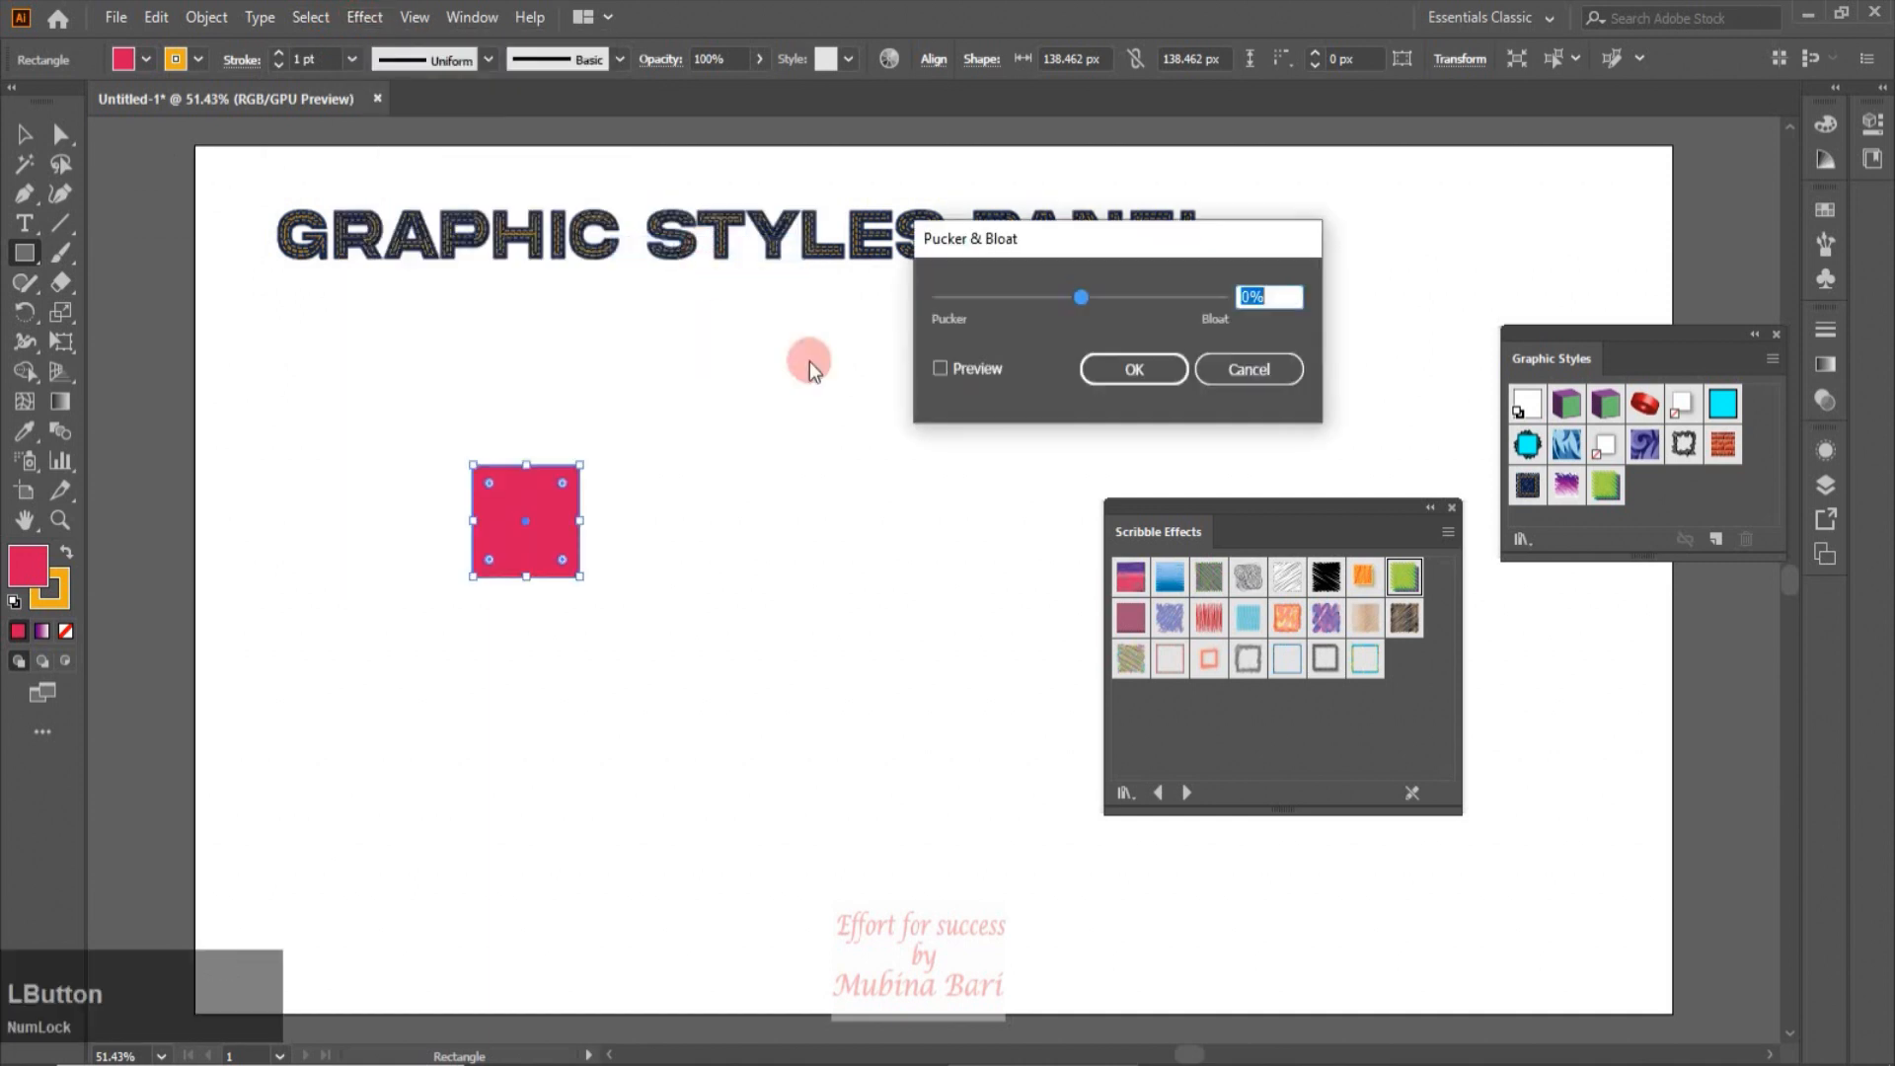
click(1159, 301)
click(940, 367)
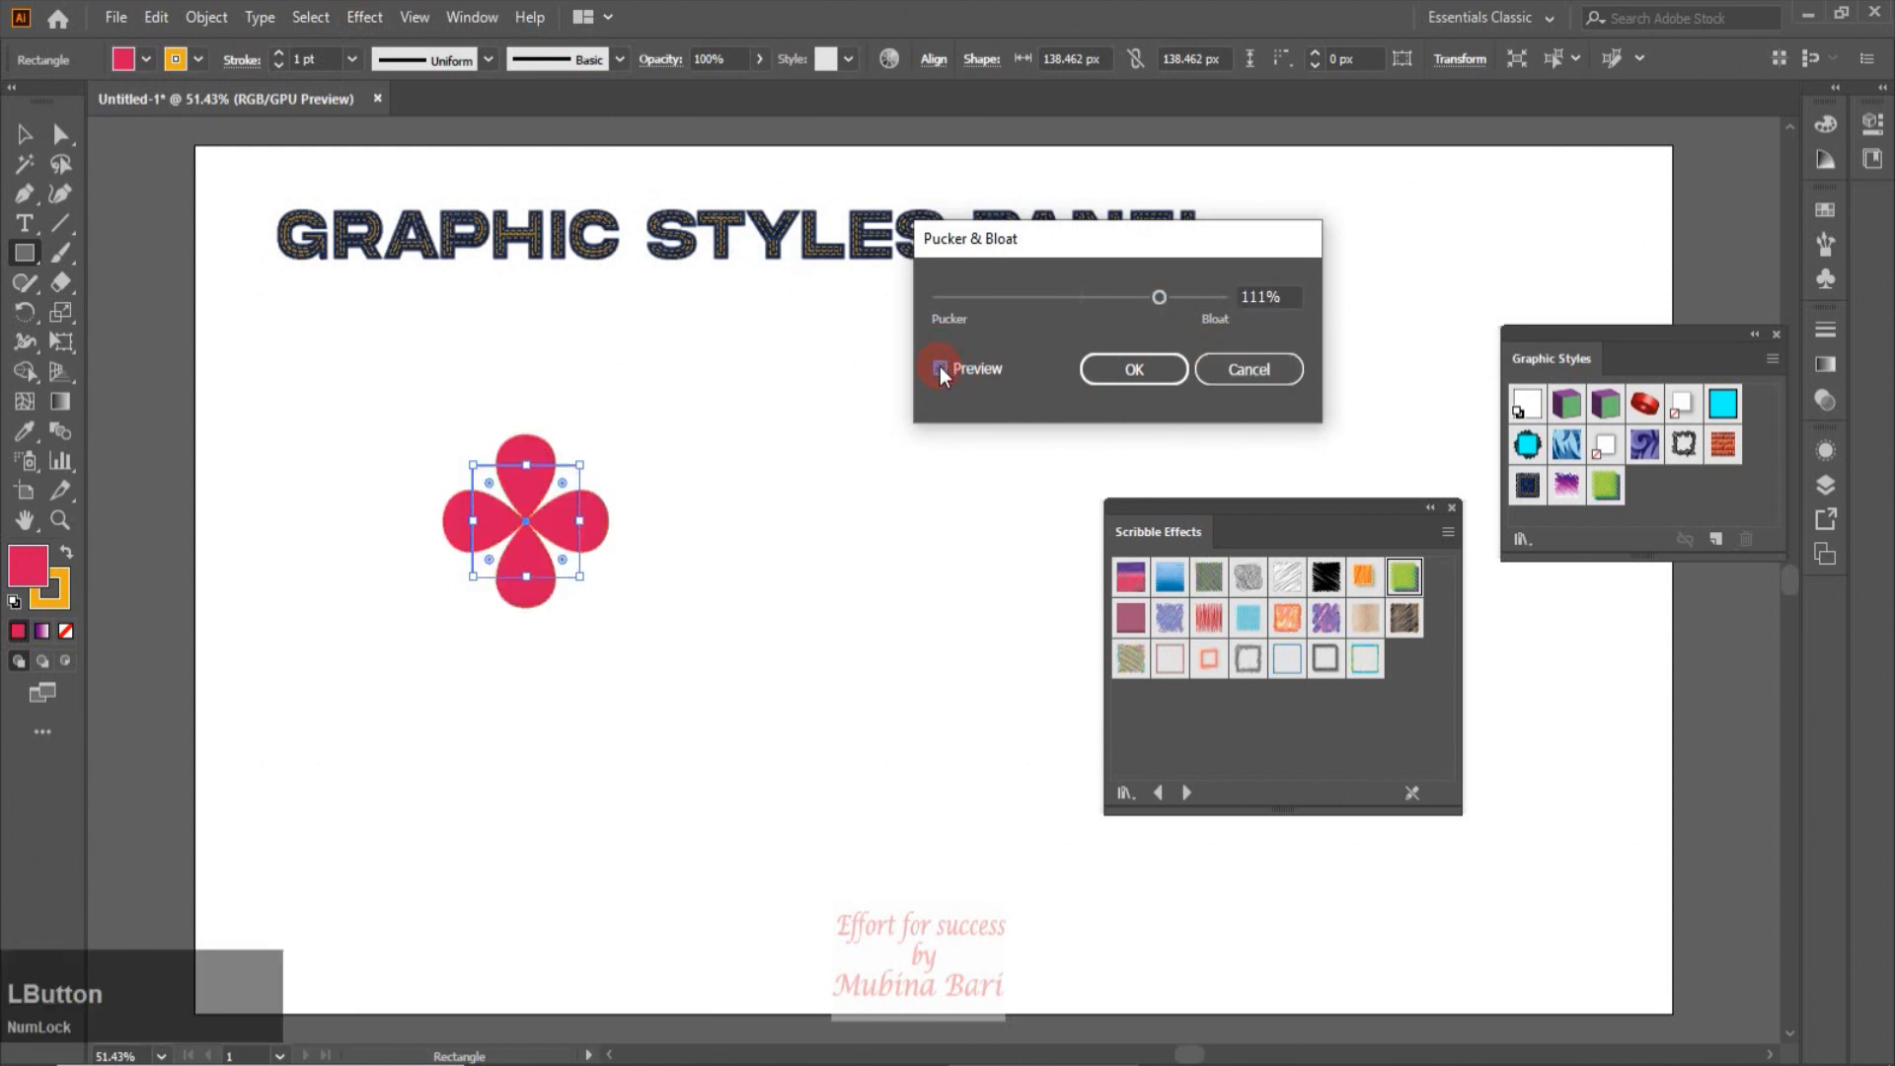
drag(1159, 306, 1211, 297)
click(1125, 371)
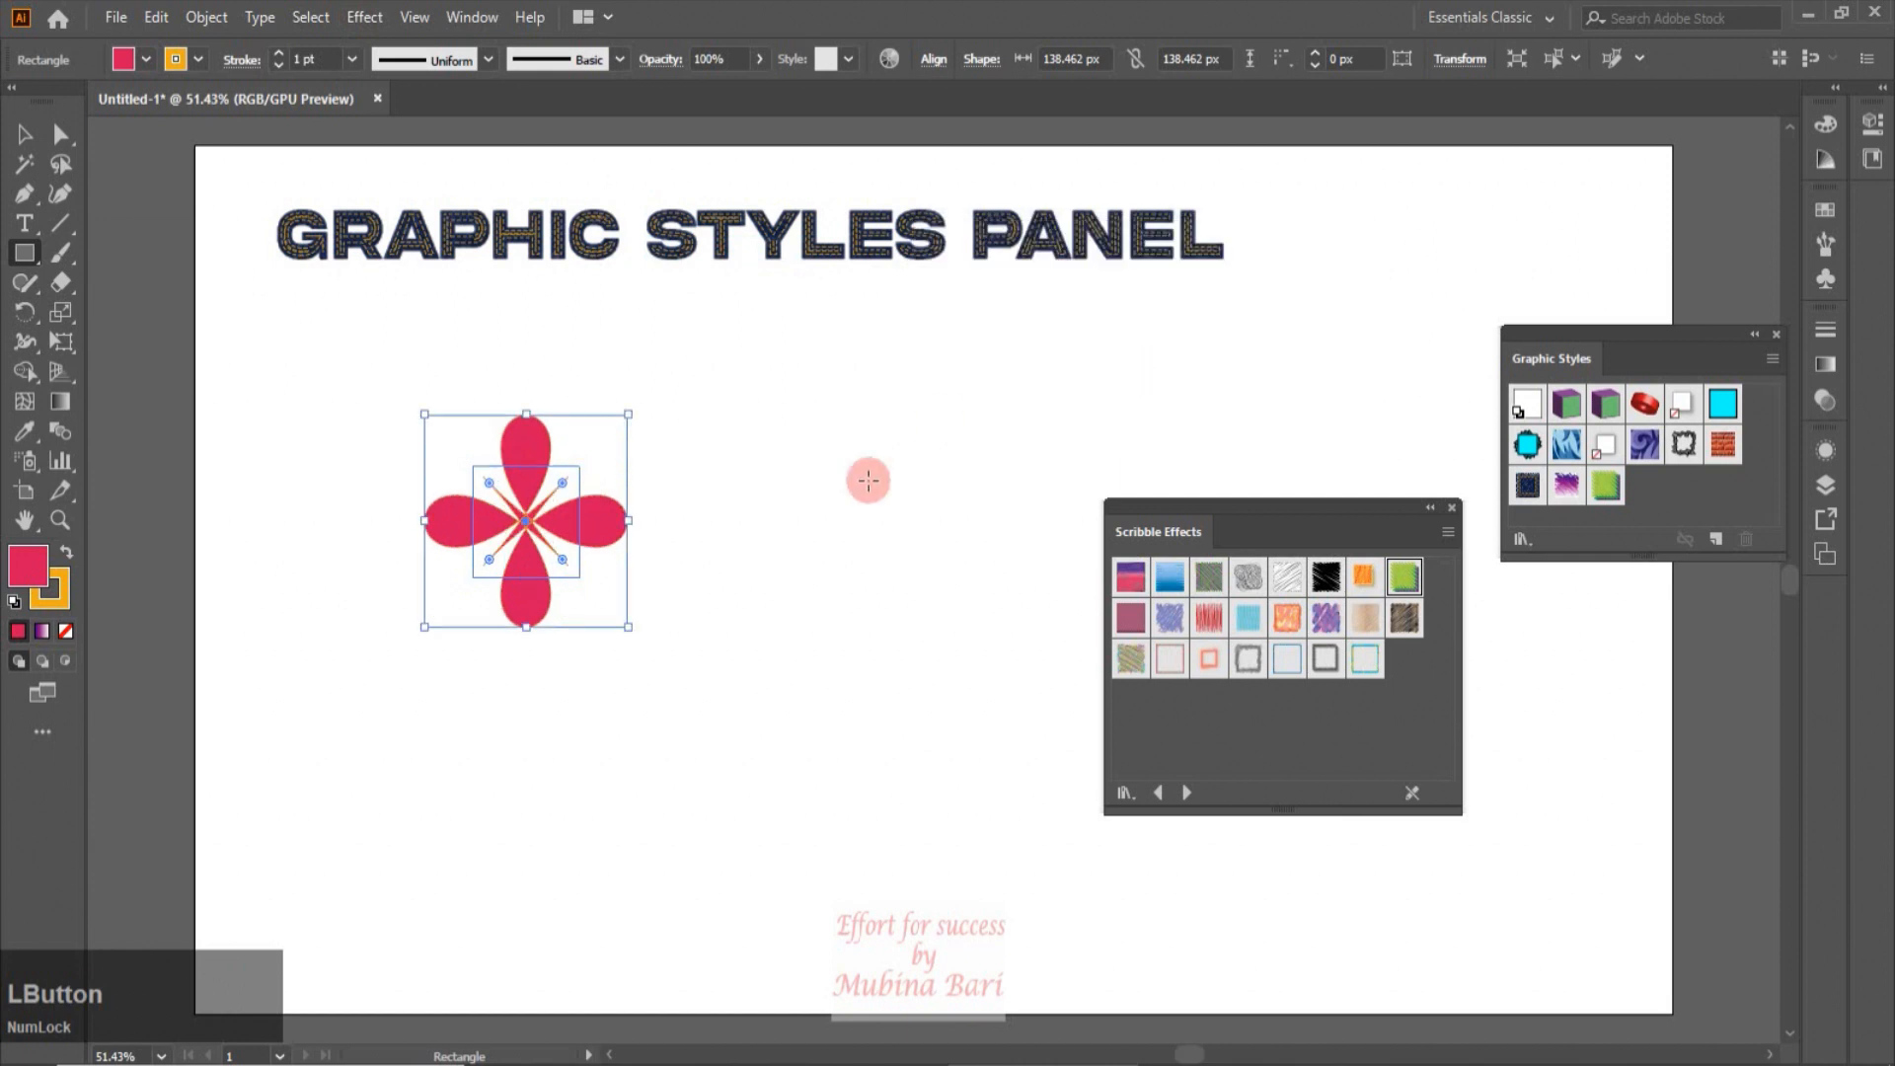
Step: Add the crimson flower's appearance to the document's graphic styles as a new style
click(24, 135)
drag(594, 508, 1670, 484)
click(1684, 446)
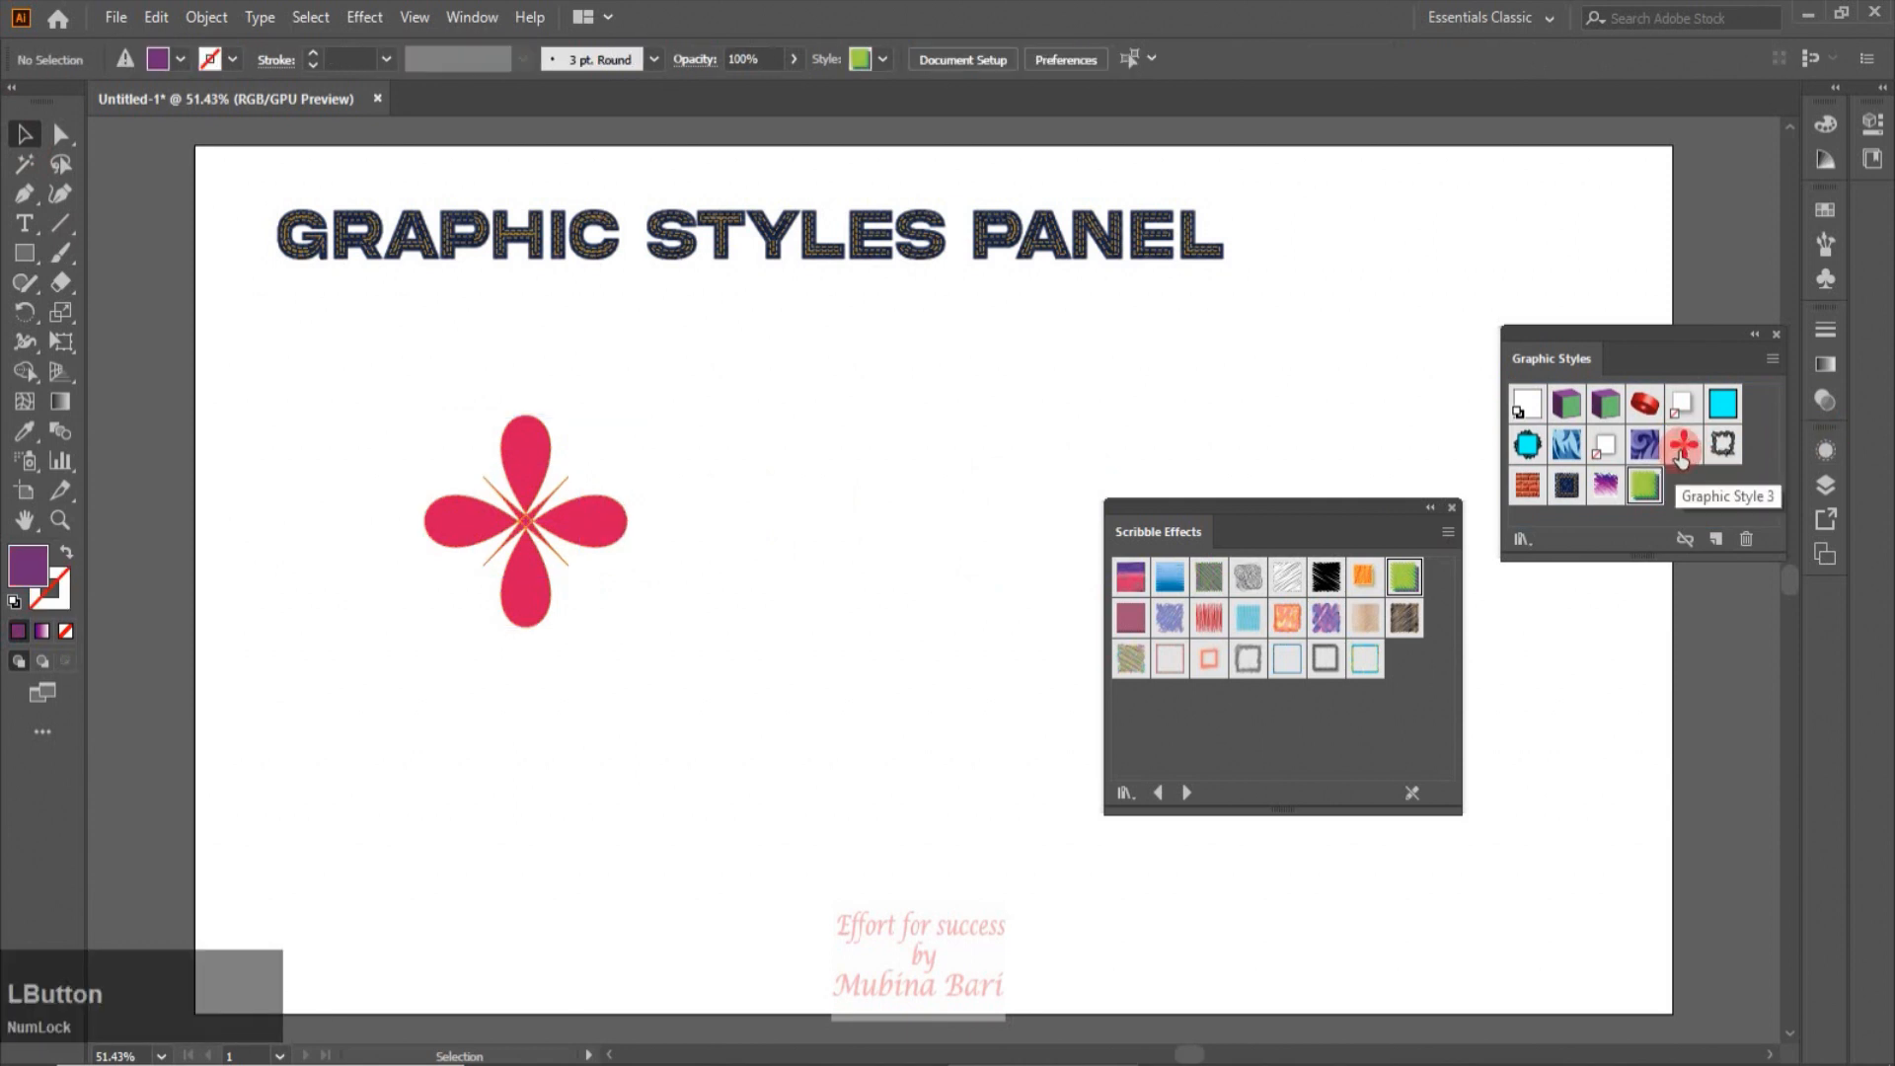
Step: Rename the new crimson flower graphic style "flower"
click(1684, 455)
click(1723, 405)
click(1770, 361)
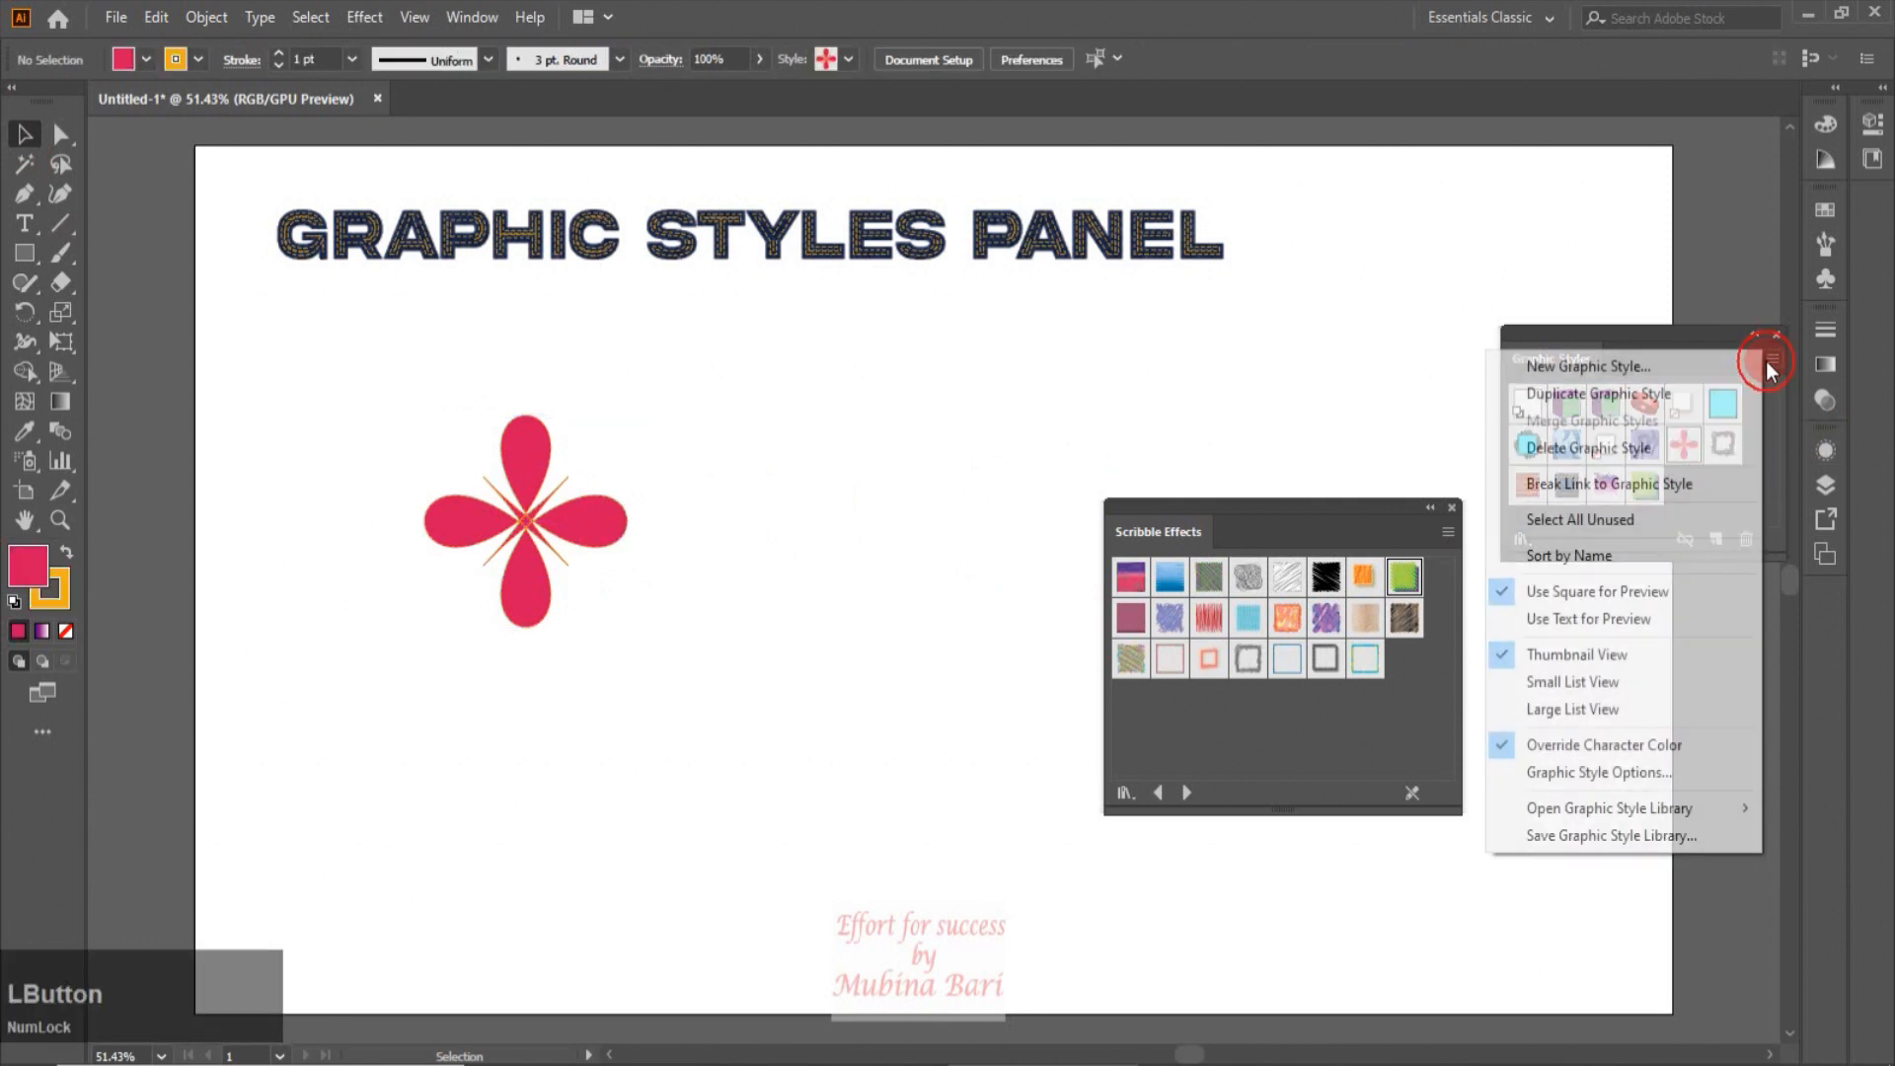
click(1586, 778)
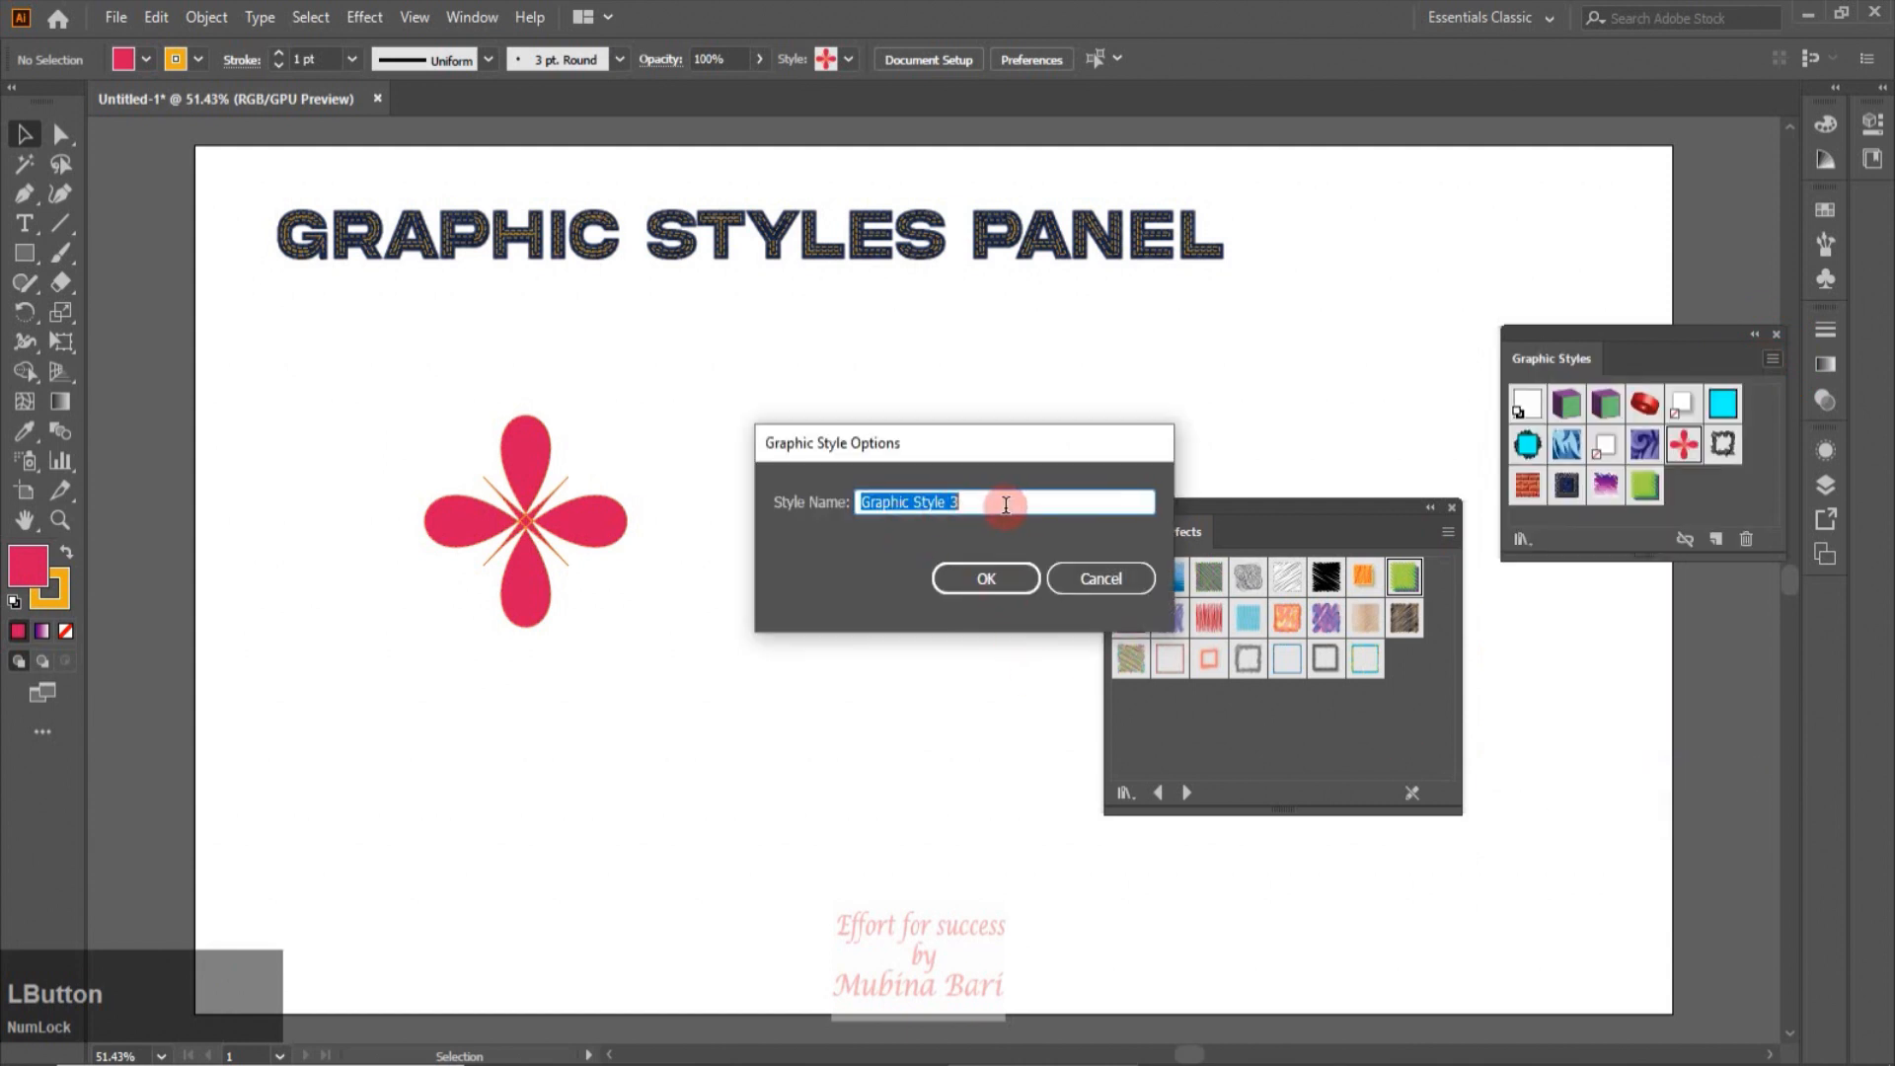
drag(977, 503, 846, 486)
text(f)
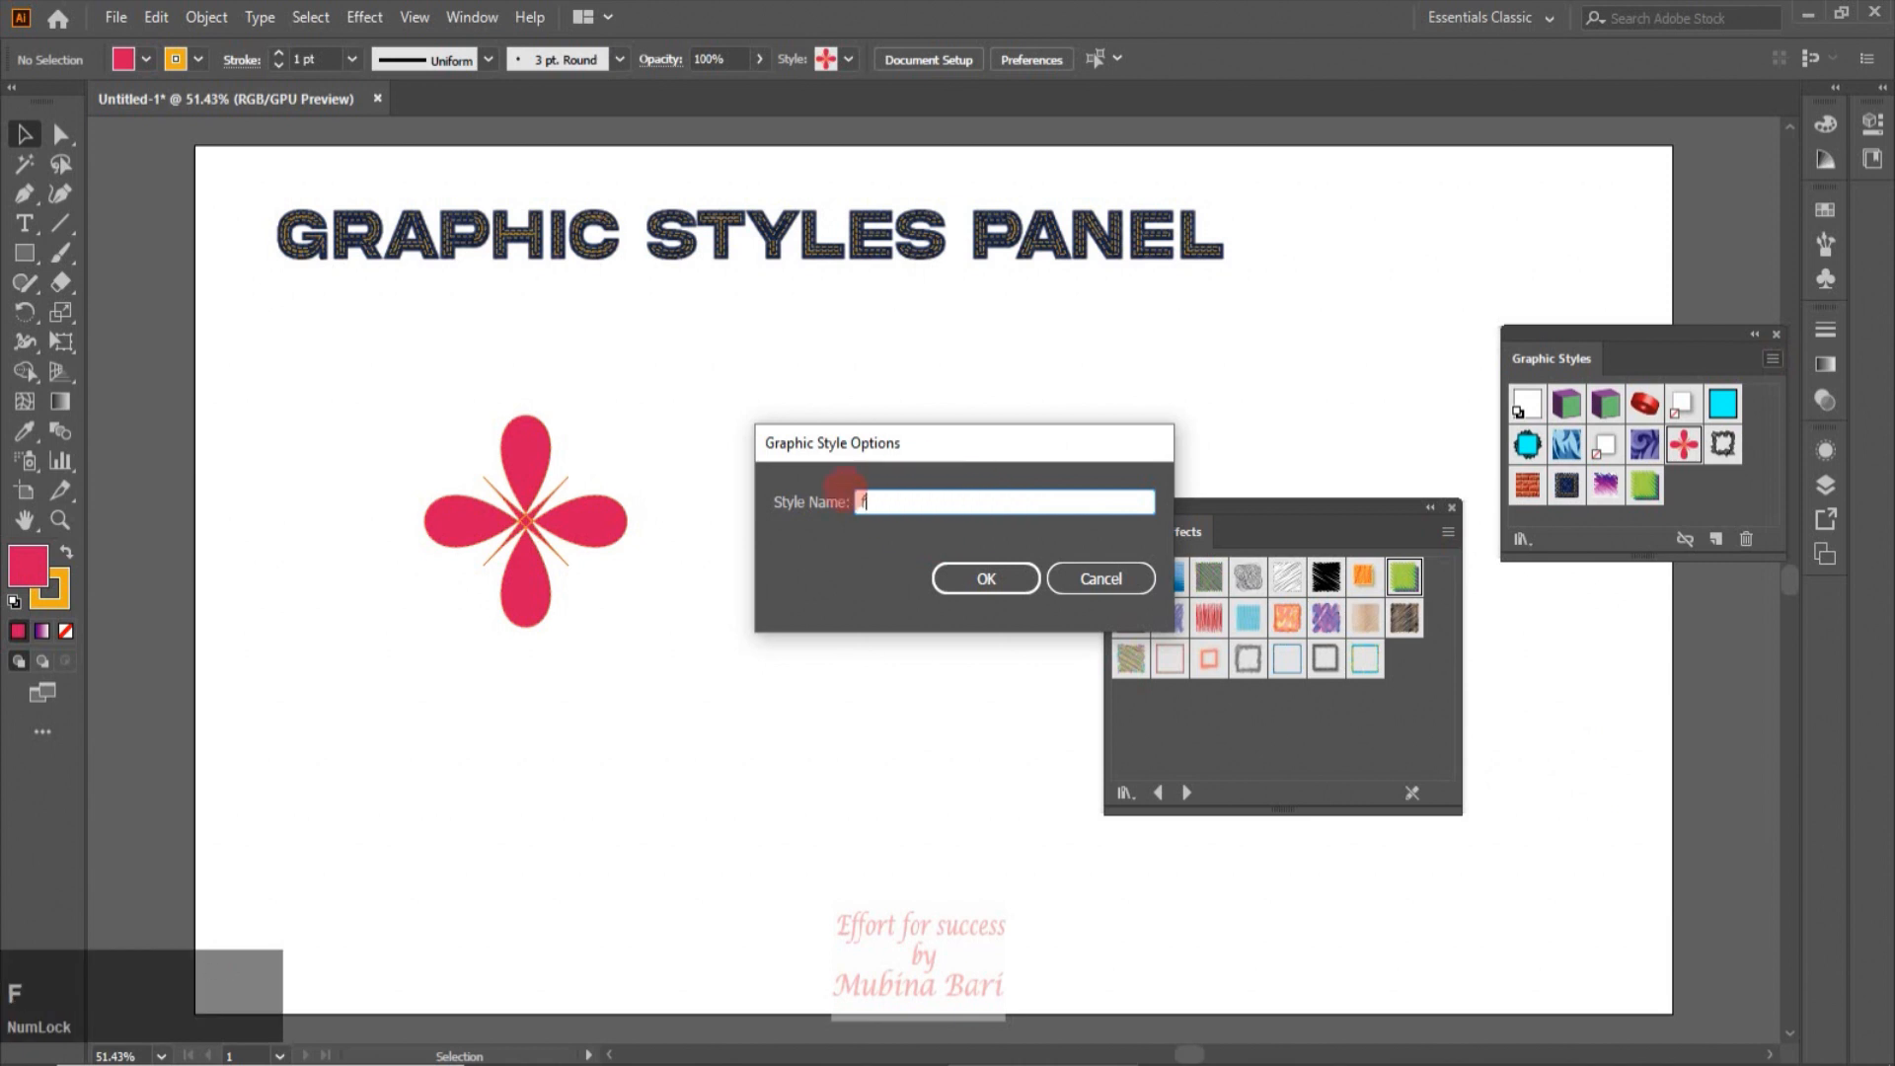
text(lower)
click(1030, 579)
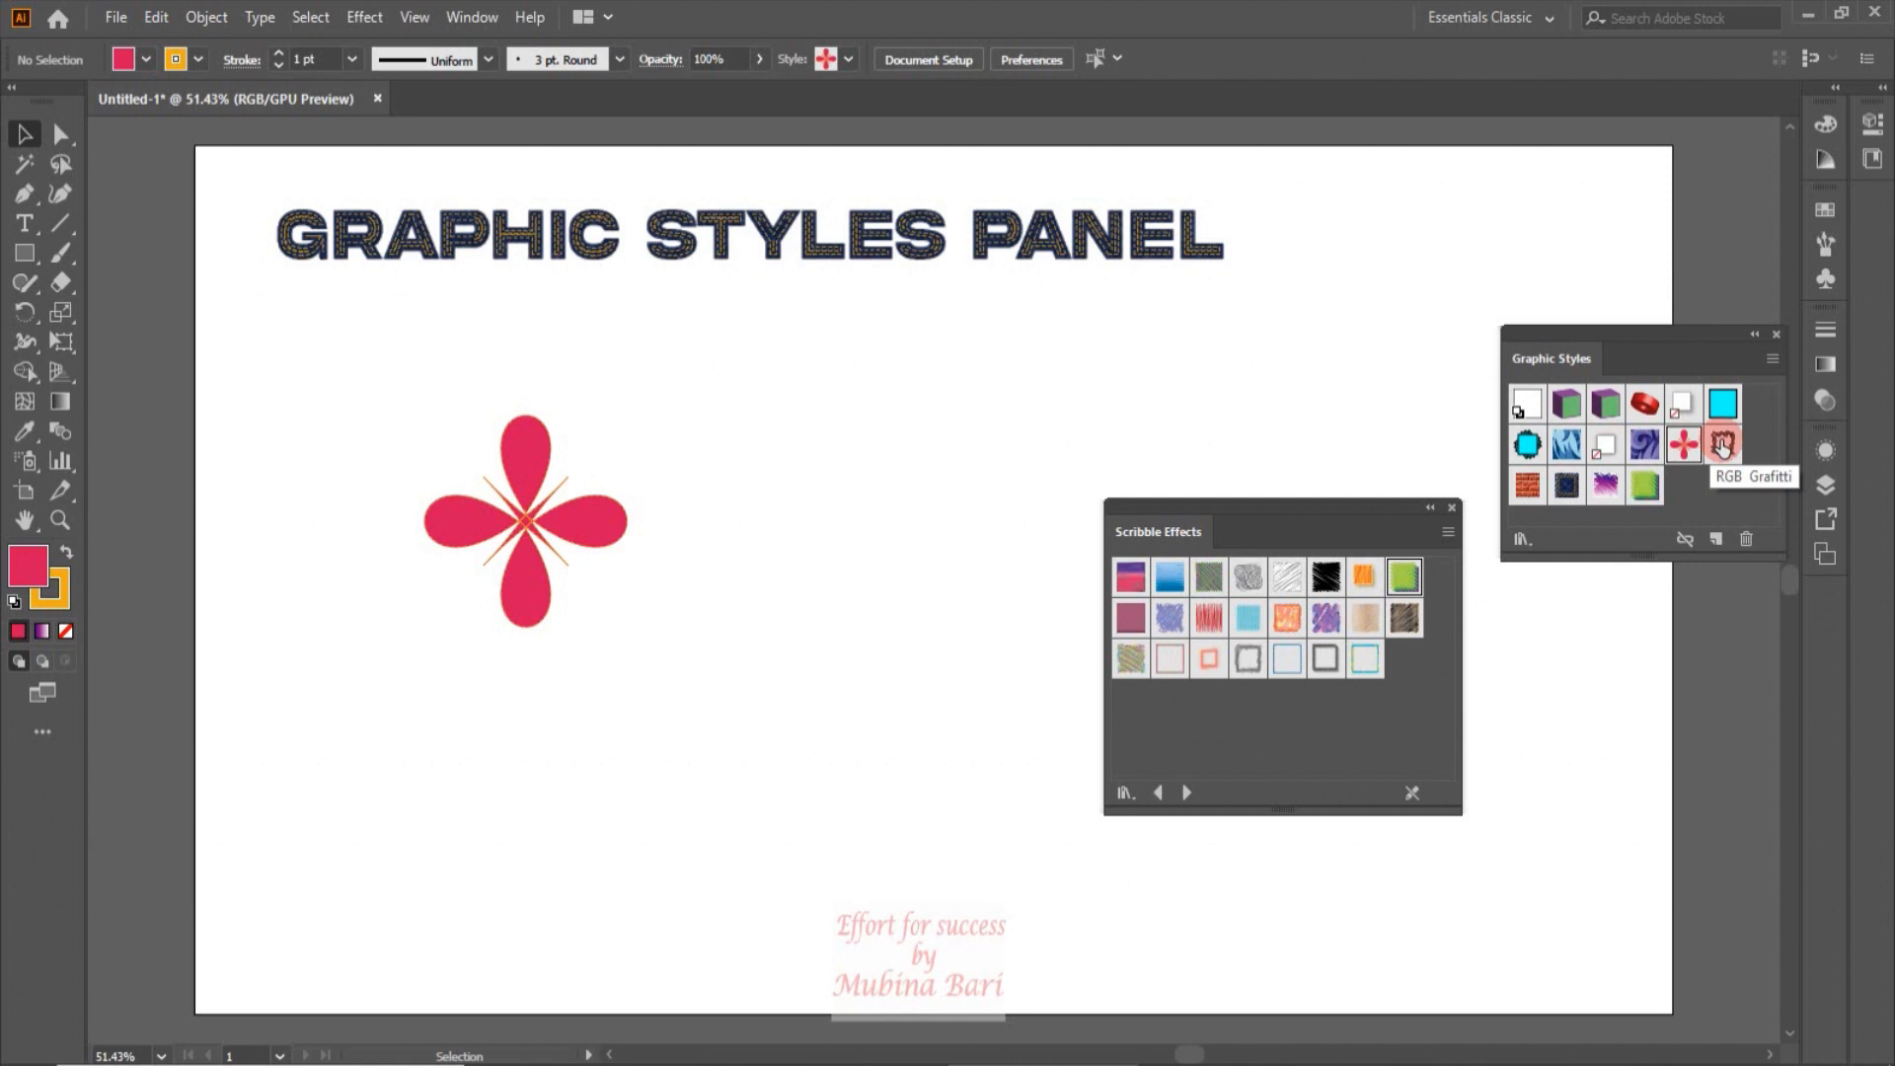
click(1773, 359)
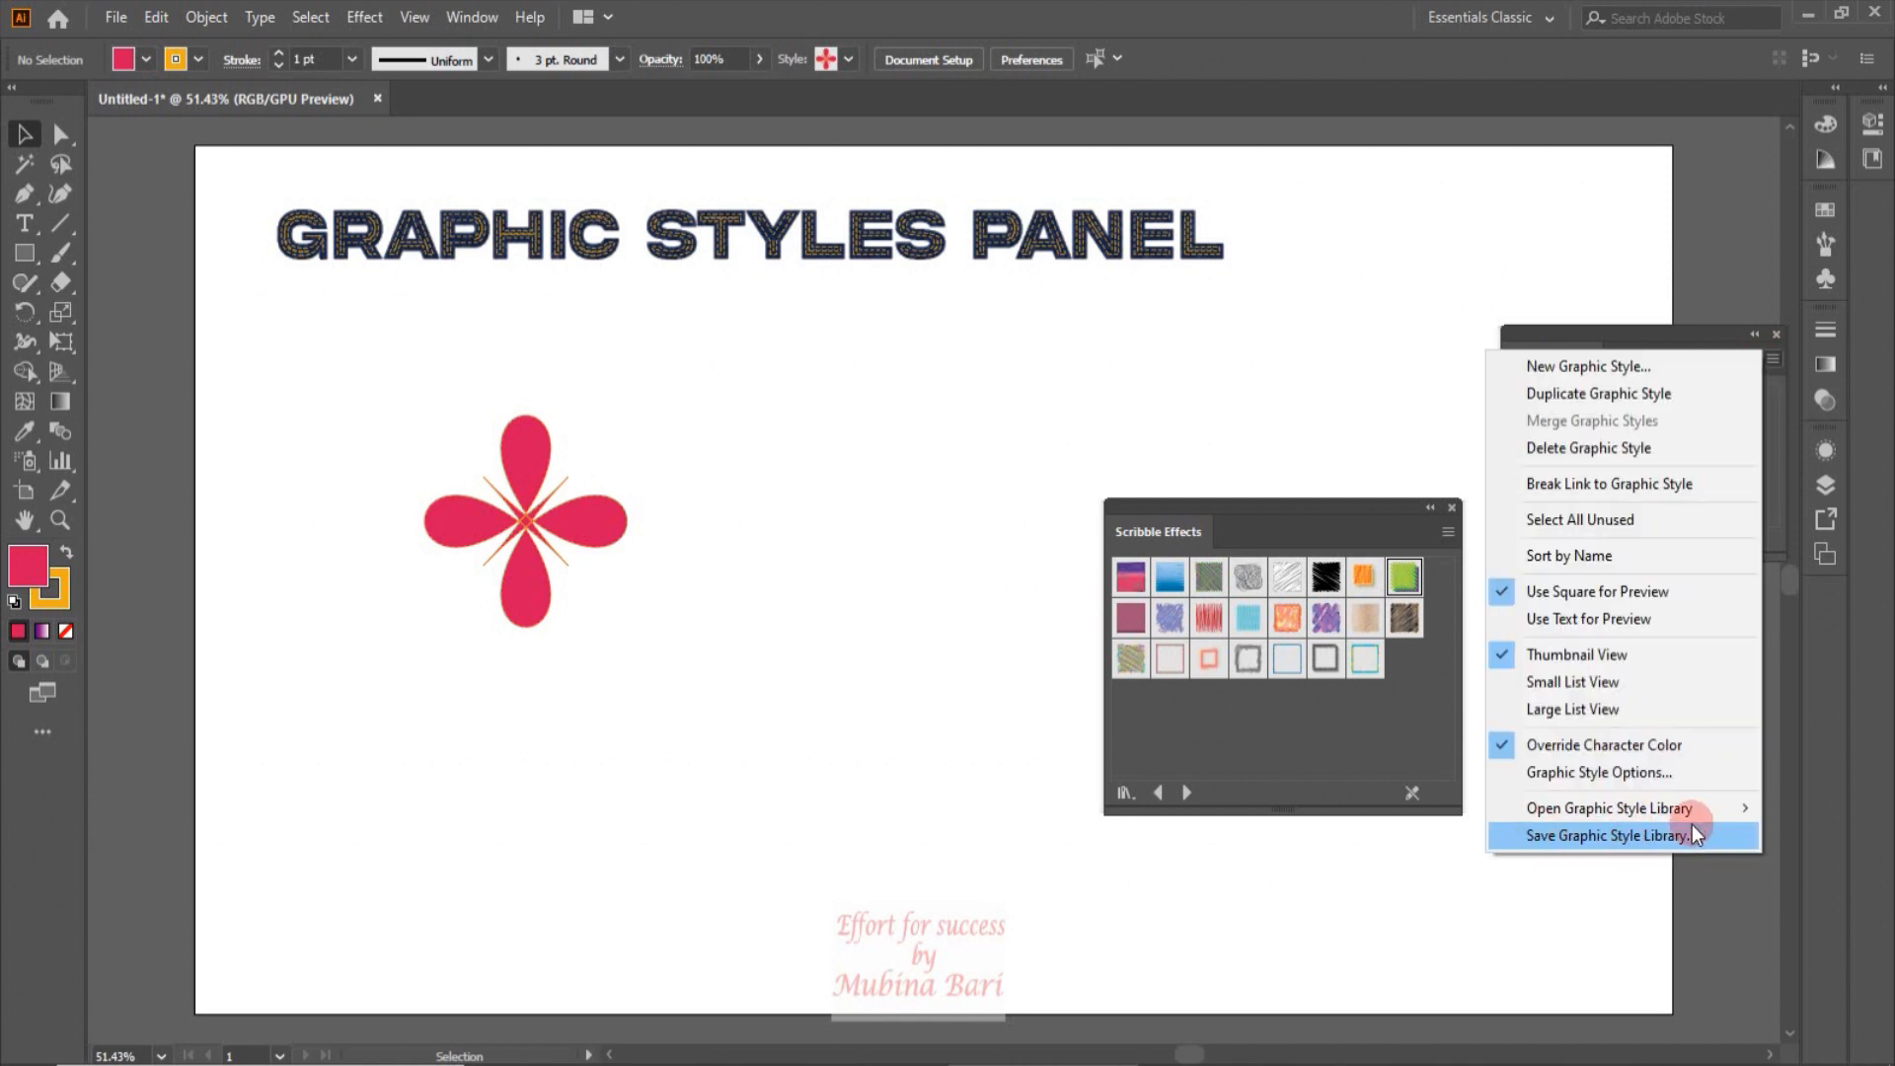
click(1611, 837)
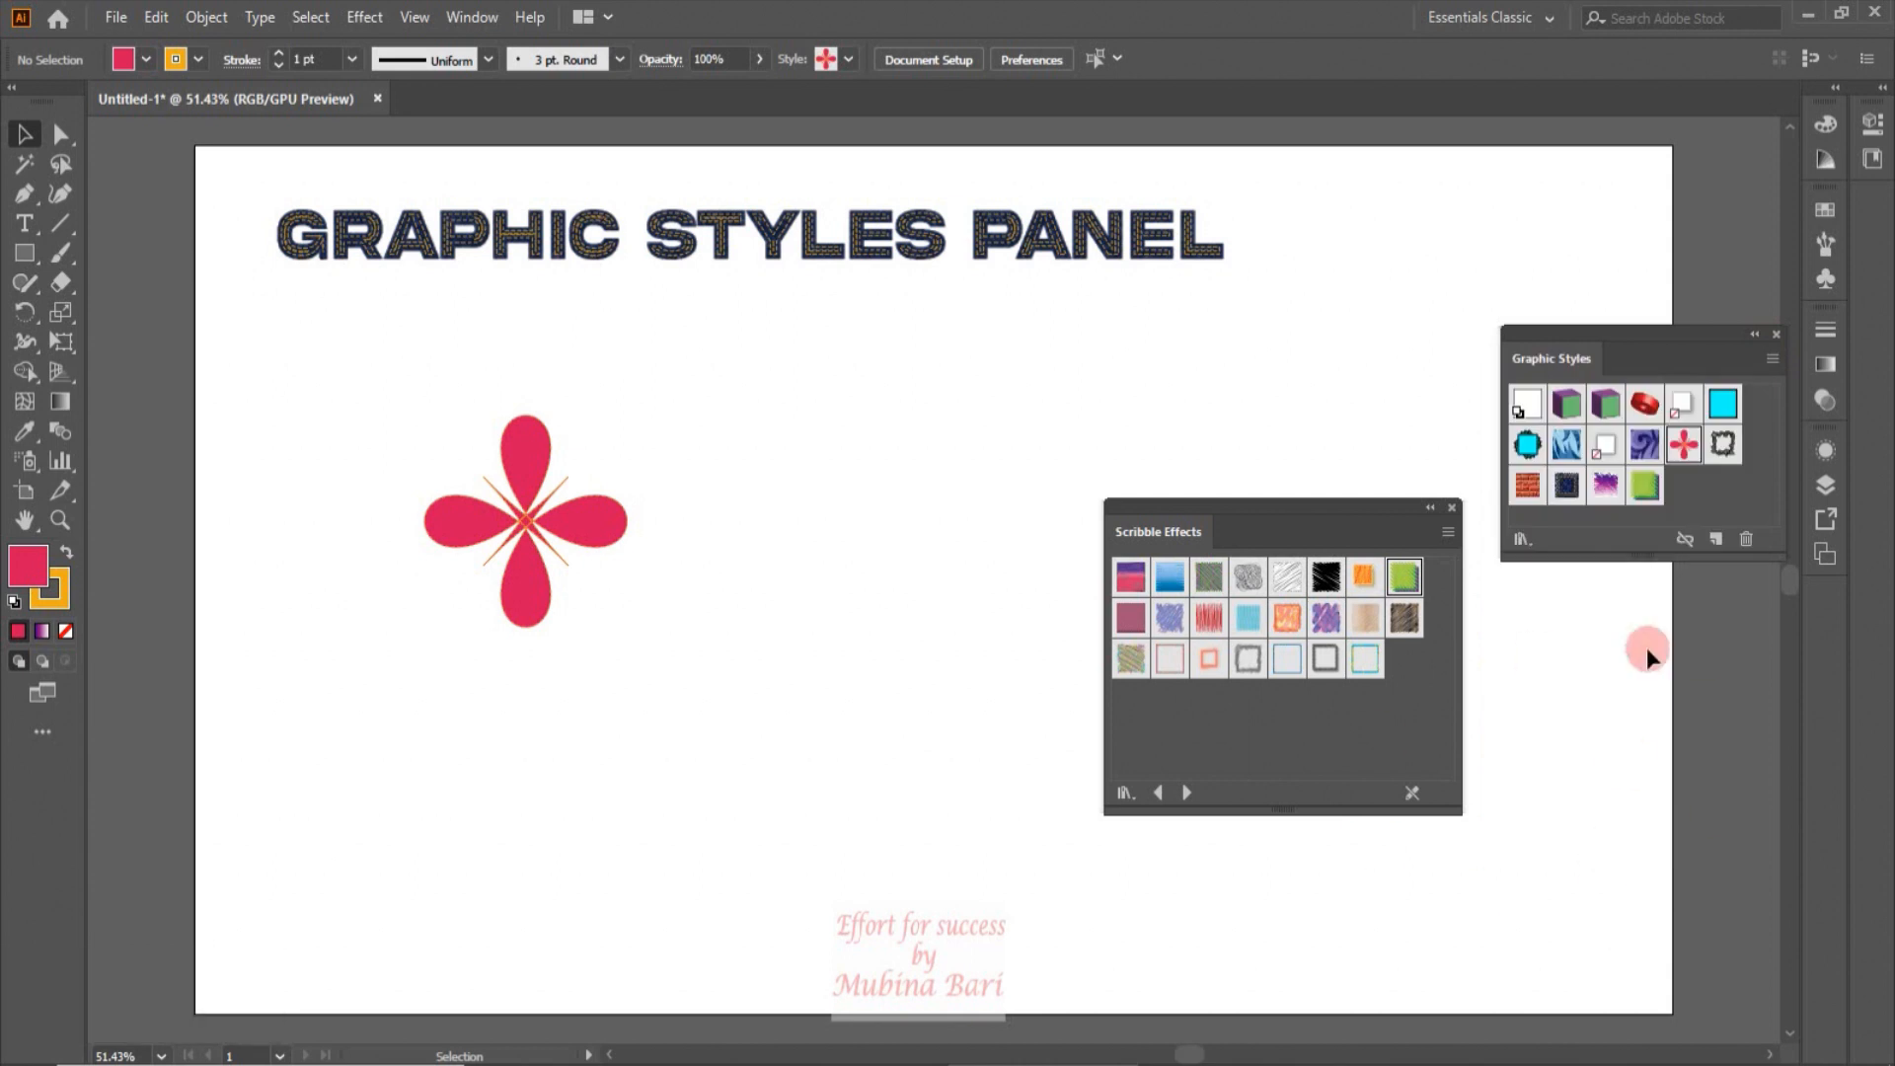
Step: Draw a rectangle about 185 by 149 px beside the flower's lower right and fill it with teal
click(25, 259)
drag(717, 546, 861, 664)
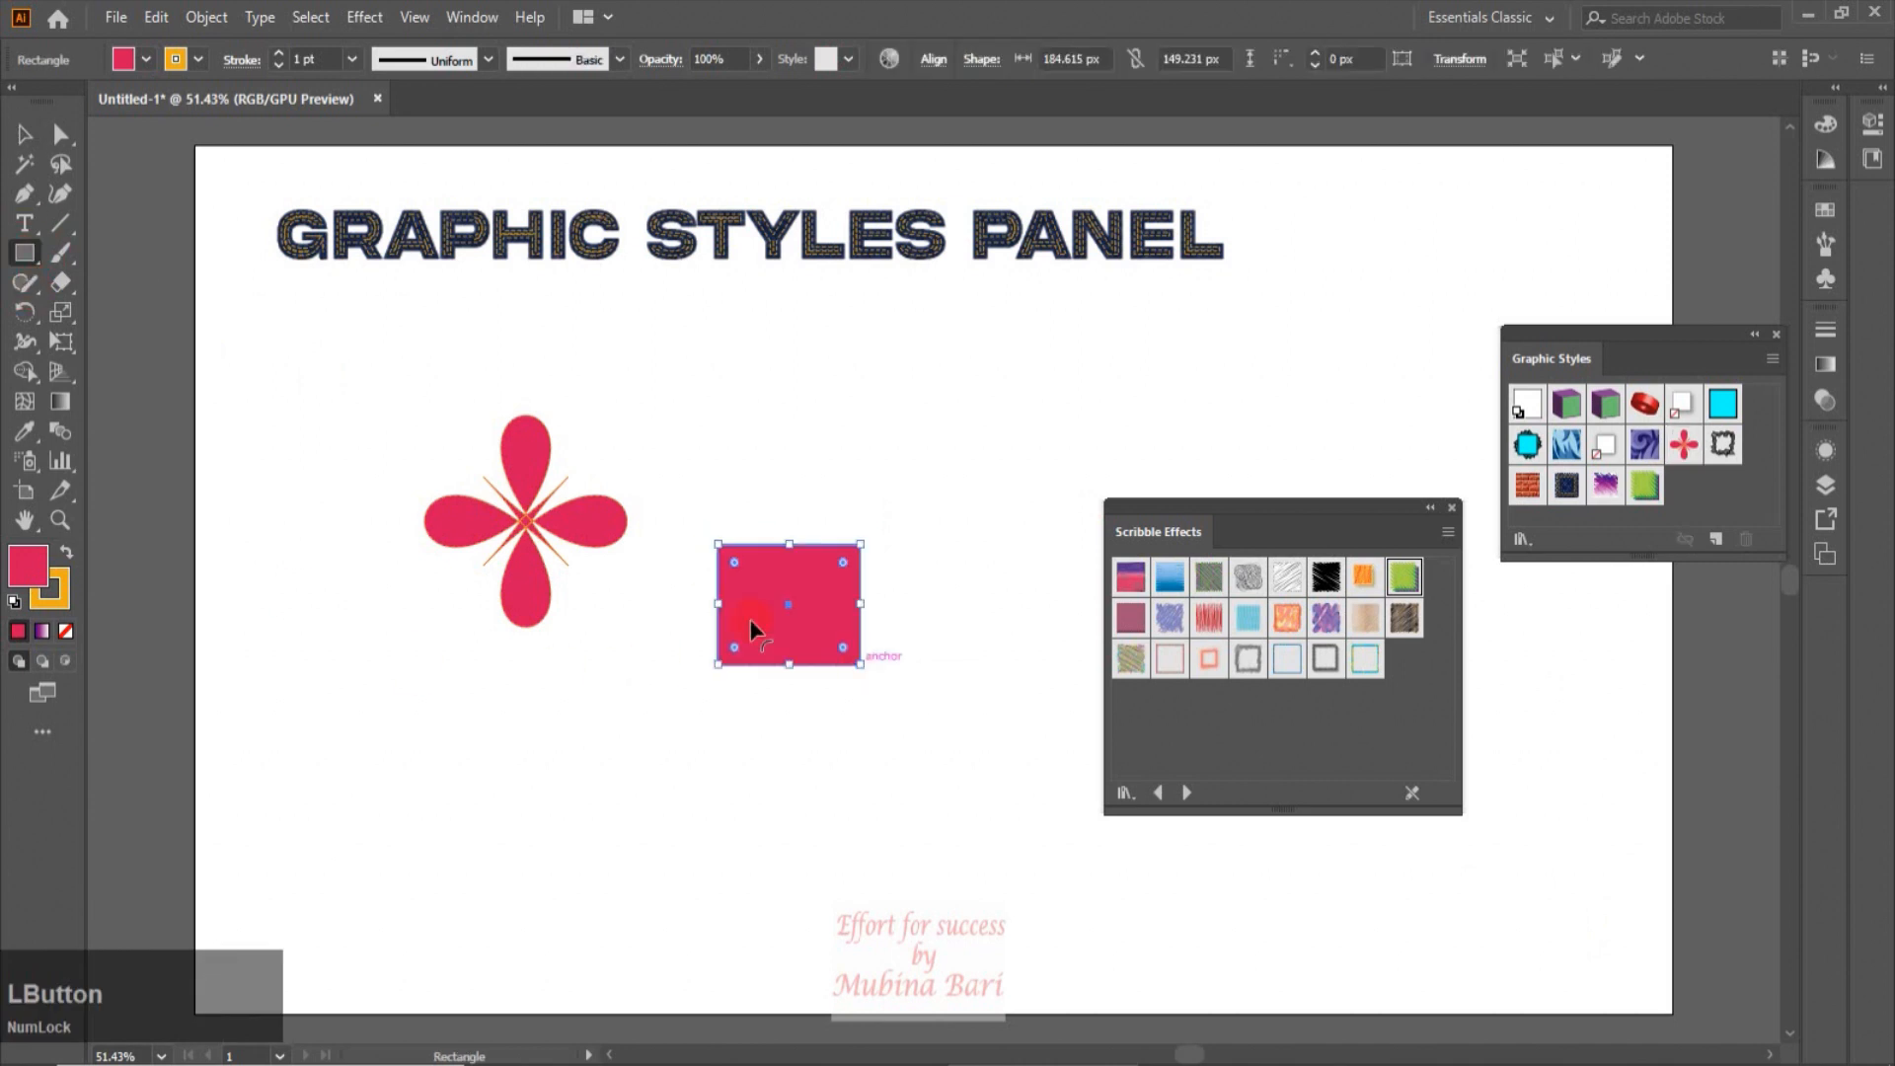
click(151, 63)
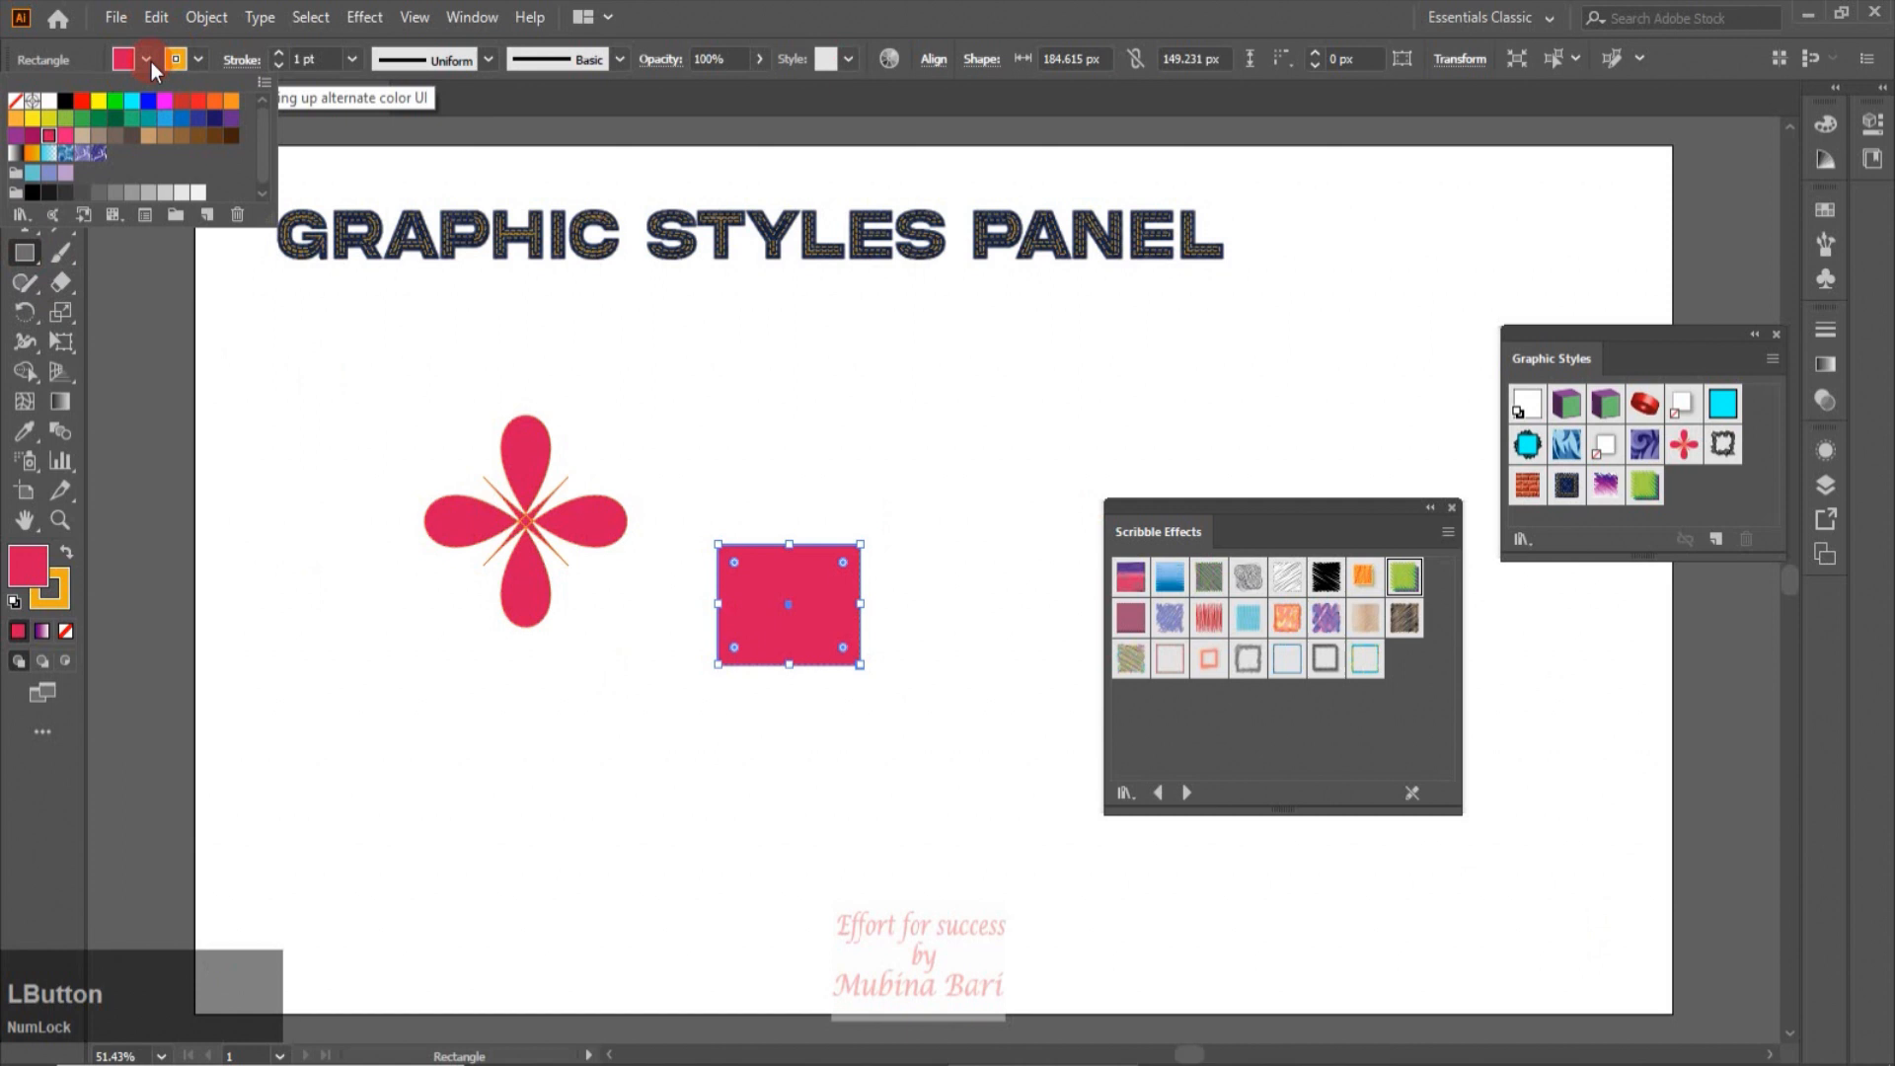
click(148, 123)
click(622, 745)
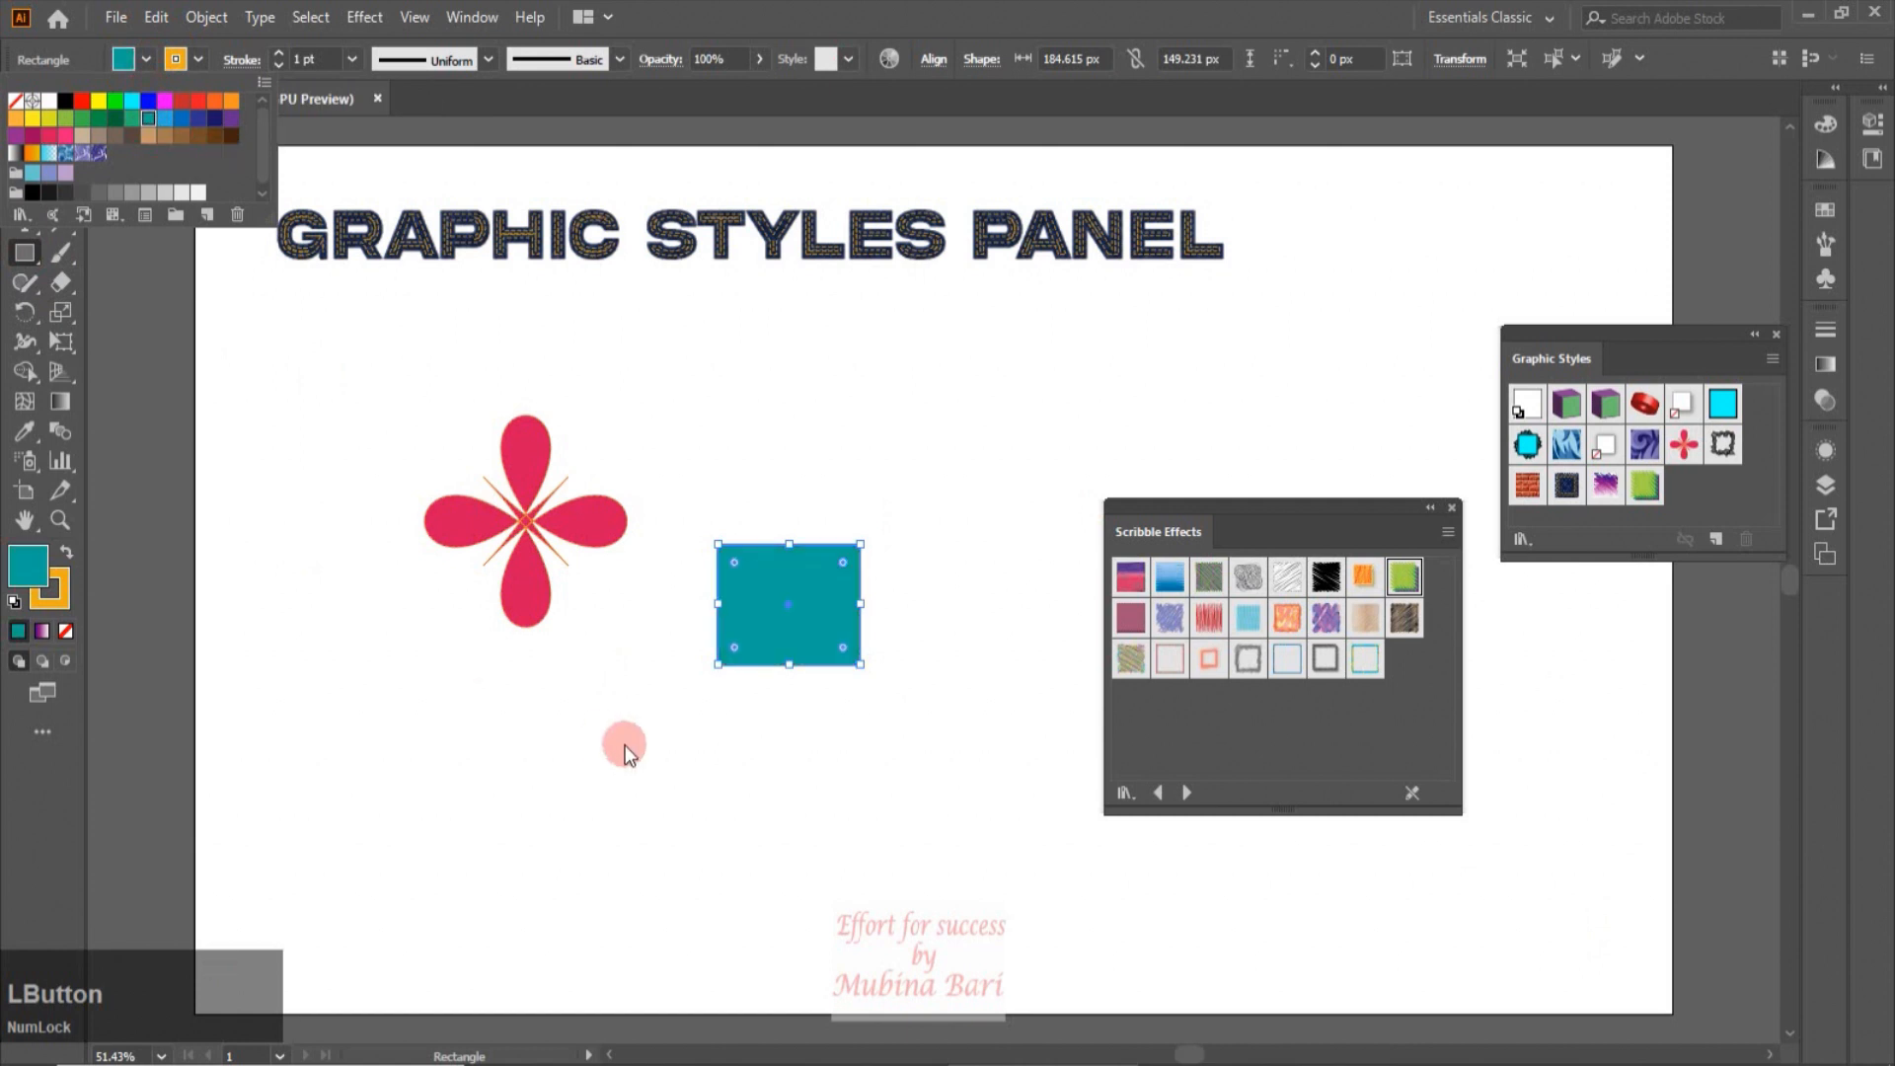
Step: Add the teal rectangle's appearance as a new graphic style and name the style "green"
key(v)
mouse_move(843, 604)
mouse_down()
mouse_move(1801, 357)
mouse_move(1696, 492)
mouse_up()
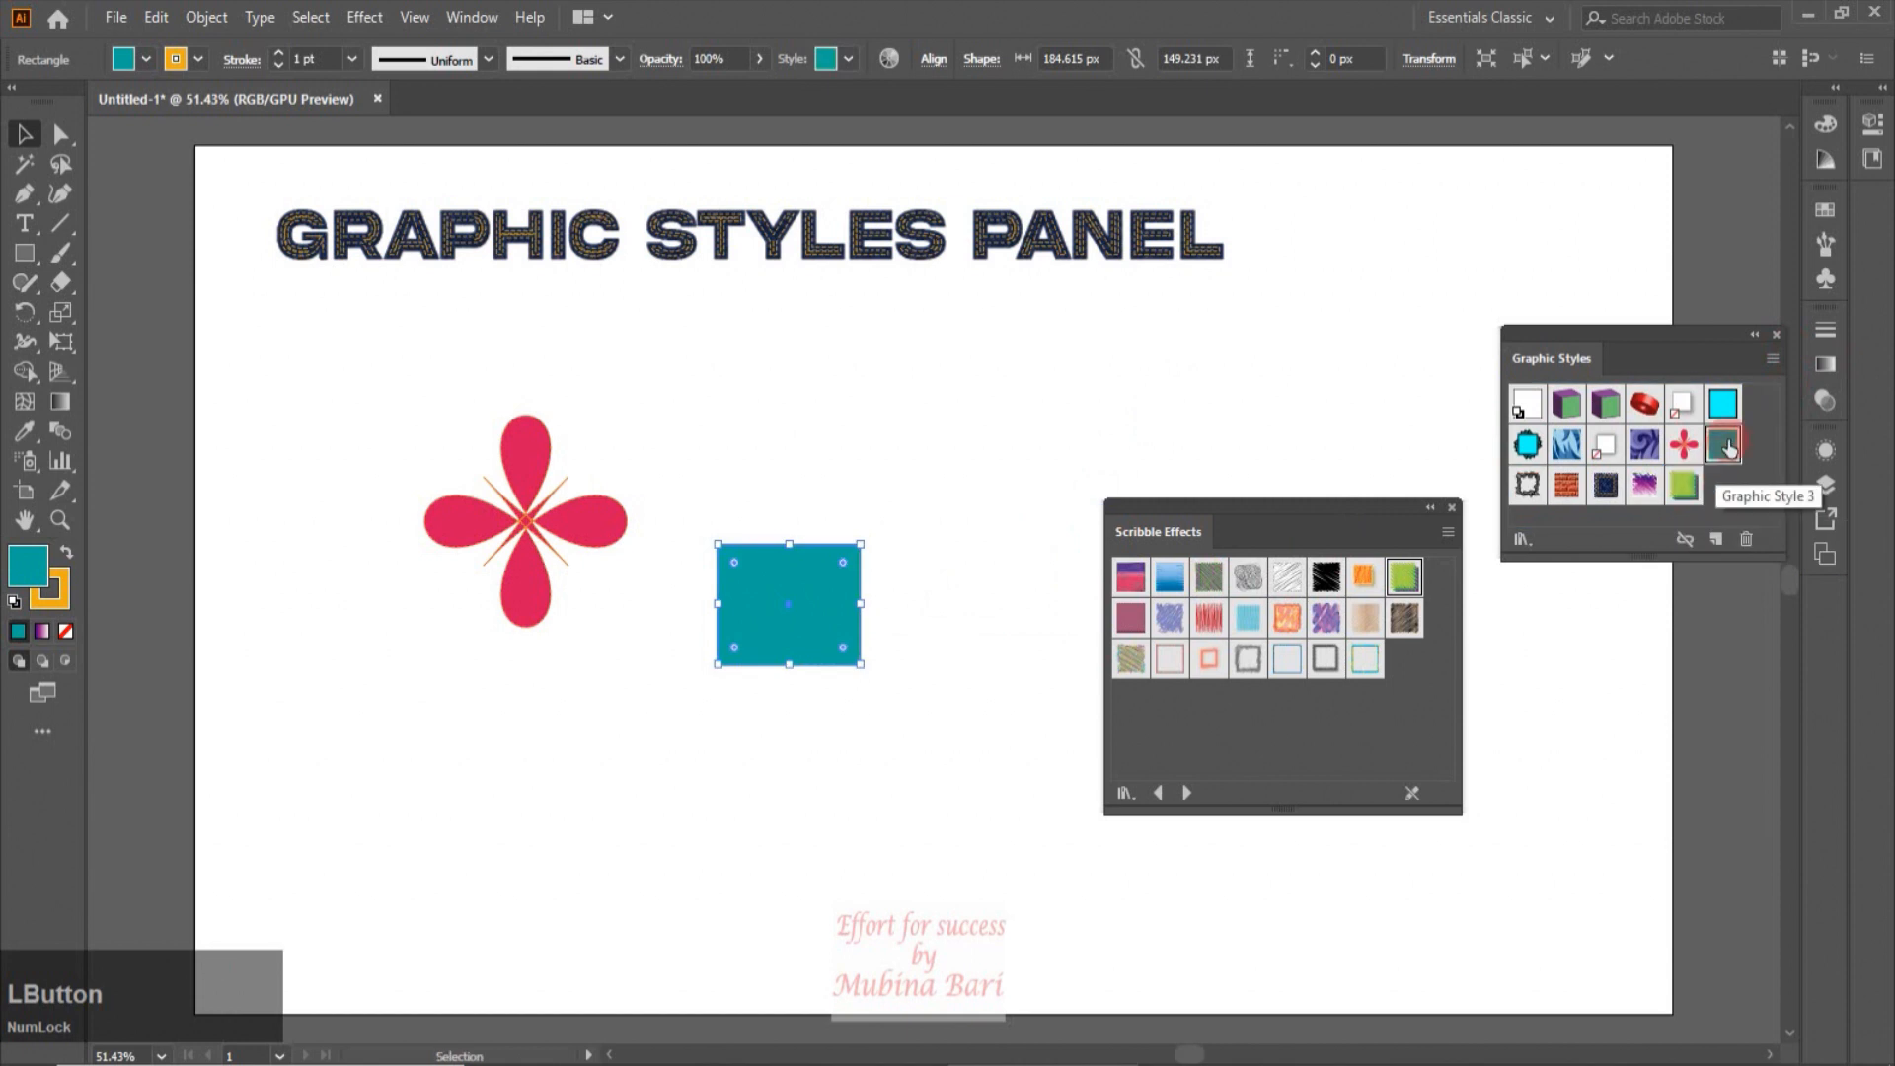
click(1773, 359)
click(1608, 772)
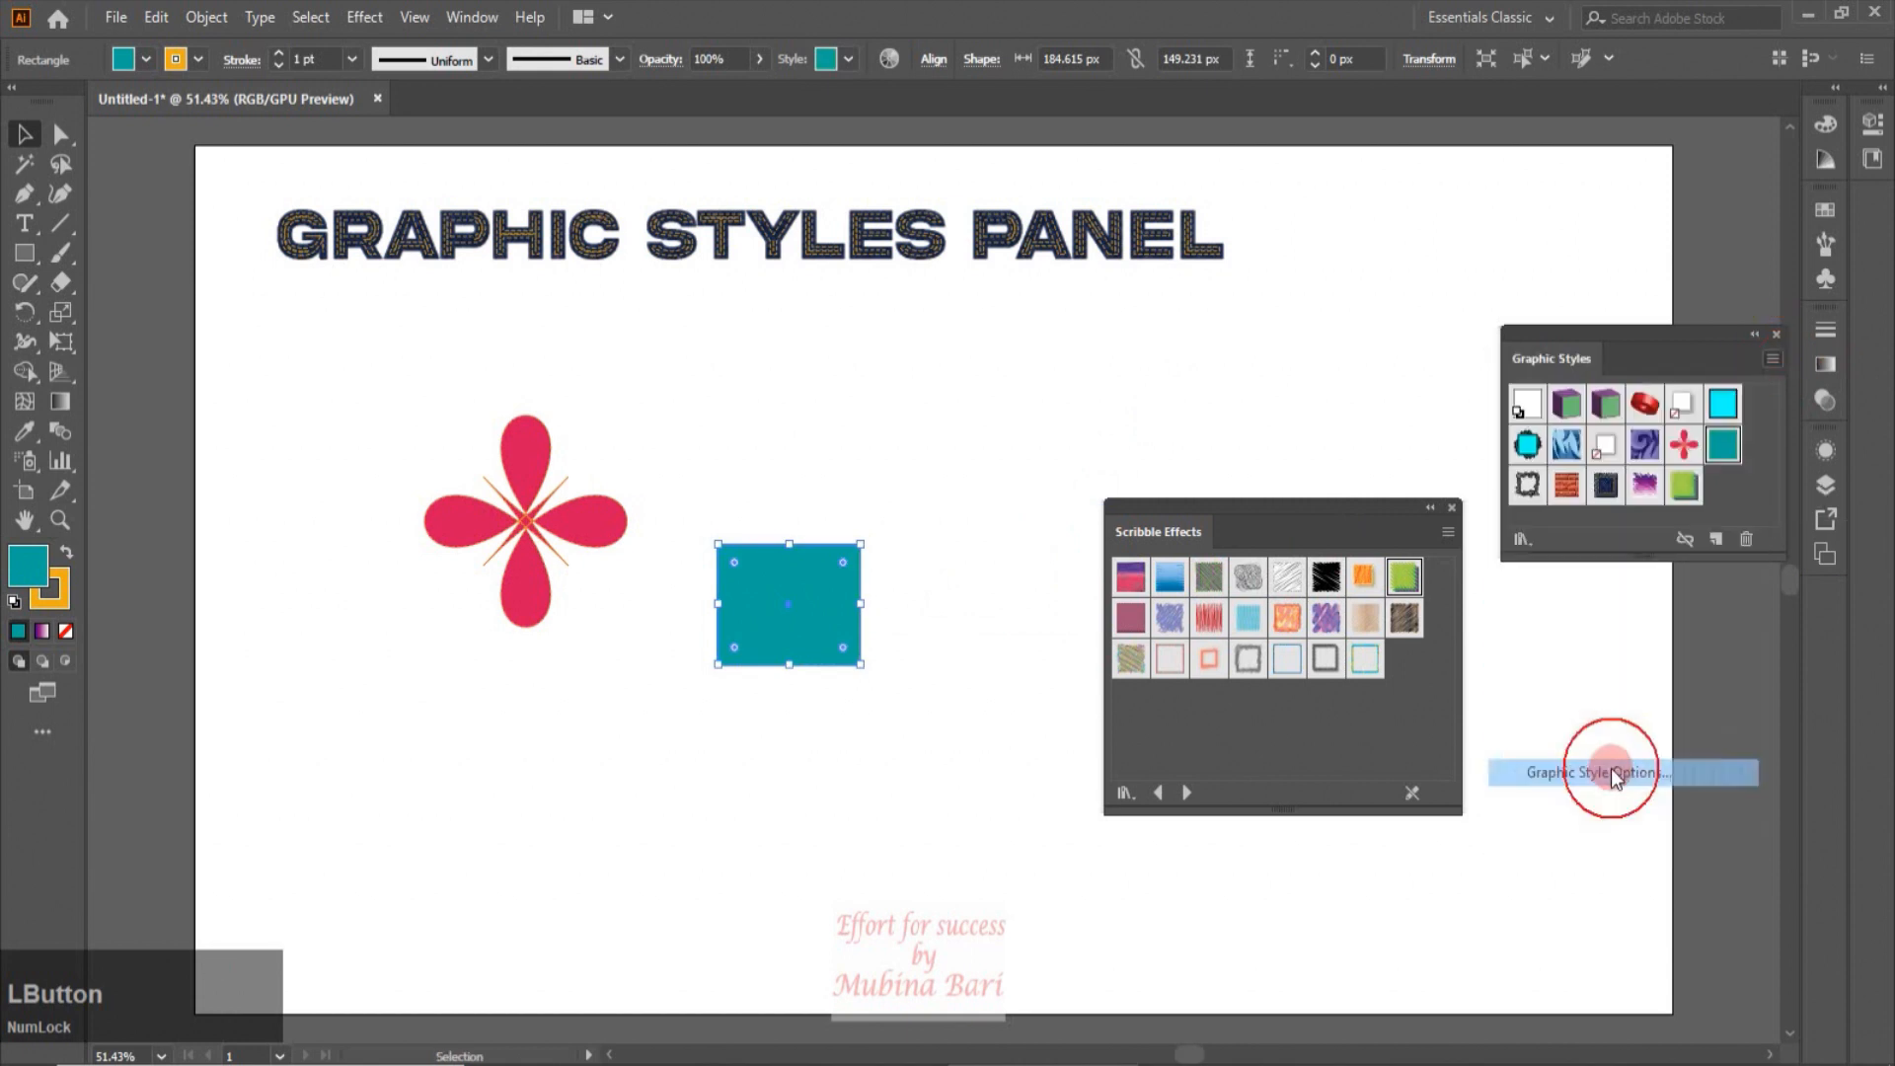
text(green)
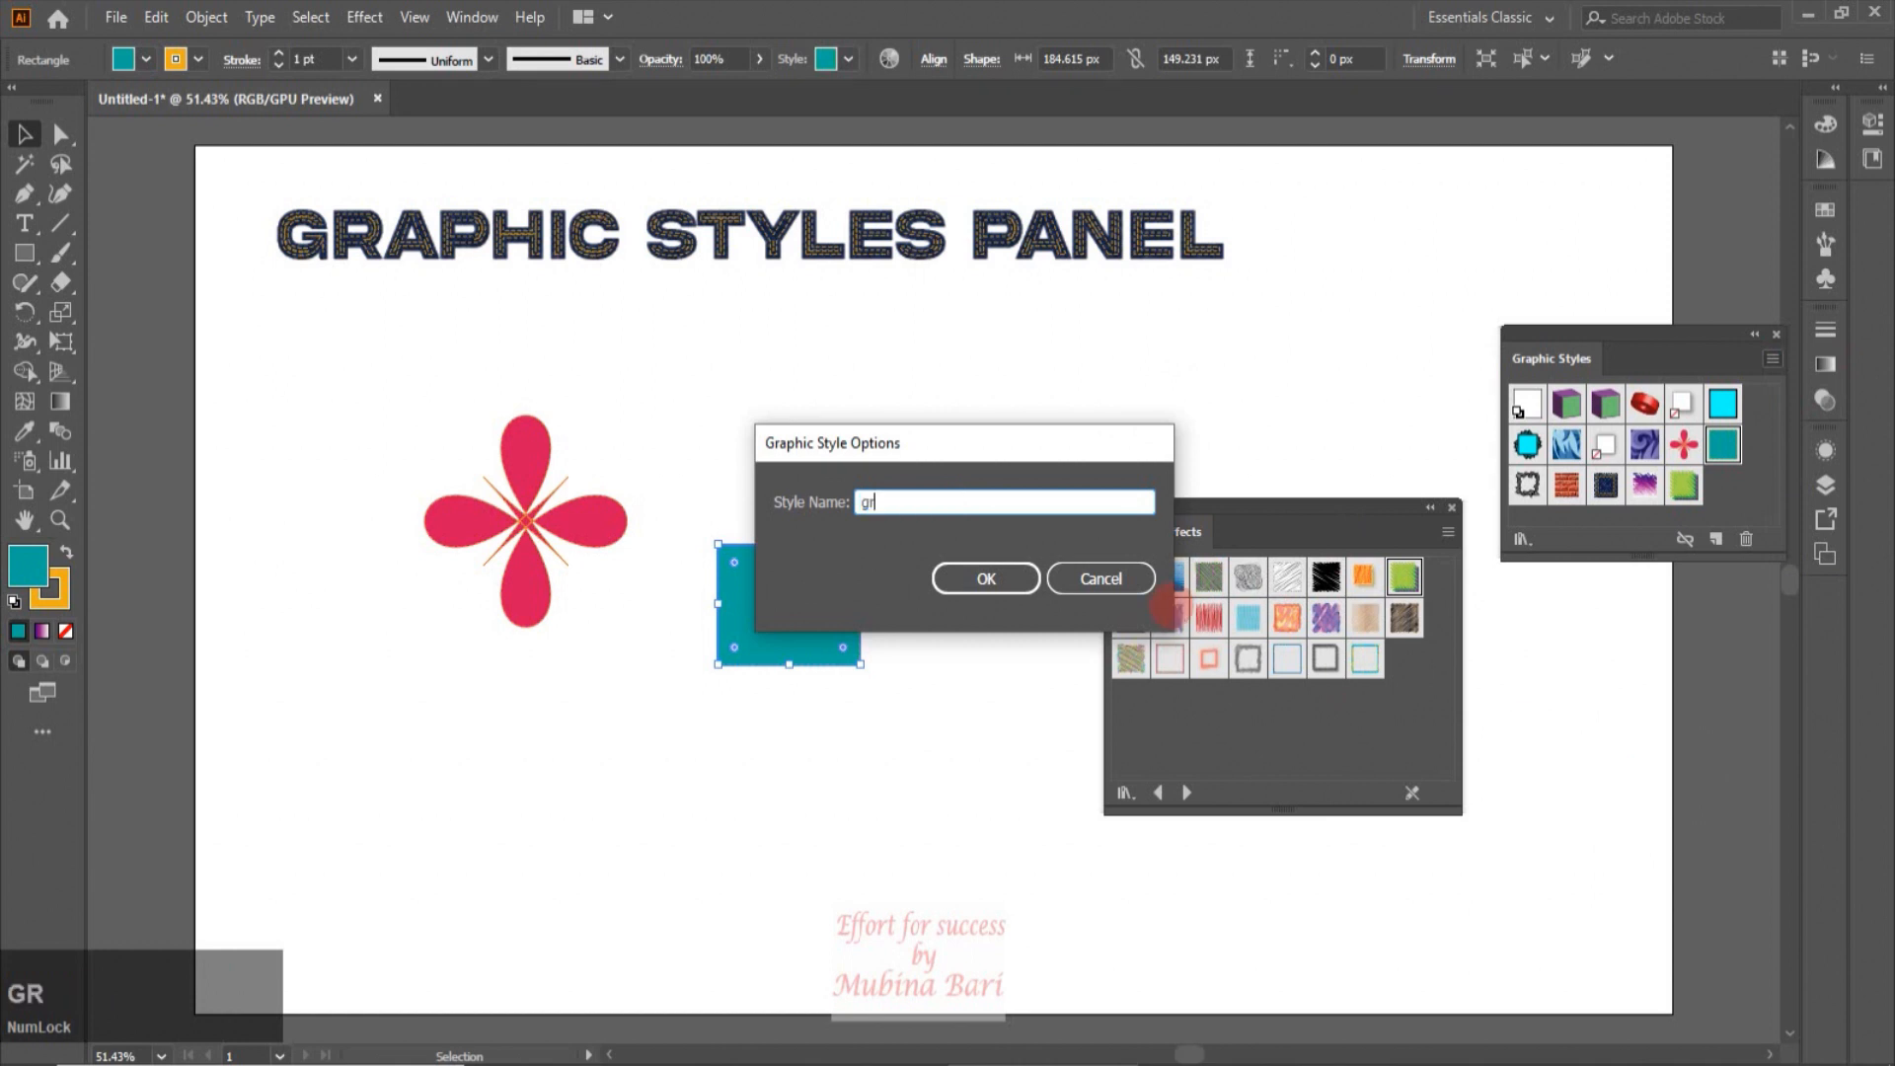
click(1023, 584)
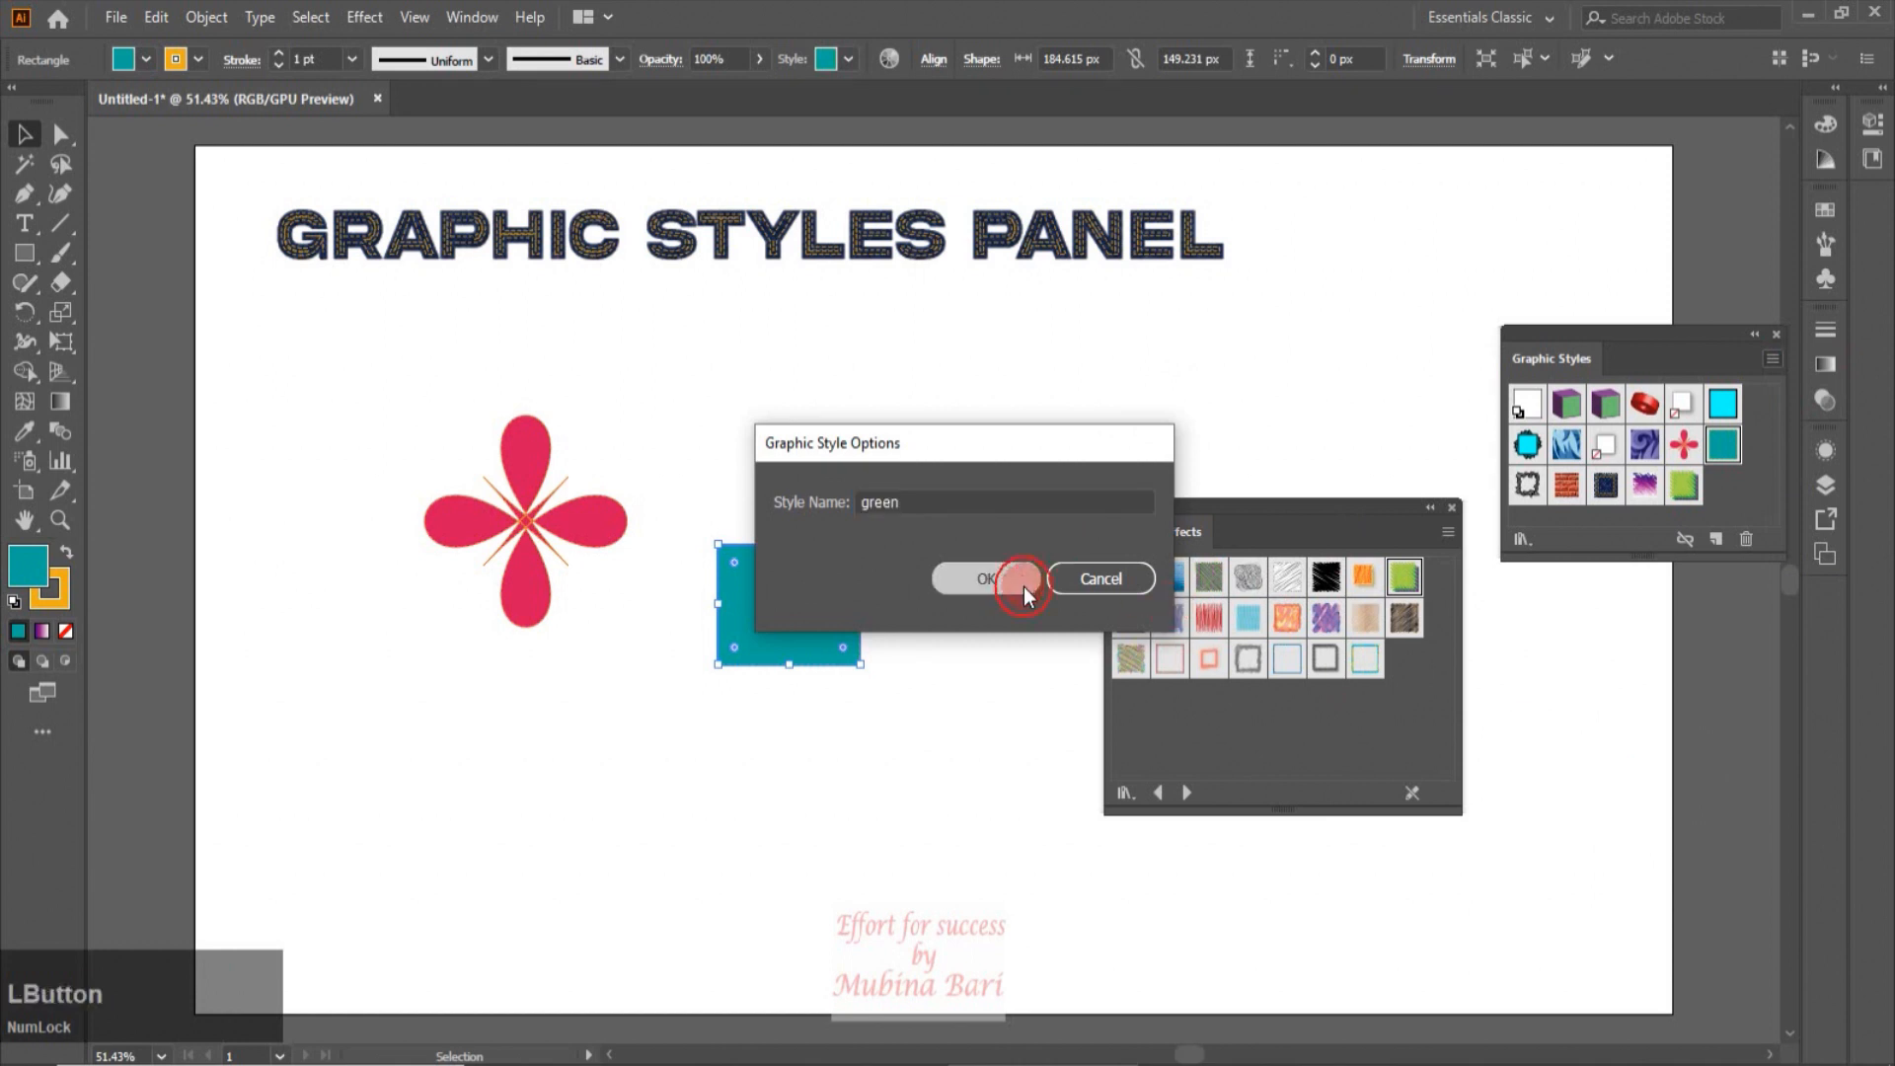
Step: Apply the cyan rotated-copies style, Graphic Style 2, to the rectangle and rename that style "copy"
click(1530, 456)
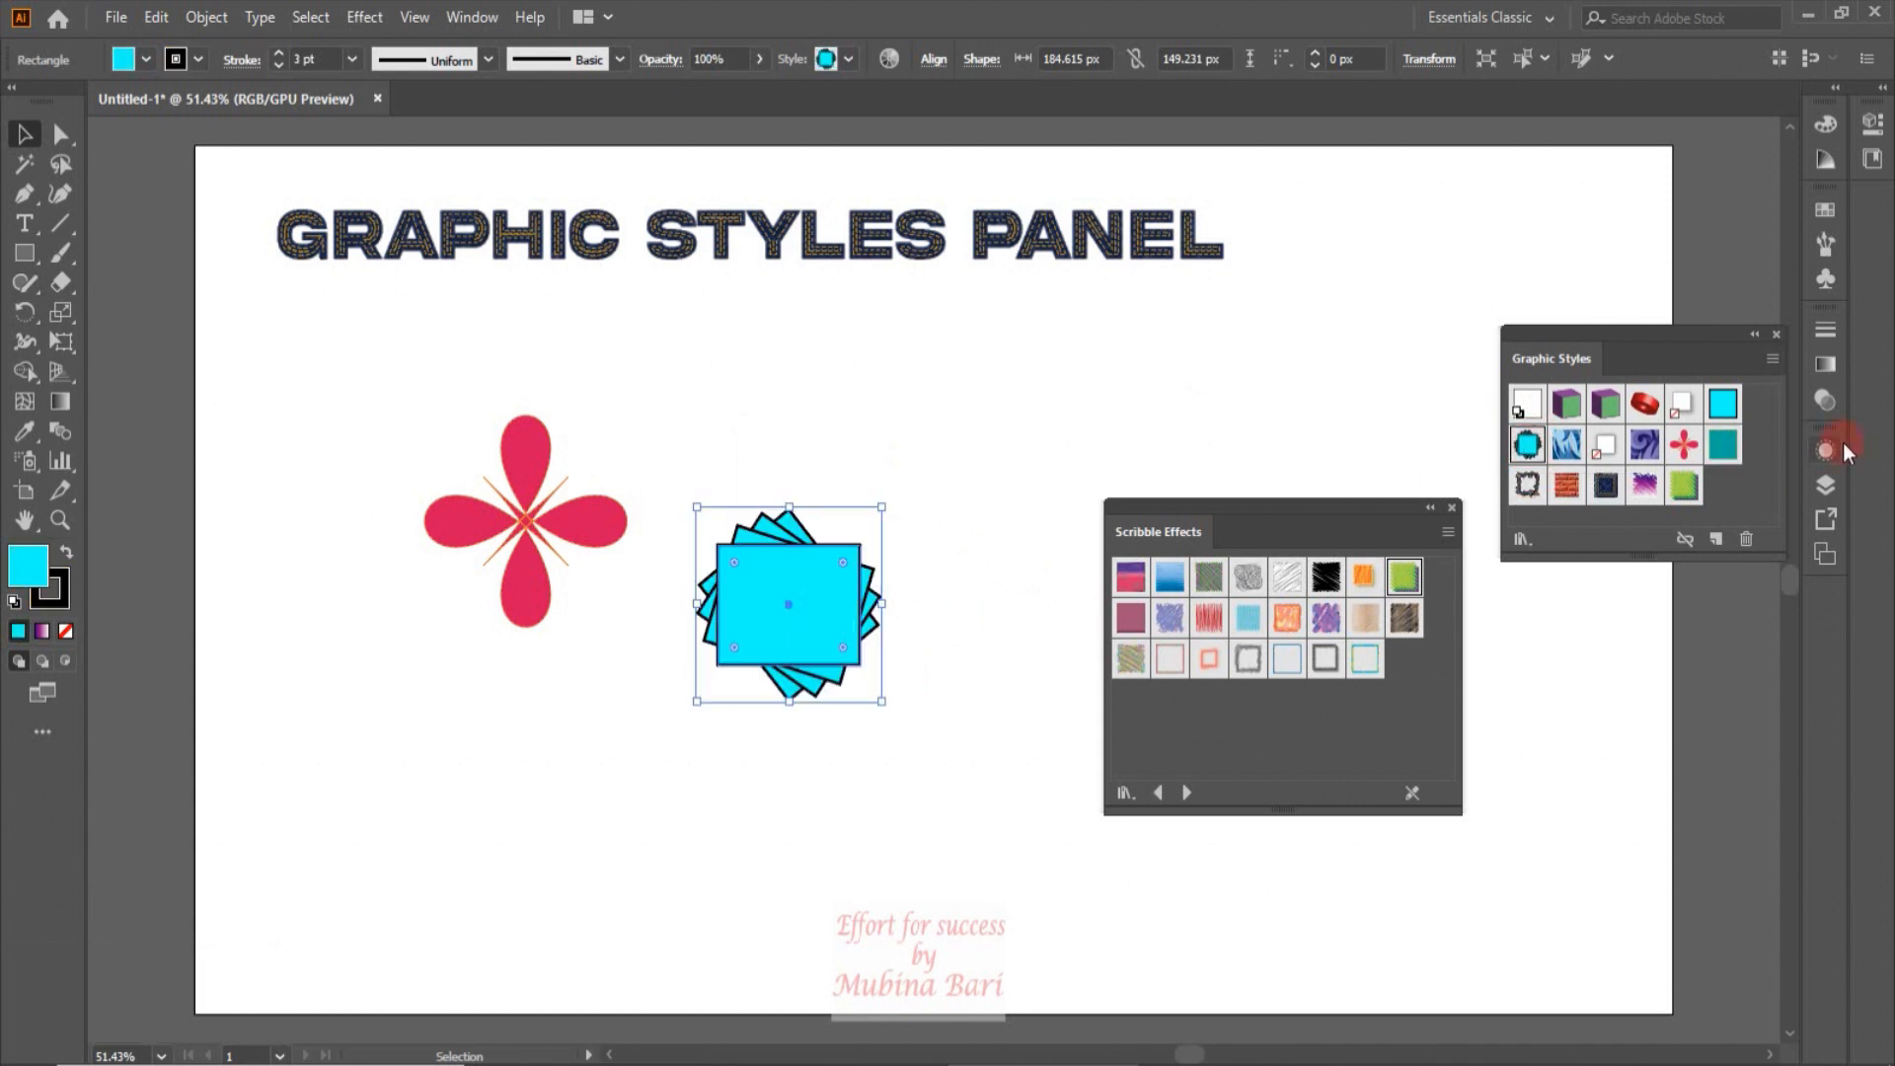
click(1771, 358)
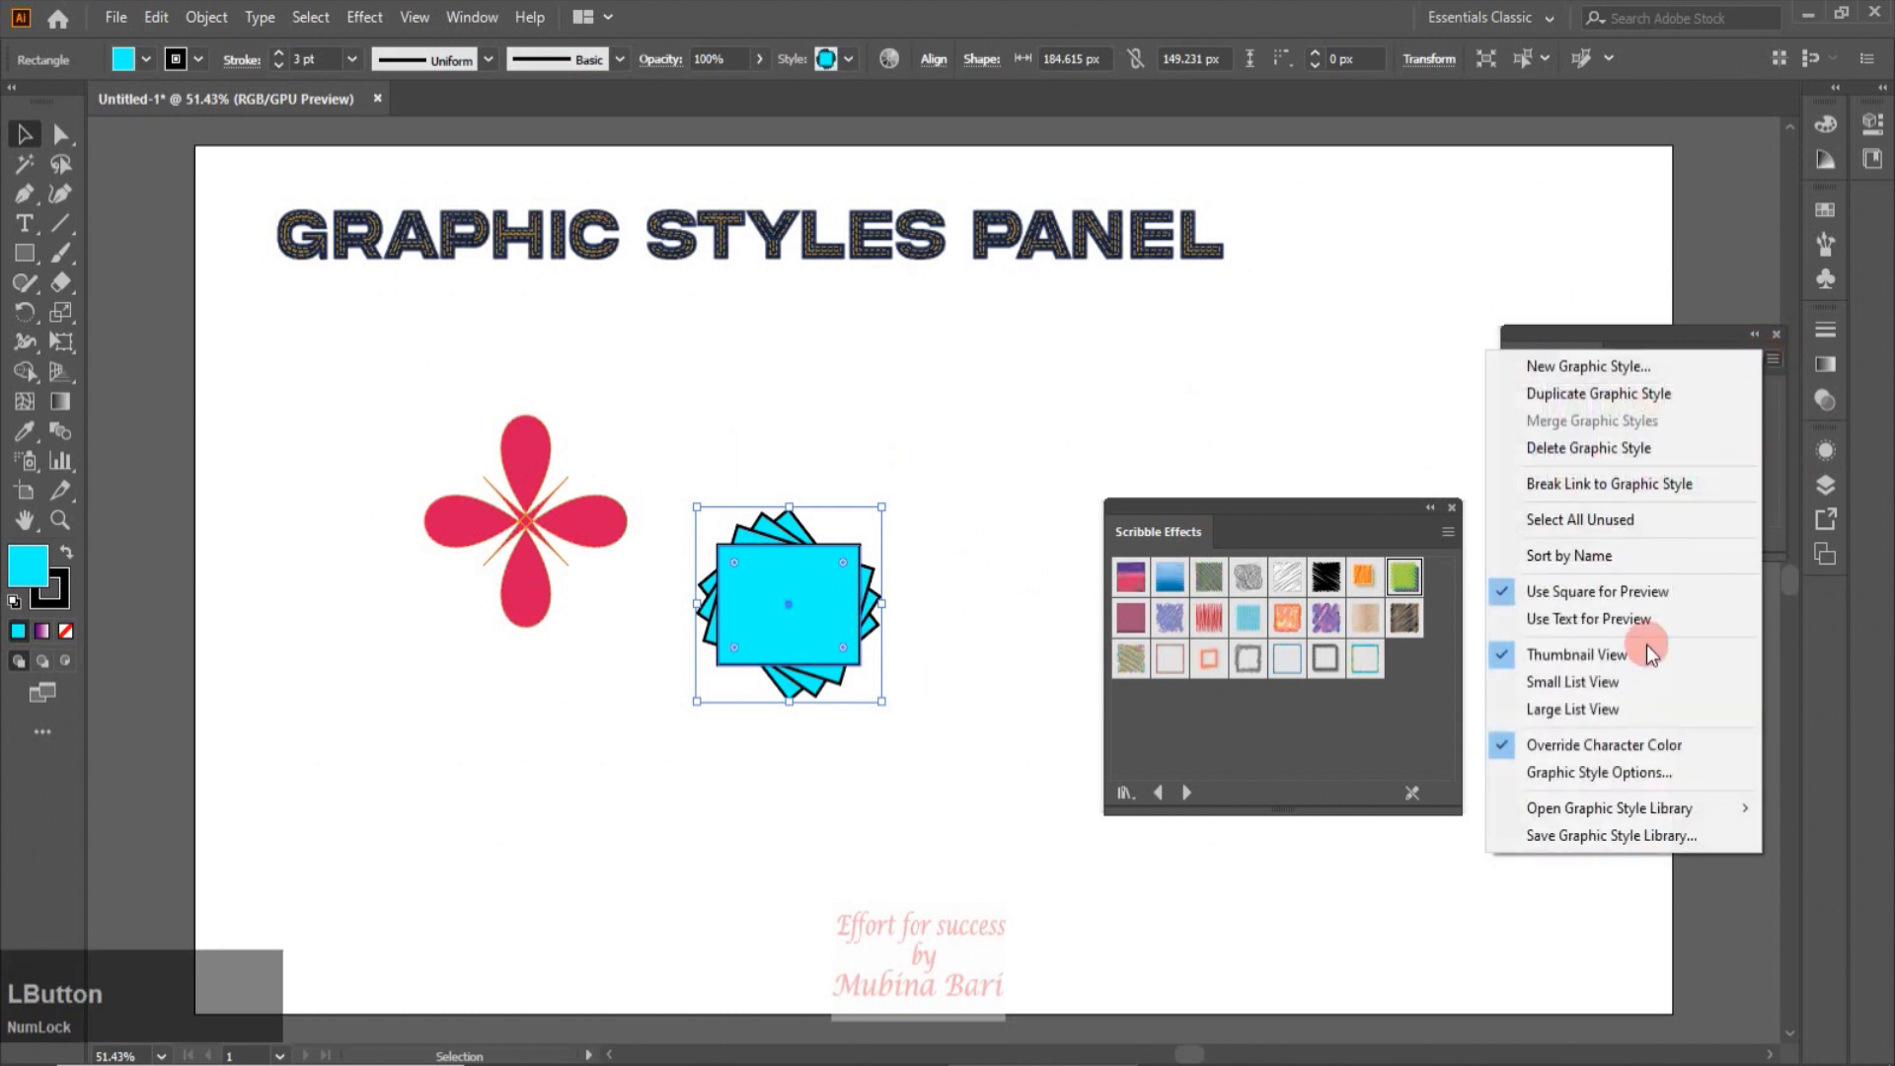
click(1605, 774)
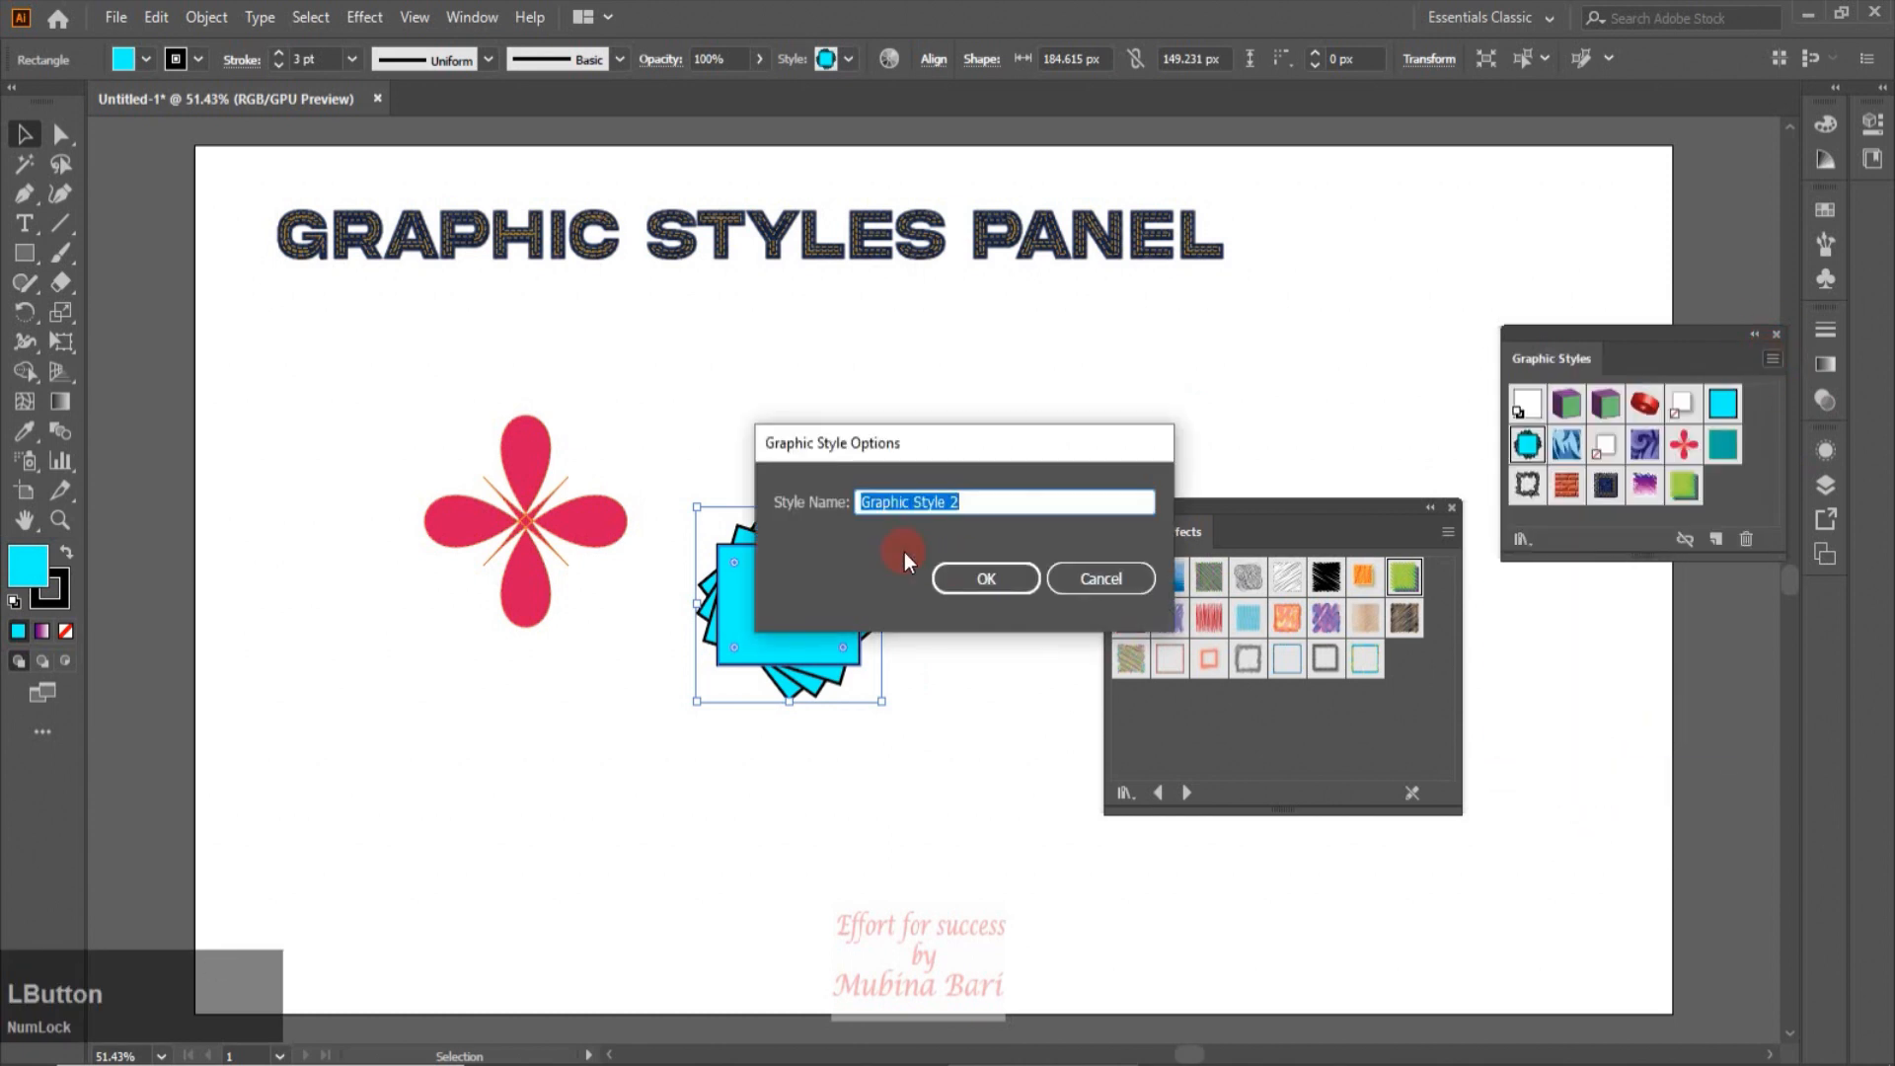
text(c)
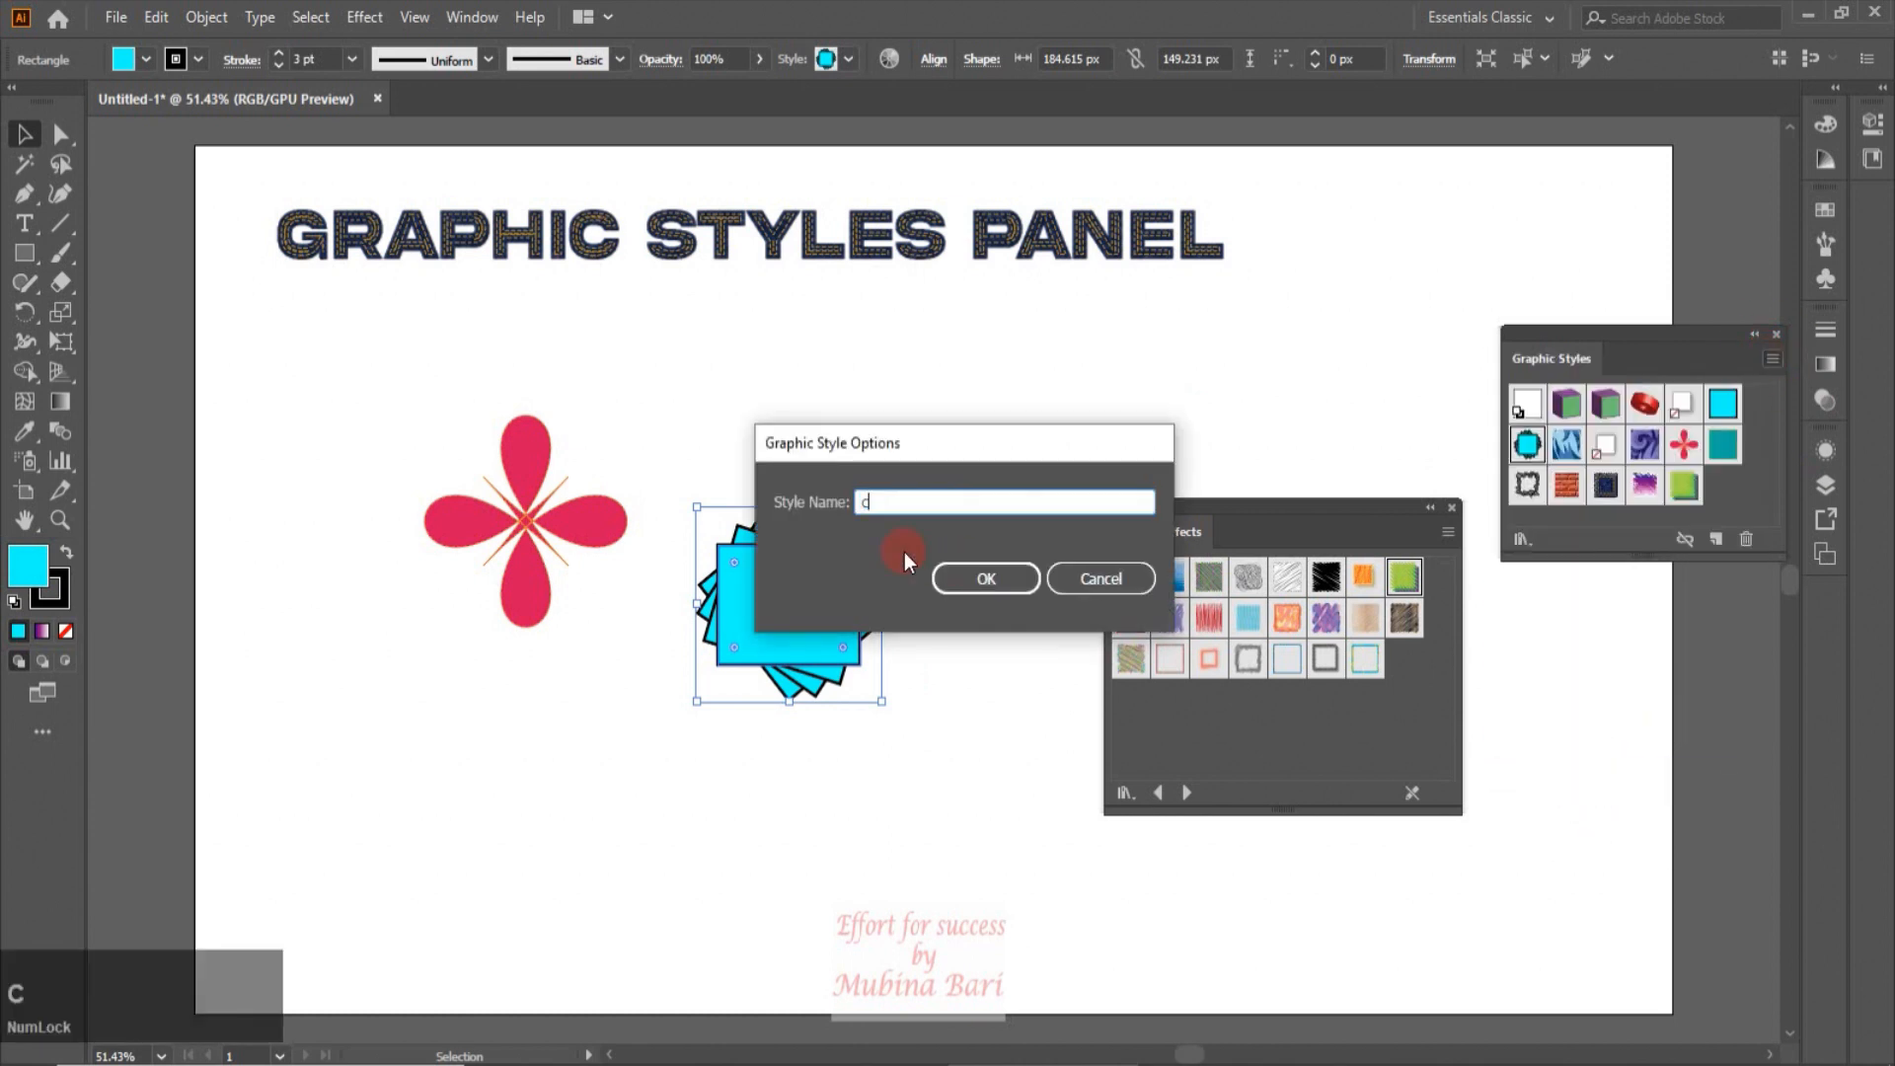
text(opy)
click(987, 579)
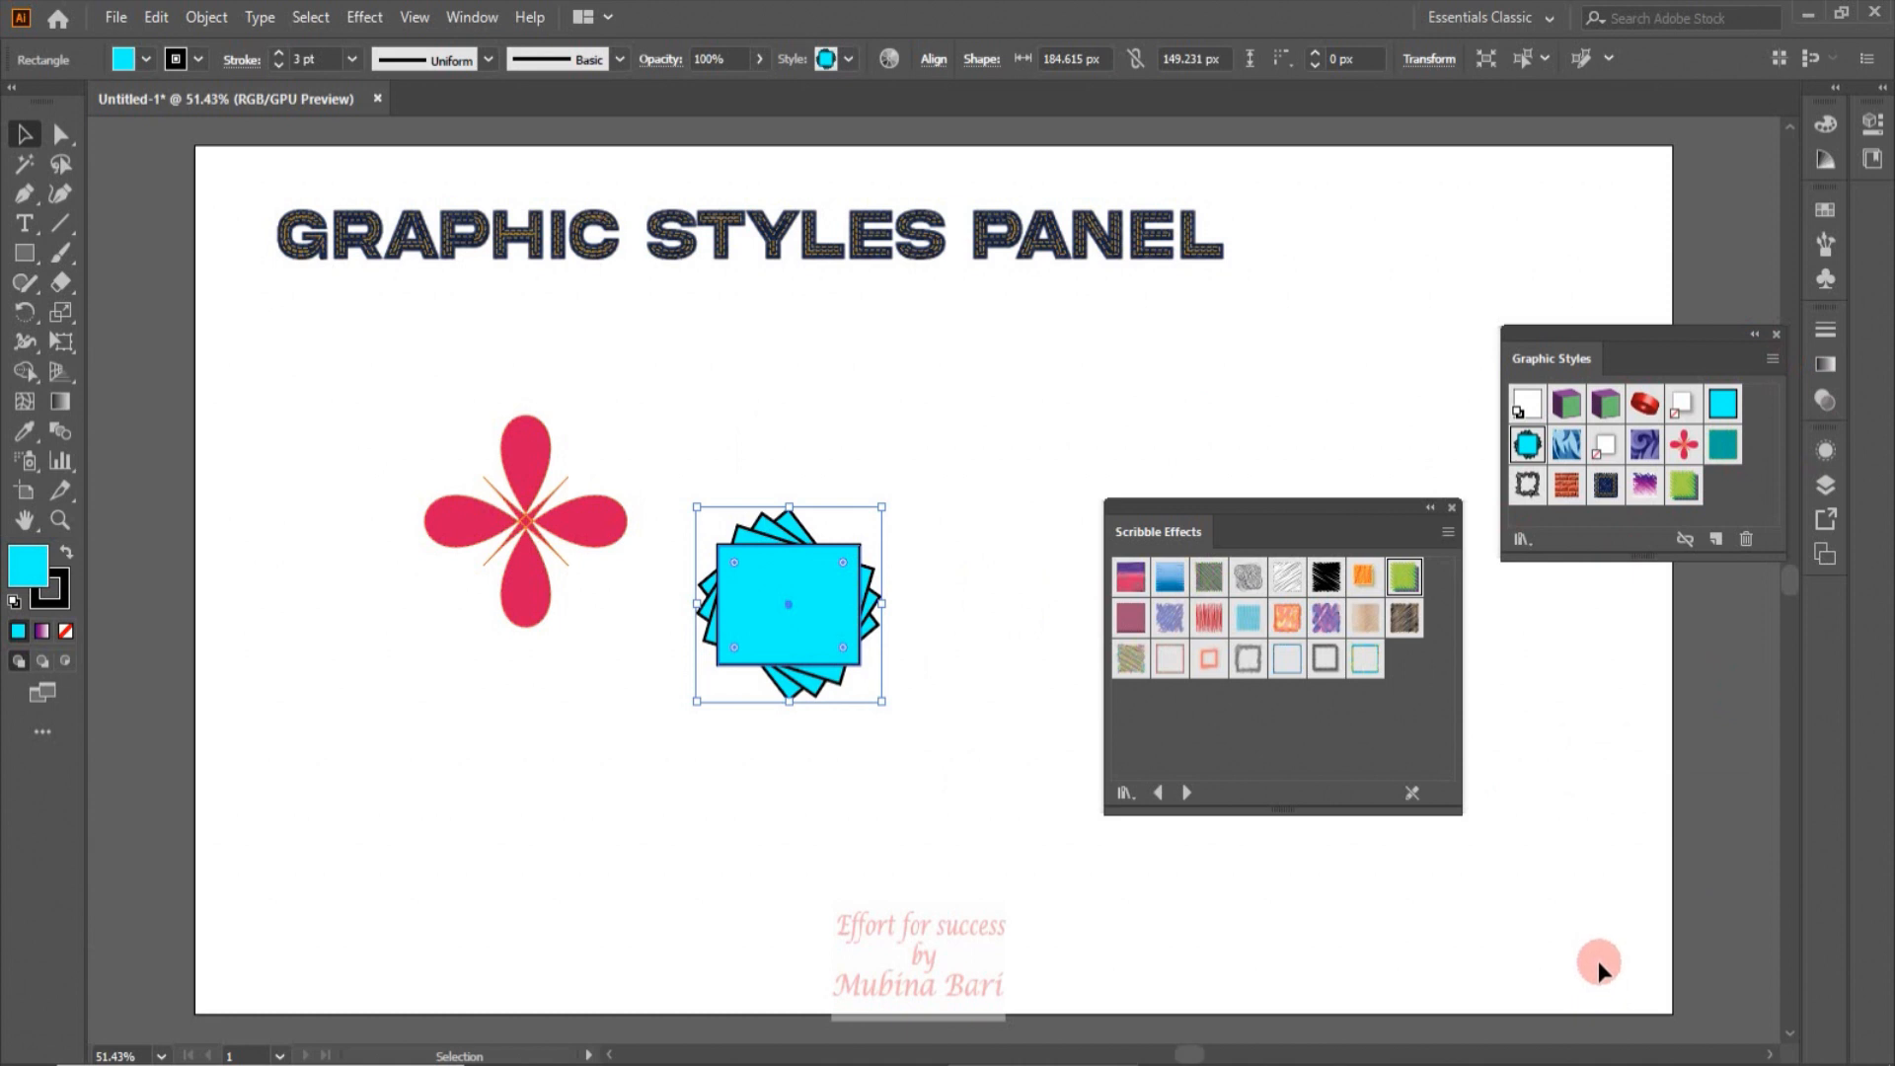
Step: Save the document's graphic styles as a style library named "copy" in the default Graphic Styles folder
click(1531, 437)
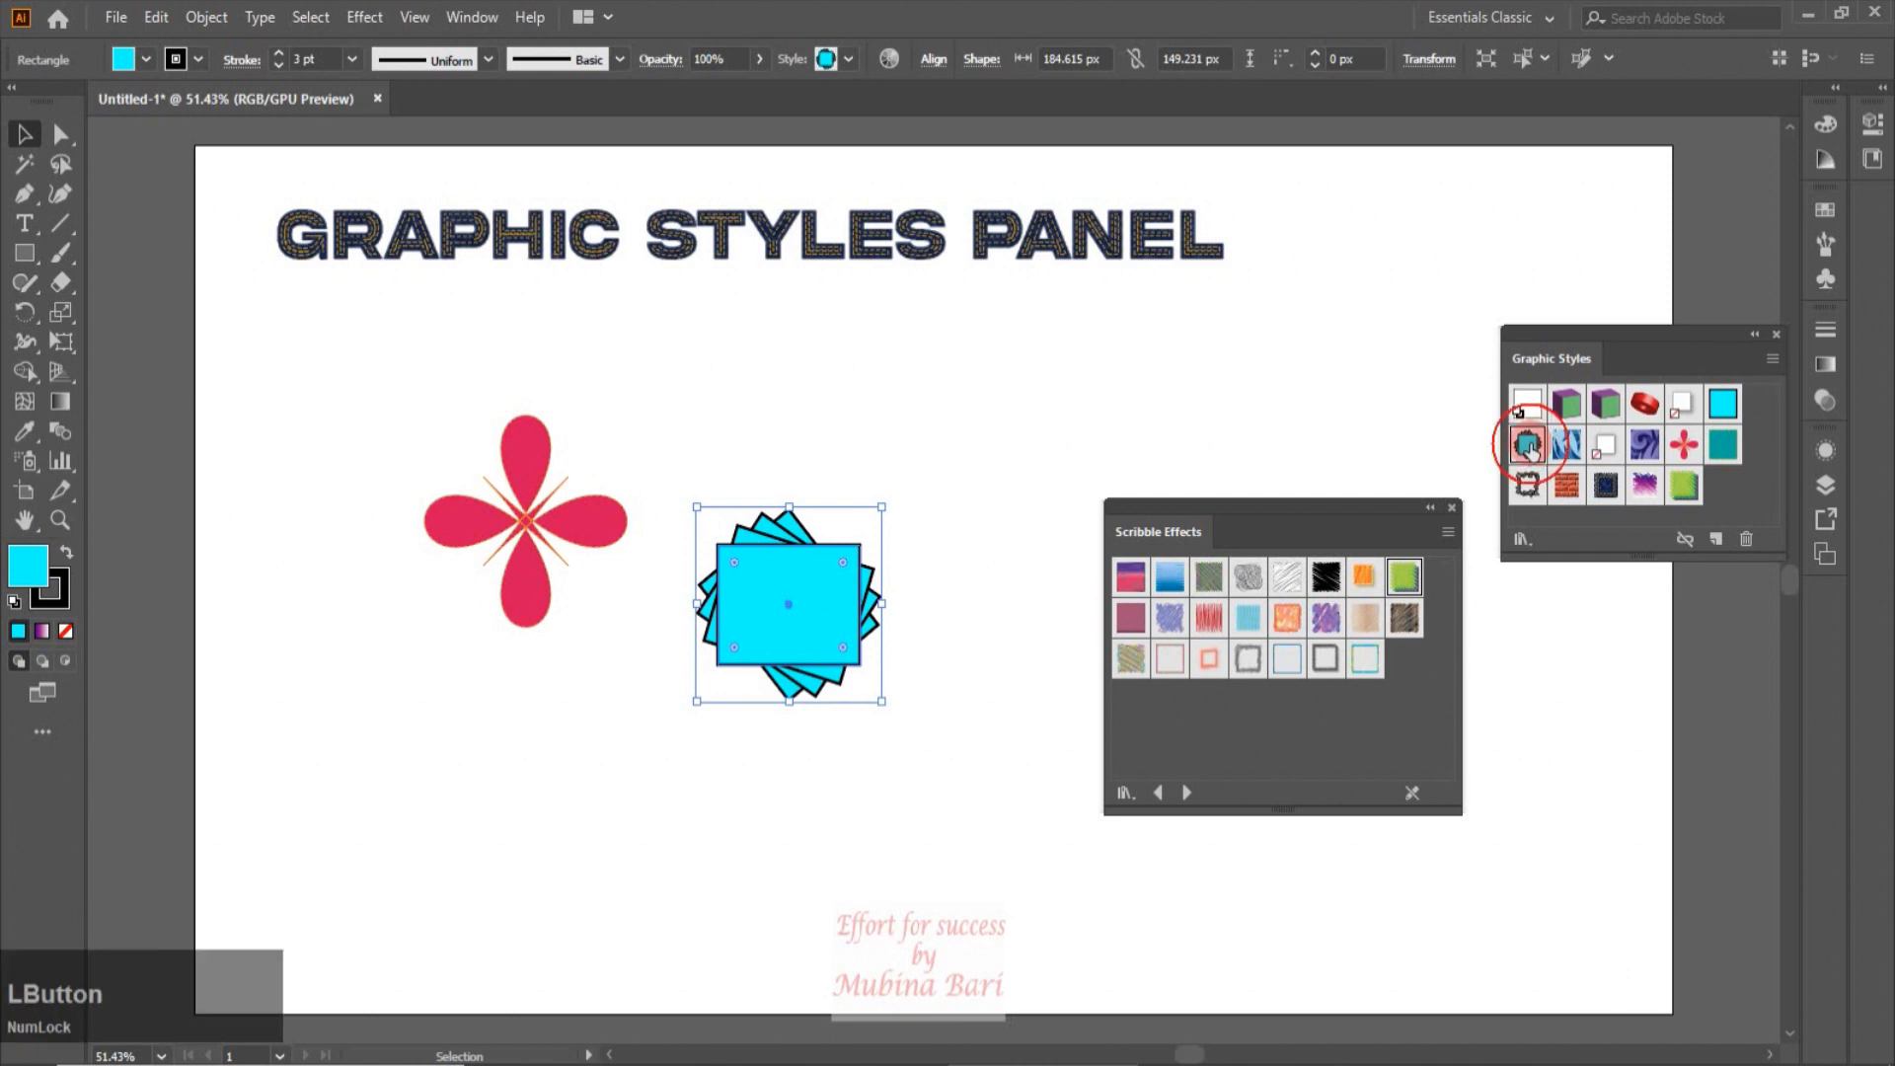
click(1773, 358)
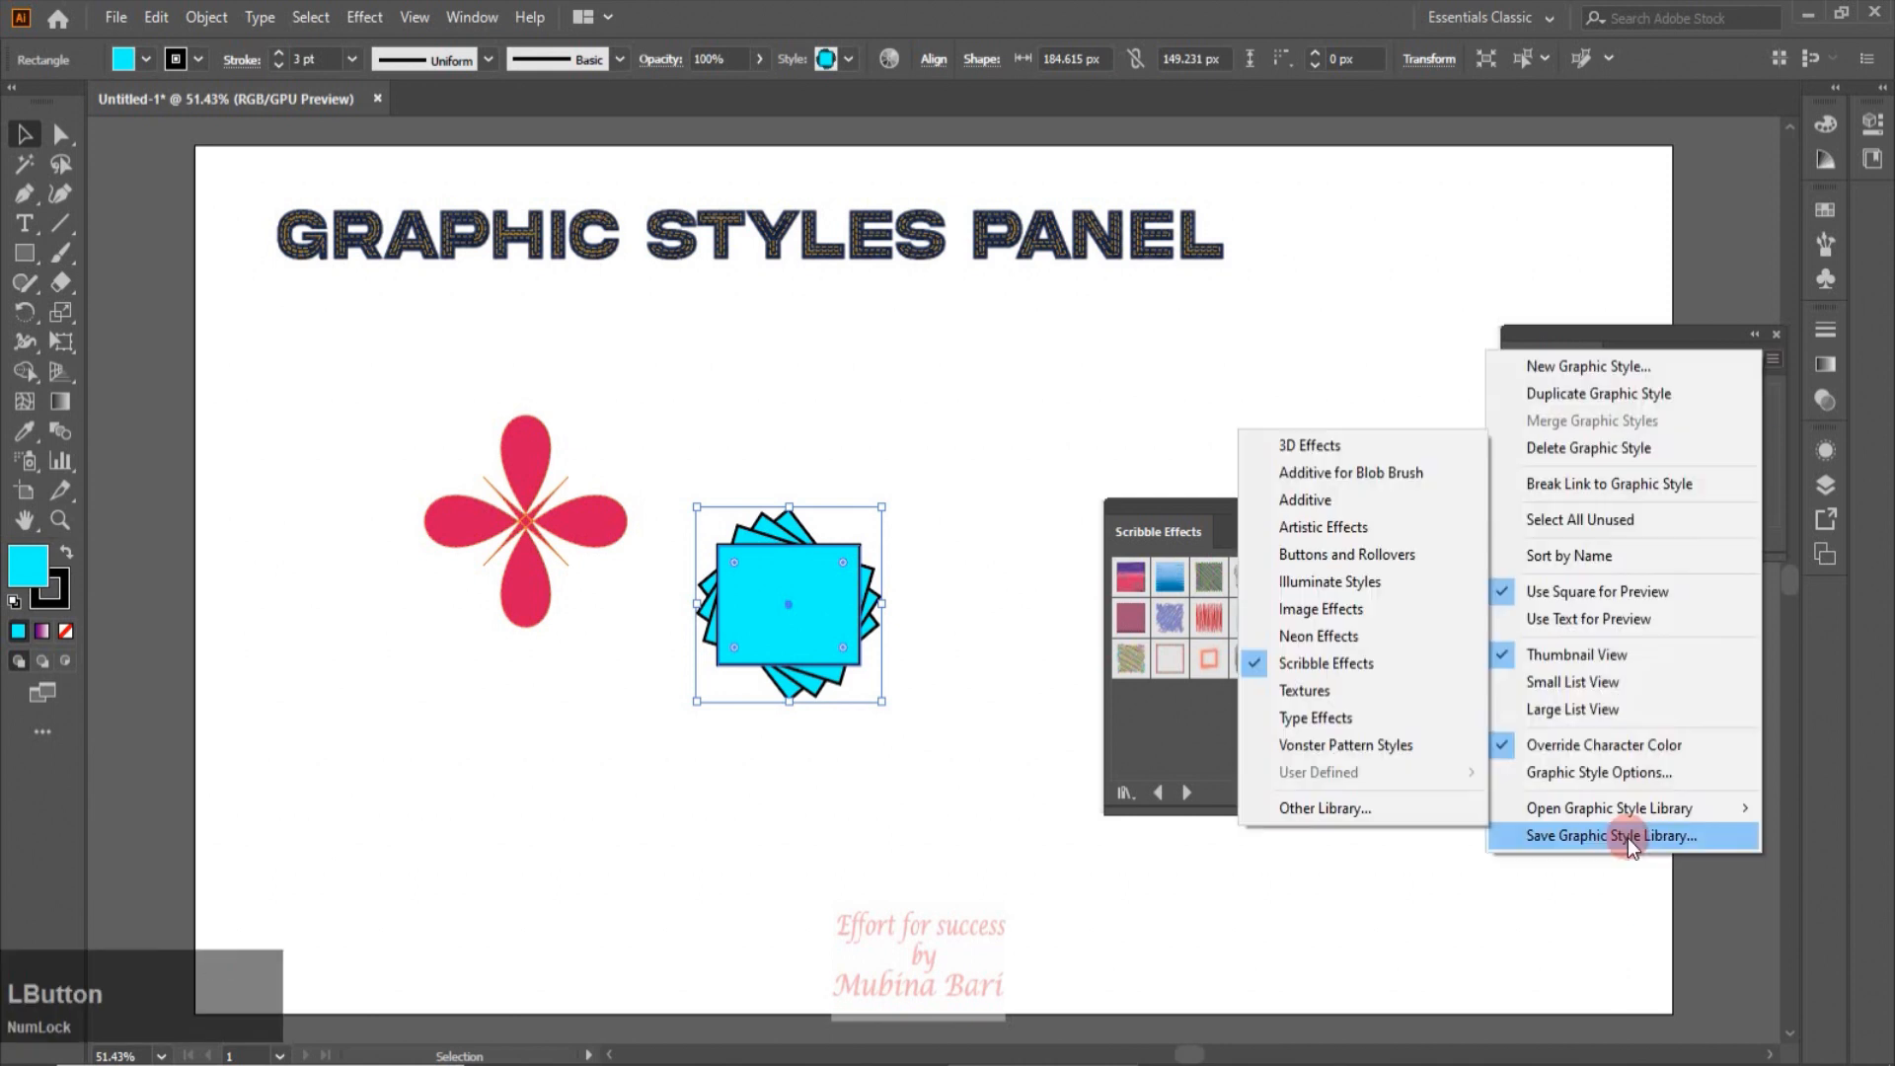
click(1627, 838)
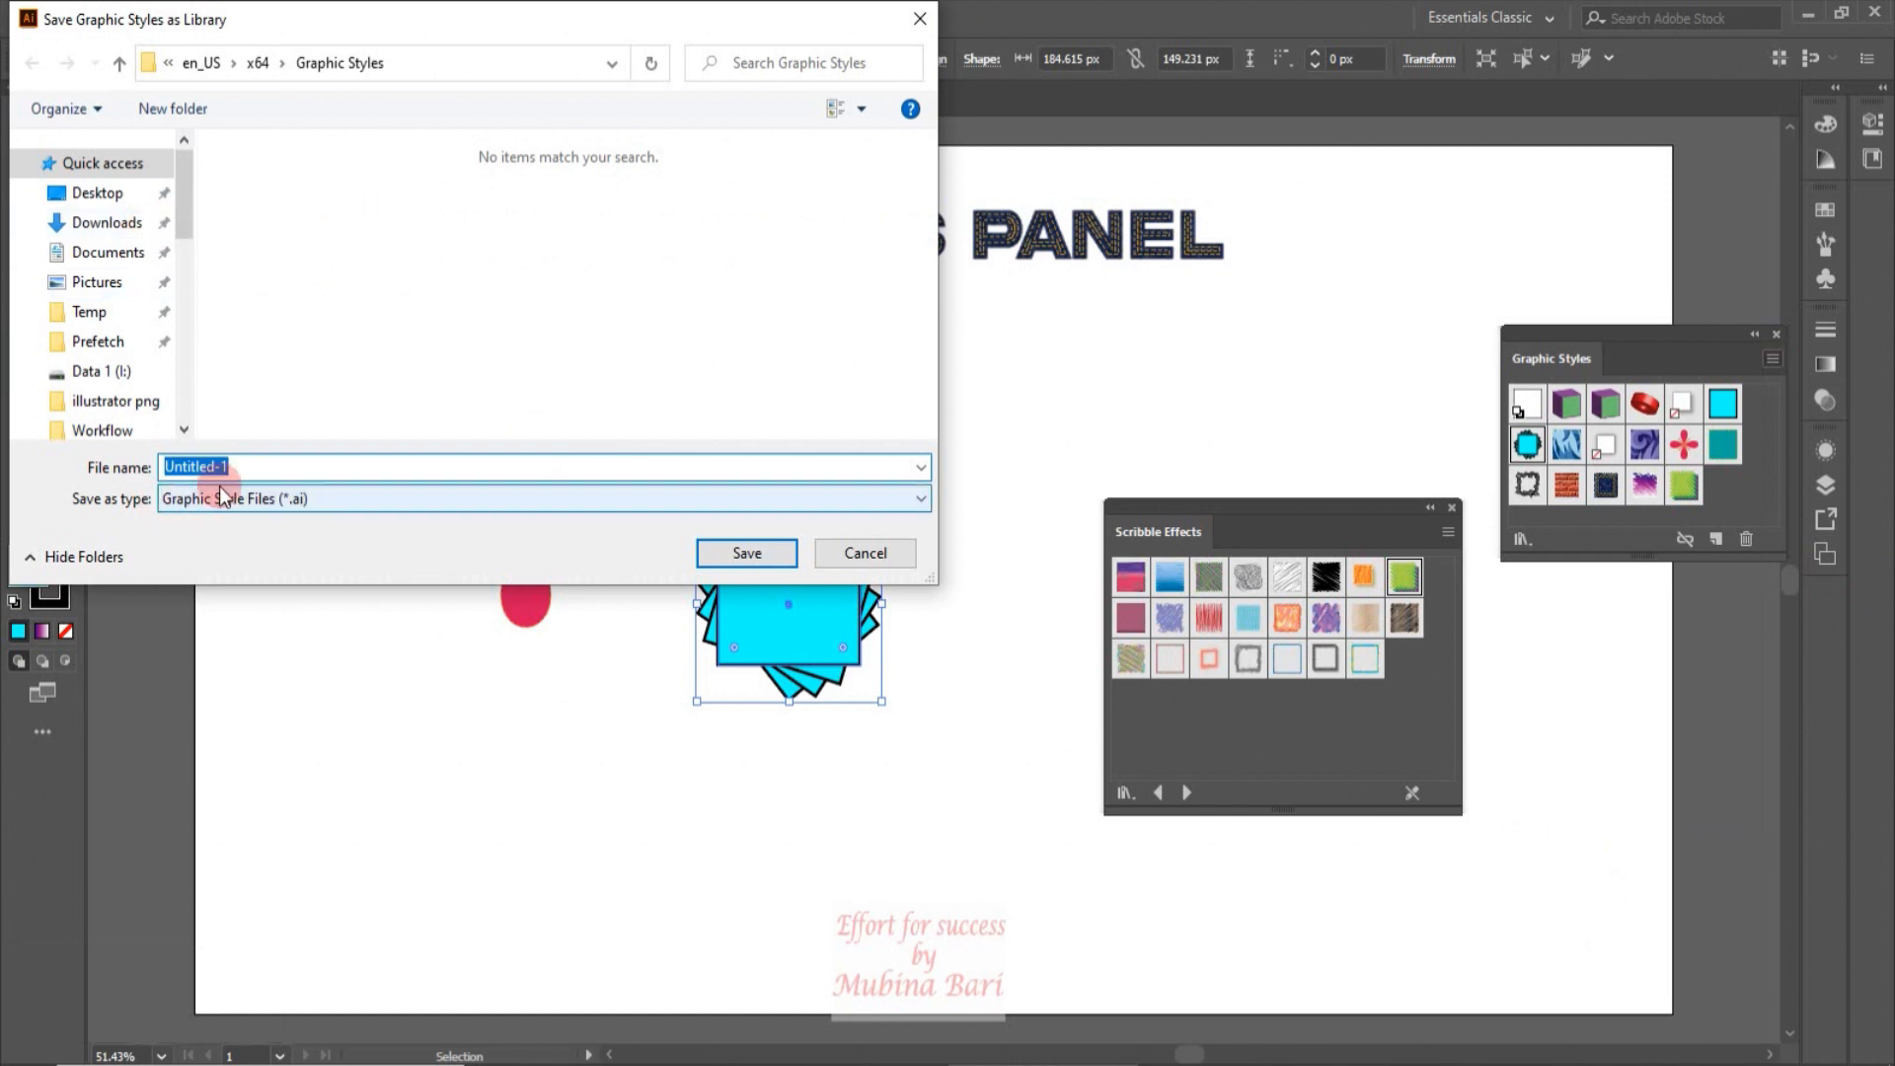
drag(202, 468, 163, 472)
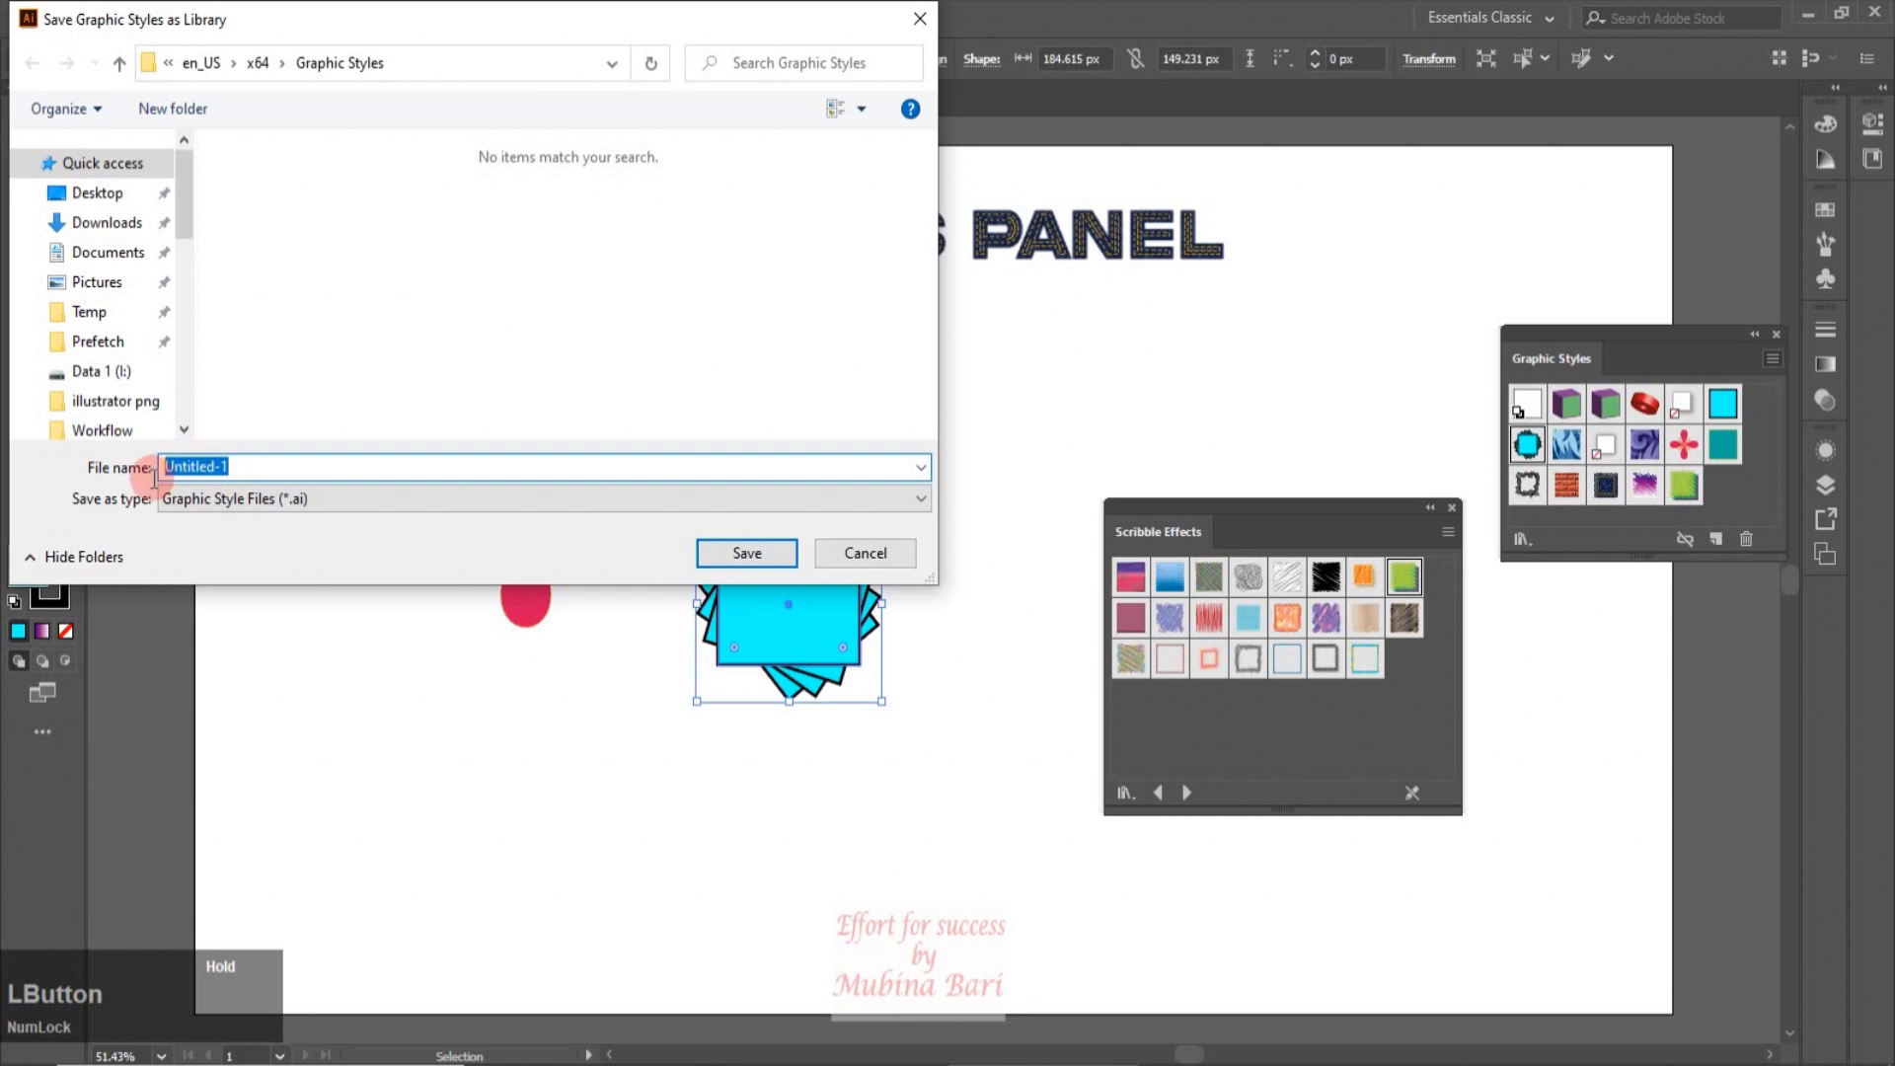
text(co)
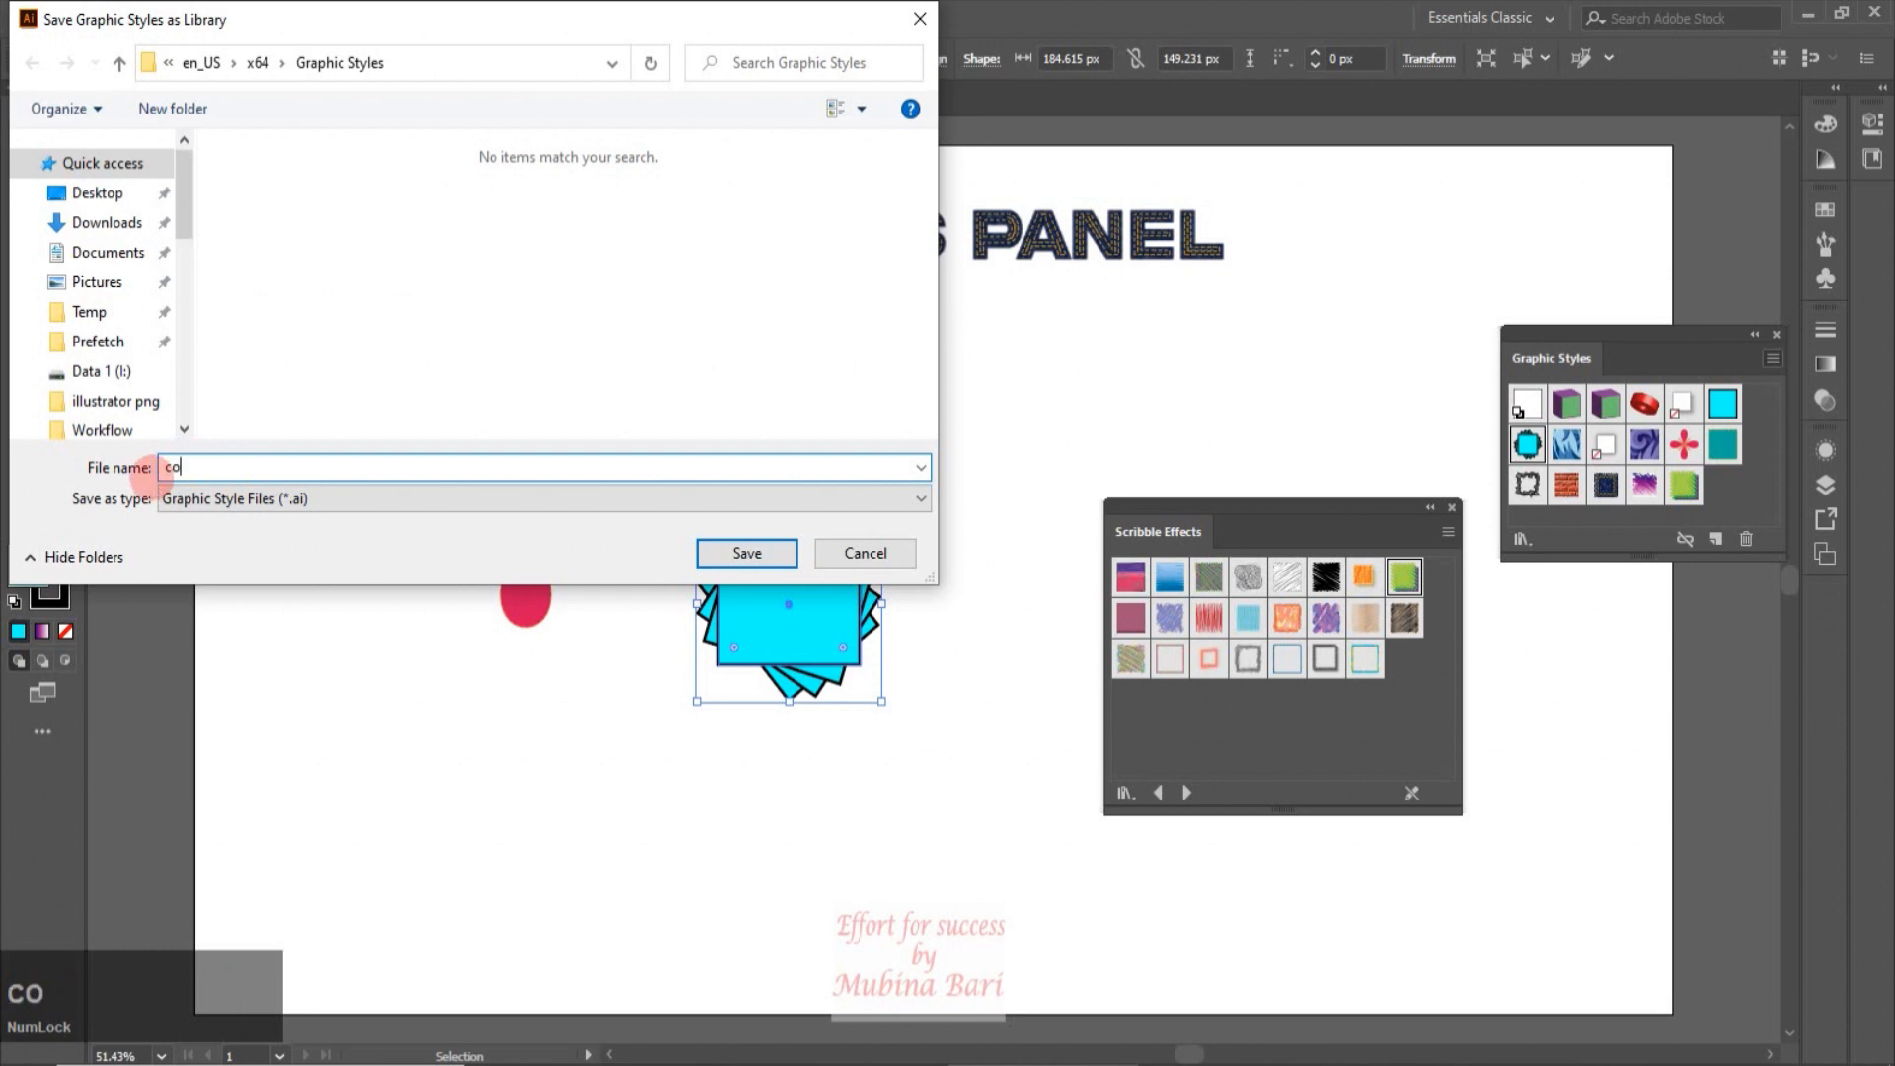
text(py)
click(730, 555)
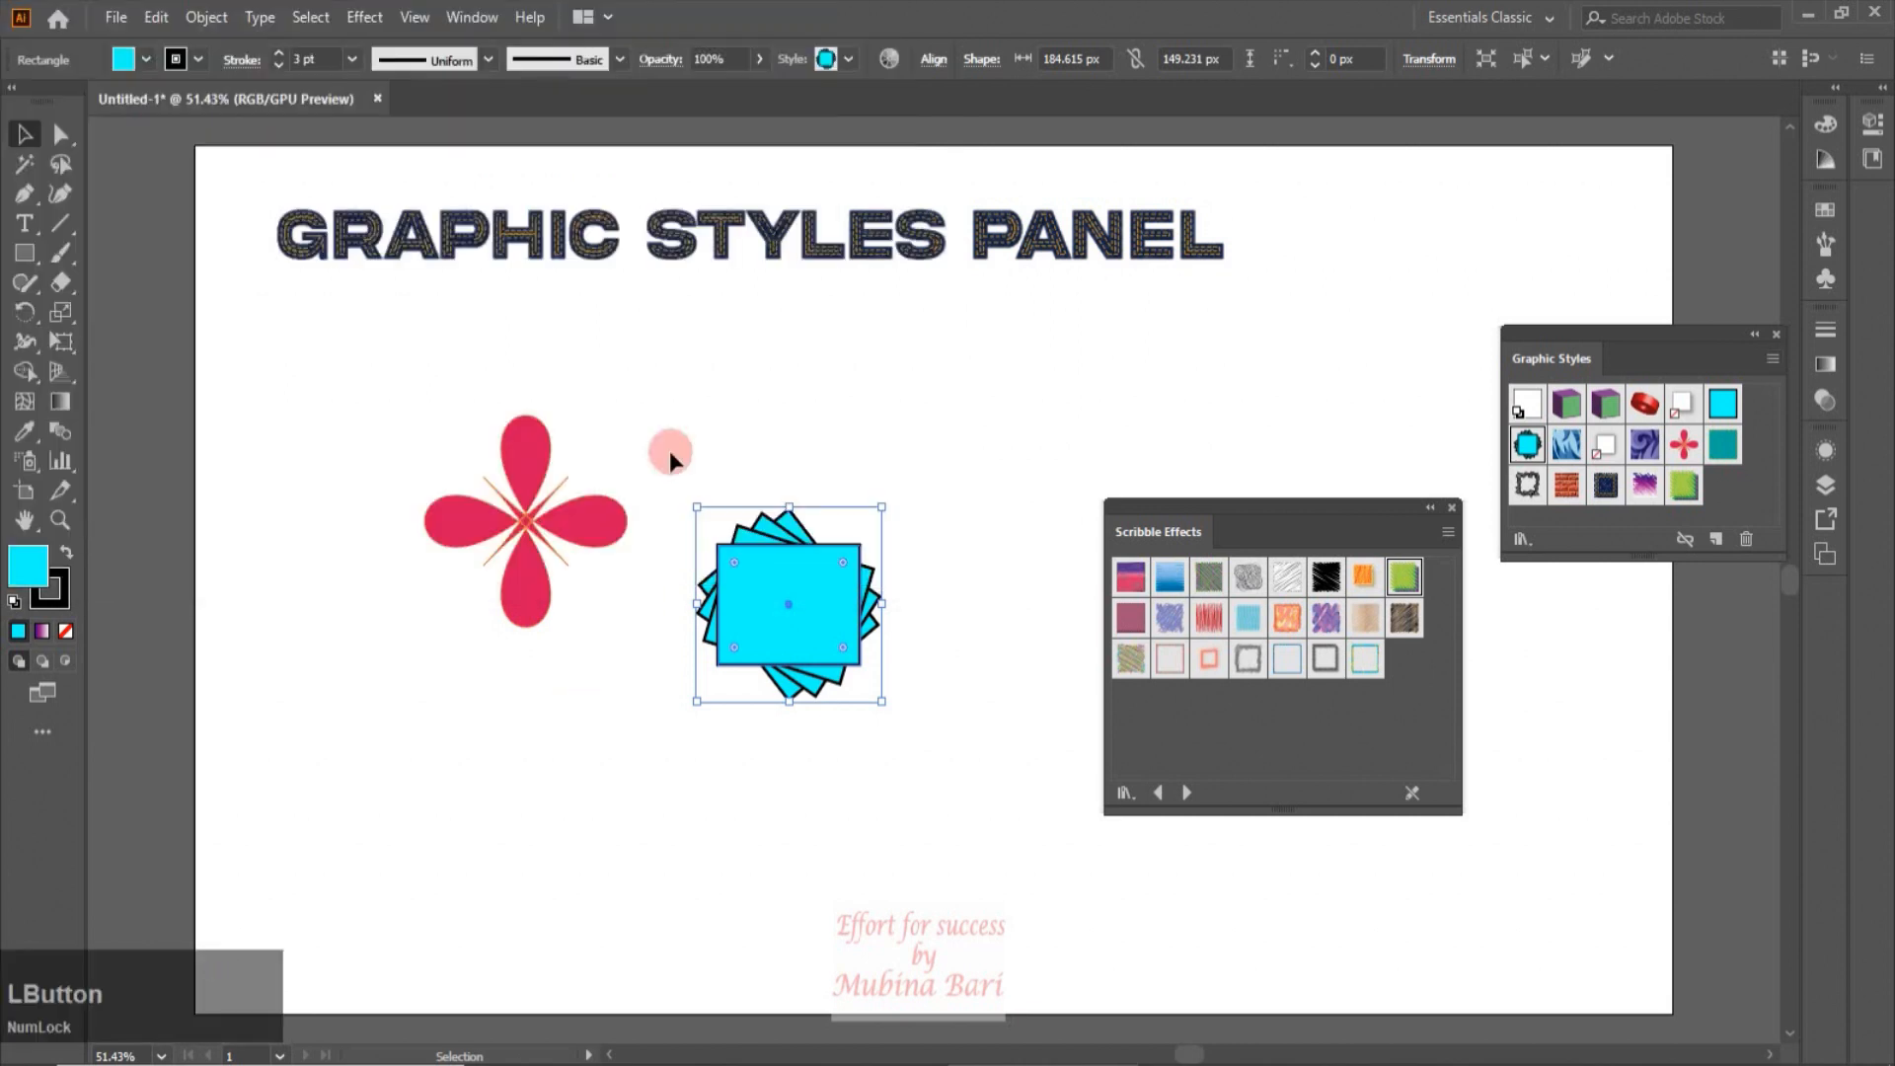
Step: Apply the crimson flower style to the selected rectangle and save the graphic styles as a library named "flower"
click(1685, 445)
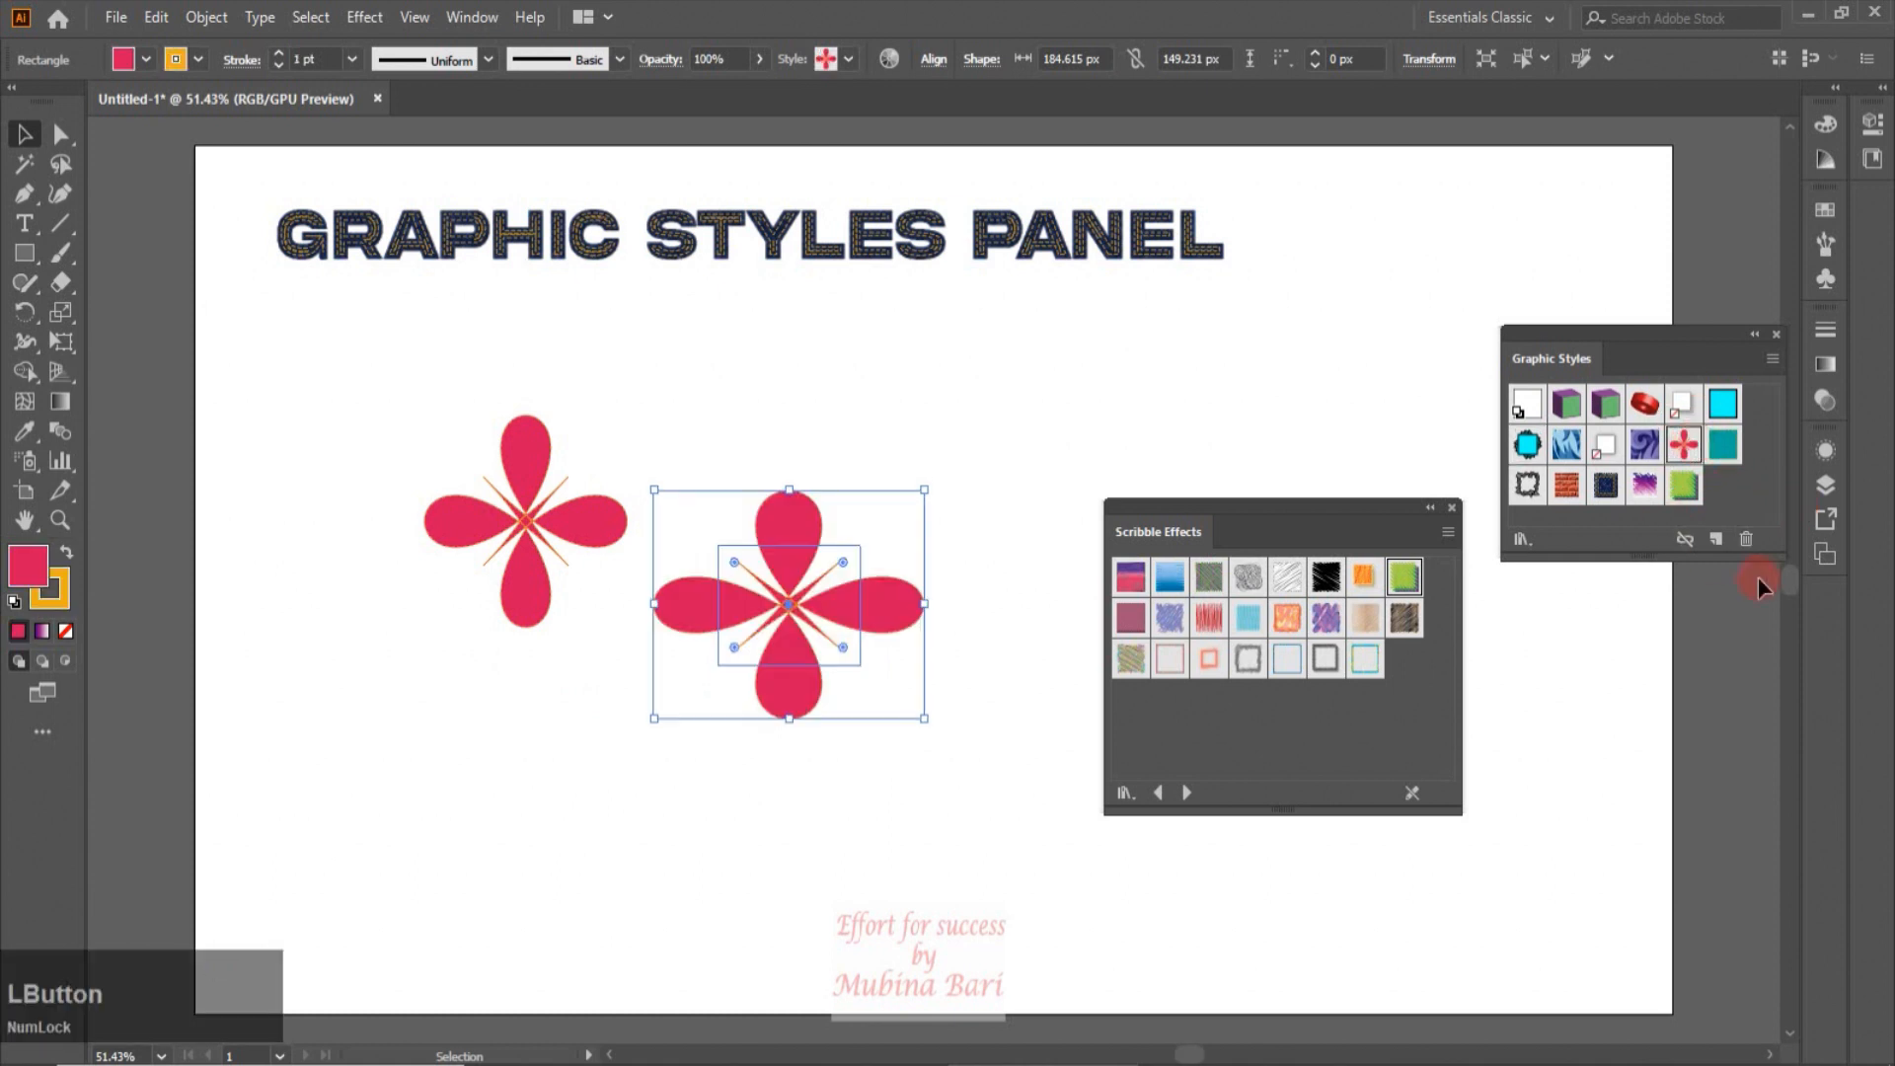
click(1772, 358)
click(1639, 836)
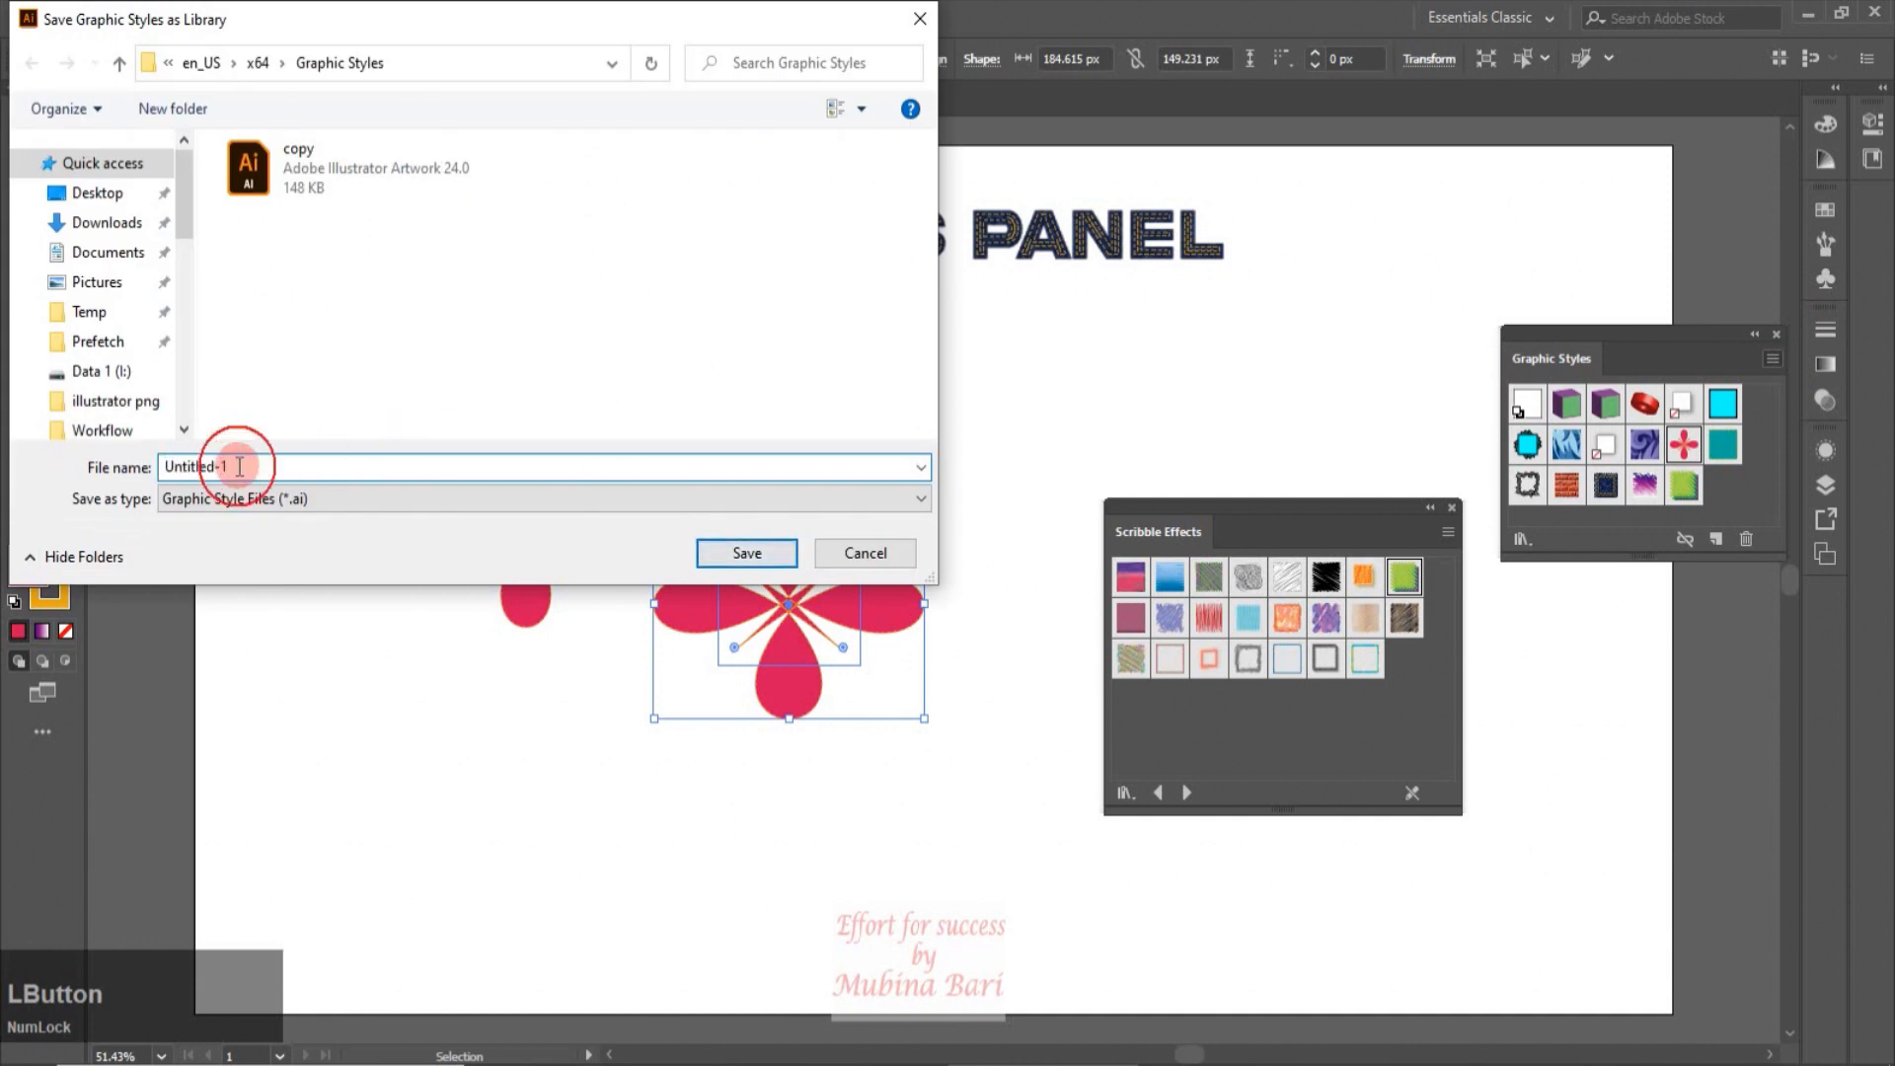
text(flower)
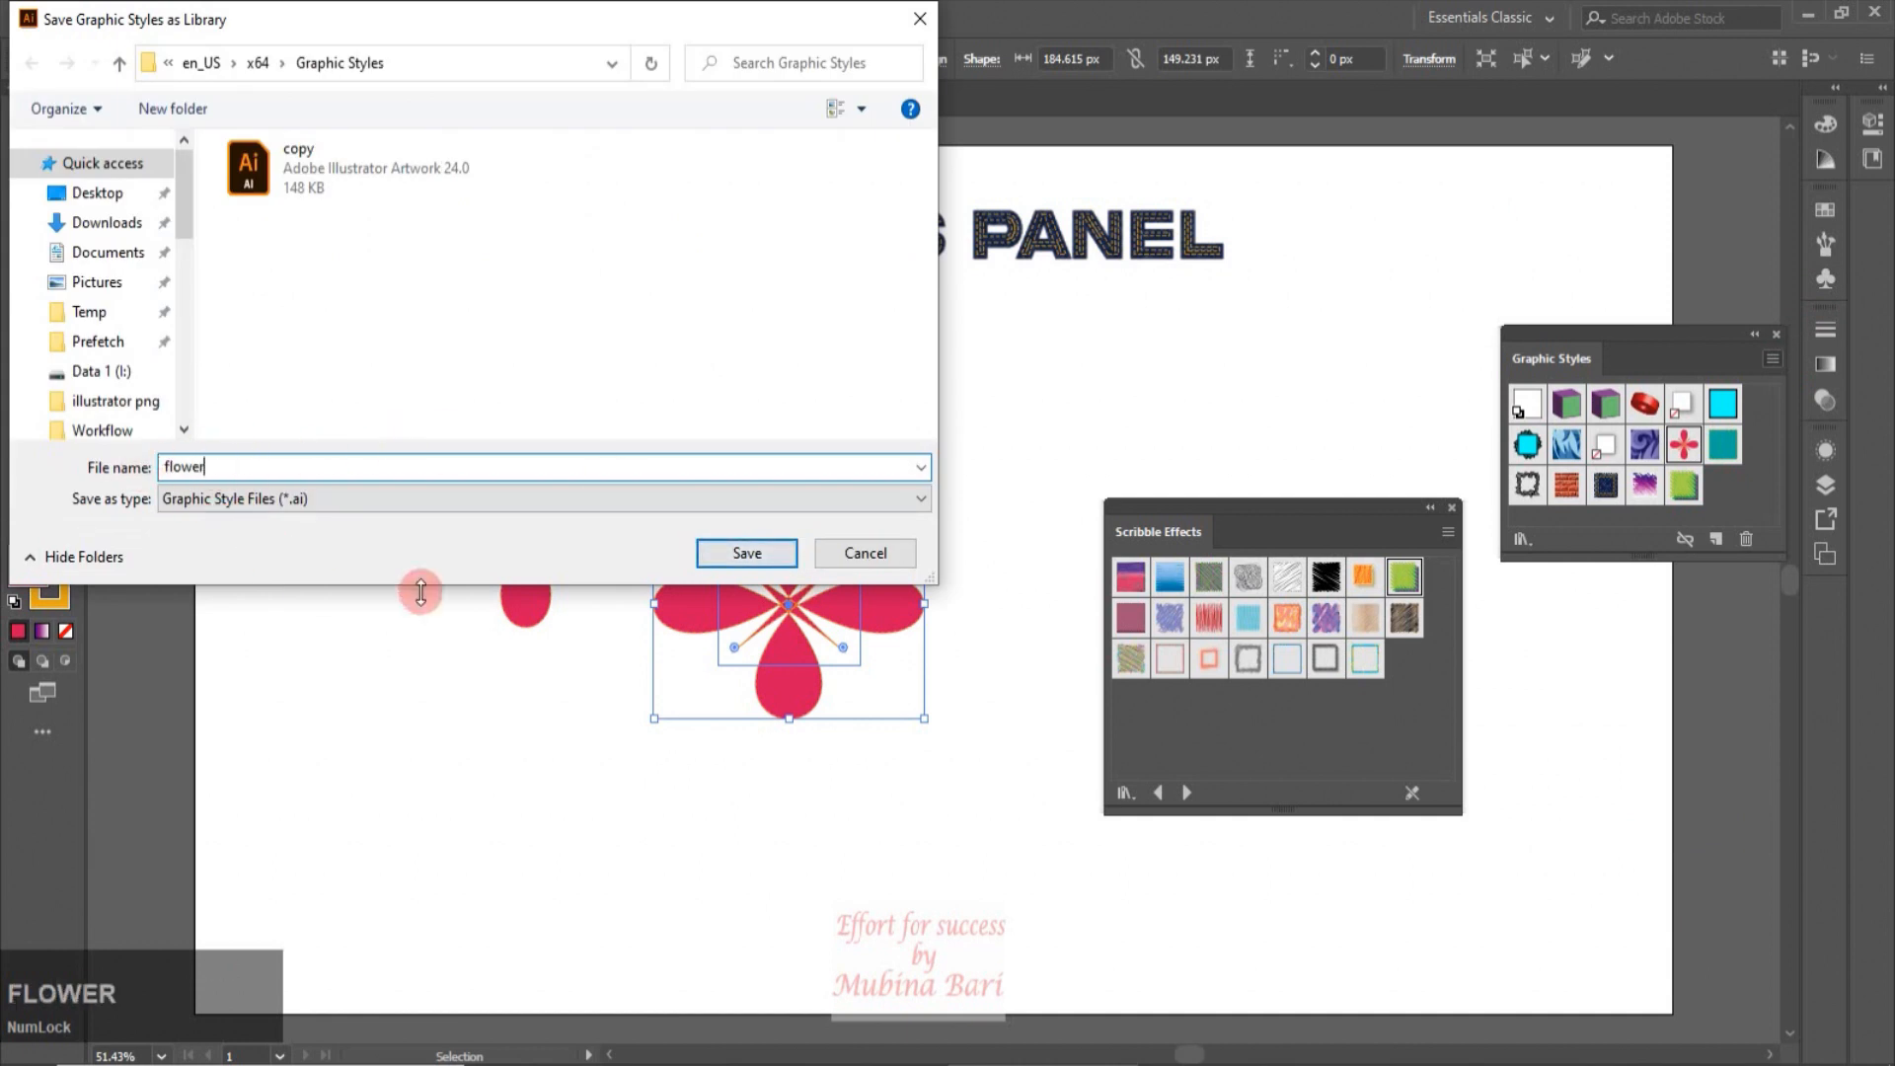
click(746, 553)
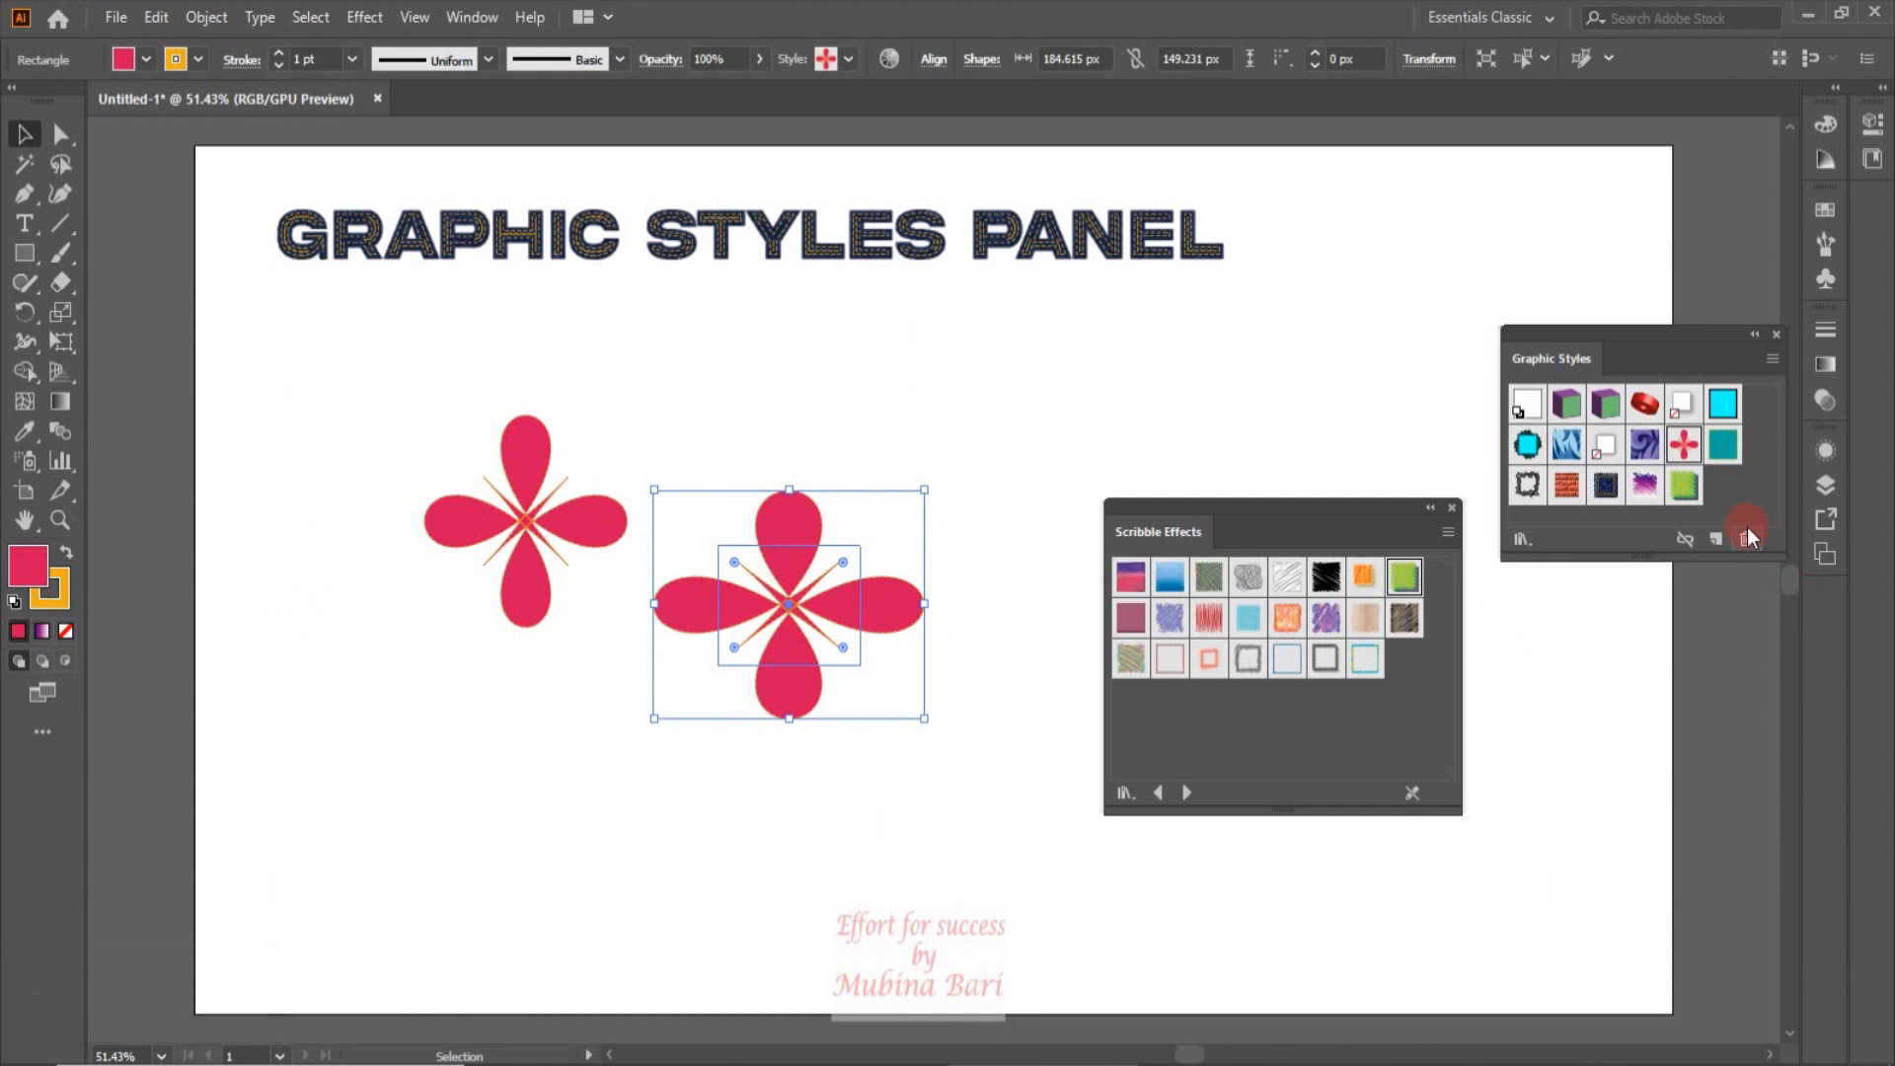
Step: Apply the teal style to the rectangle and save the graphic styles as a library named "green" on the Desktop
click(1723, 450)
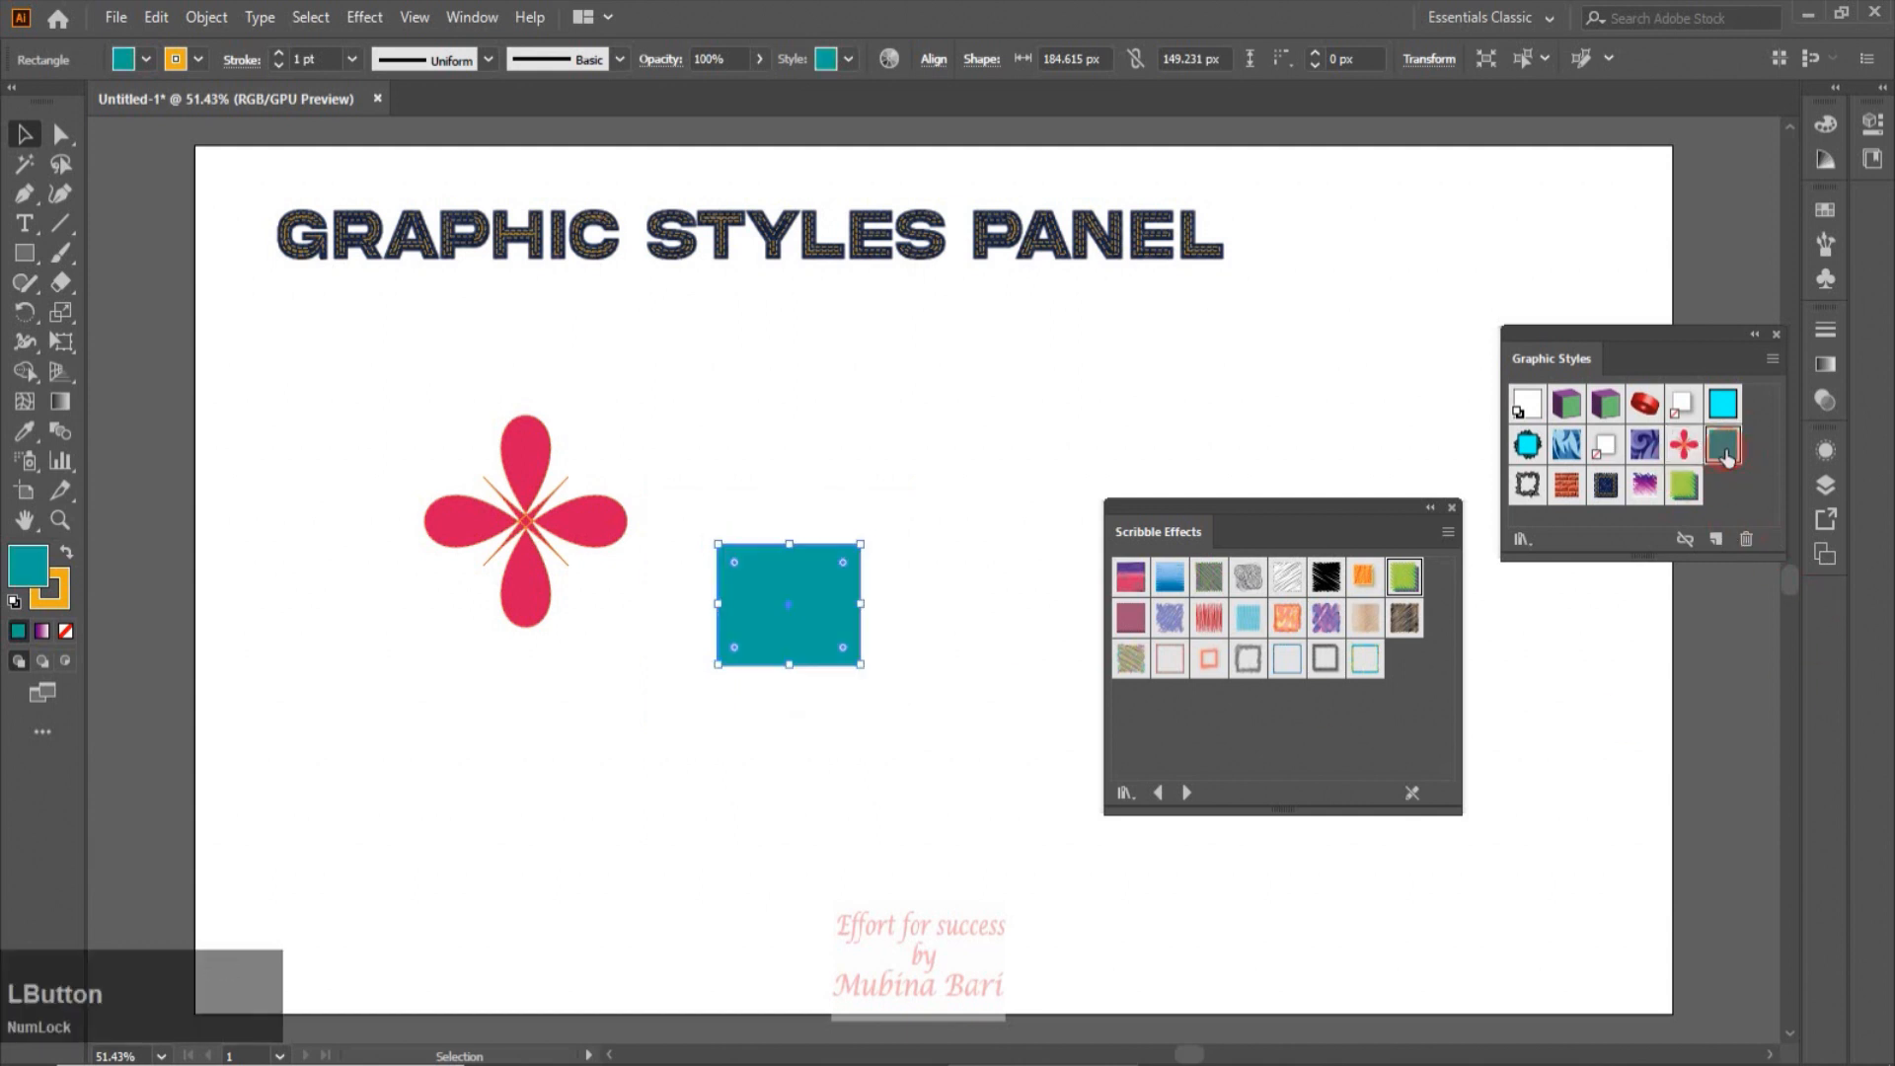
click(1770, 361)
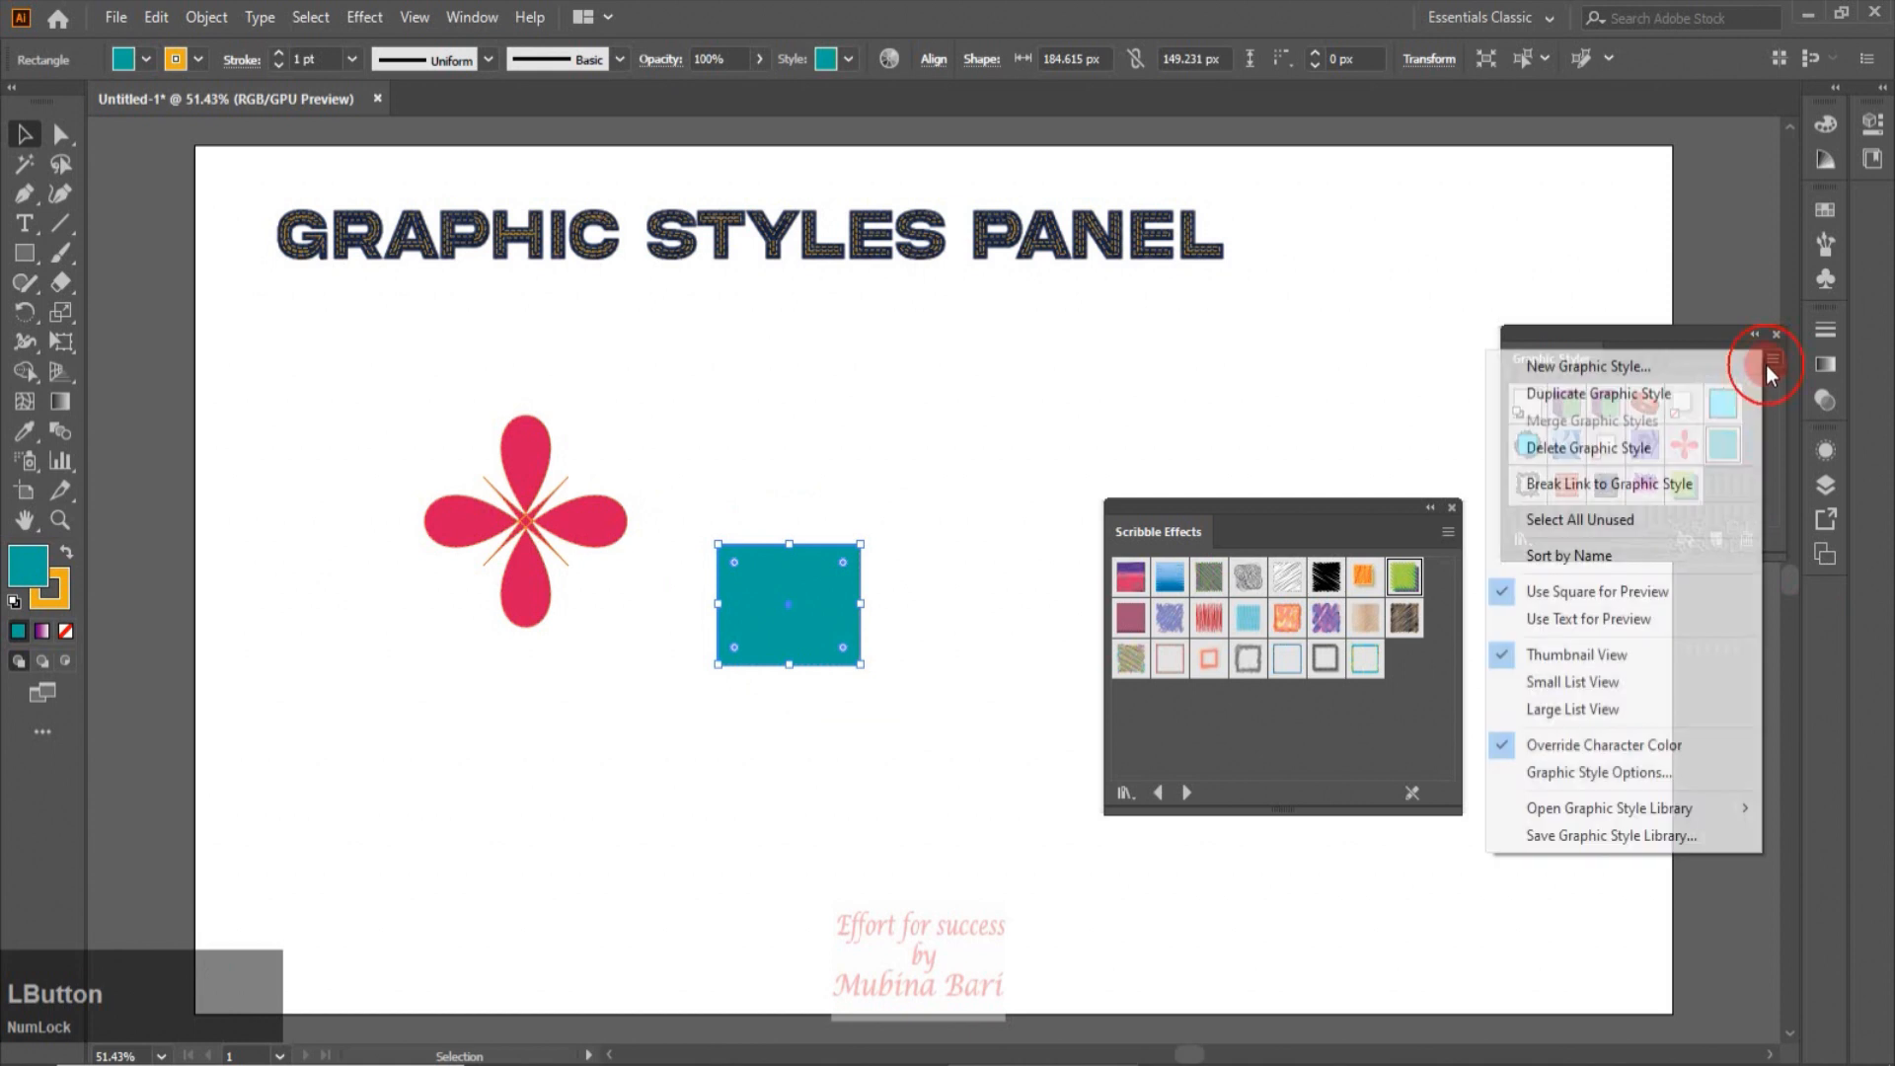
click(1579, 849)
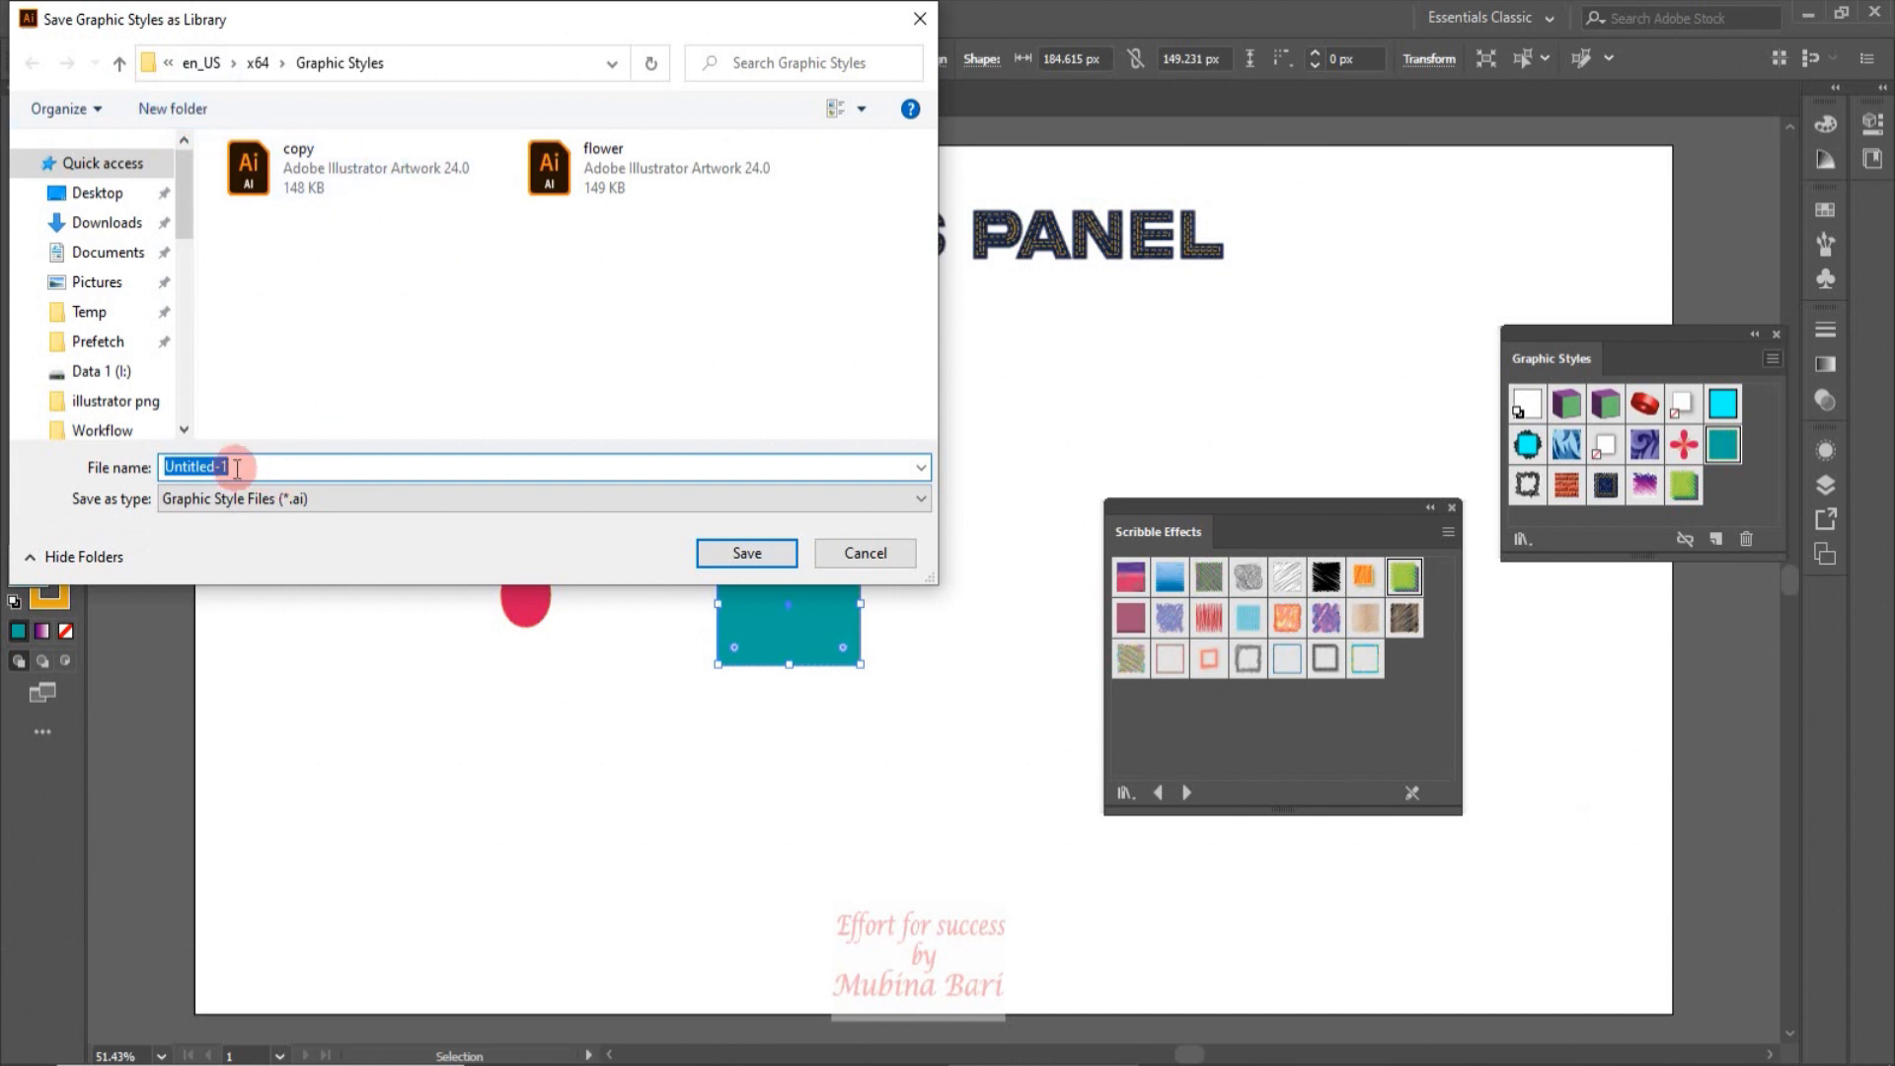
text(green)
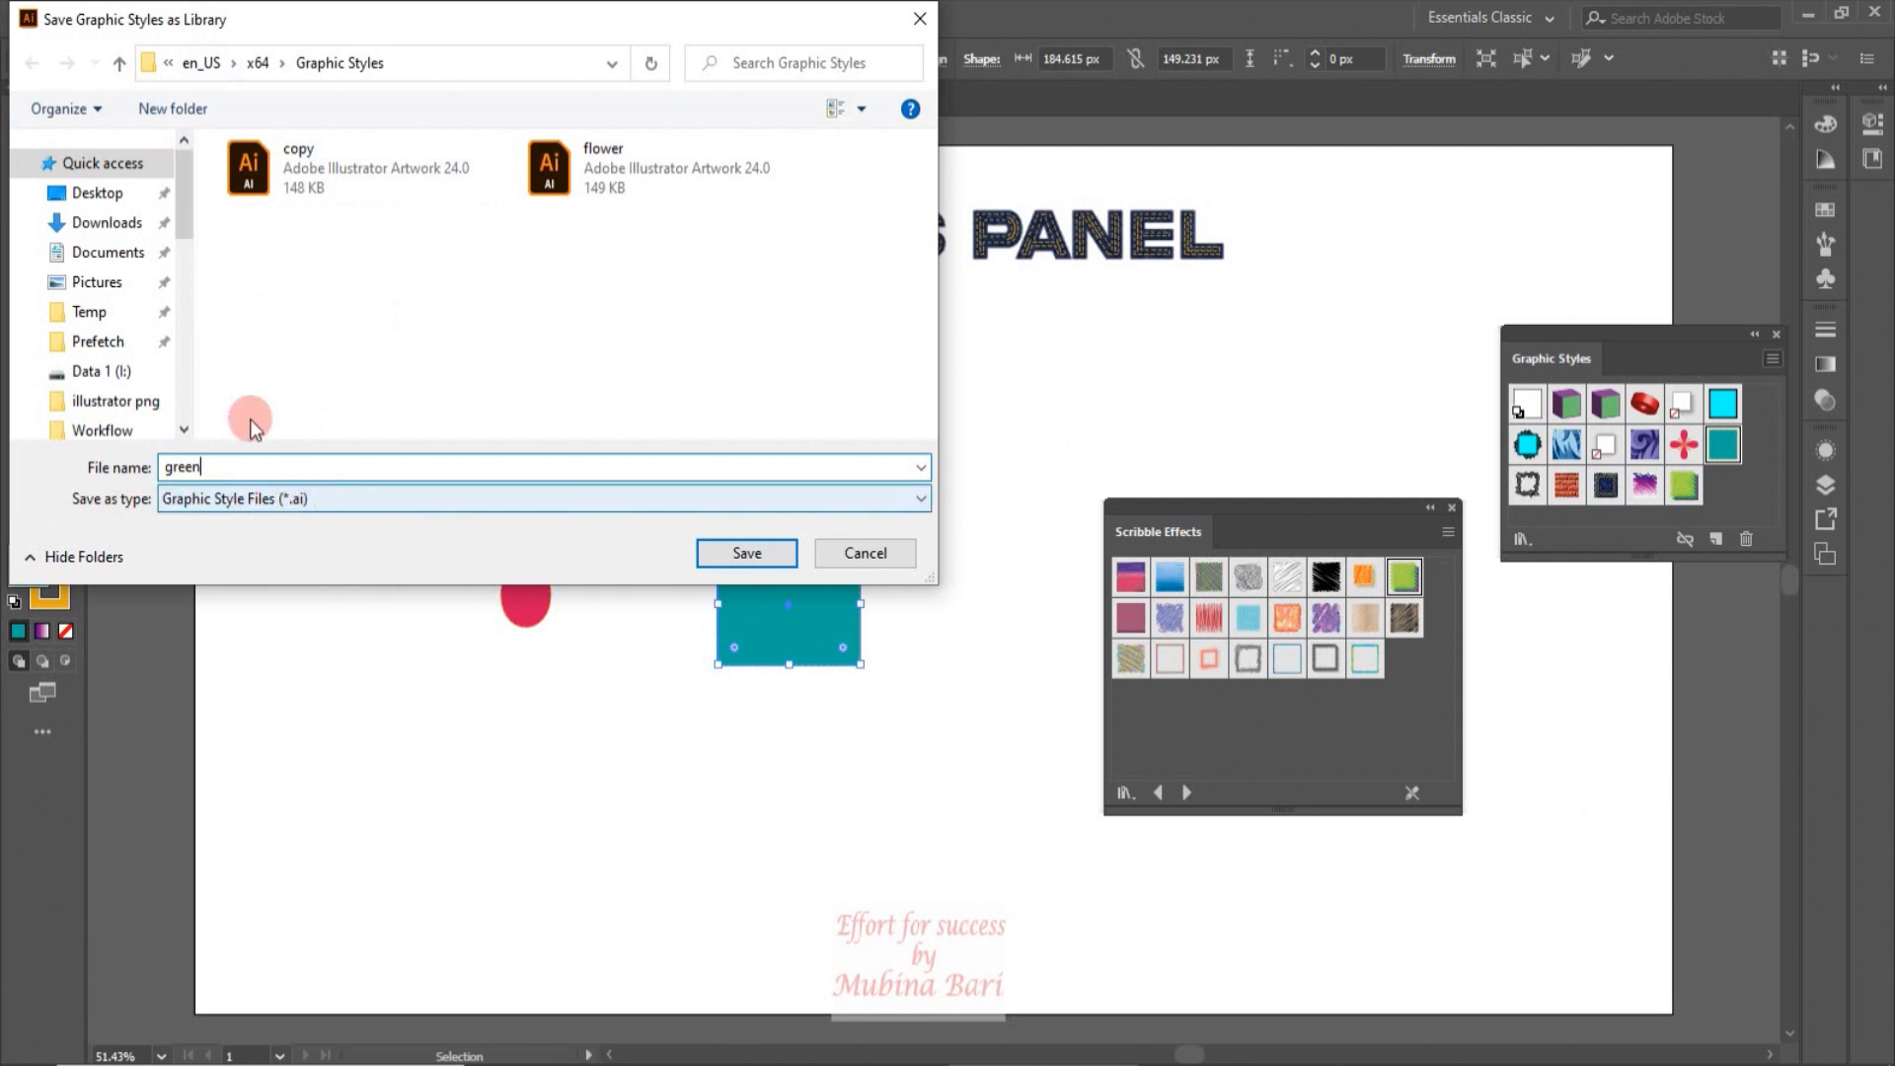
click(112, 204)
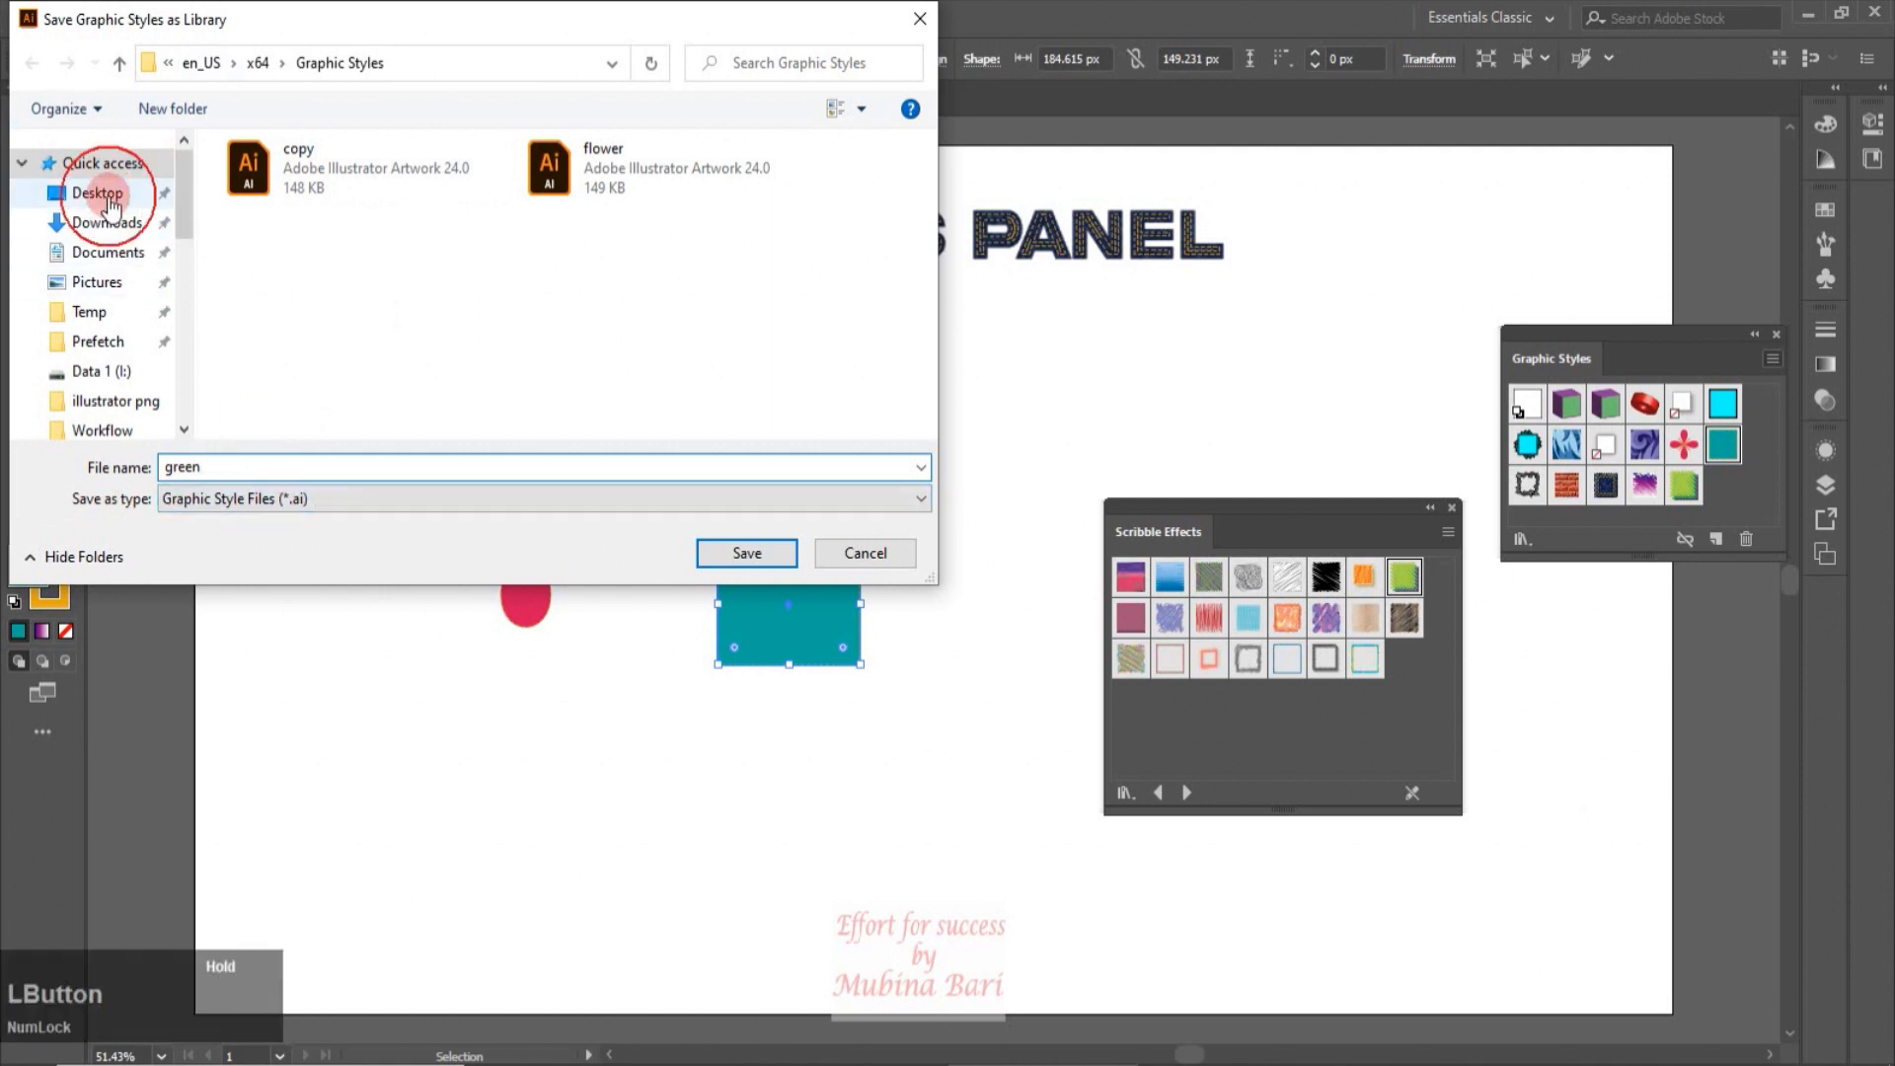
click(752, 556)
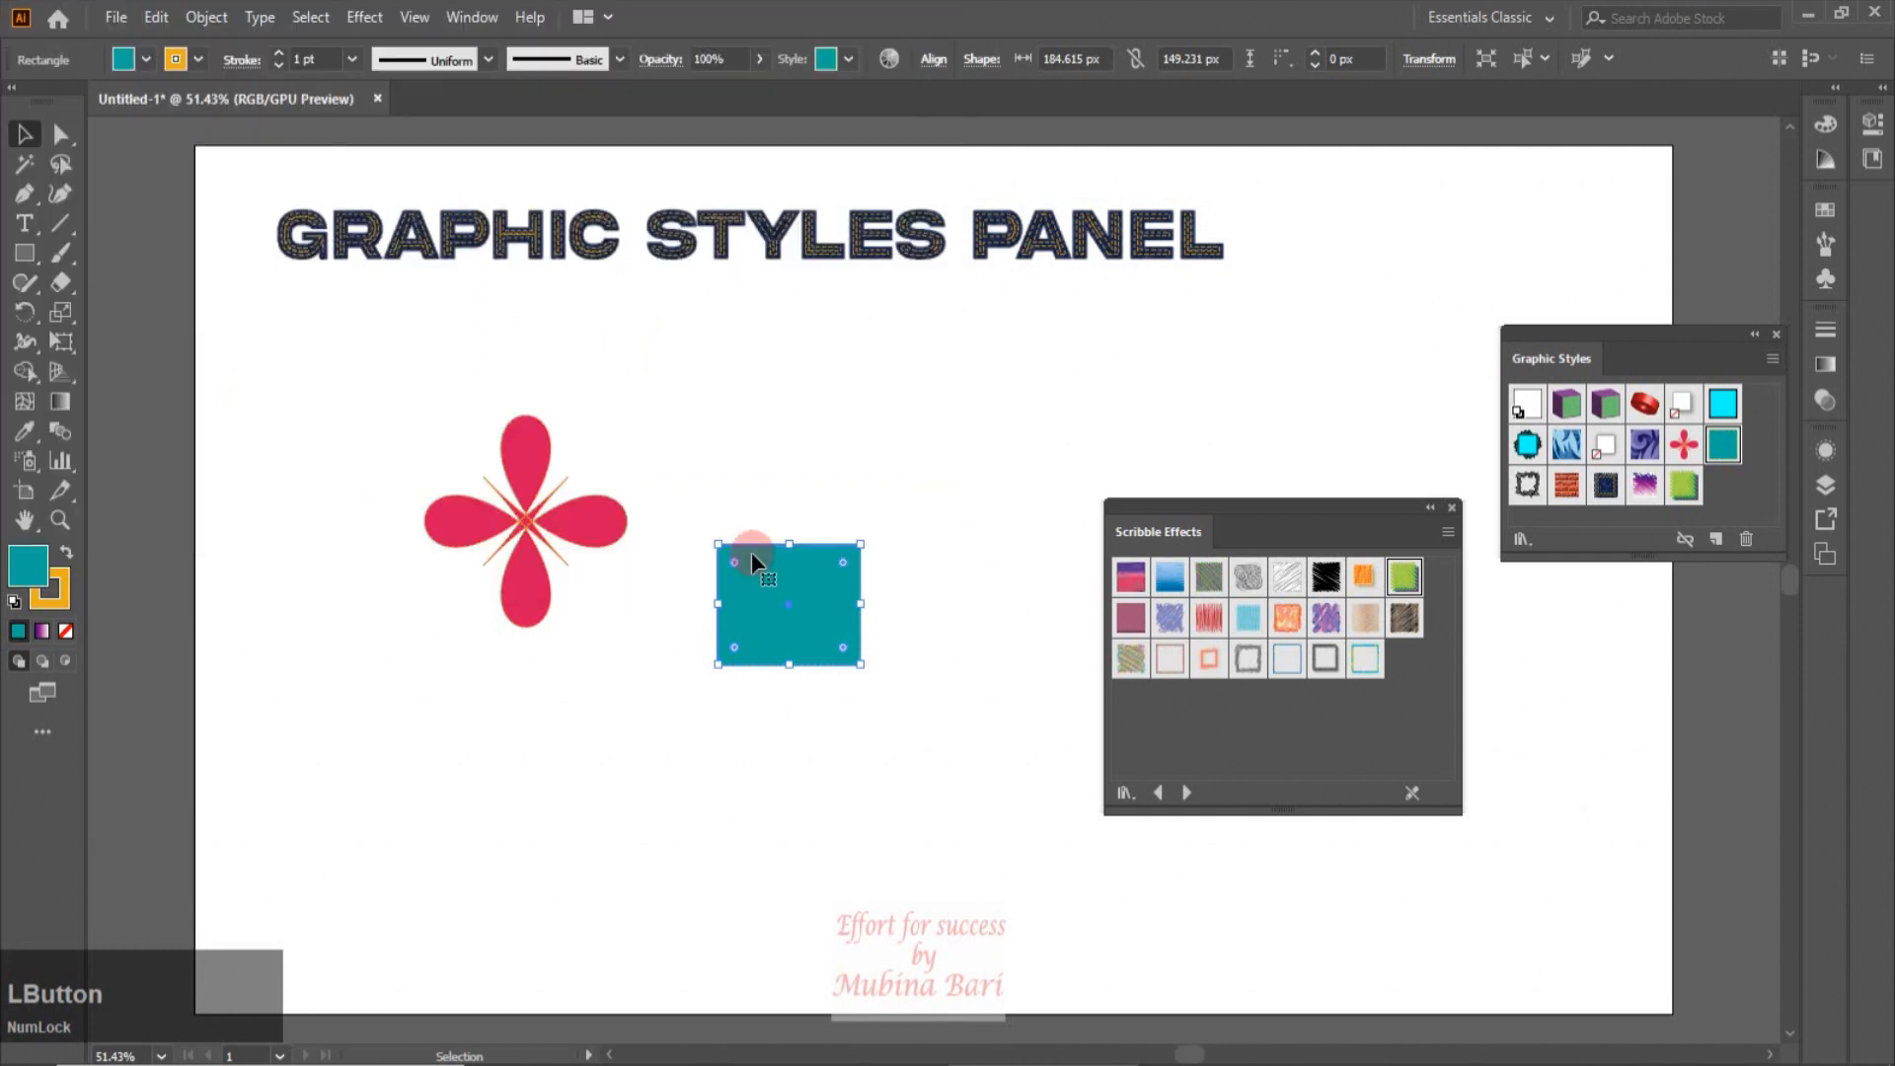
Step: Deselect the rectangle and open the "green" graphic style library from the Desktop as another library
click(756, 530)
click(1771, 359)
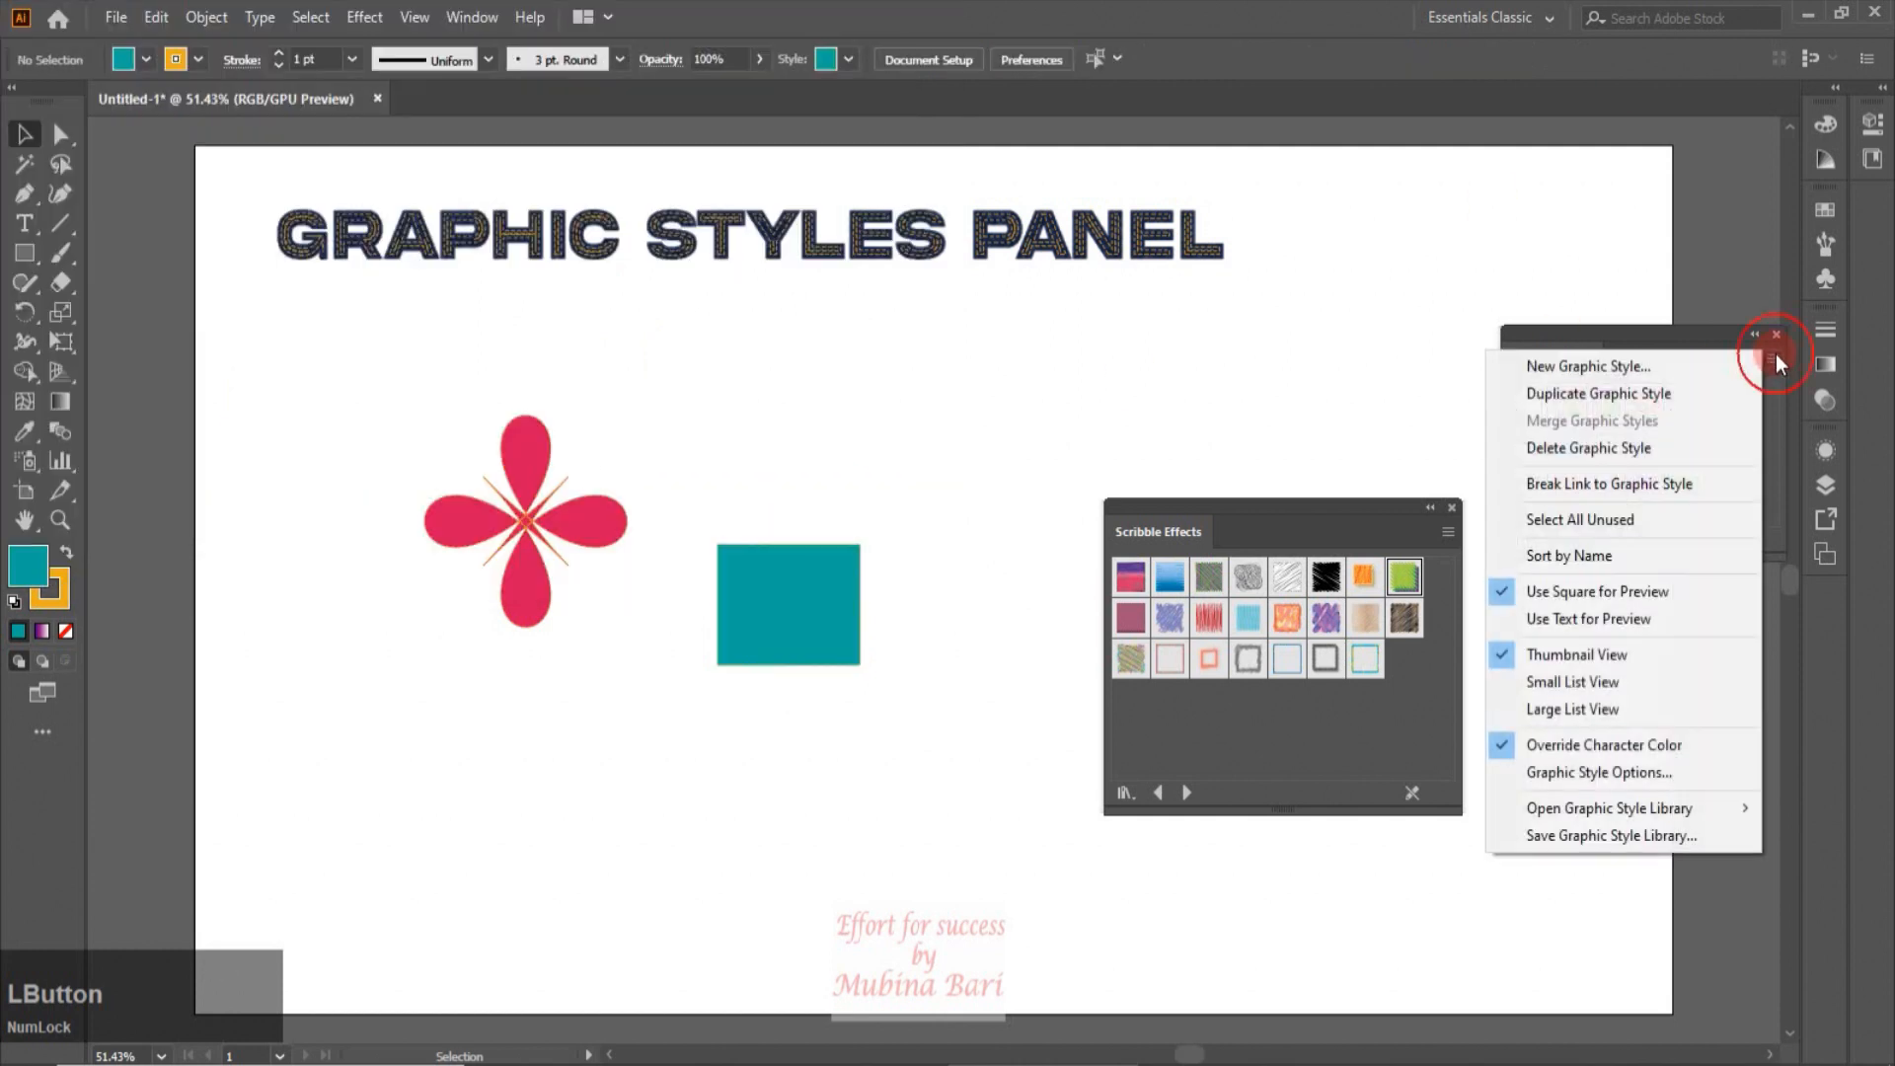
click(1575, 802)
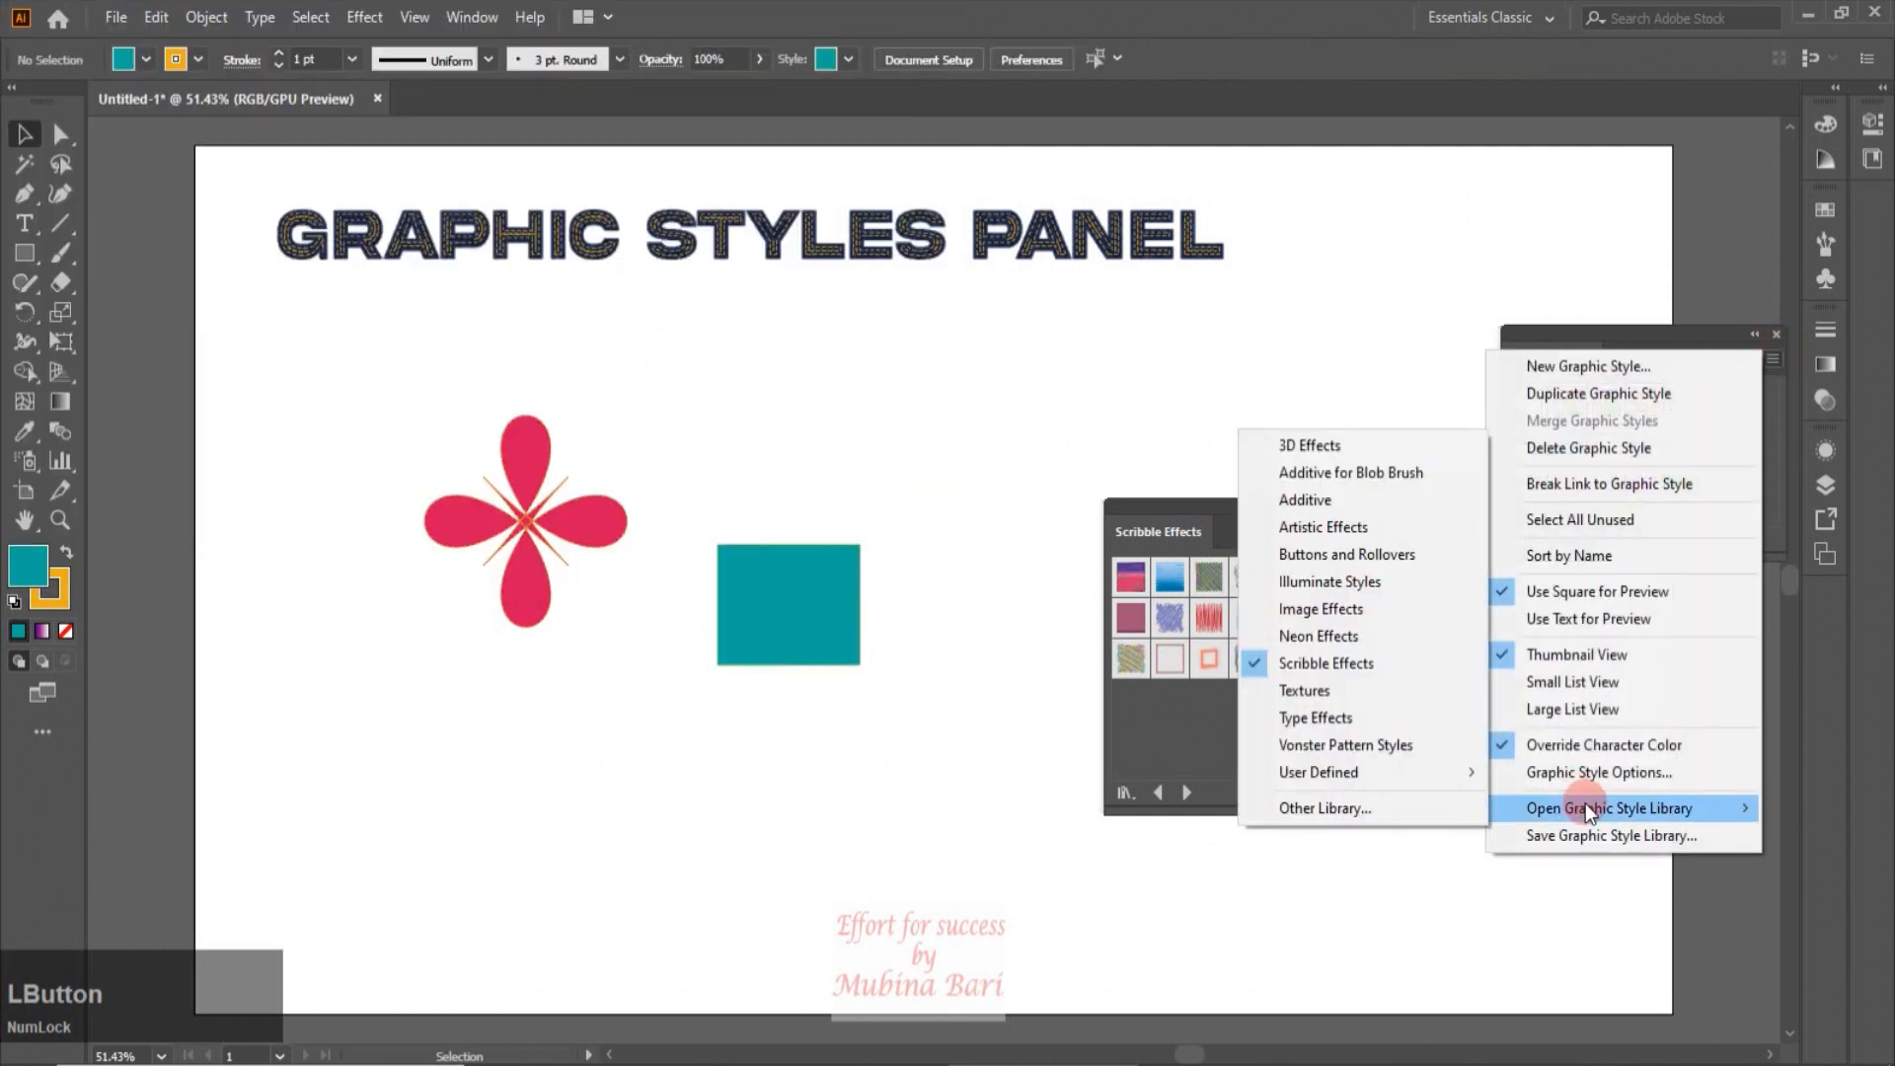
mouse_move(1384, 773)
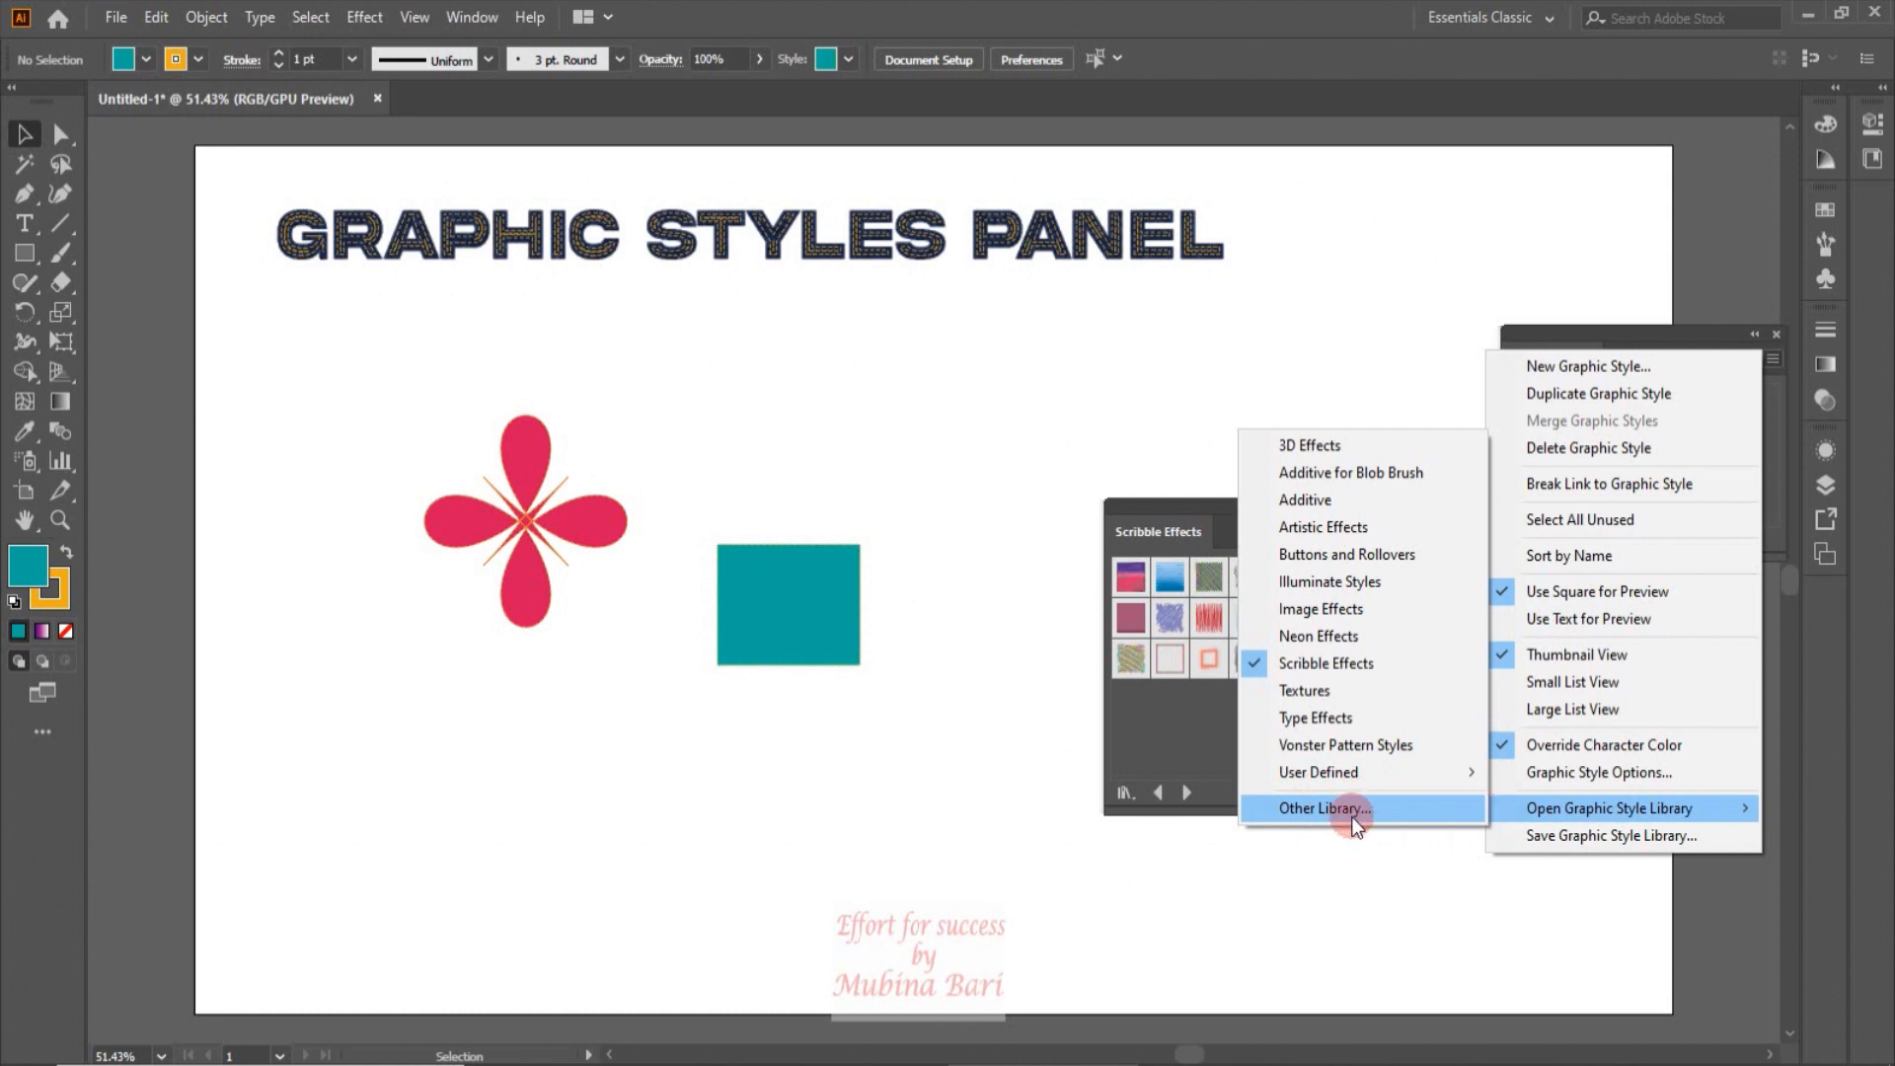
mouse_move(1473, 771)
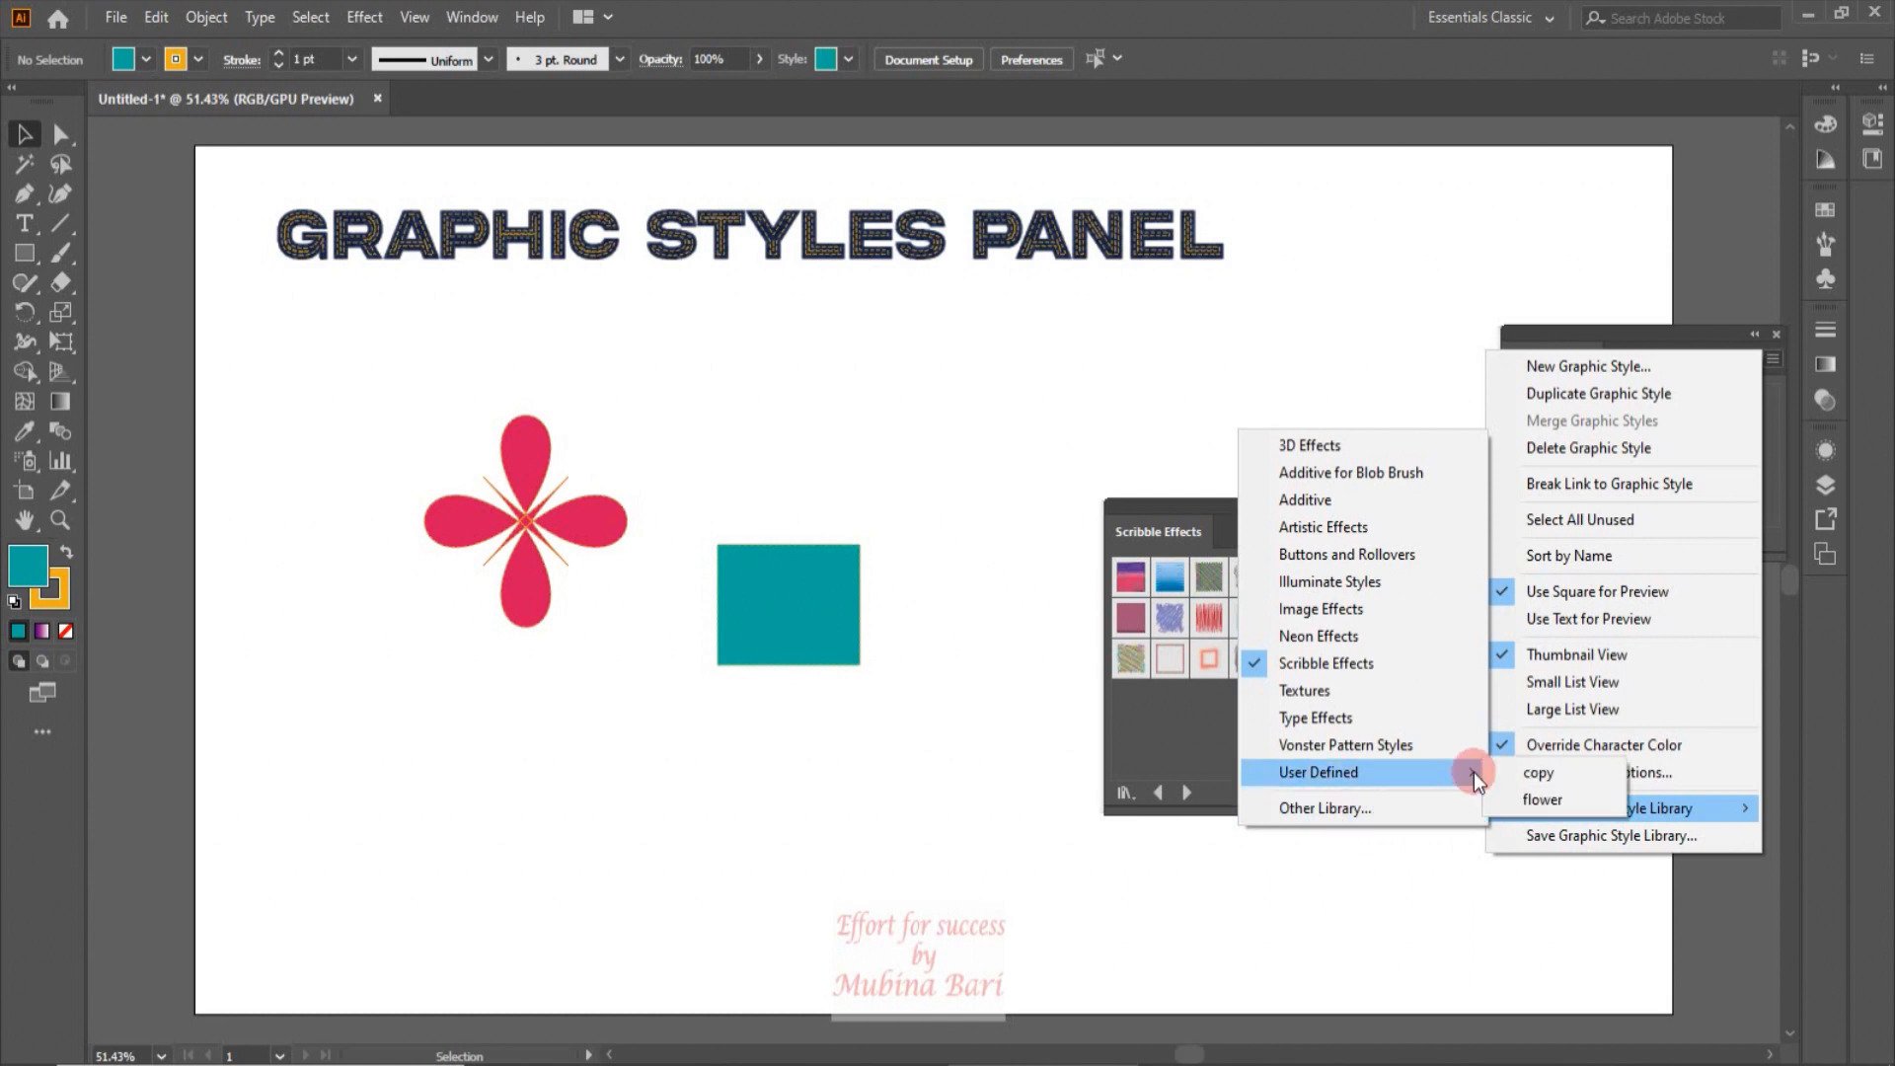
click(1359, 809)
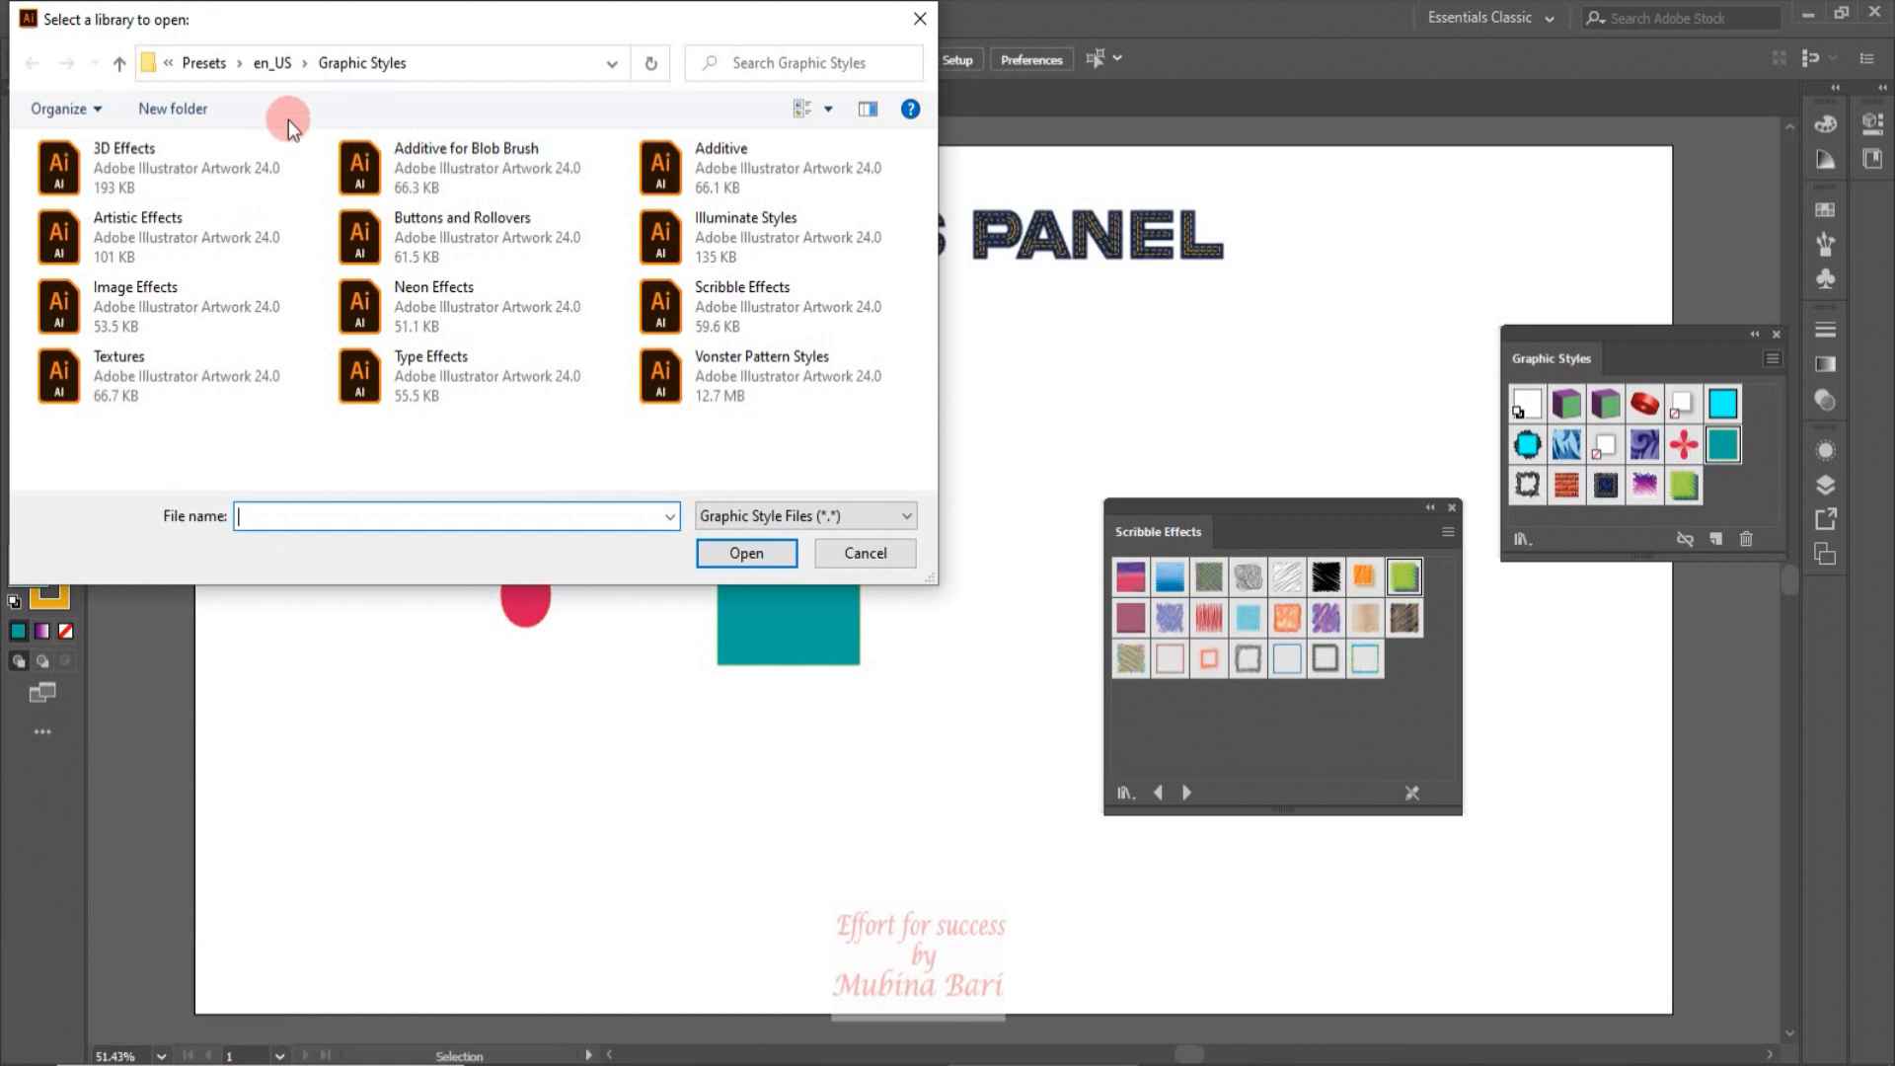
click(164, 63)
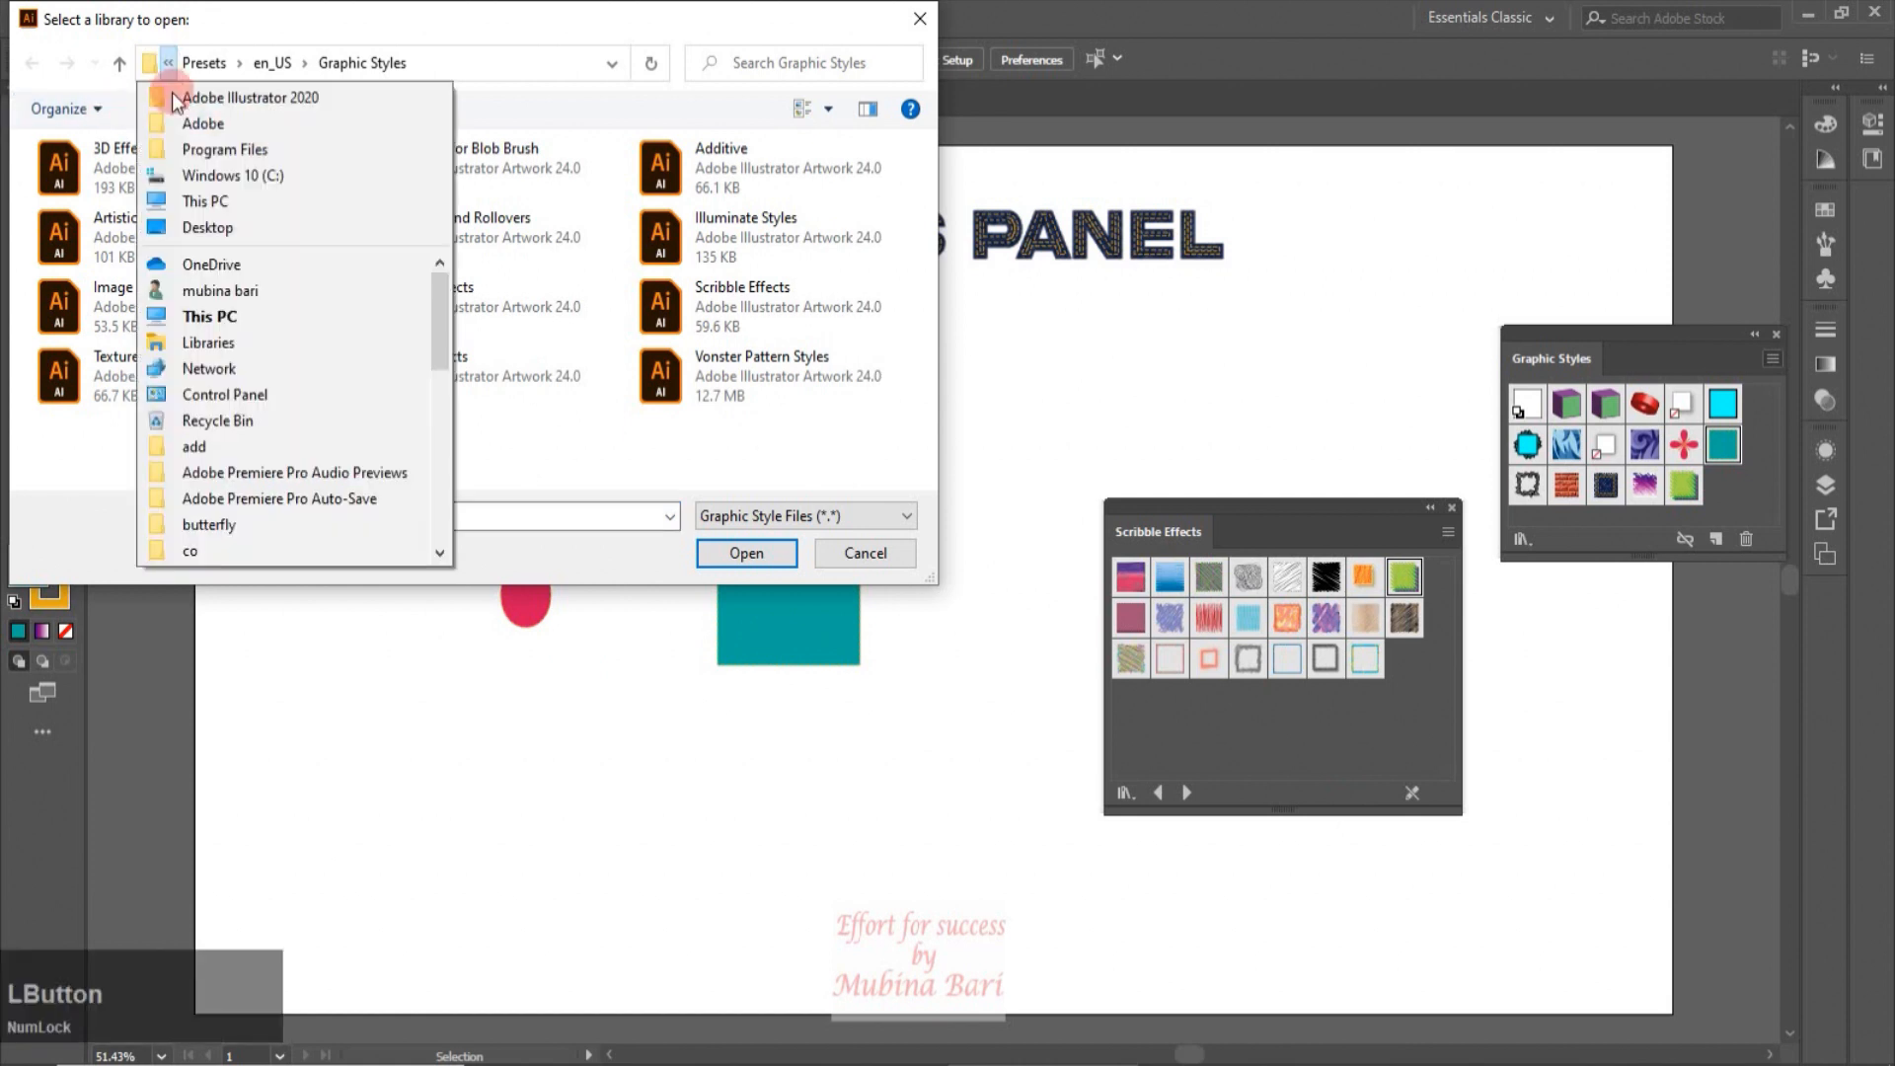
click(213, 225)
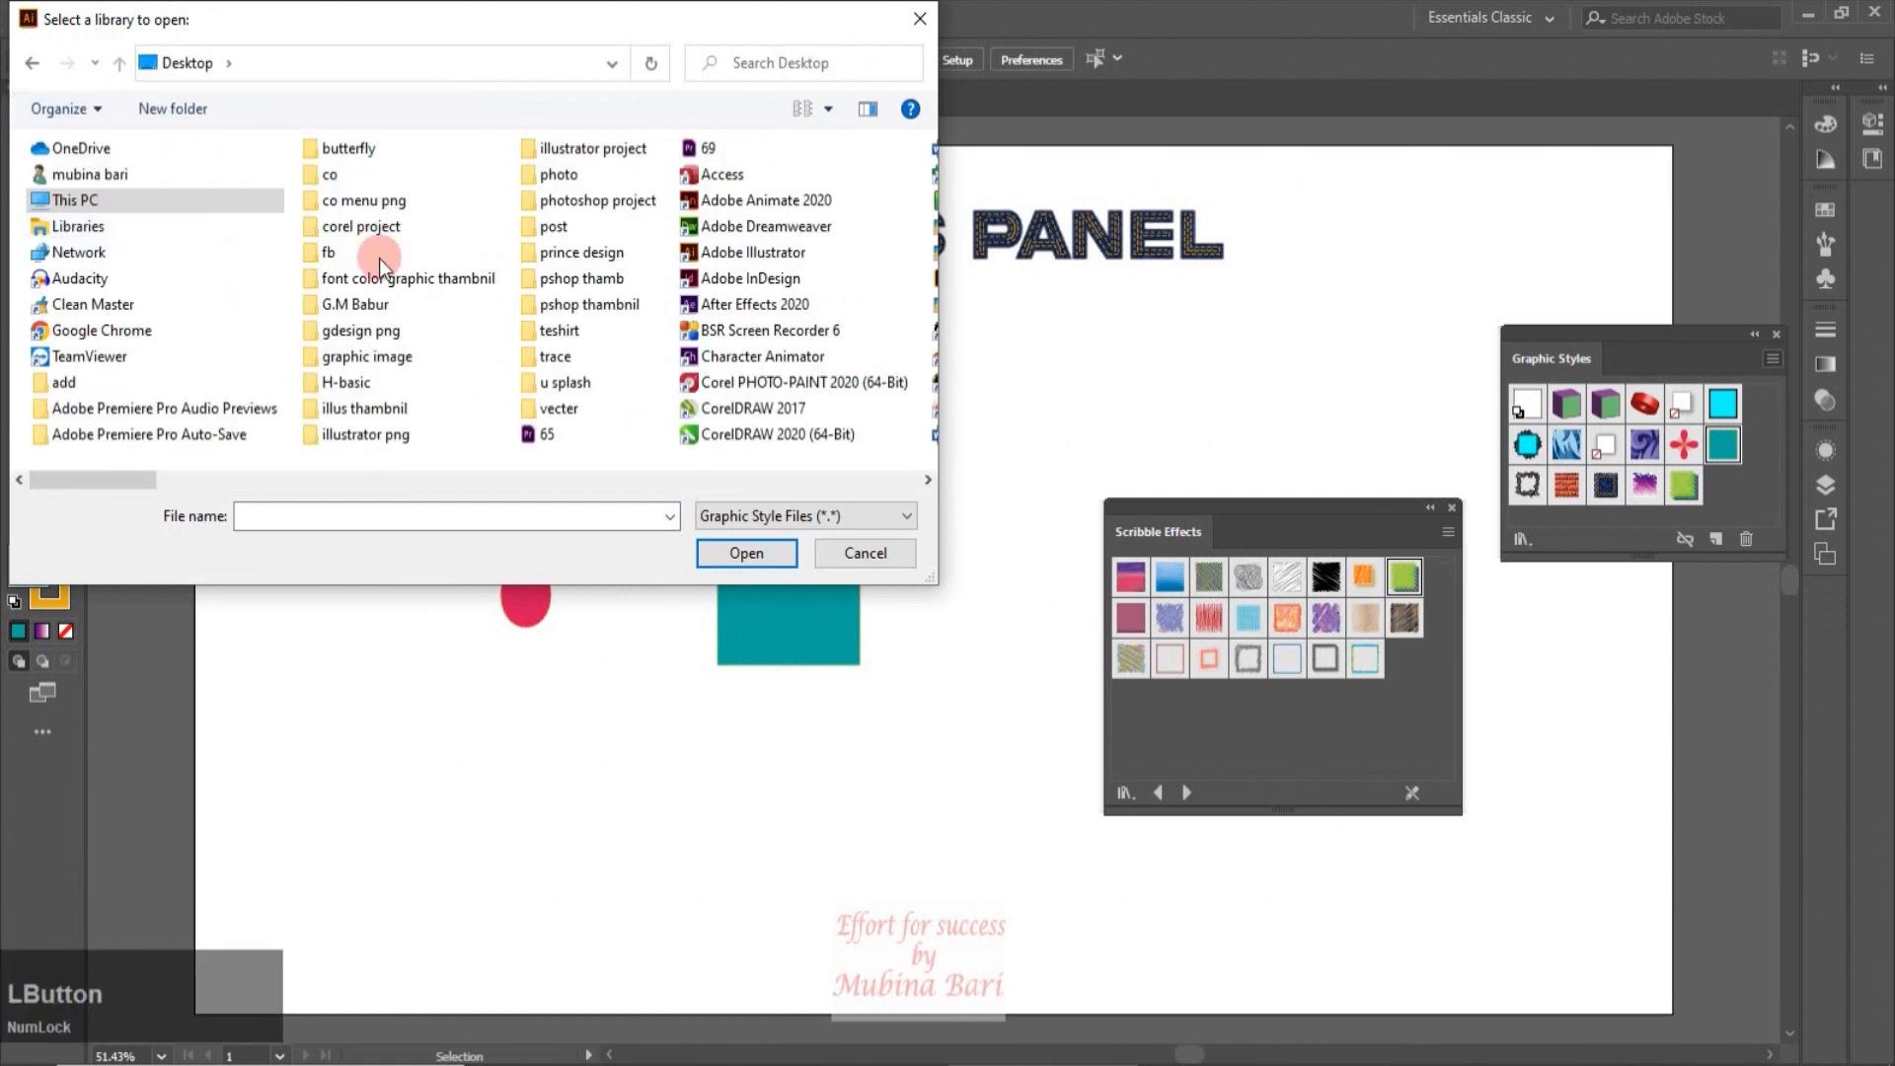
scroll(503, 399, right, 1)
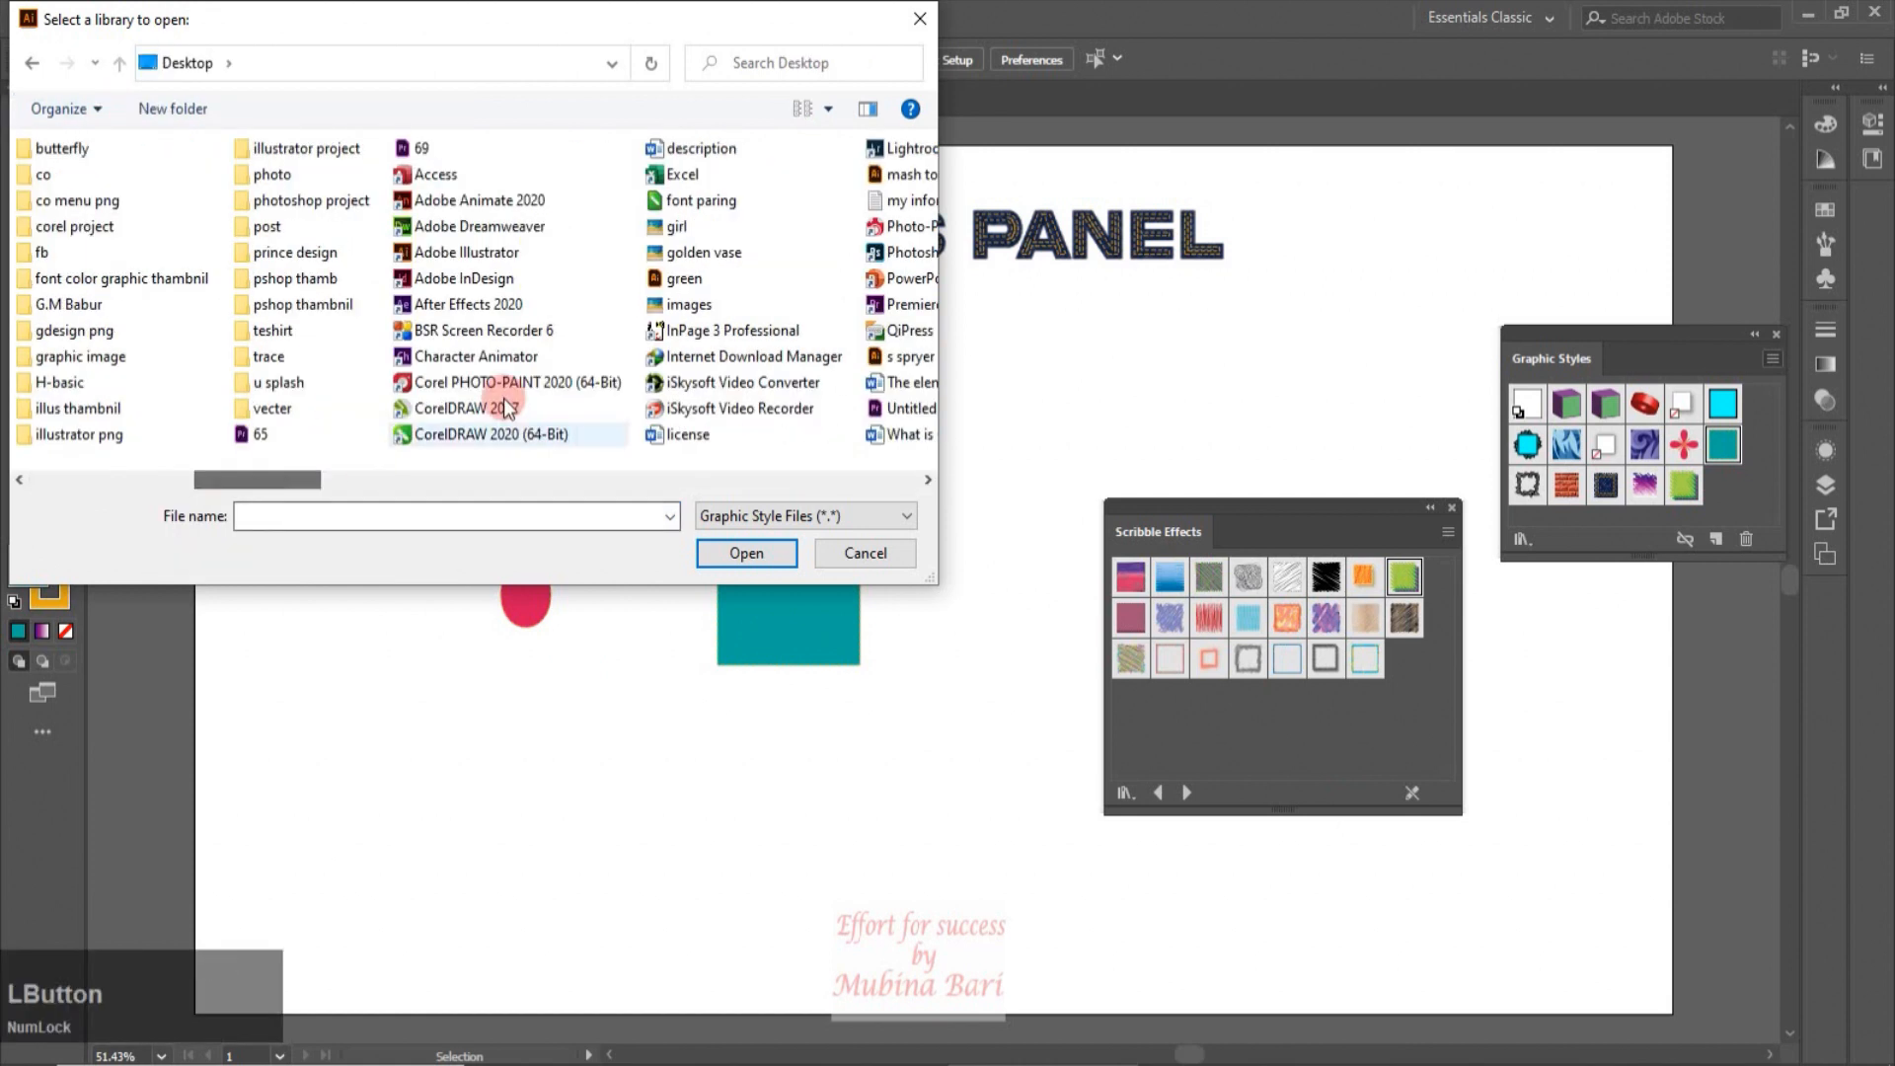
click(674, 281)
click(745, 553)
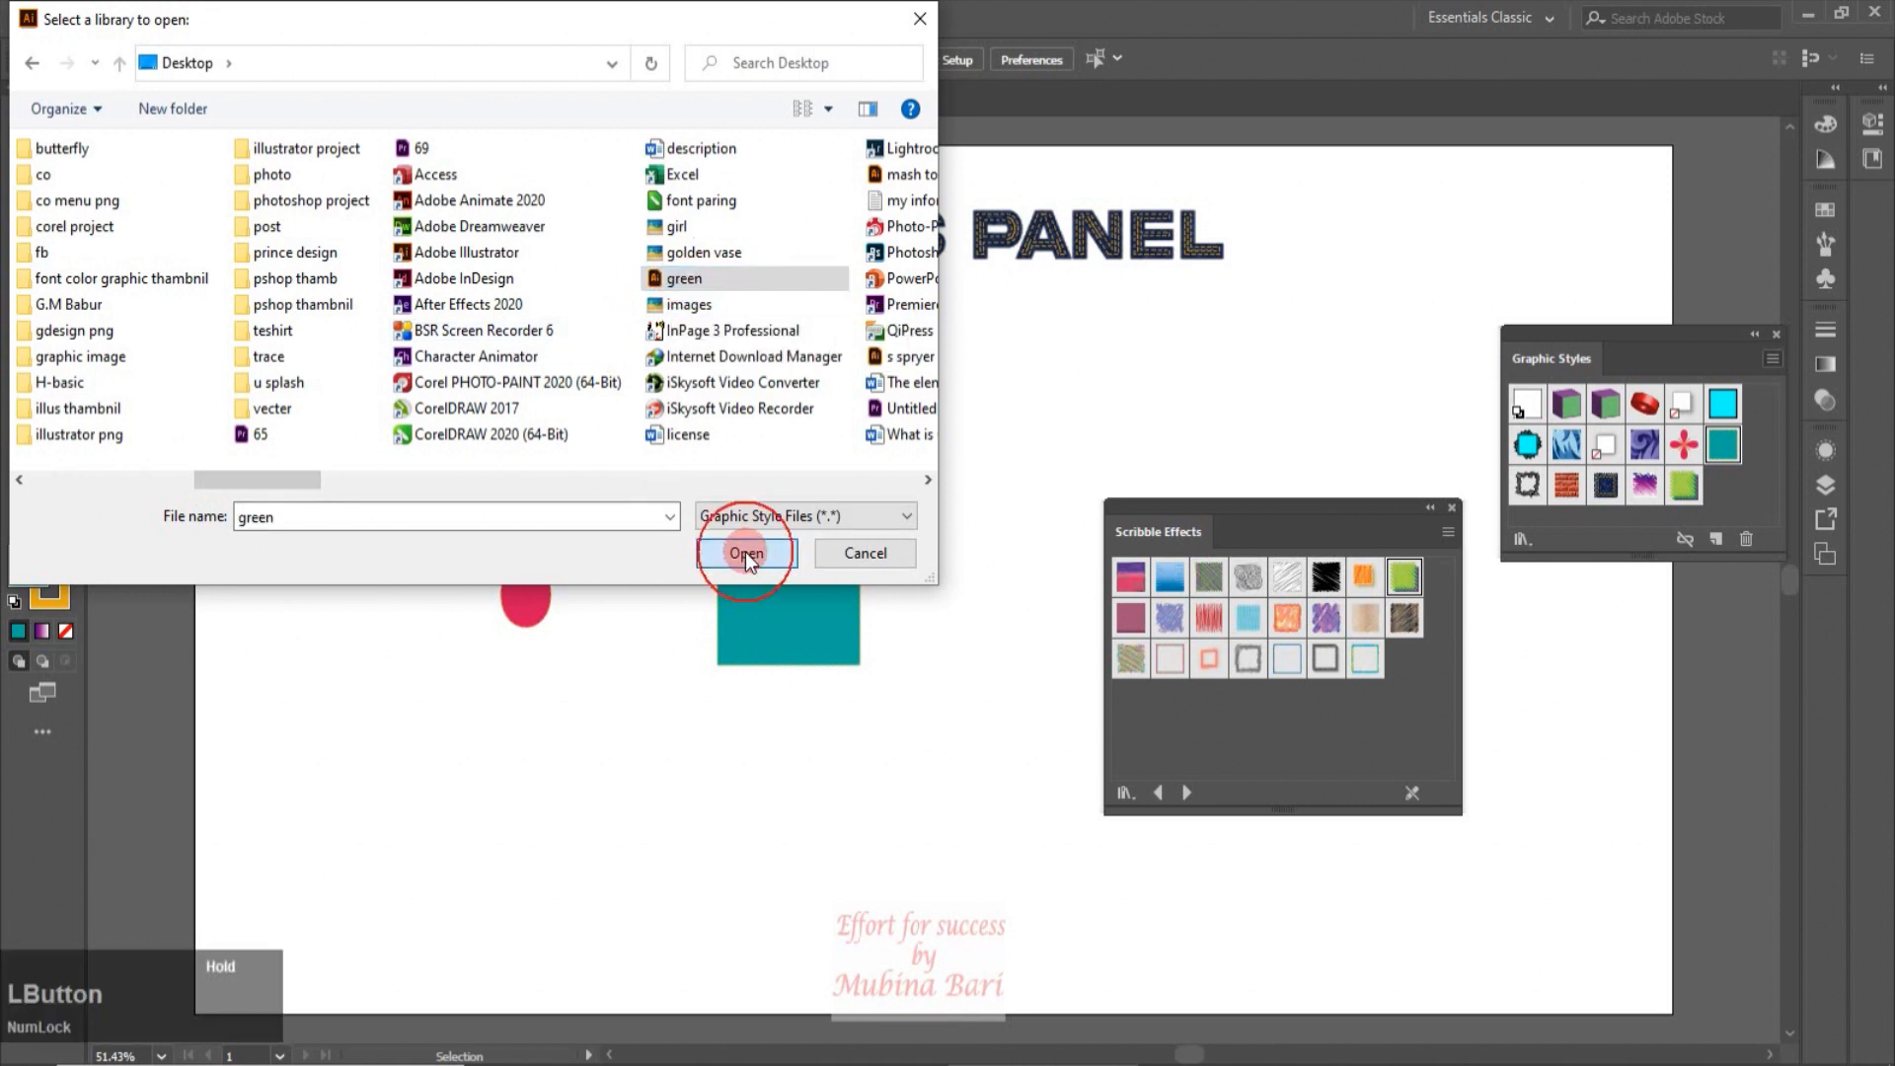
Step: Open the user-defined "copy" graphic style library and bring the "green" library back to the front
click(1409, 594)
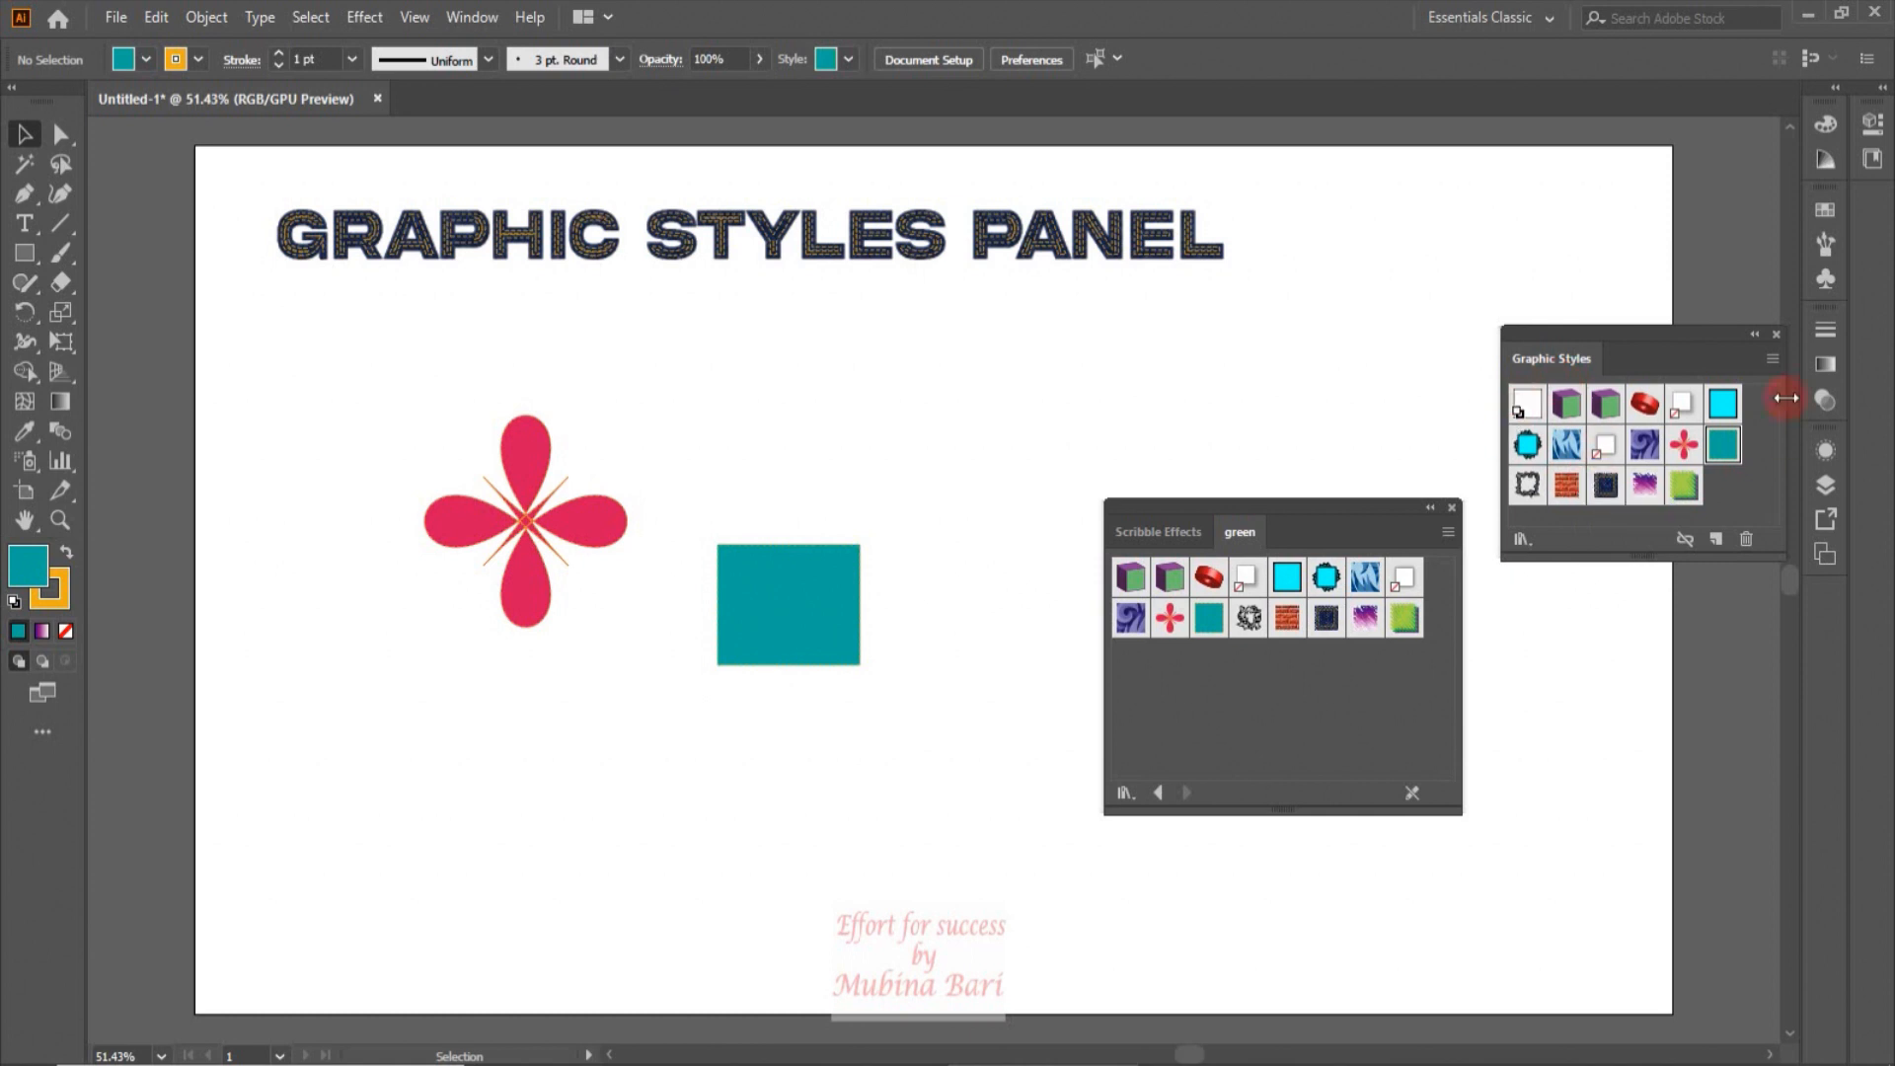
click(1585, 448)
click(1528, 546)
drag(1530, 548, 1561, 1000)
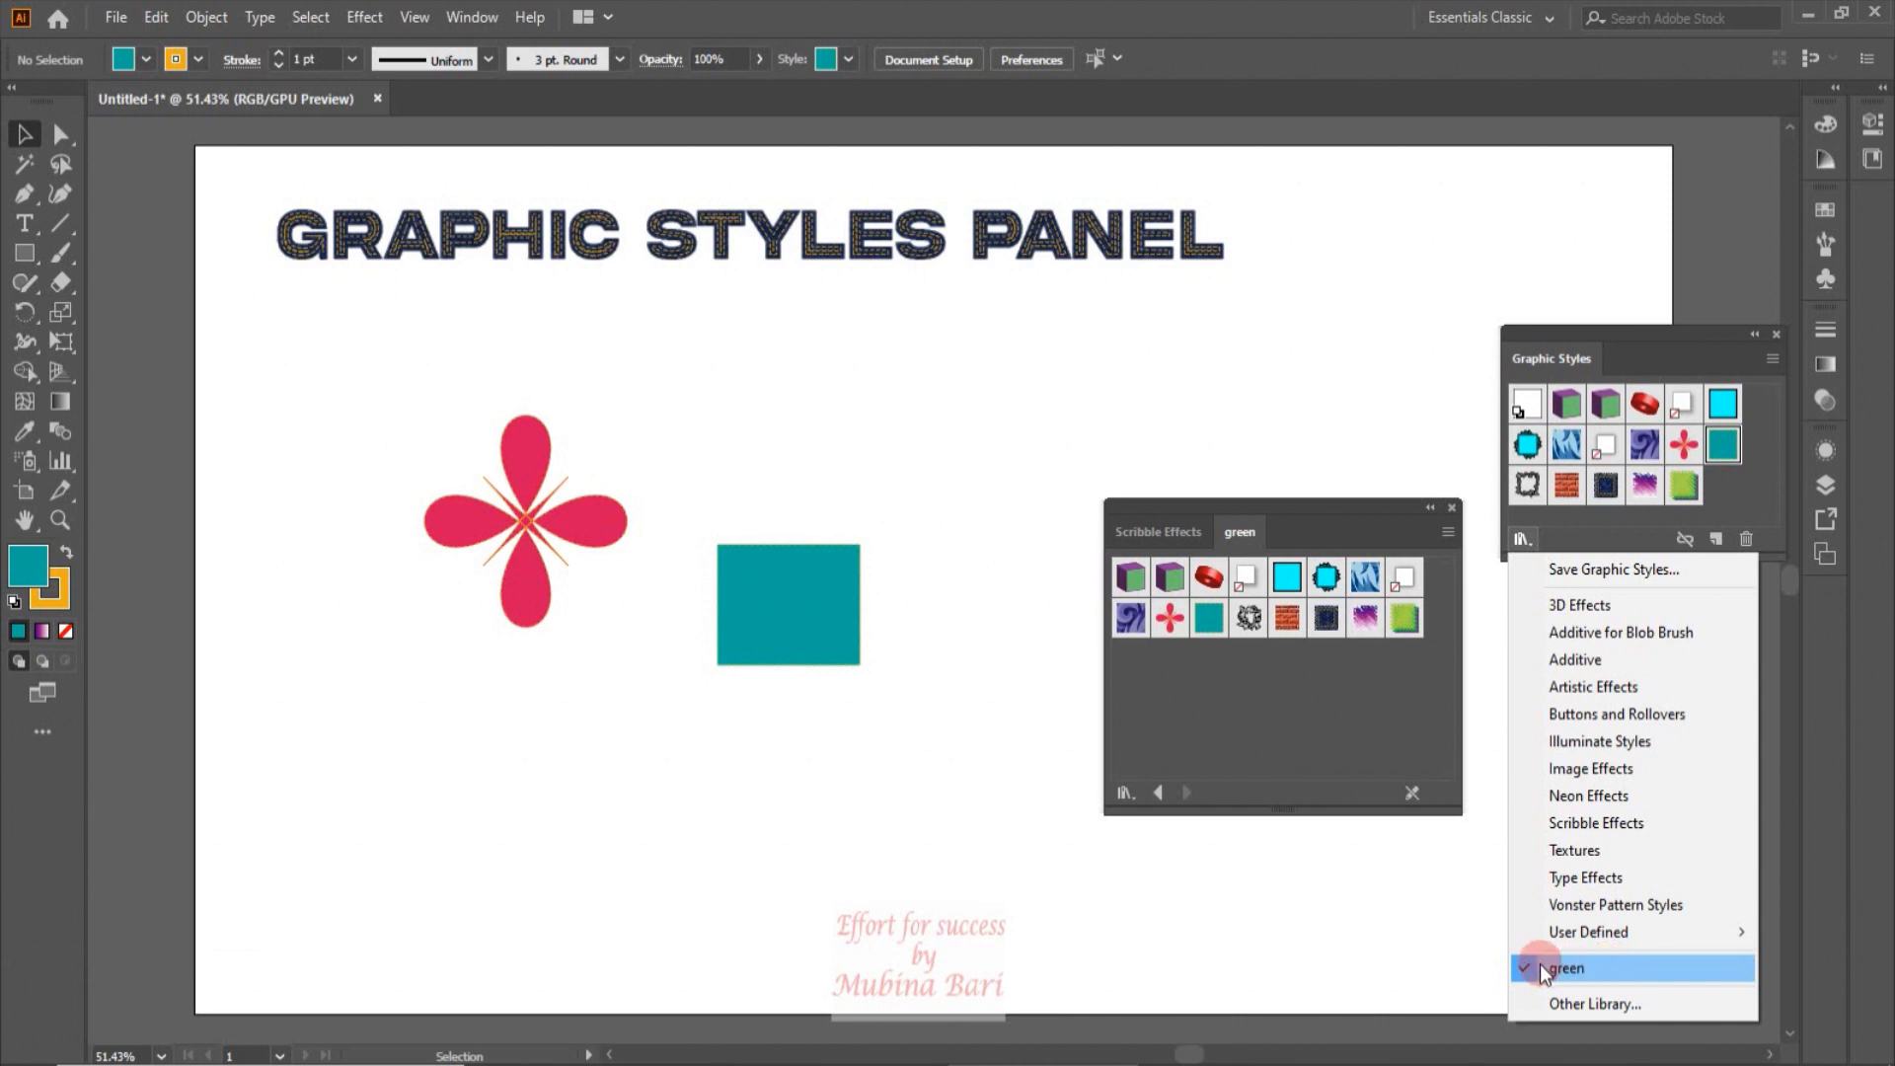
mouse_move(1591, 940)
click(1425, 933)
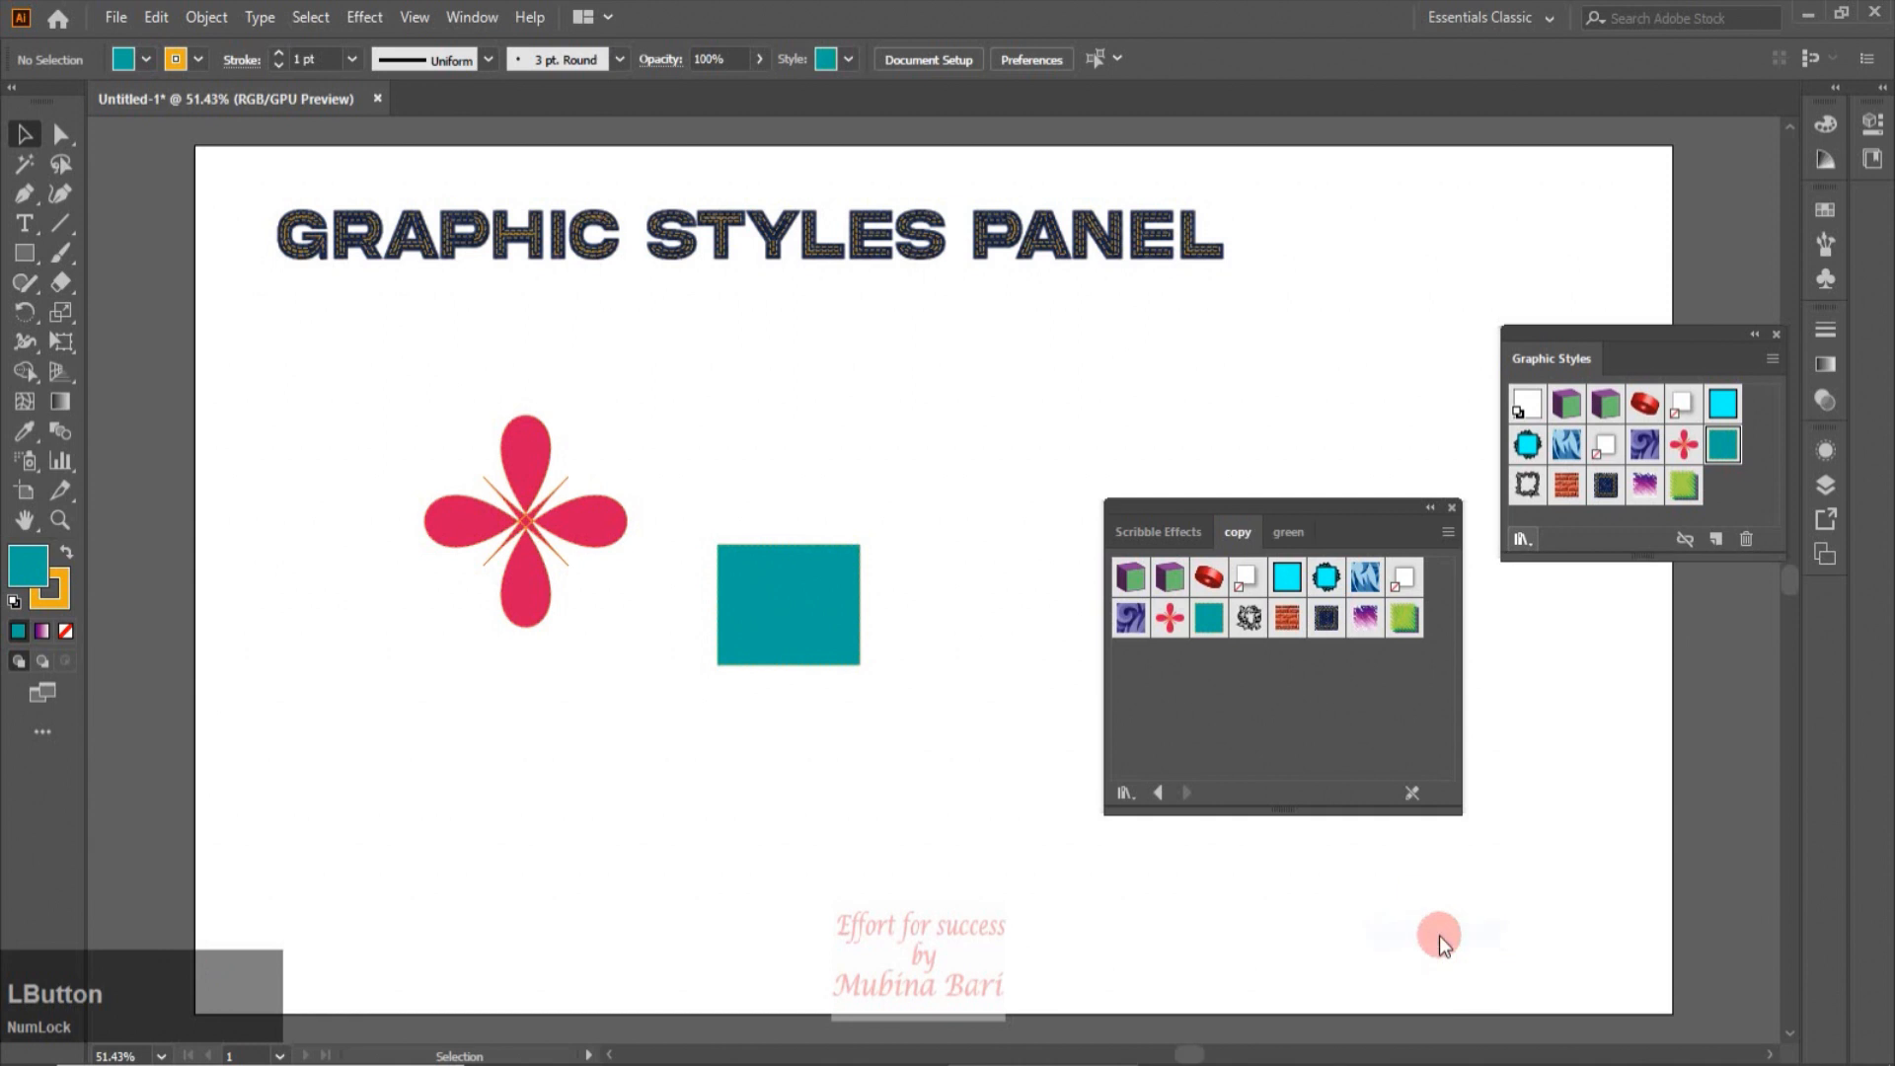
click(1305, 535)
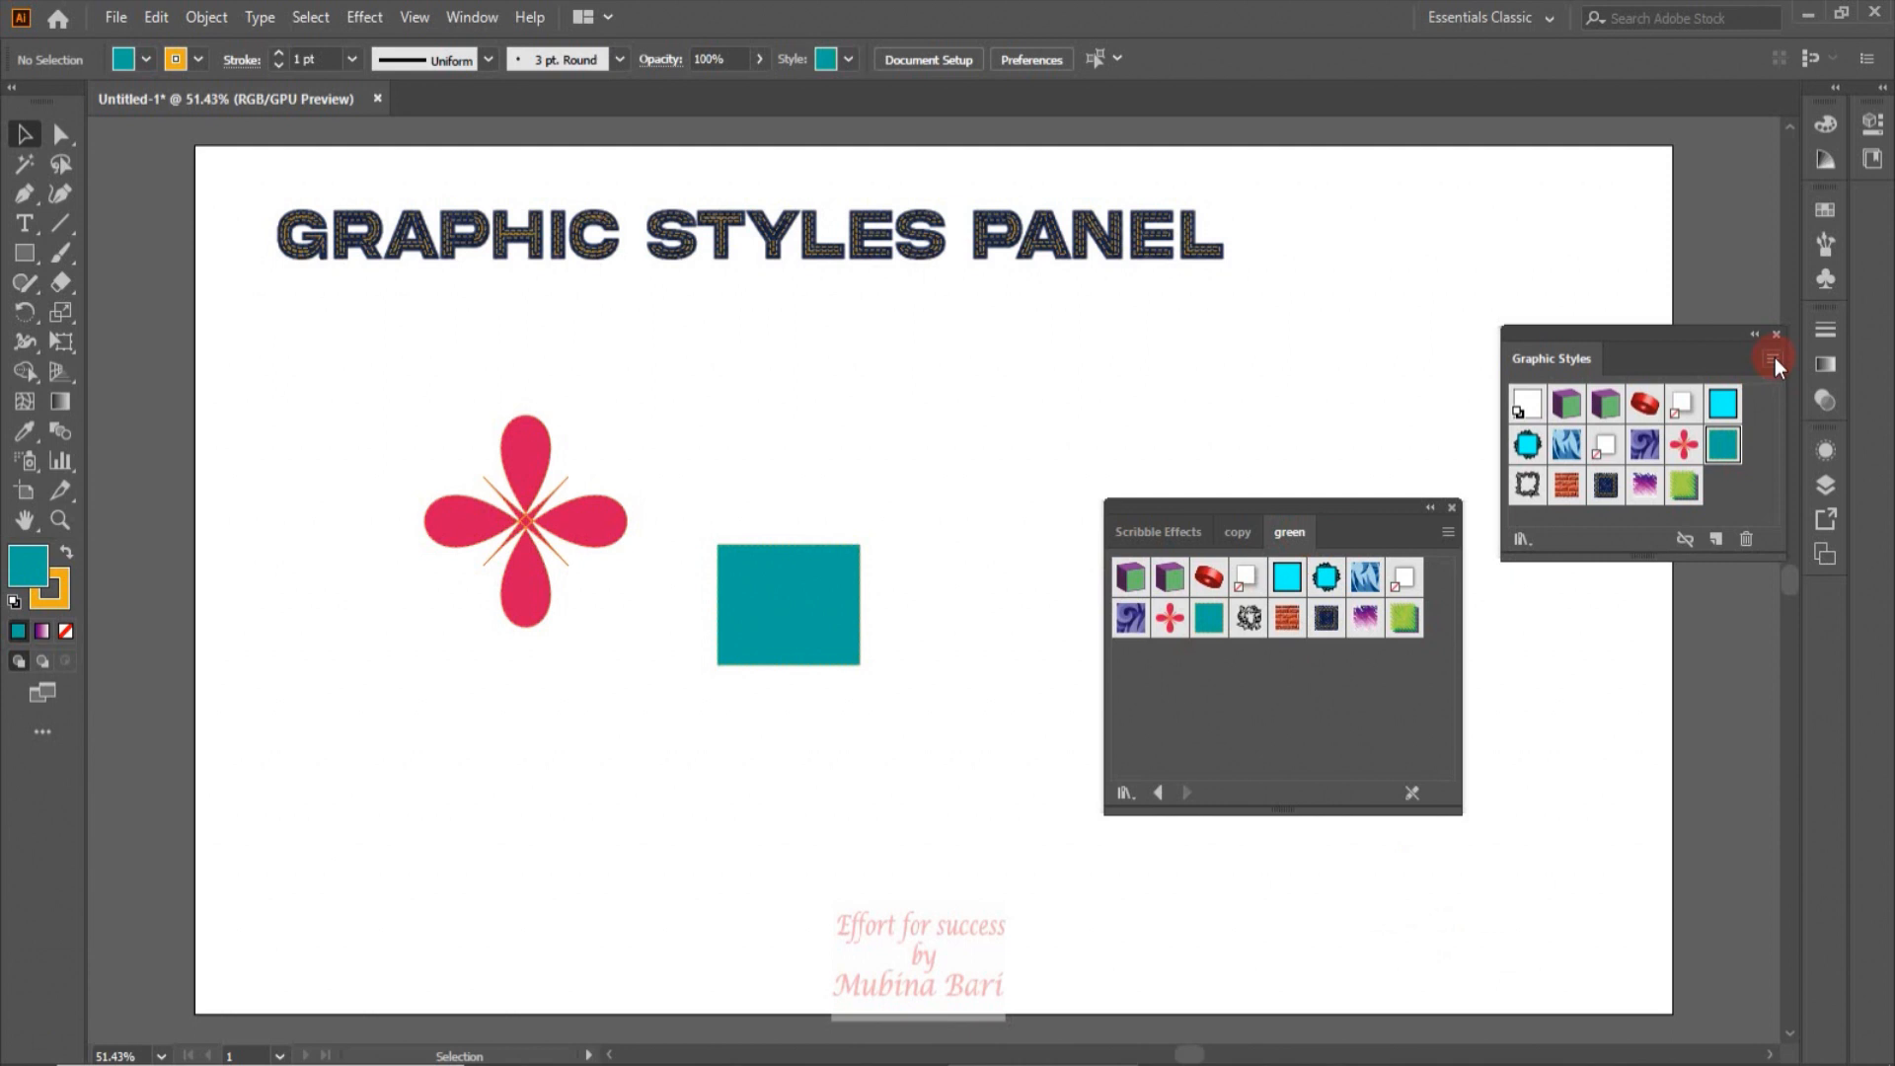
Step: Minimize Illustrator to reach the desktop and delete the "green" library file there
click(931, 223)
click(1810, 14)
click(731, 500)
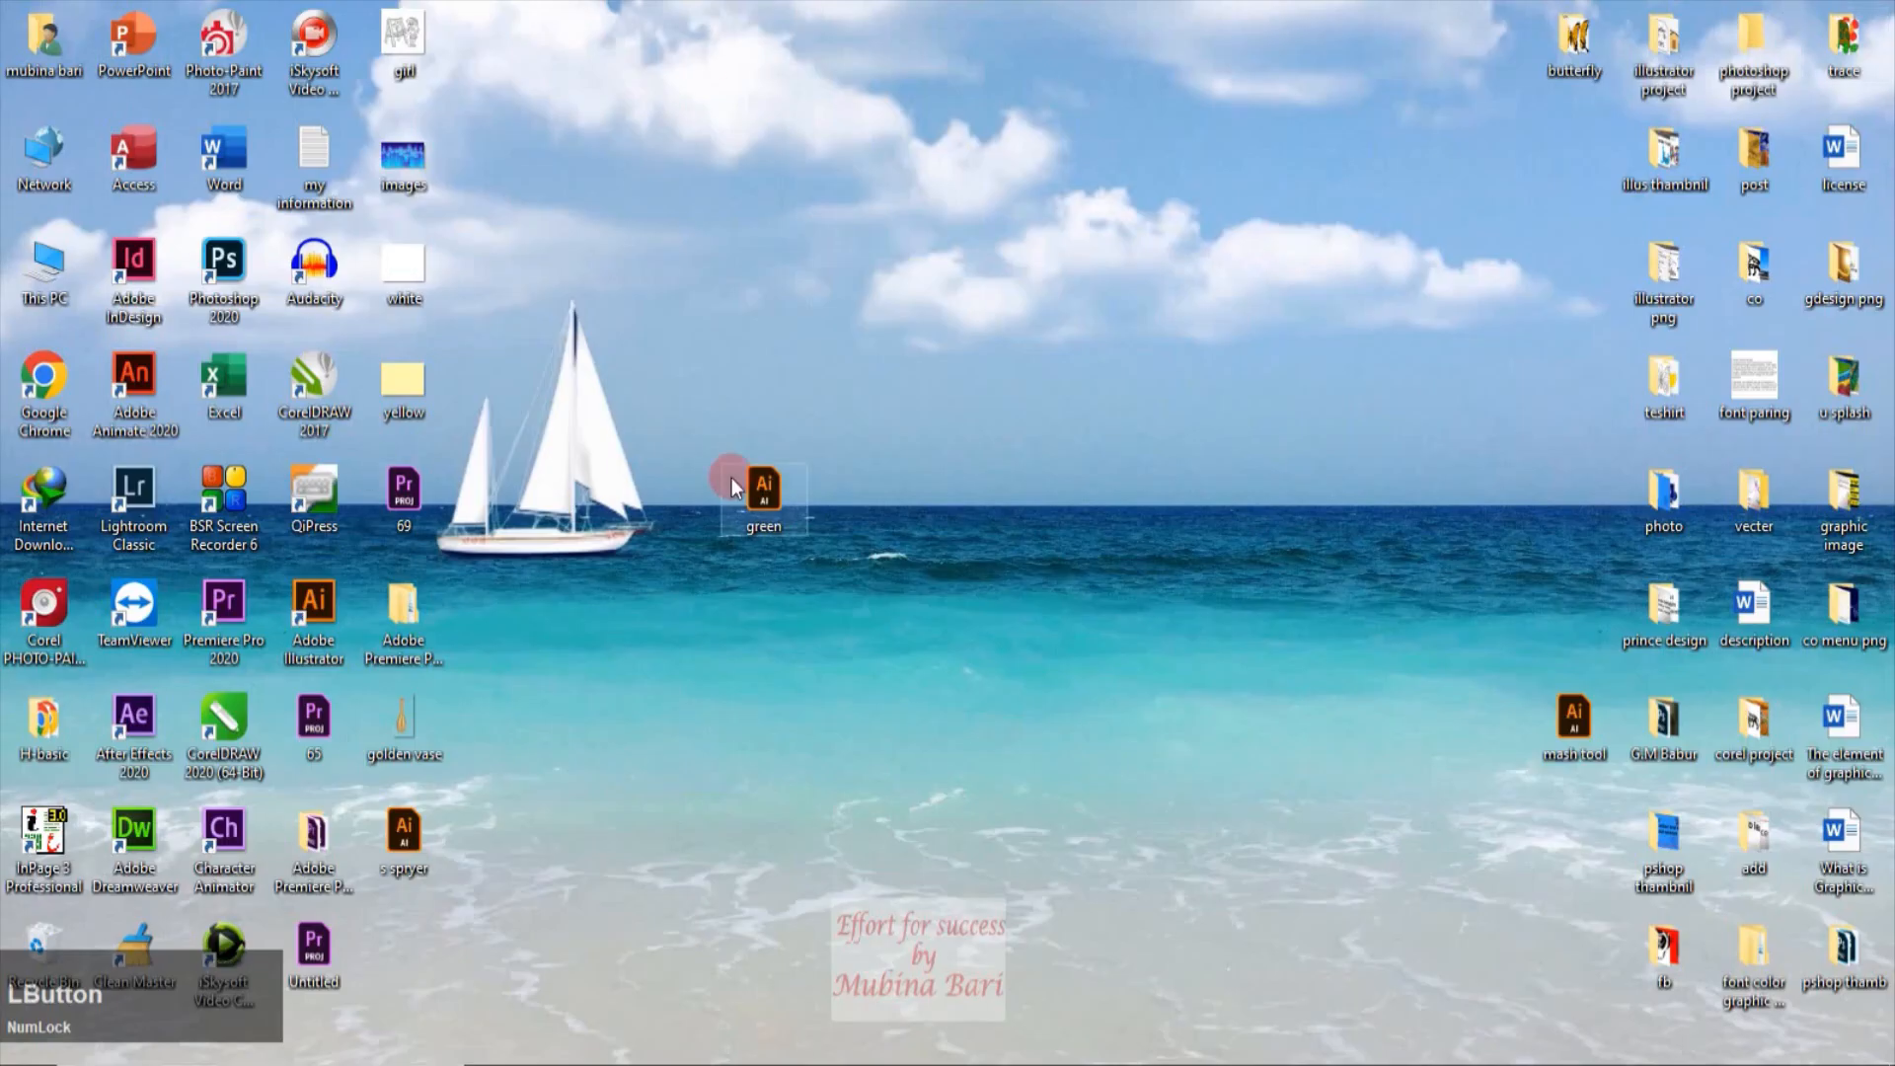
right_click(771, 500)
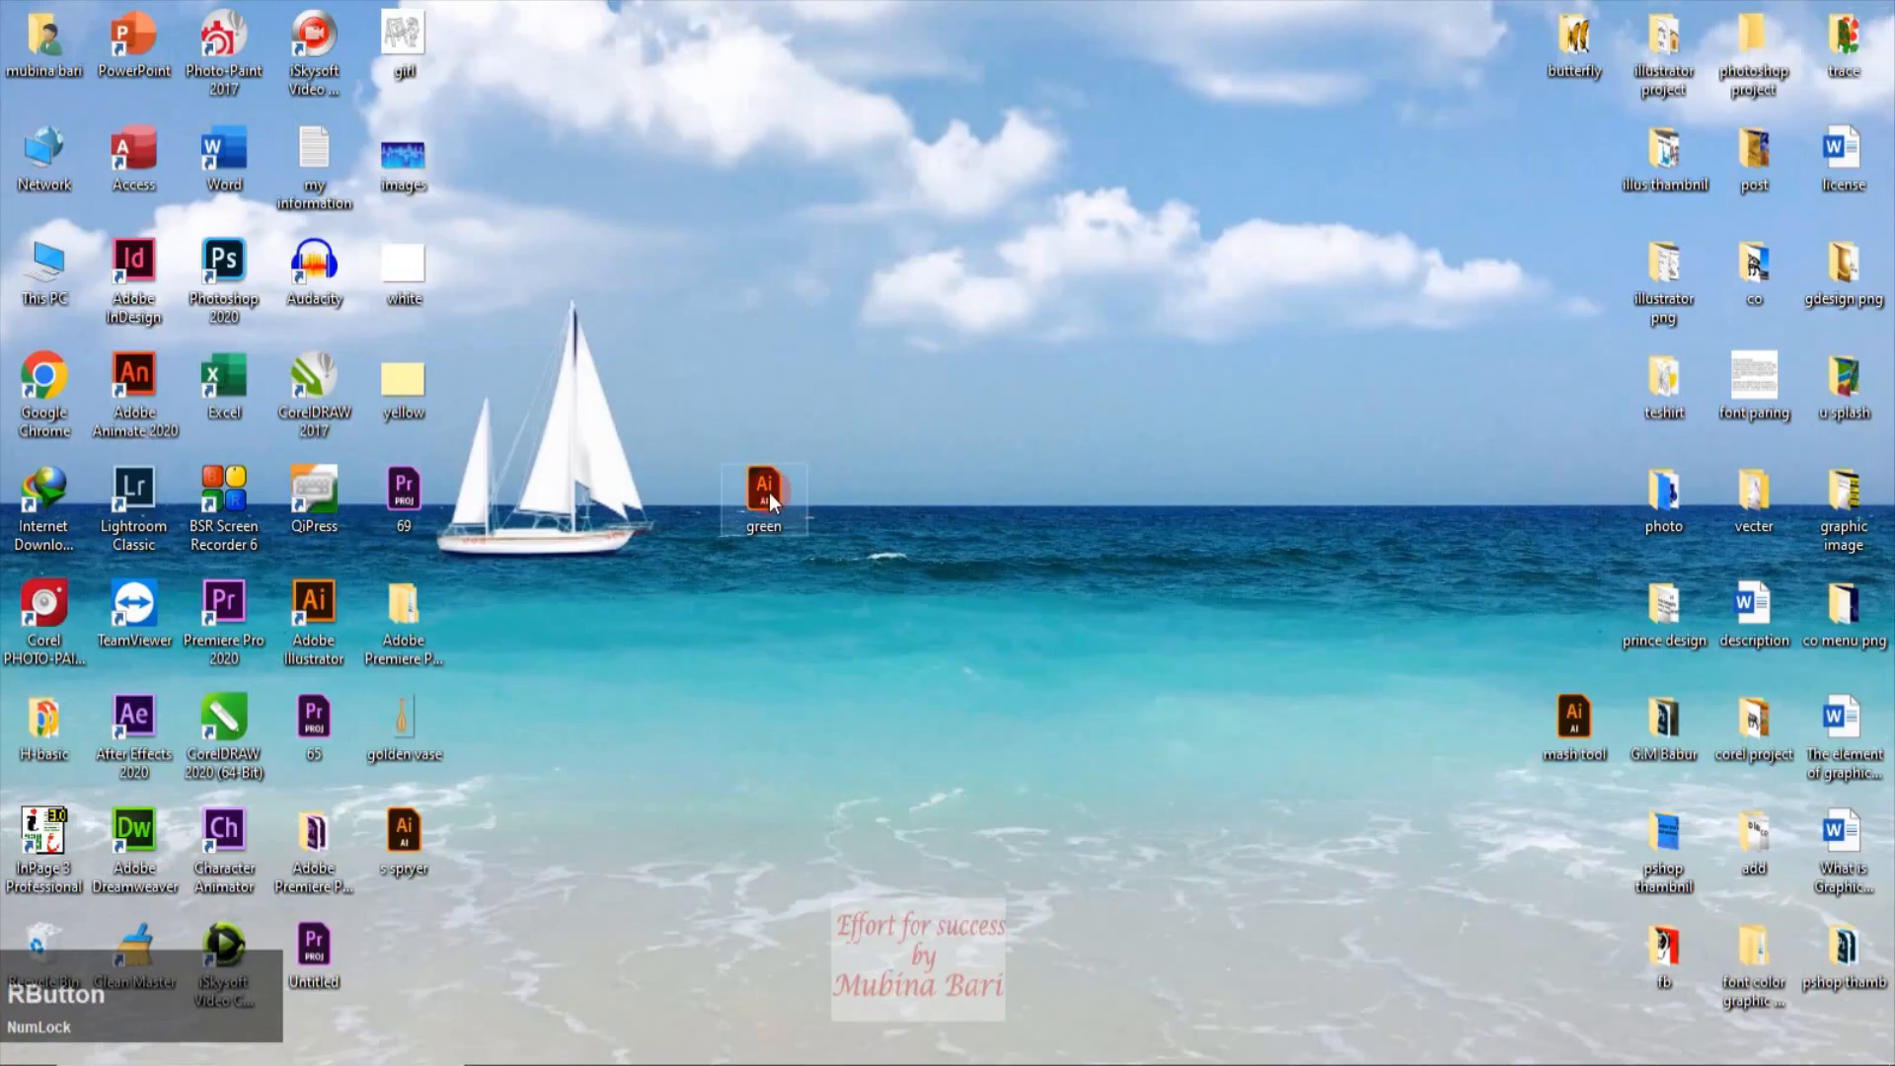
click(829, 982)
click(1039, 644)
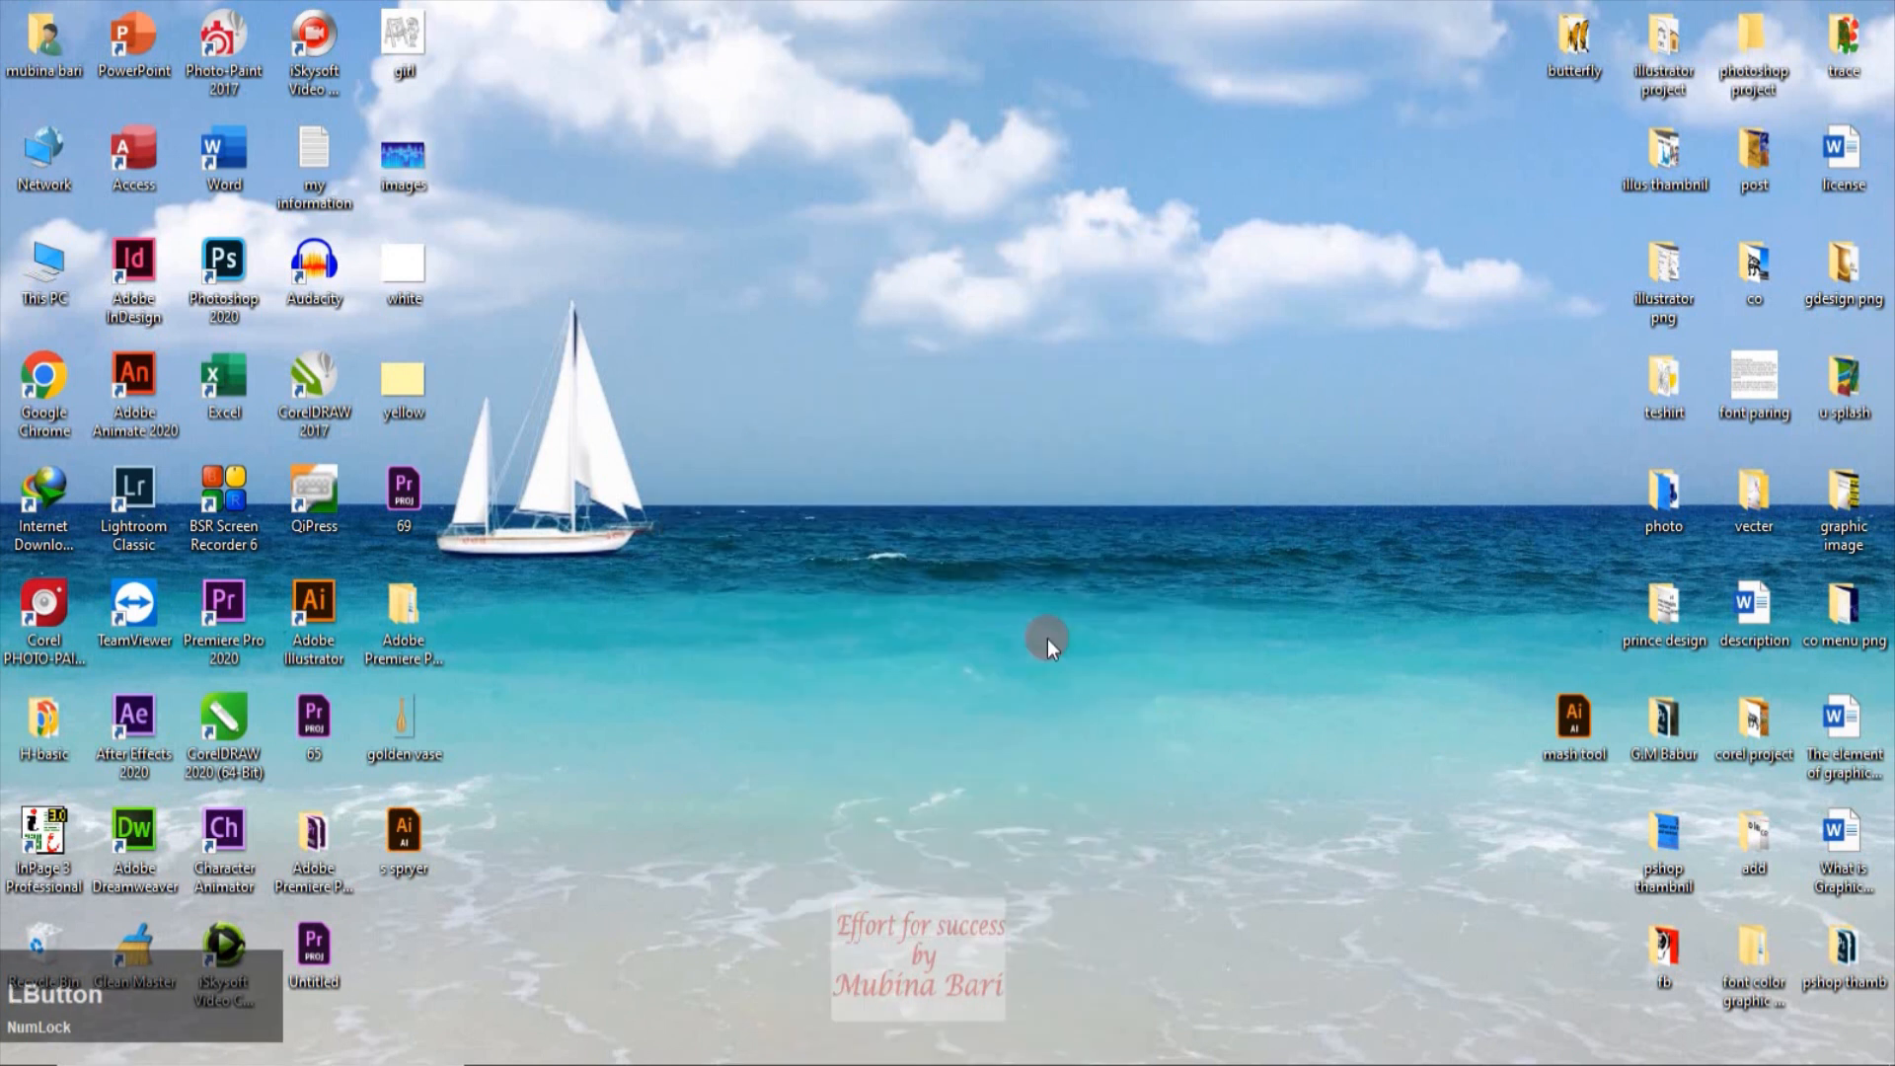
Step: Switch back to Illustrator and launch the Windows Run dialog over the document
mouse_move(623, 1064)
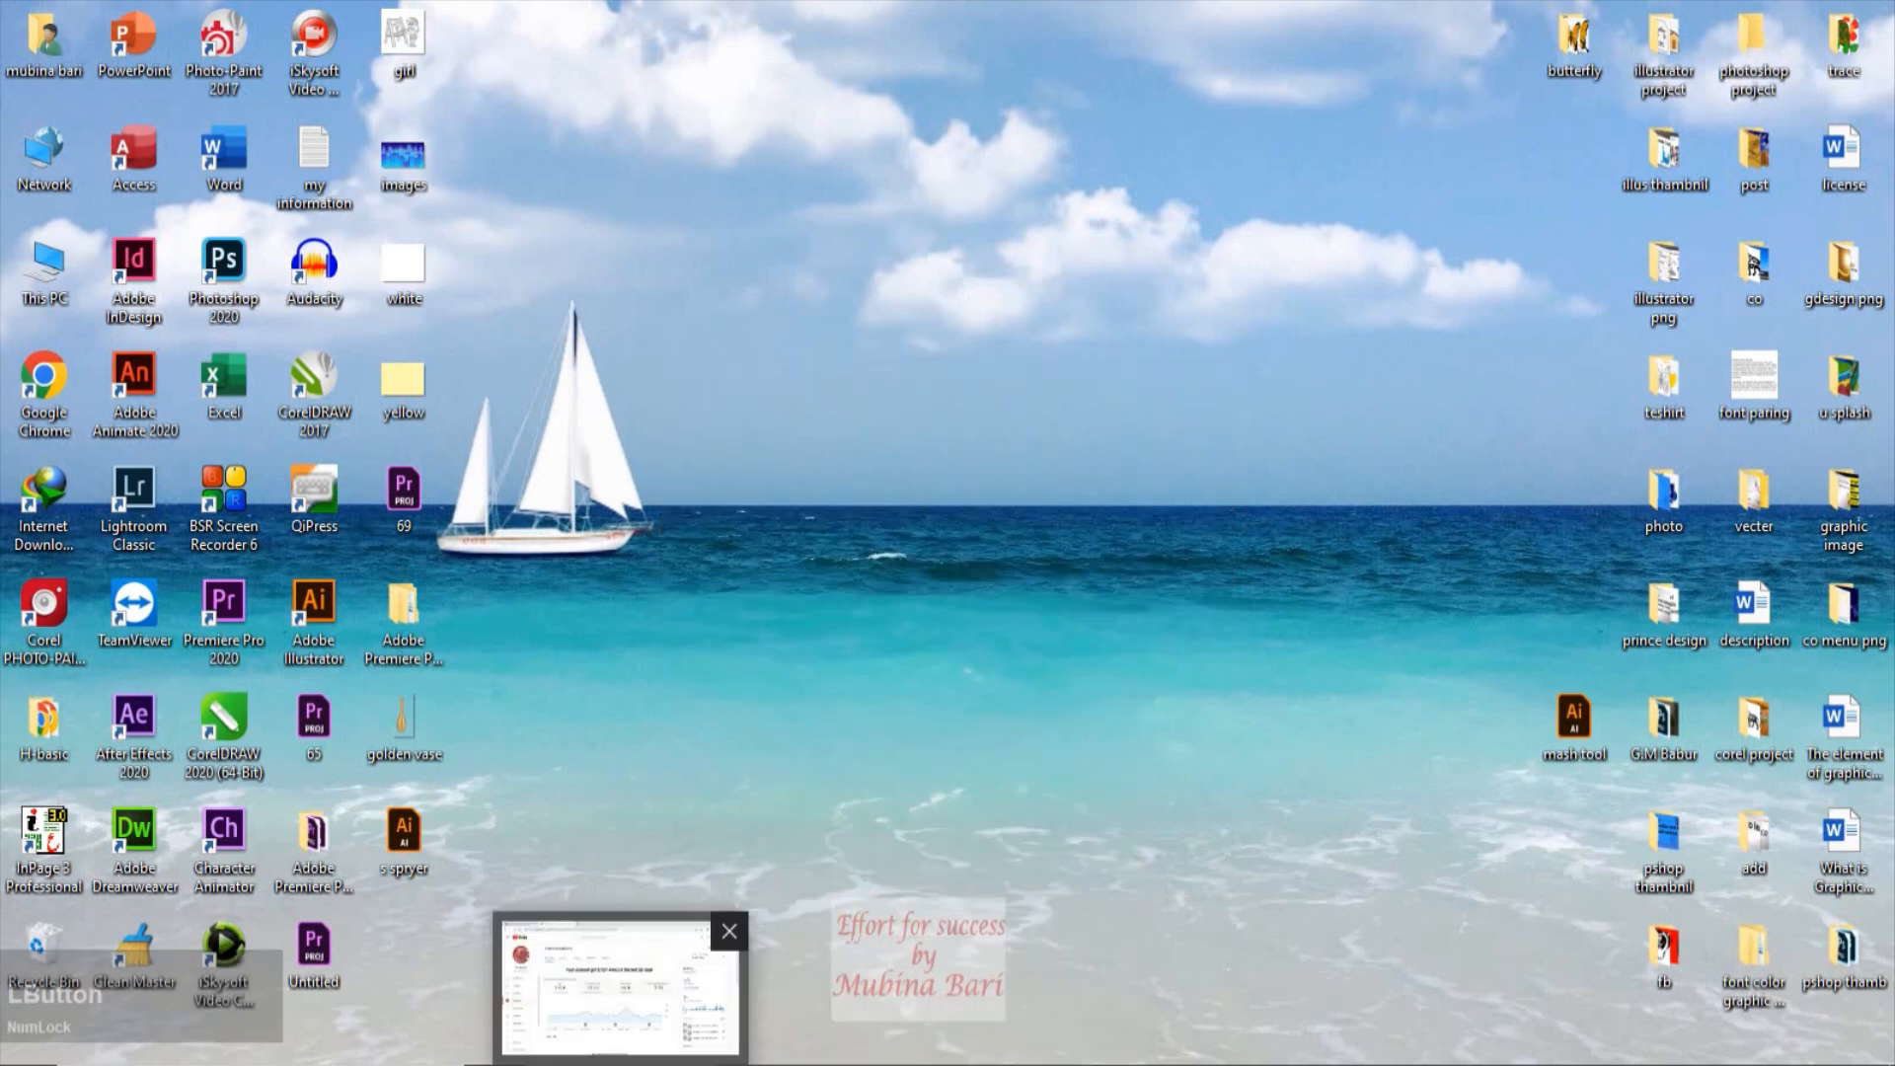
click(623, 1007)
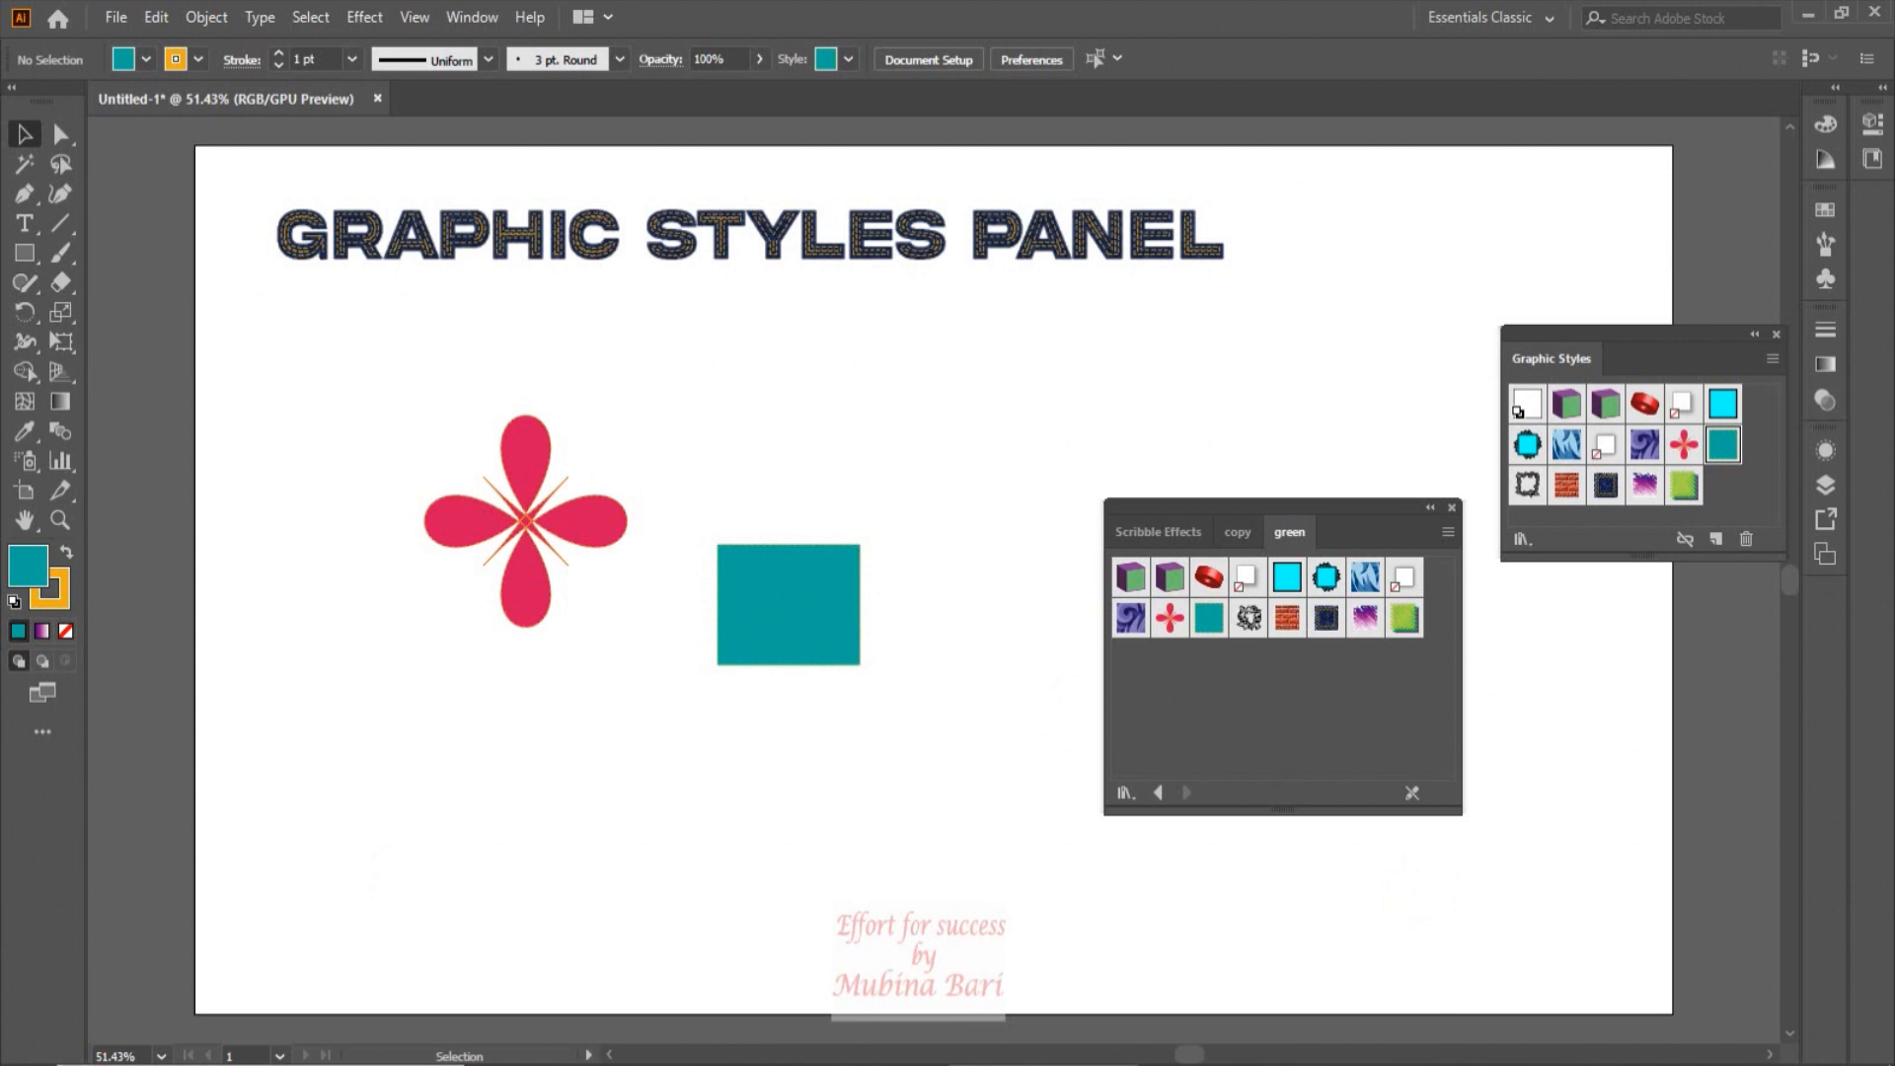
click(261, 1064)
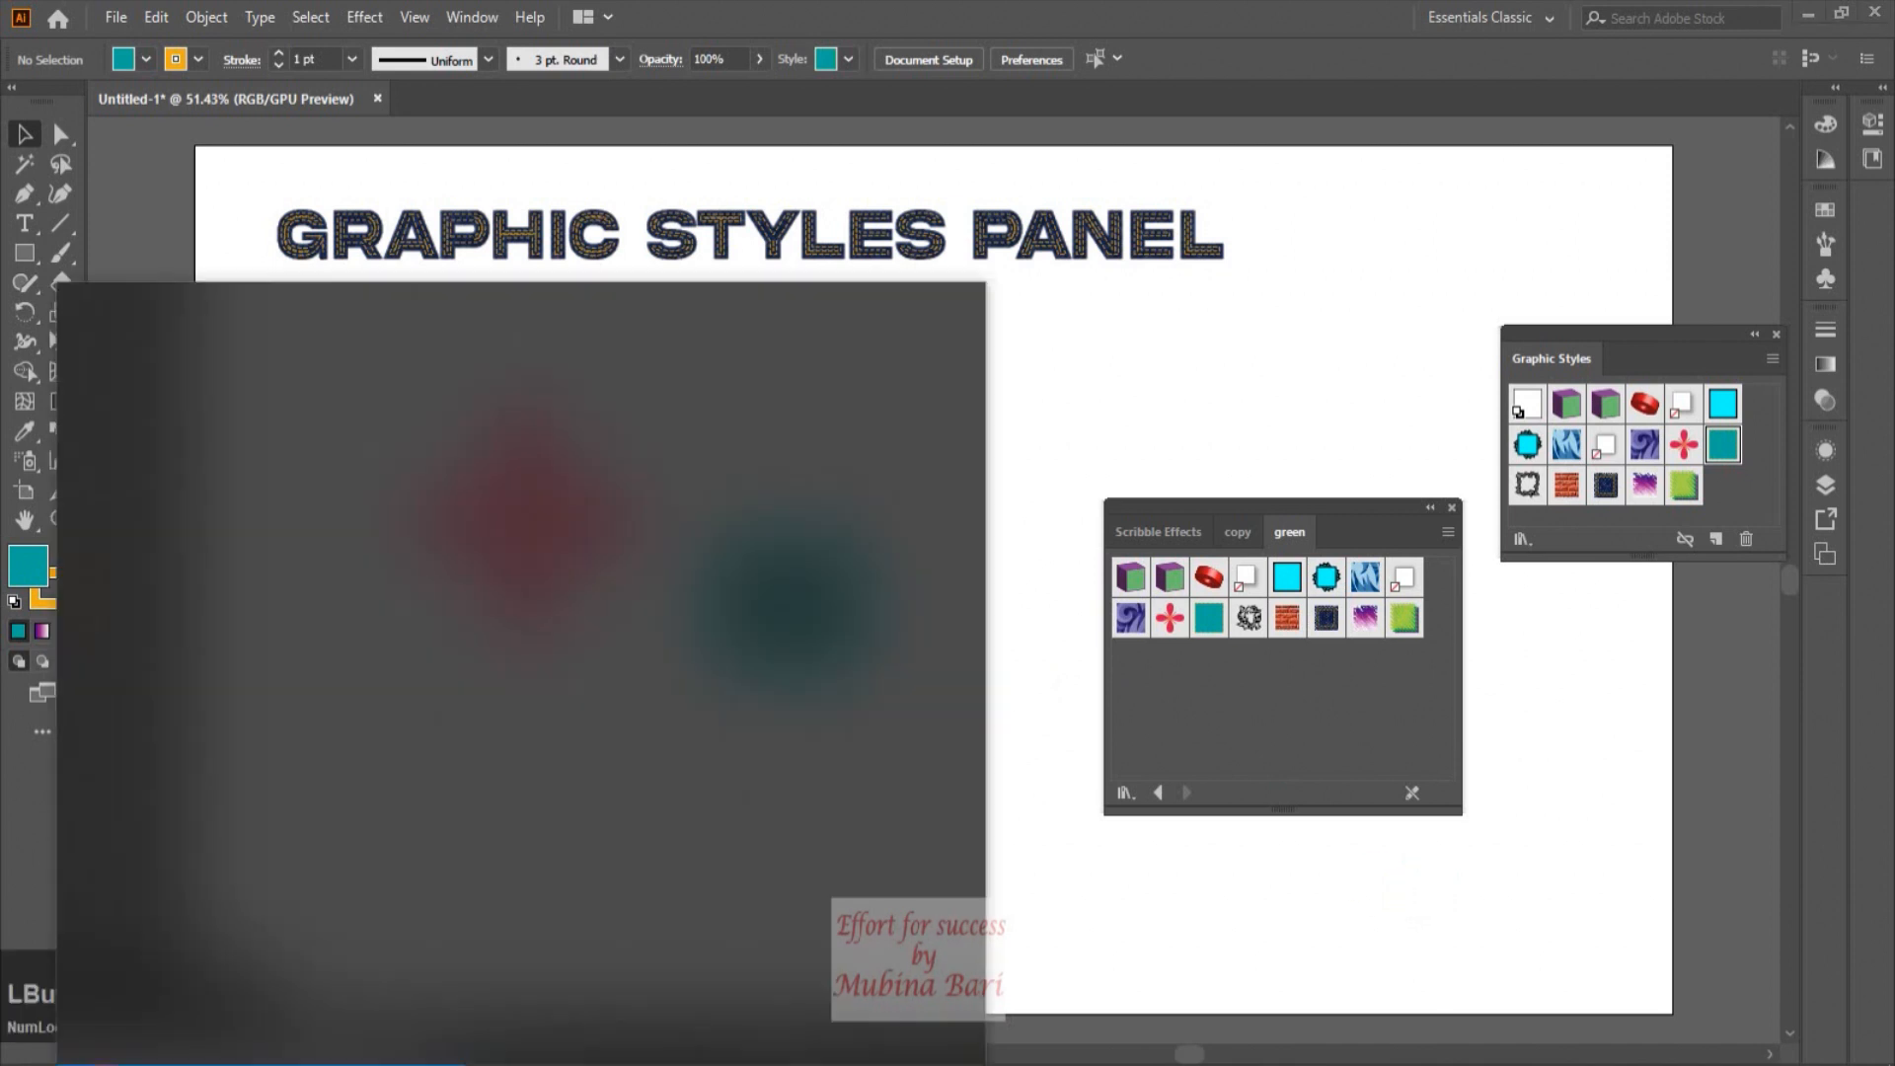
text(run)
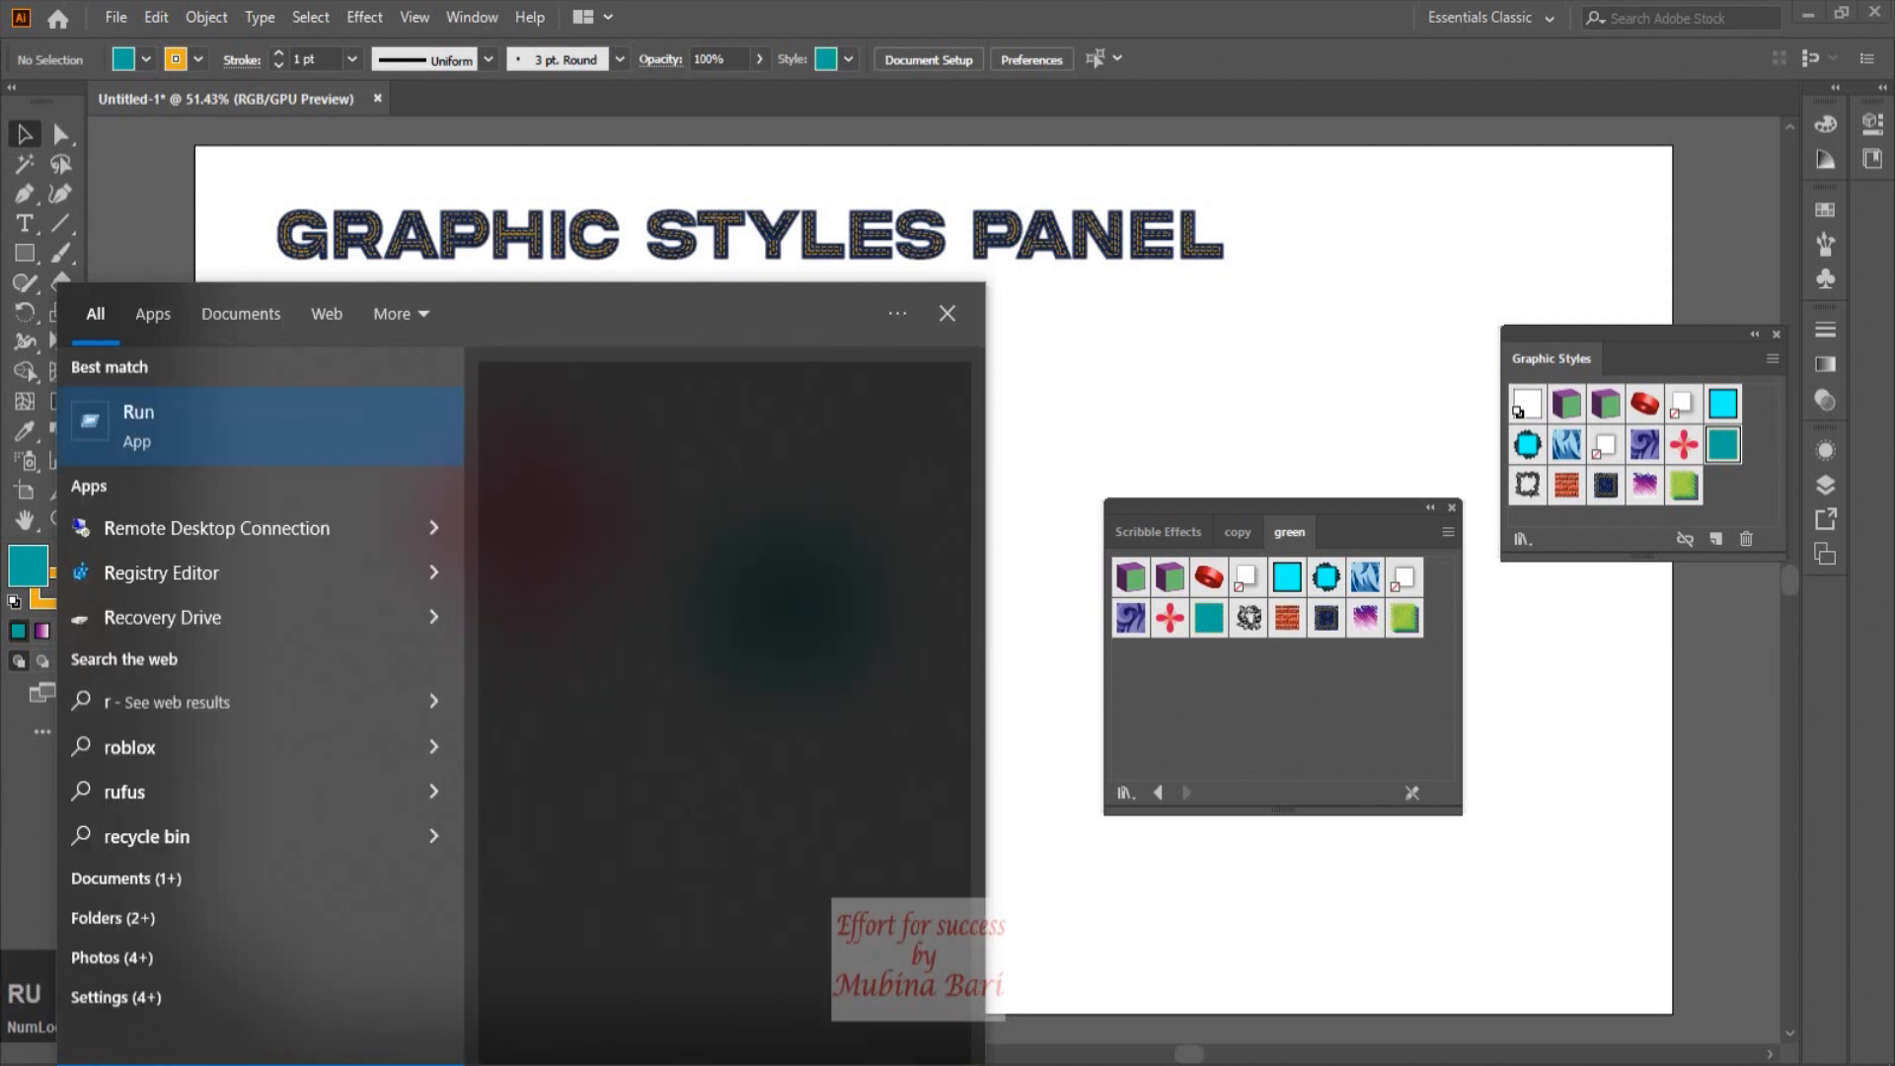
click(154, 424)
drag(239, 816, 407, 683)
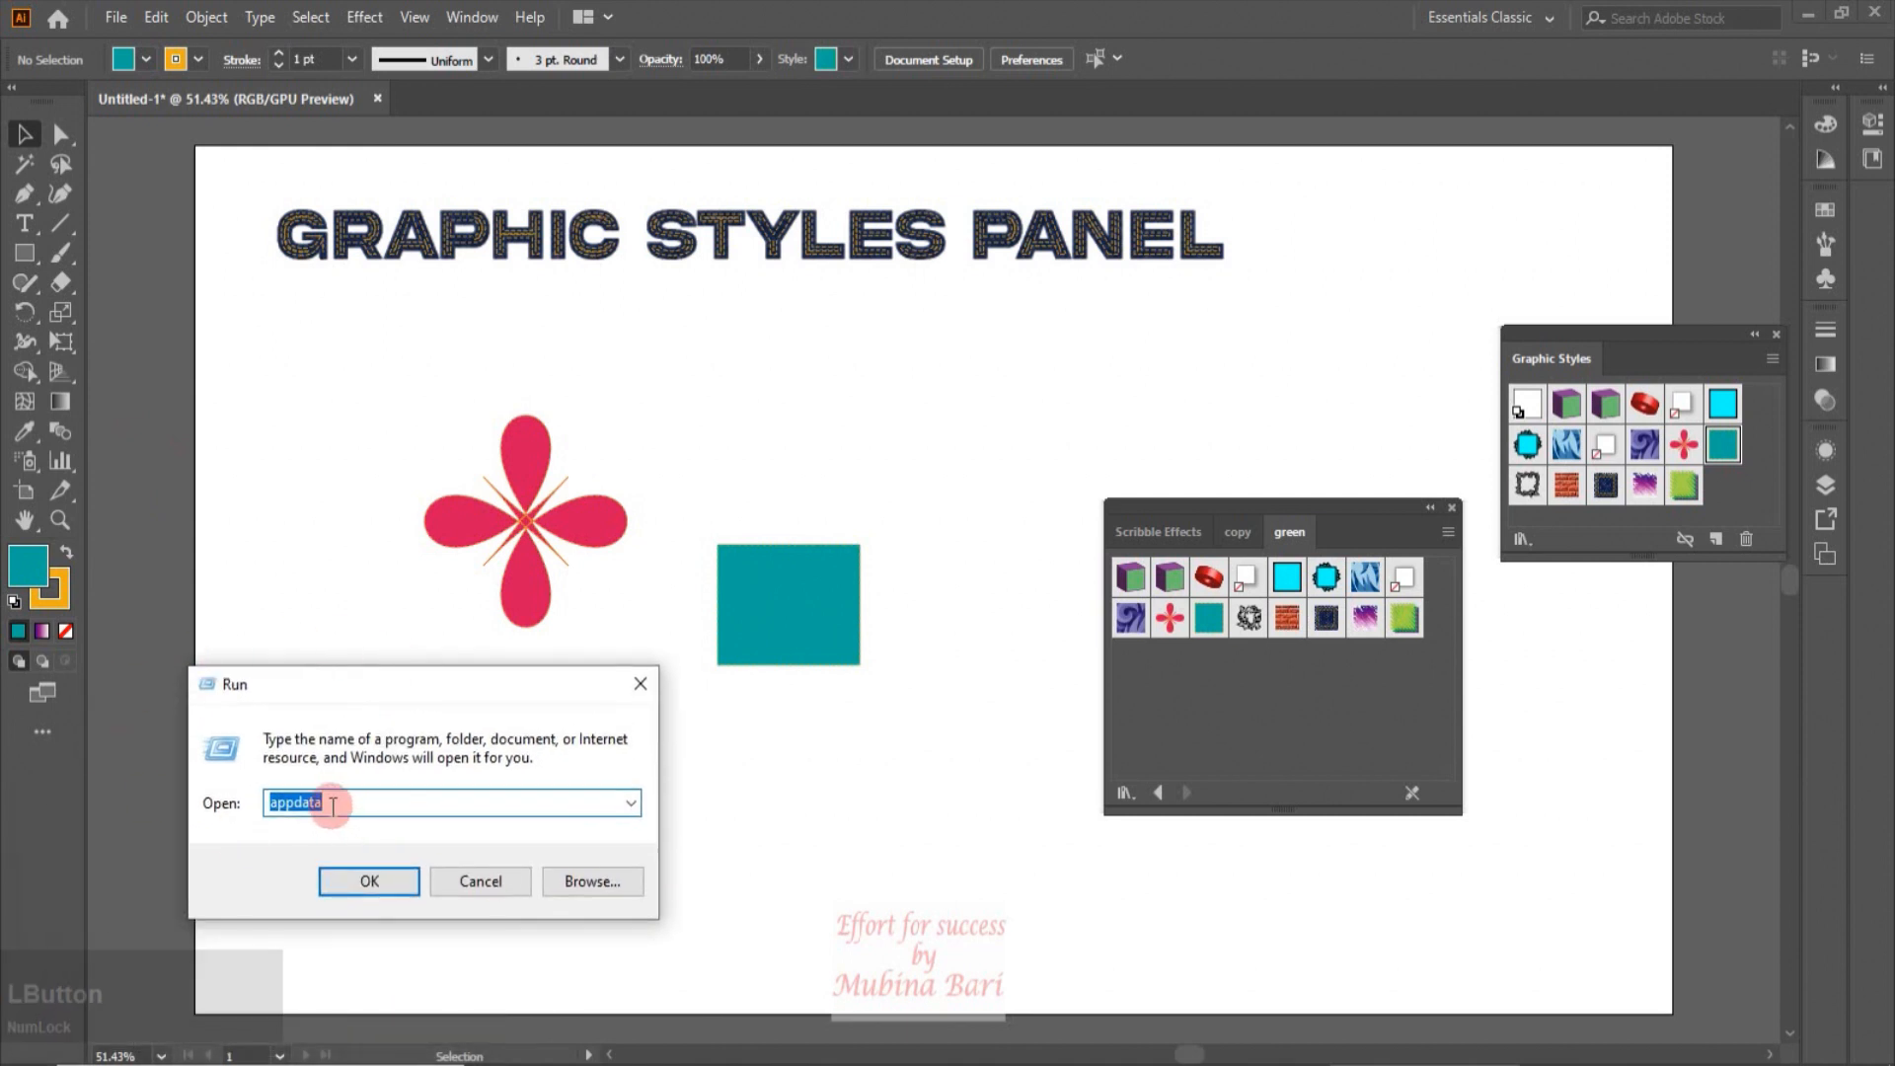
Step: Run the command "appdata" to open the AppData folder
drag(322, 797, 260, 802)
text(a)
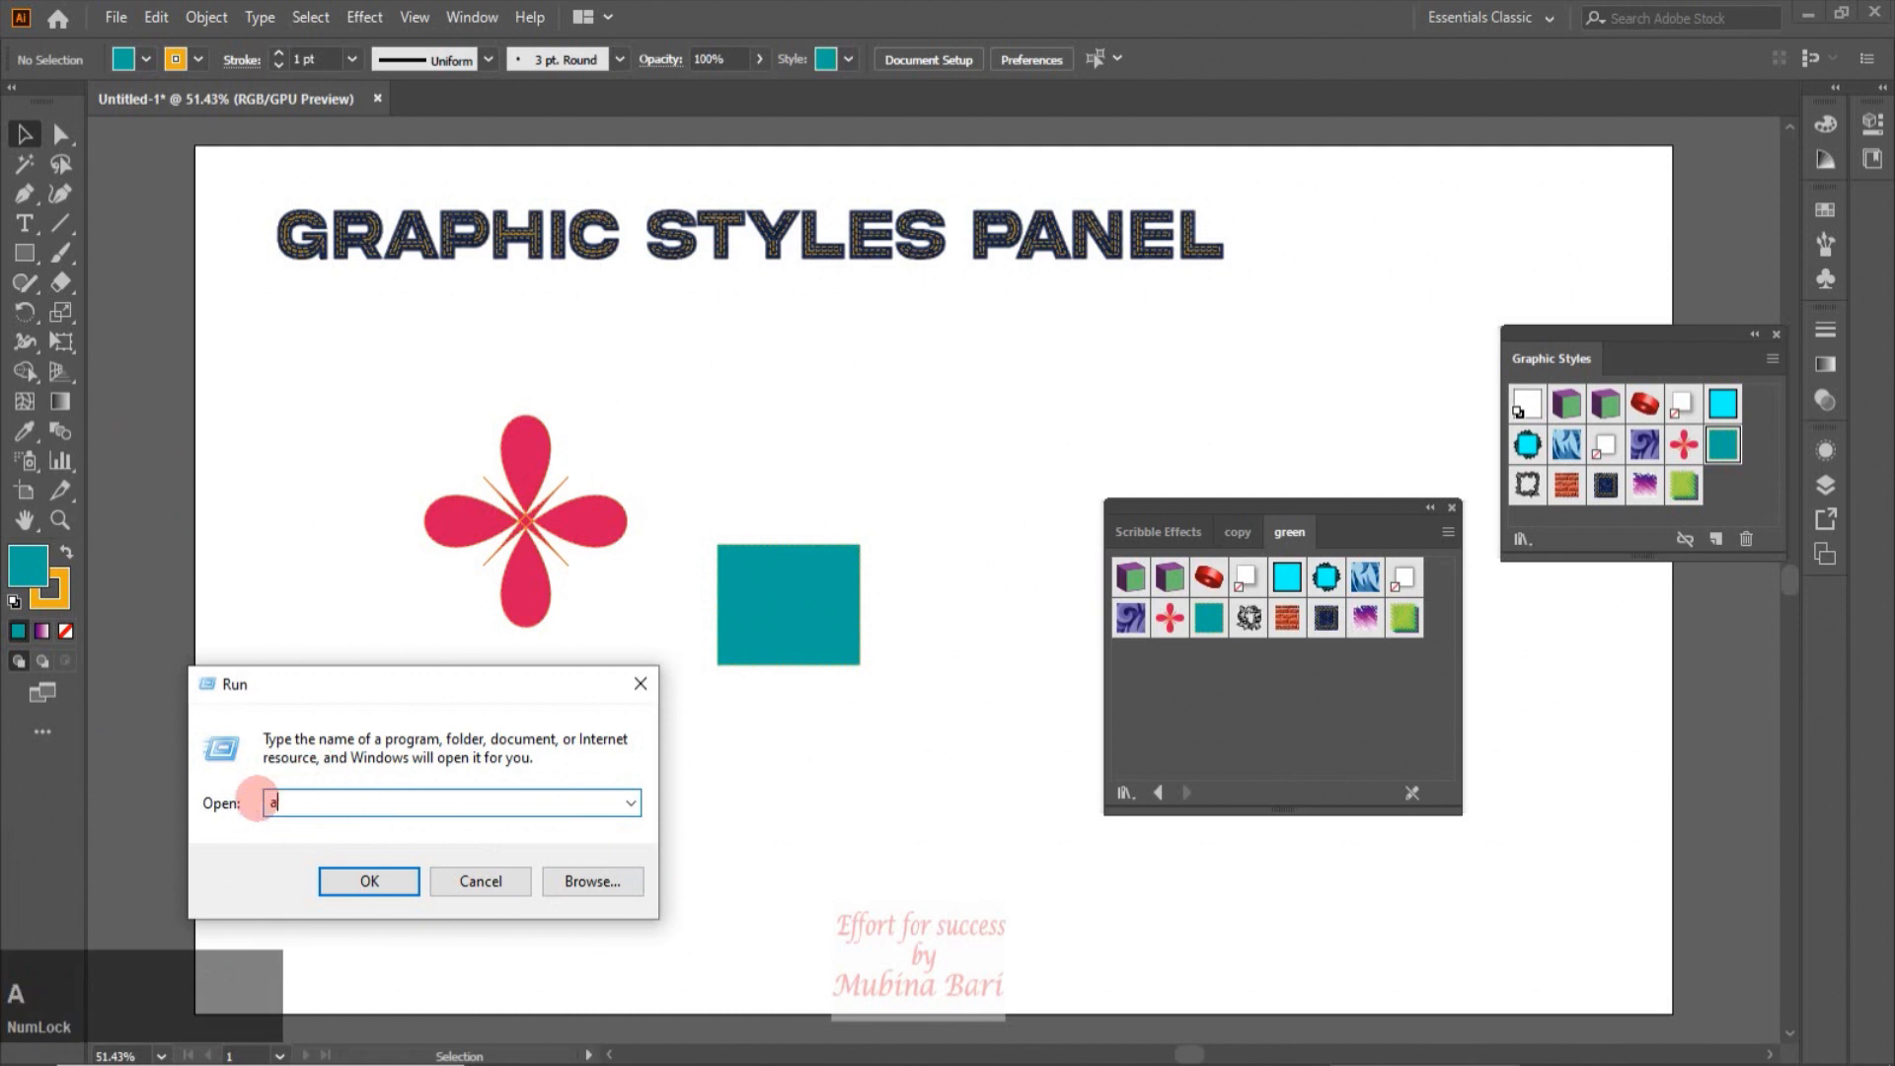
text(p)
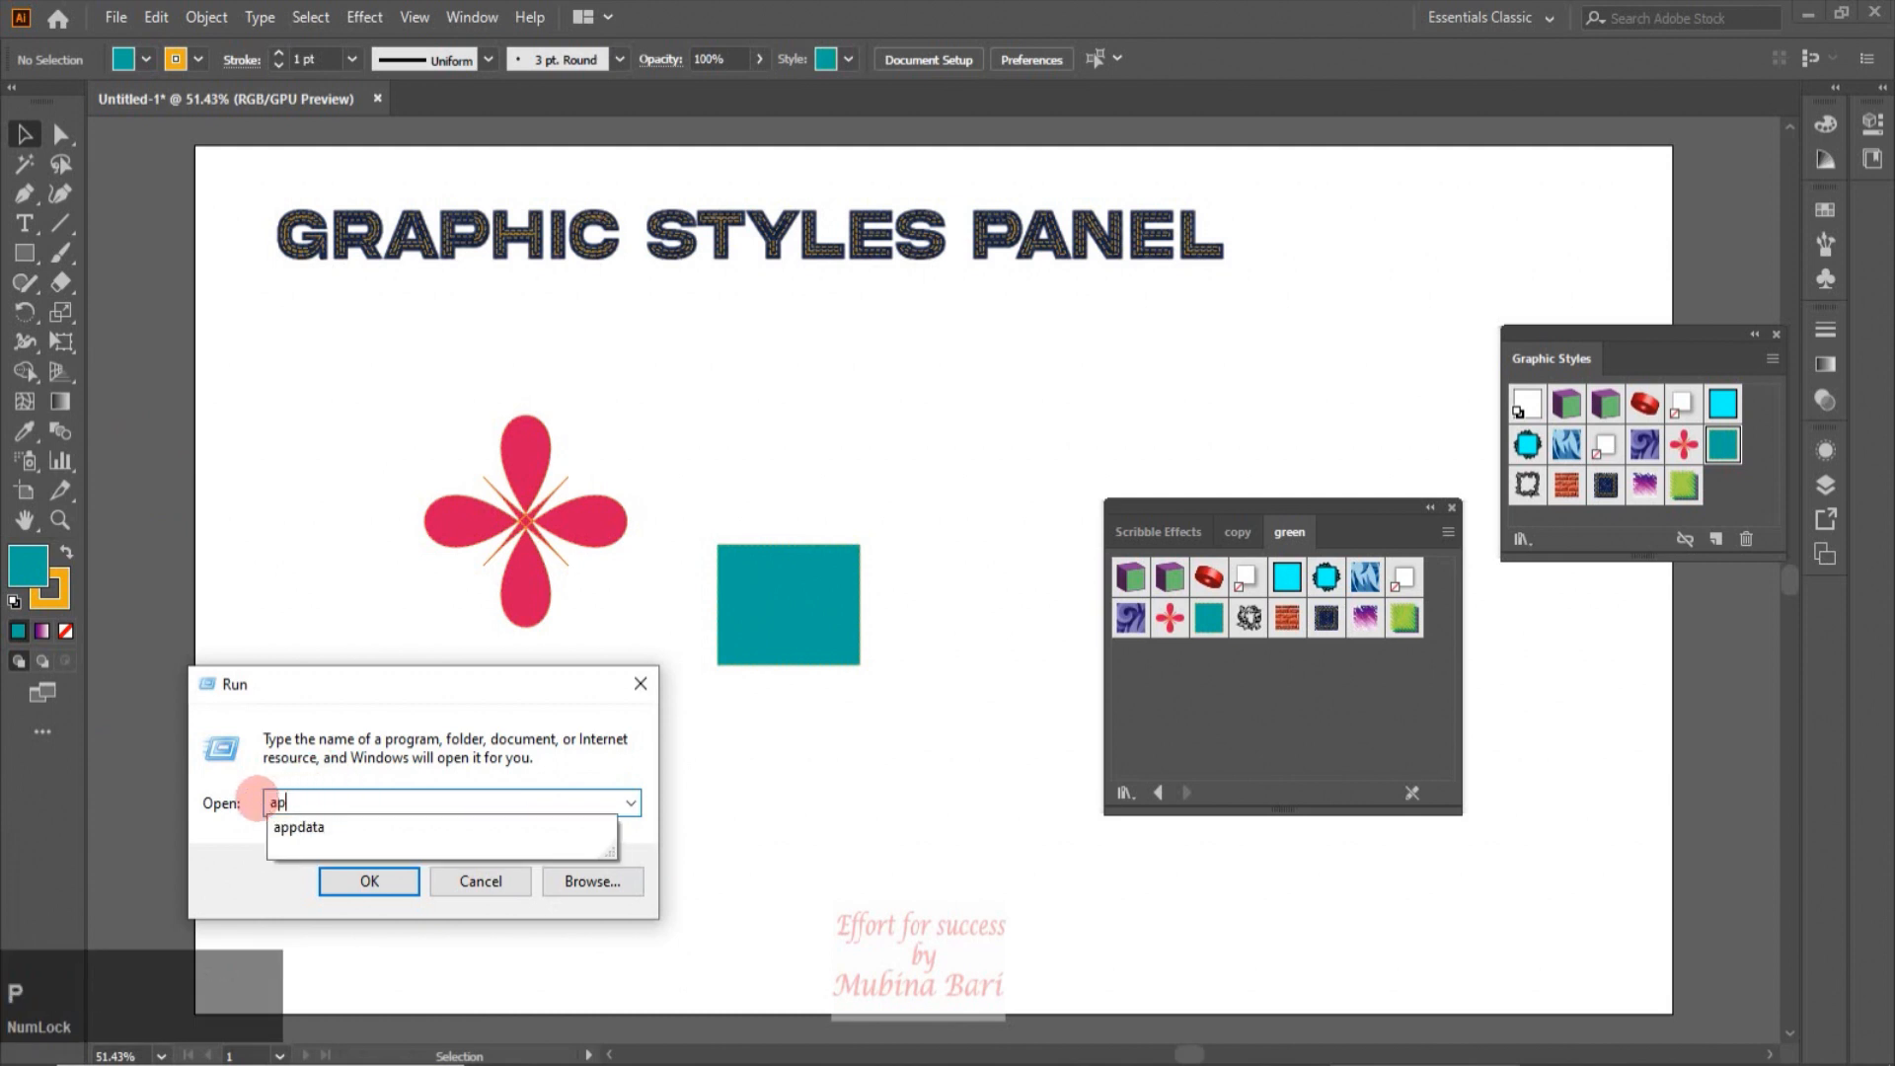
text(pdata)
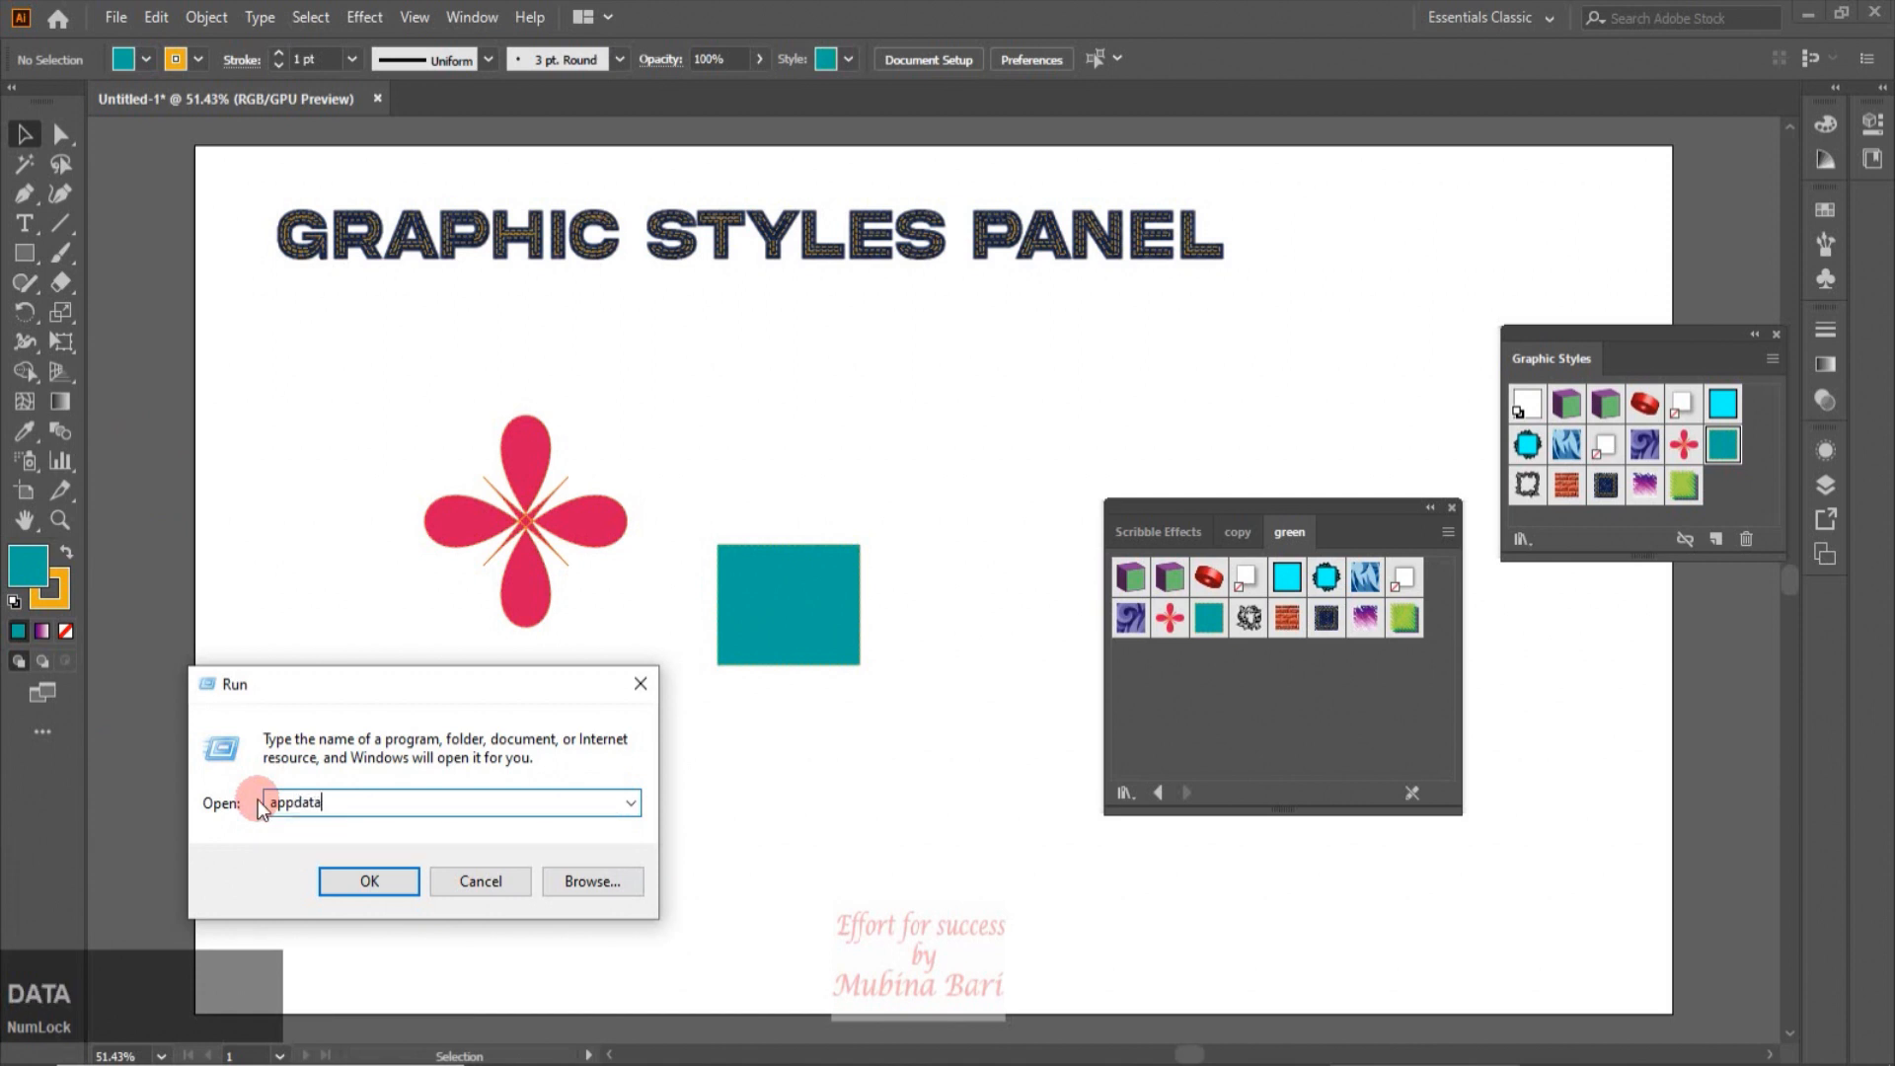
click(385, 885)
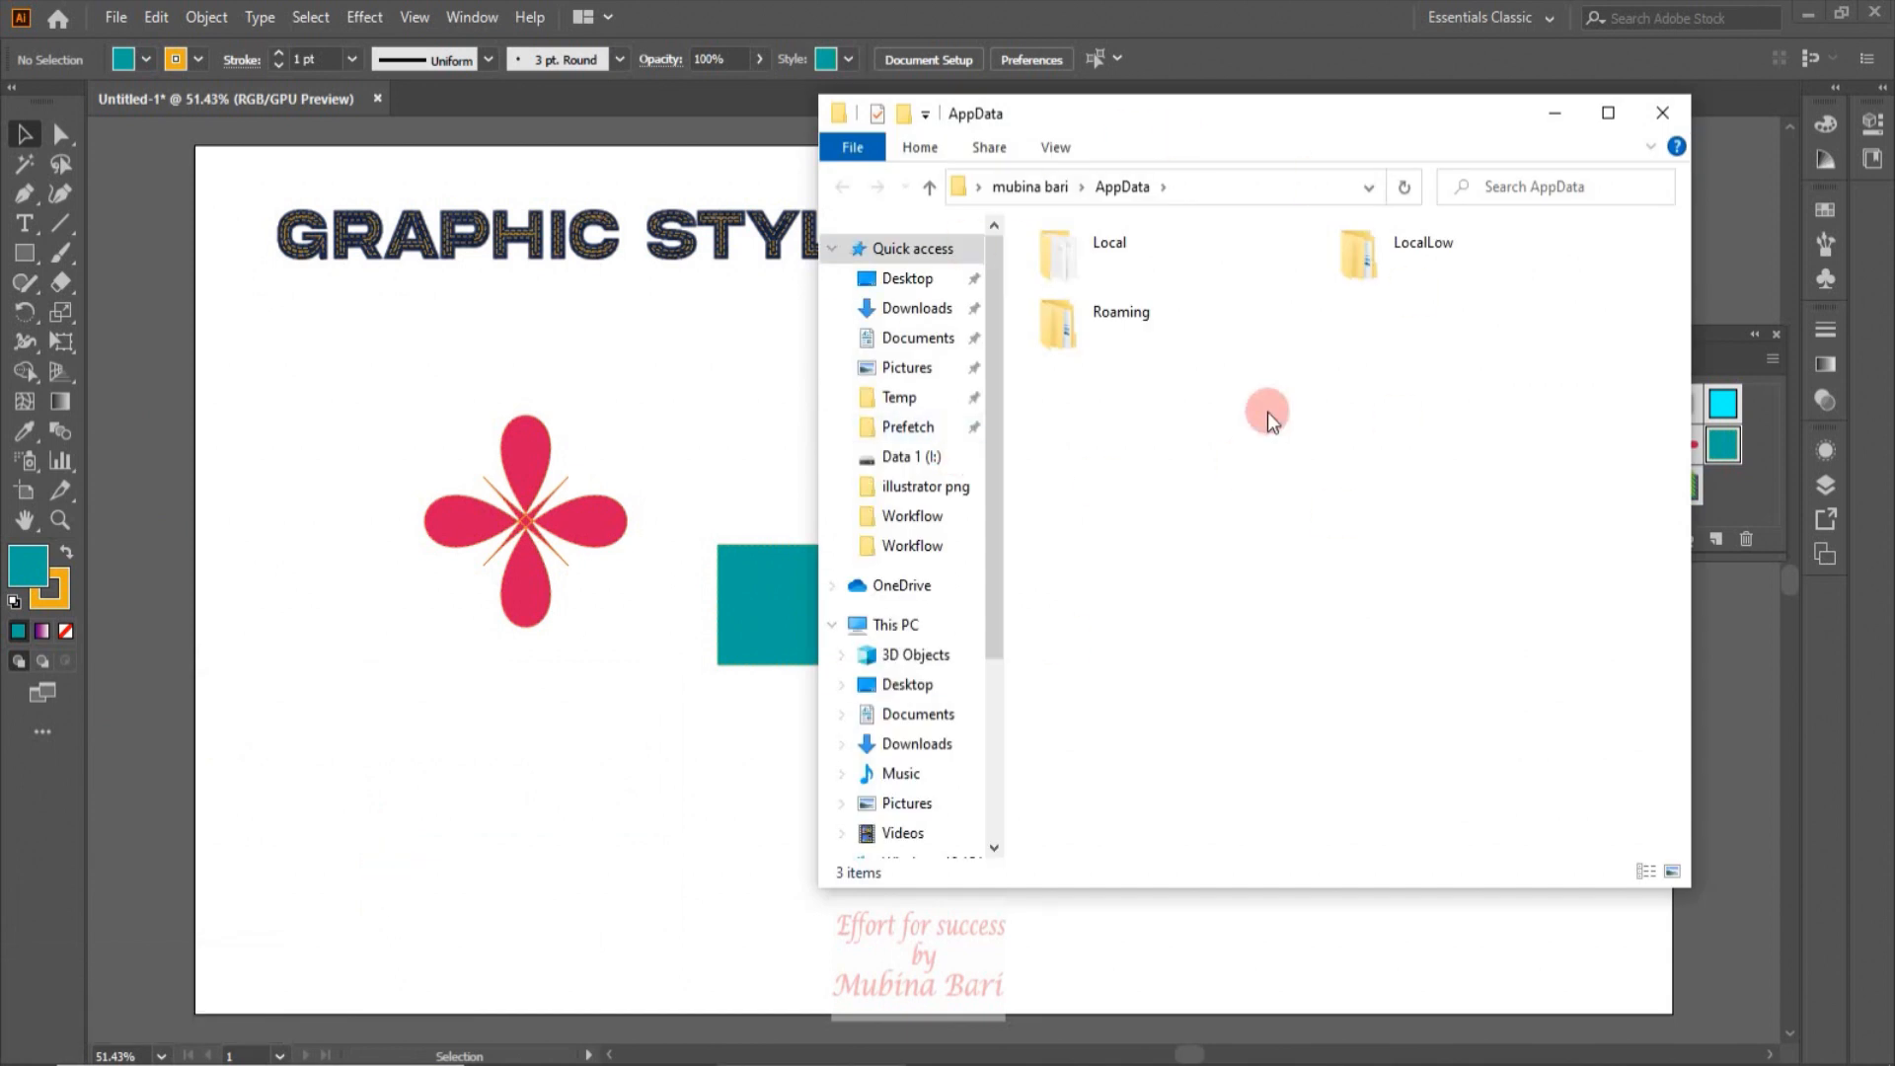
Step: Browse from AppData through Roaming, Adobe, Adobe Illustrator 24 Settings, en_US and x64 to the Graphic Styles folder
double_click(1123, 322)
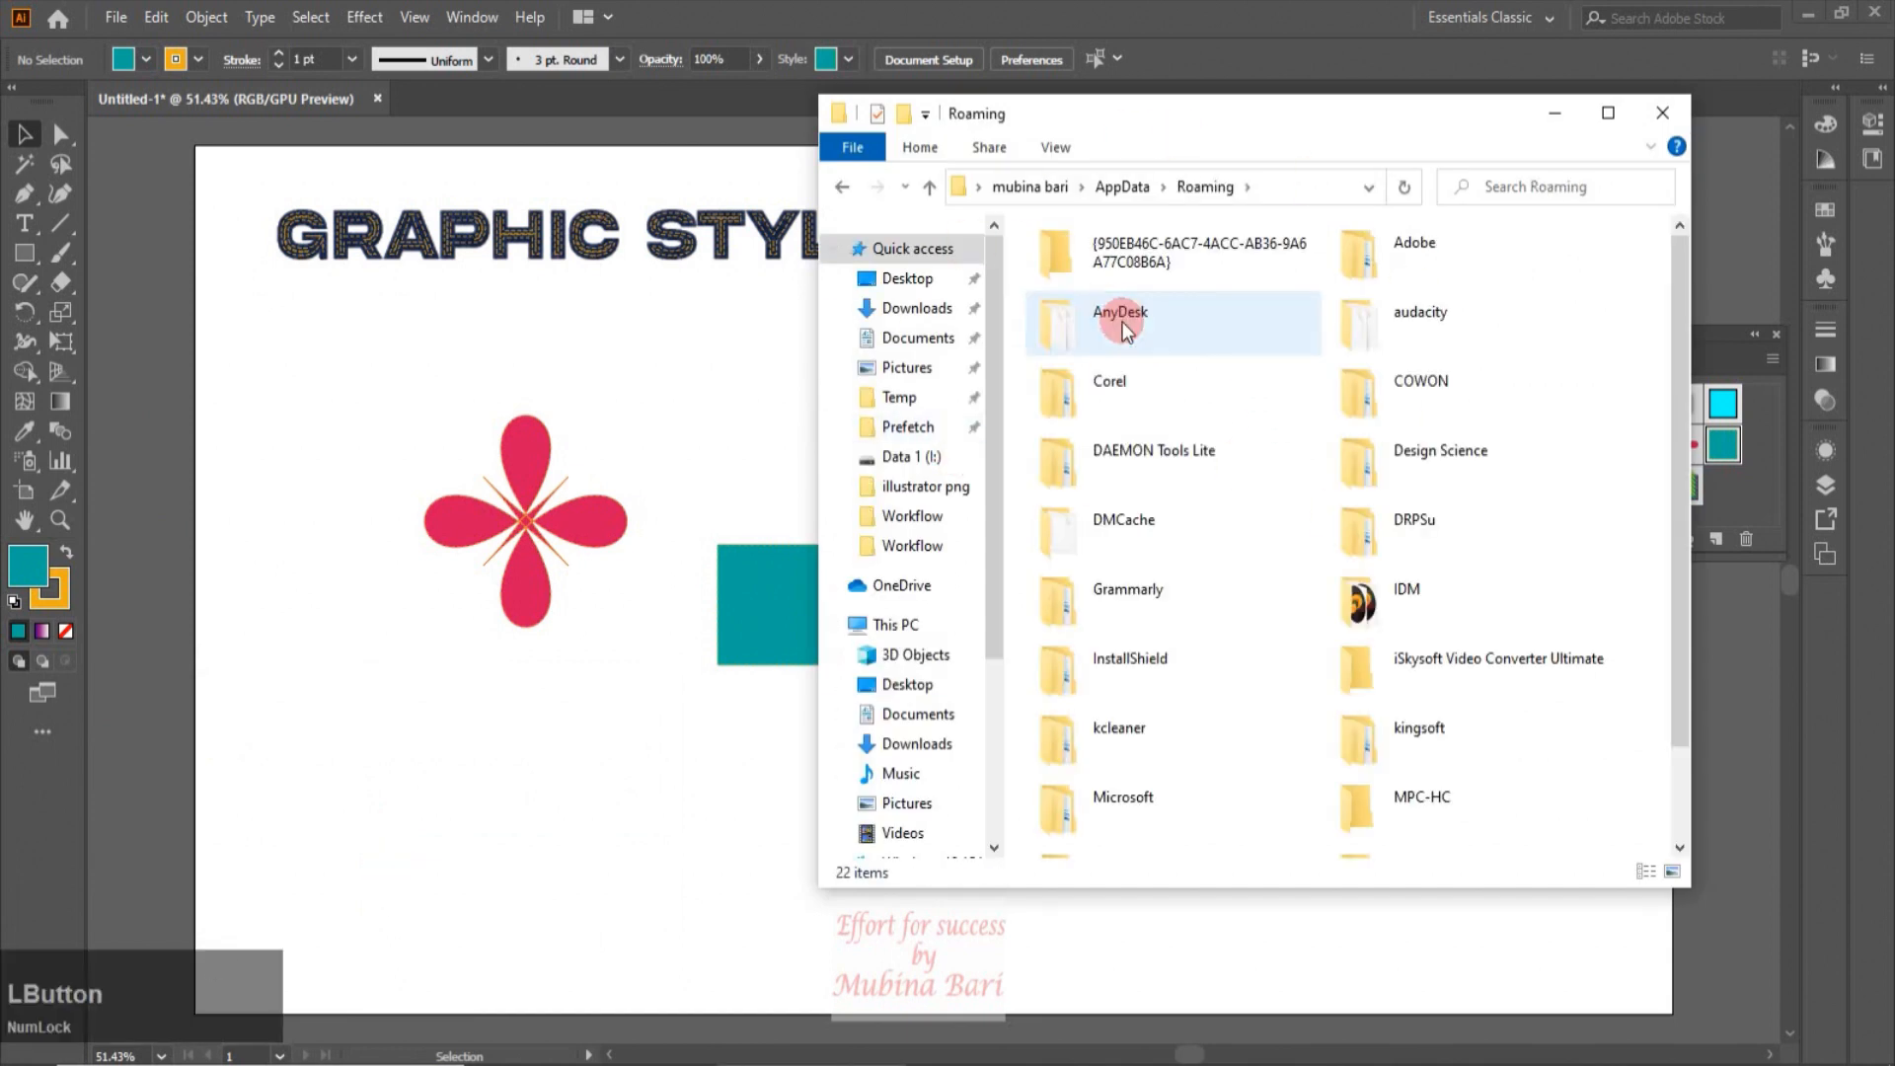
double_click(1415, 247)
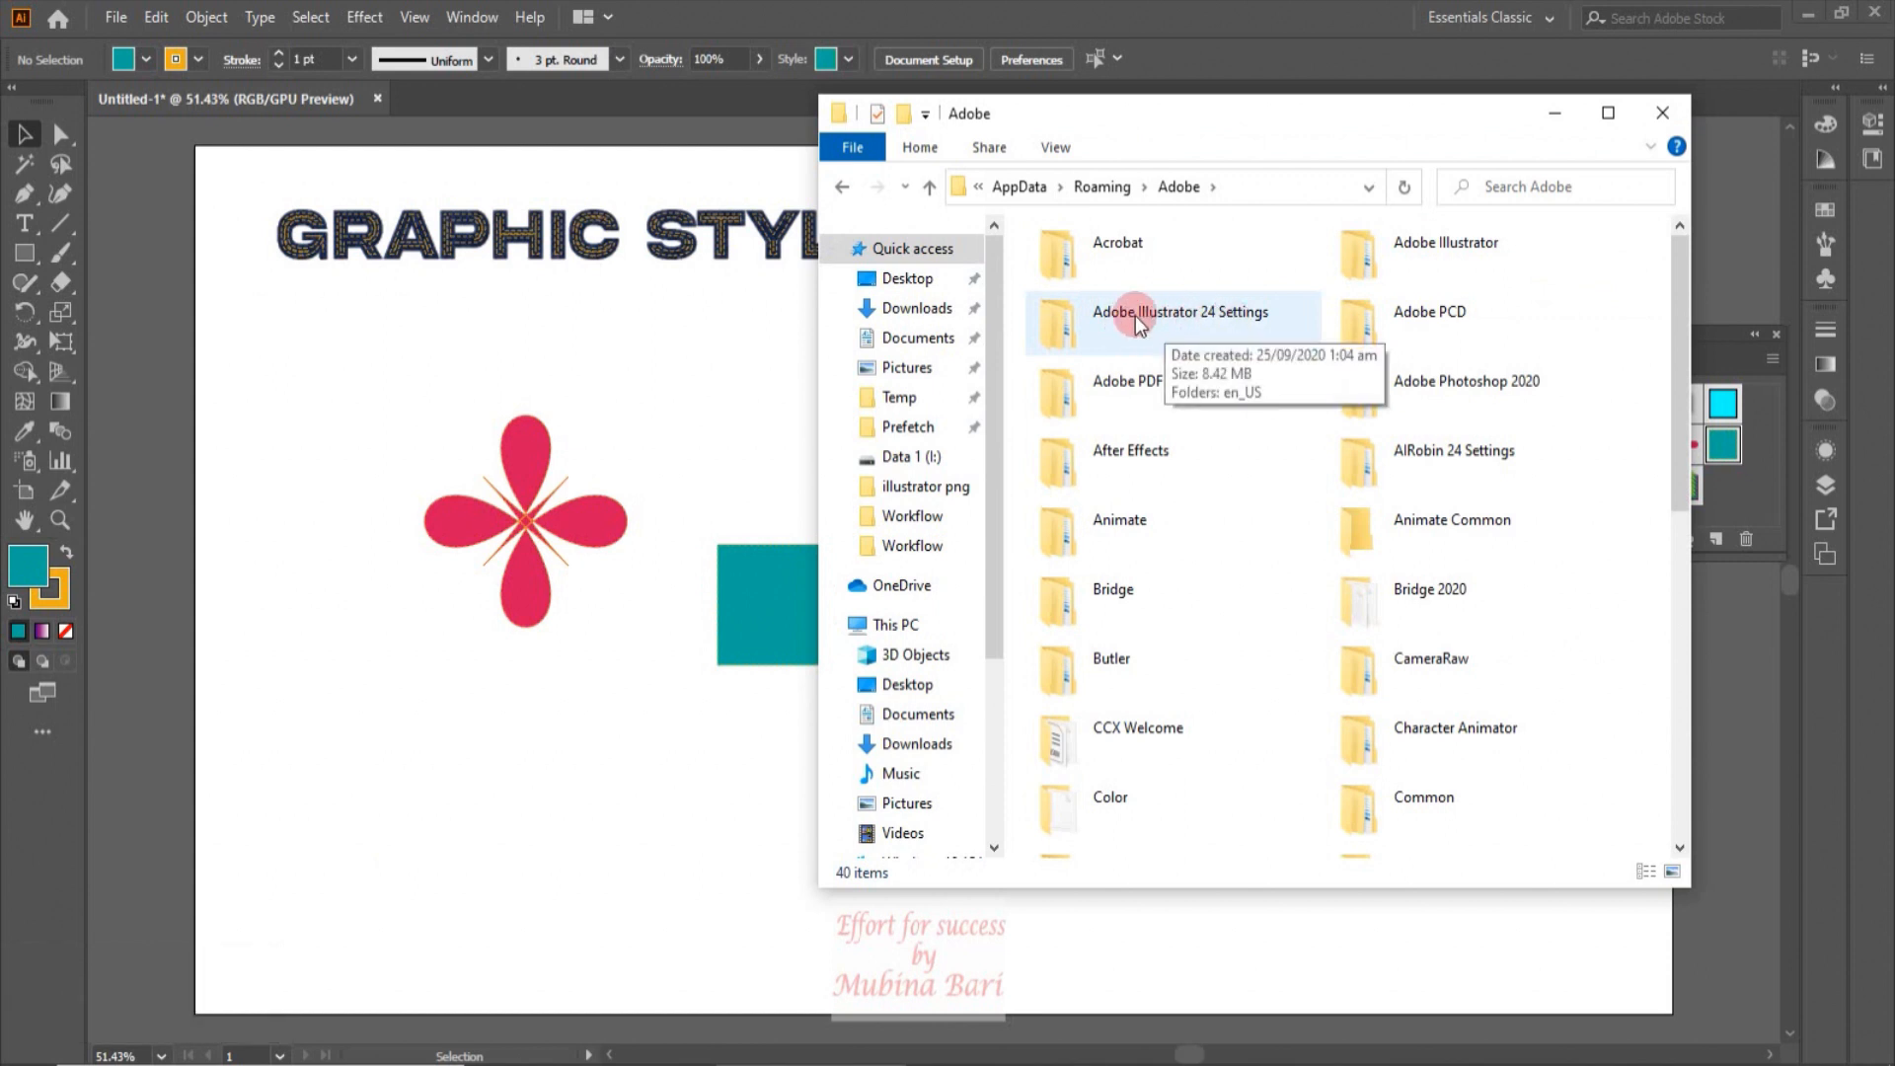
click(1136, 323)
double_click(1135, 321)
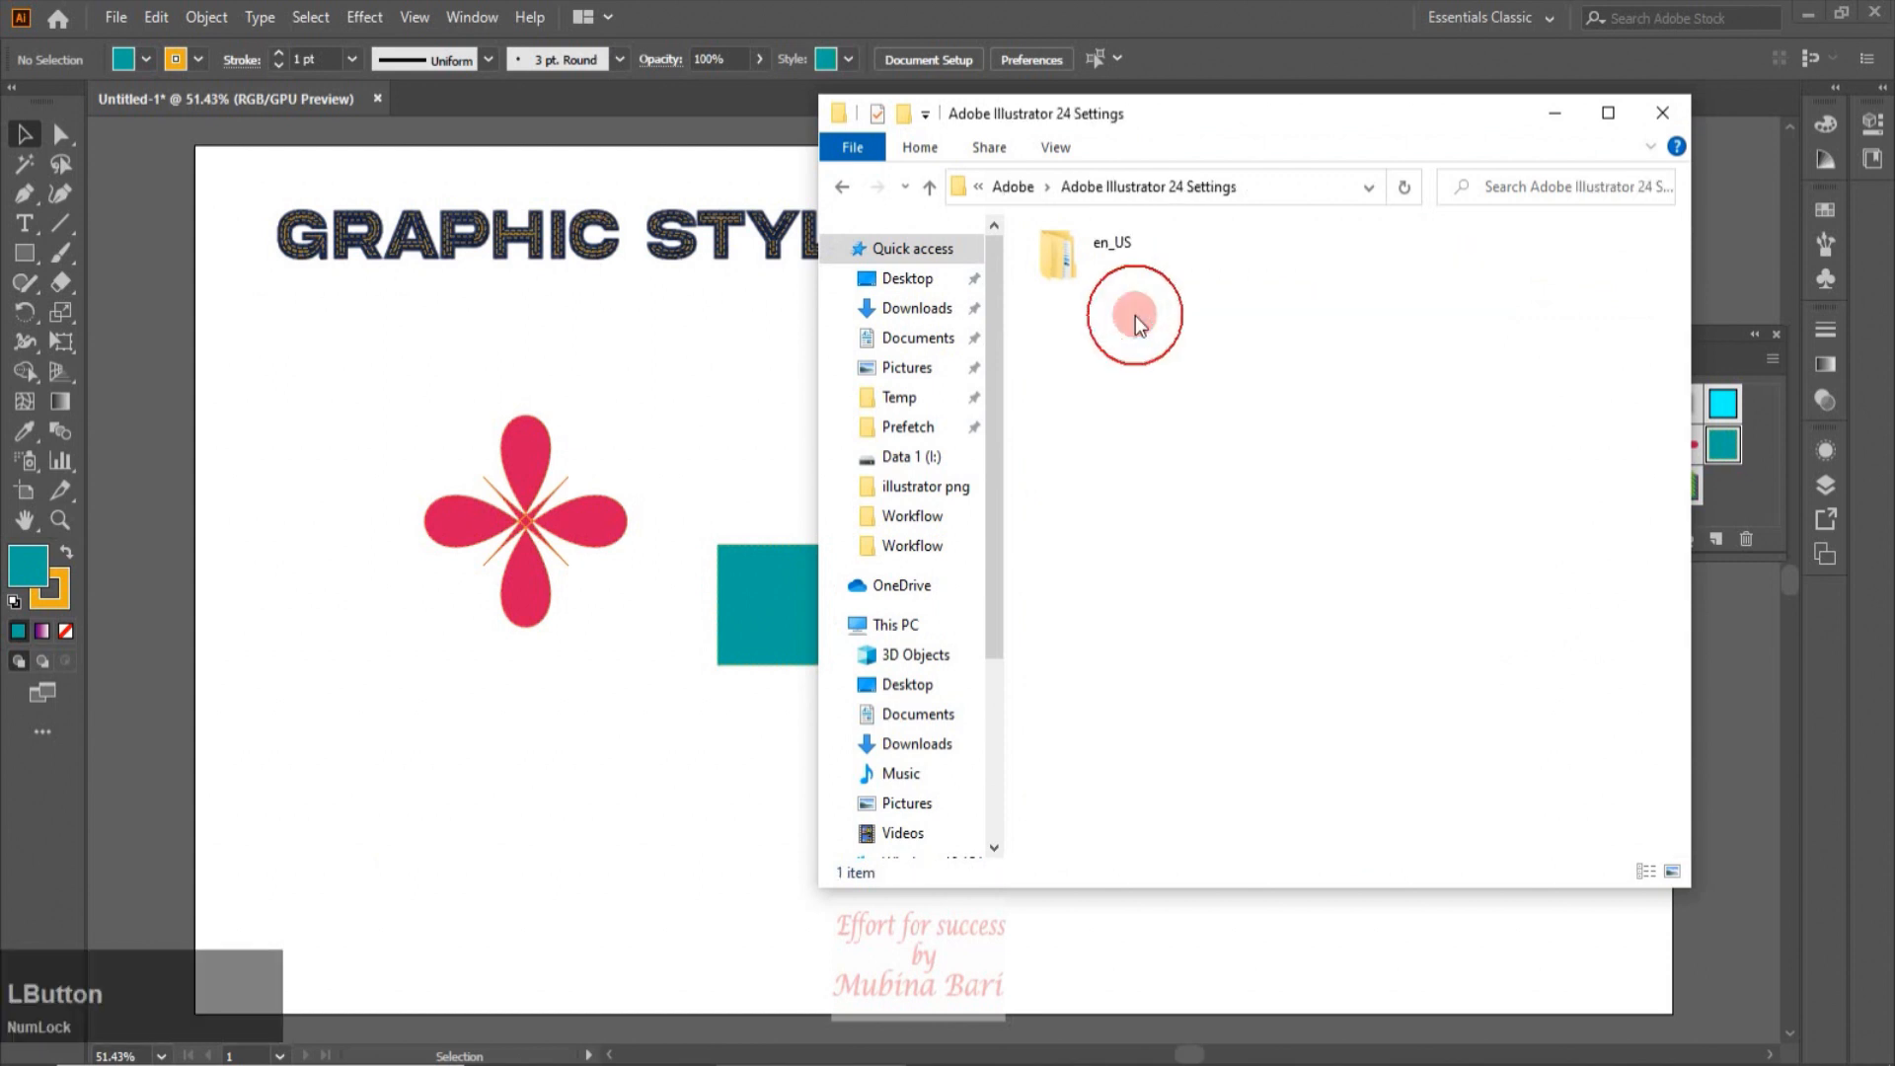
double_click(1115, 246)
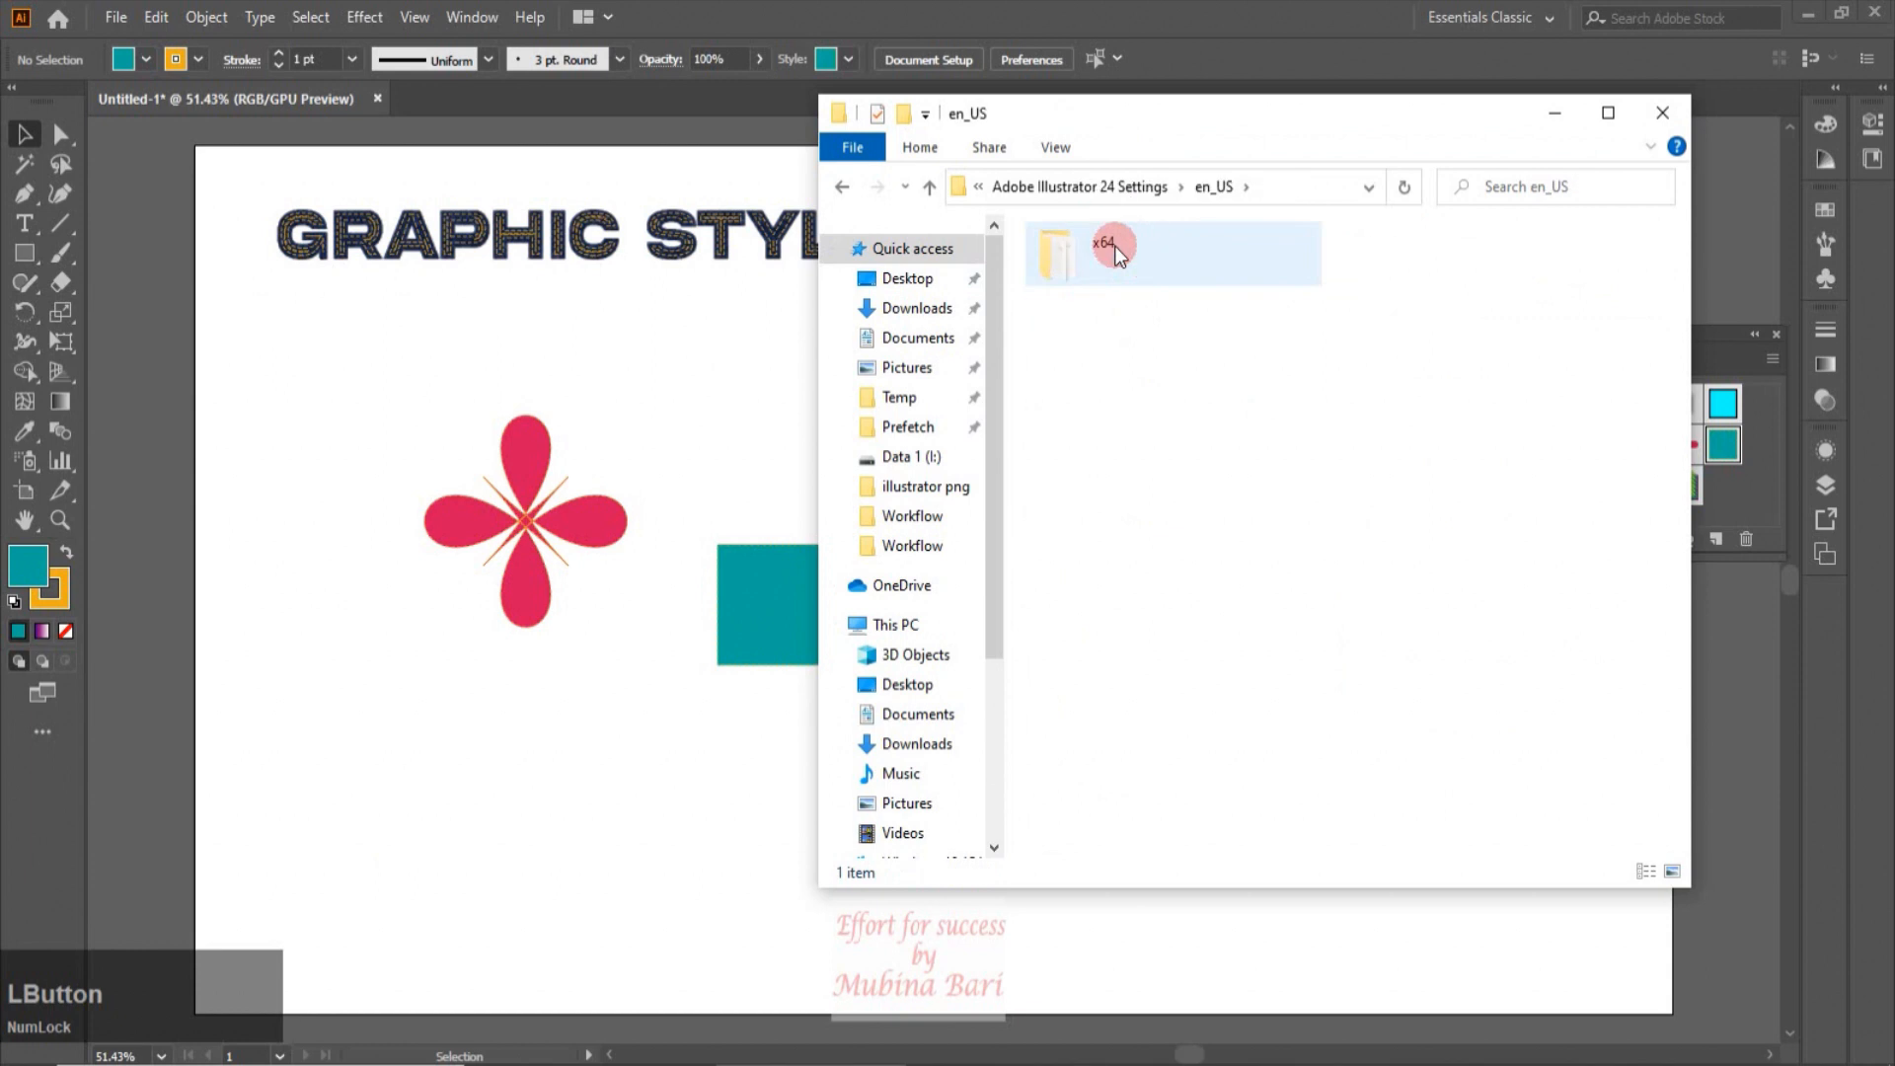
double_click(1092, 252)
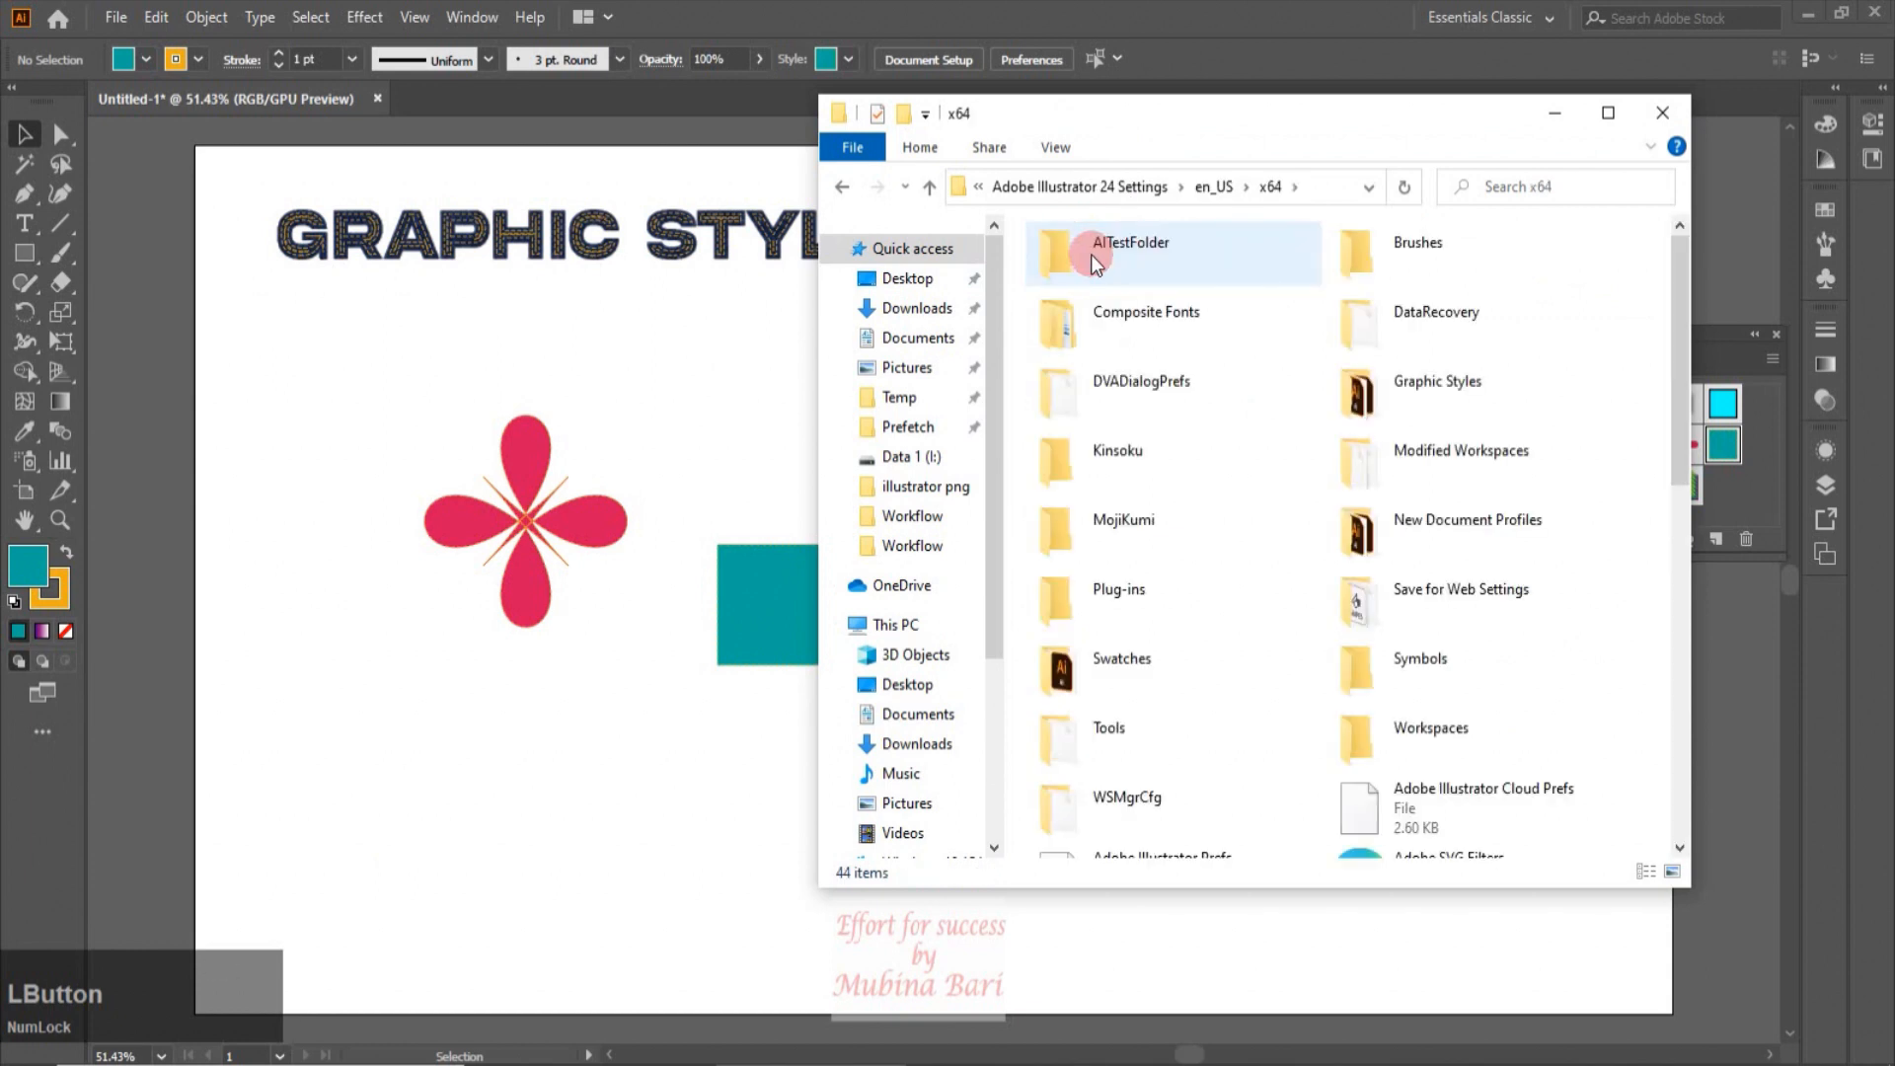
double_click(1423, 379)
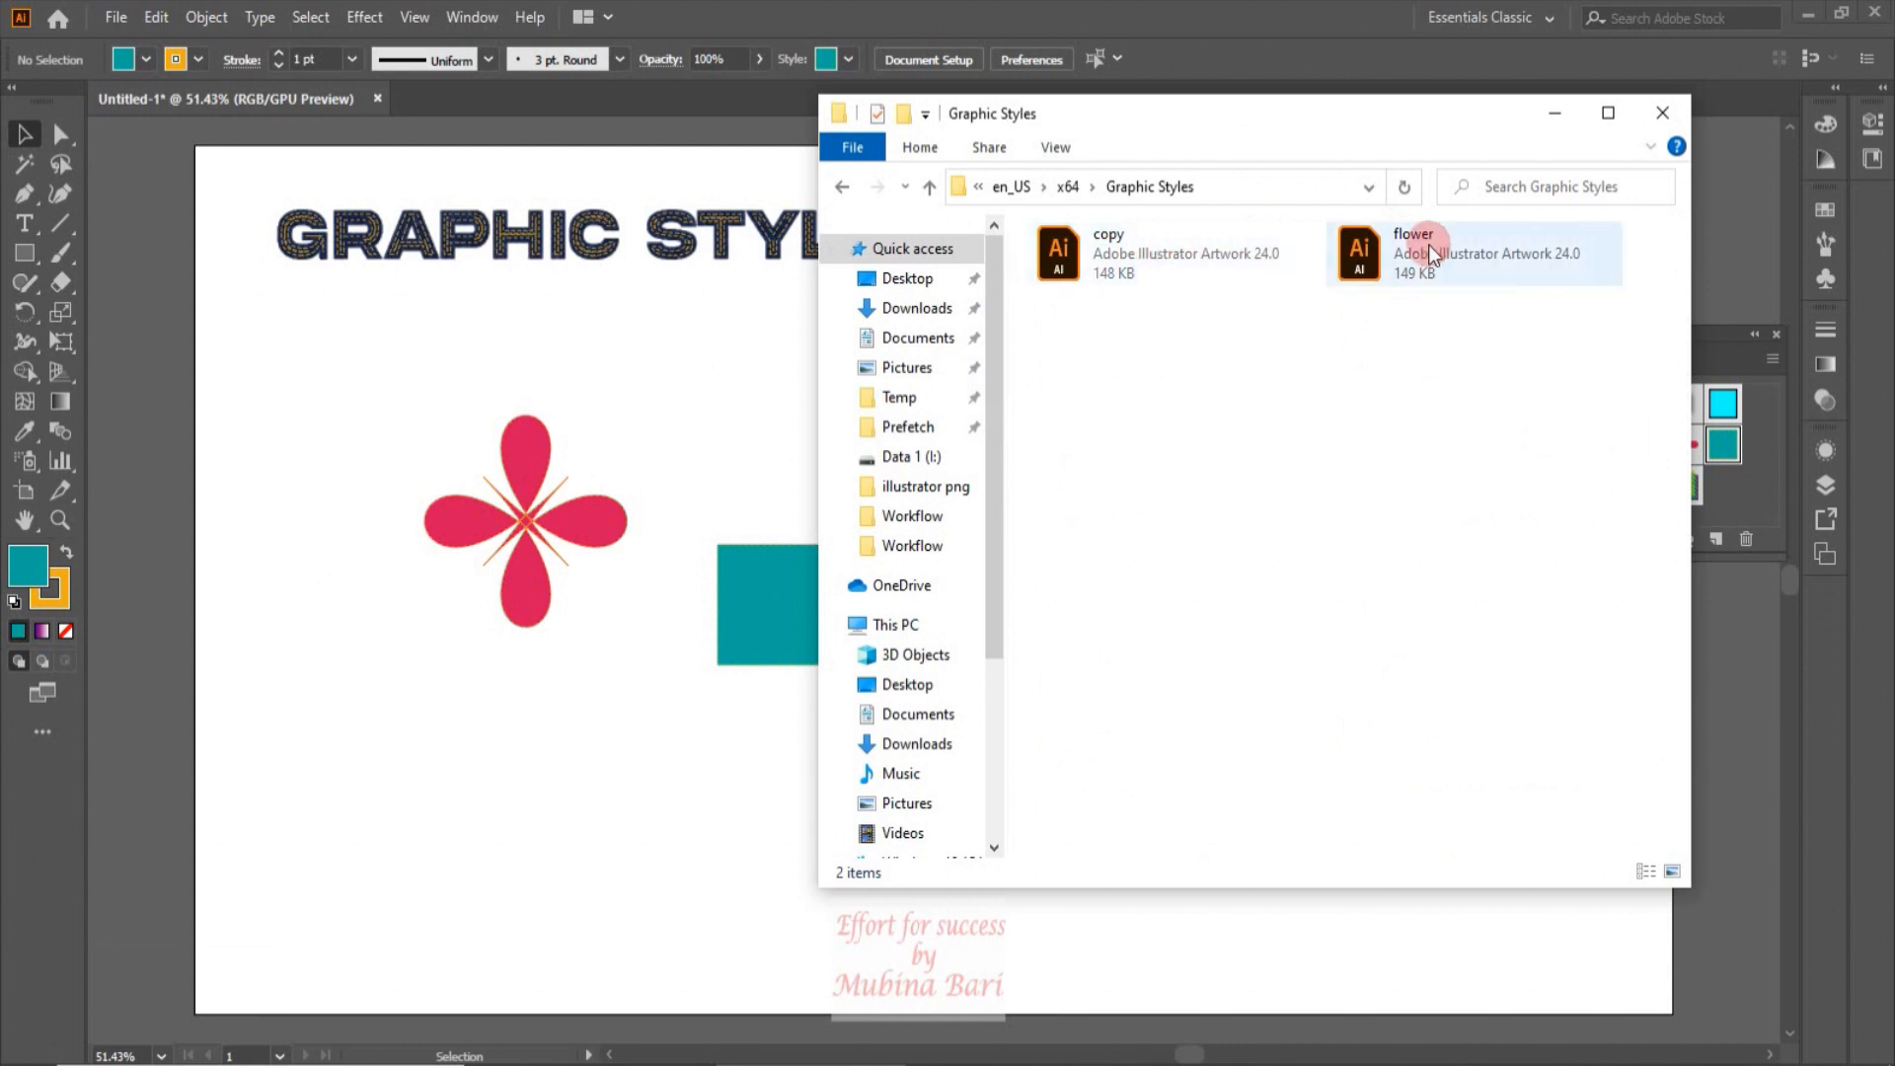
Step: Delete the "copy" library file from the Graphic Styles folder, moving it to the Recycle Bin
click(1195, 255)
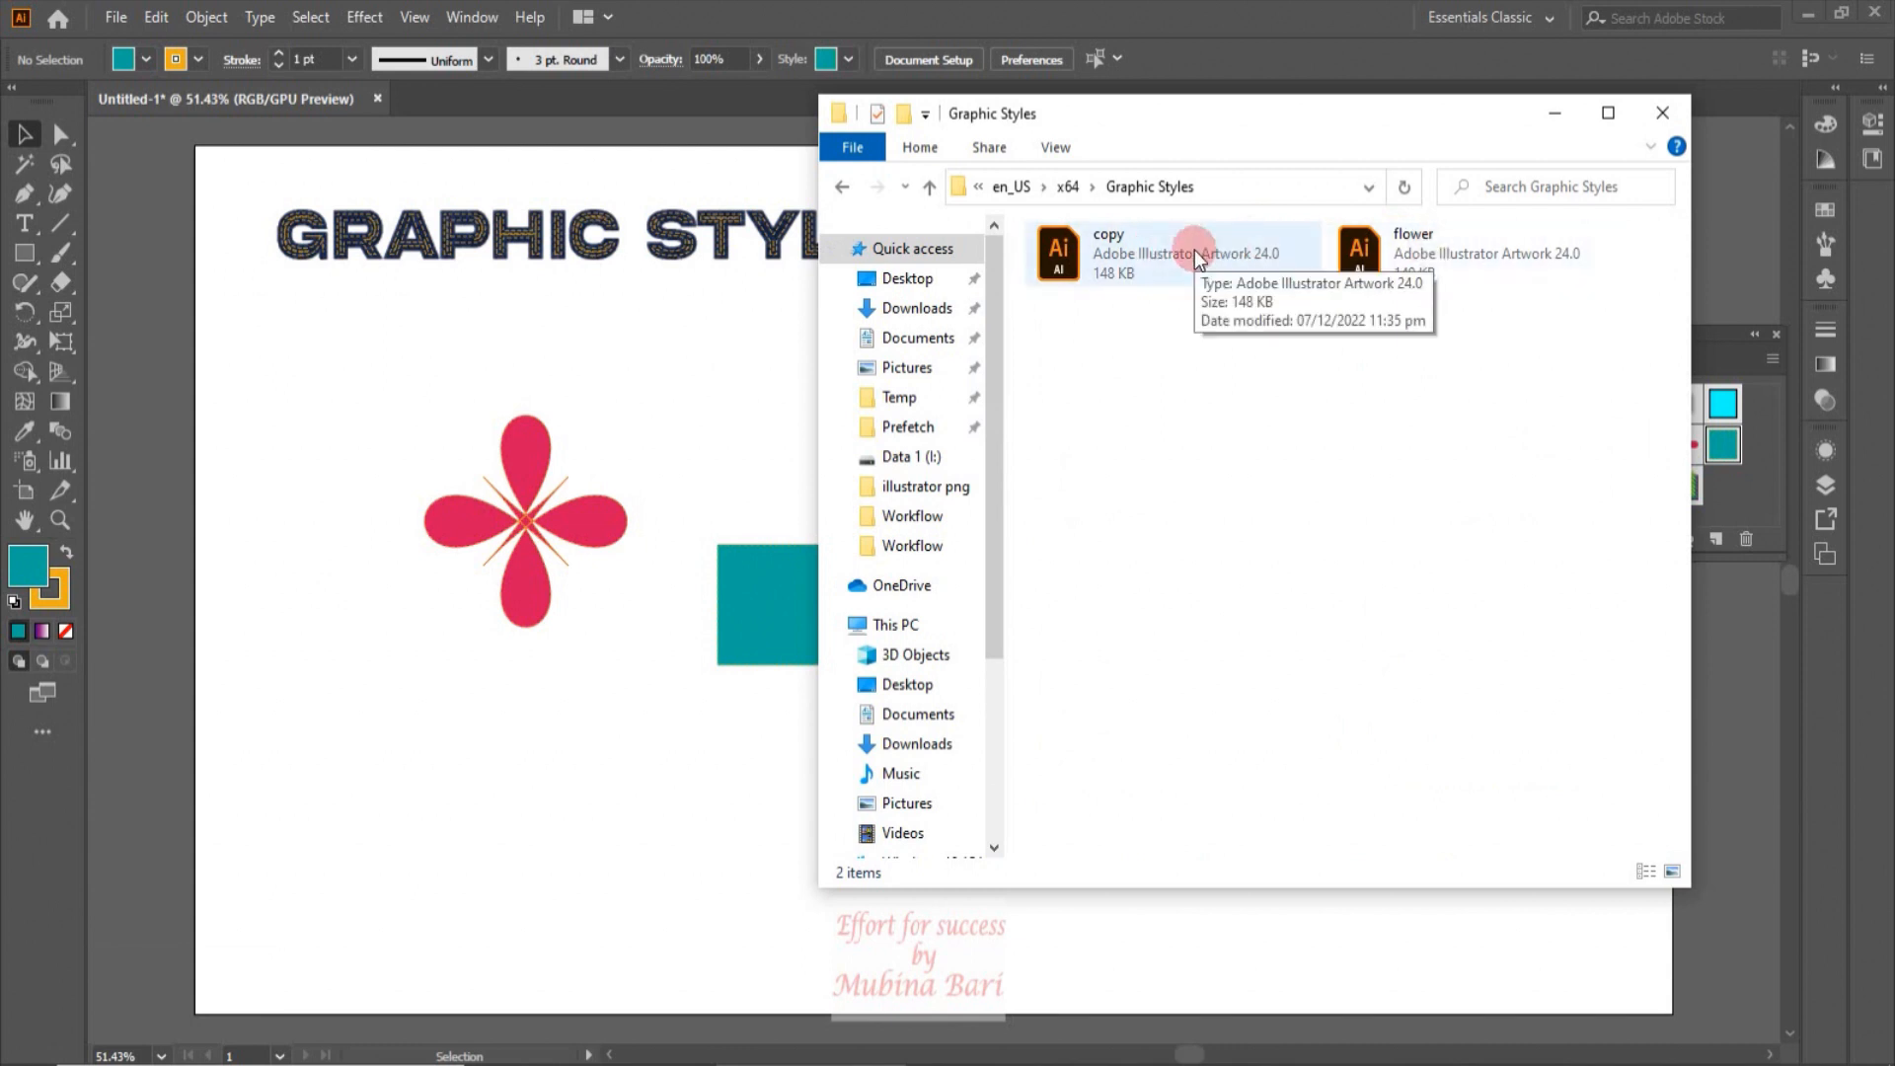
right_click(1194, 253)
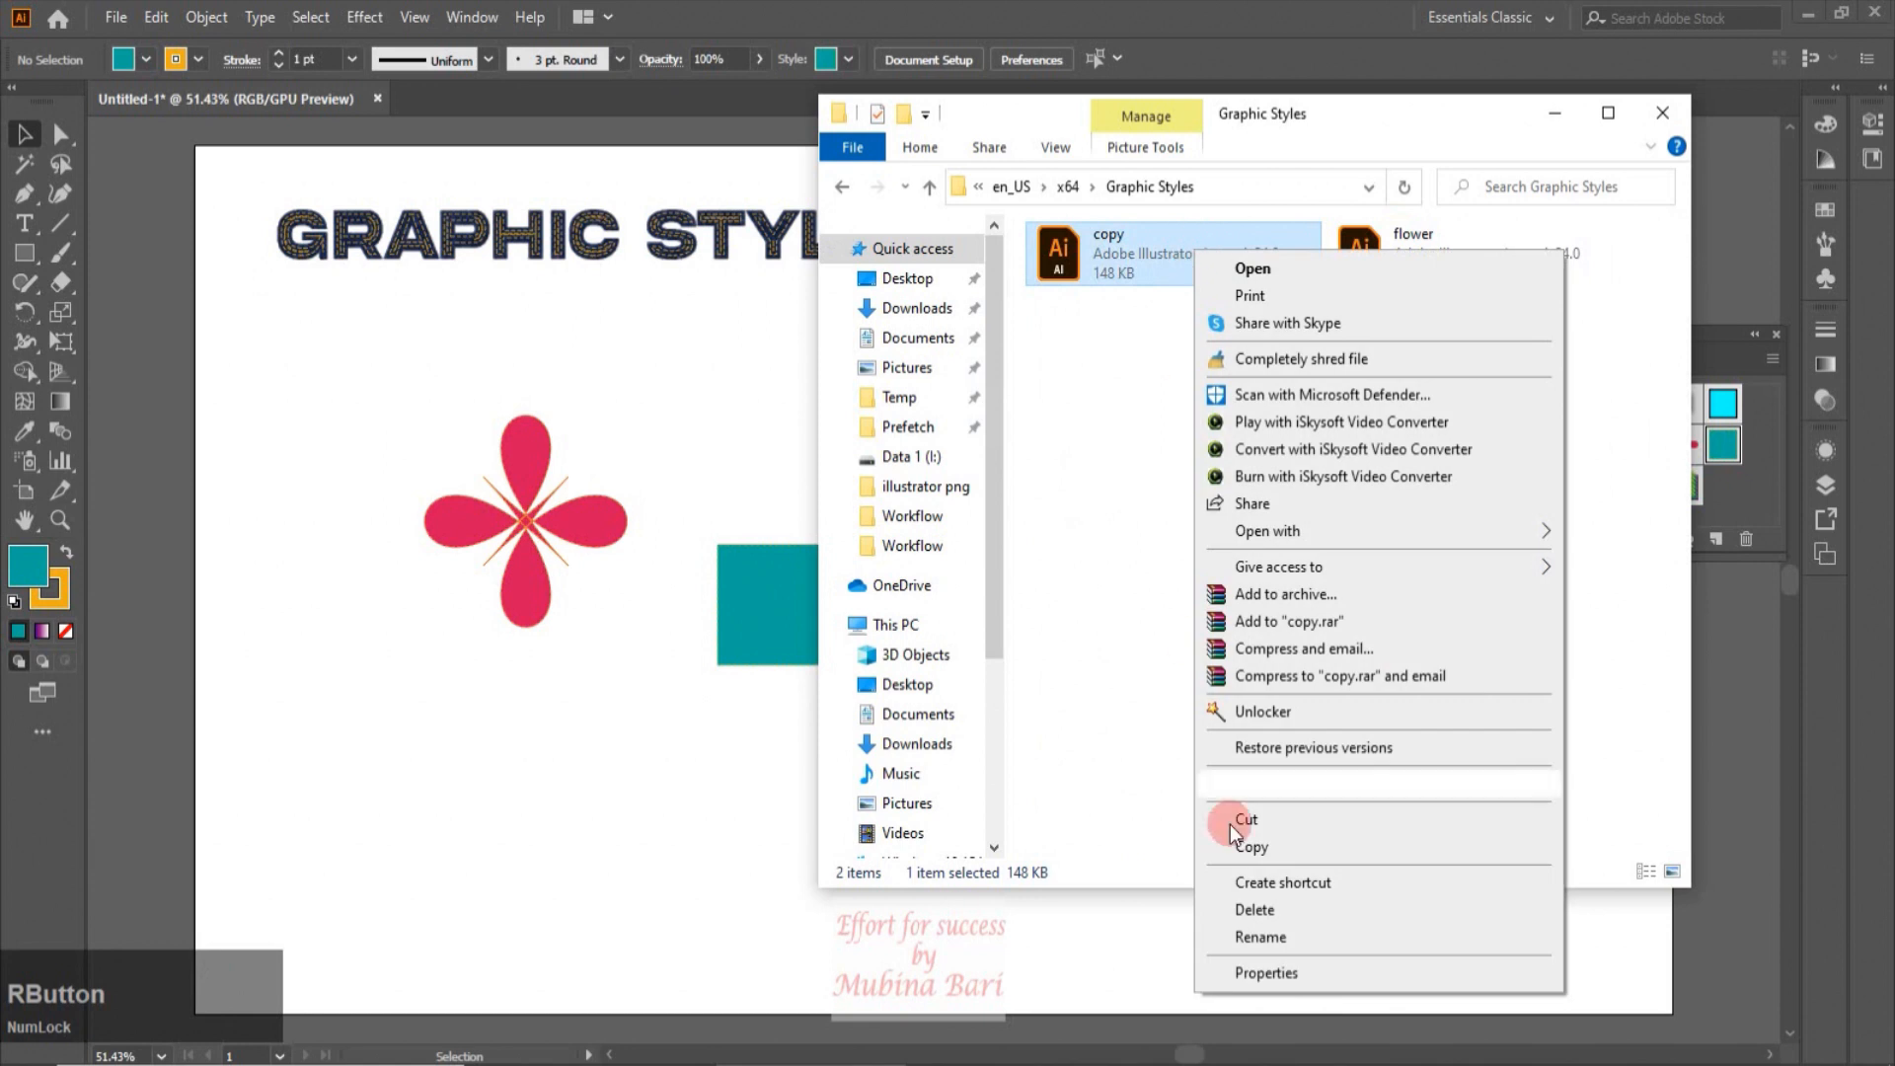
click(1230, 912)
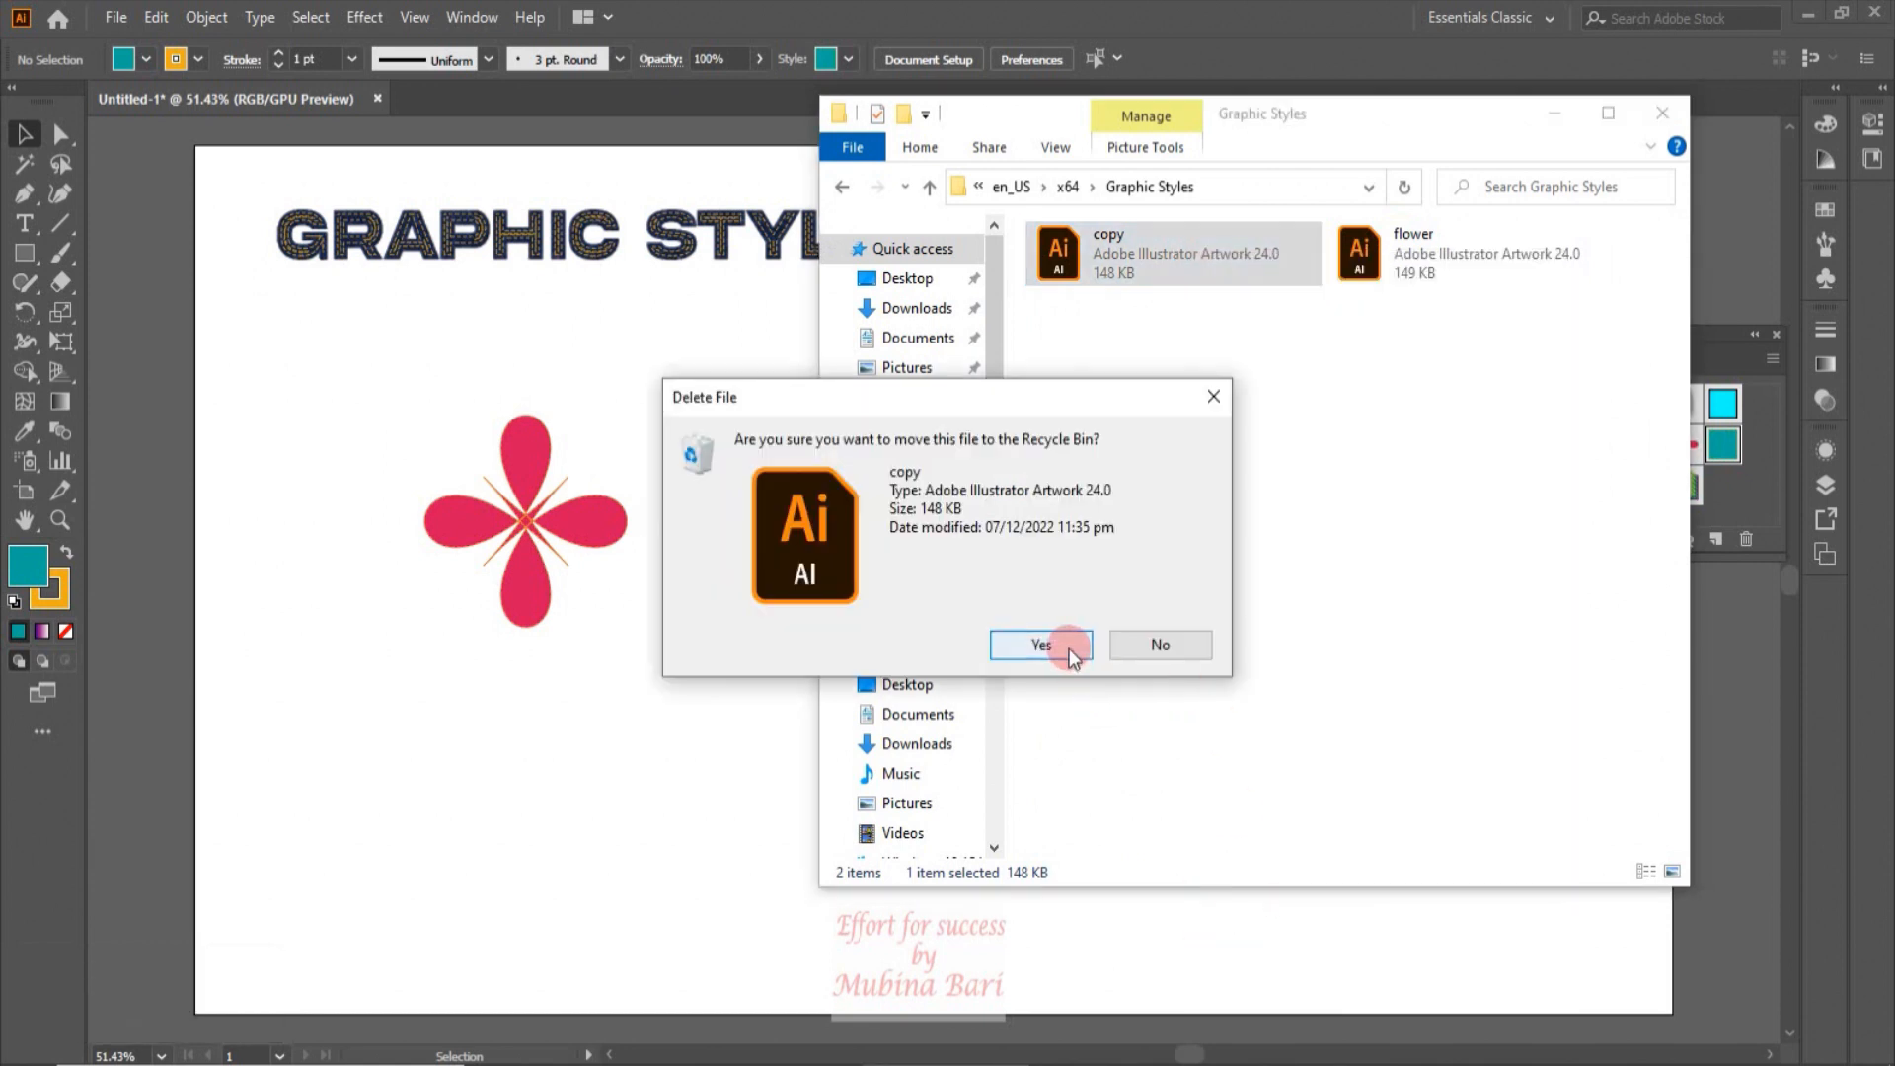
click(1069, 649)
Step: Delete the "flower" library file from the Graphic Styles folder
right_click(1224, 258)
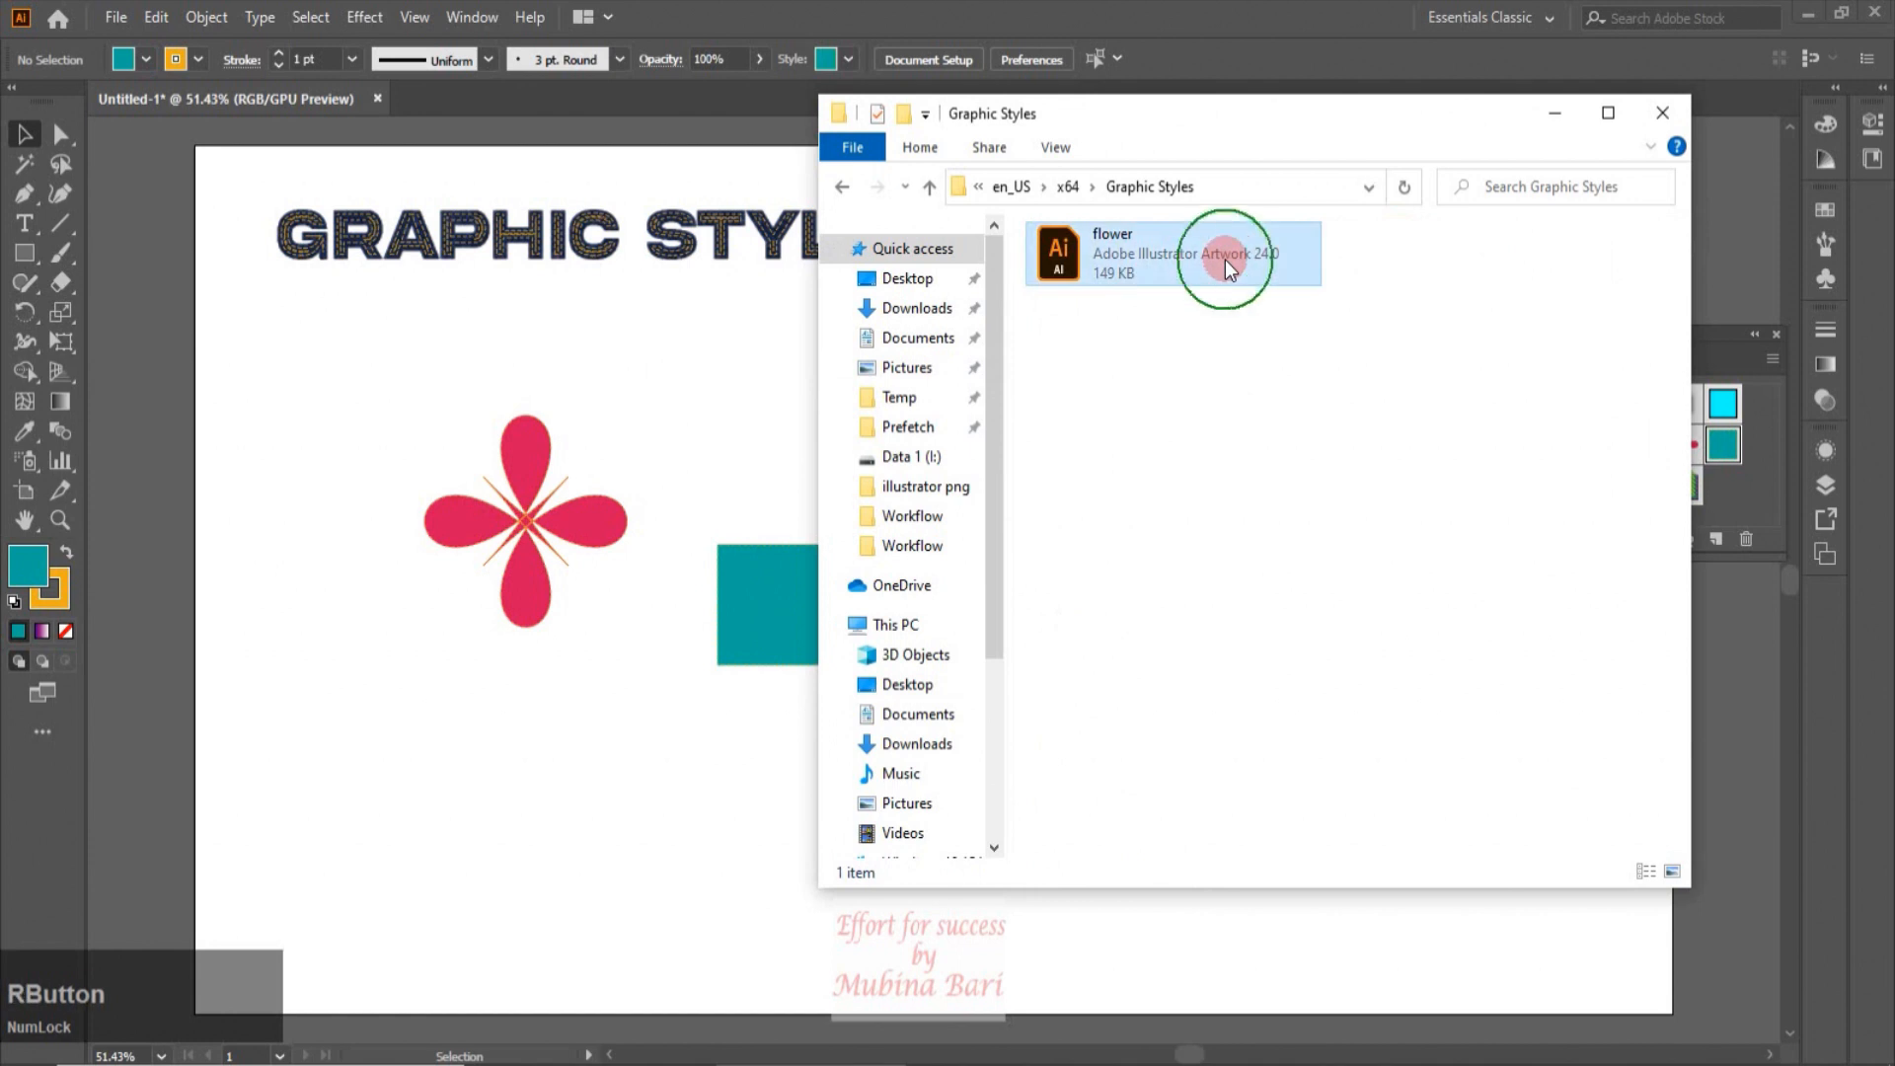
click(1309, 926)
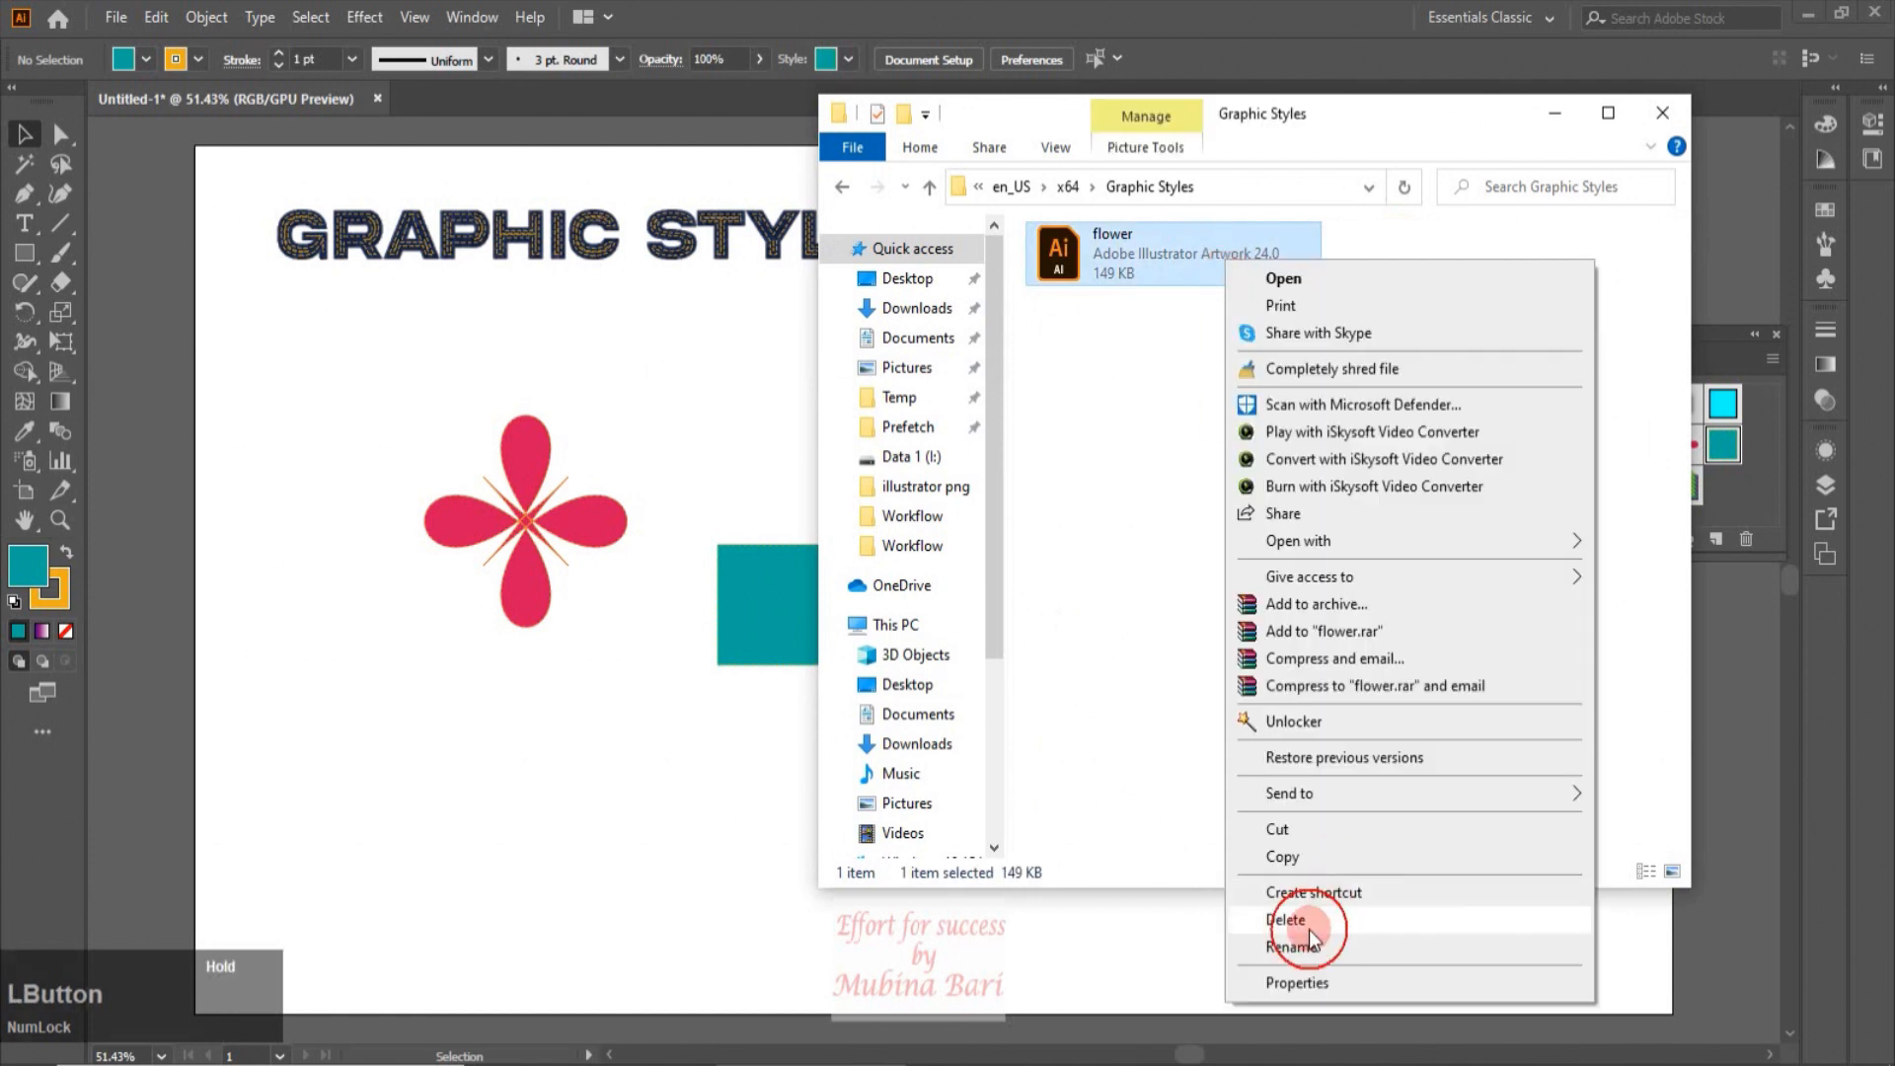
click(1025, 649)
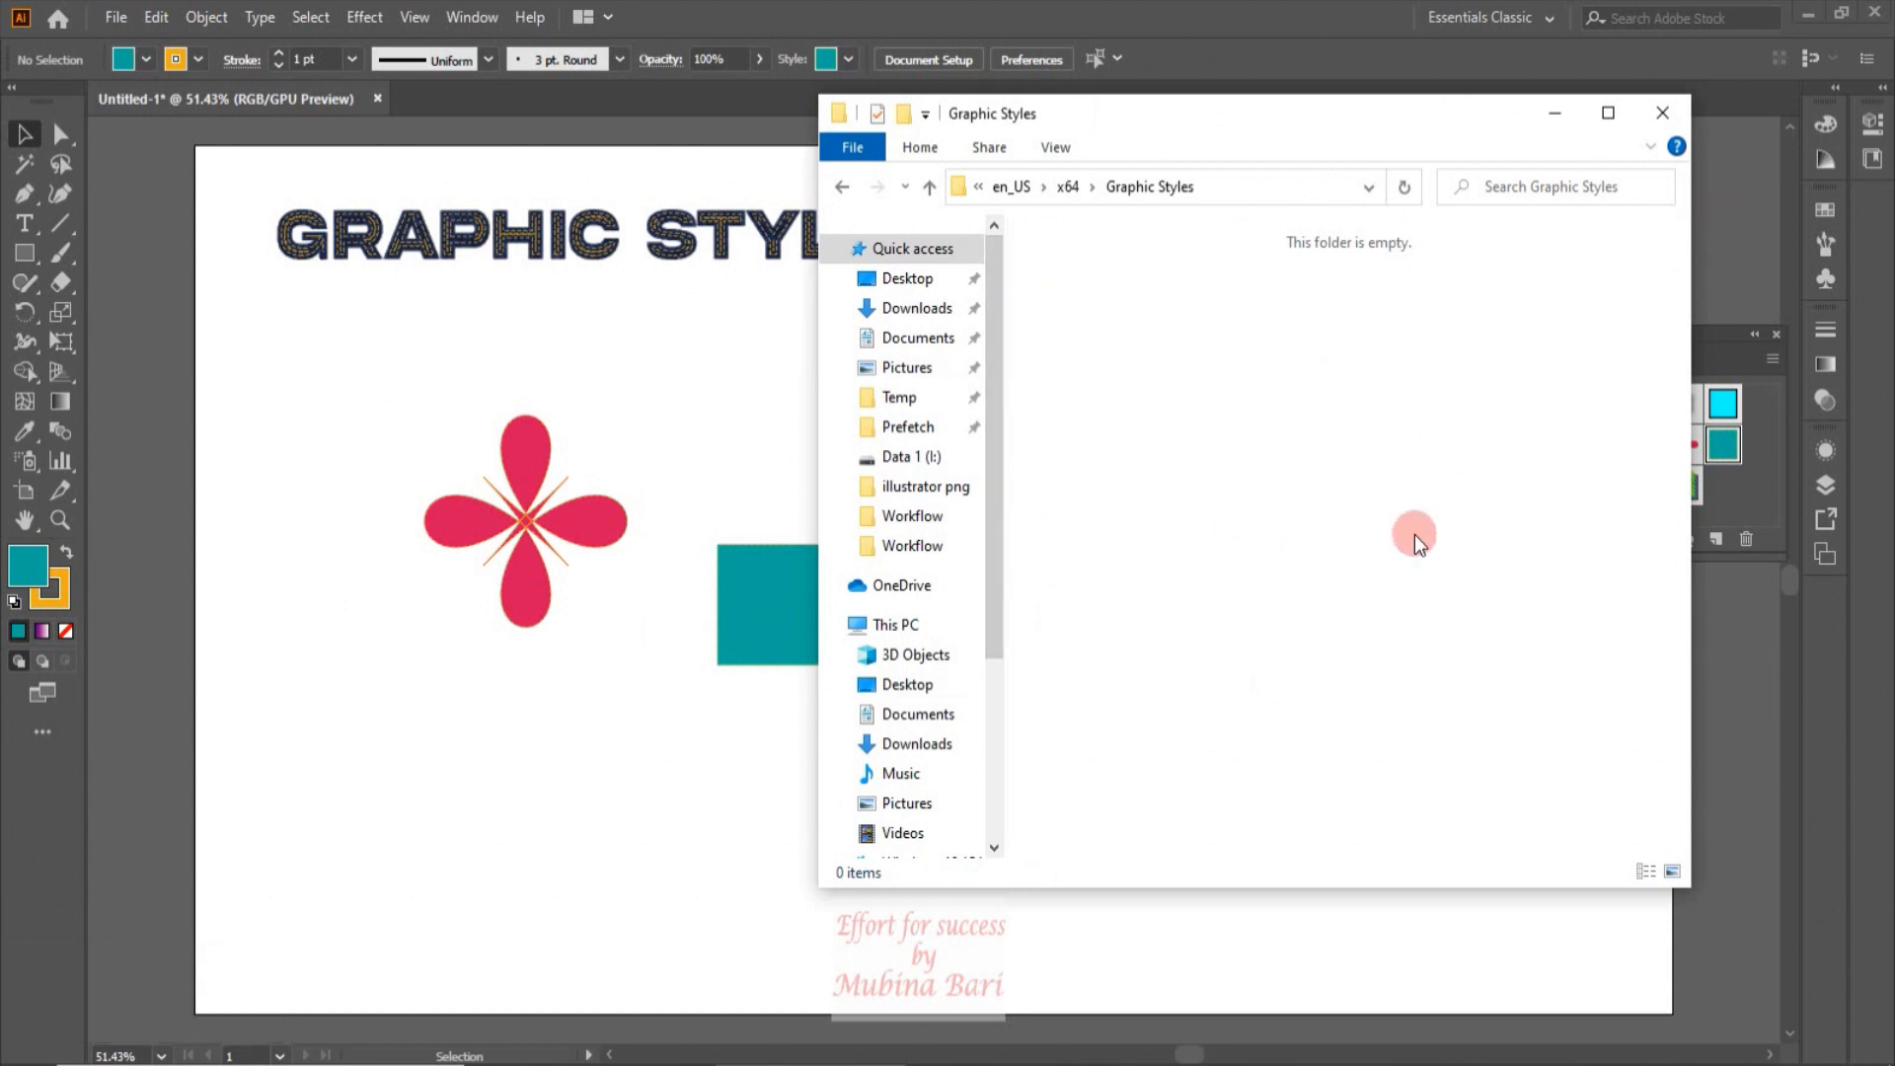
Step: Close the folder window and check the User Defined entry in Illustrator's list of graphic style libraries
click(1662, 112)
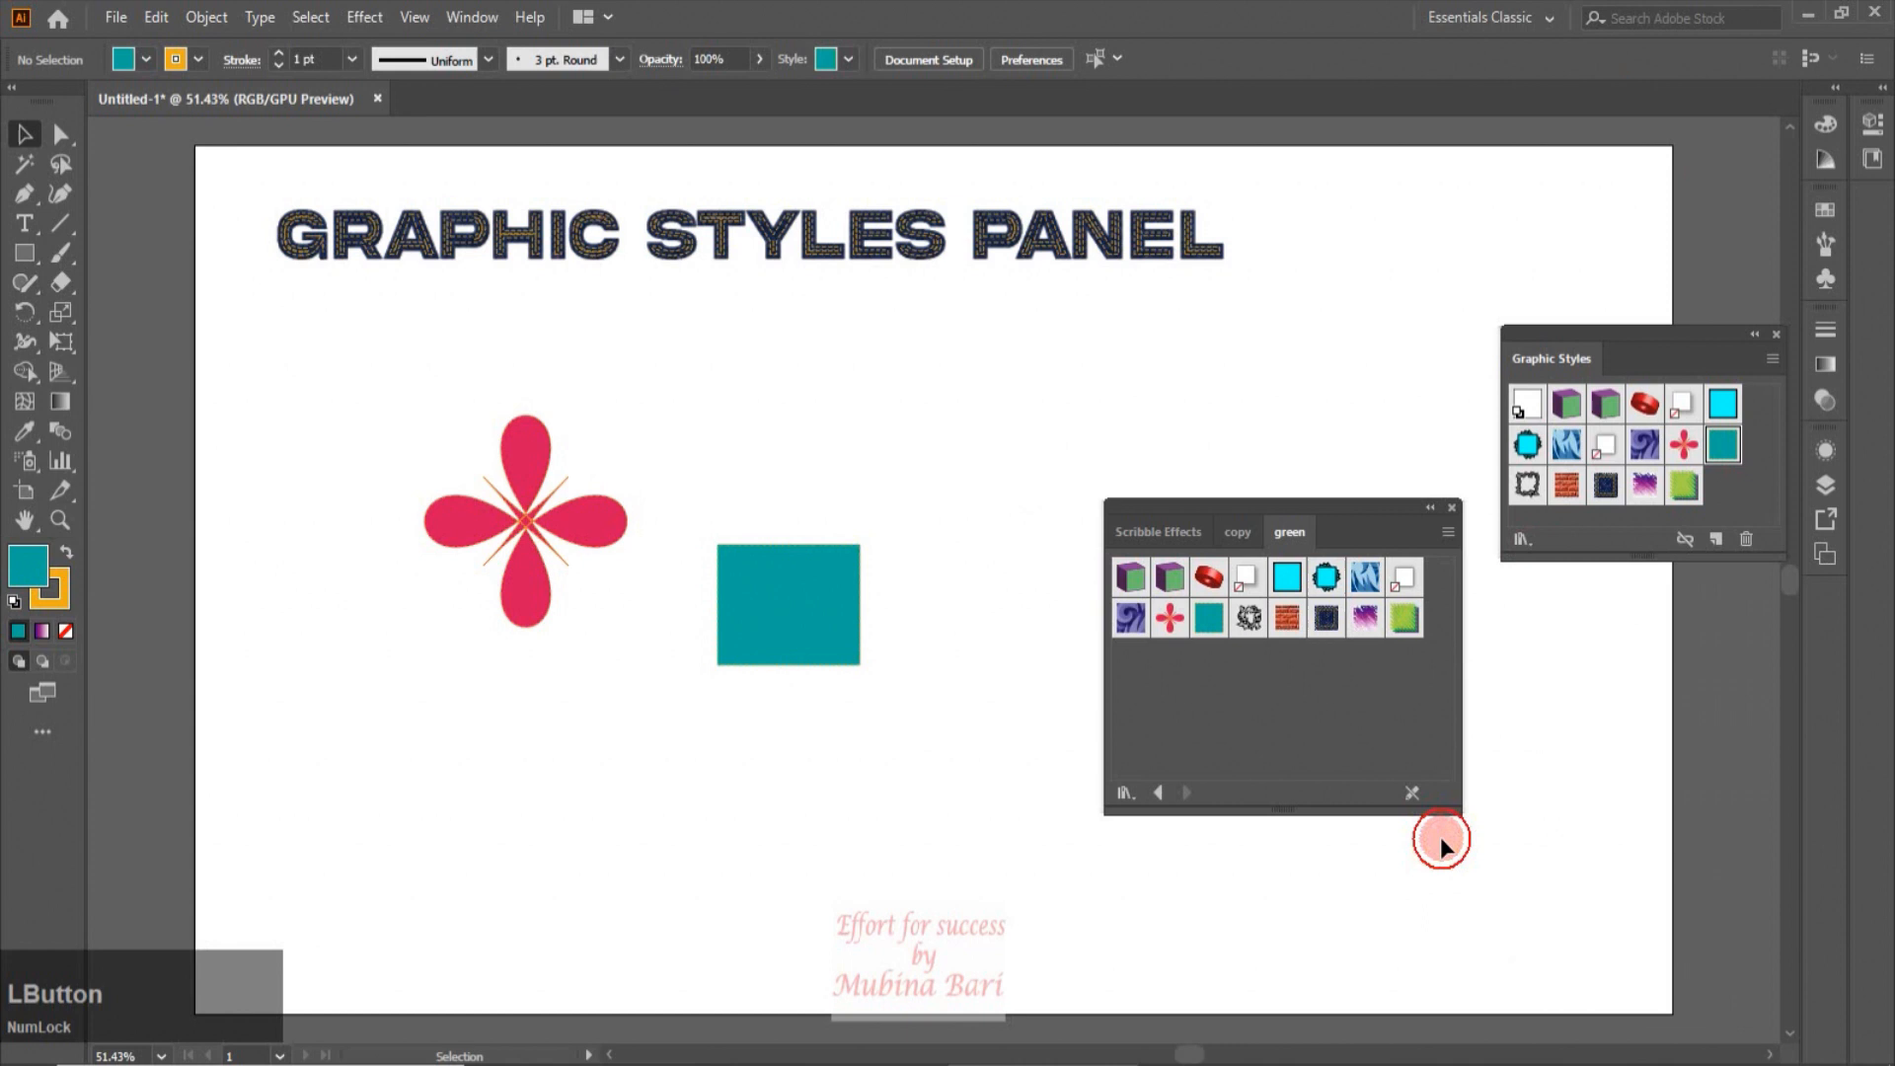
click(1520, 546)
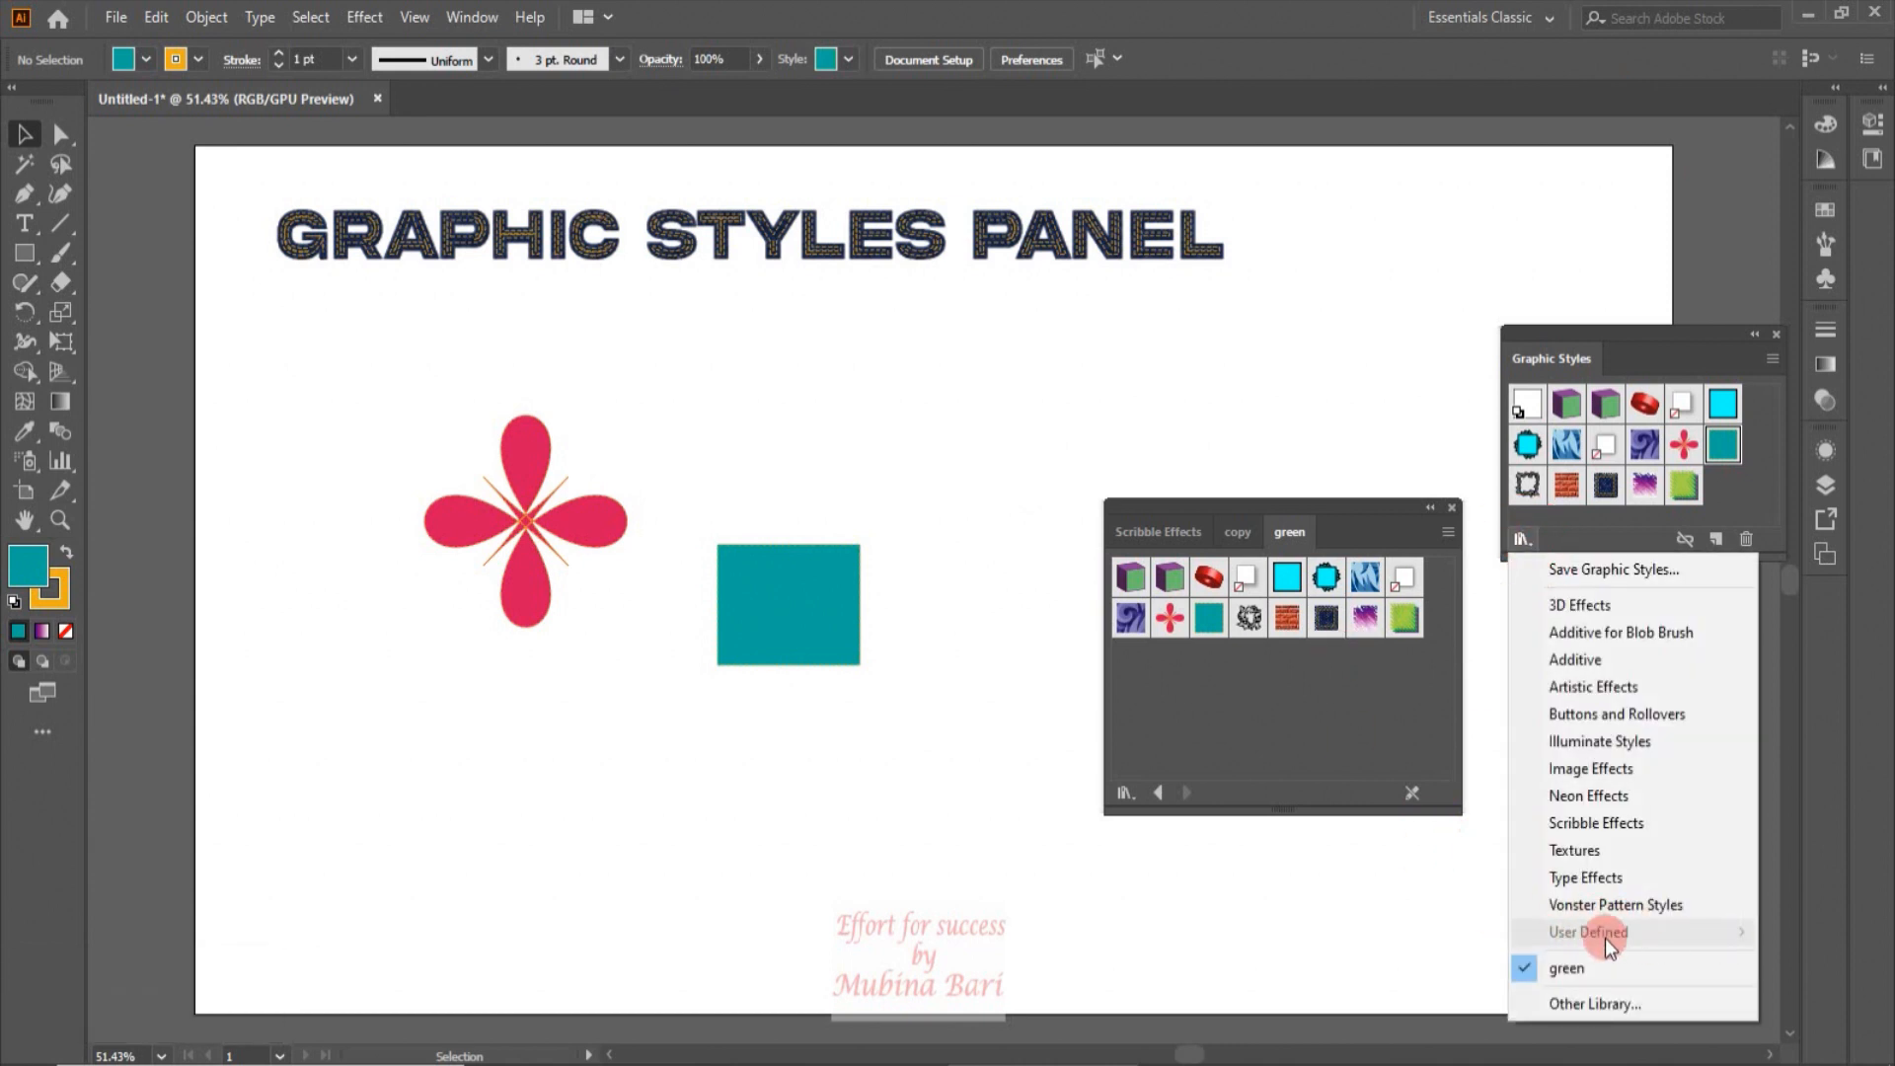
click(1377, 929)
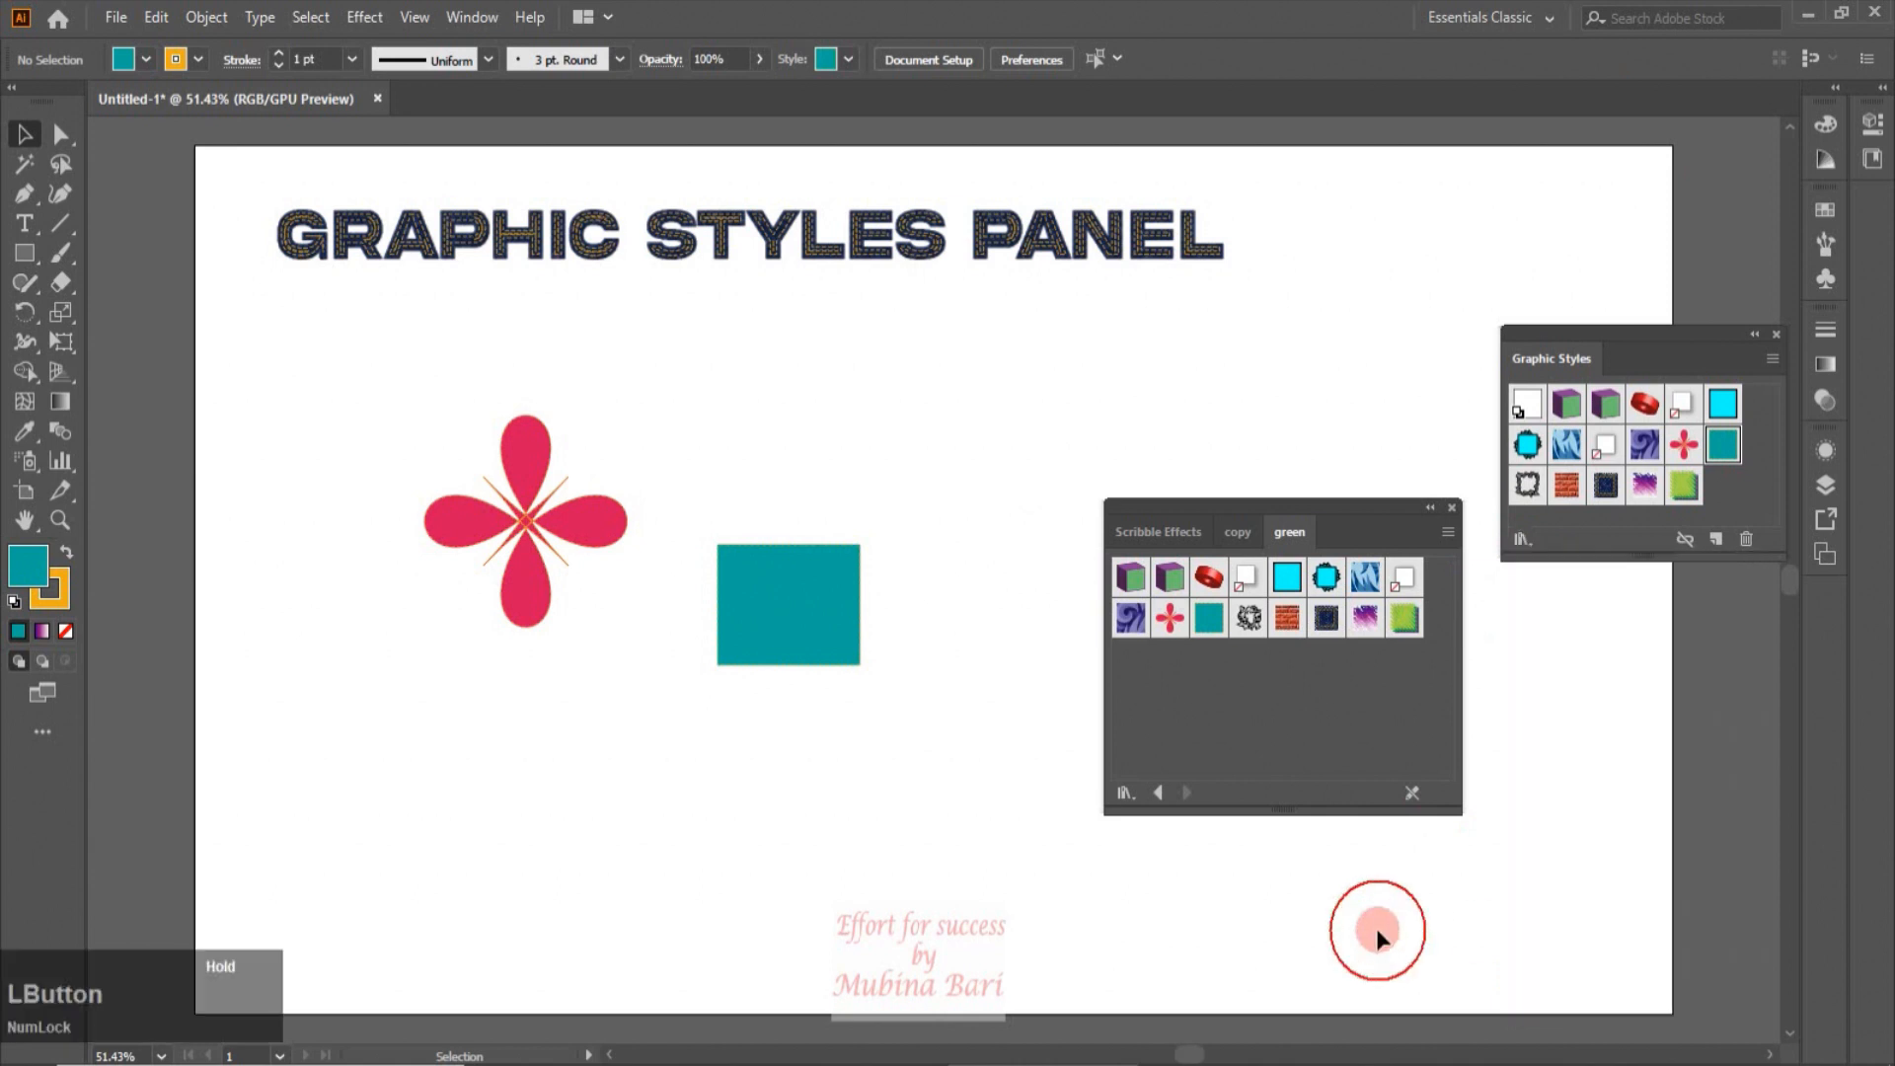